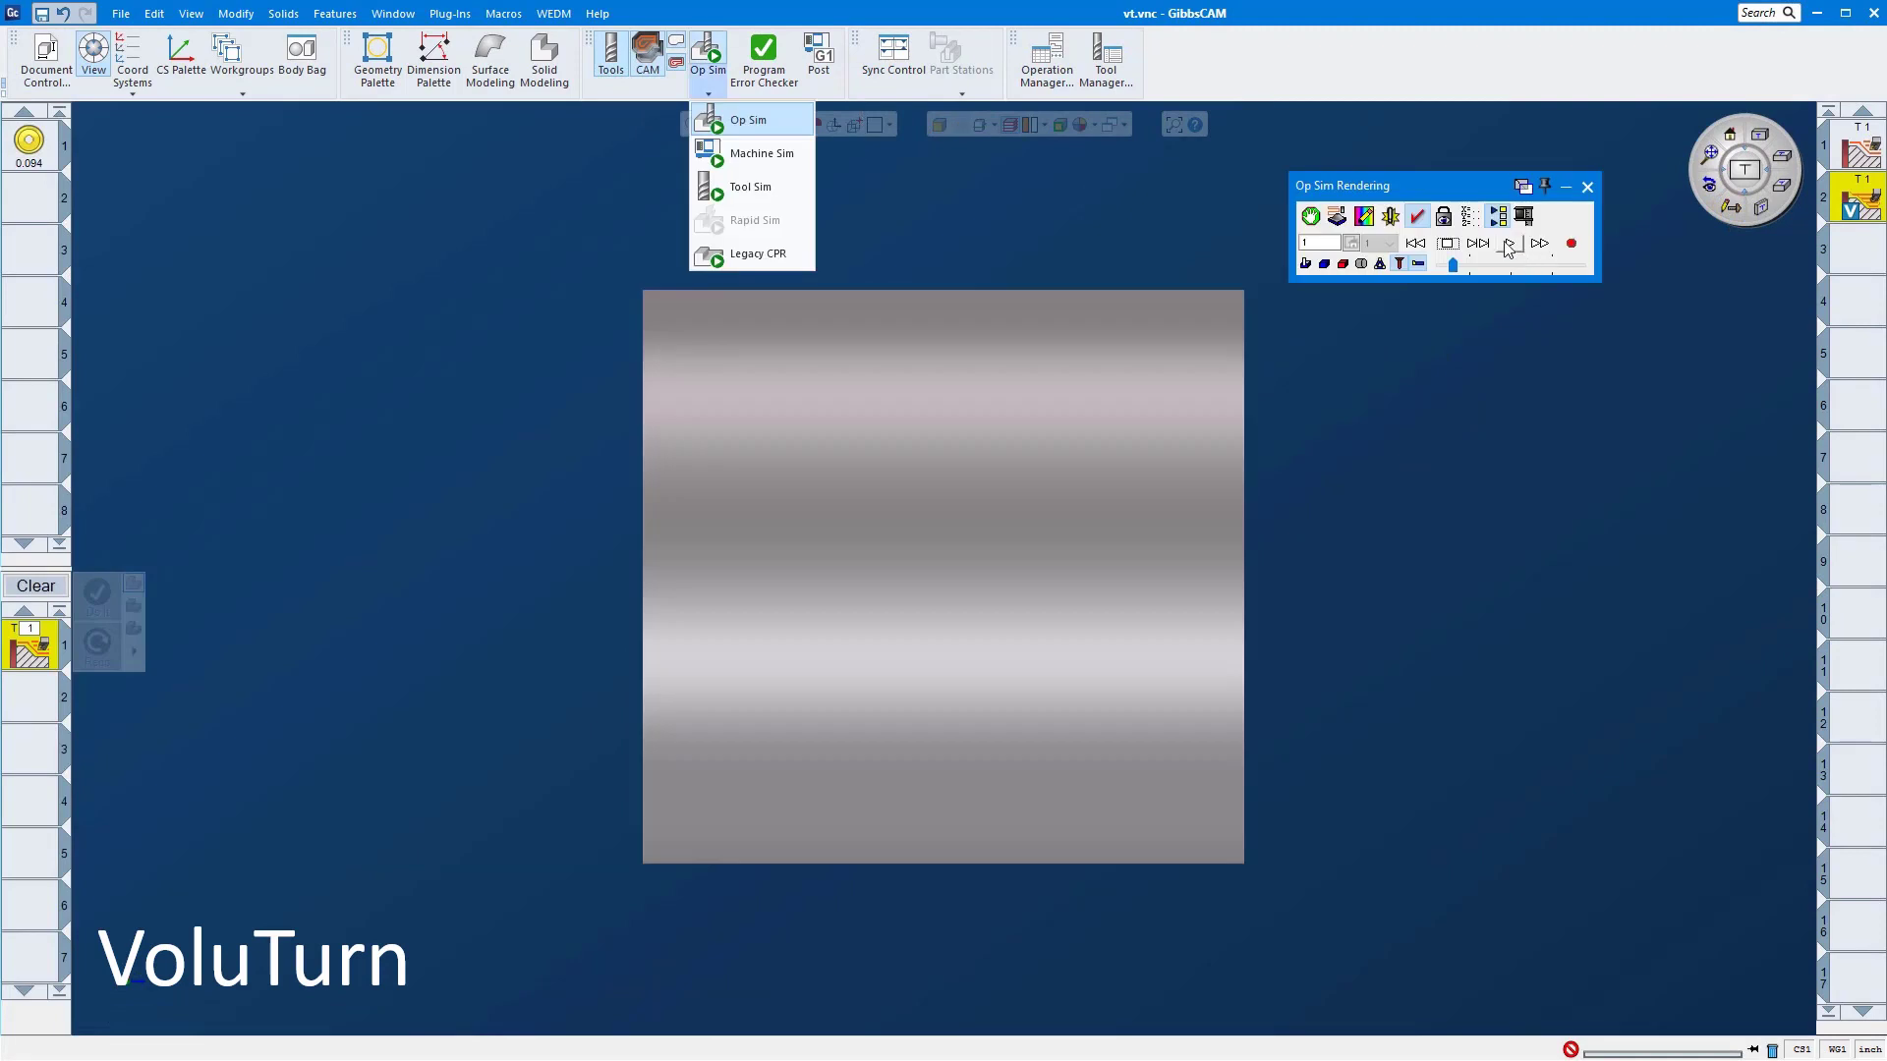
click(1508, 245)
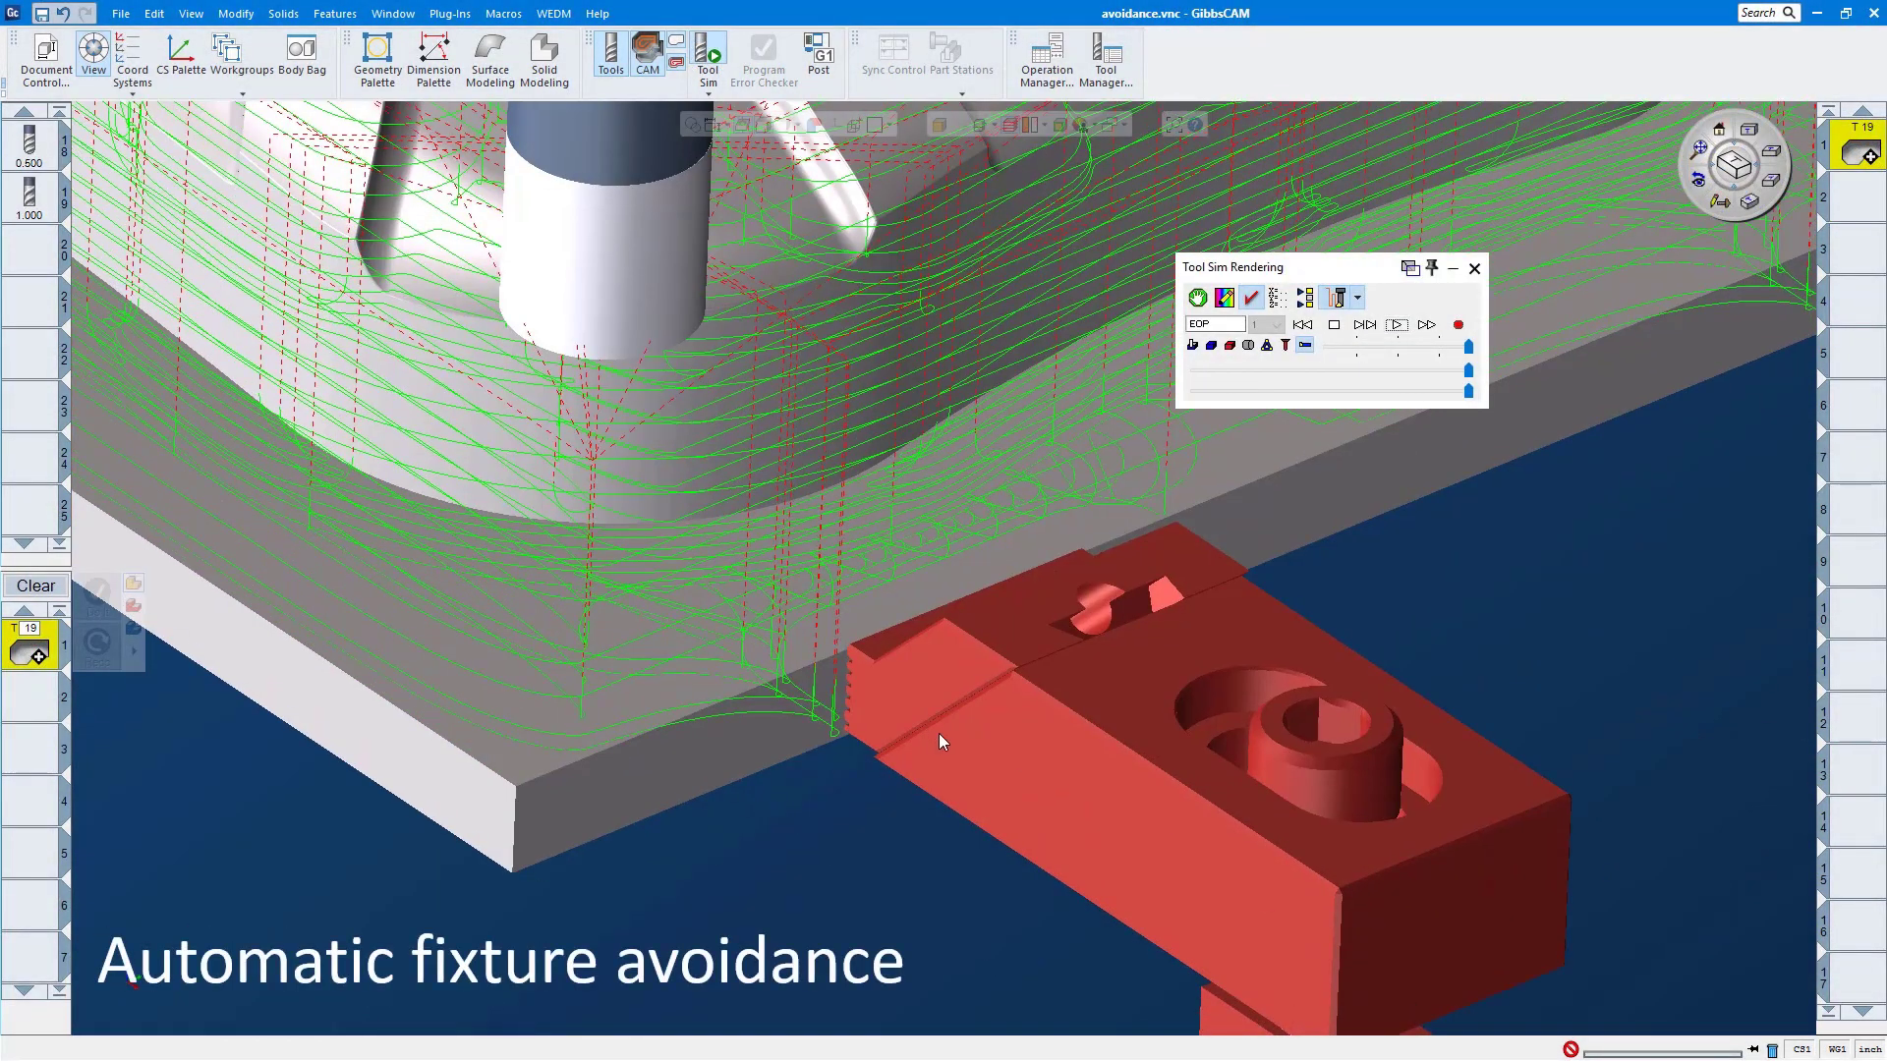
scroll(1071, 804, down, 6)
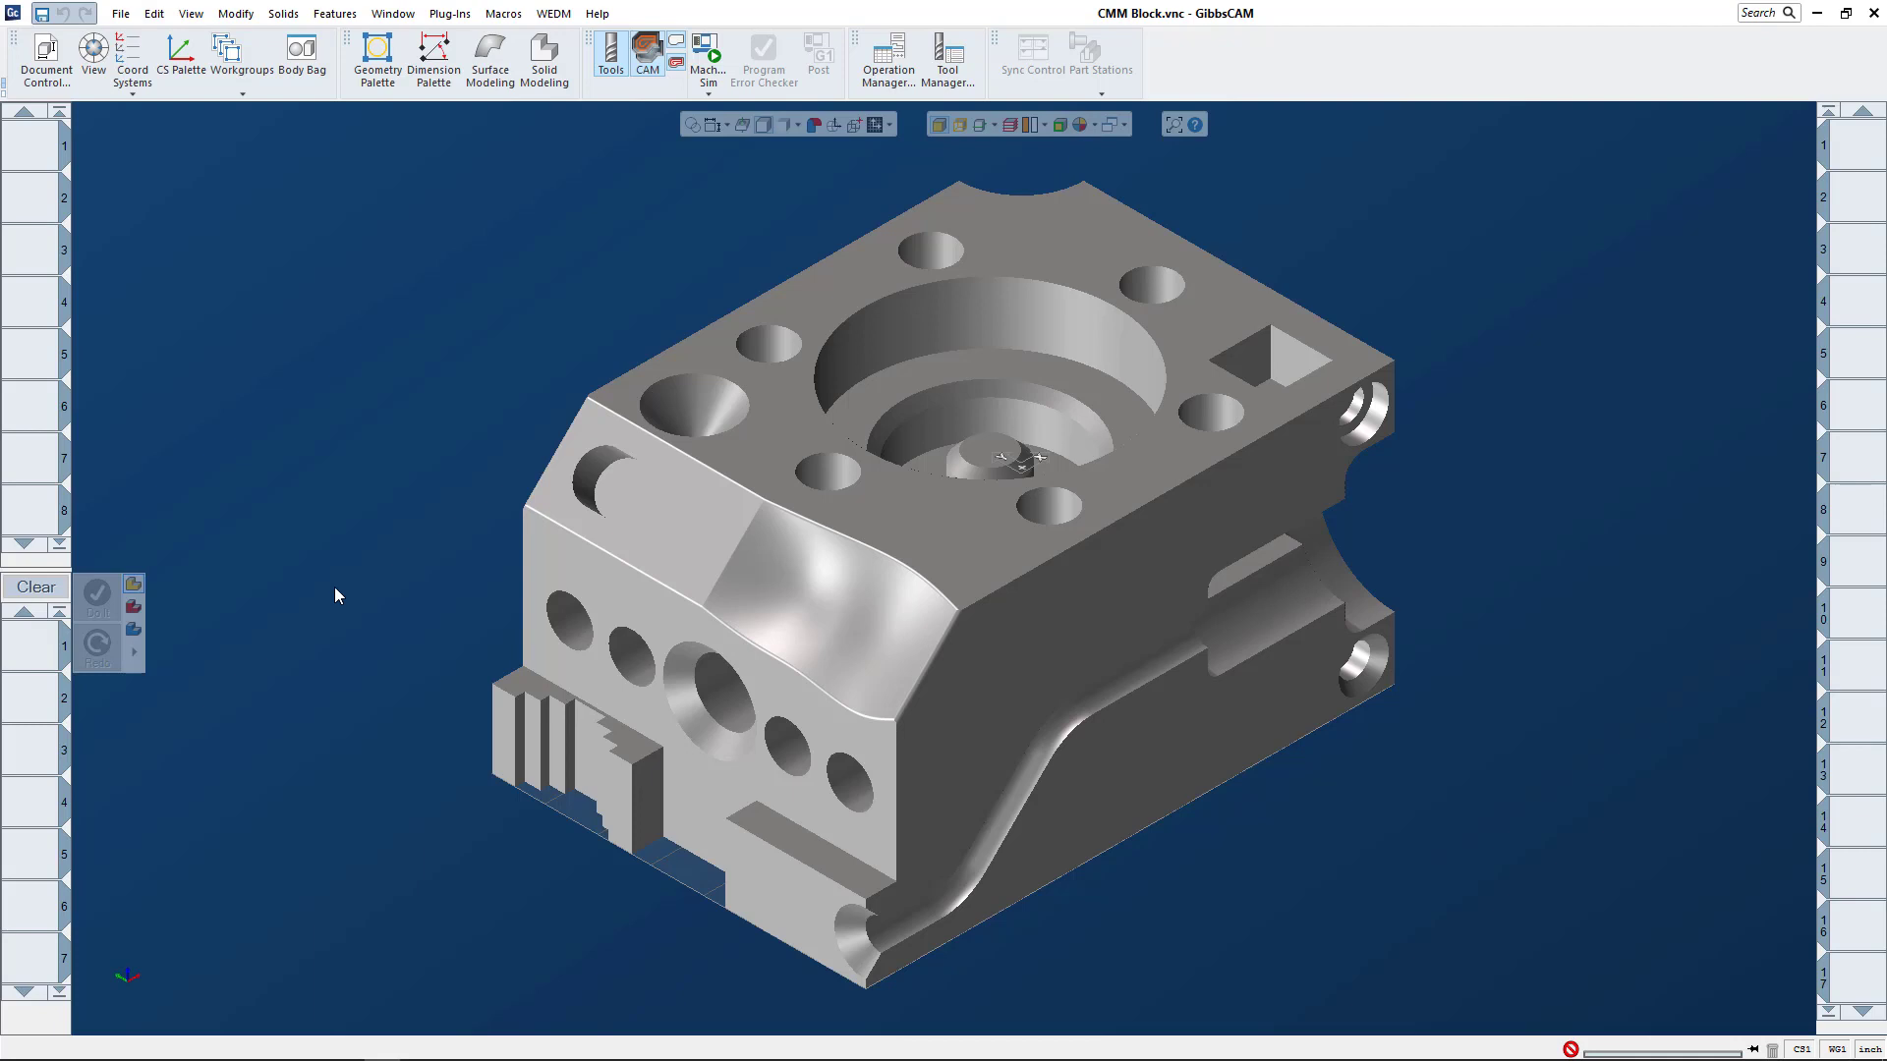
click(121, 14)
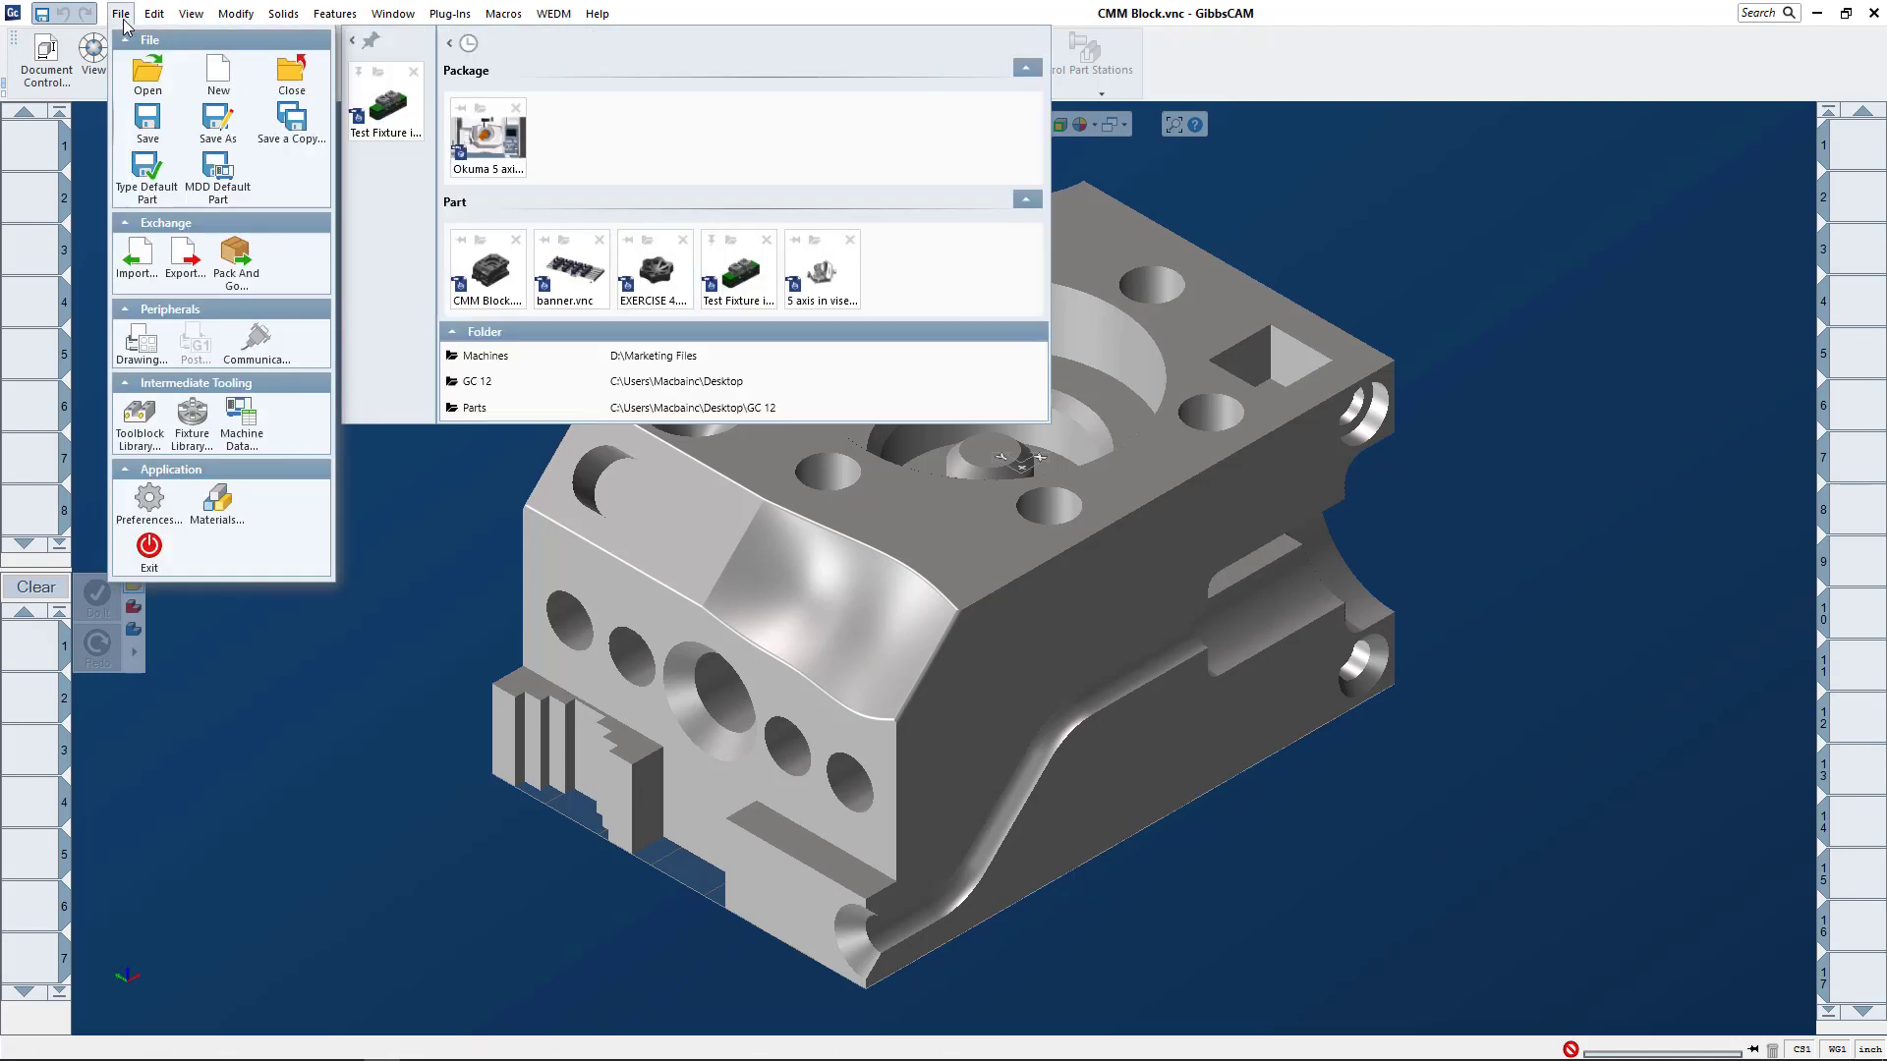
mouse_move(155, 14)
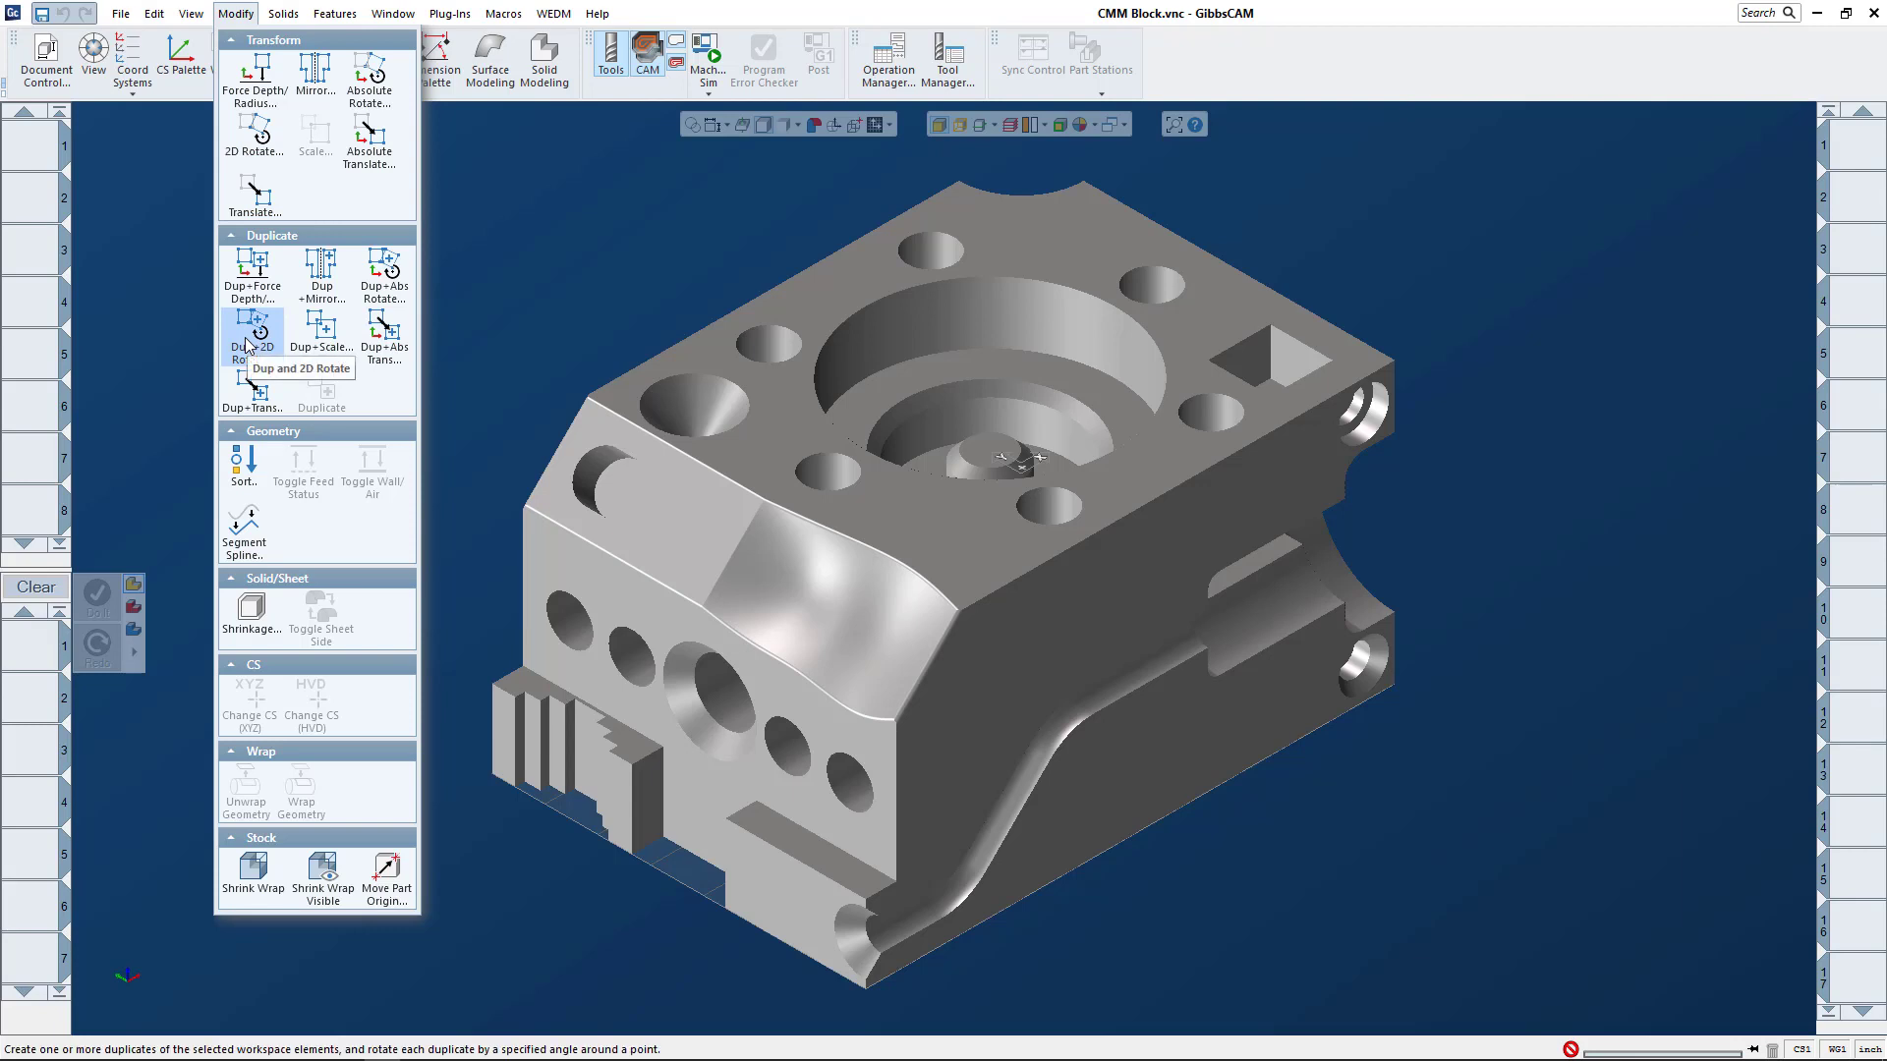
Step: Look at the duplicate settings for Force Depth and for Absolute Translate, and close them without applying anything
click(247, 286)
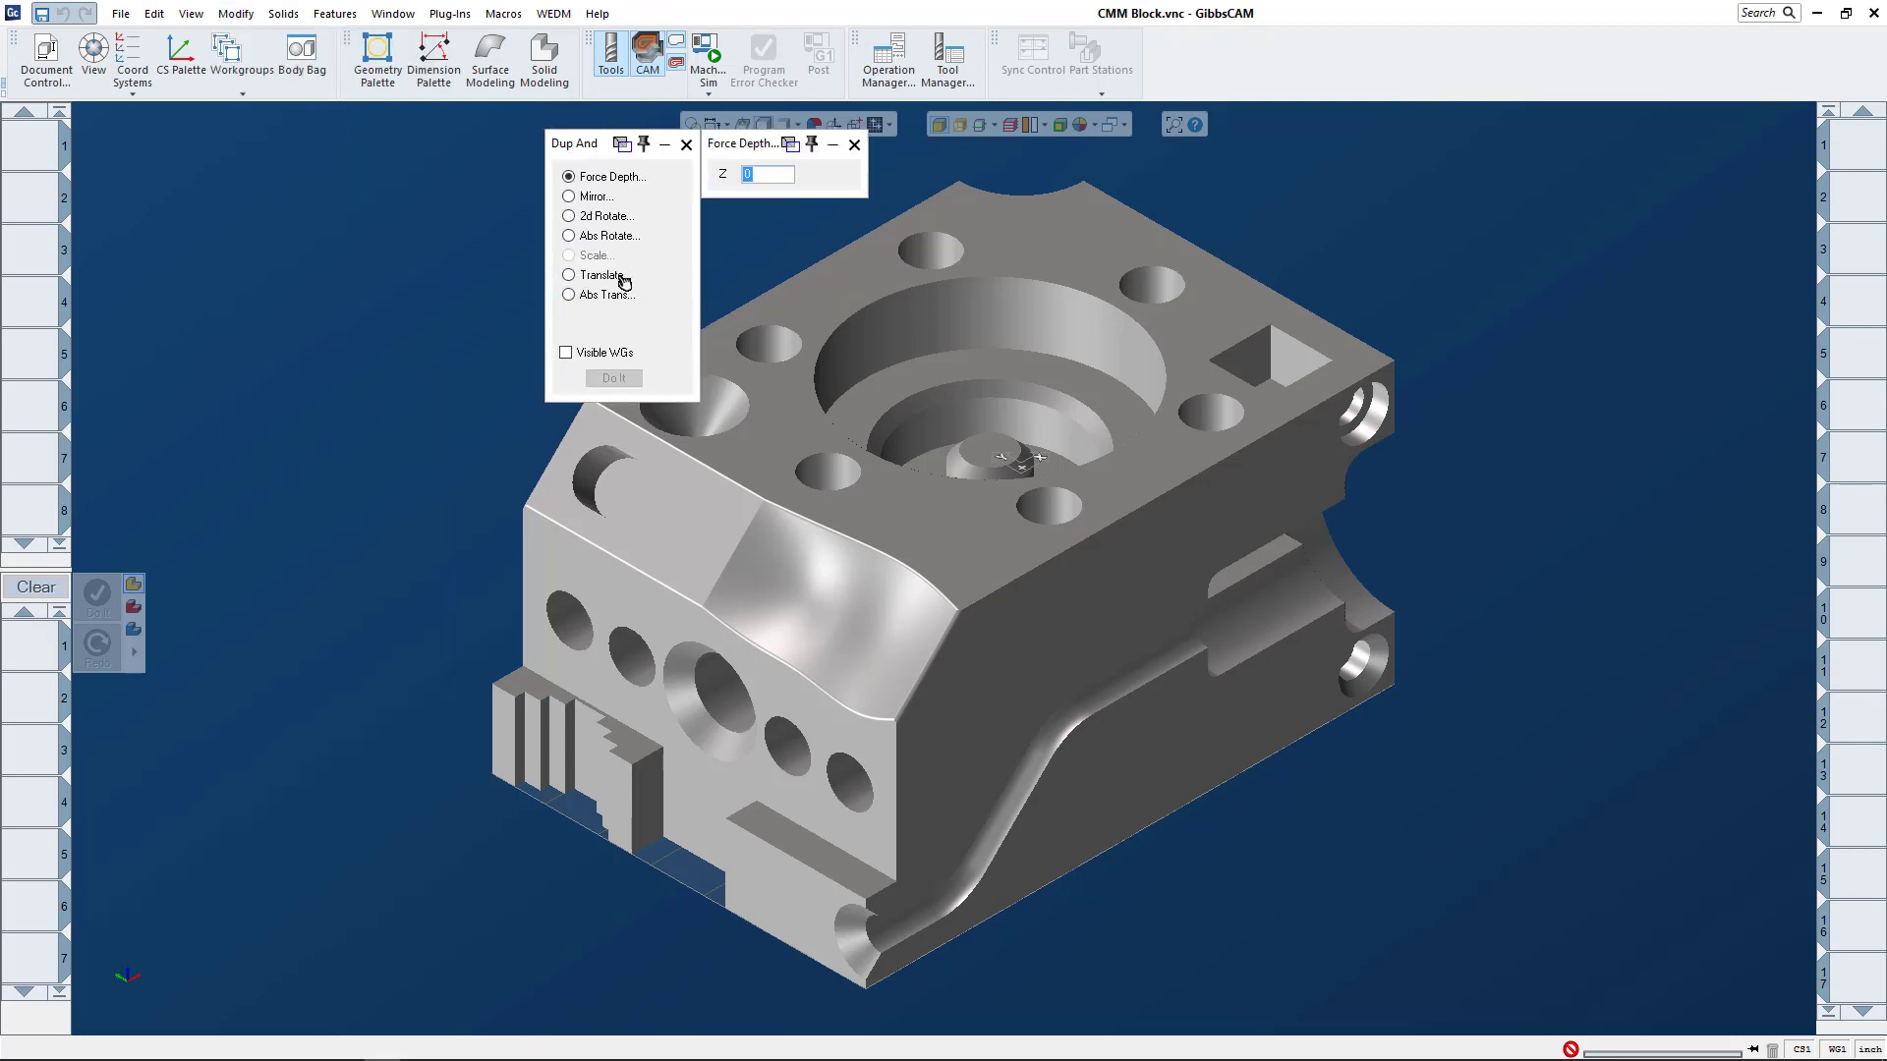
click(686, 145)
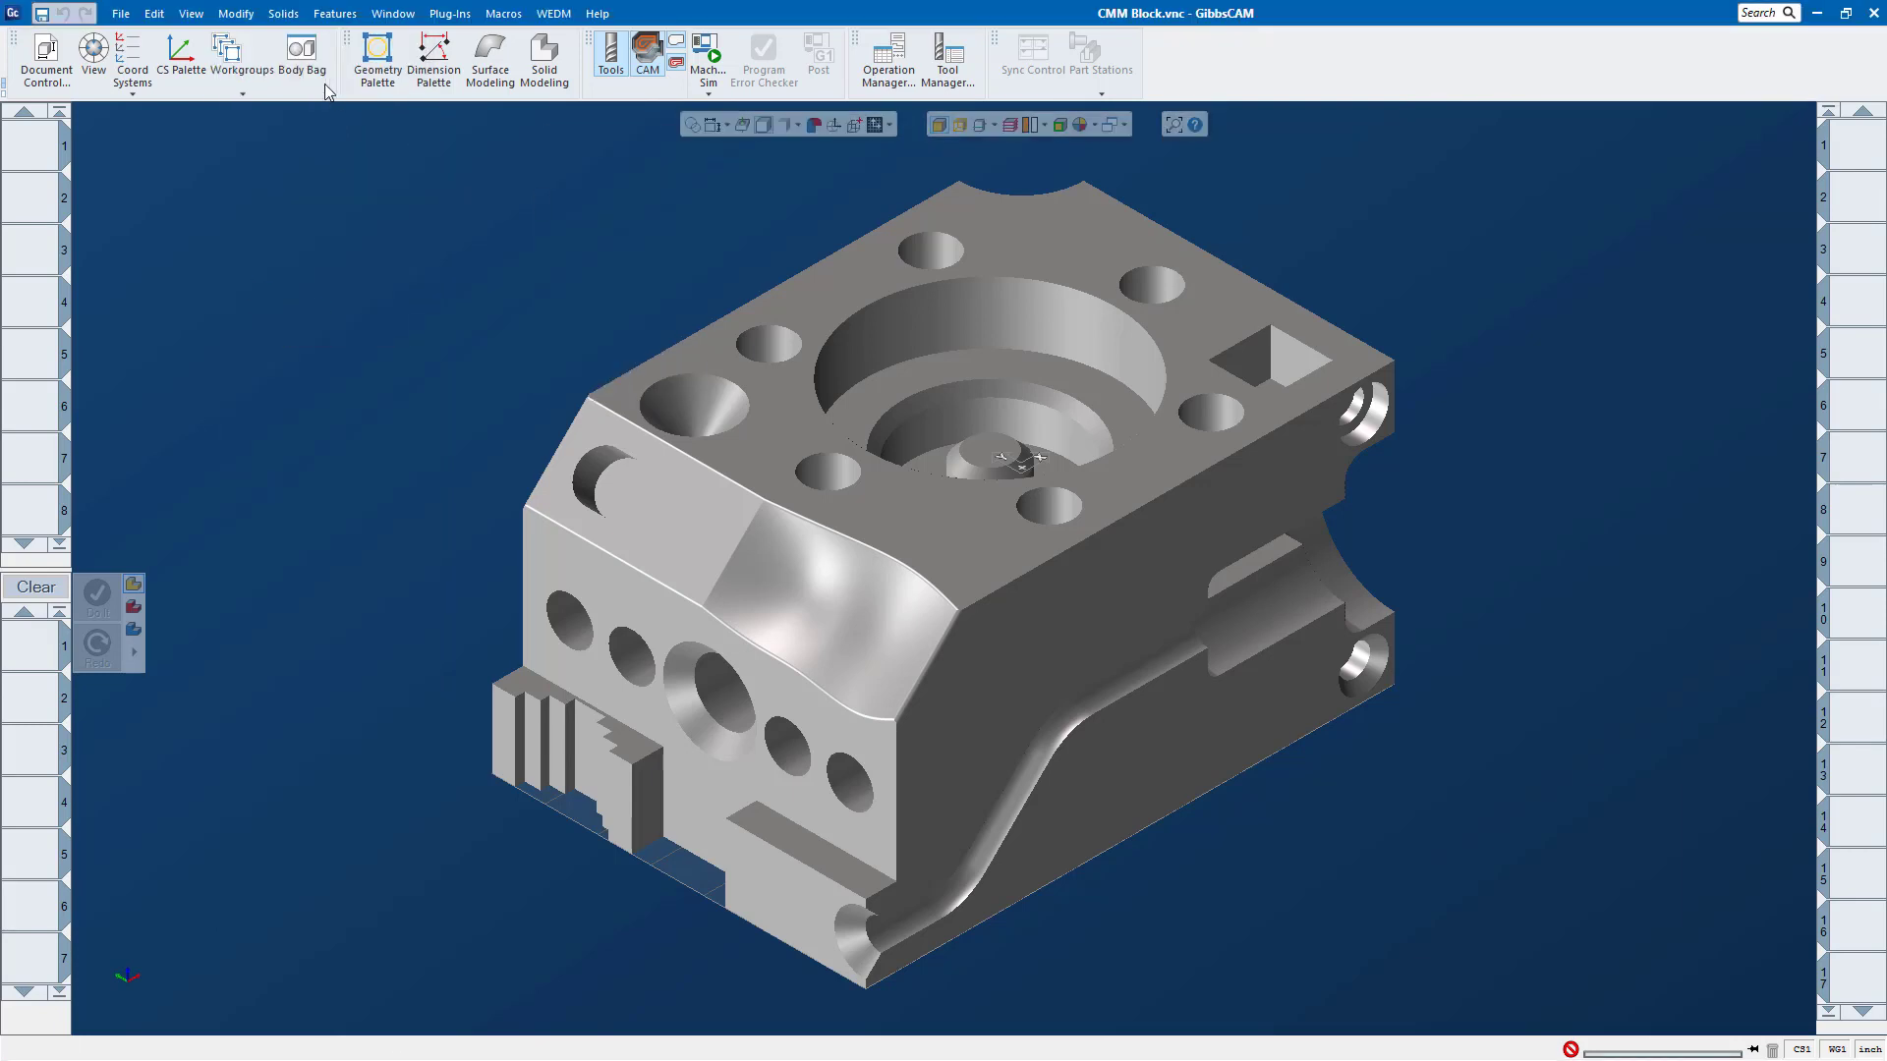
click(235, 13)
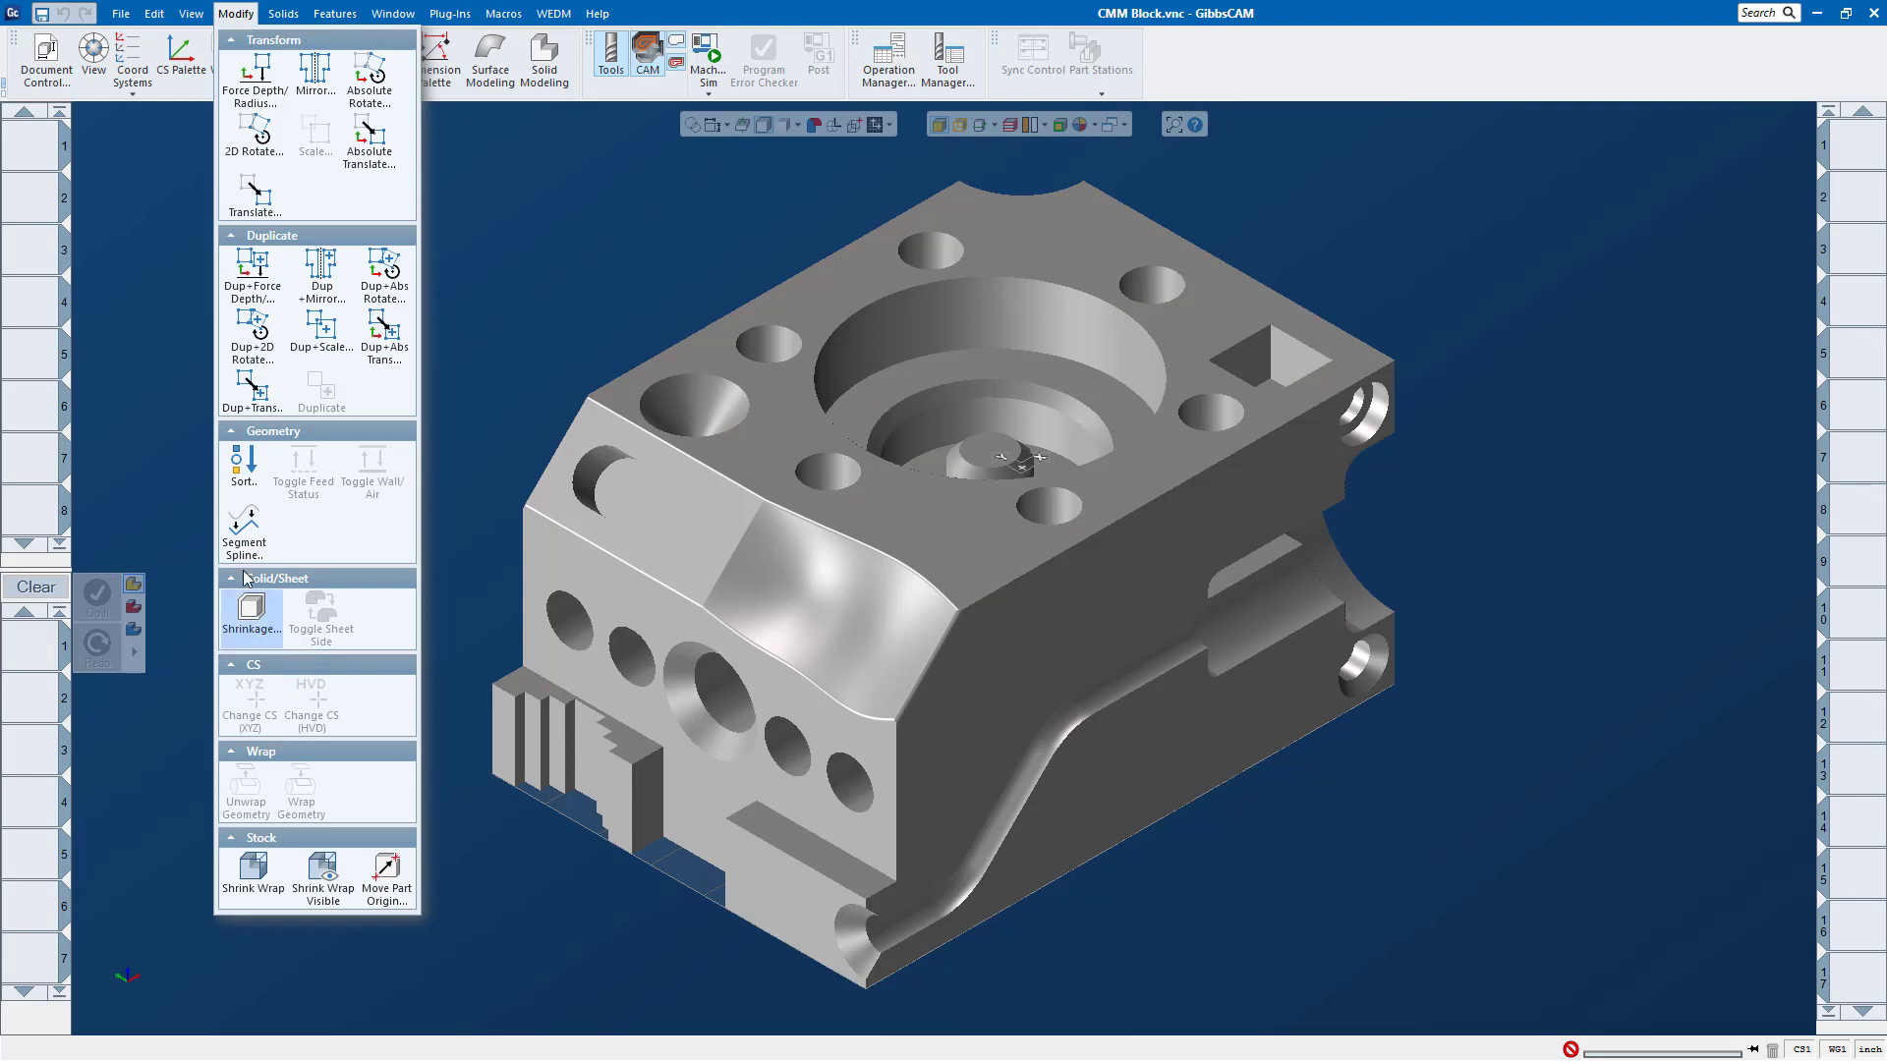
click(374, 344)
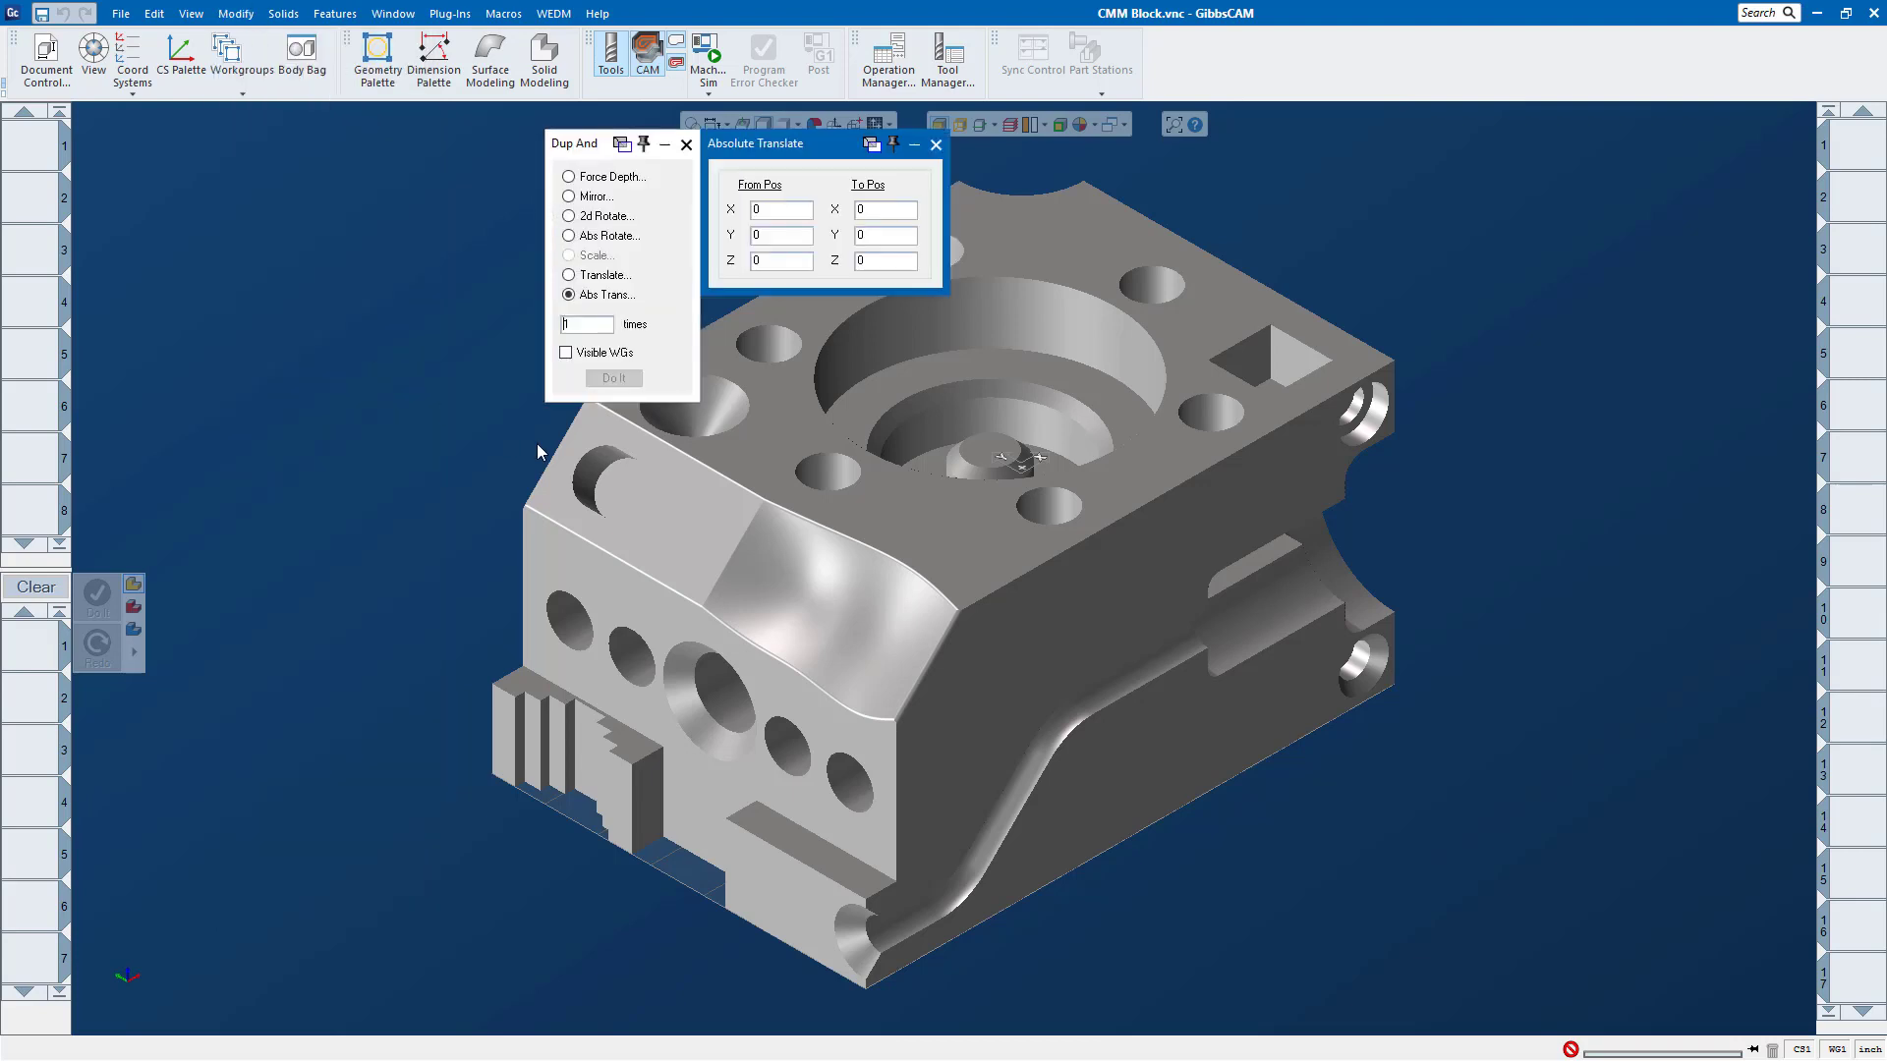
click(685, 145)
Step: Pin the recent part CMM Block.vnc so it is listed among the pinned files
click(156, 14)
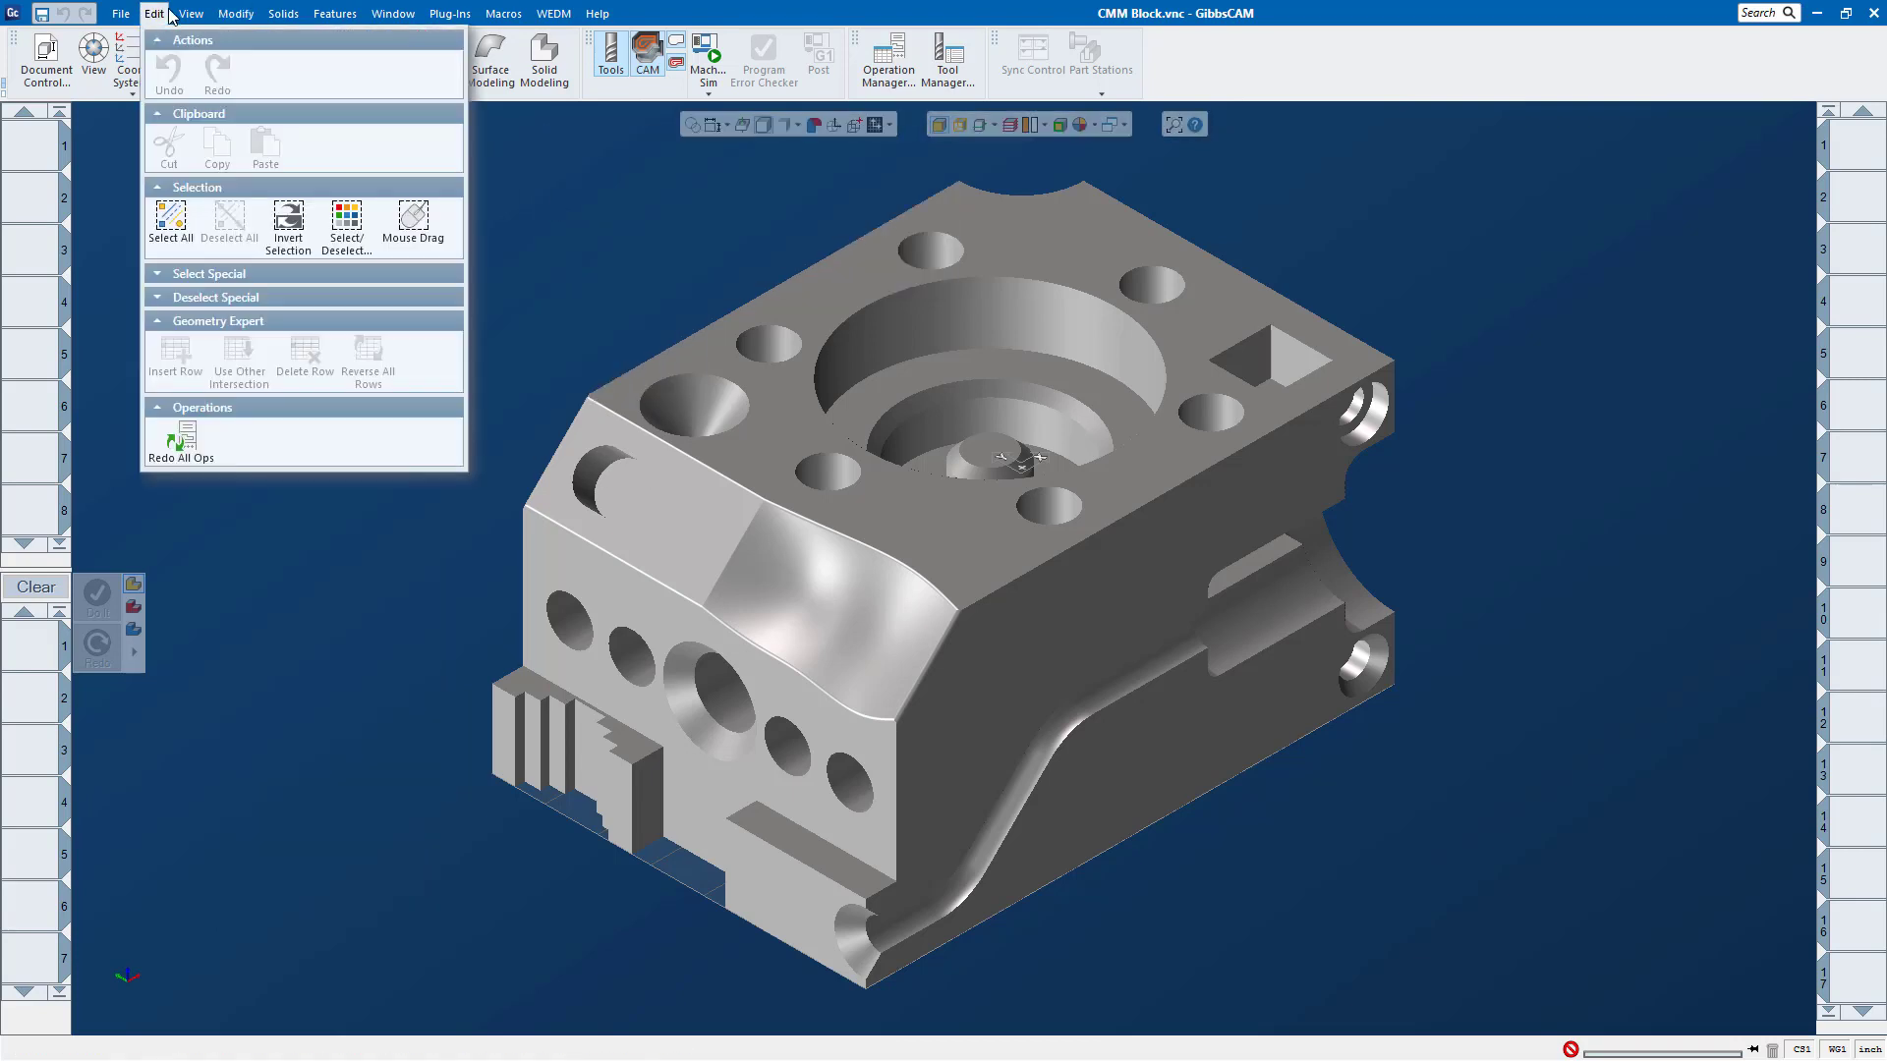
click(184, 15)
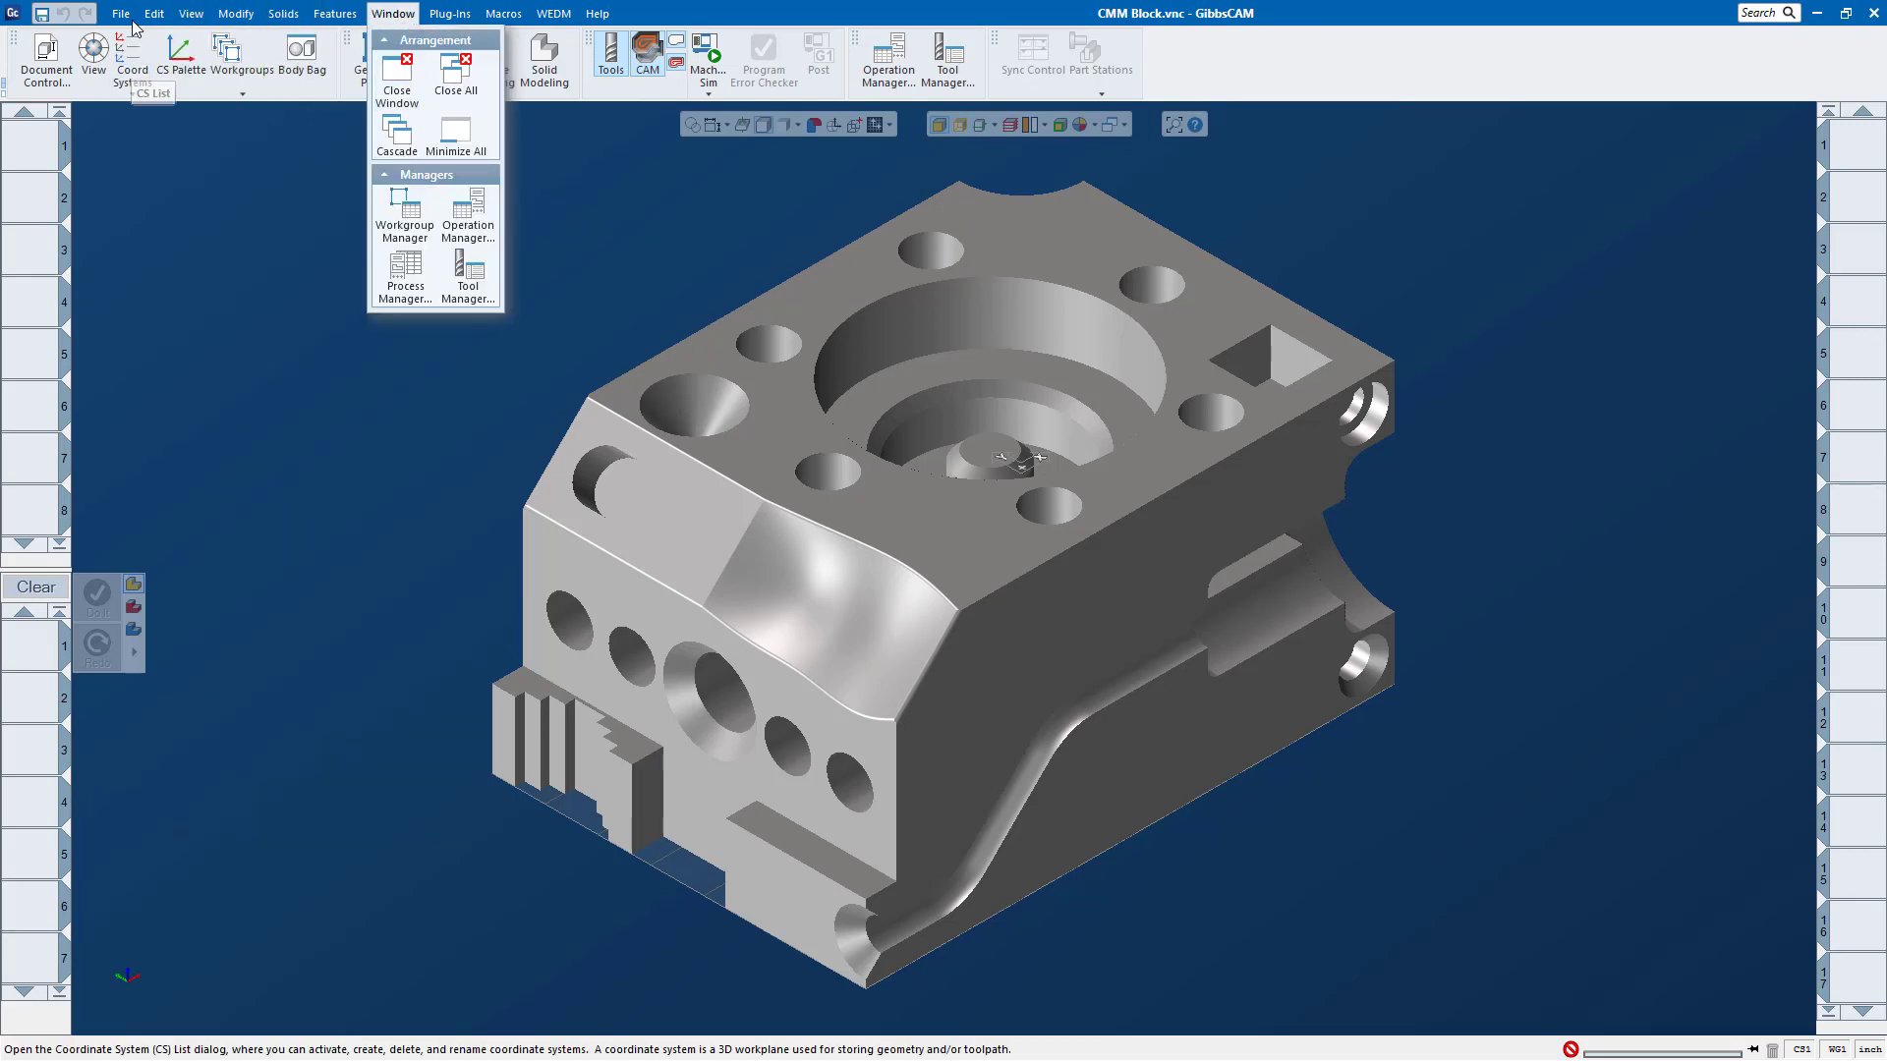
mouse_move(125, 17)
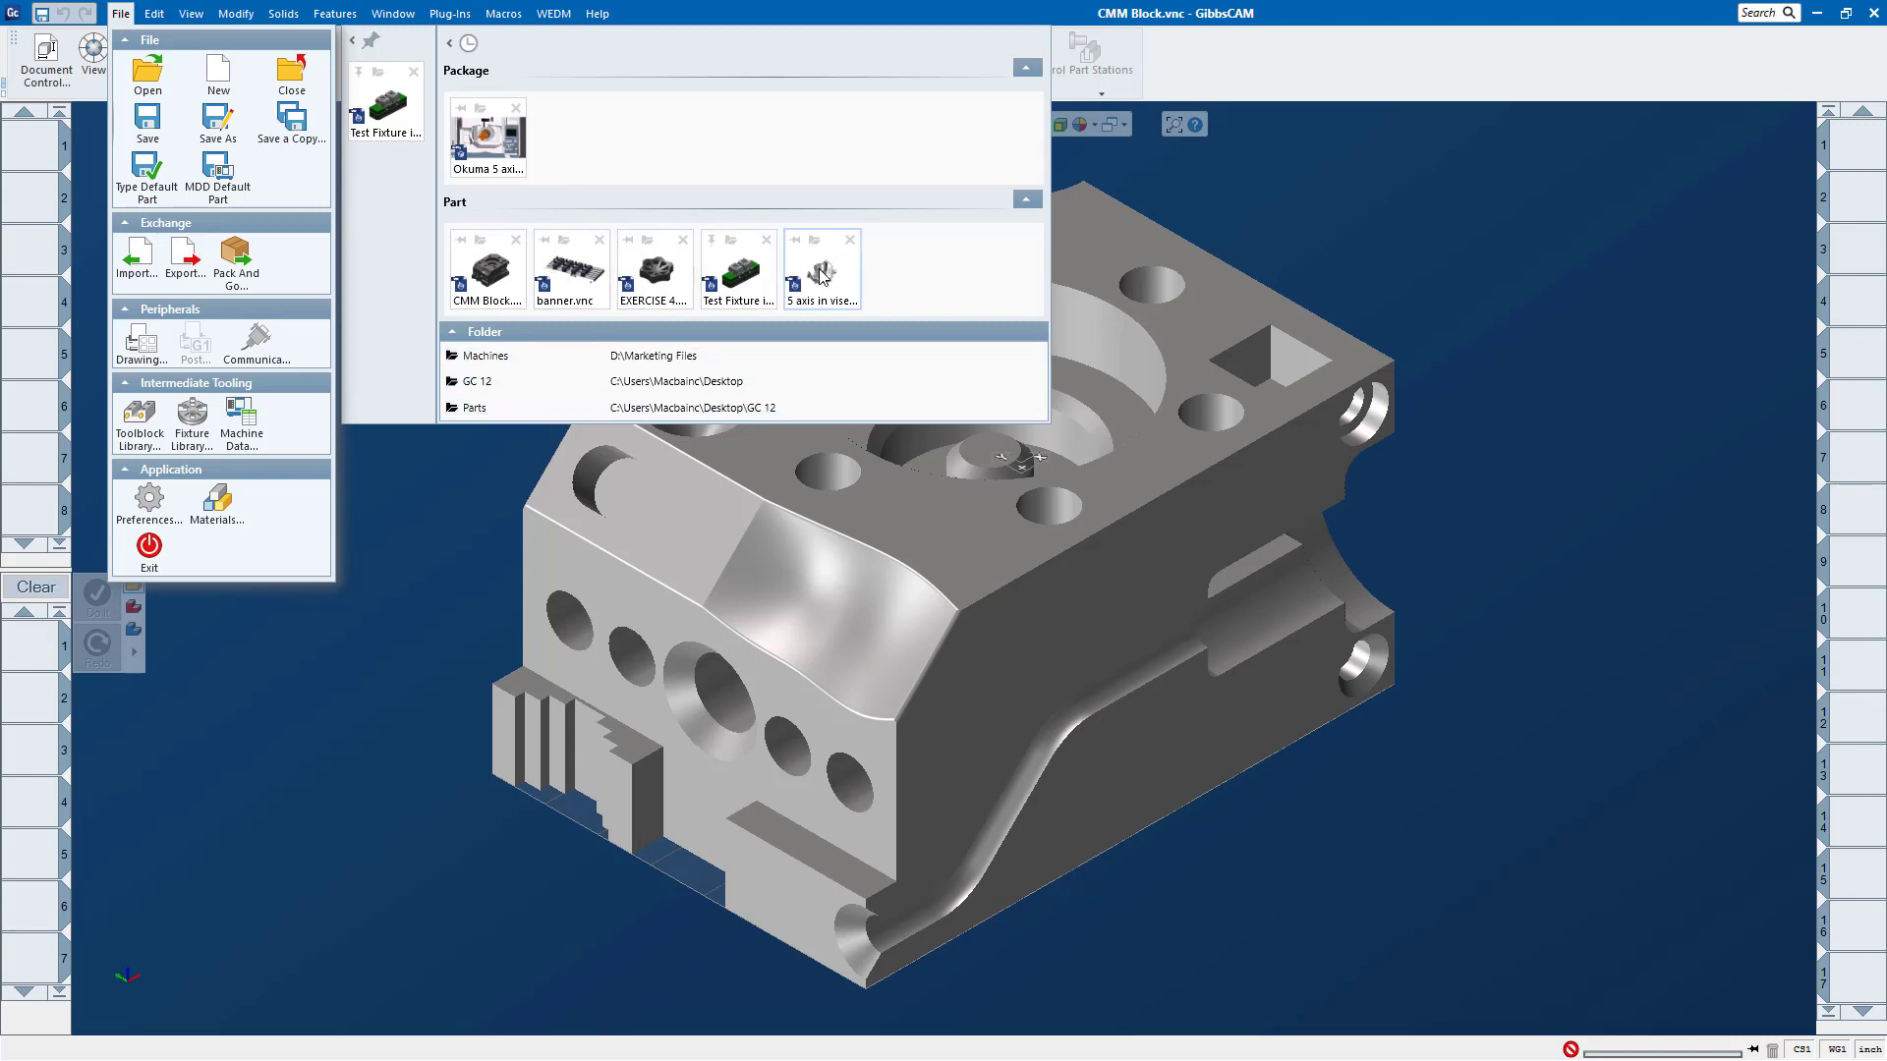
mouse_move(565, 281)
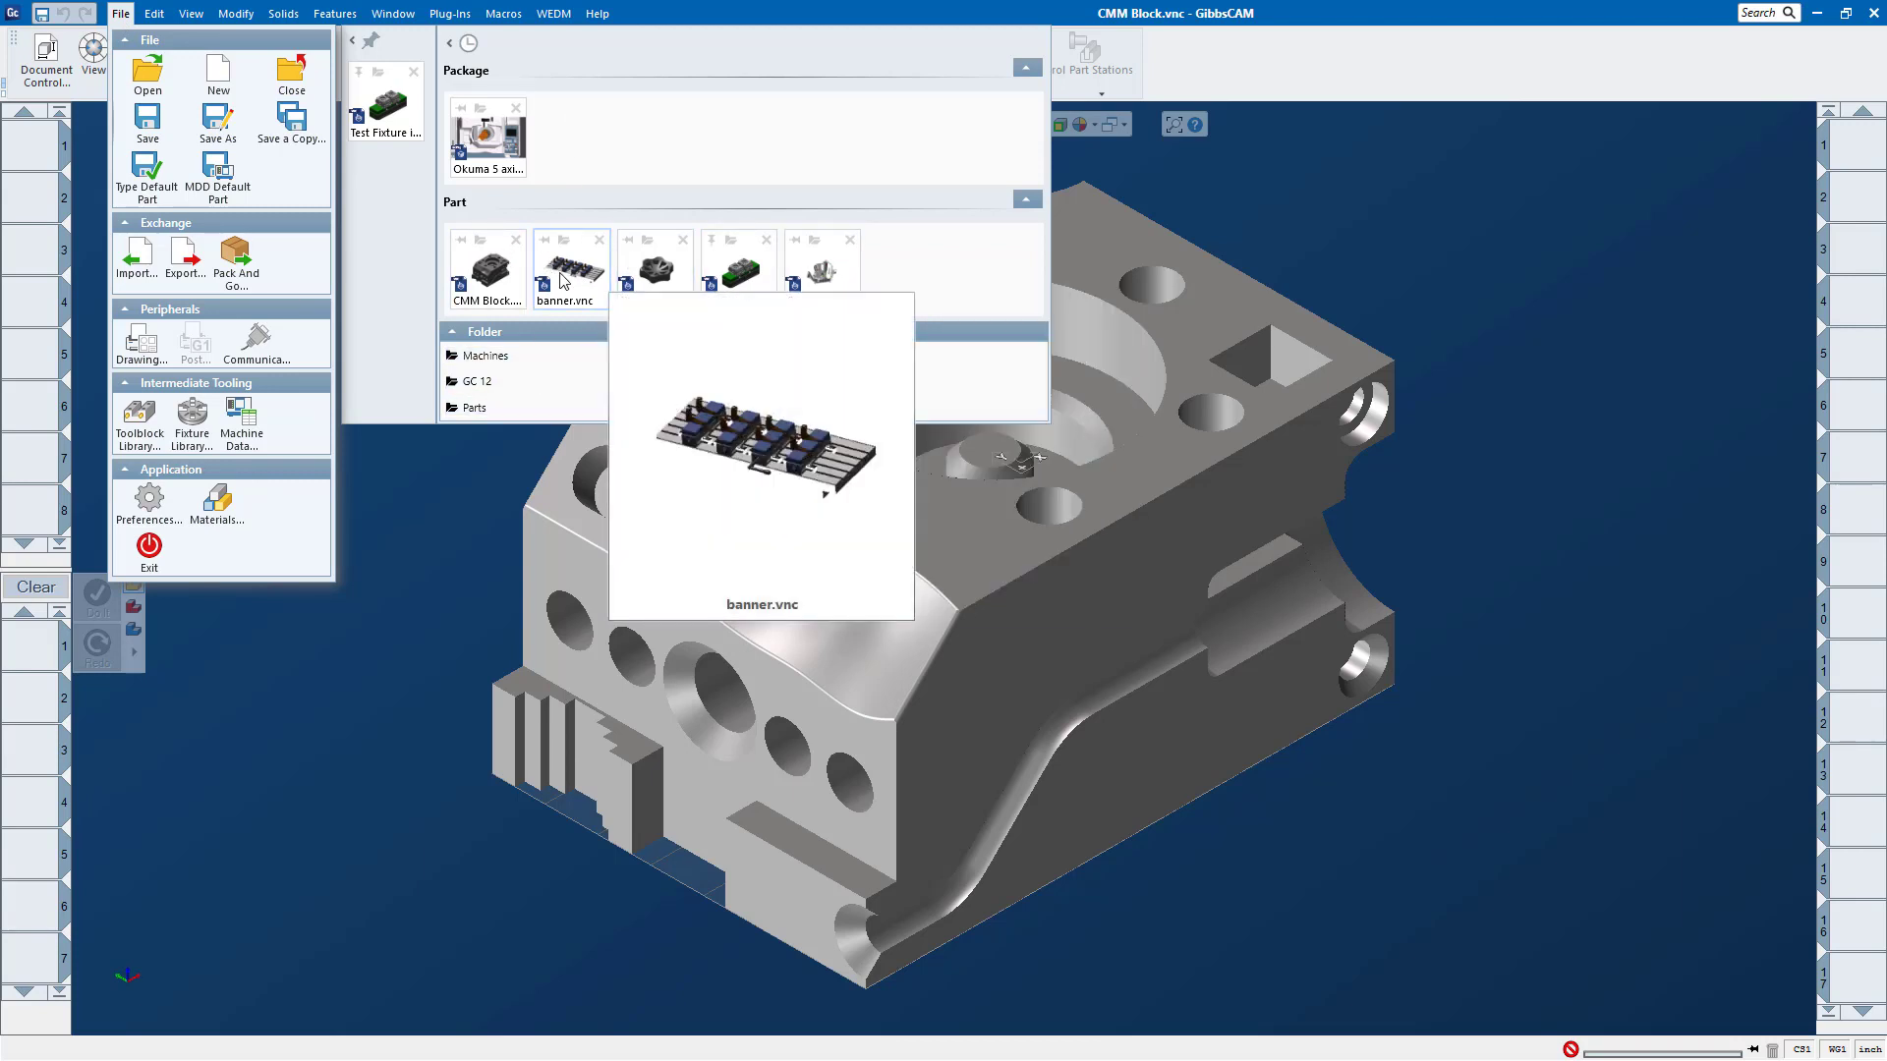
mouse_move(470, 157)
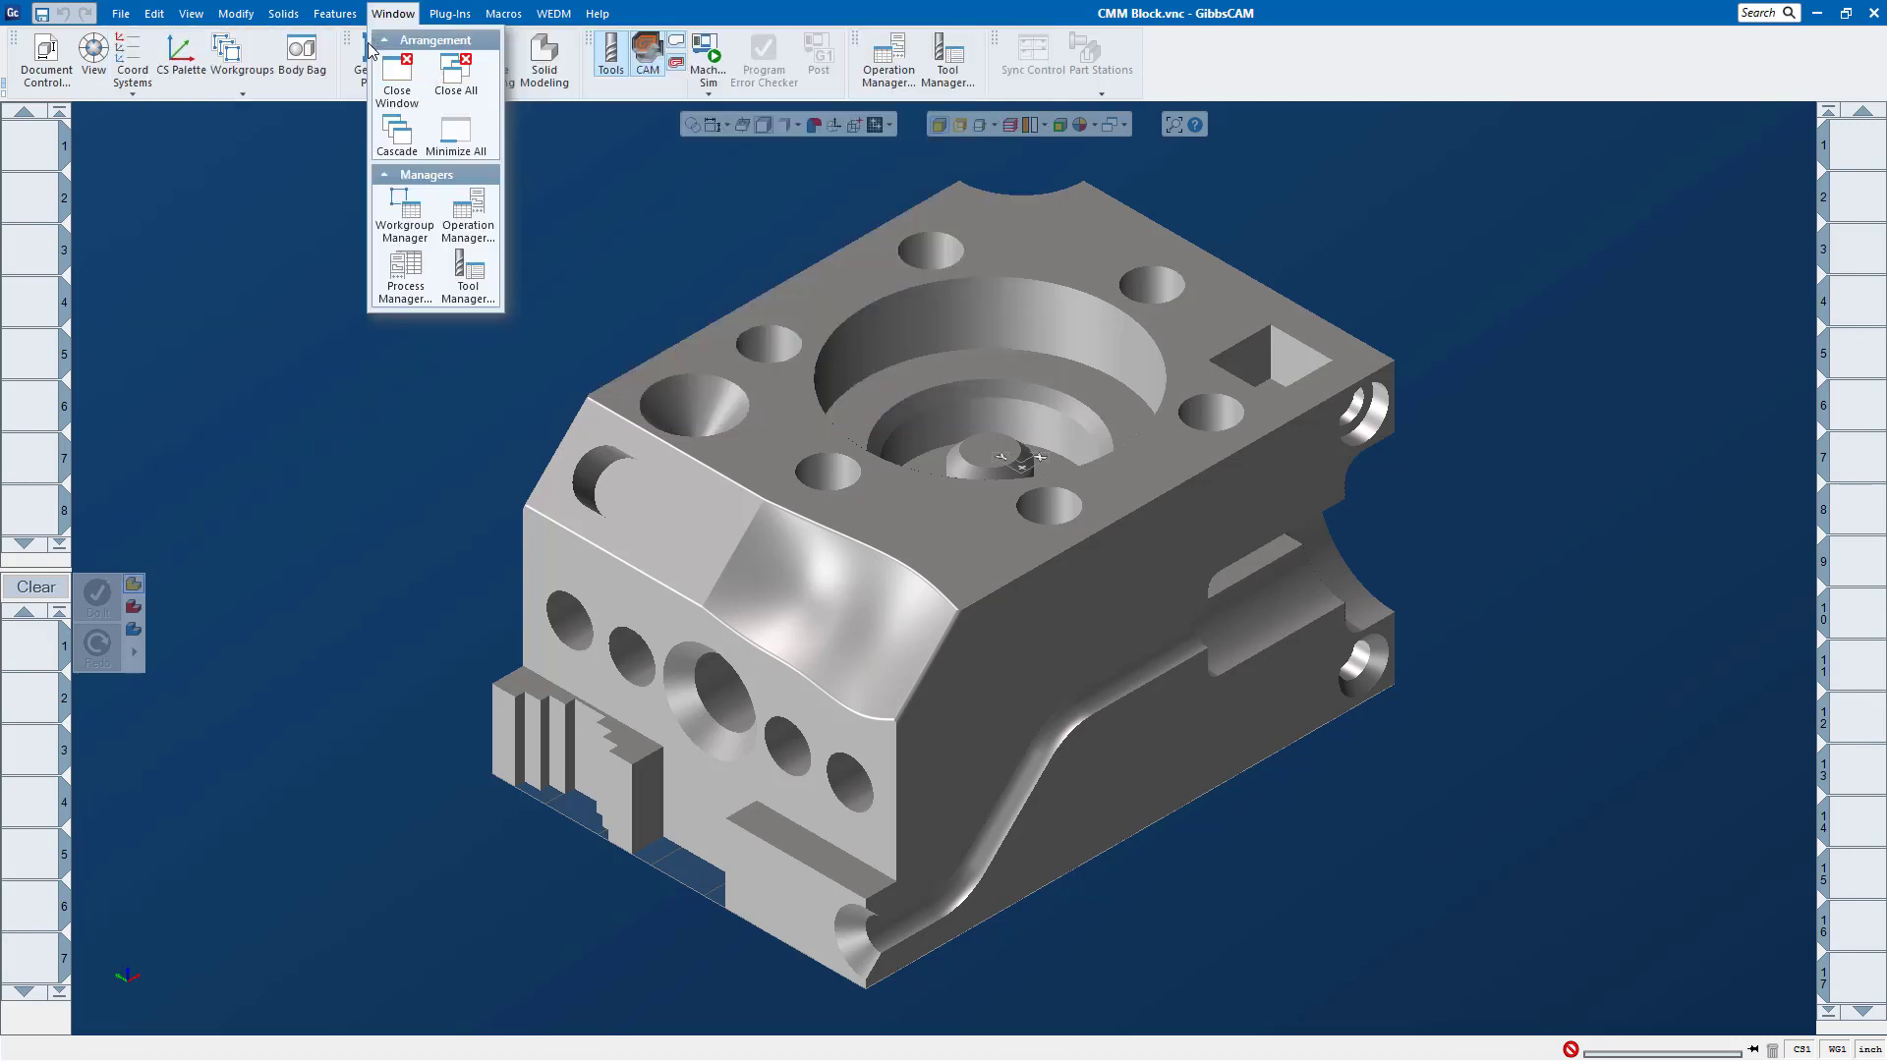
mouse_move(121, 13)
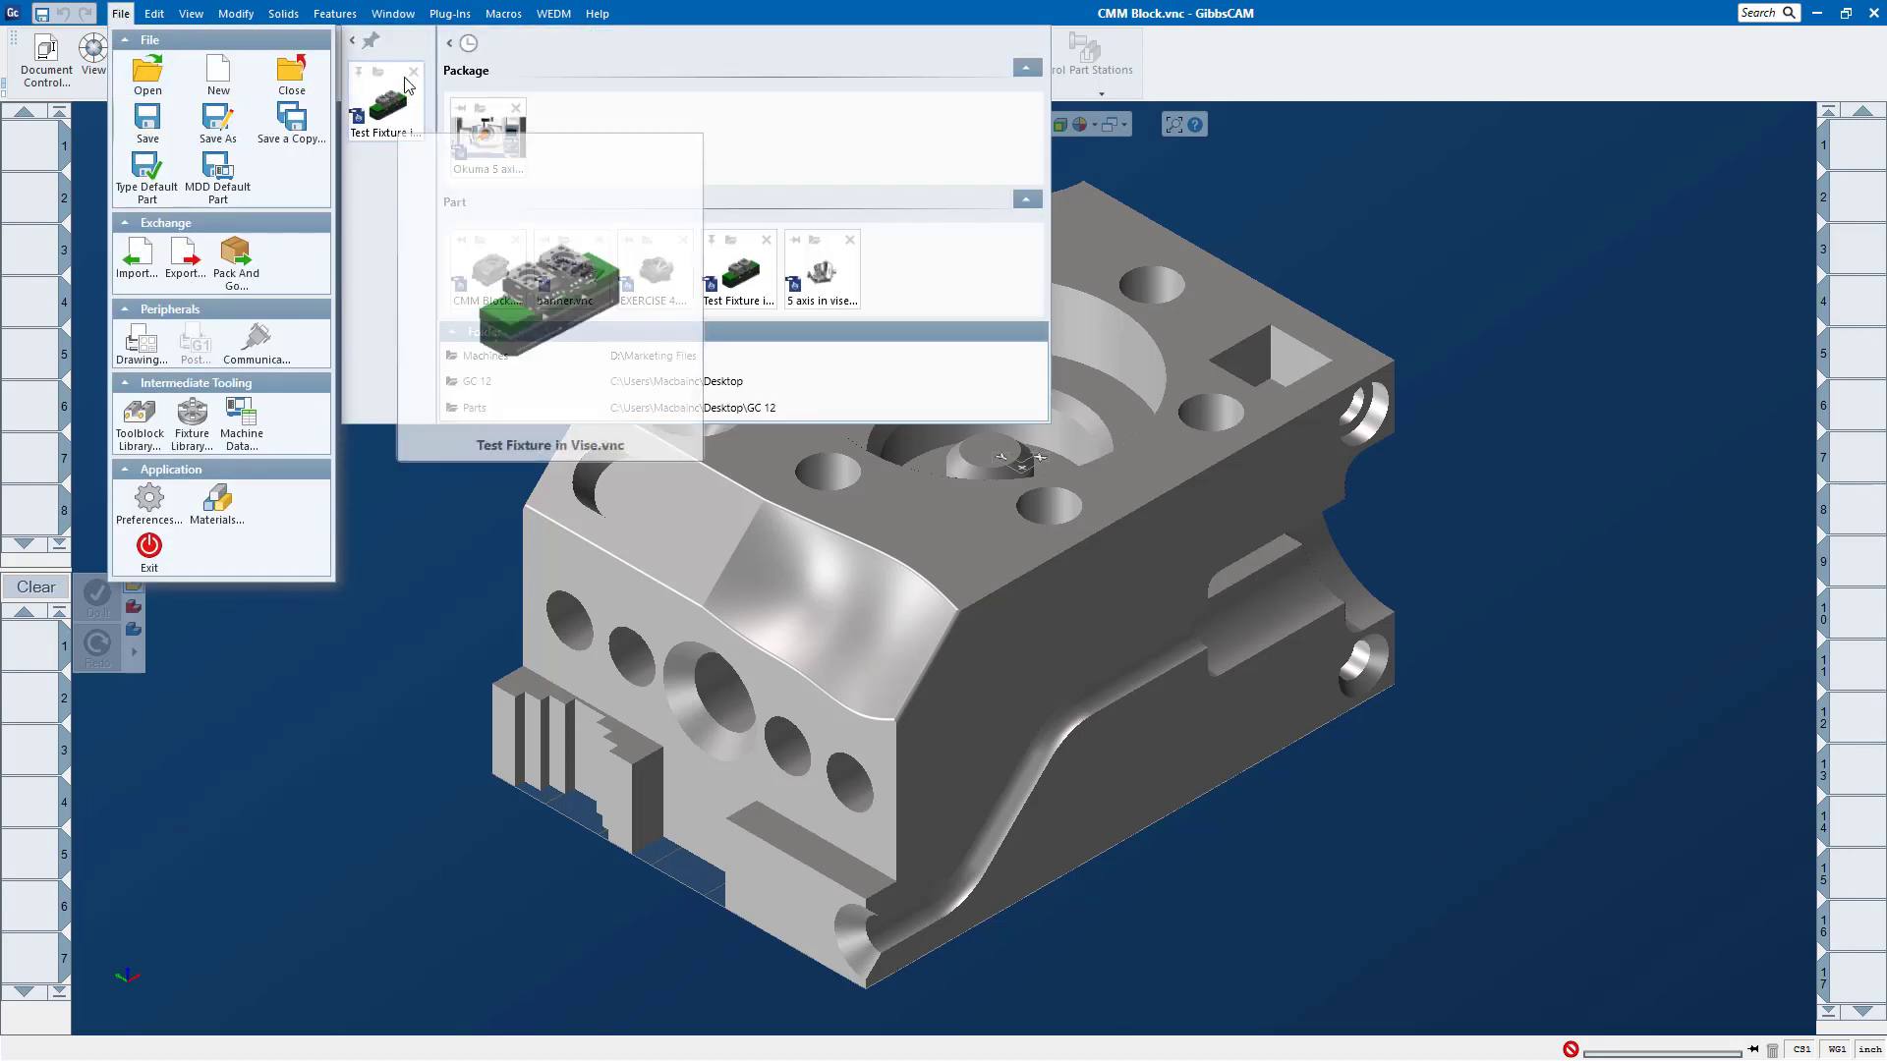
mouse_move(596, 278)
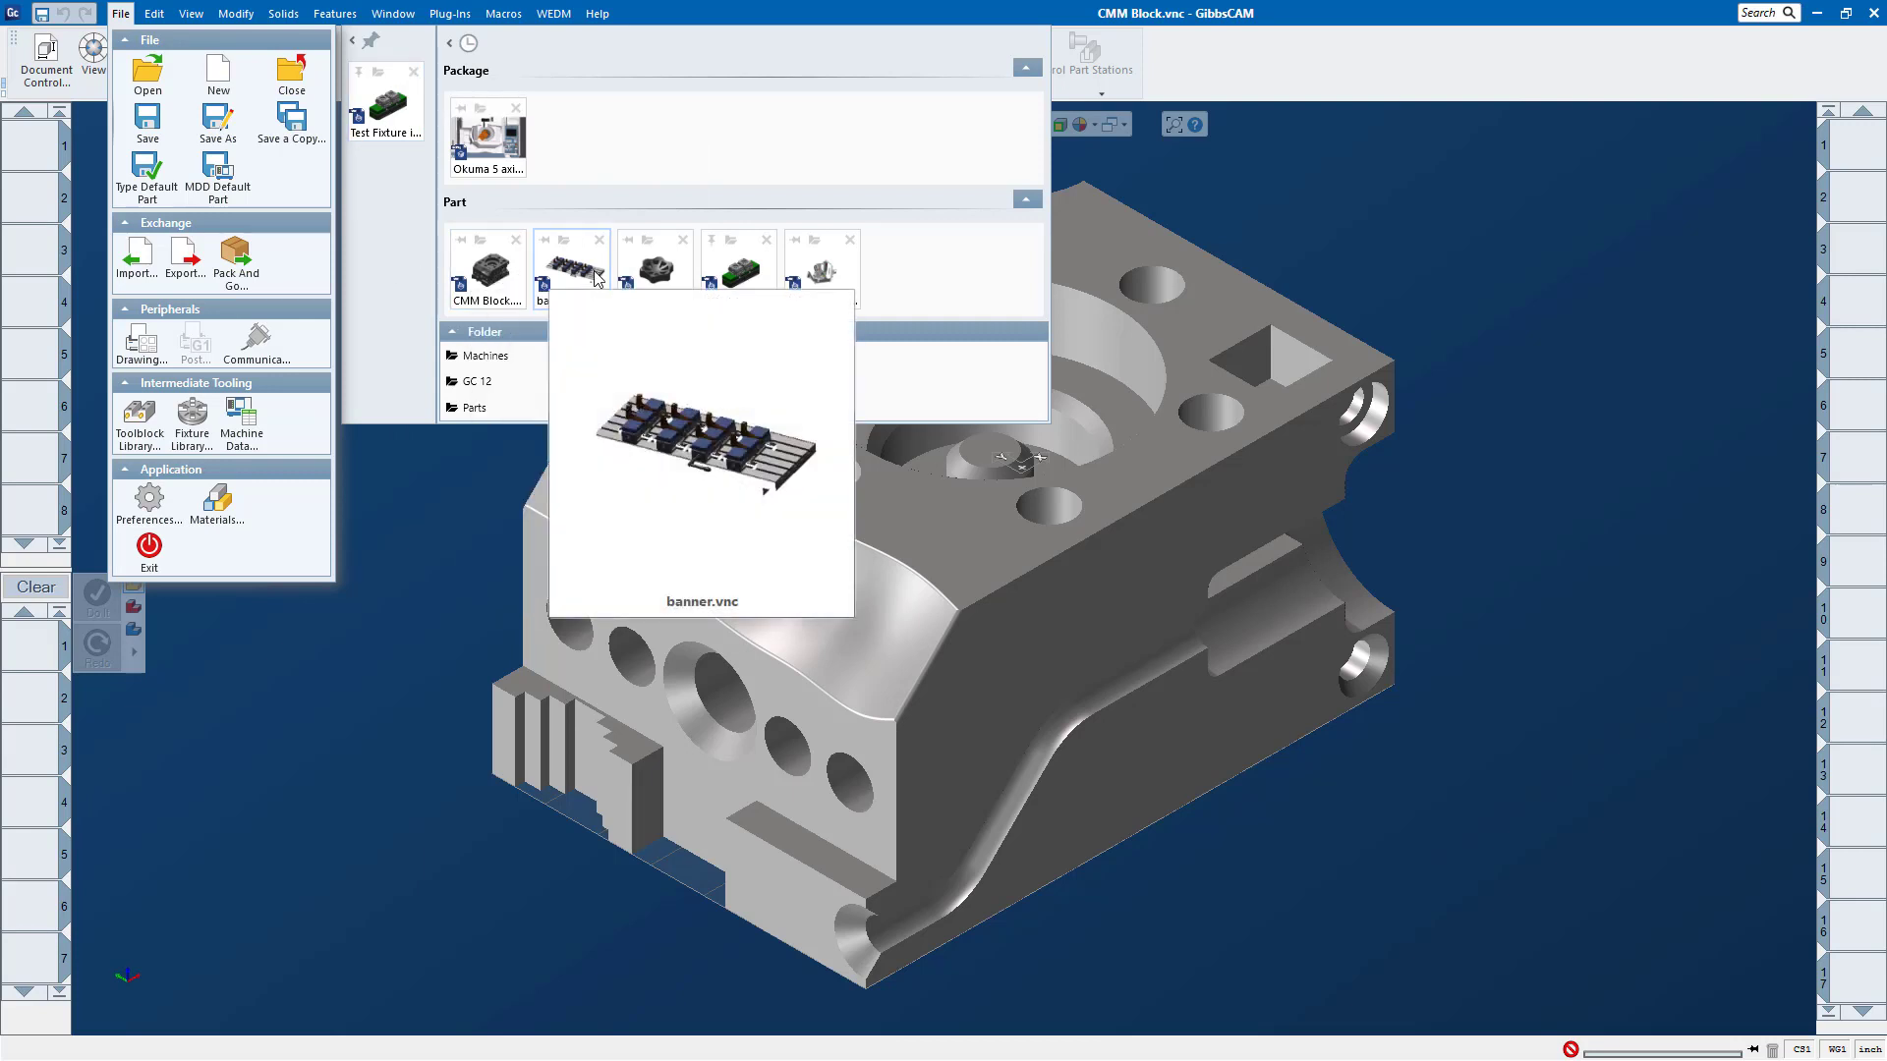
click(460, 241)
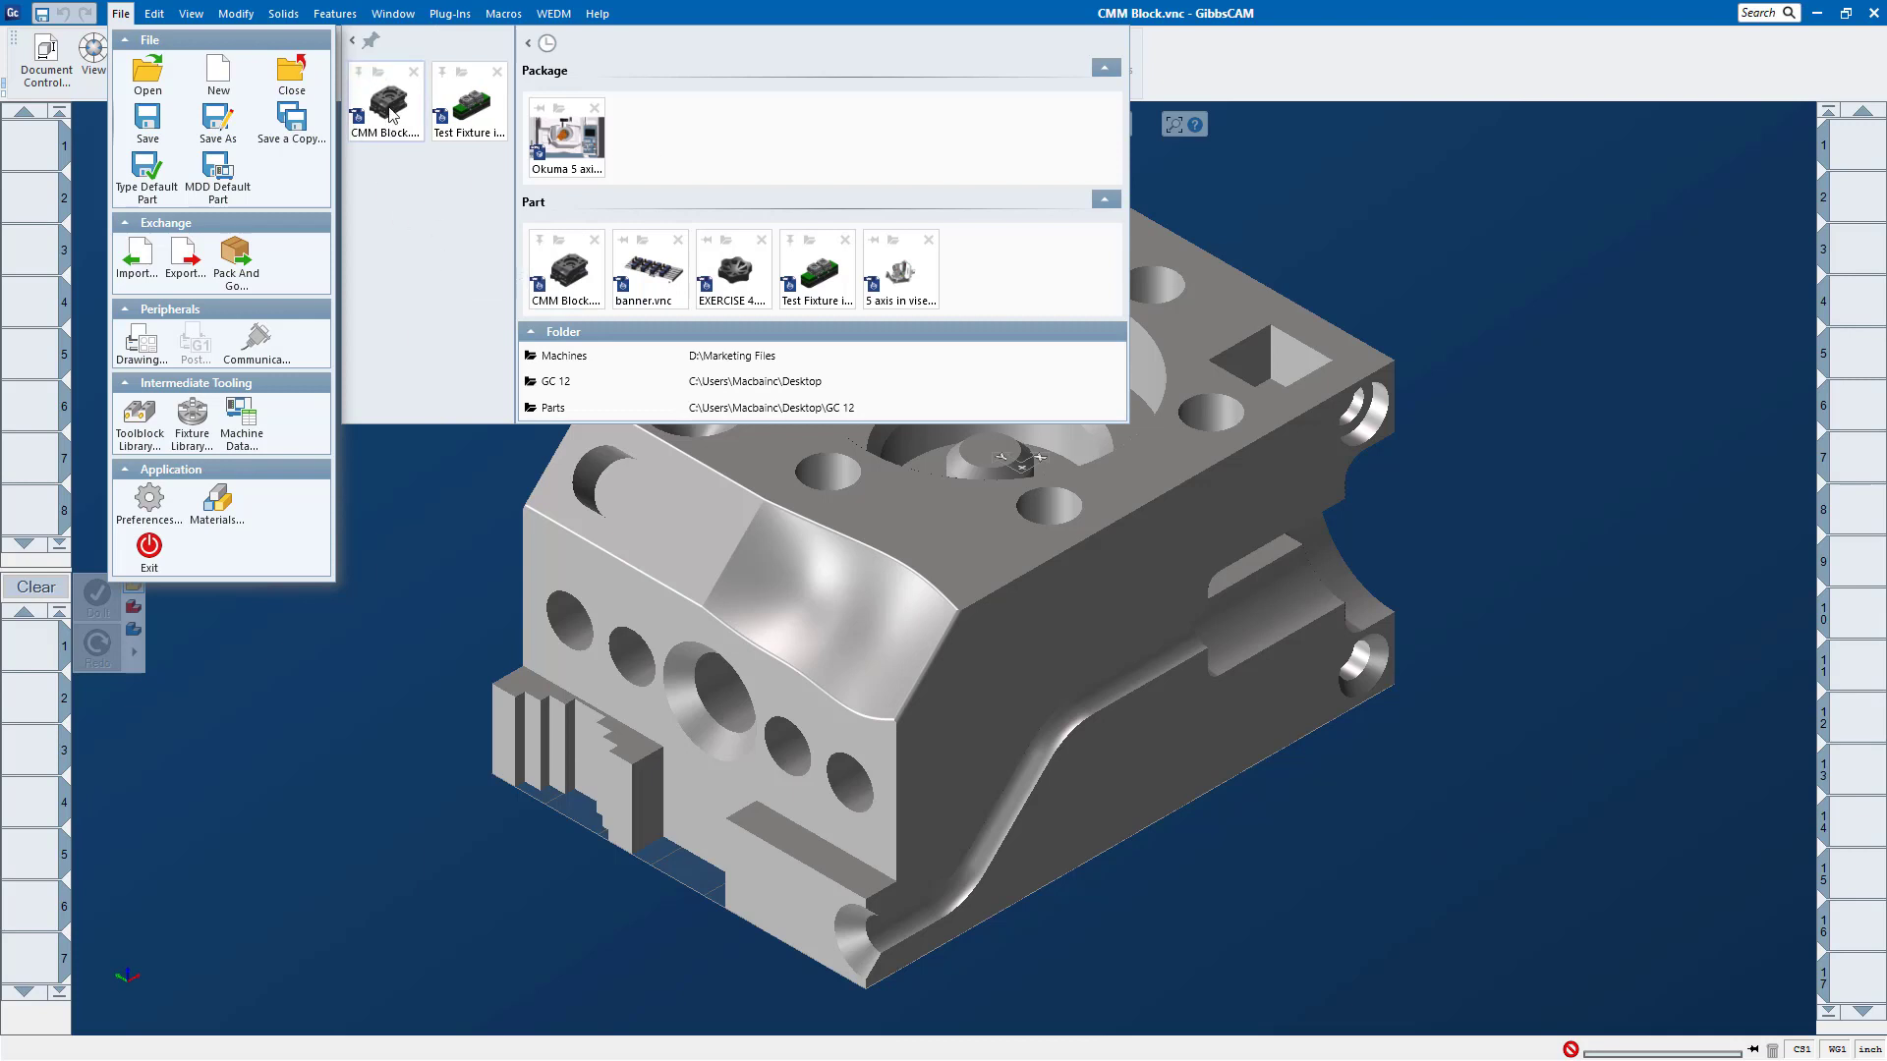
mouse_move(450, 113)
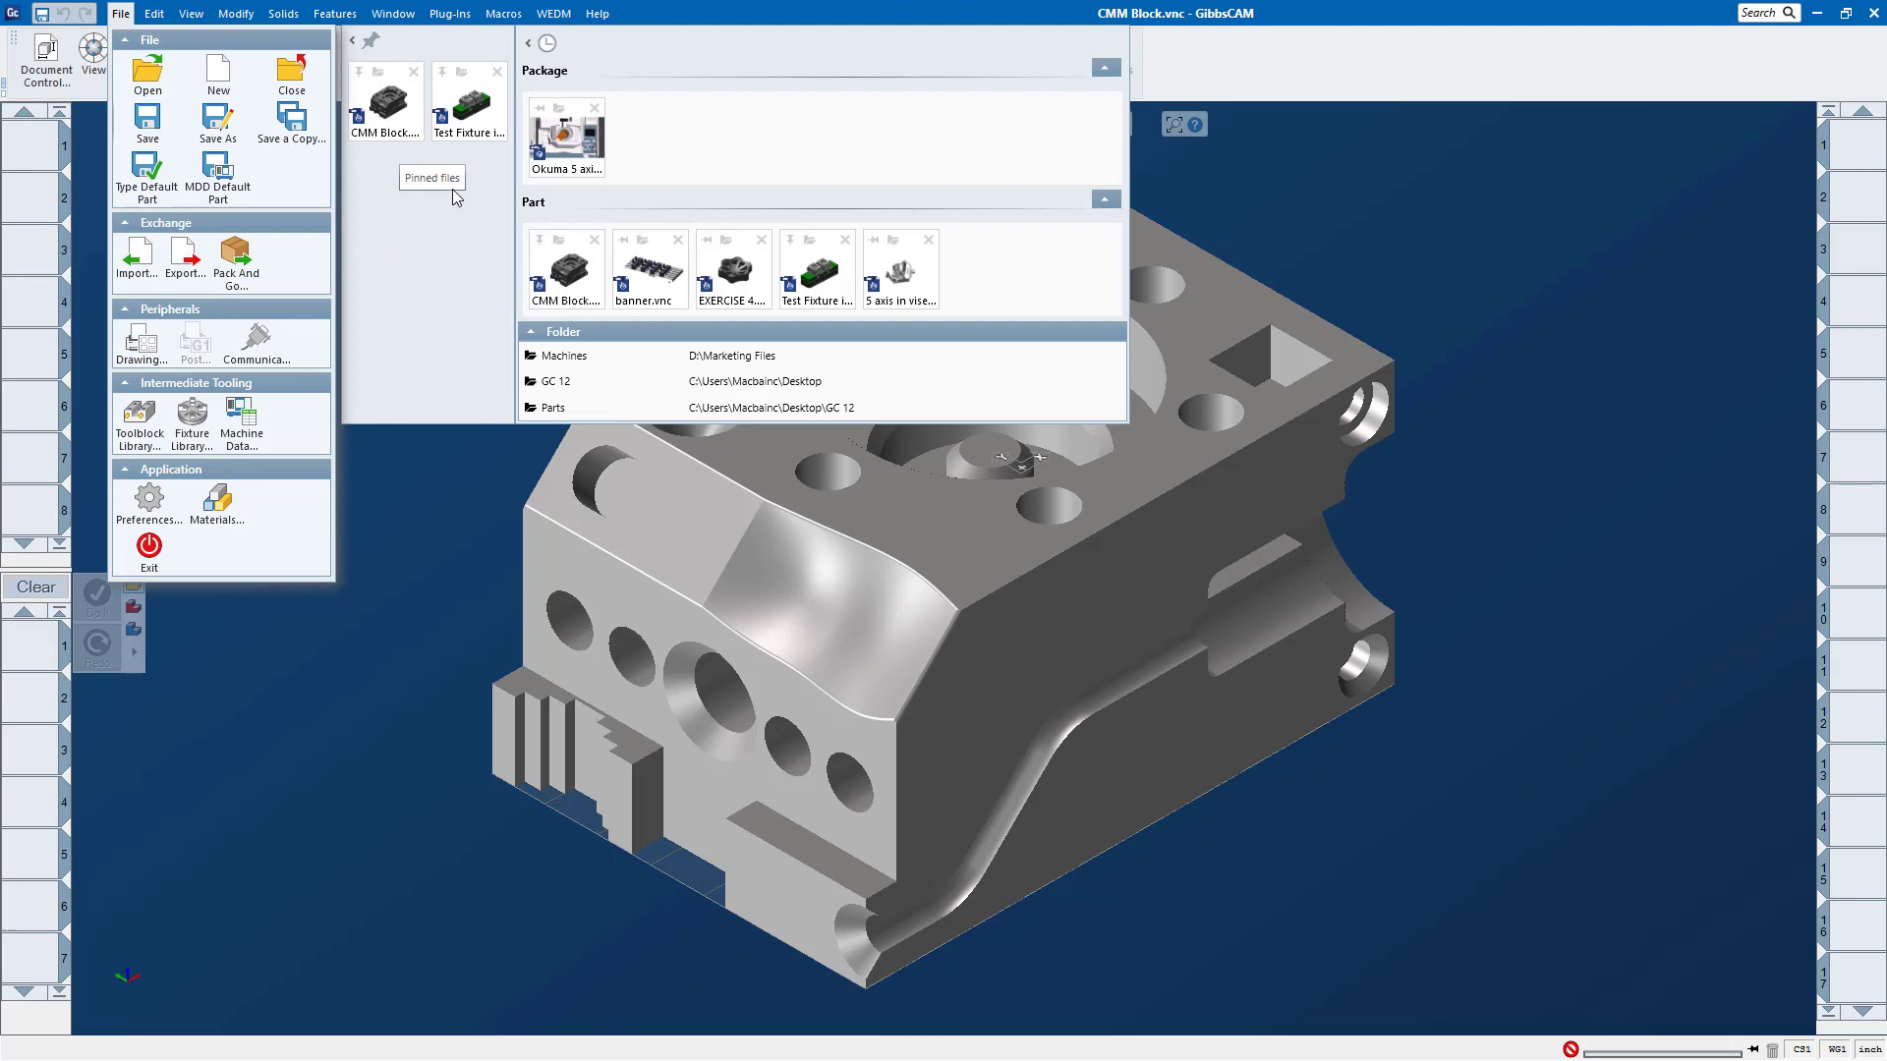
click(1252, 209)
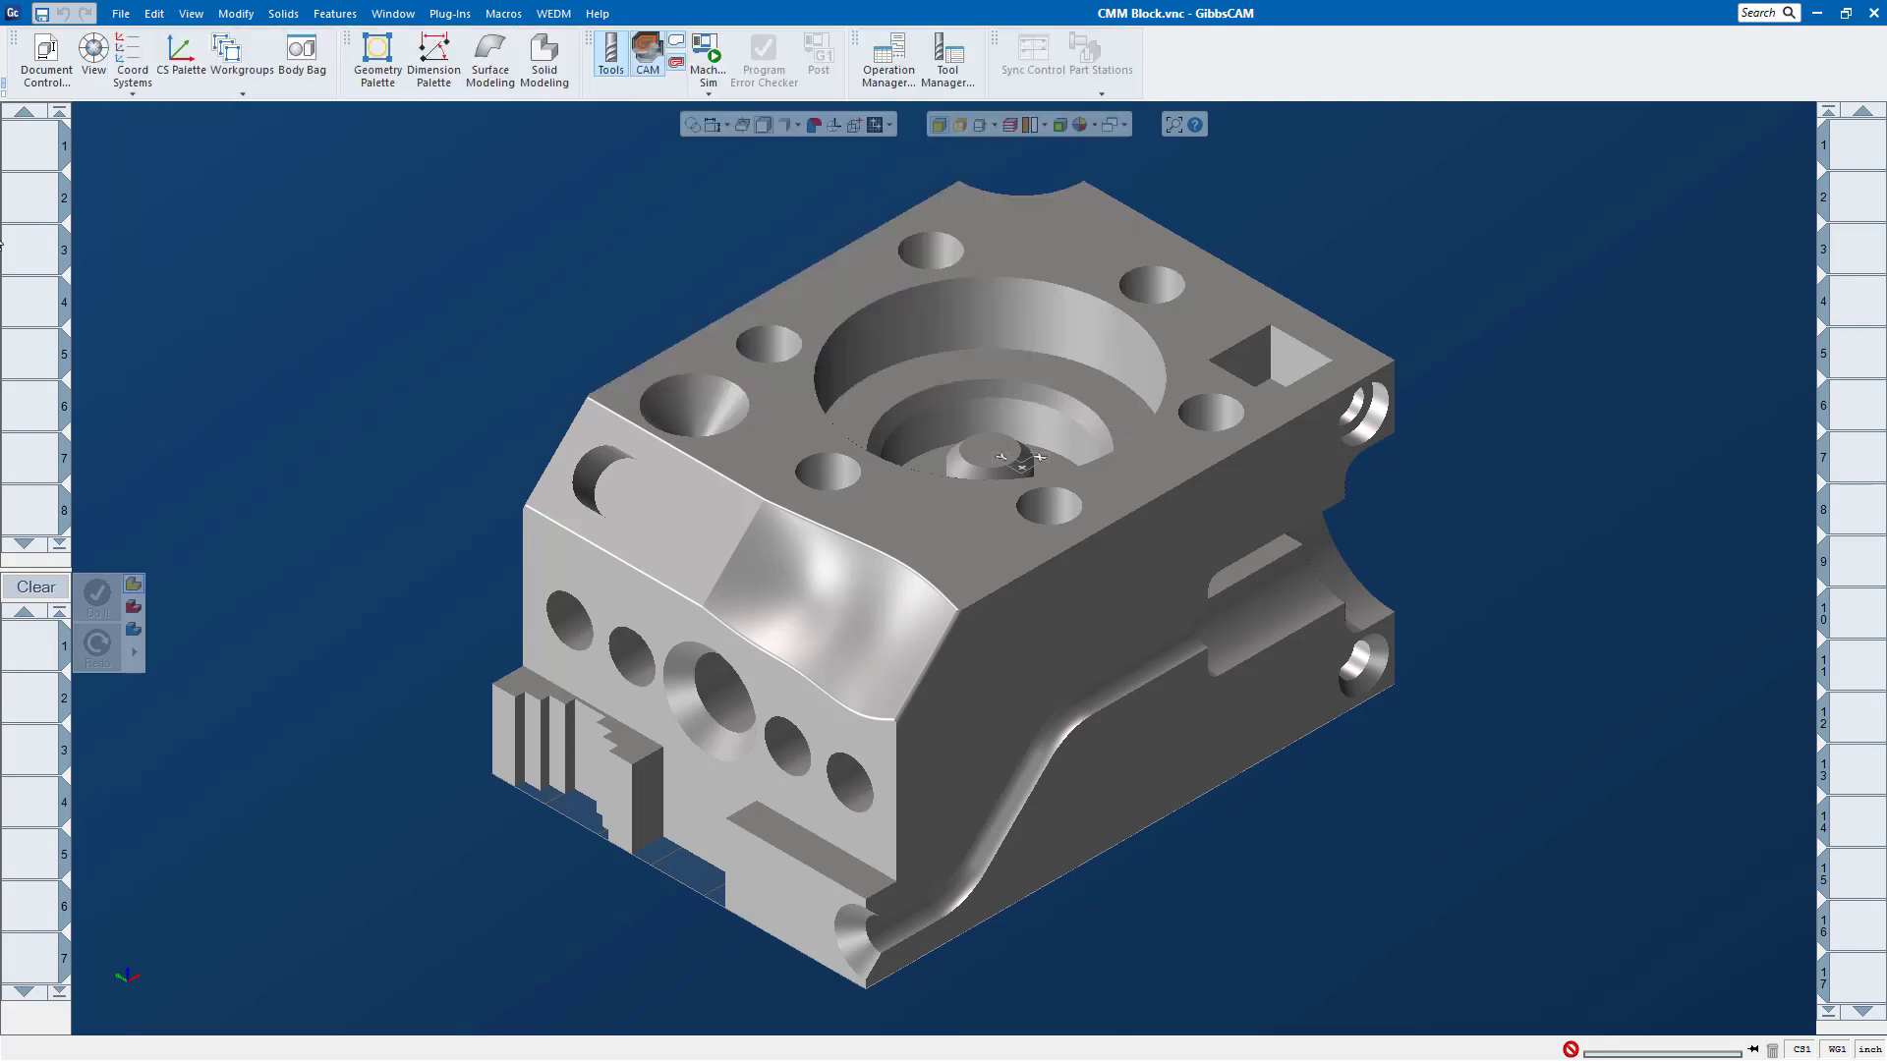
Step: Show the view control, rotate the block slightly with it, and move the control closer to the part
click(96, 57)
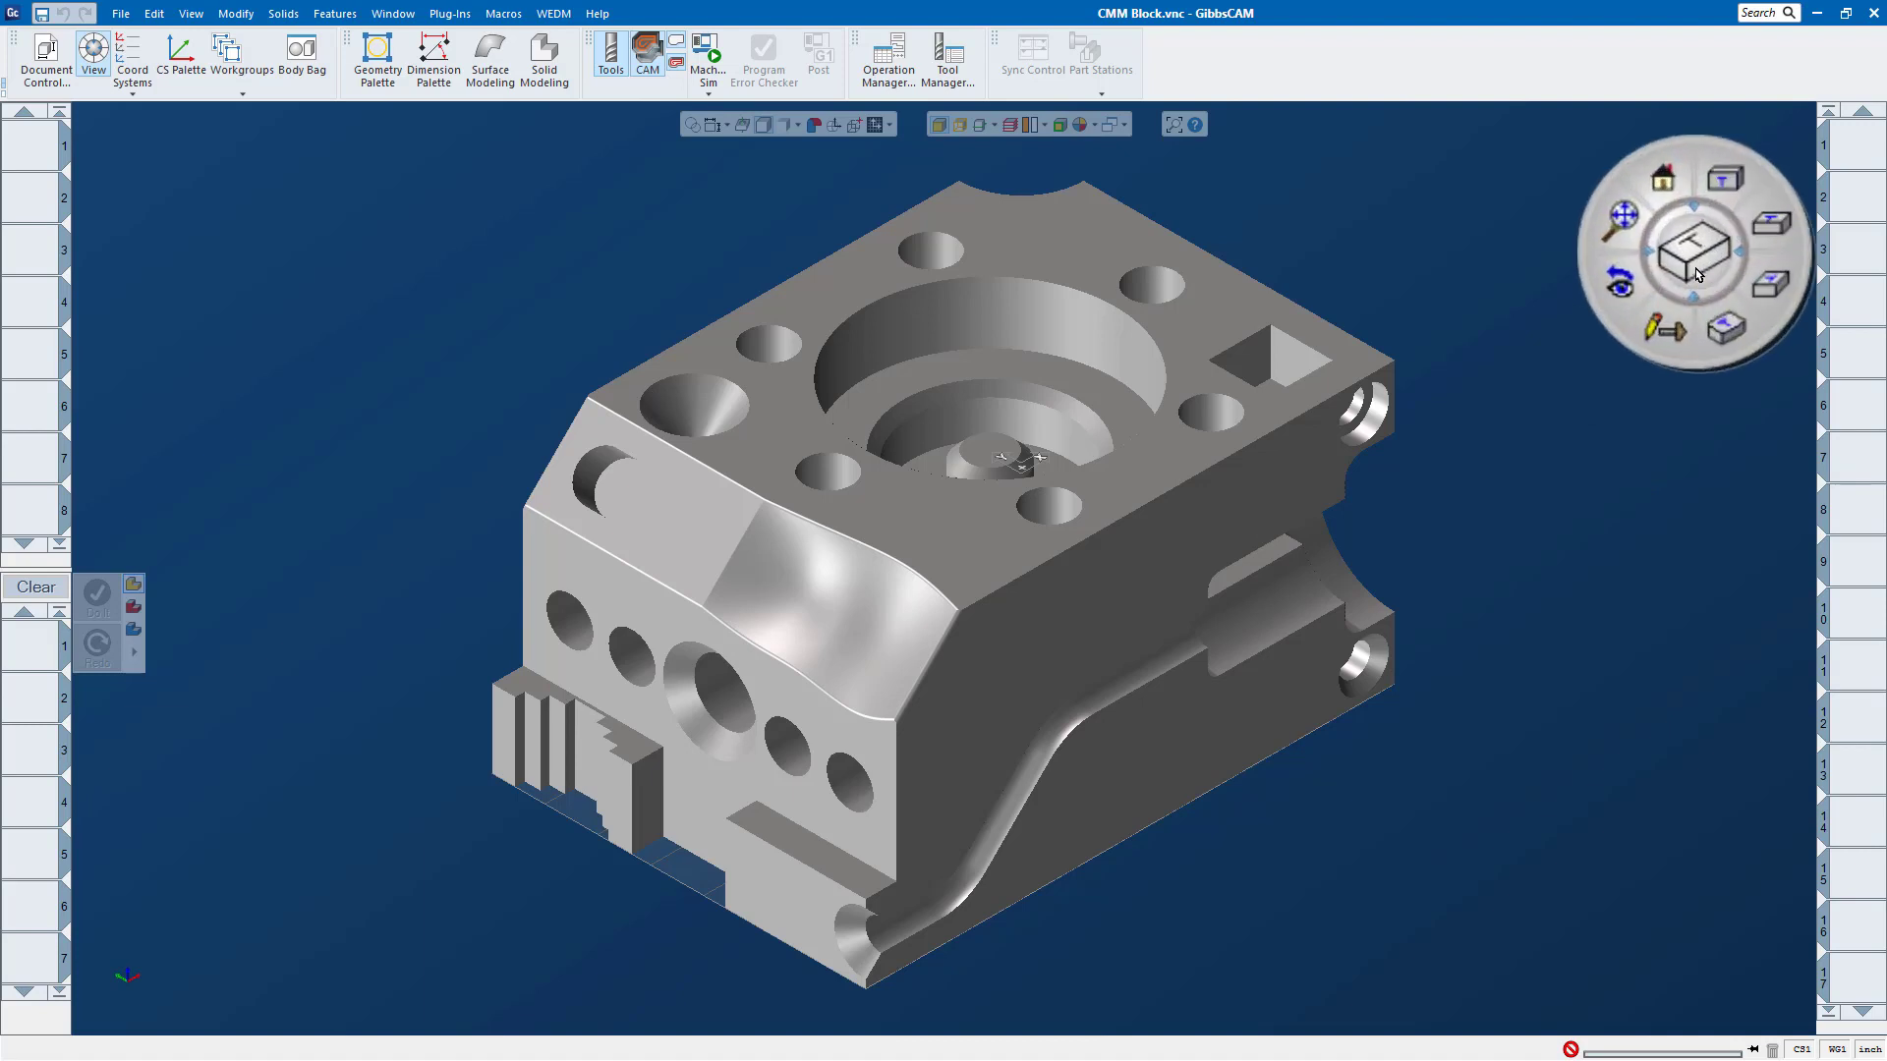
drag(1687, 266, 1690, 264)
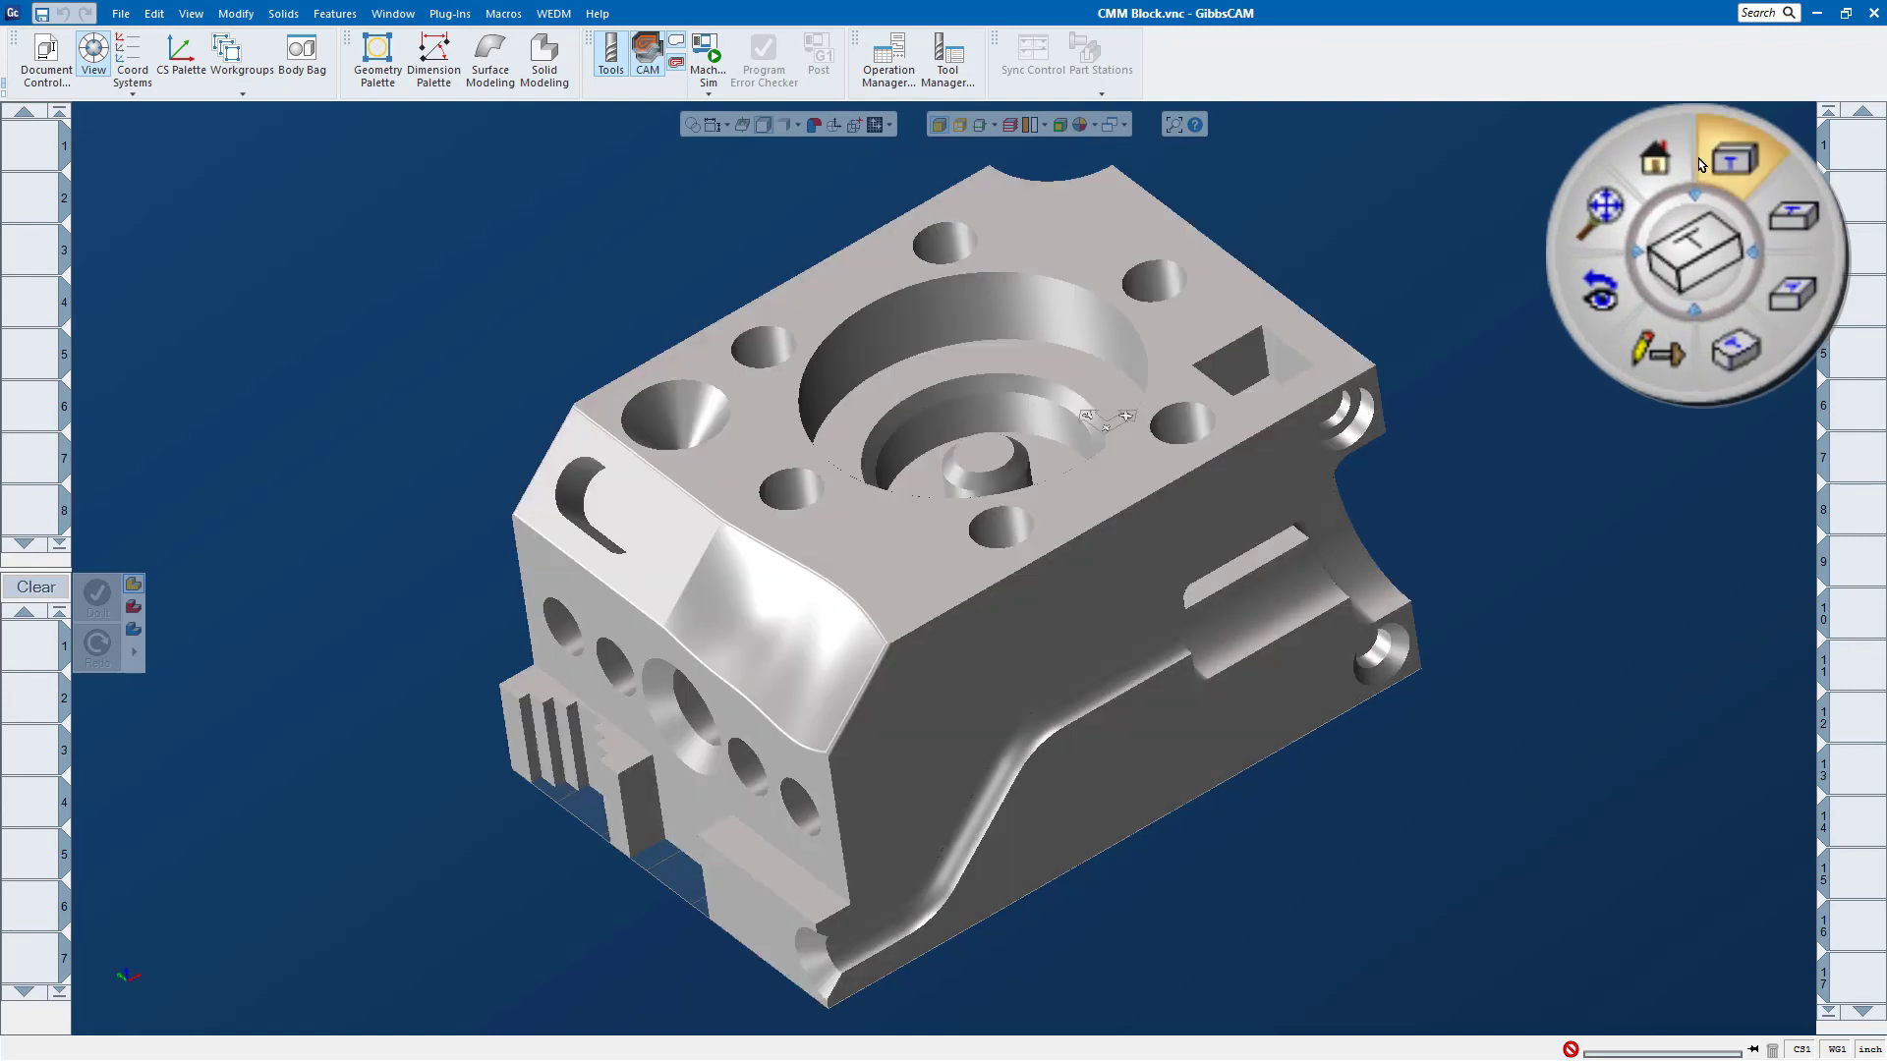
drag(1698, 106, 1607, 156)
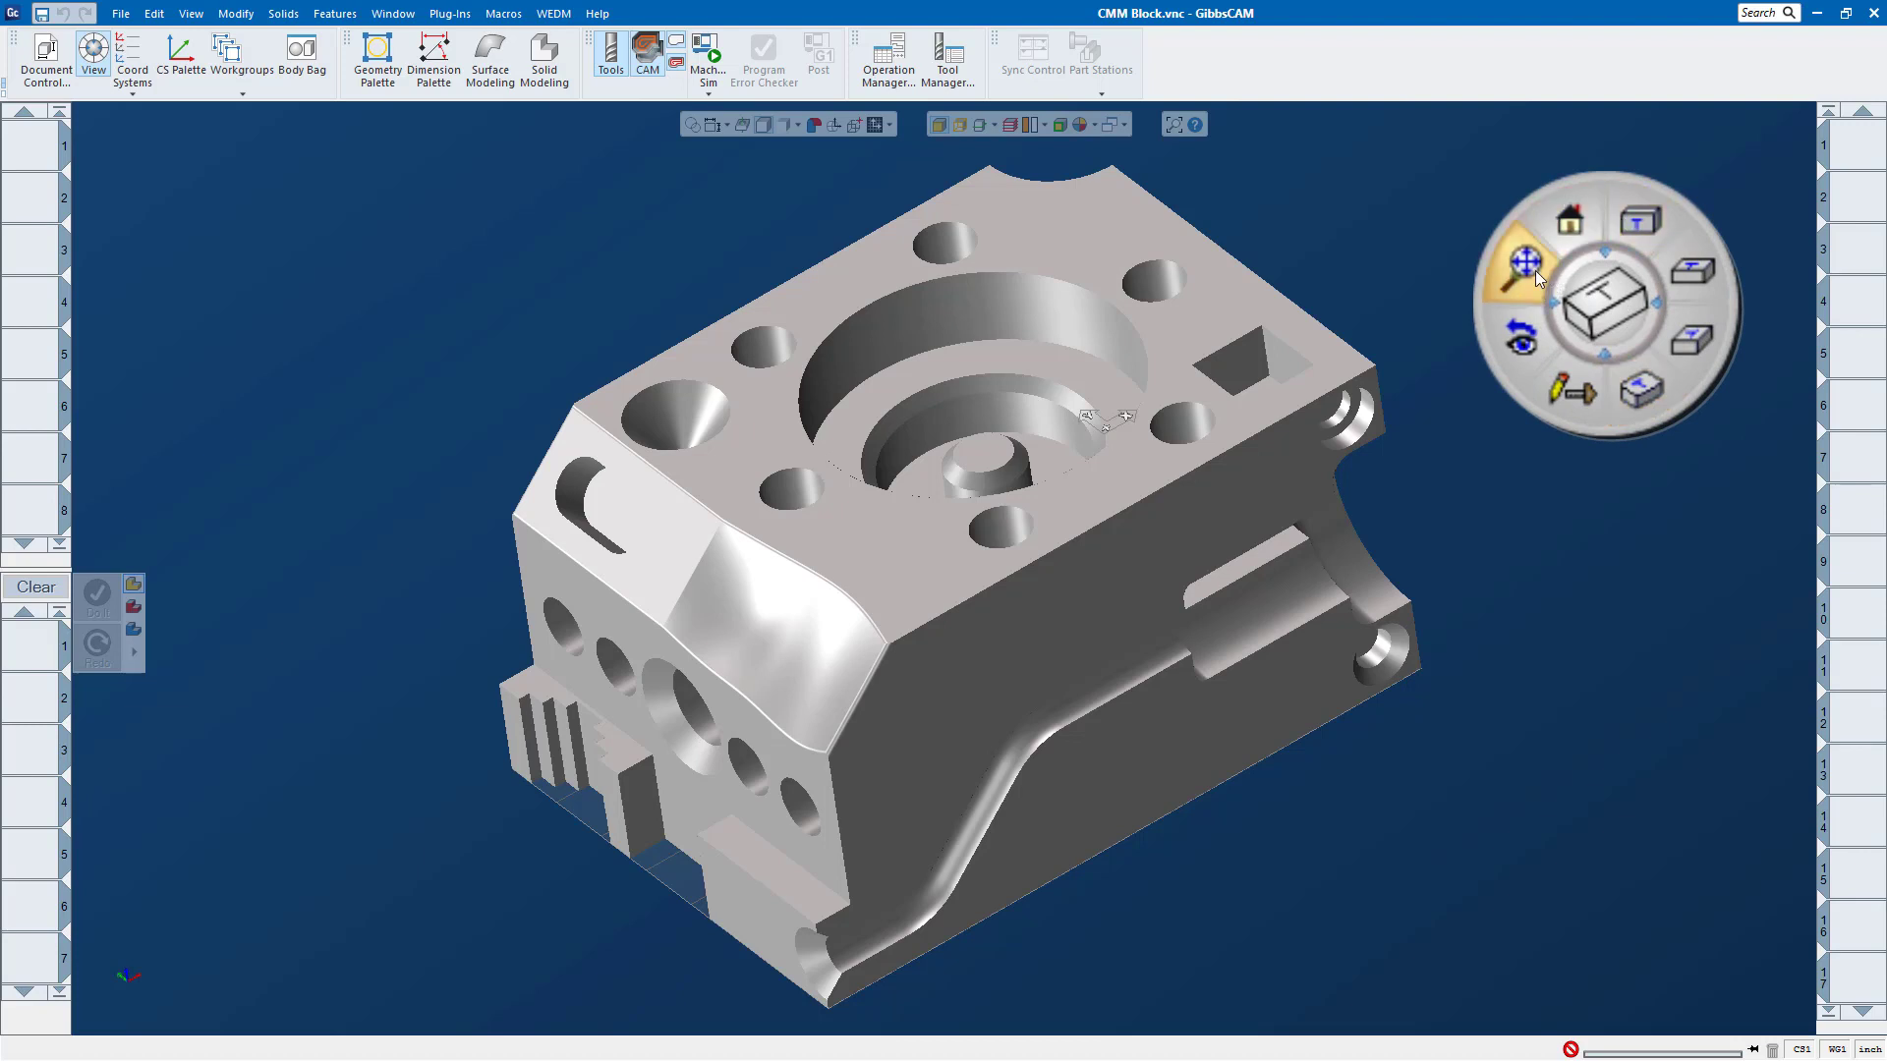
Step: View the block from the standard directions including top, return to isometric, and move the view control away from the part
click(1682, 271)
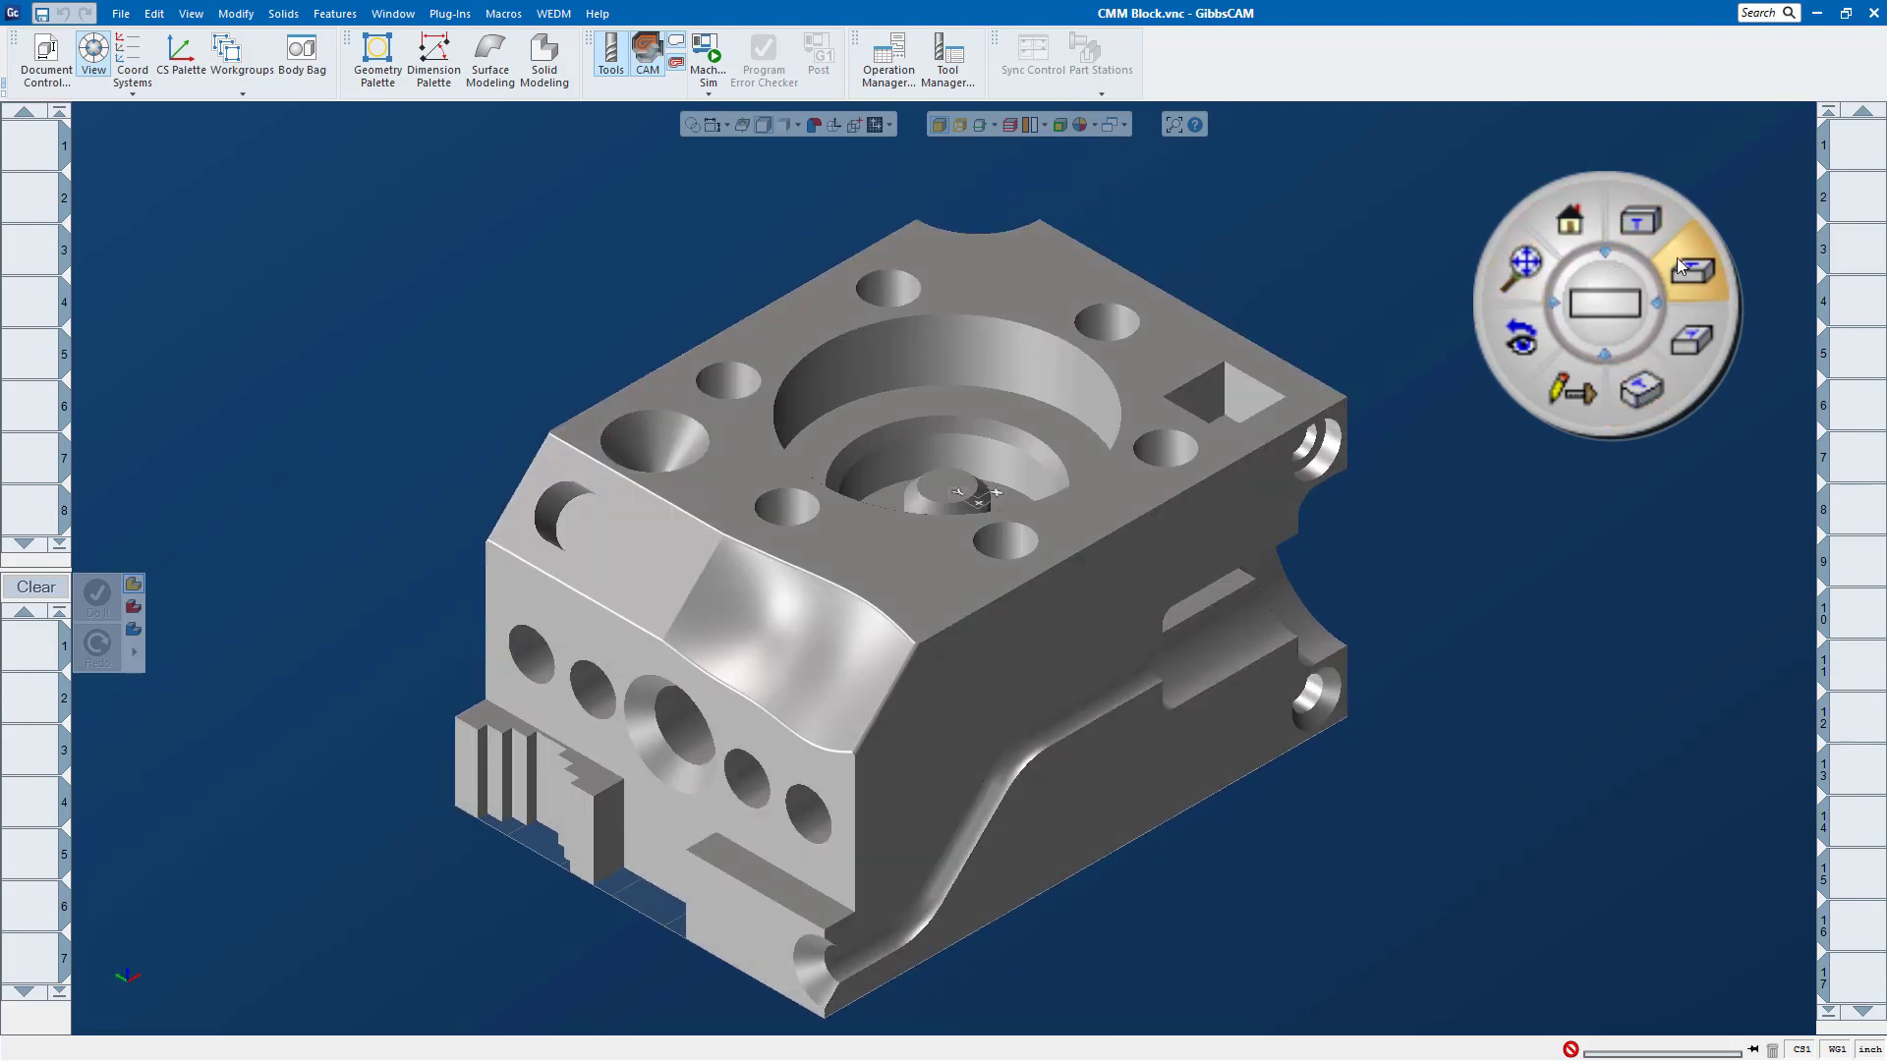
click(1637, 224)
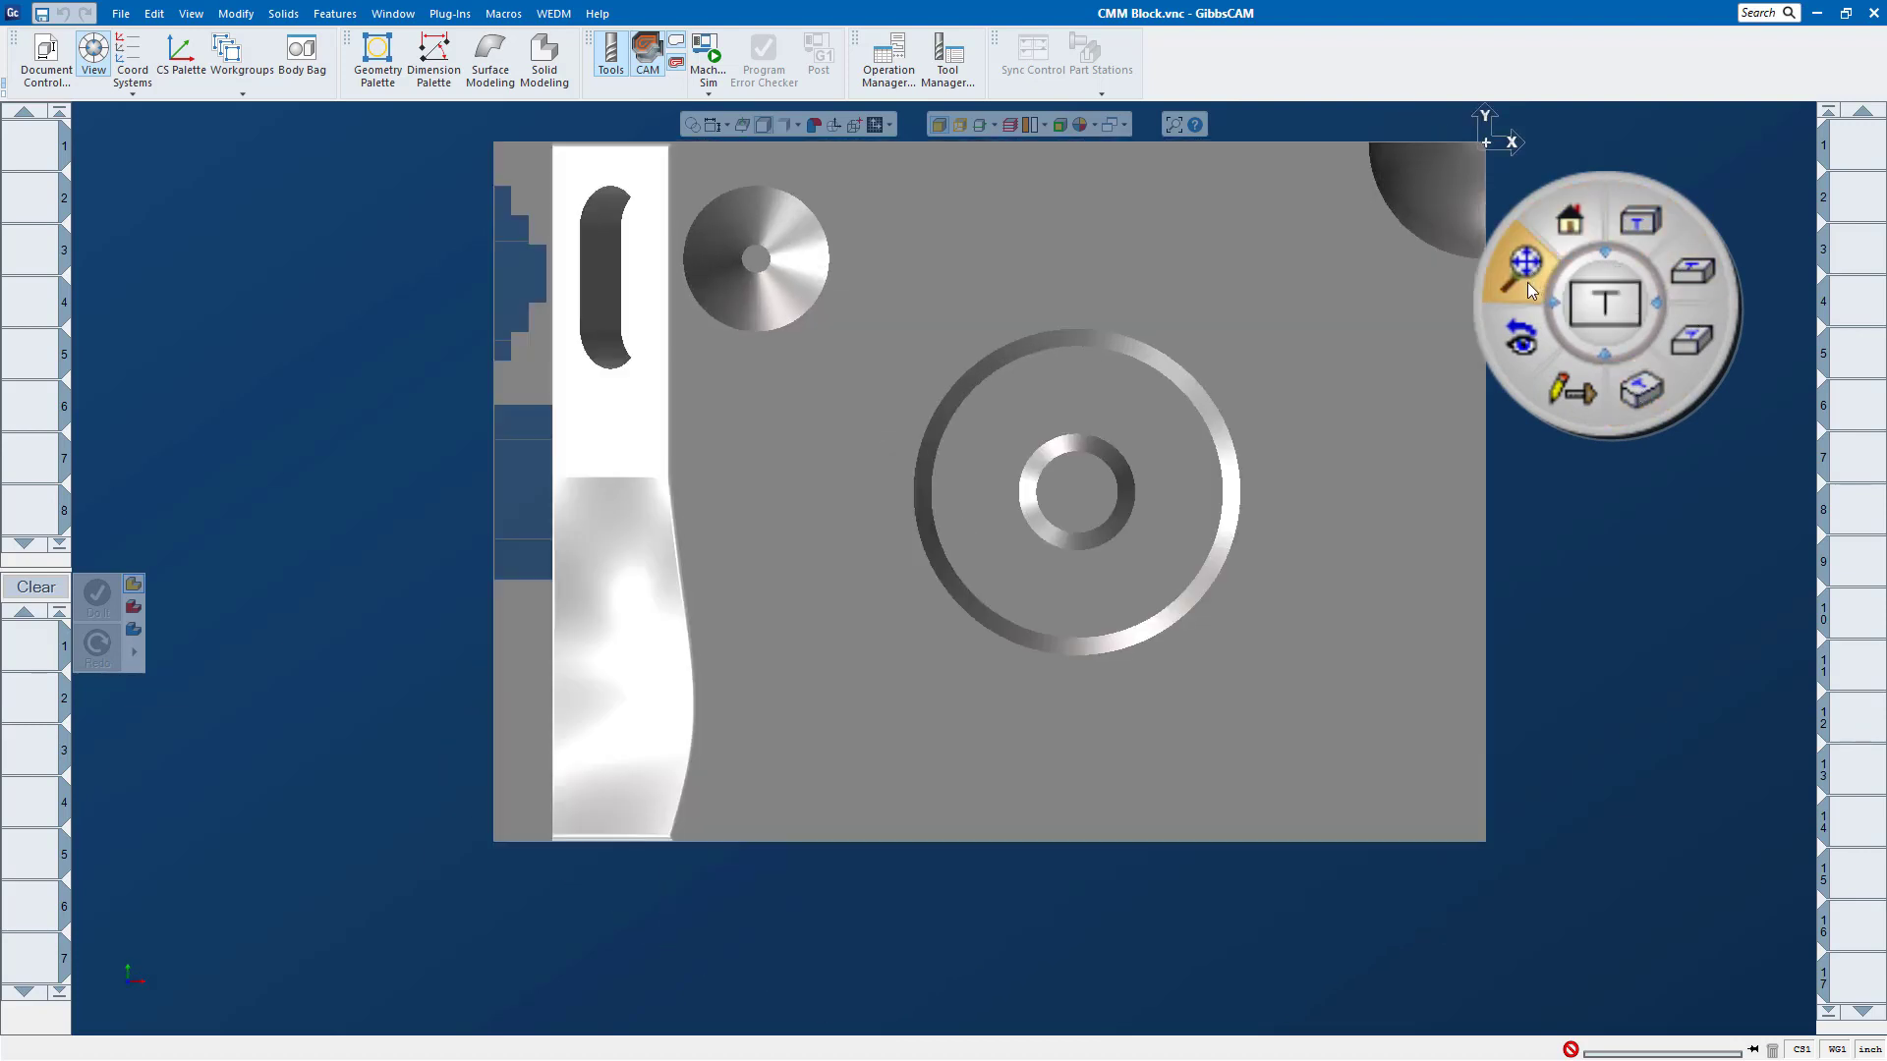
click(1640, 385)
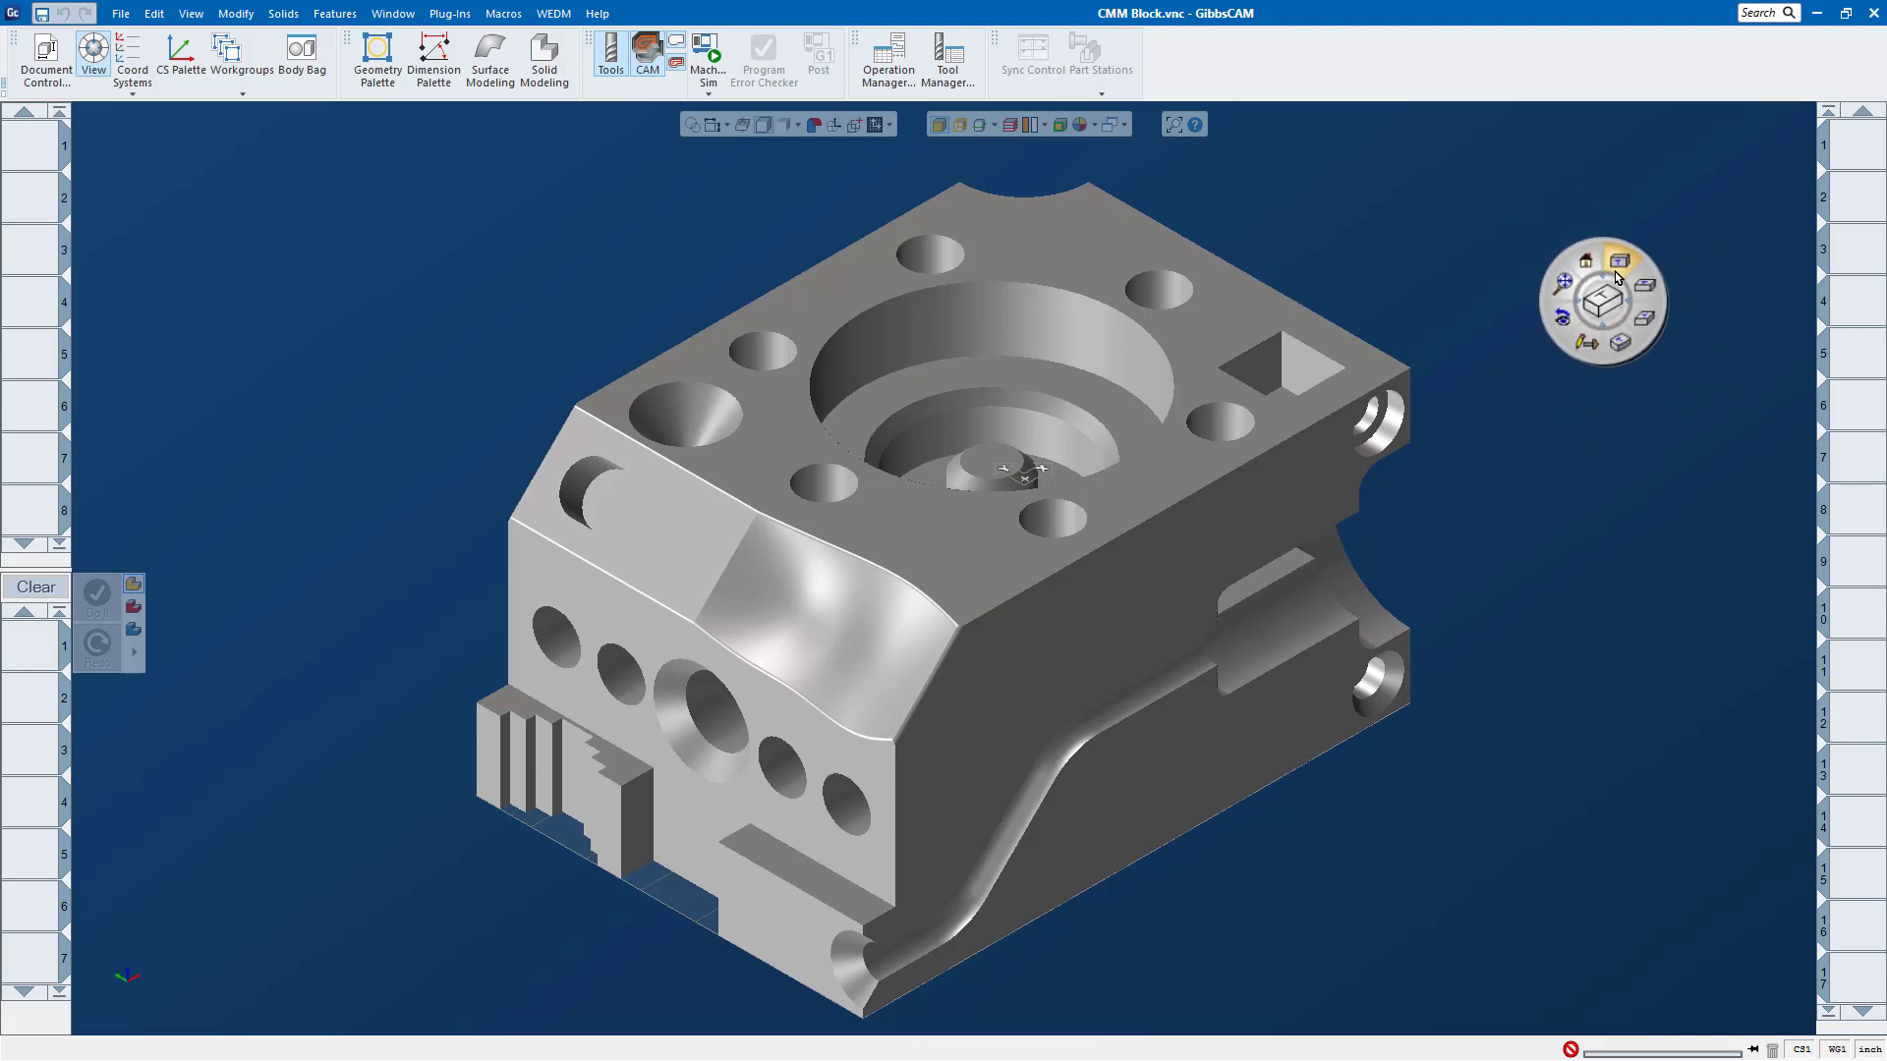
drag(1623, 243, 1689, 146)
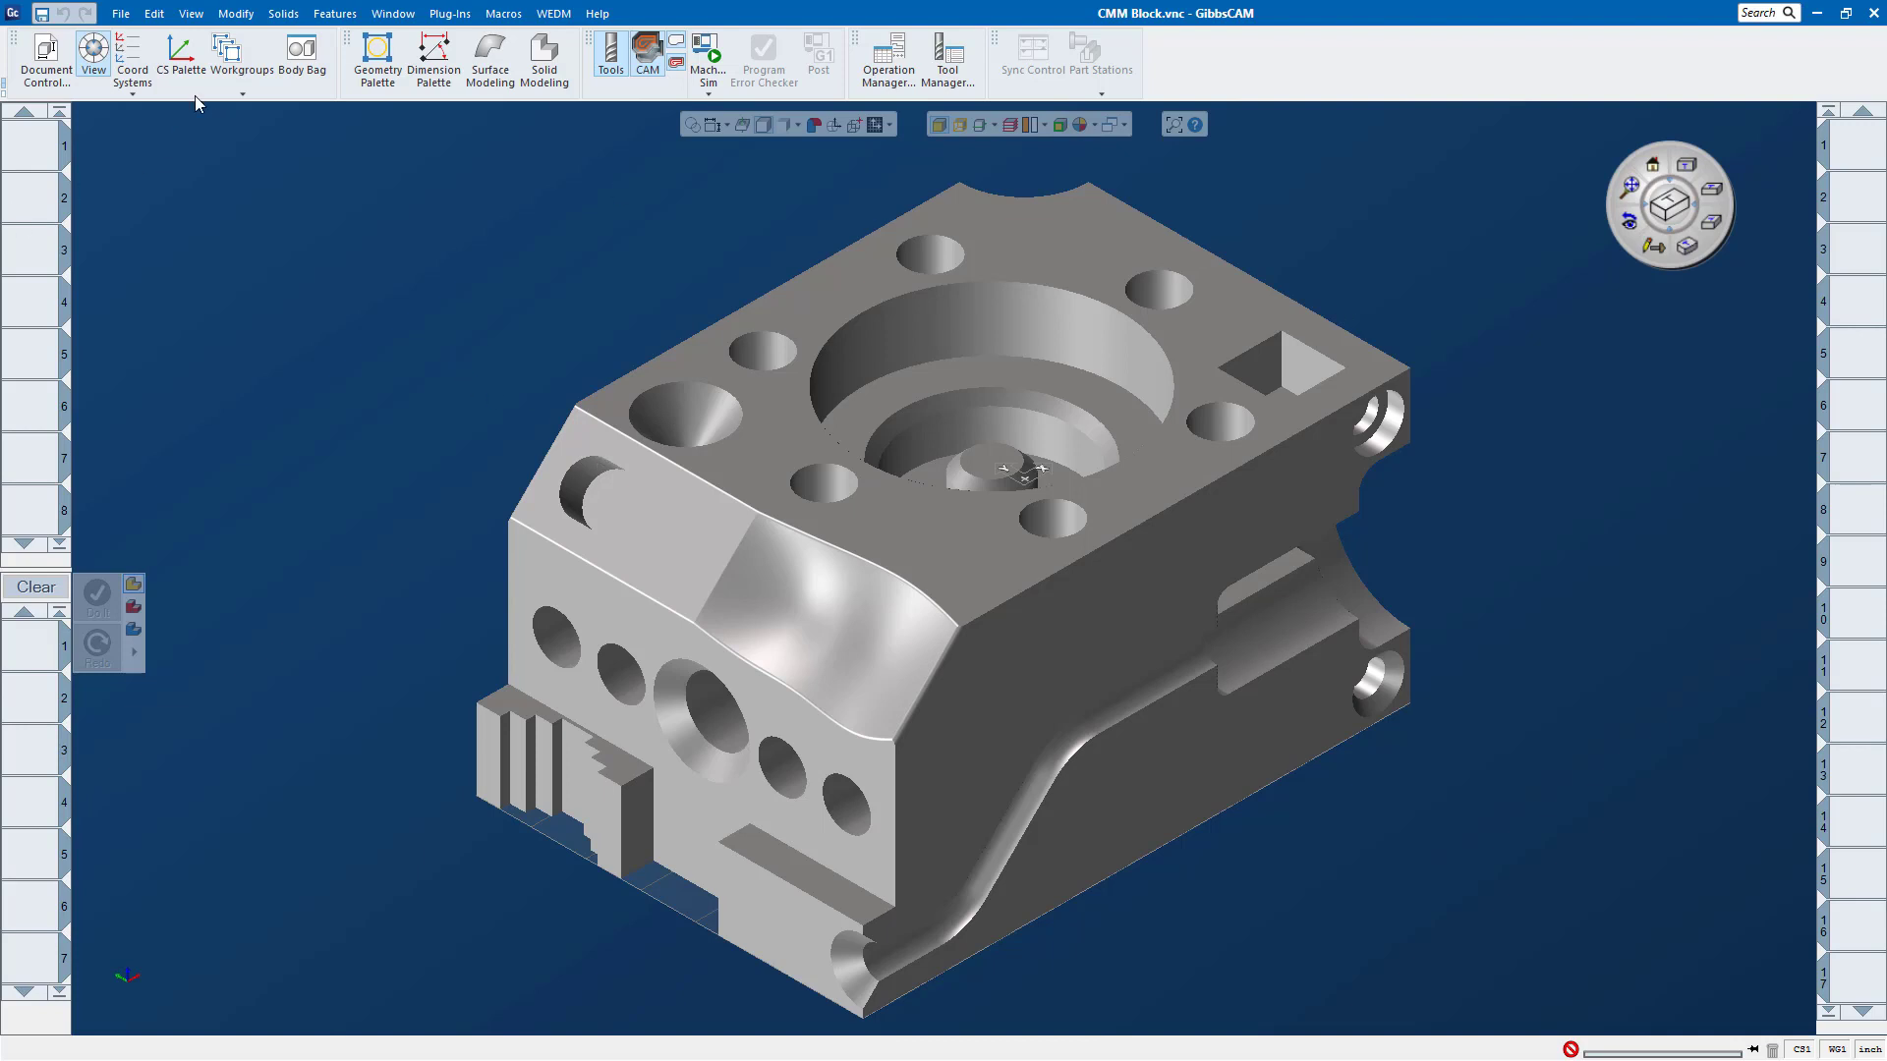
click(132, 95)
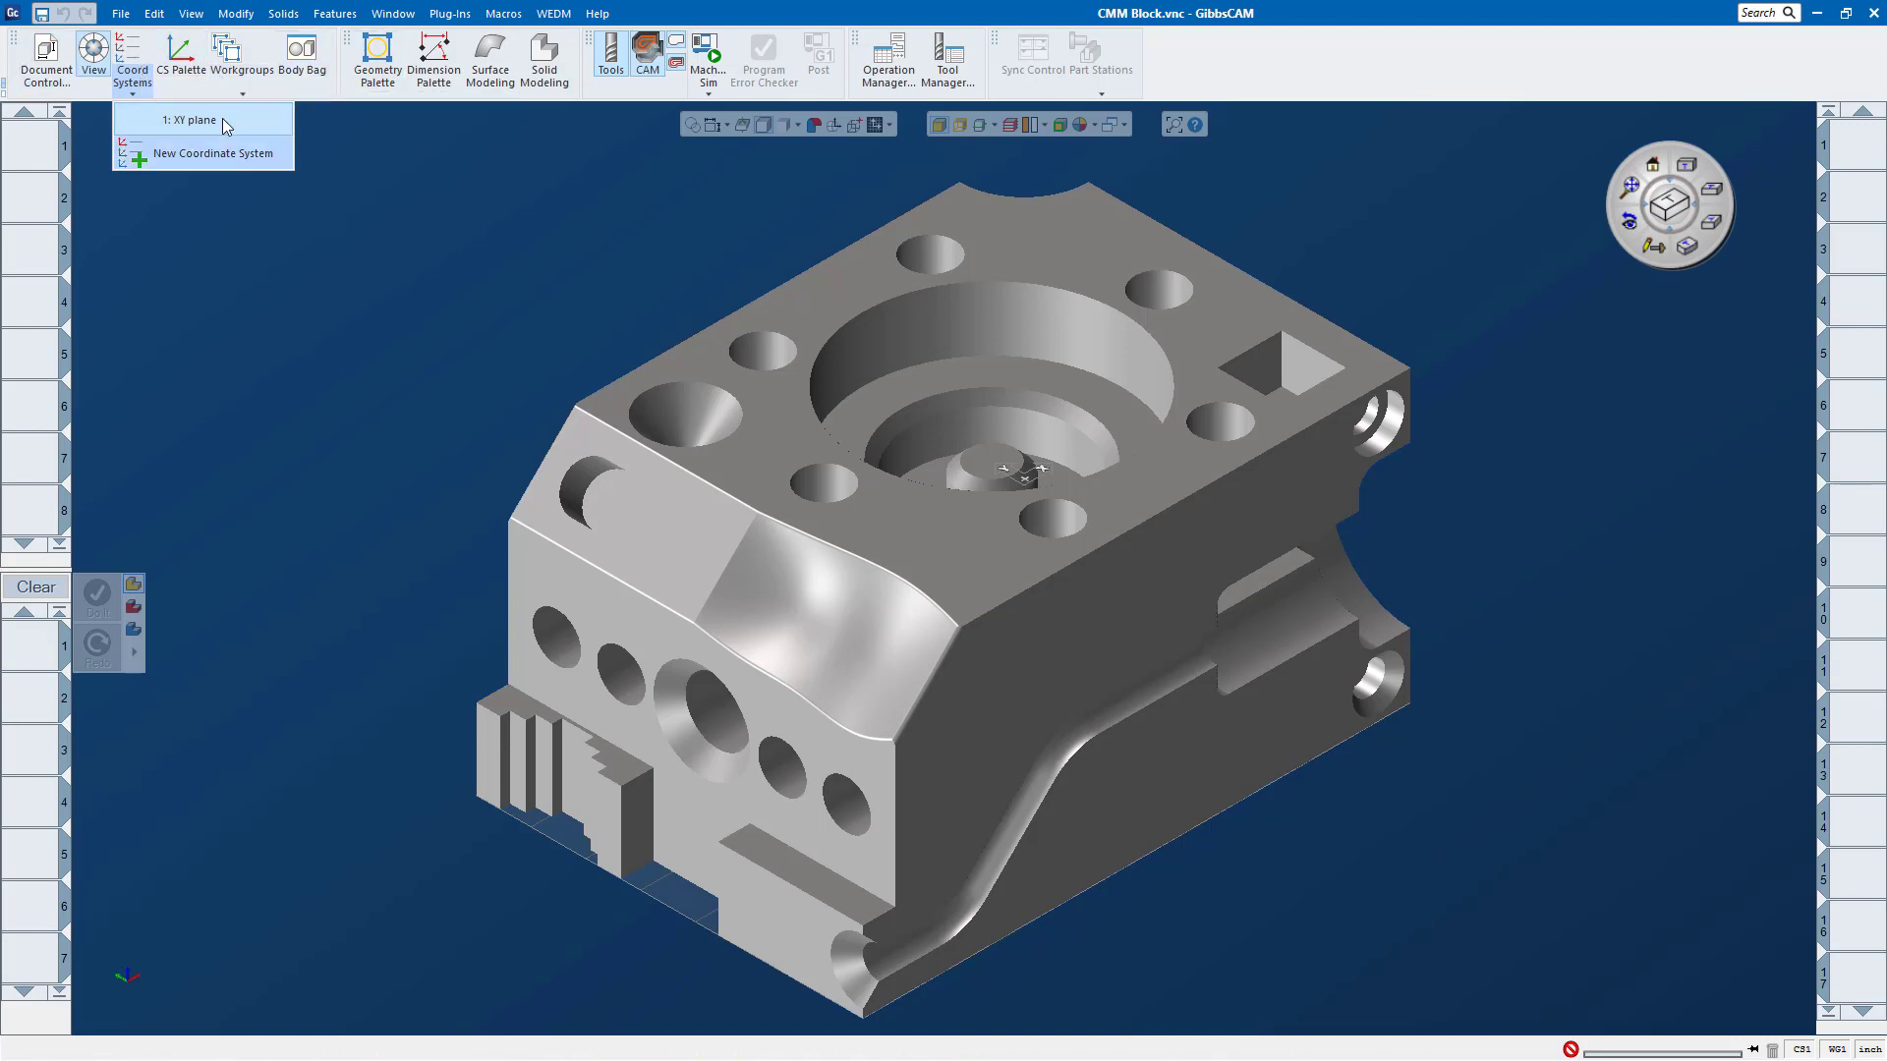
click(44, 68)
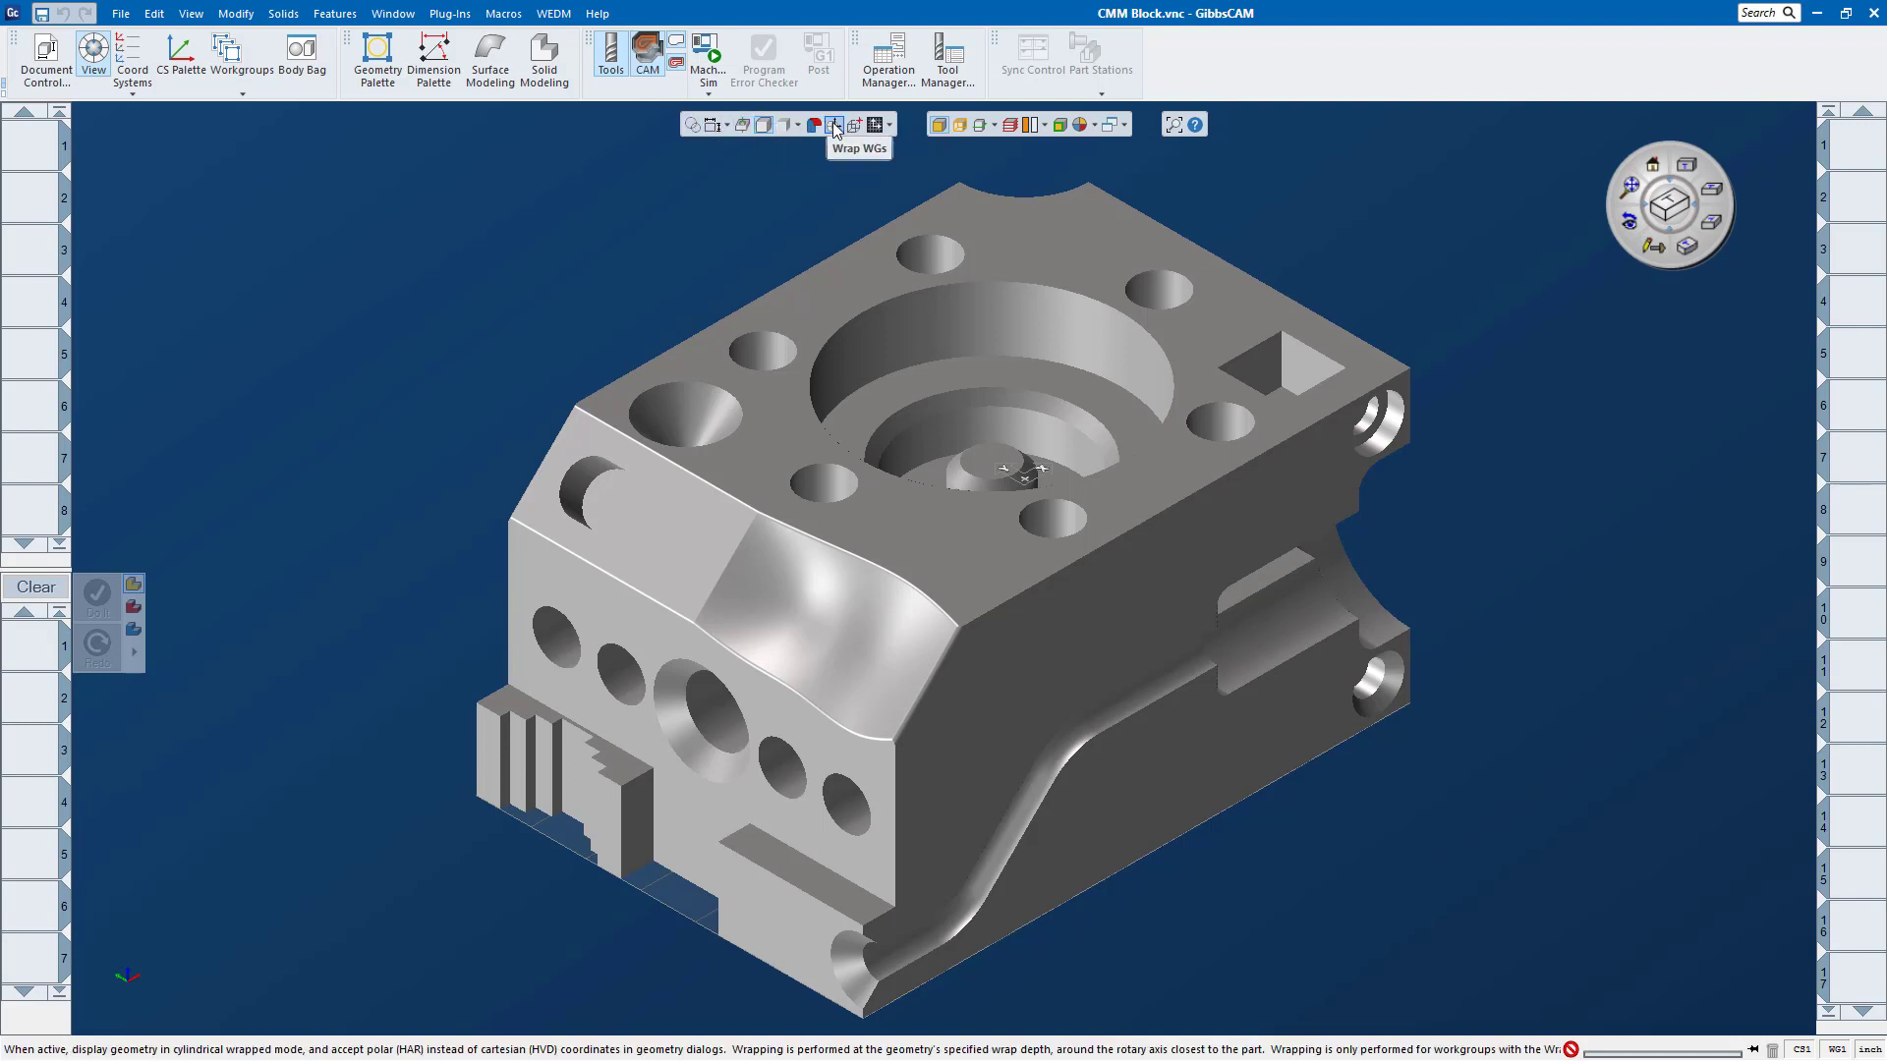
Step: Hide the coordinate system grid and plane, and display the CS Grid alone
click(888, 126)
click(879, 146)
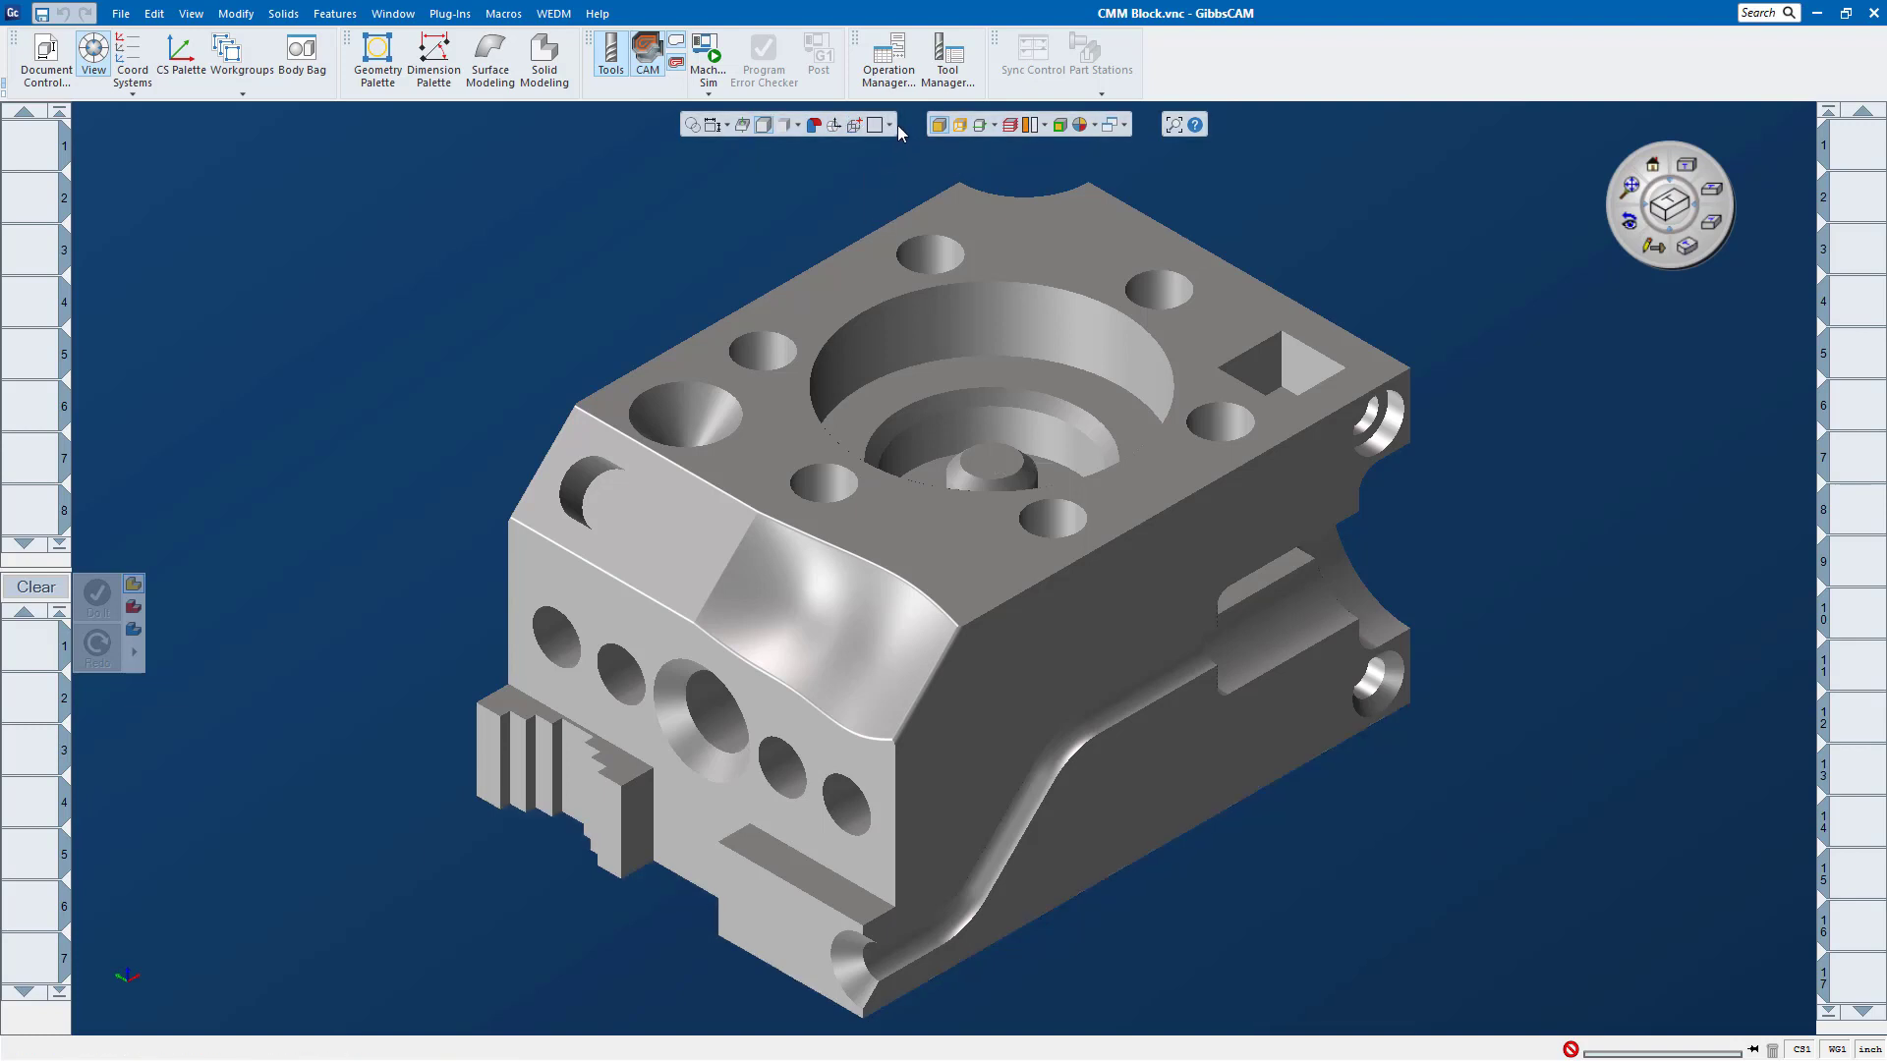
click(890, 125)
click(880, 212)
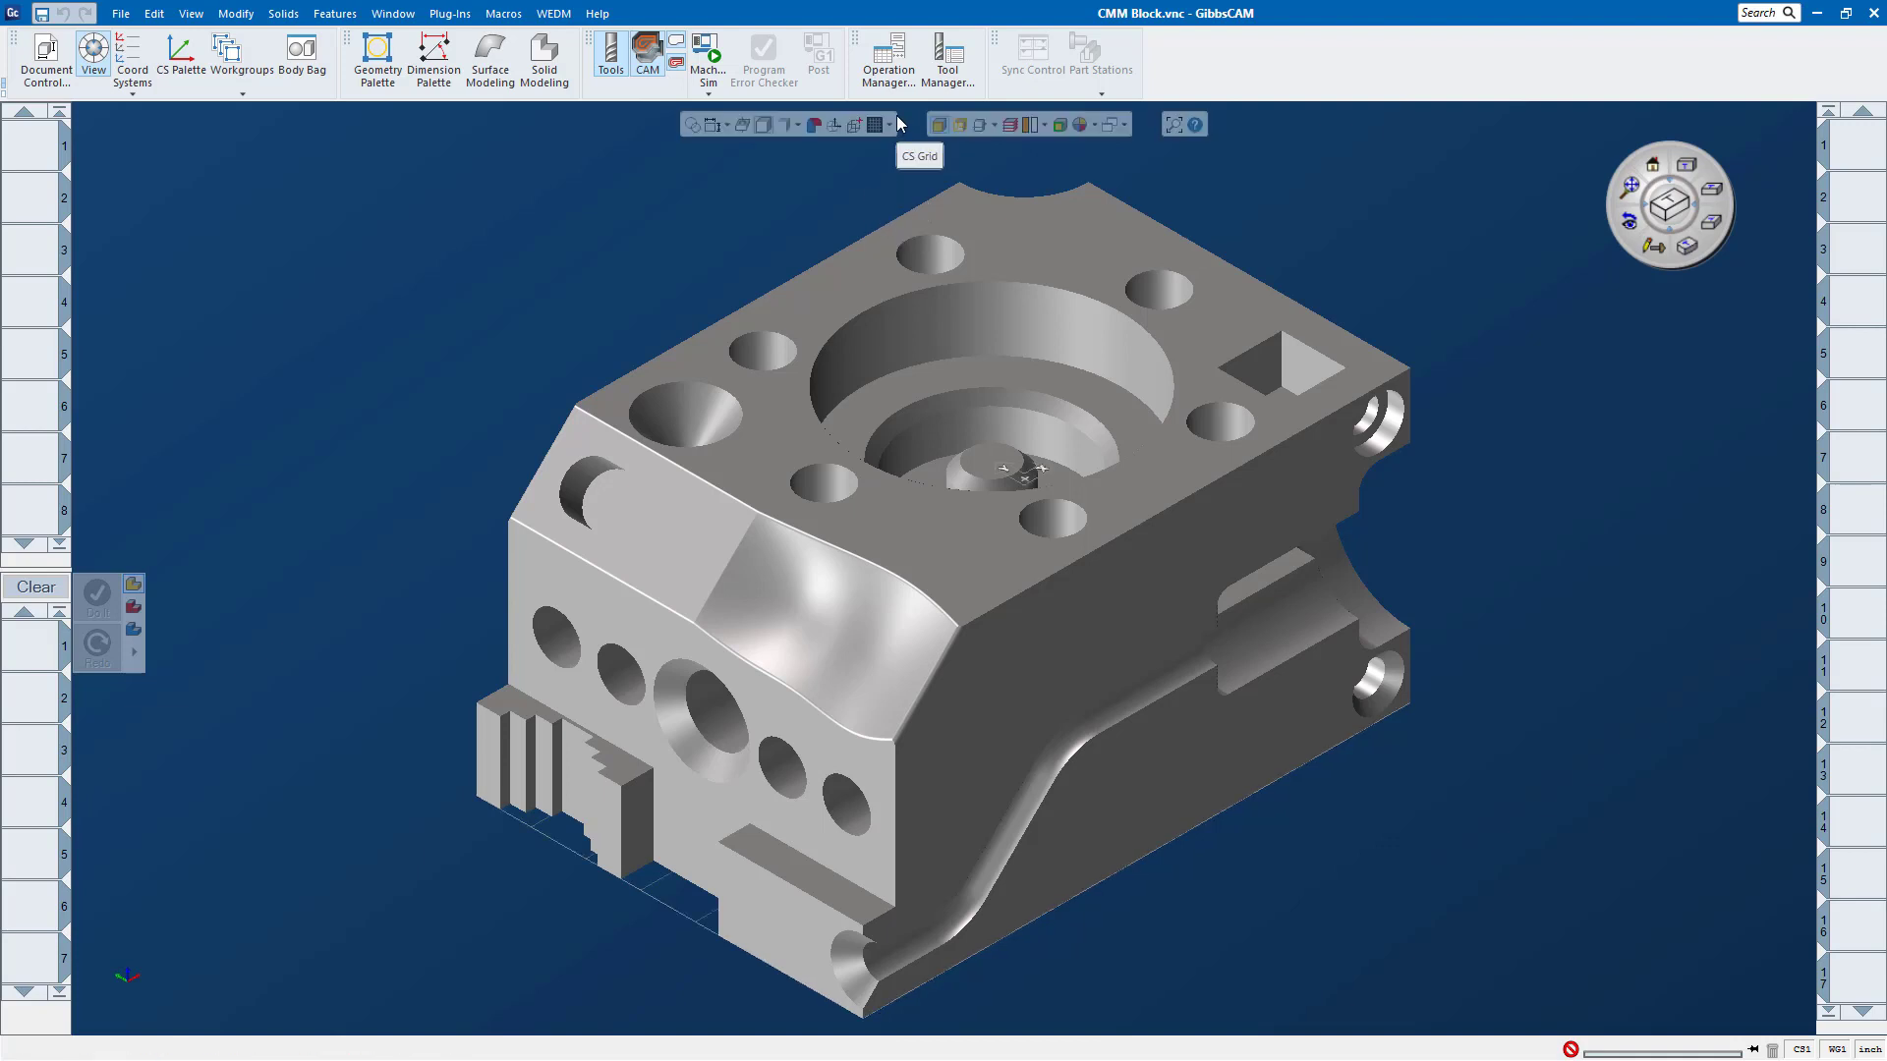
Step: Hide the CS Grid and display the coordinate system as a CS Plane only
click(888, 126)
click(880, 148)
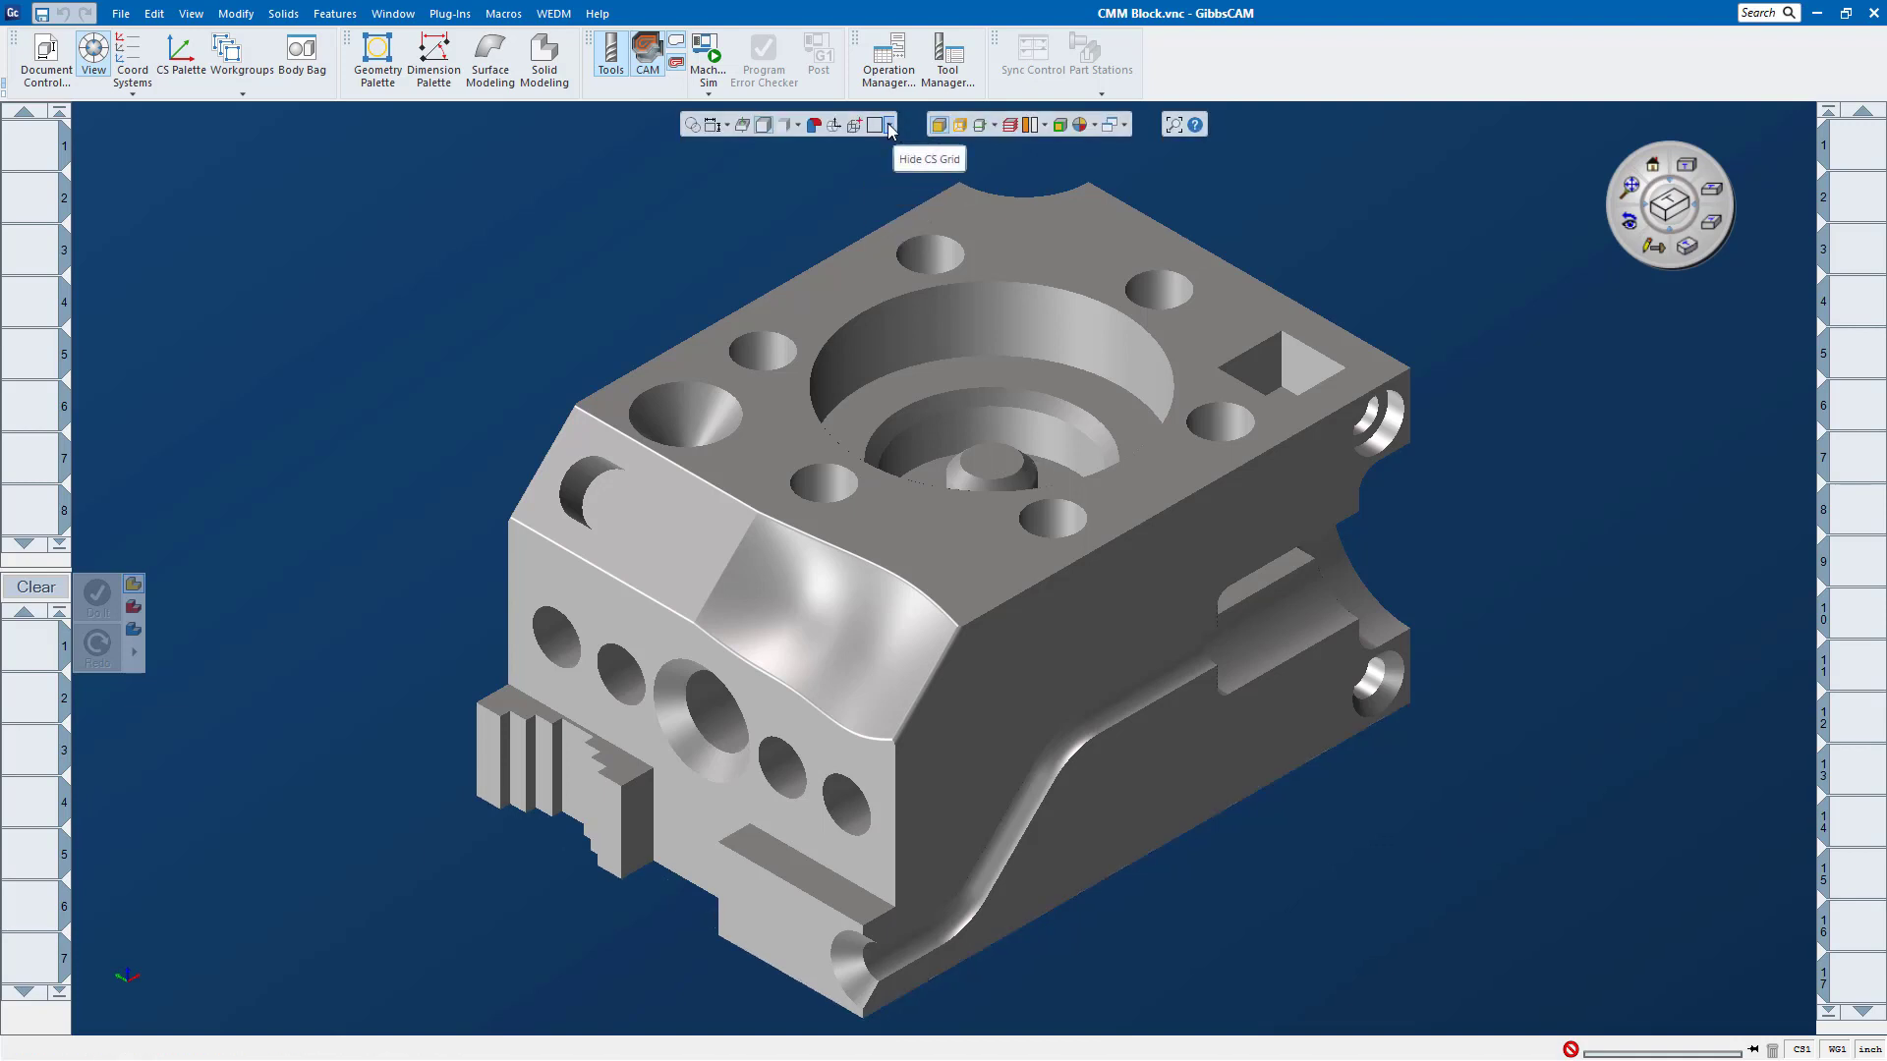
click(889, 126)
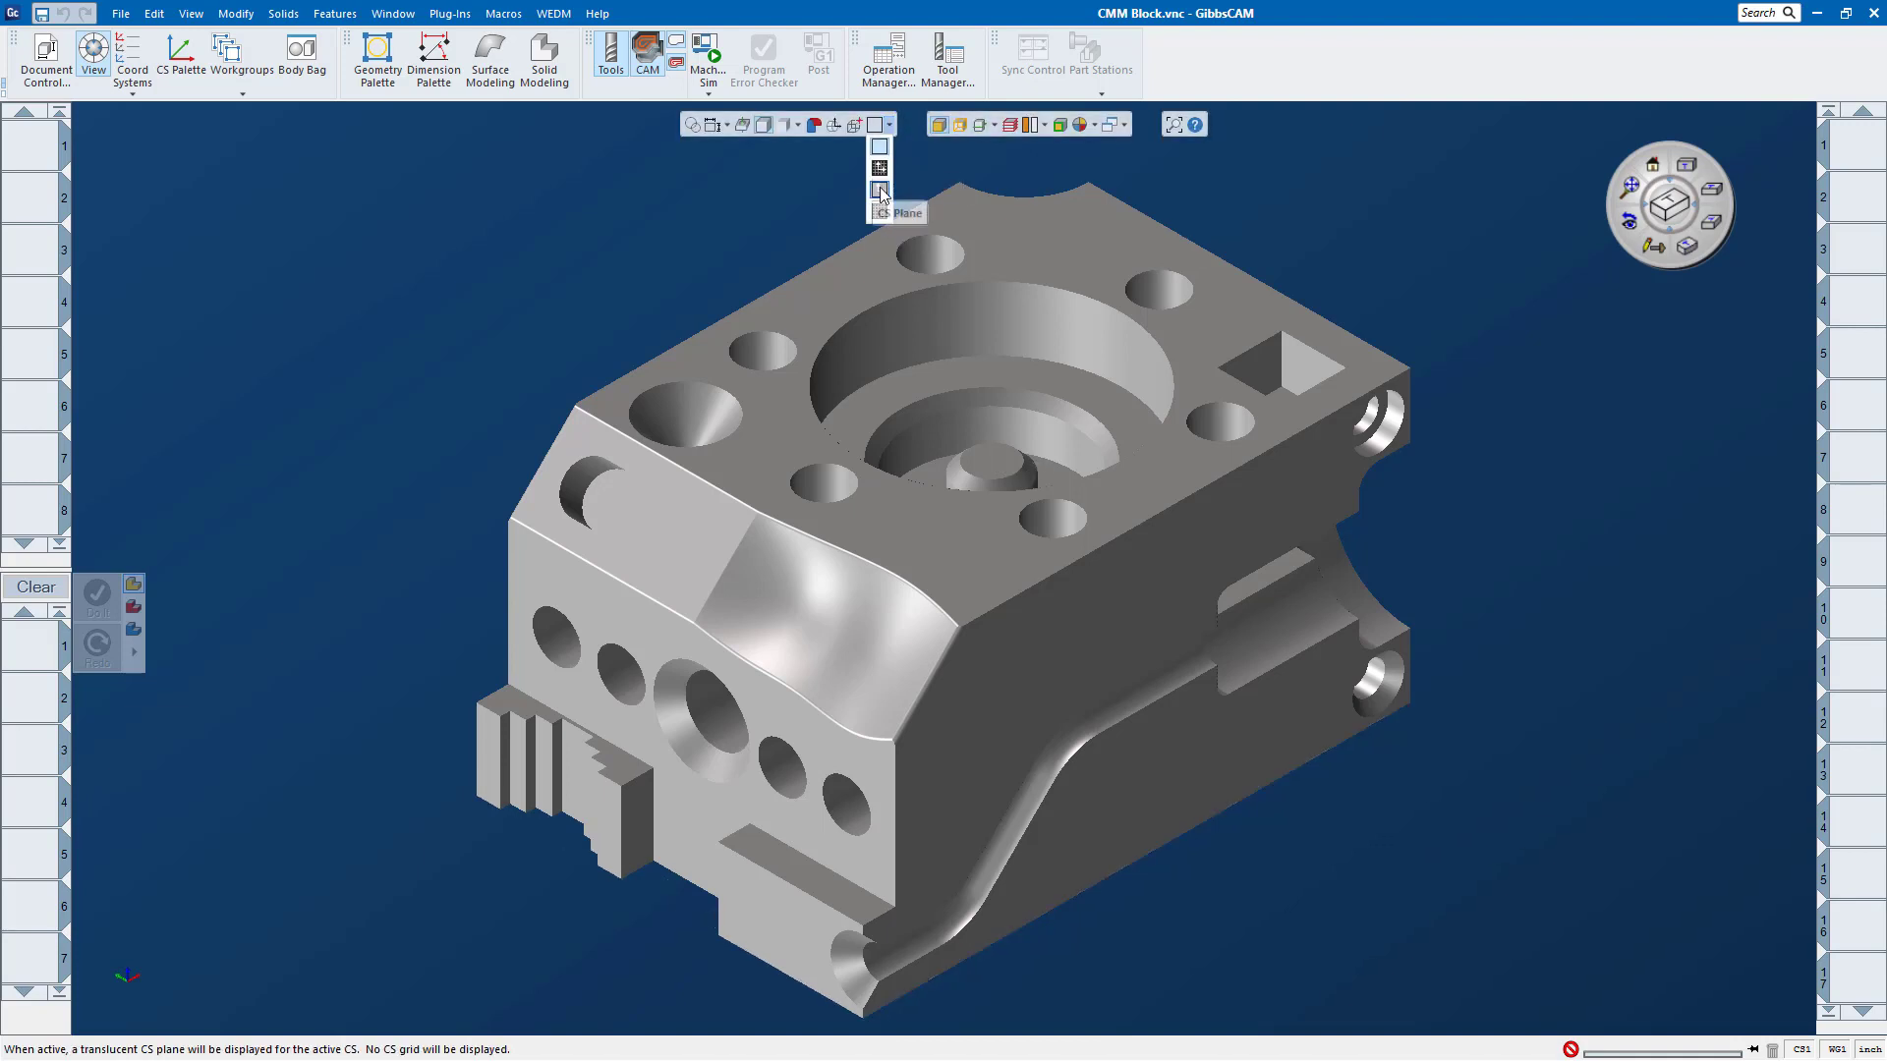
click(879, 211)
Step: Turn the edge overlay on the shaded block on and off again
click(959, 128)
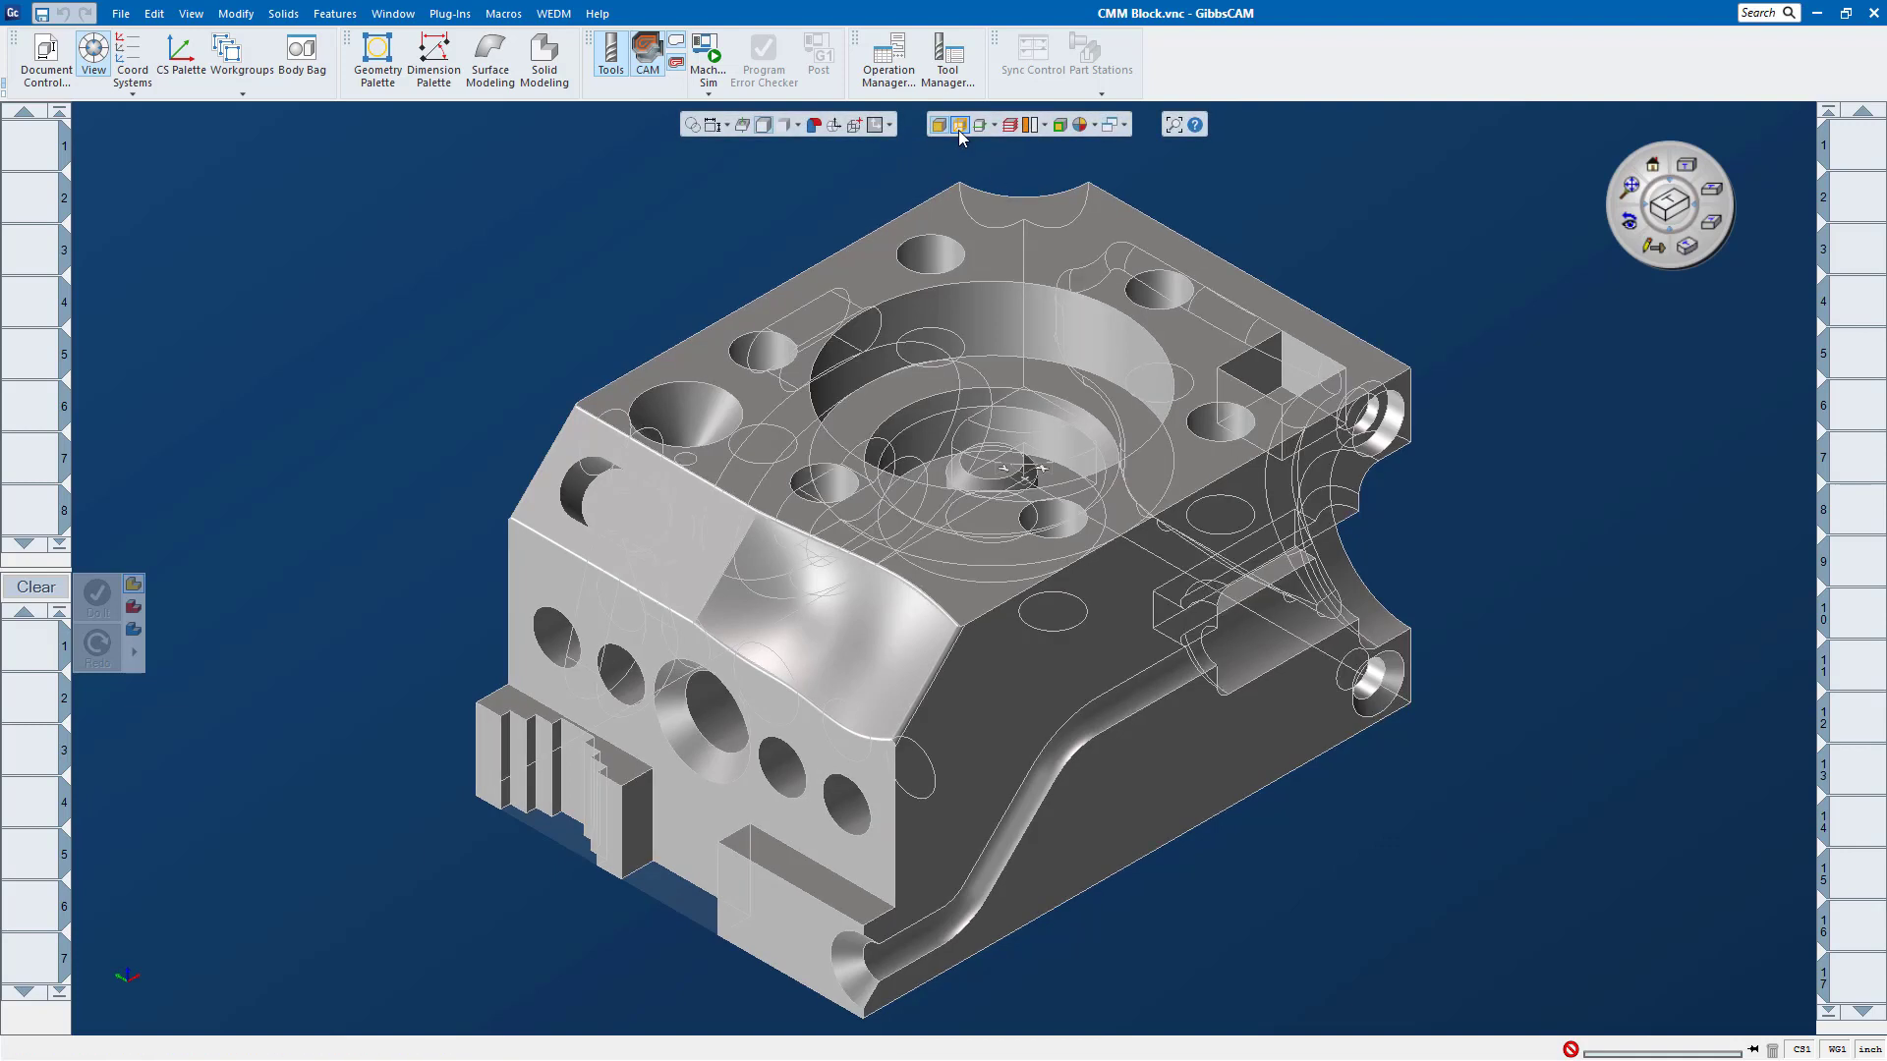
click(959, 132)
click(994, 125)
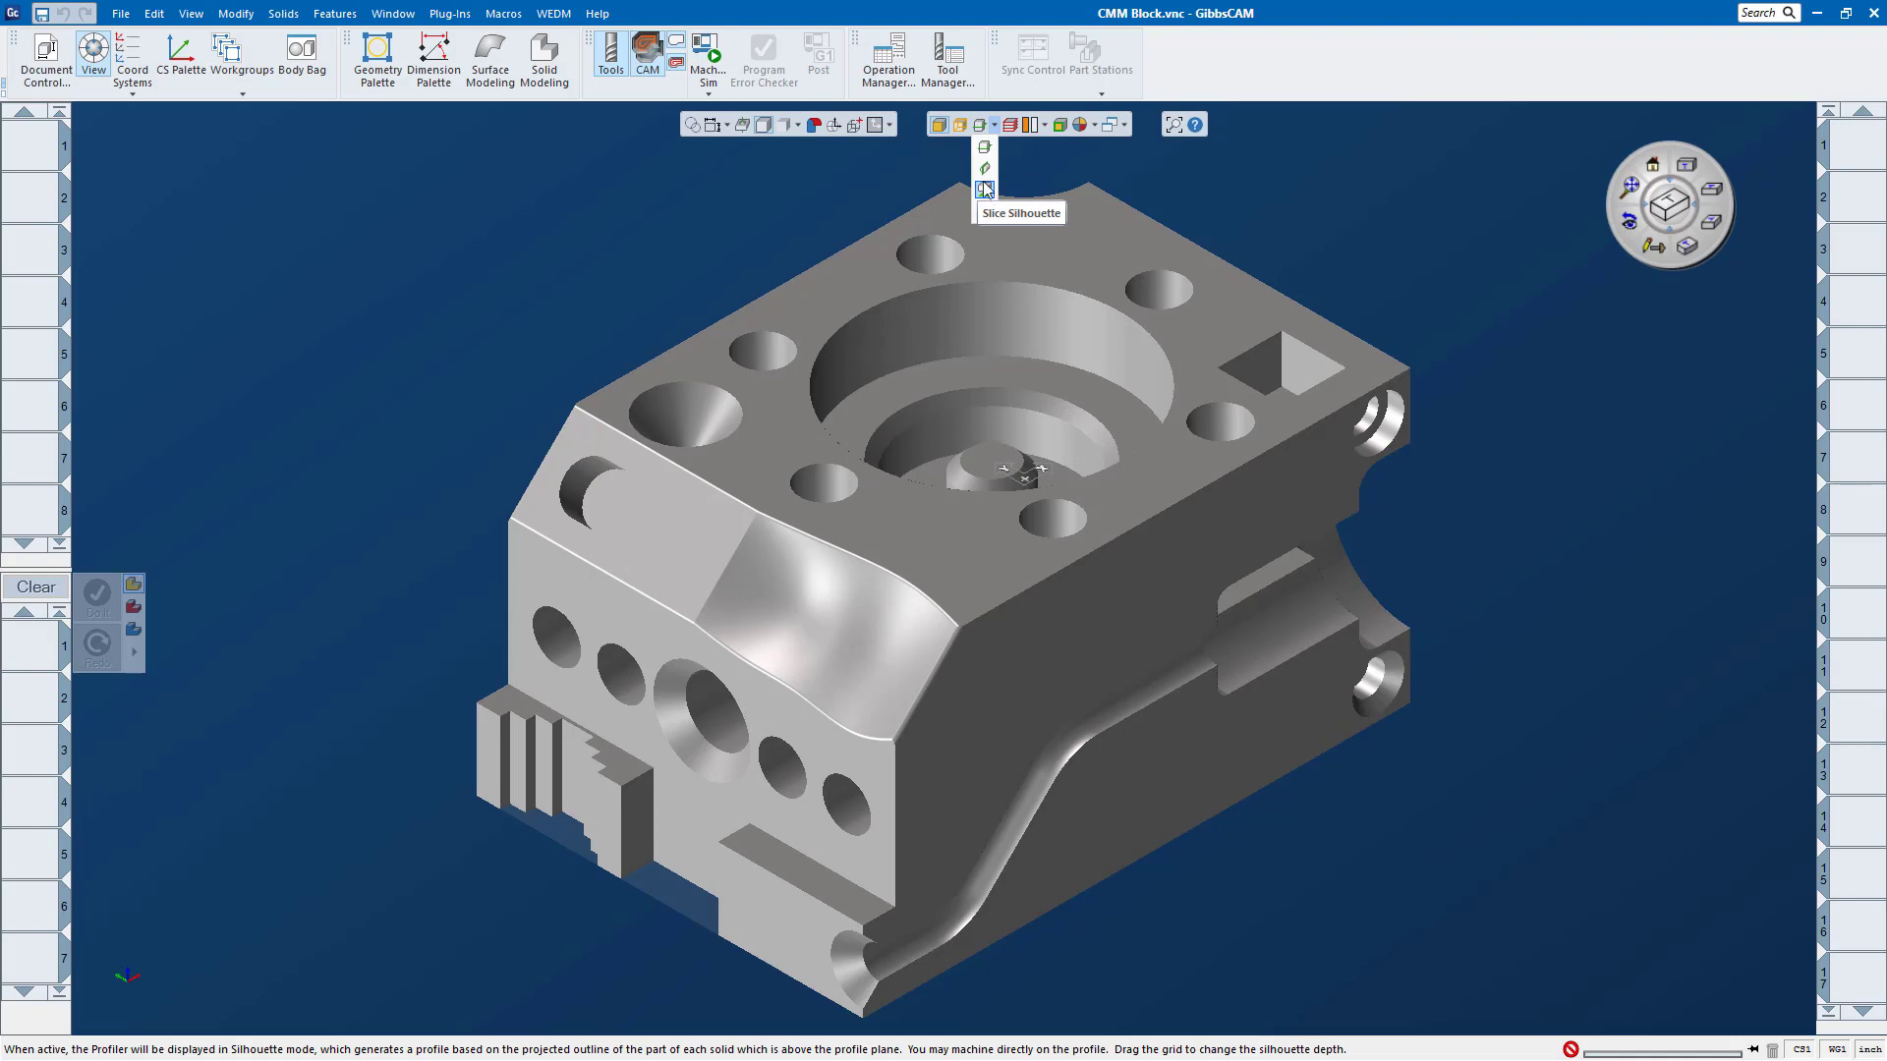
Step: Display the block as edges only without shaded faces, and restore the Render Solid Faces display
click(799, 129)
click(787, 196)
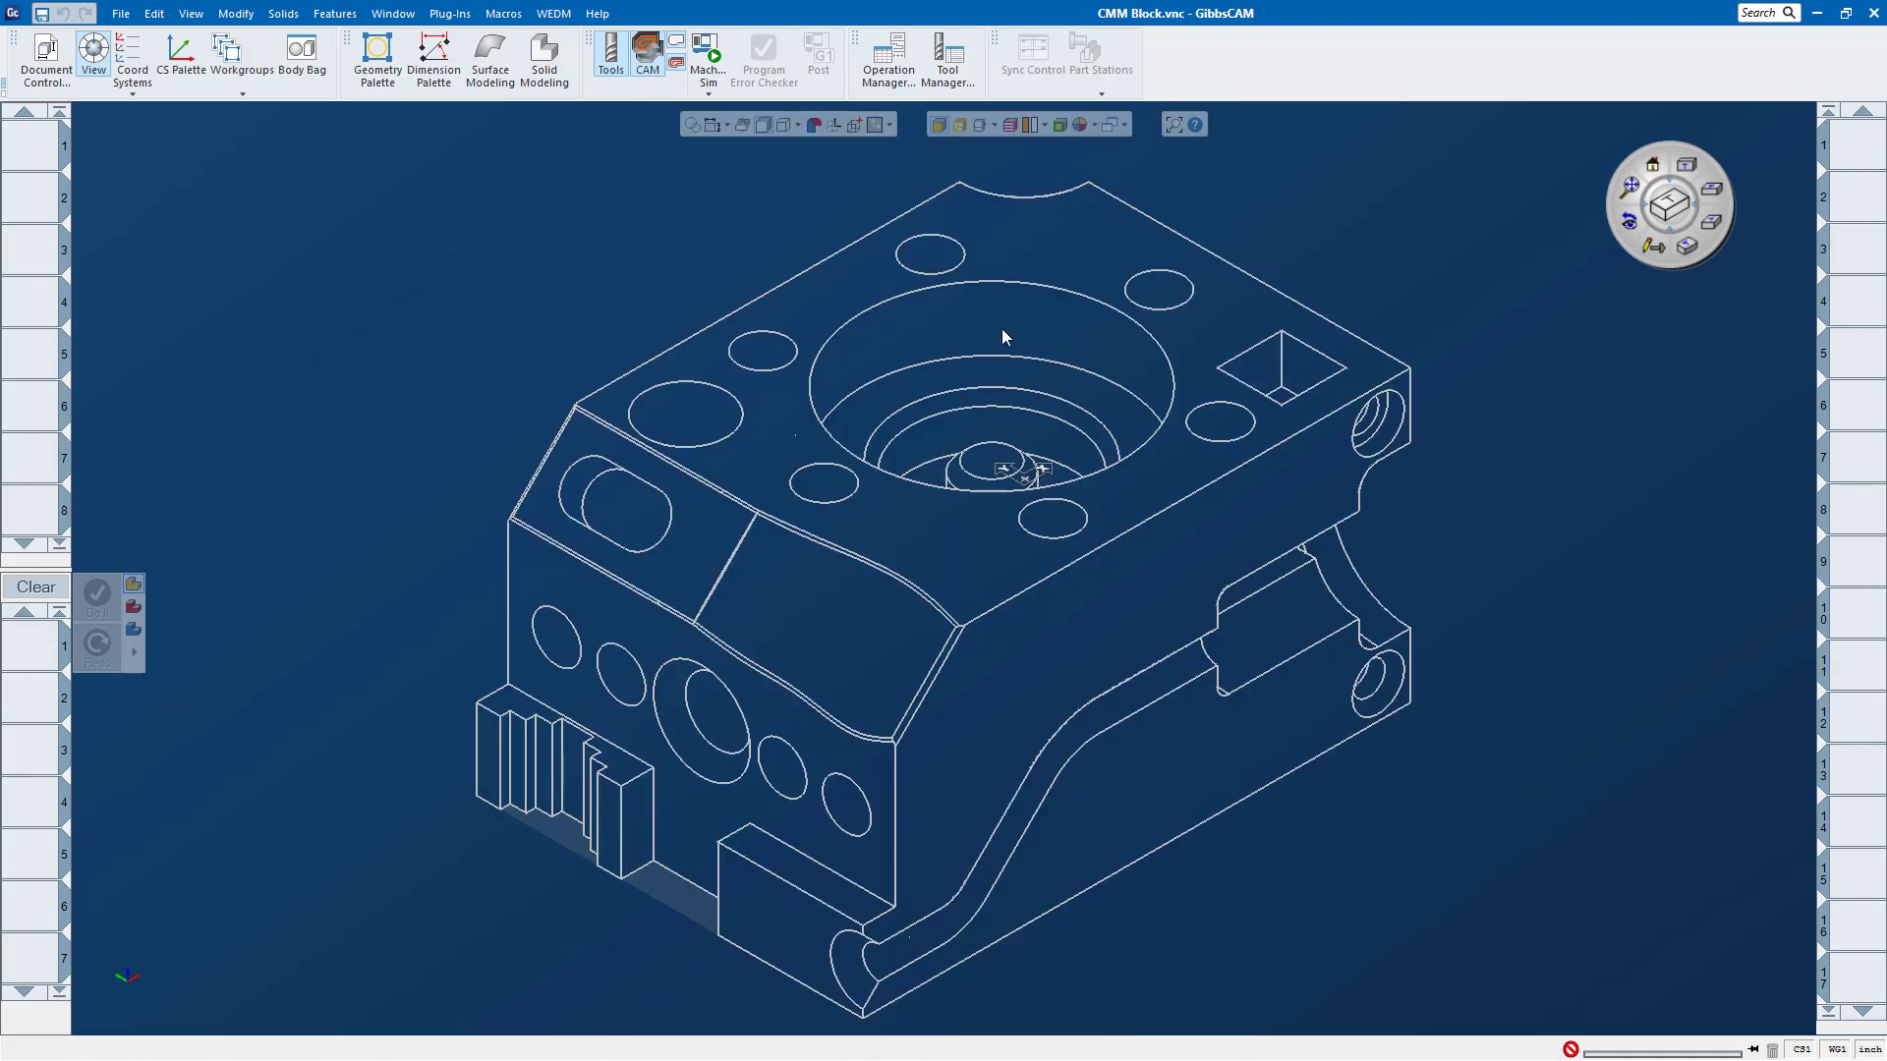
click(798, 126)
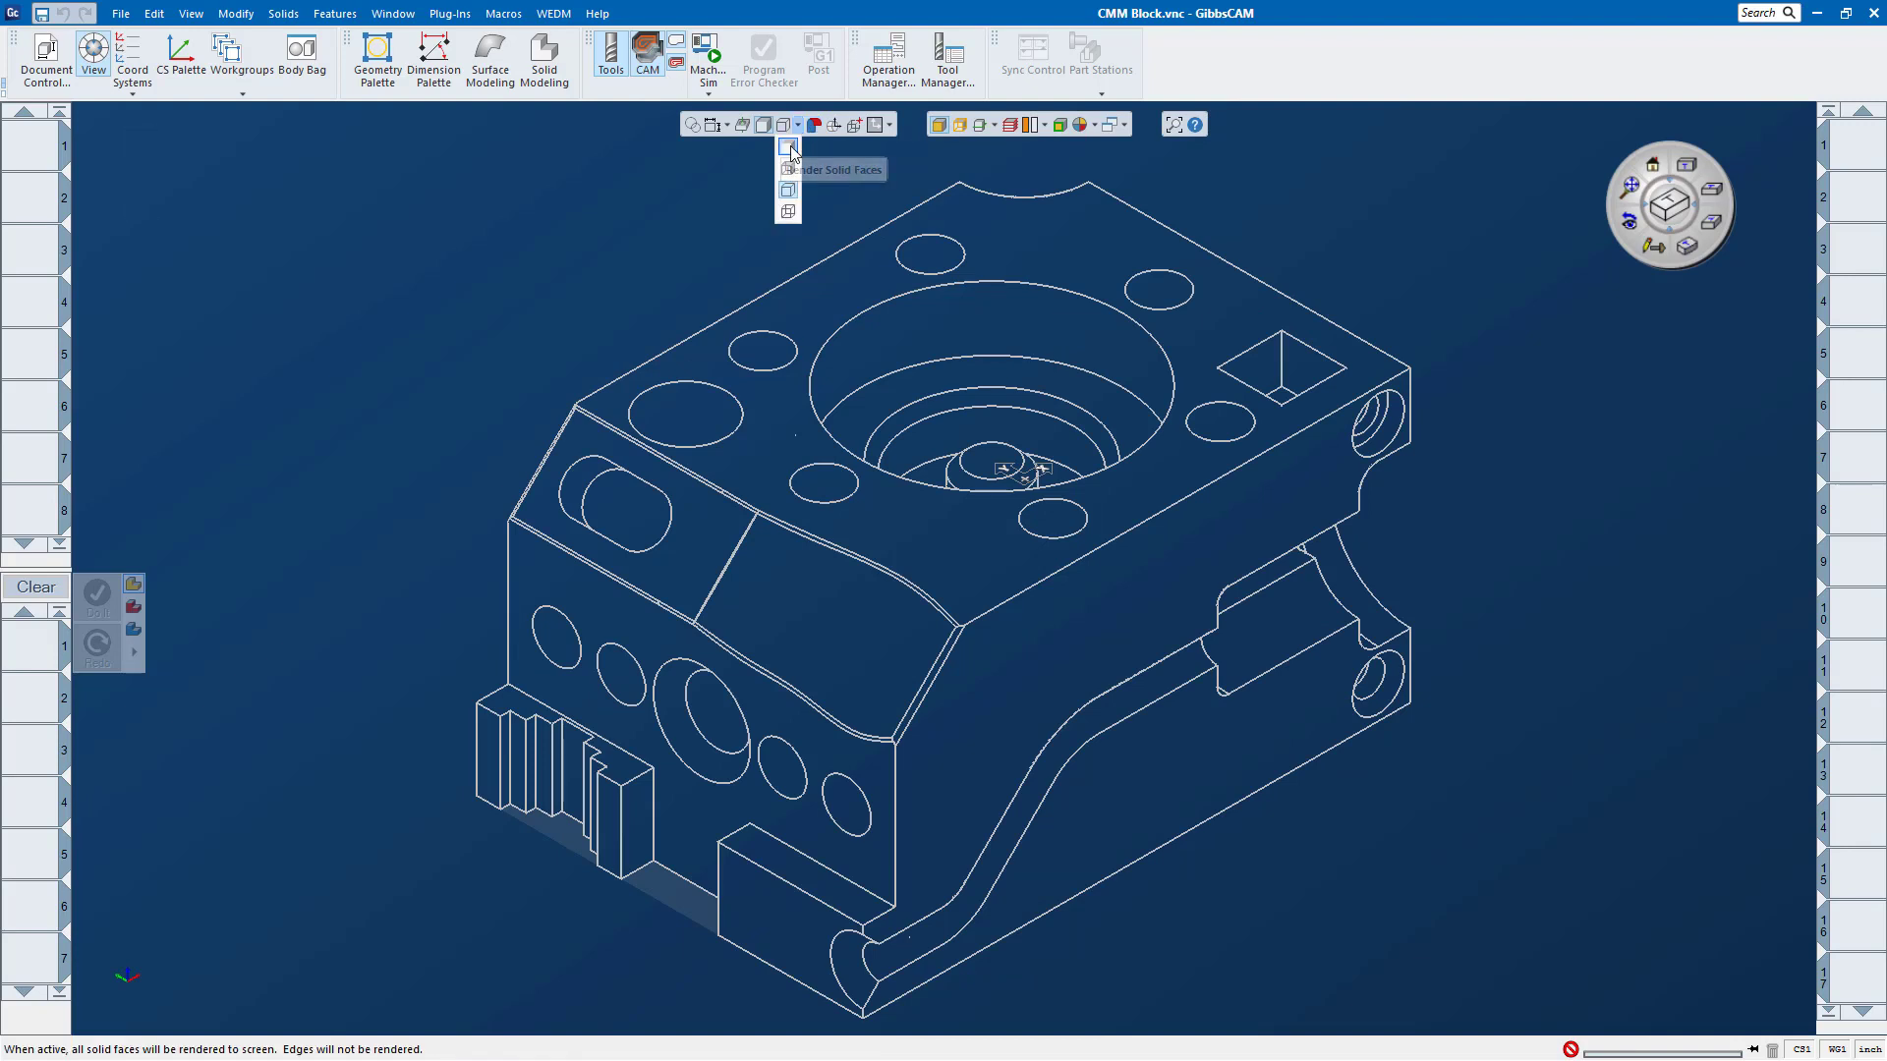
click(789, 148)
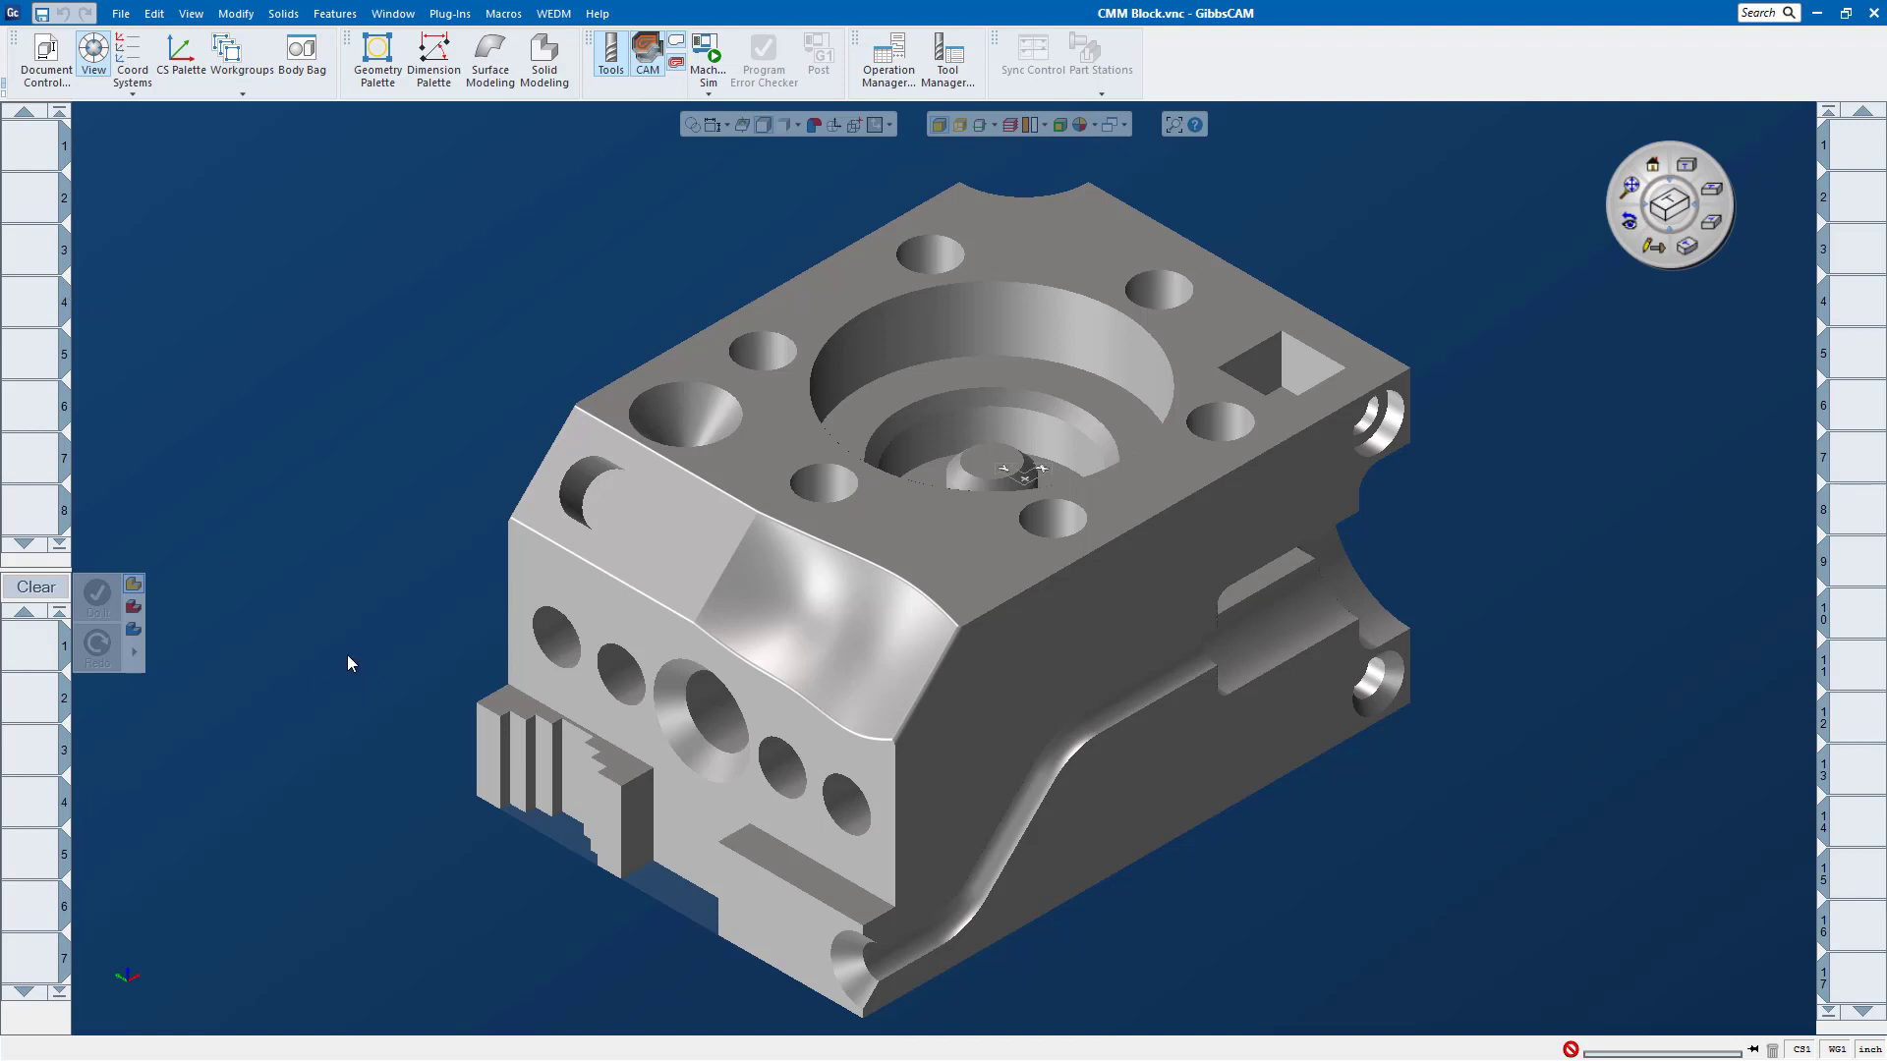
Step: Create milling tool 1 as a 0.25 inch rough endmill, and show the process types available for the first process
double_click(29, 149)
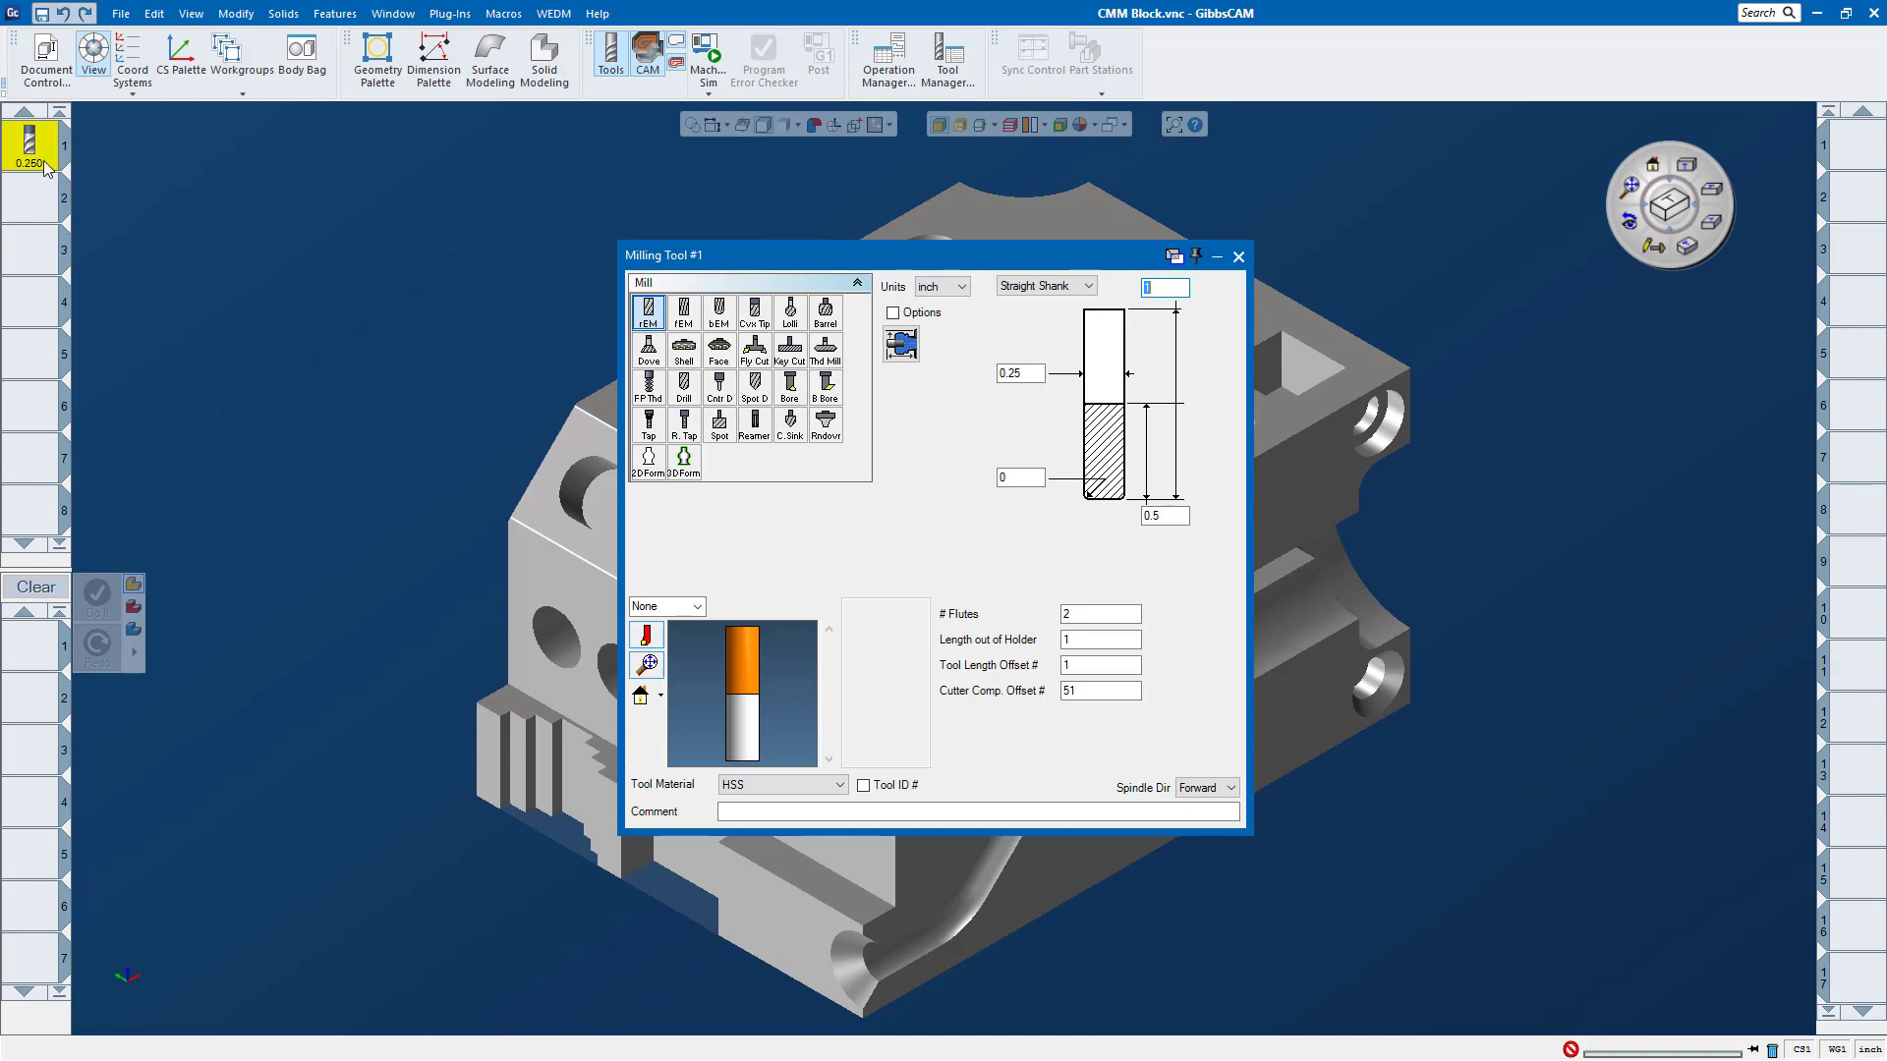
click(1238, 259)
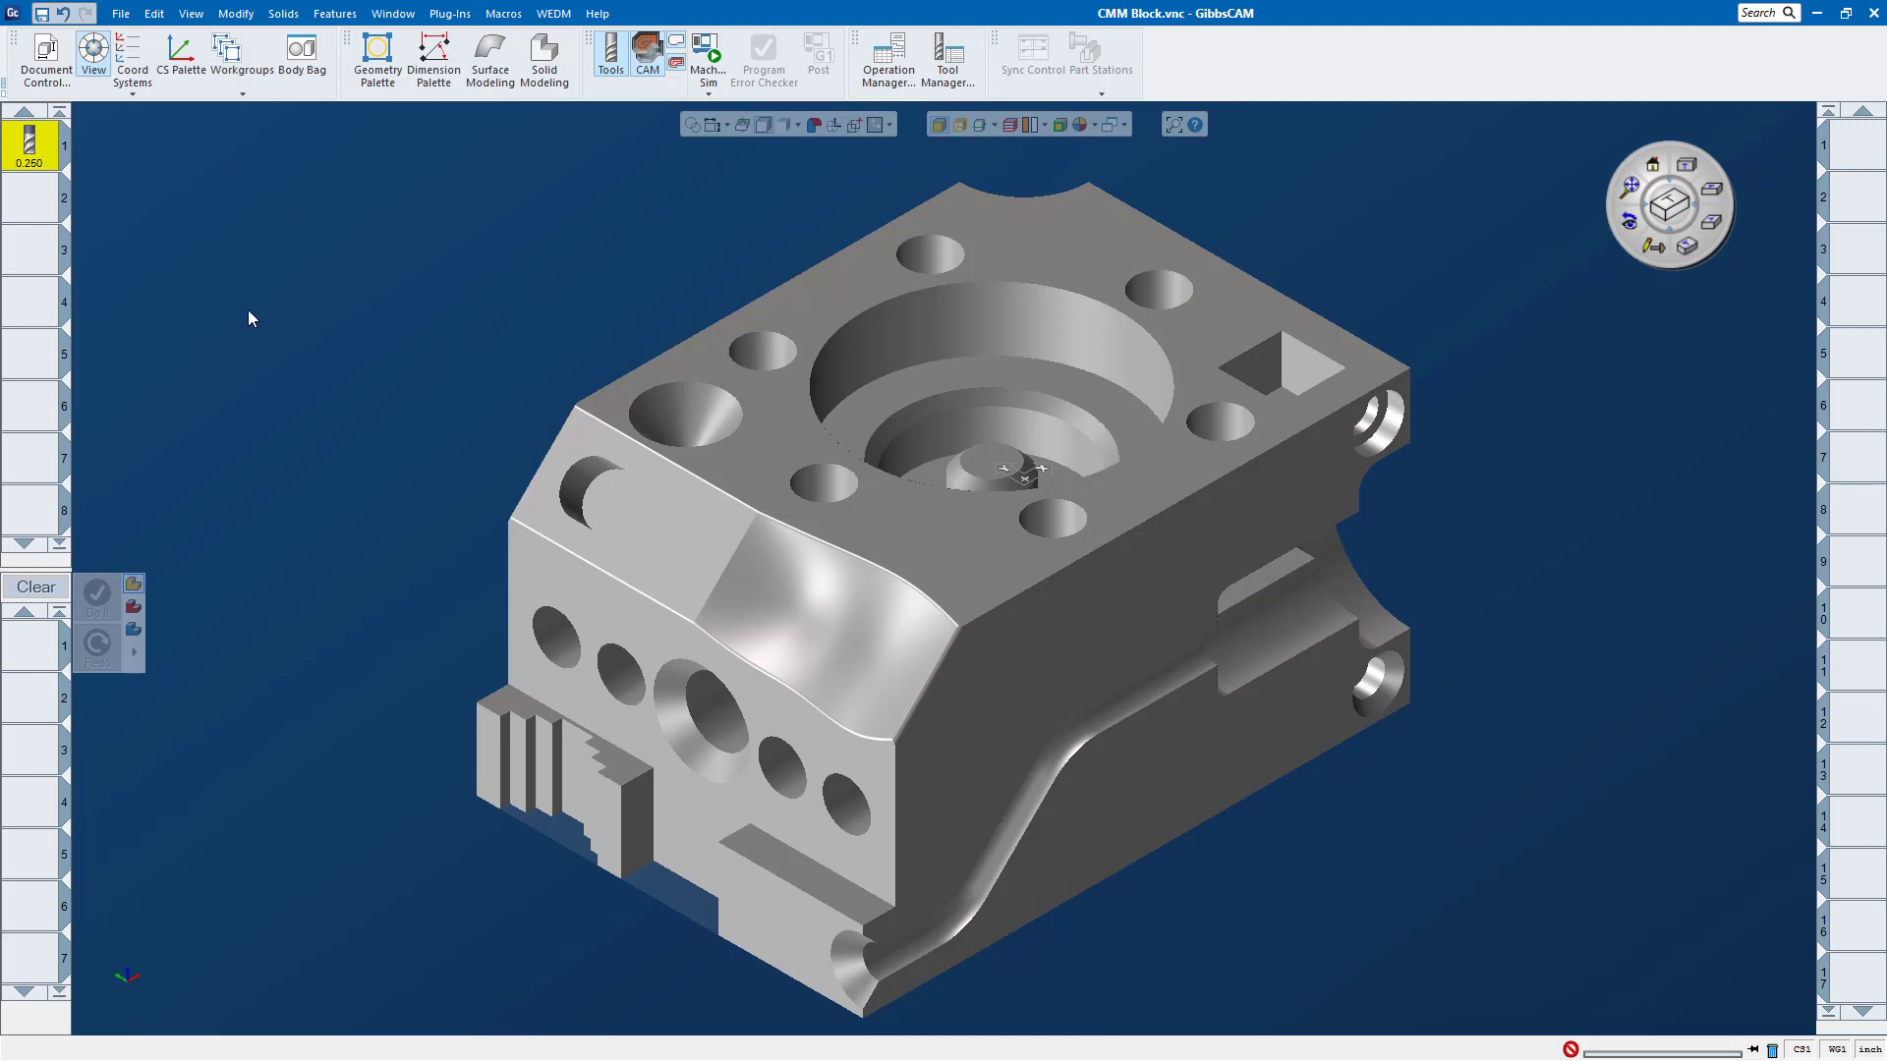
click(31, 646)
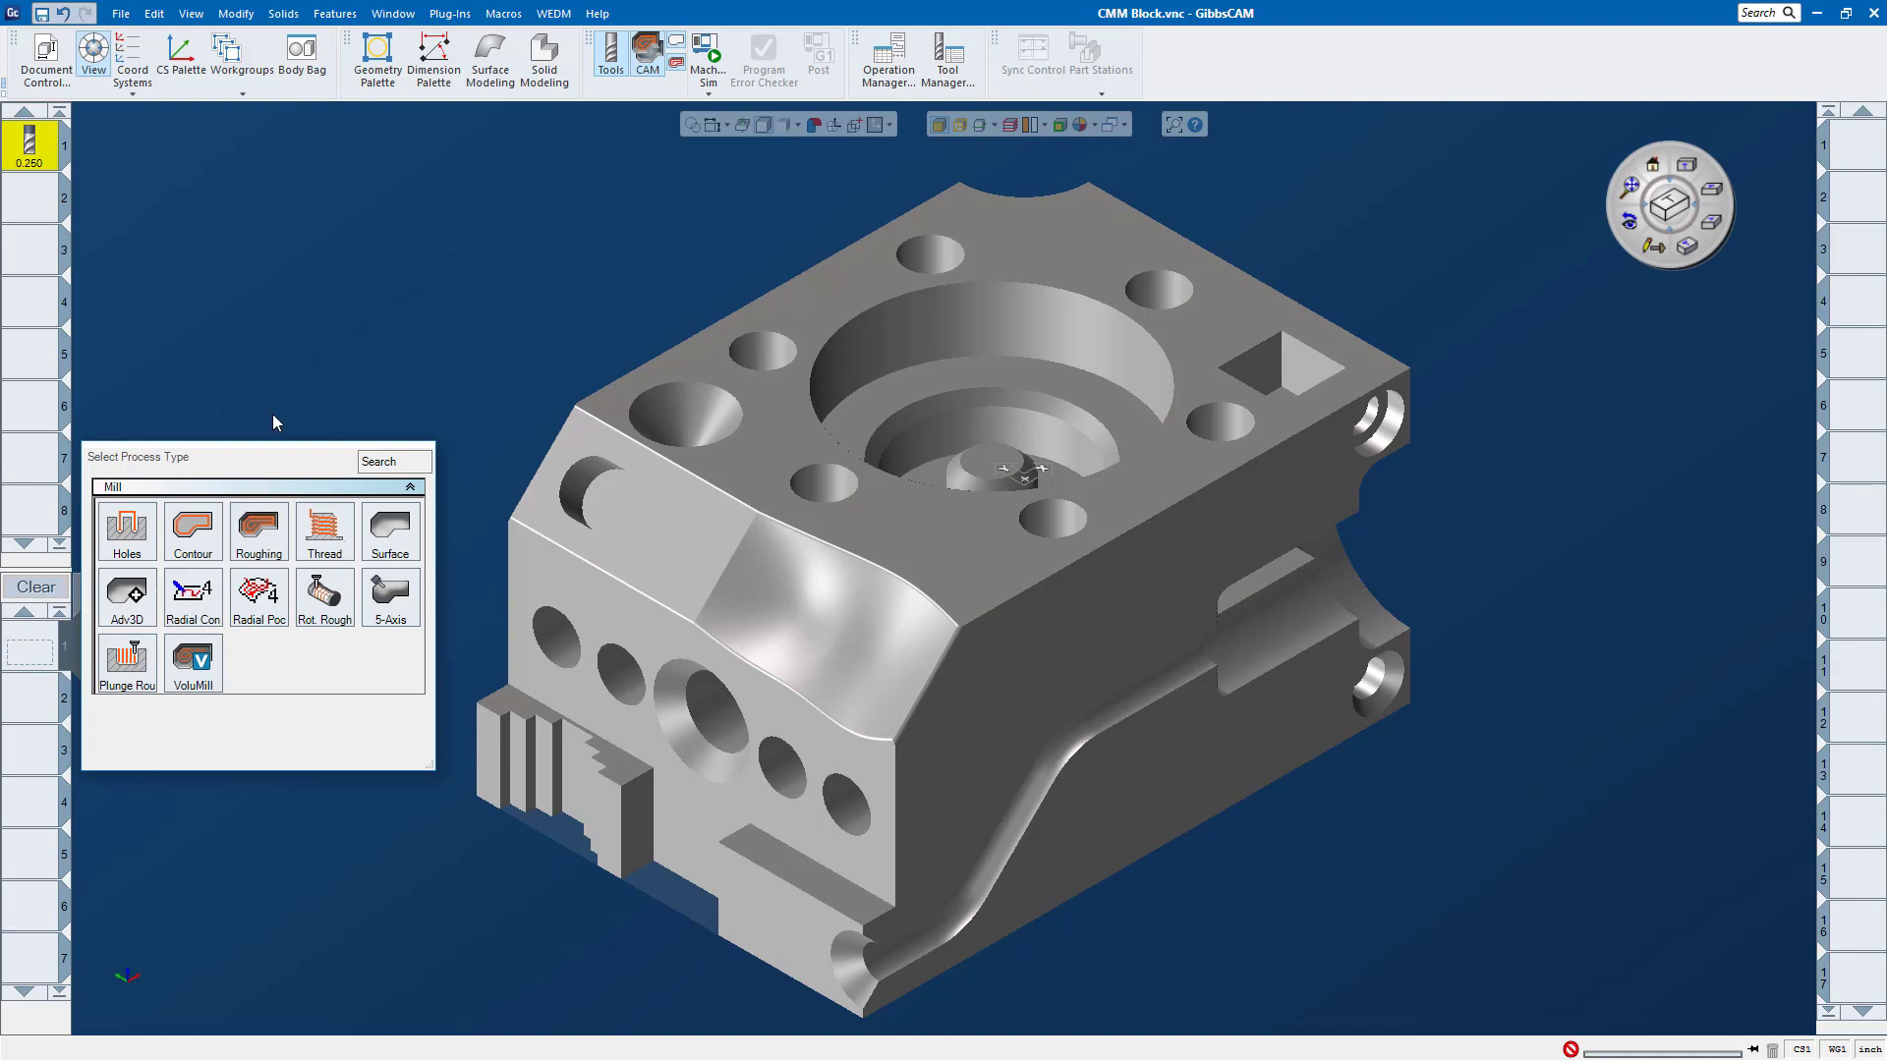
Step: Change the part's machine to Training Swiss [1P2T-2S] and check the process types it offers
click(65, 84)
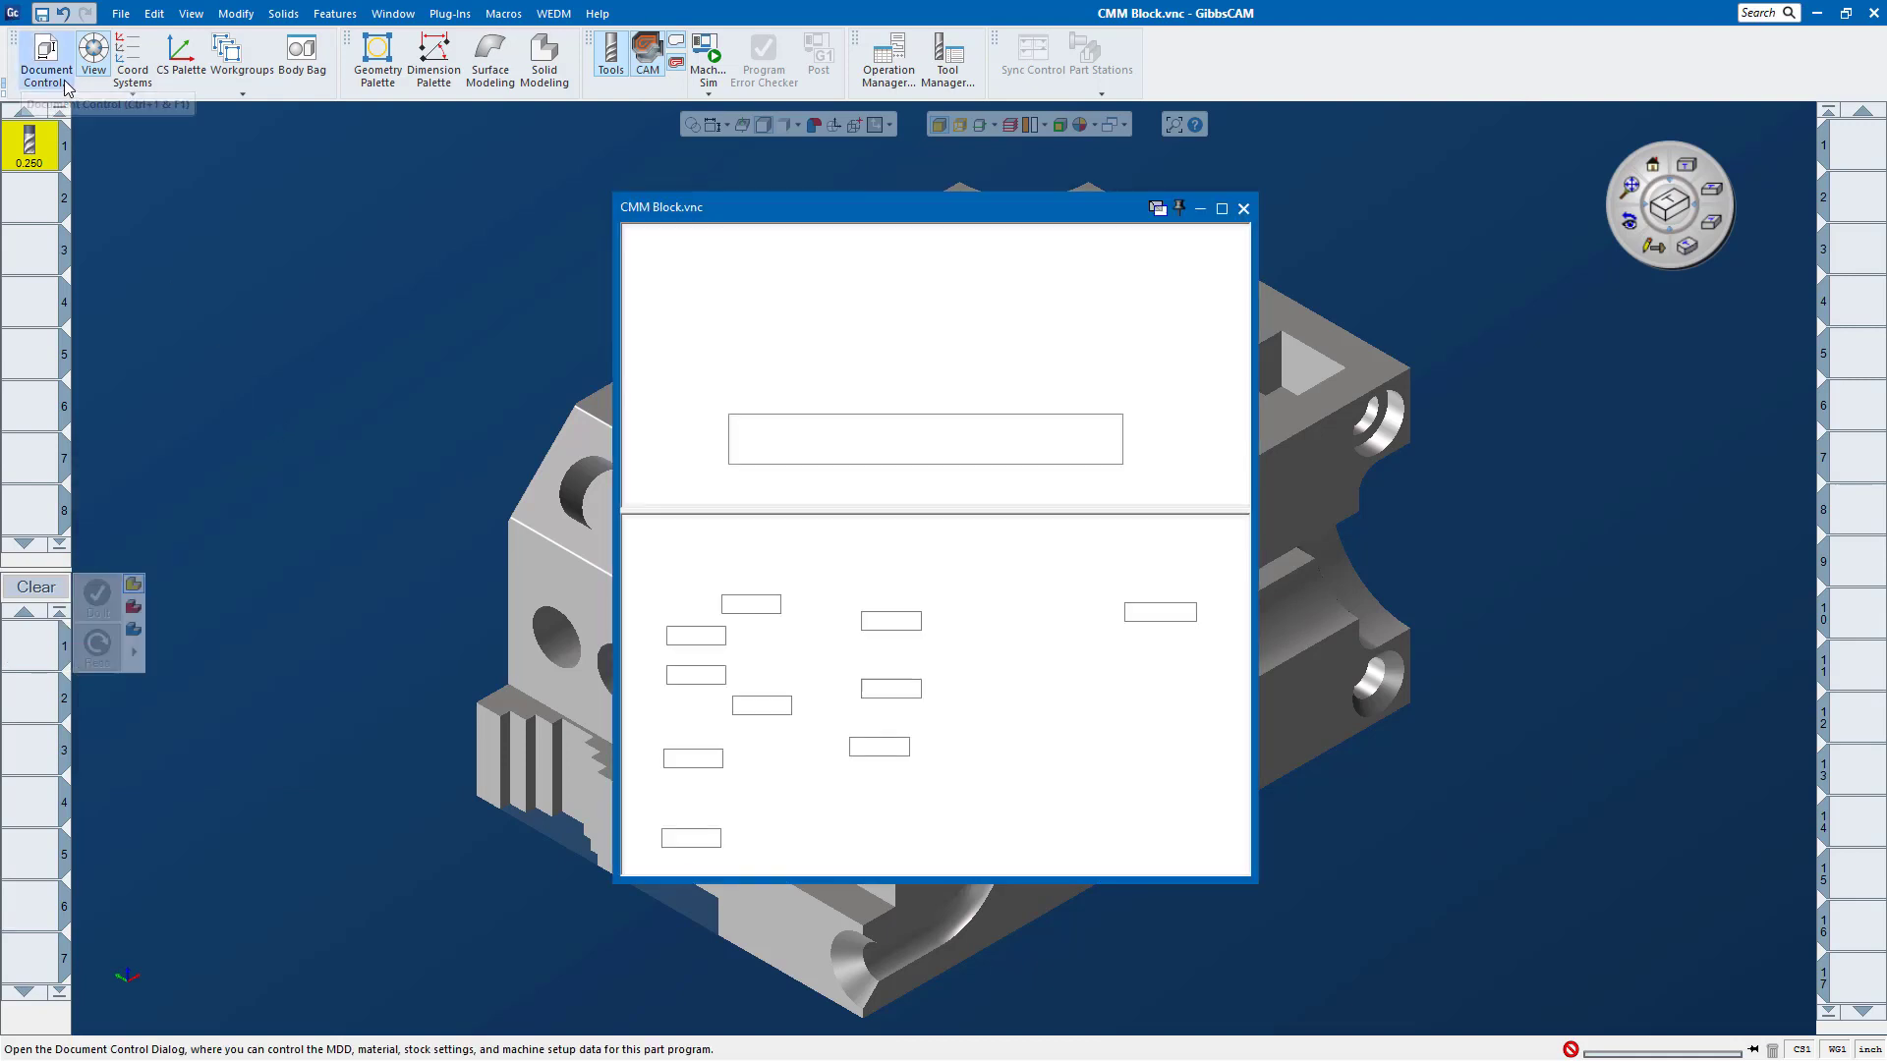
click(843, 273)
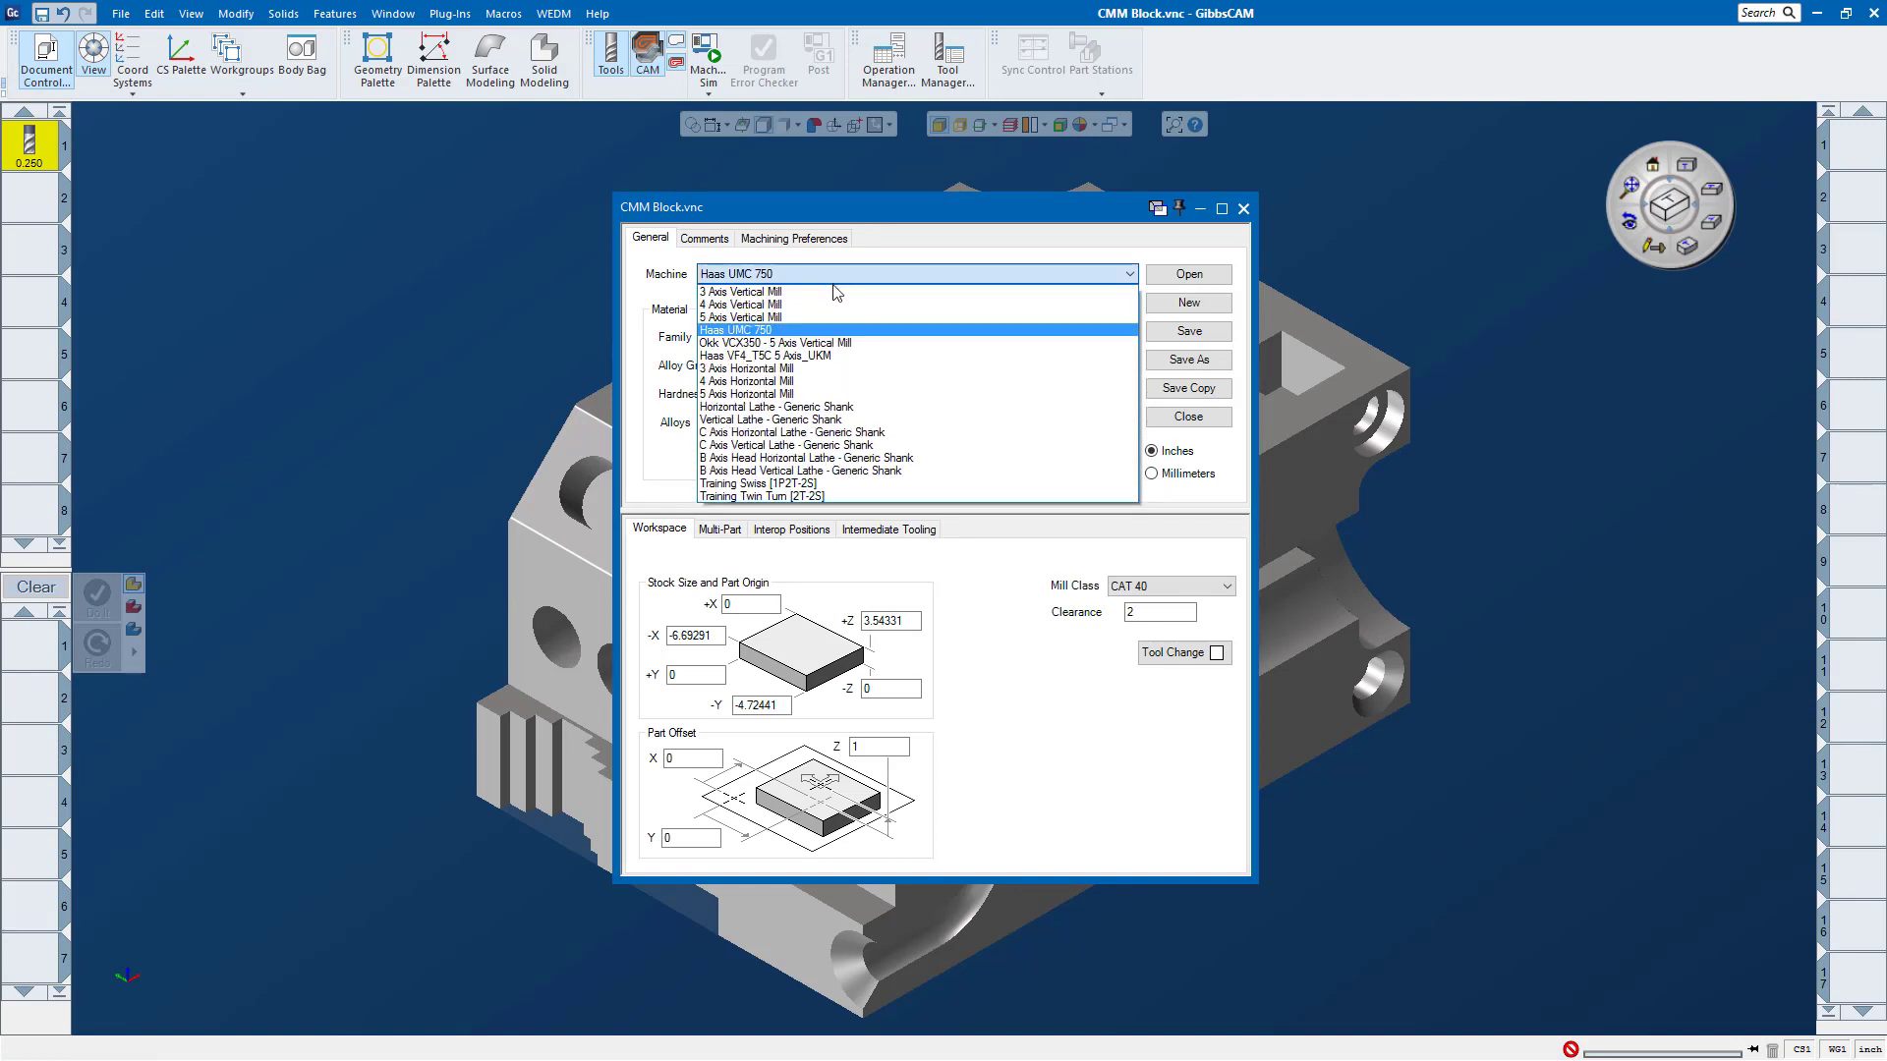
click(867, 483)
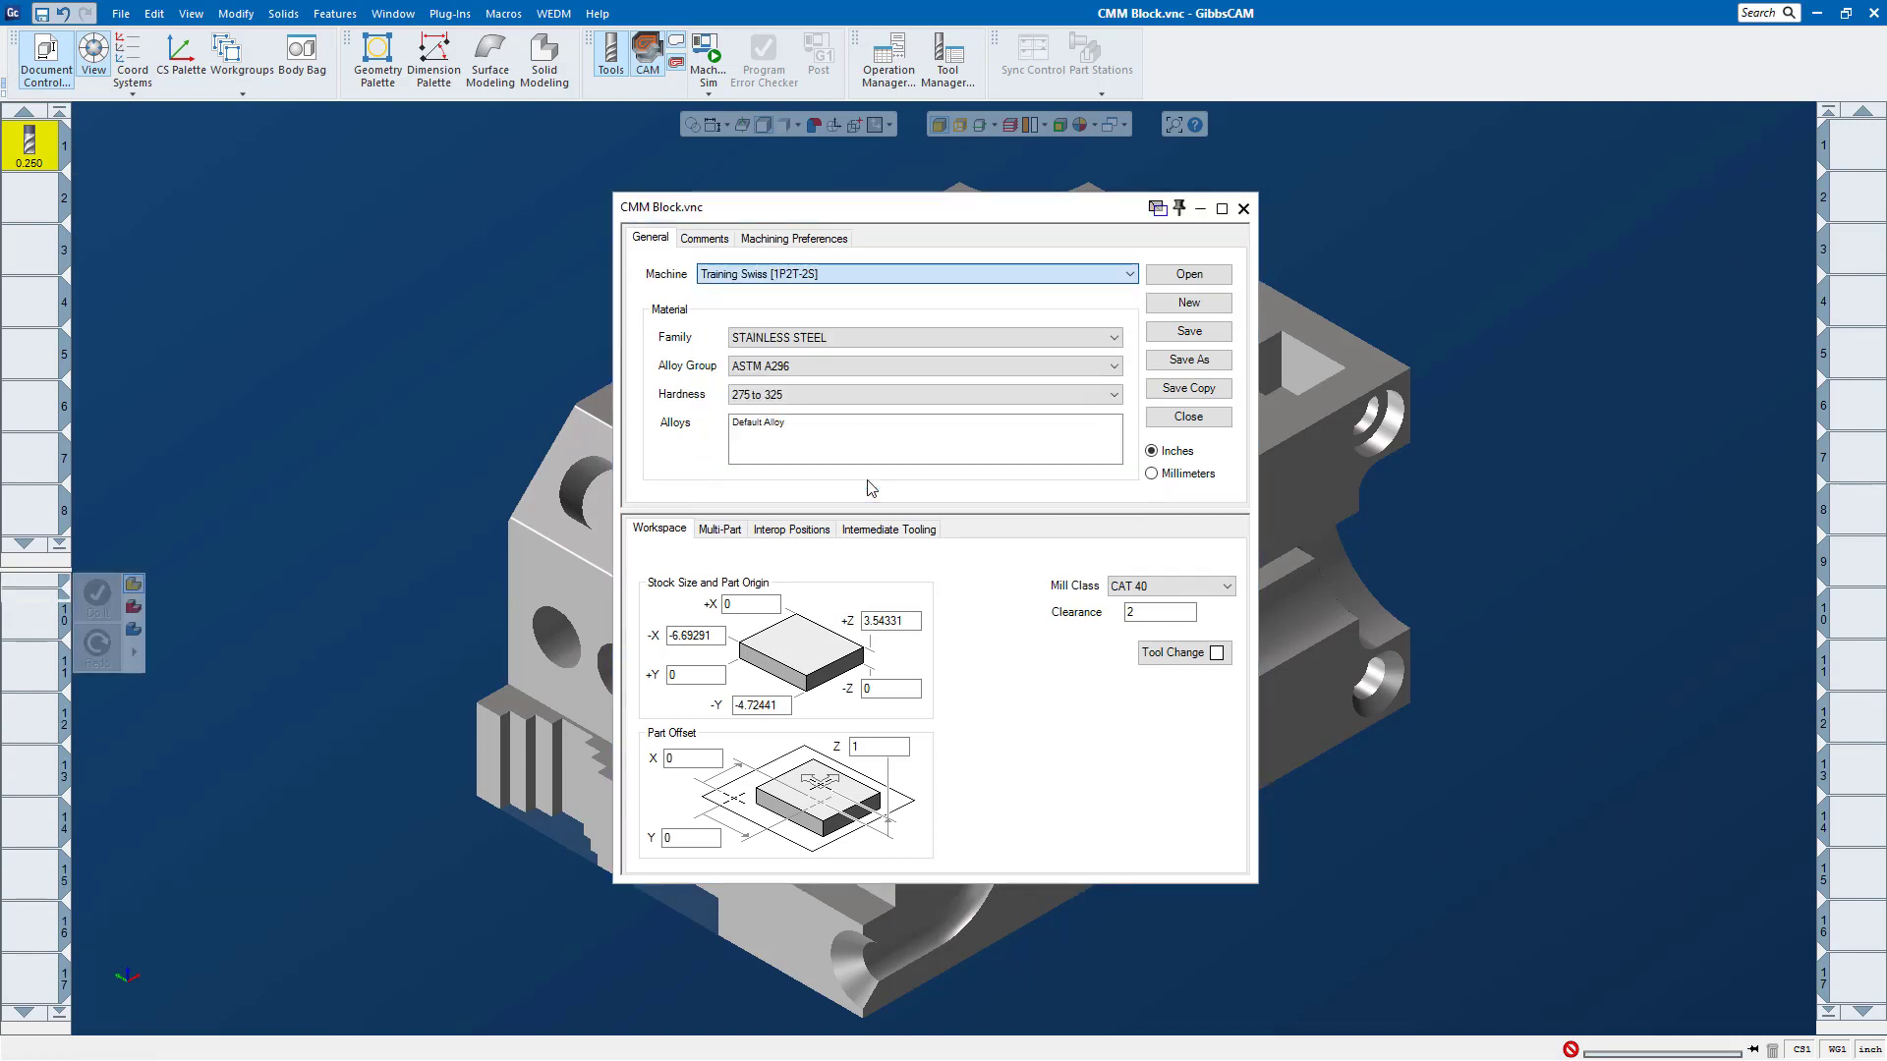
click(1243, 209)
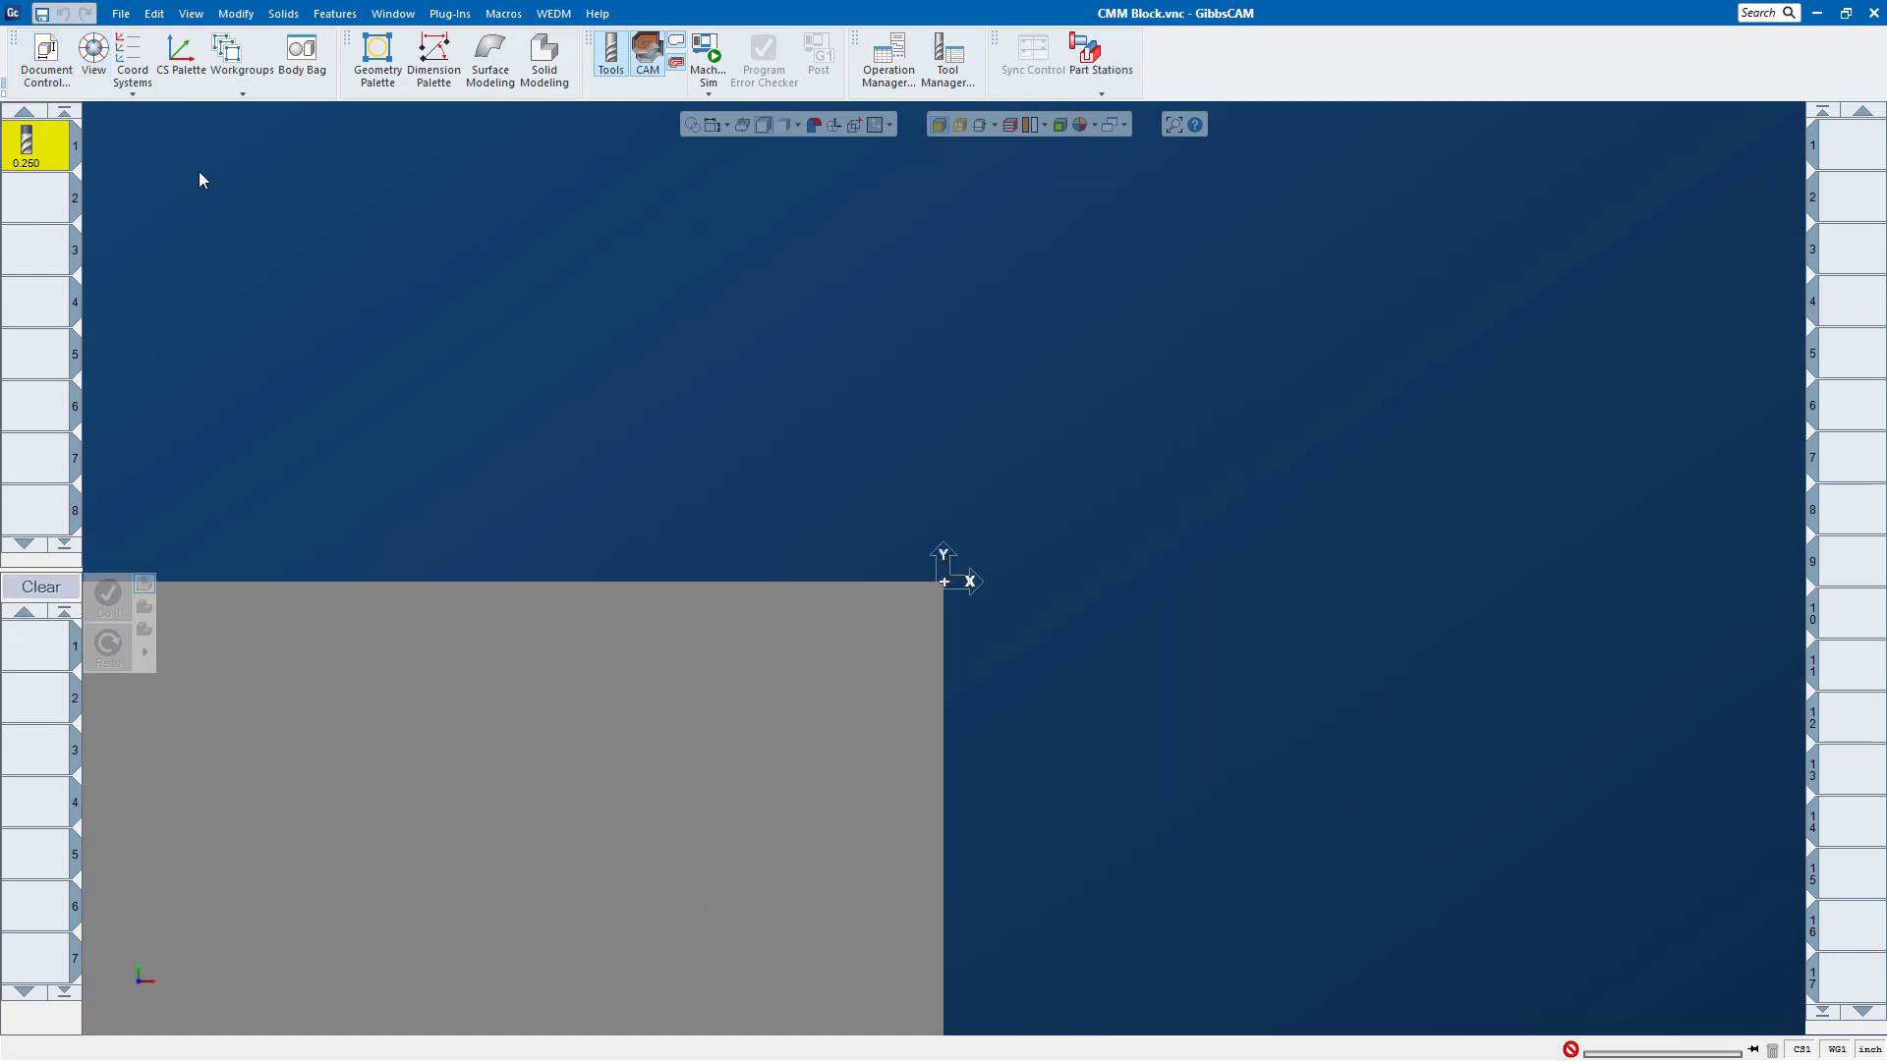
double_click(56, 657)
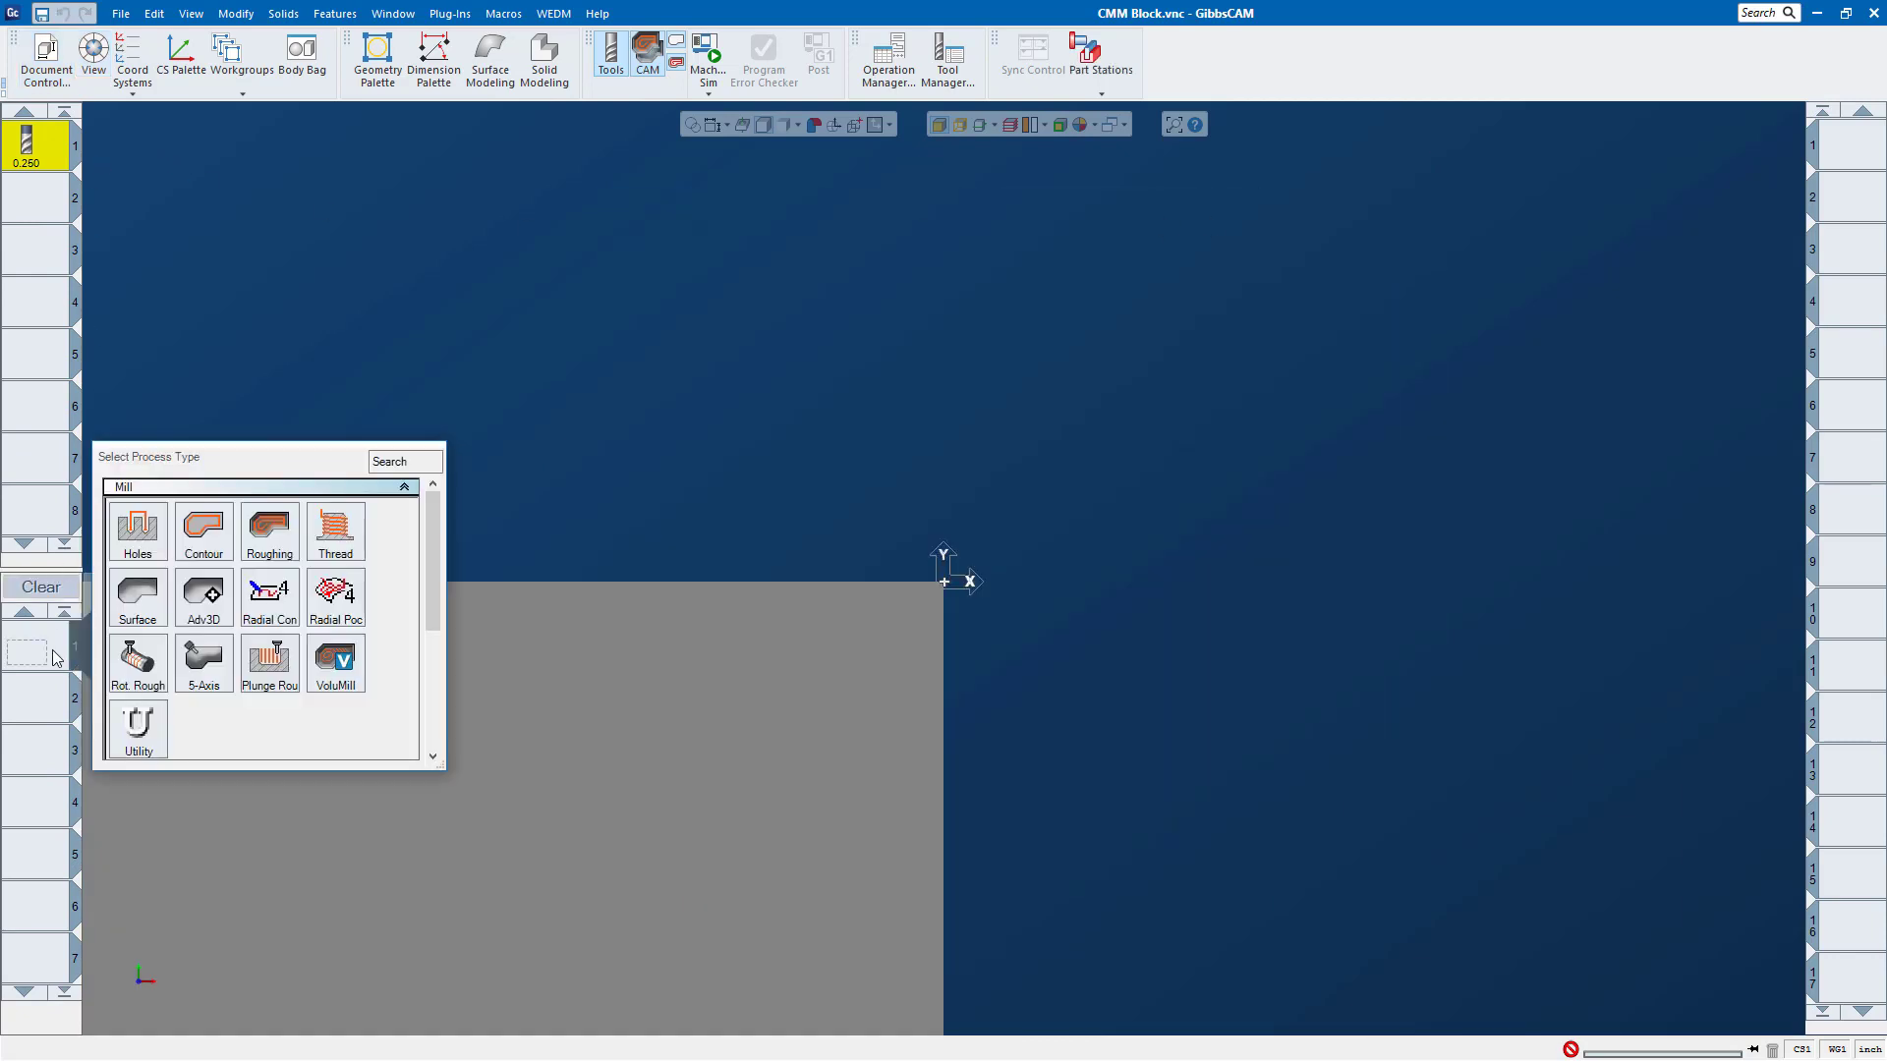
drag(437, 575, 446, 518)
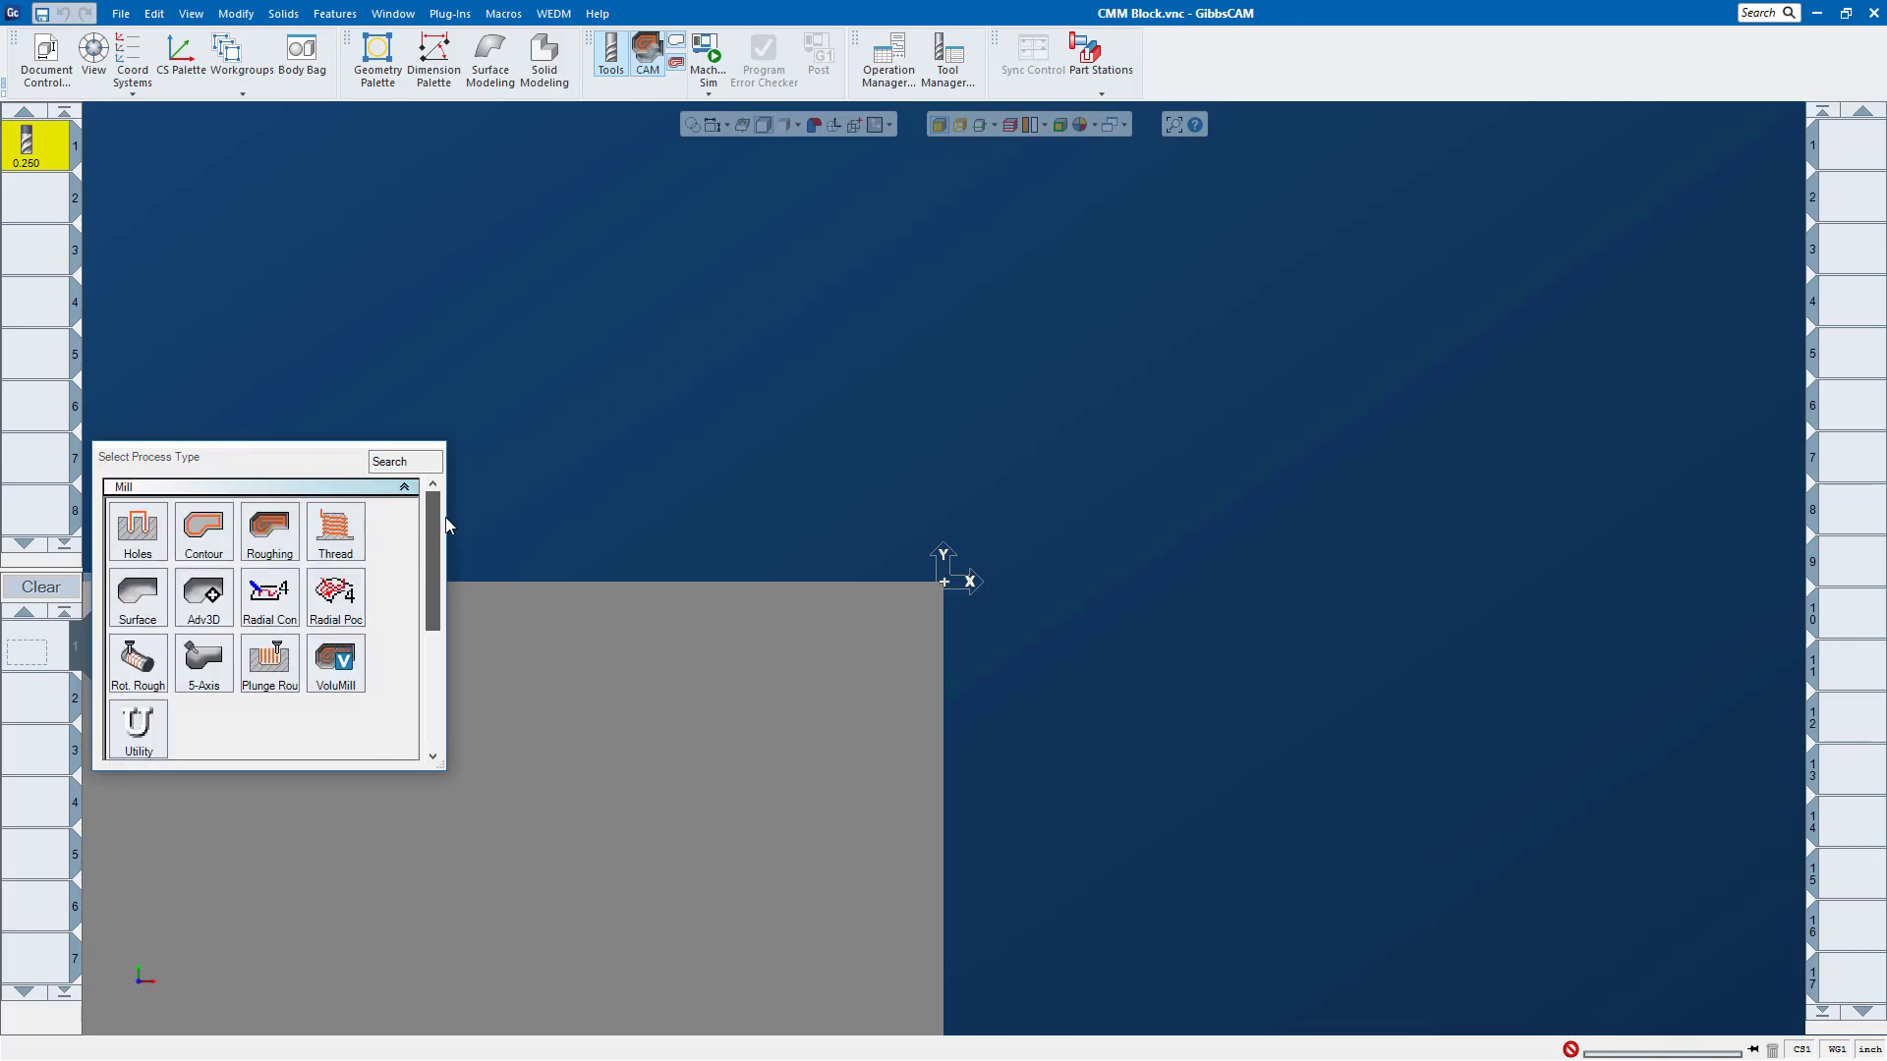
Step: Set the part's machine to 3 Axis Vertical Mill in the document settings
click(47, 59)
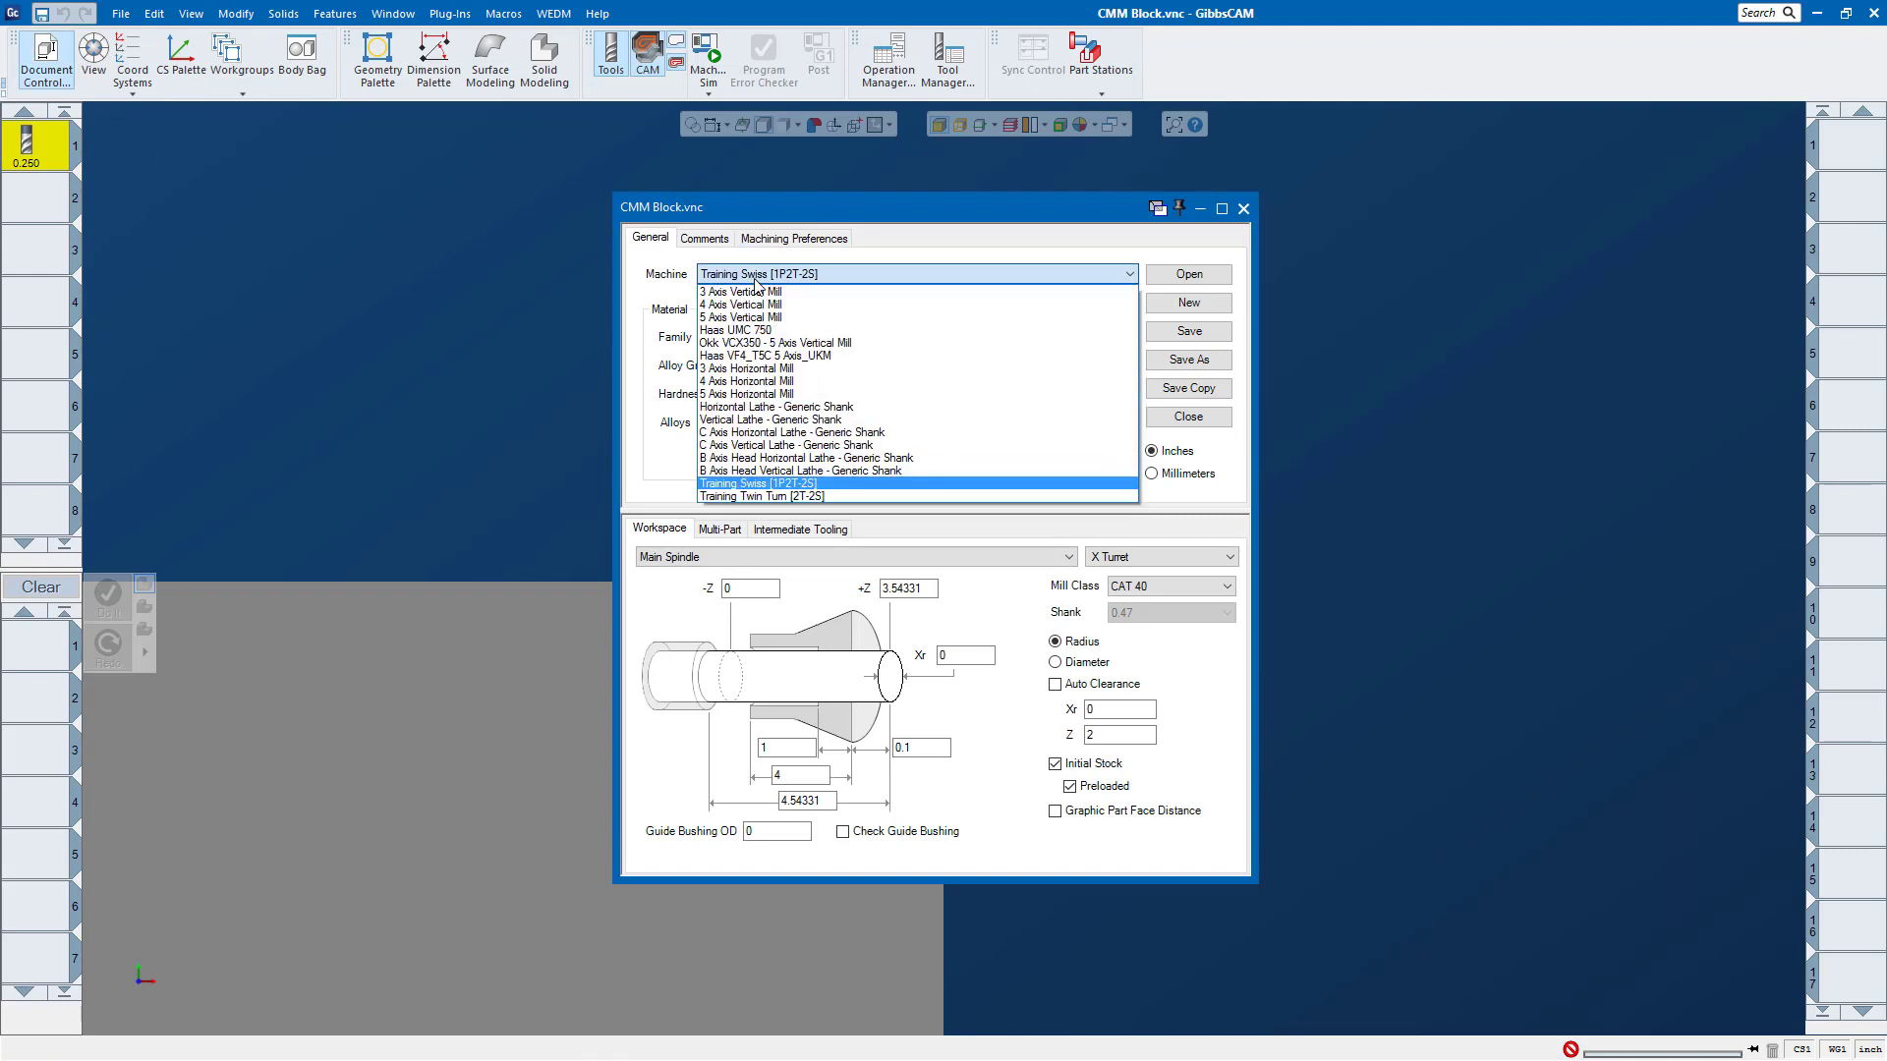
click(767, 297)
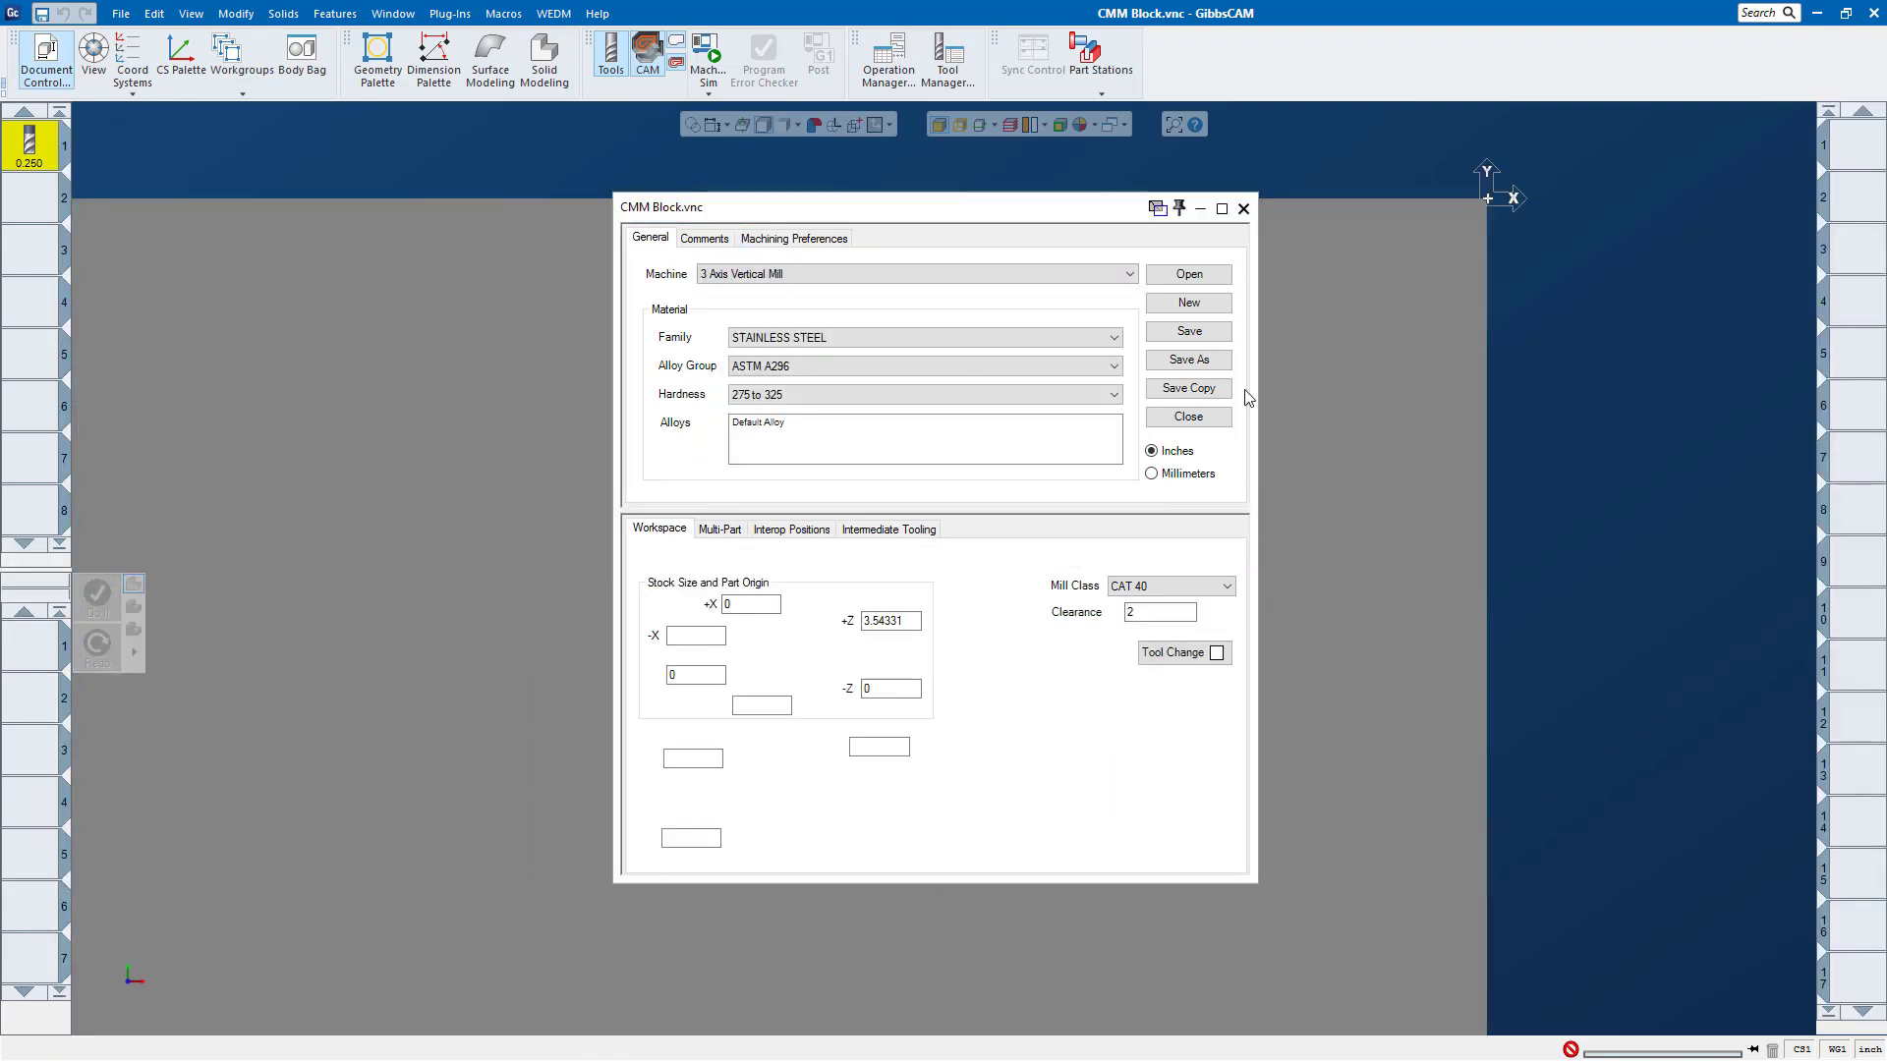
click(1244, 209)
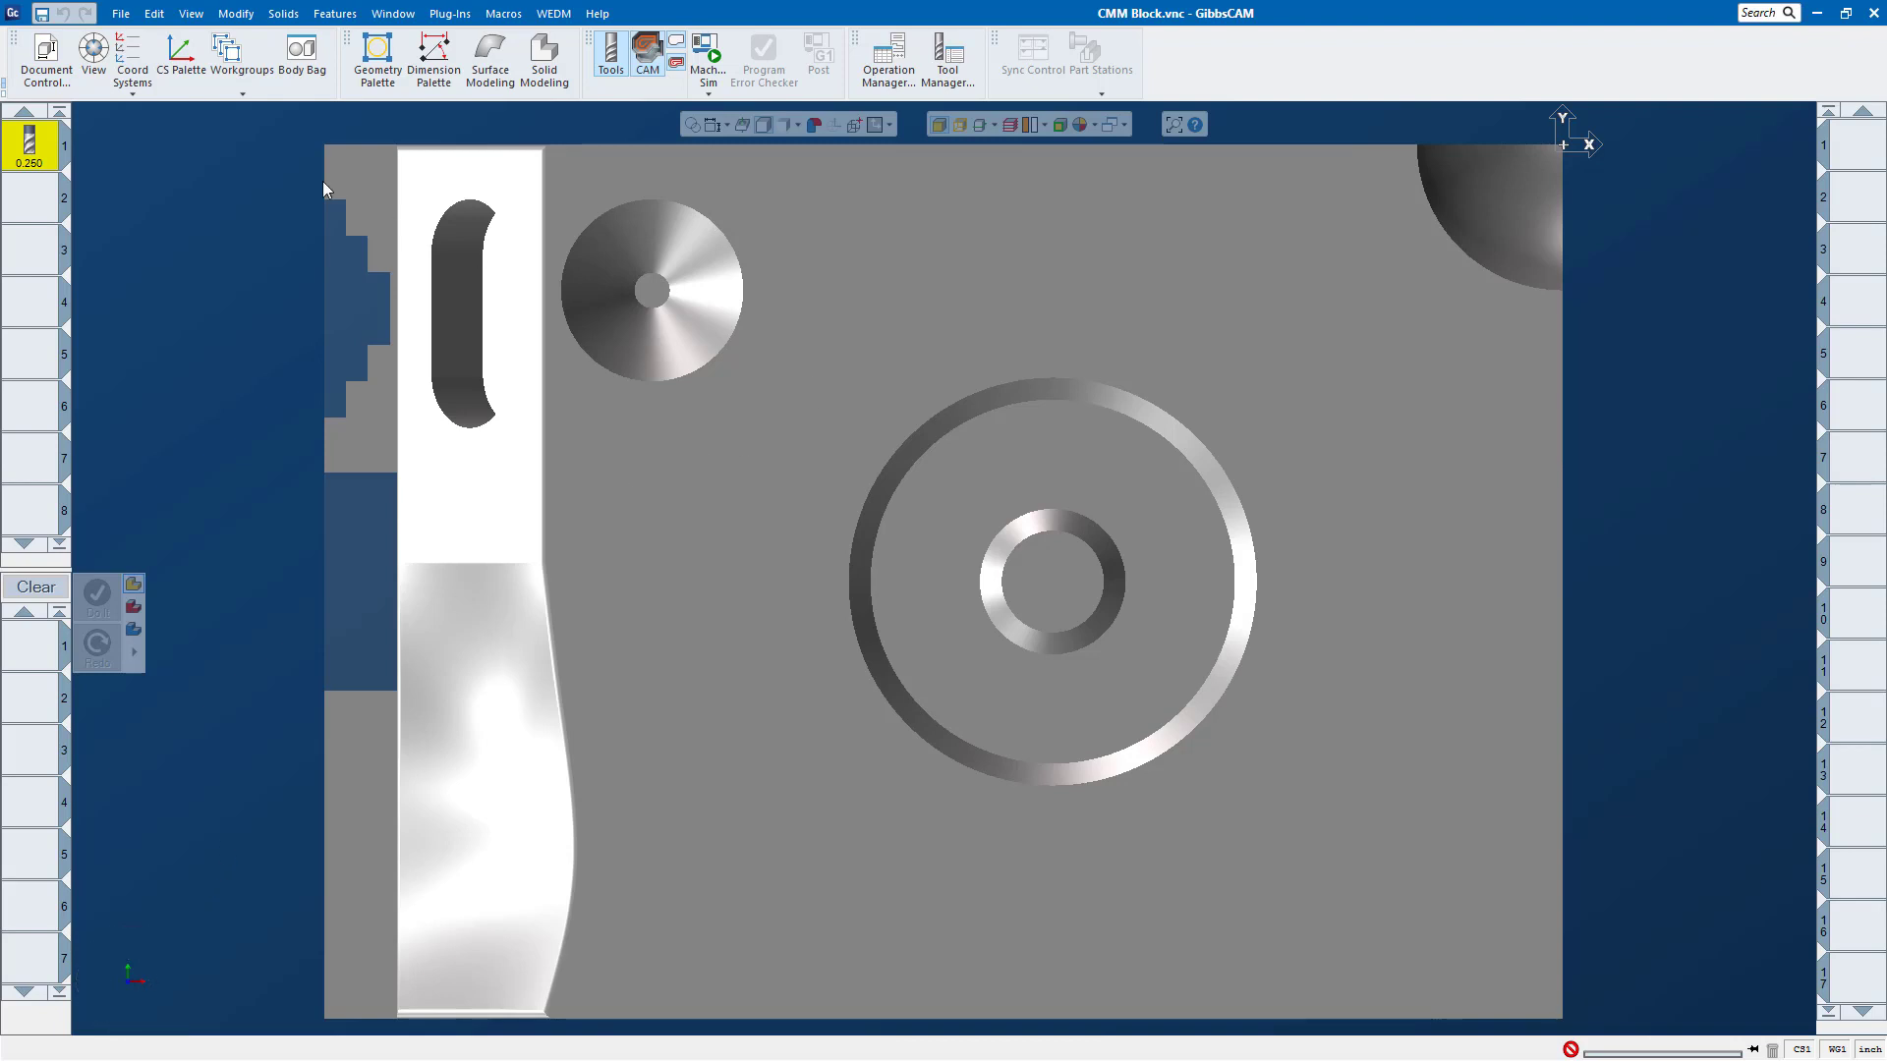
Step: Show the View palette, look at the block from standard and isometric directions, and hide the palette after moving it inward
click(93, 51)
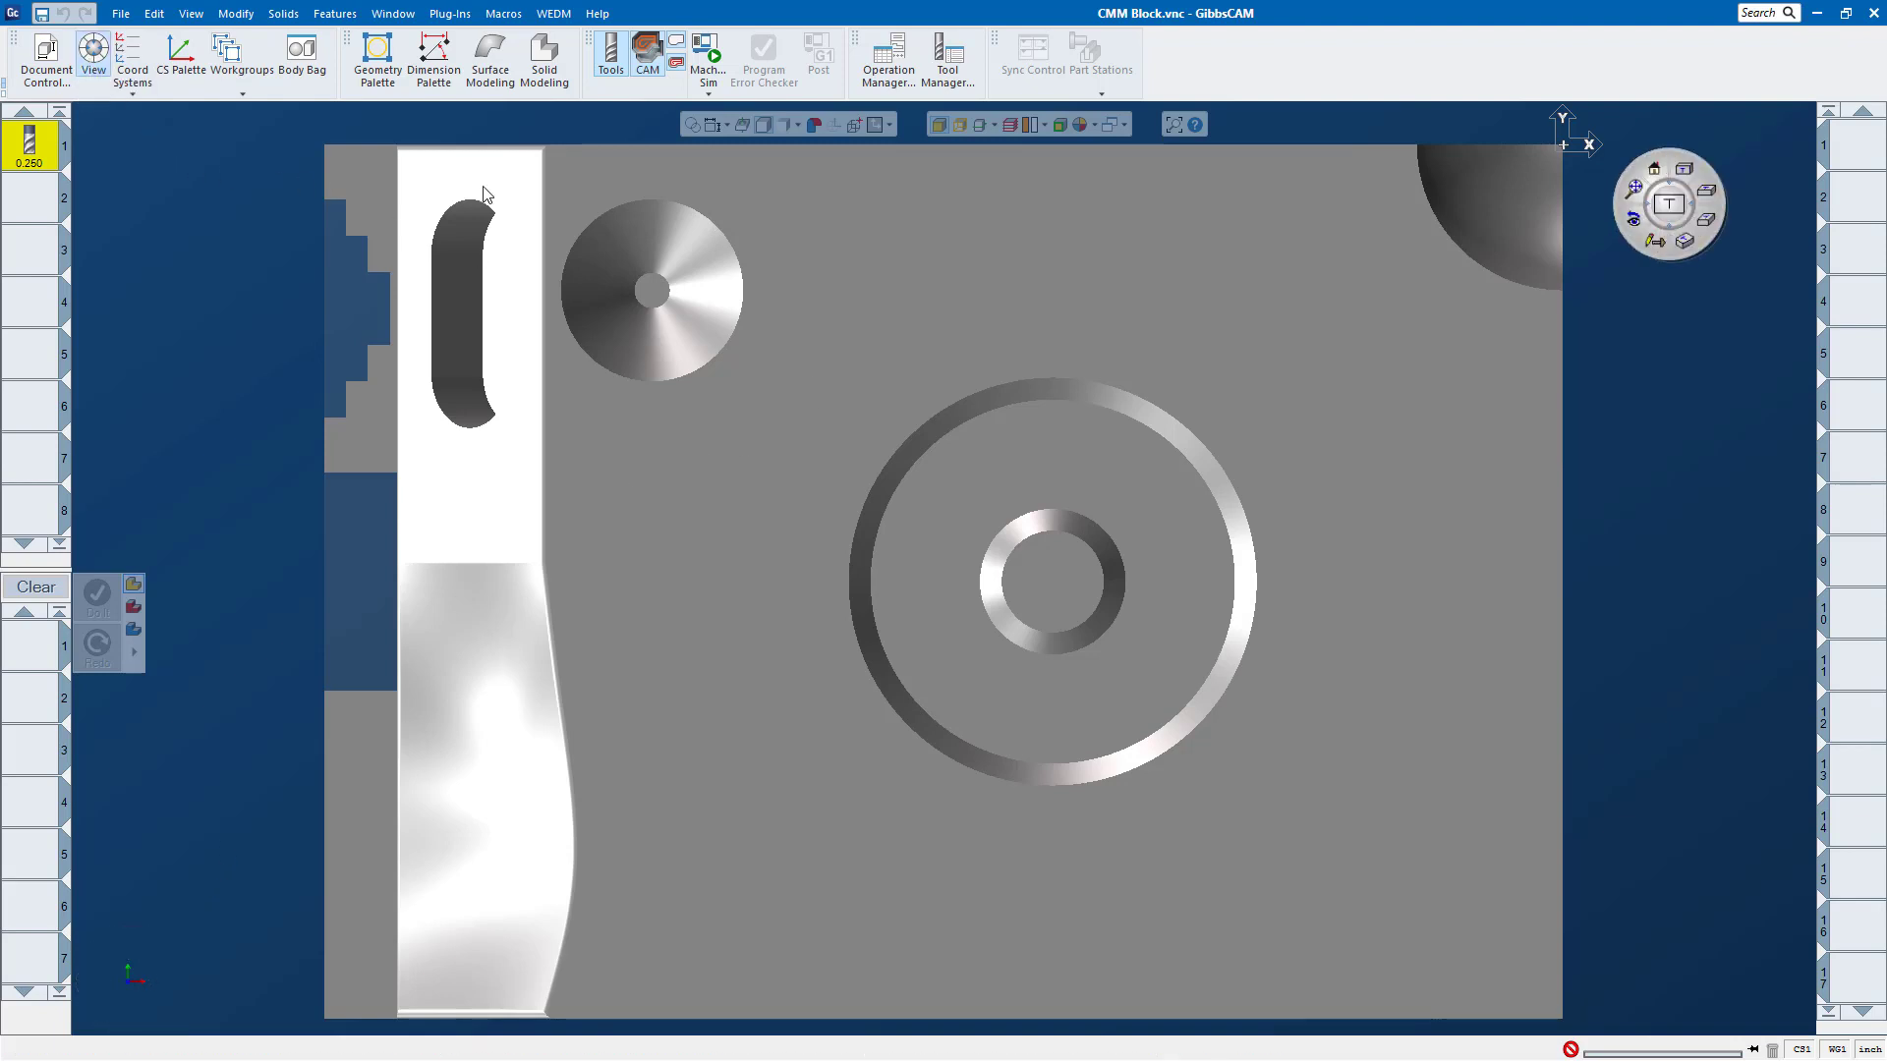
click(1706, 190)
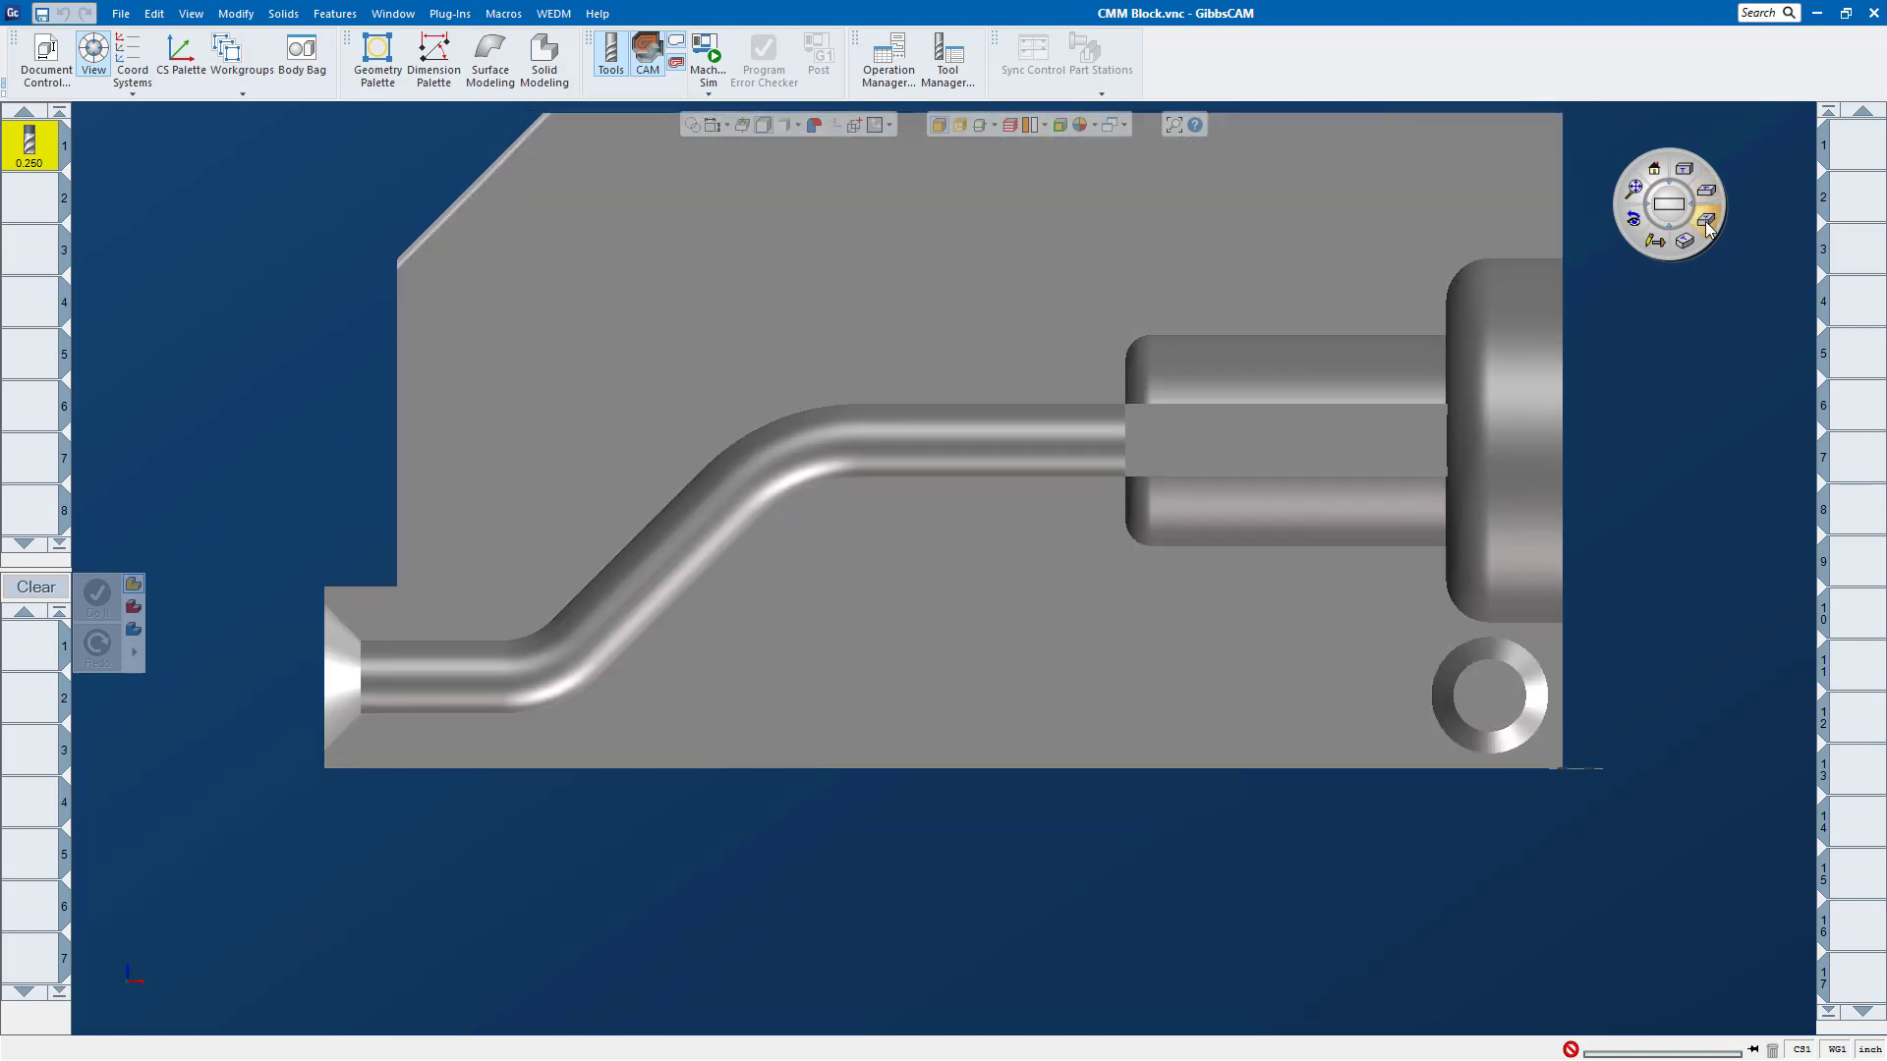
click(1706, 219)
click(1685, 241)
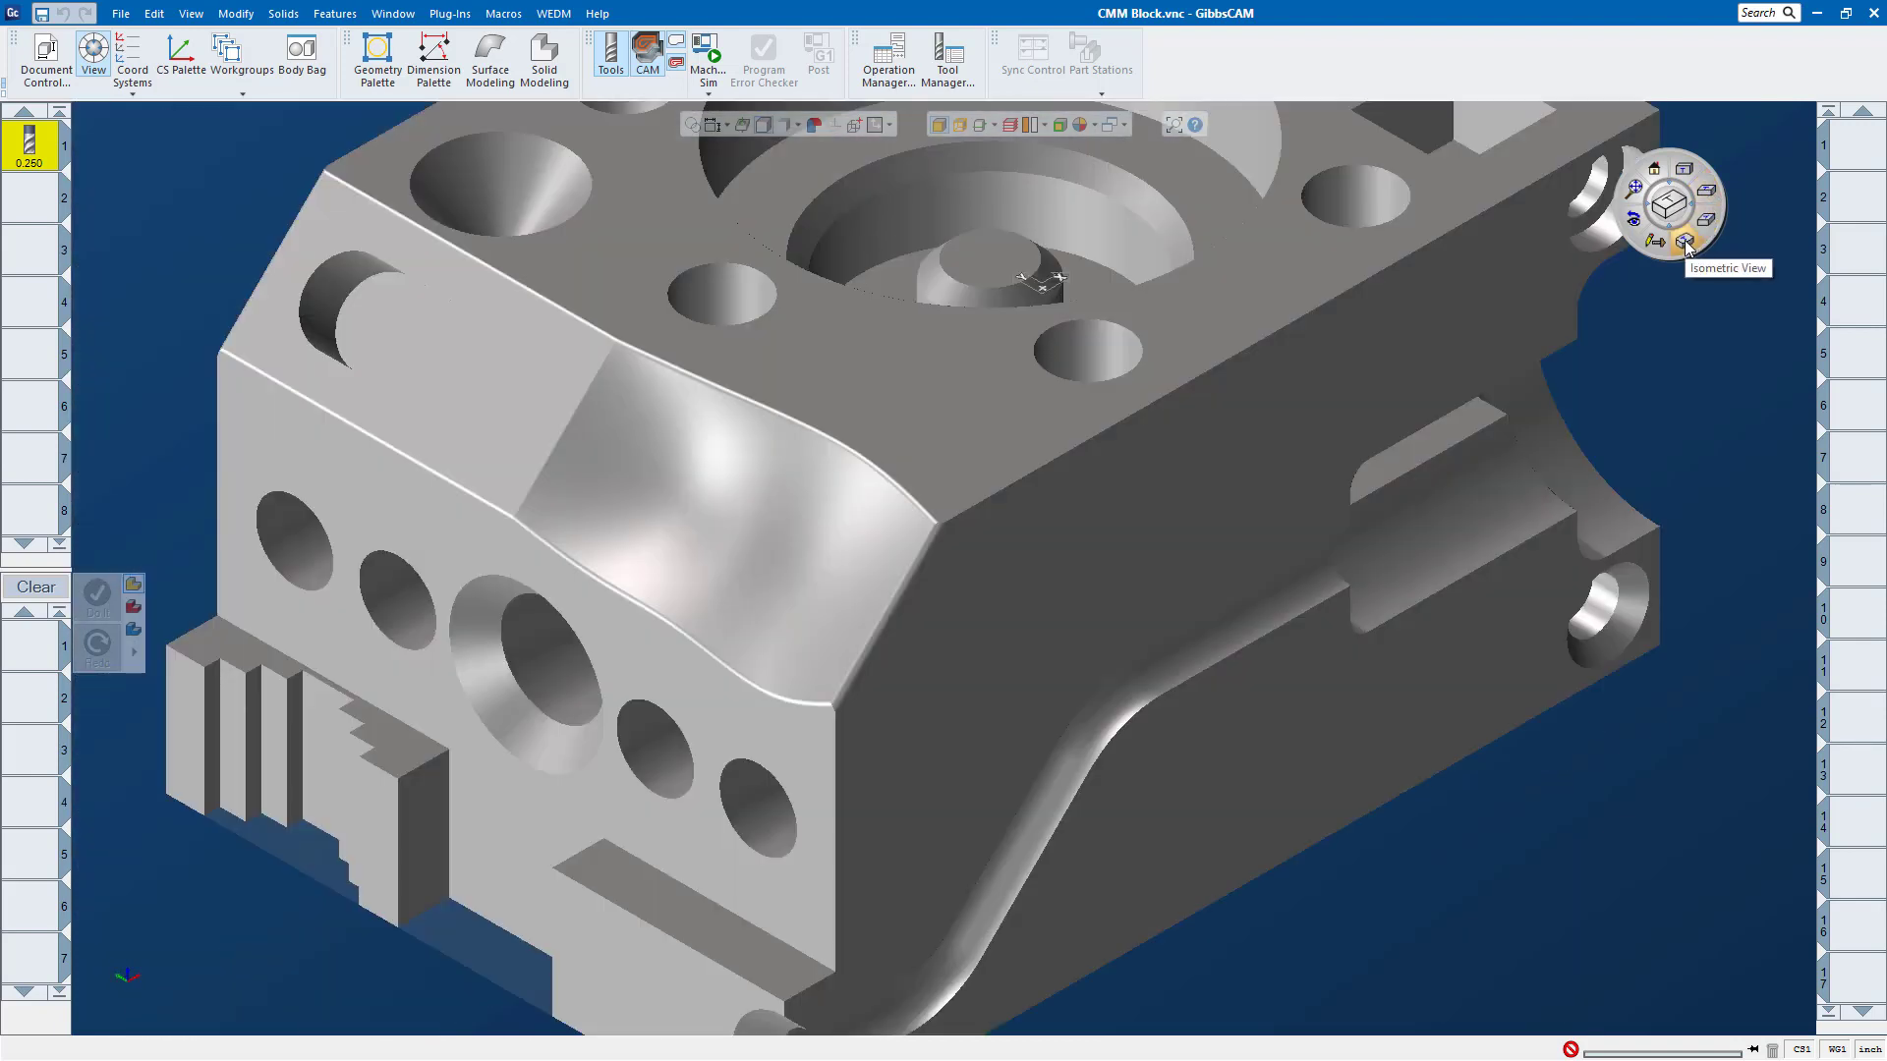
click(1681, 164)
drag(1681, 164, 1324, 187)
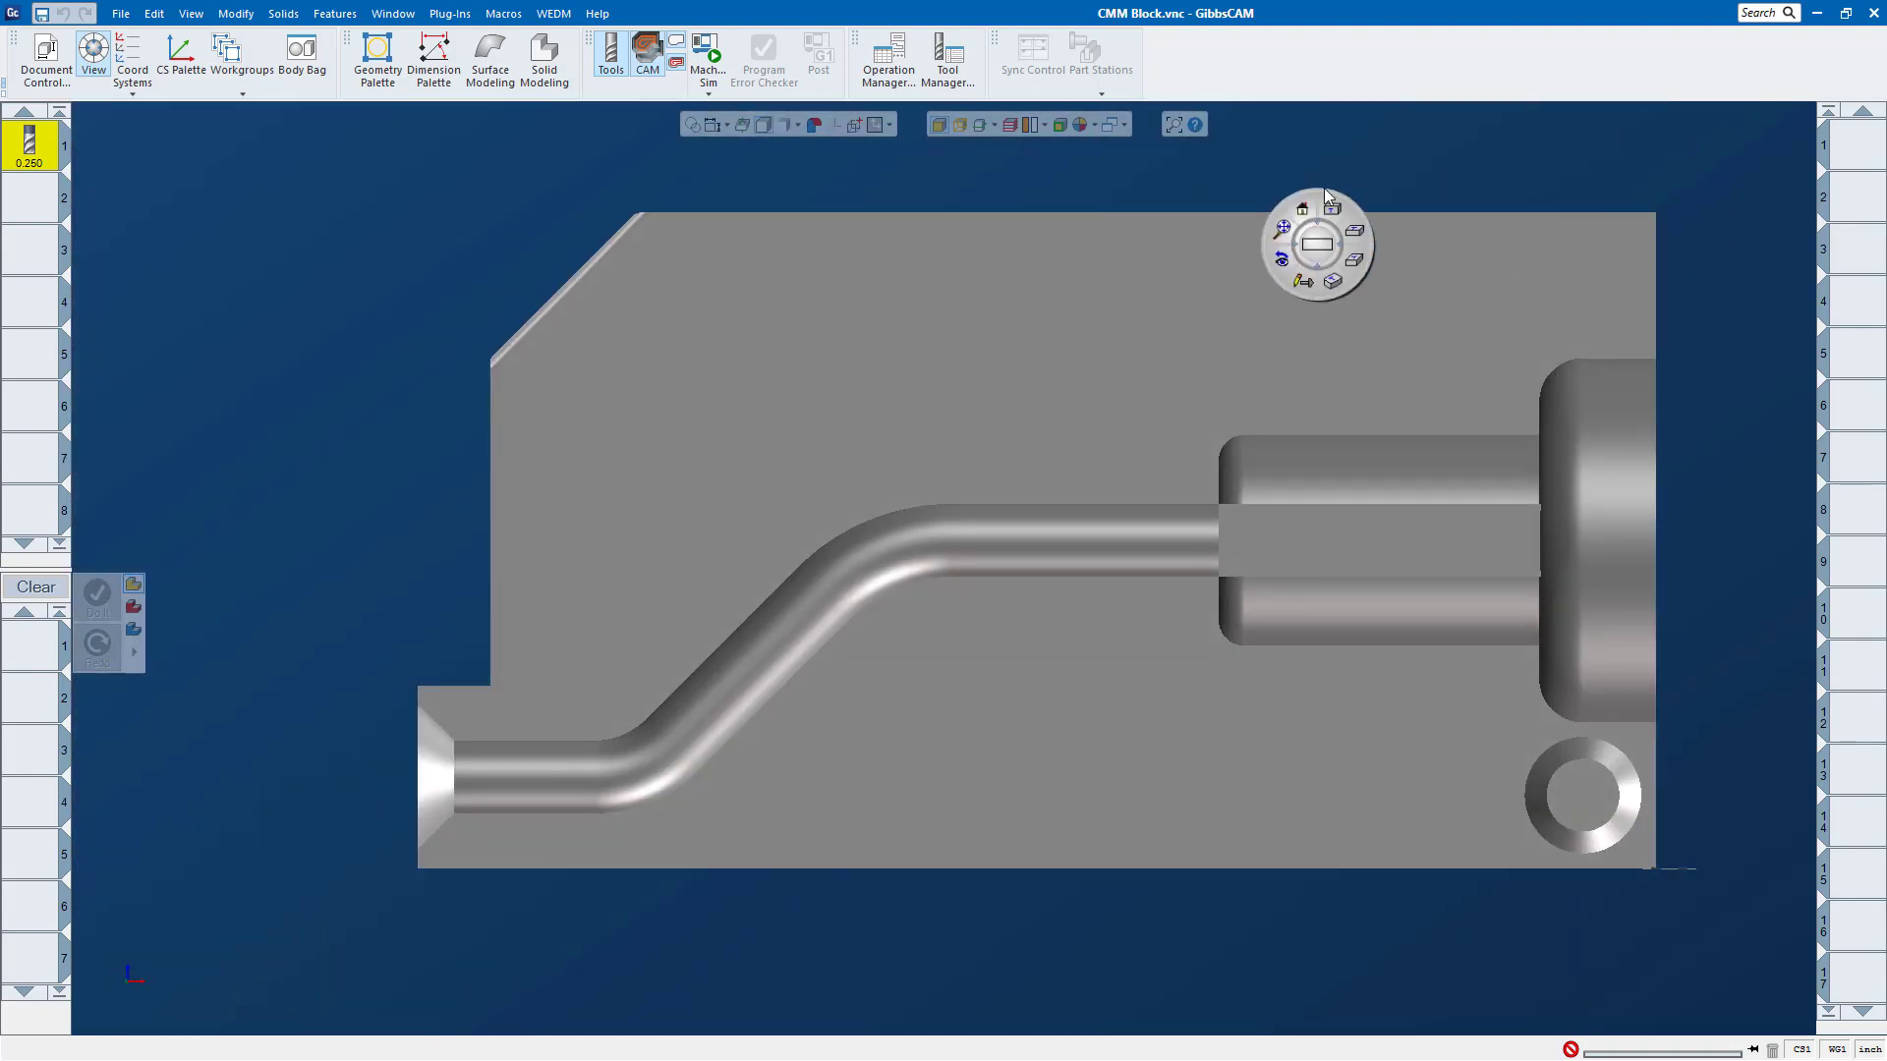
click(94, 56)
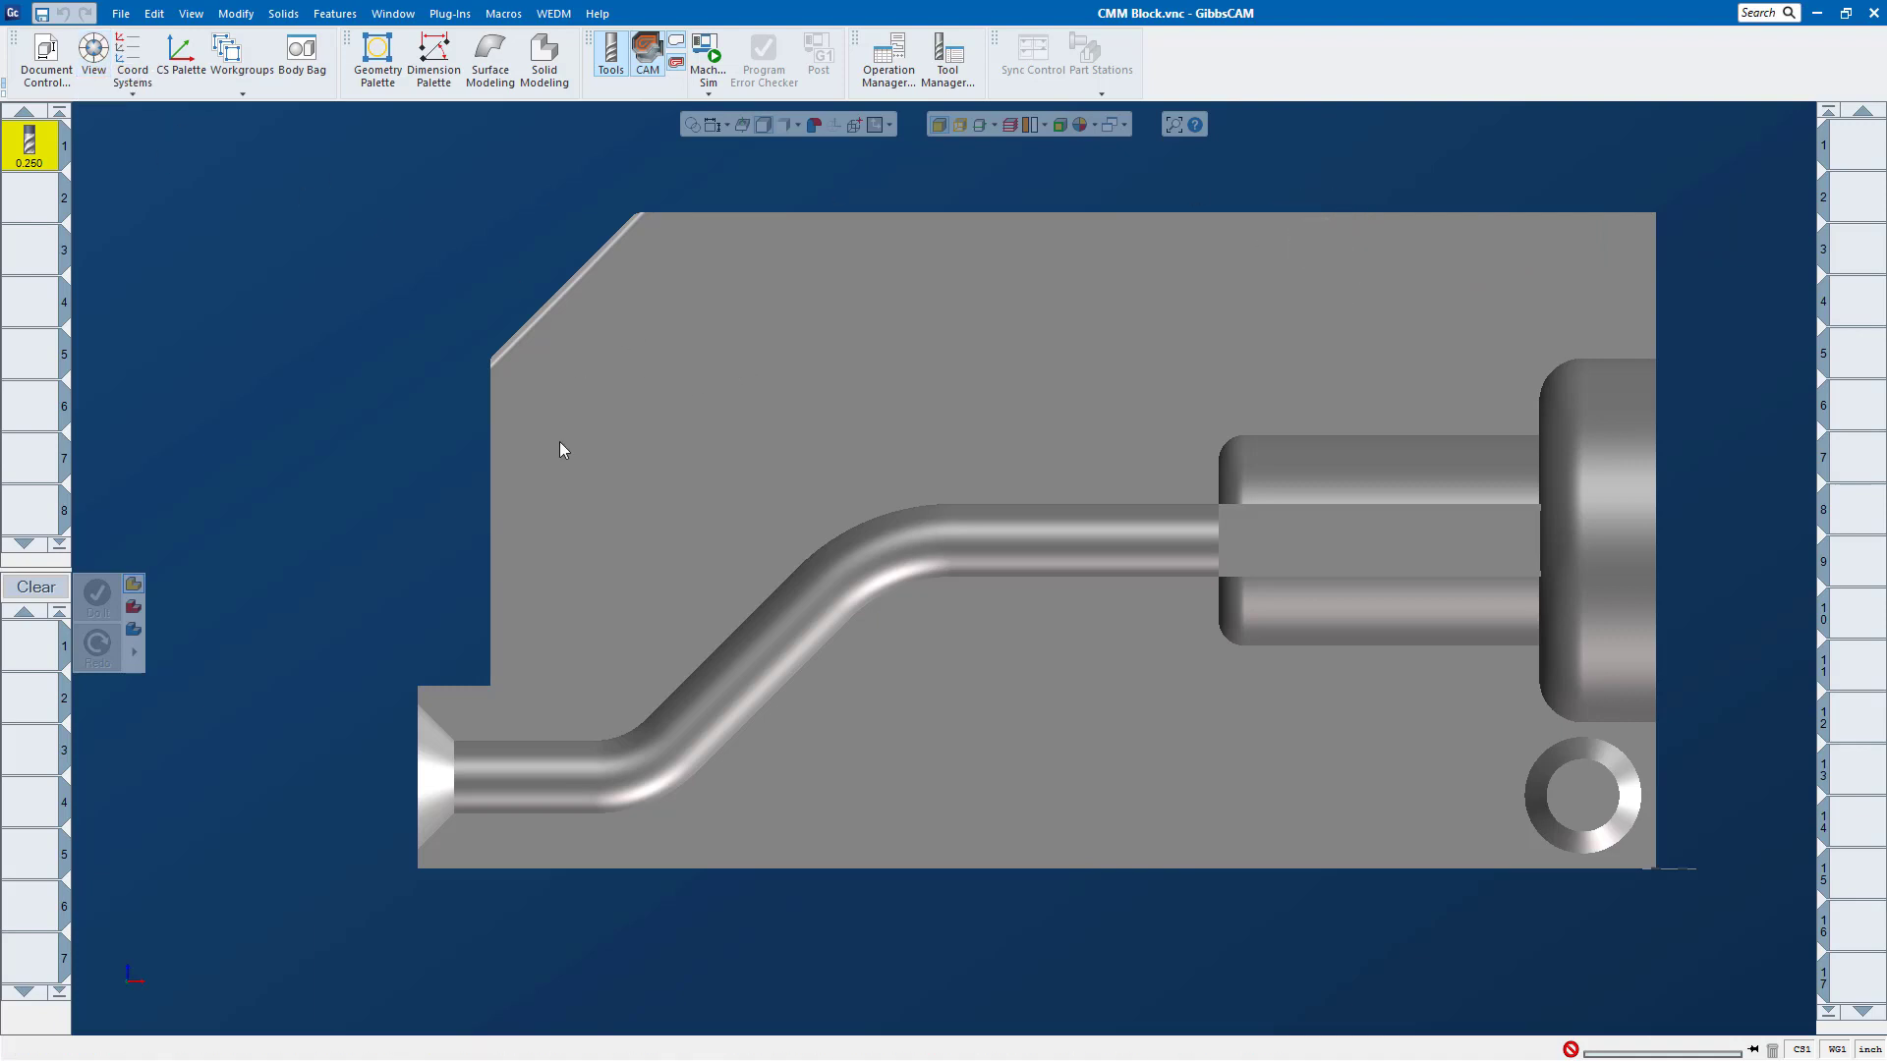
Step: Fit the block in an isometric view using the axis triad's view control, and briefly show the View palette for comparison
mouse_move(154, 954)
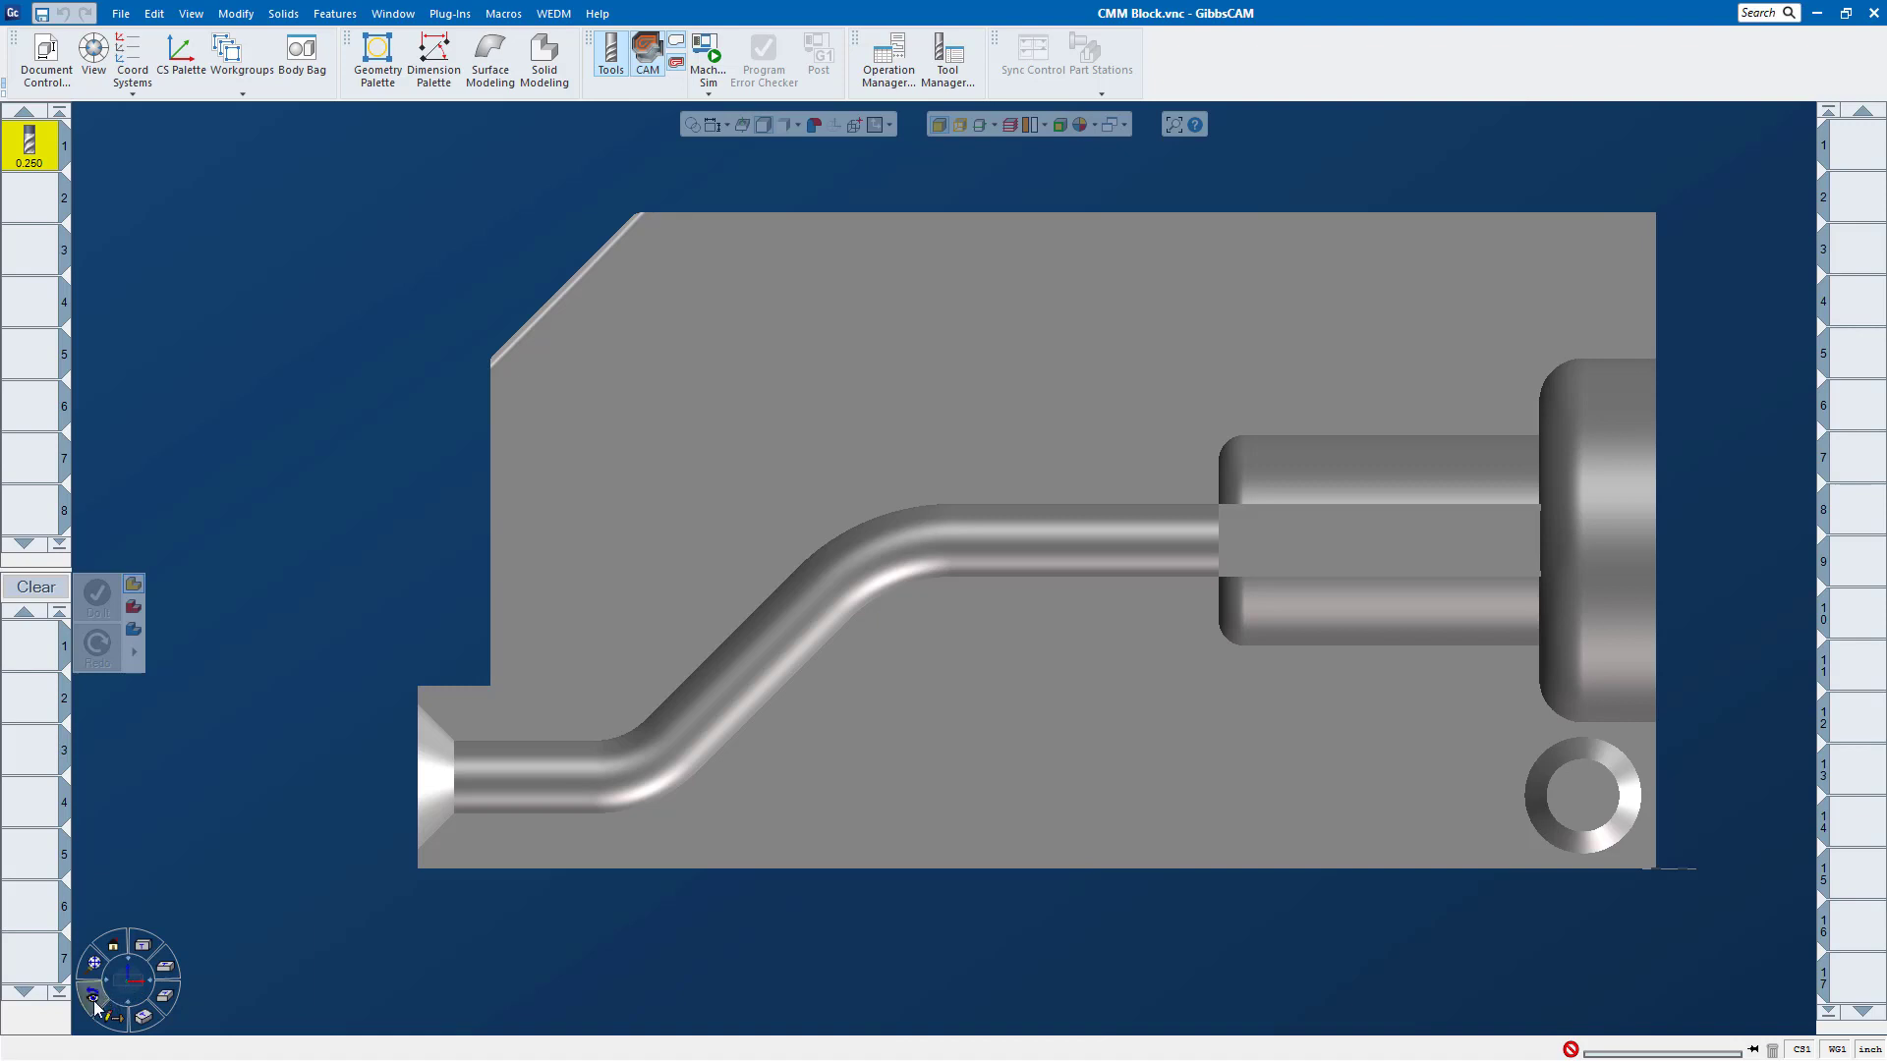
click(93, 967)
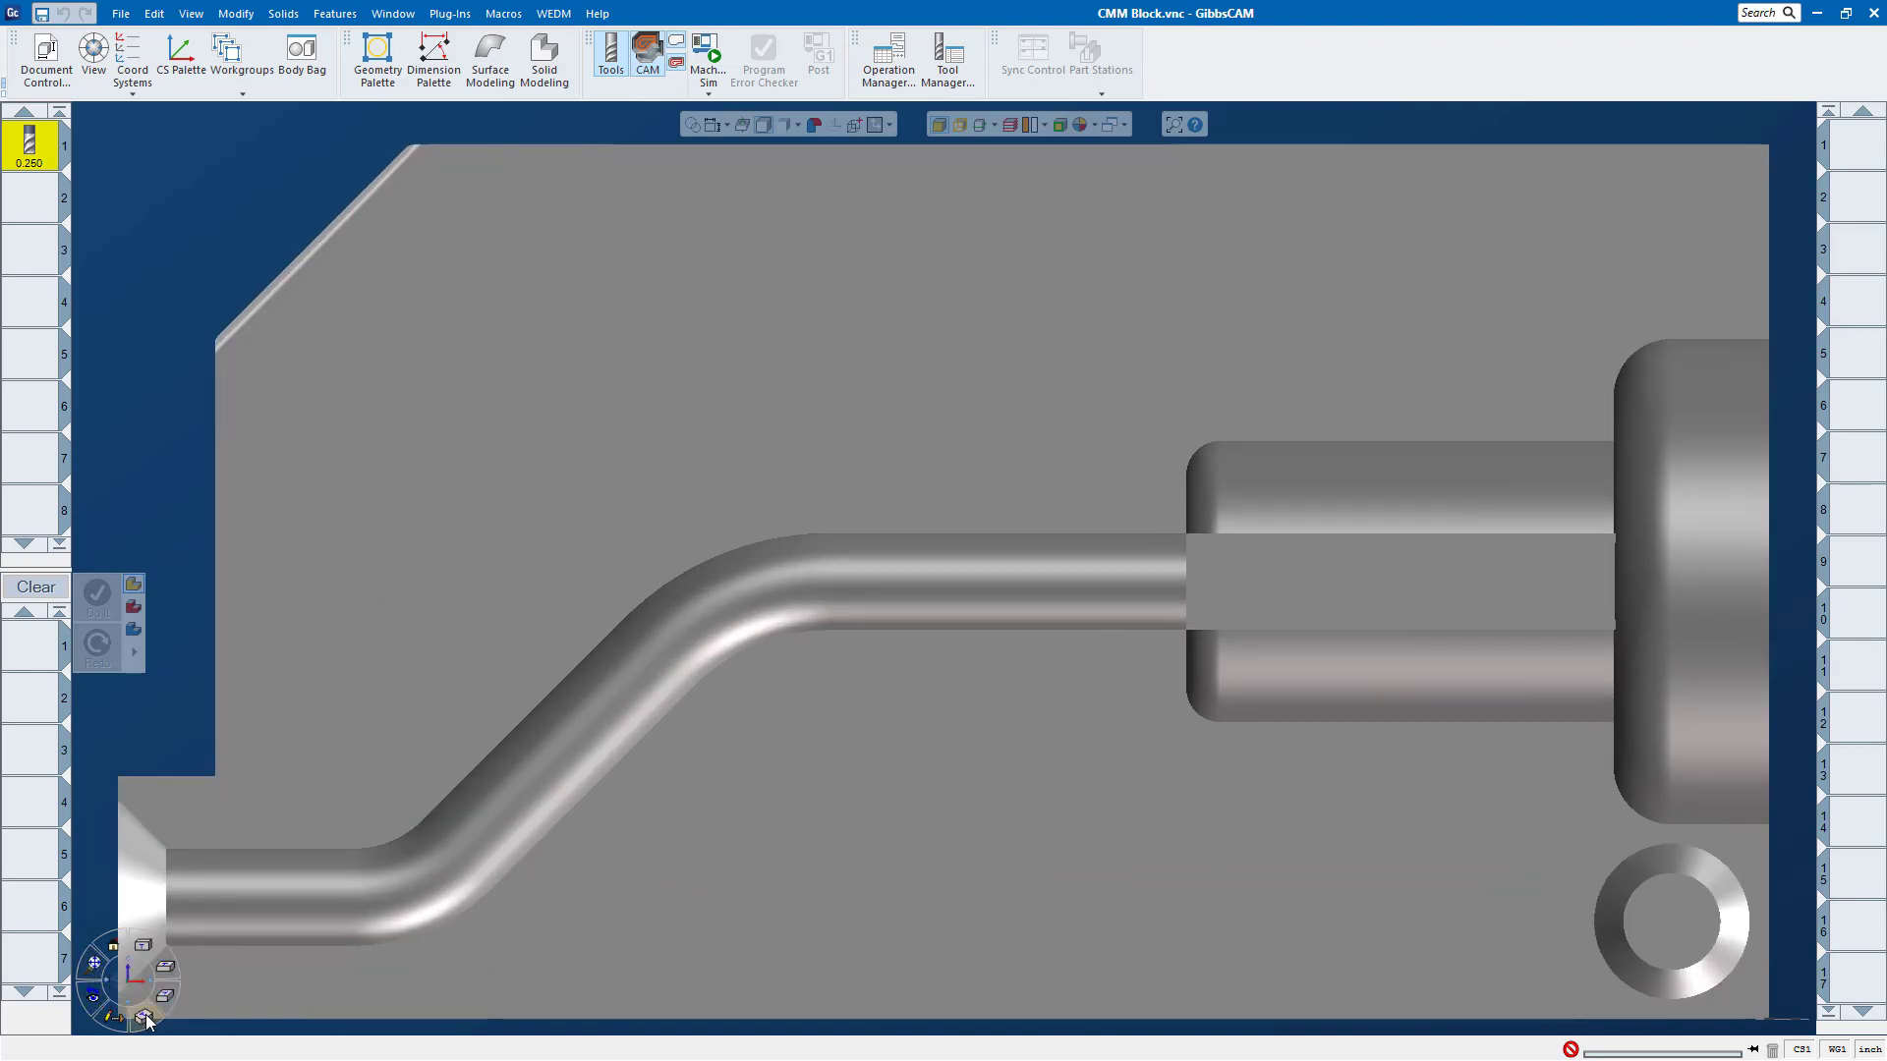
click(142, 1012)
click(94, 967)
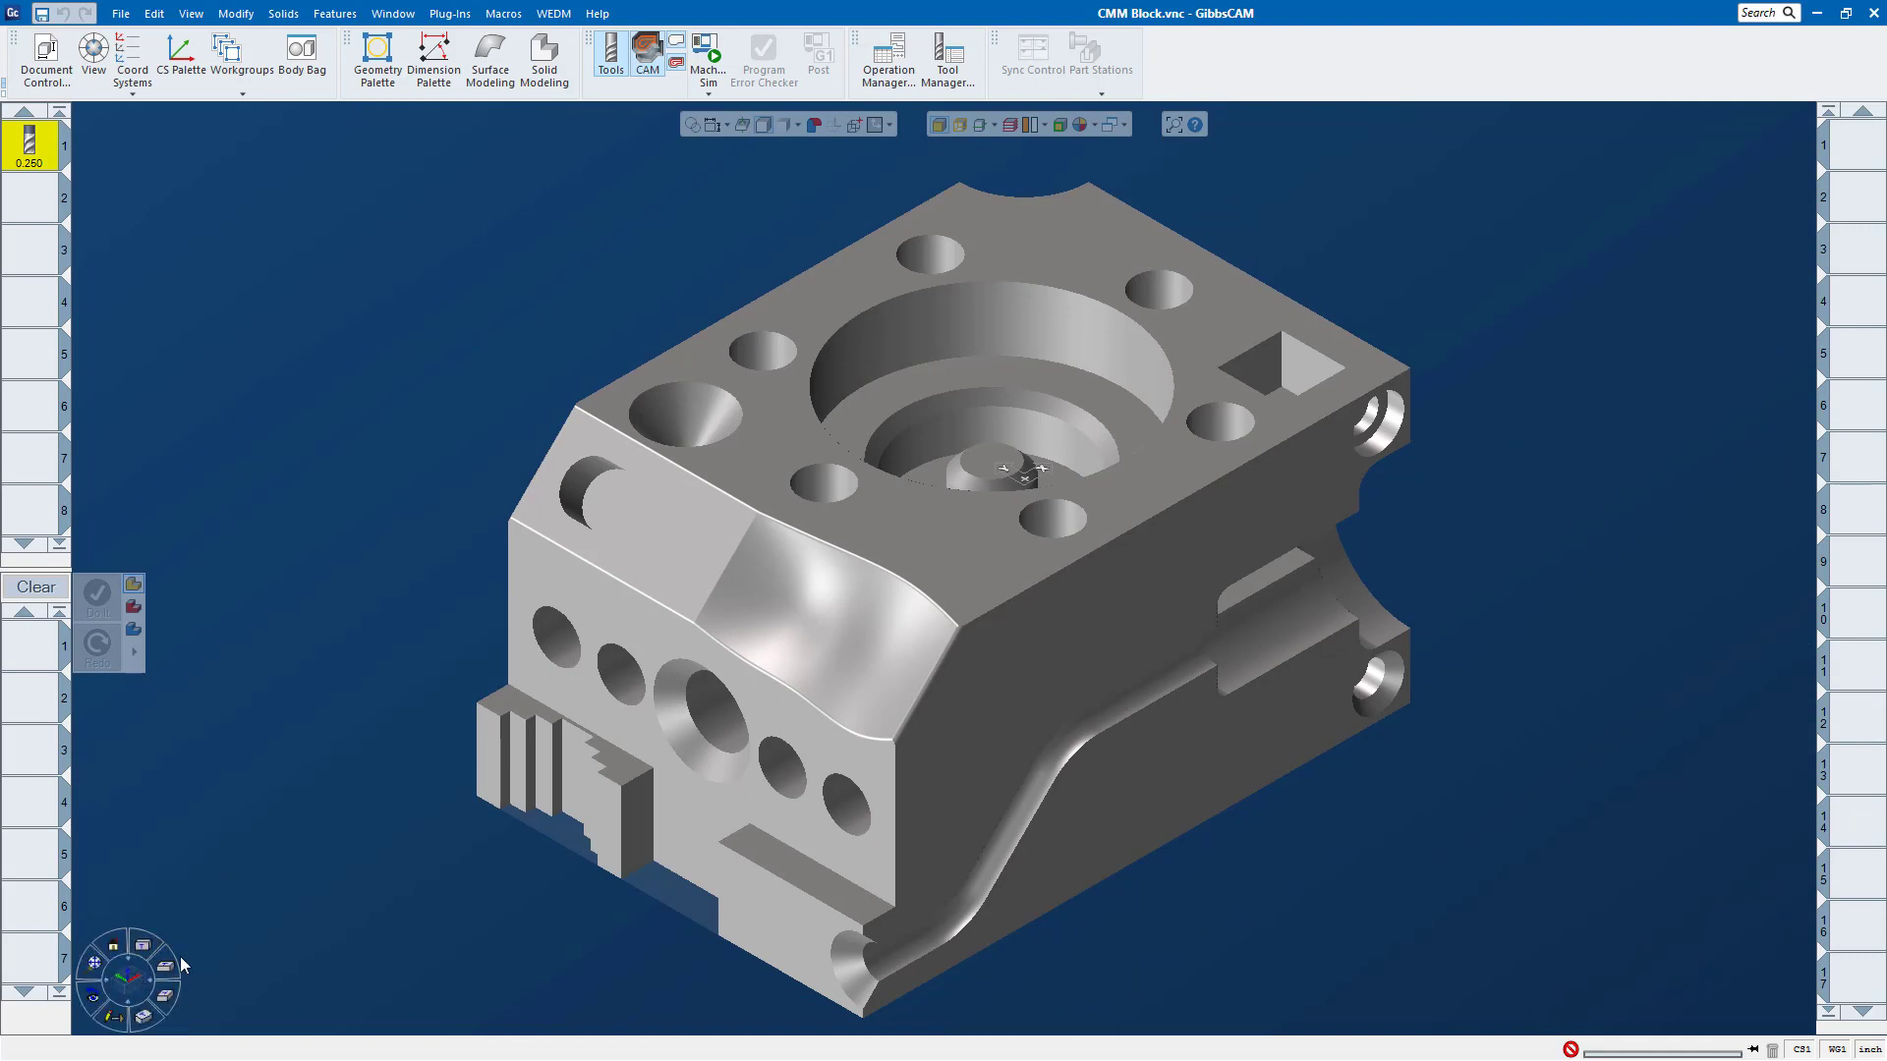
click(92, 54)
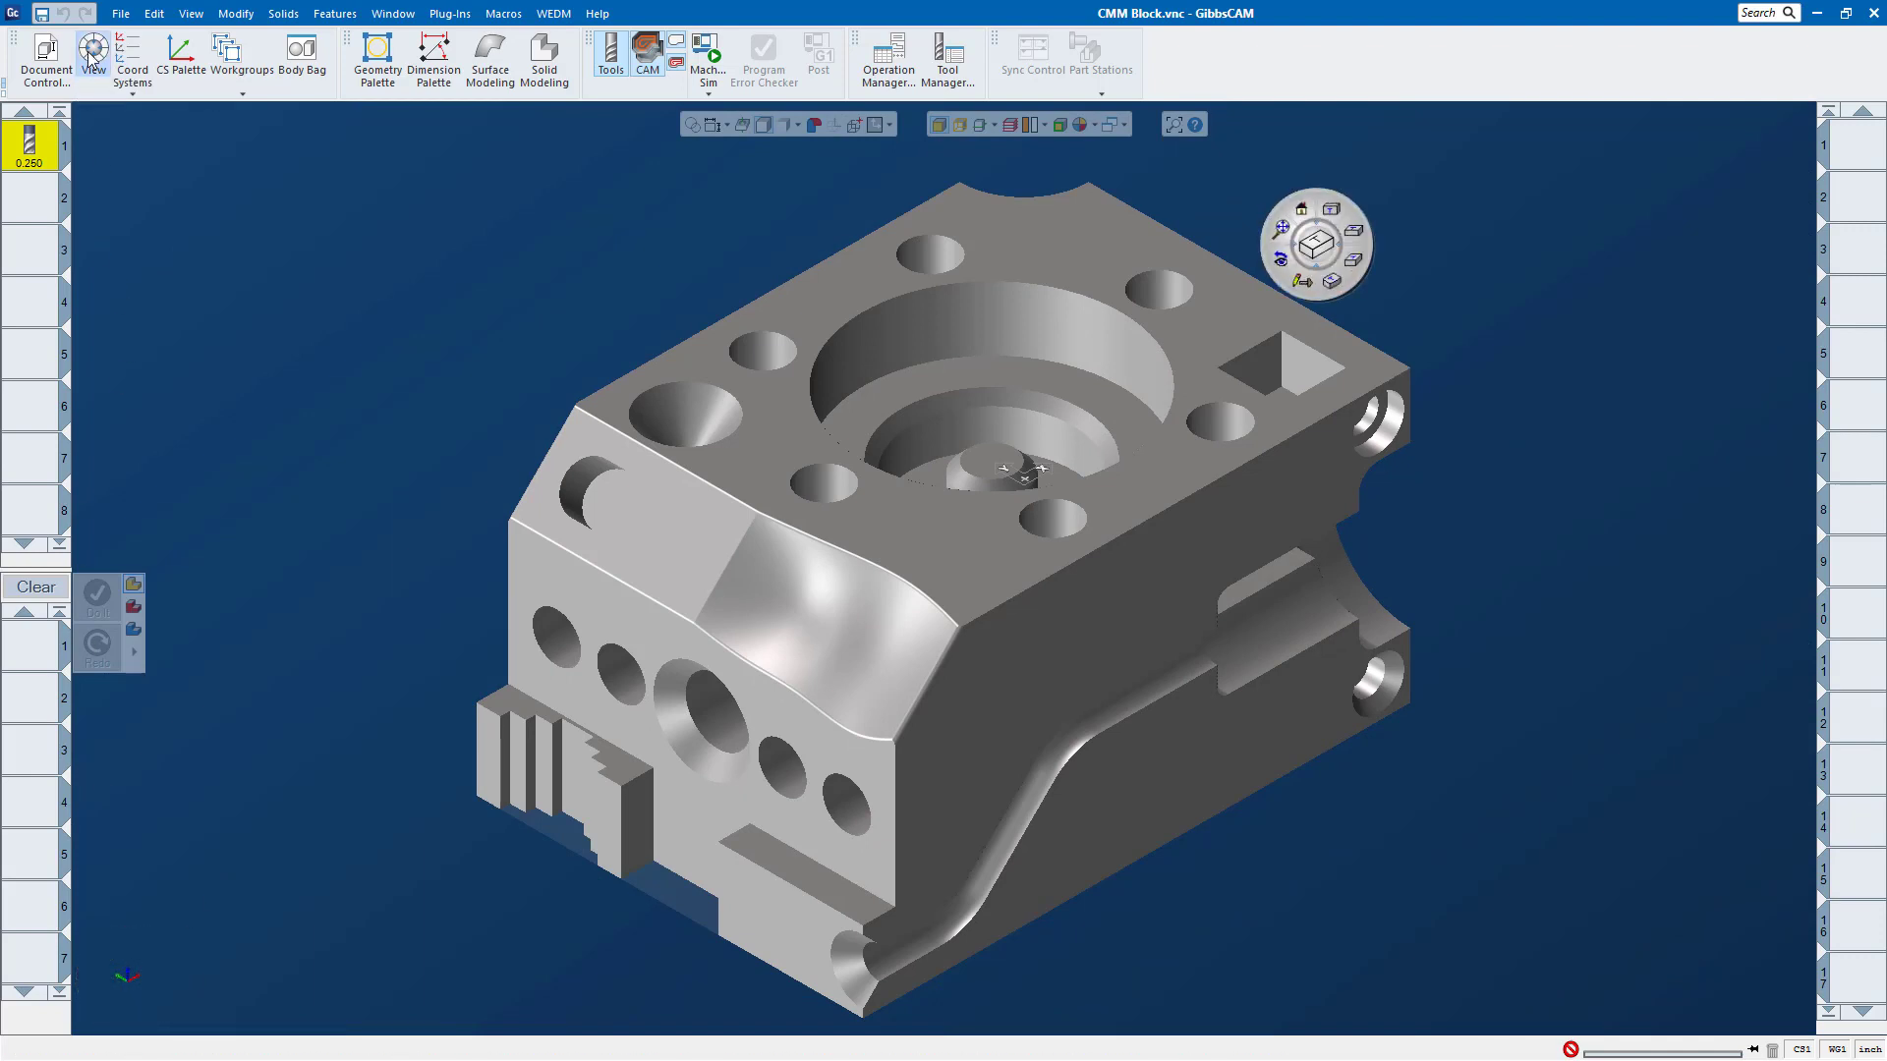
click(91, 54)
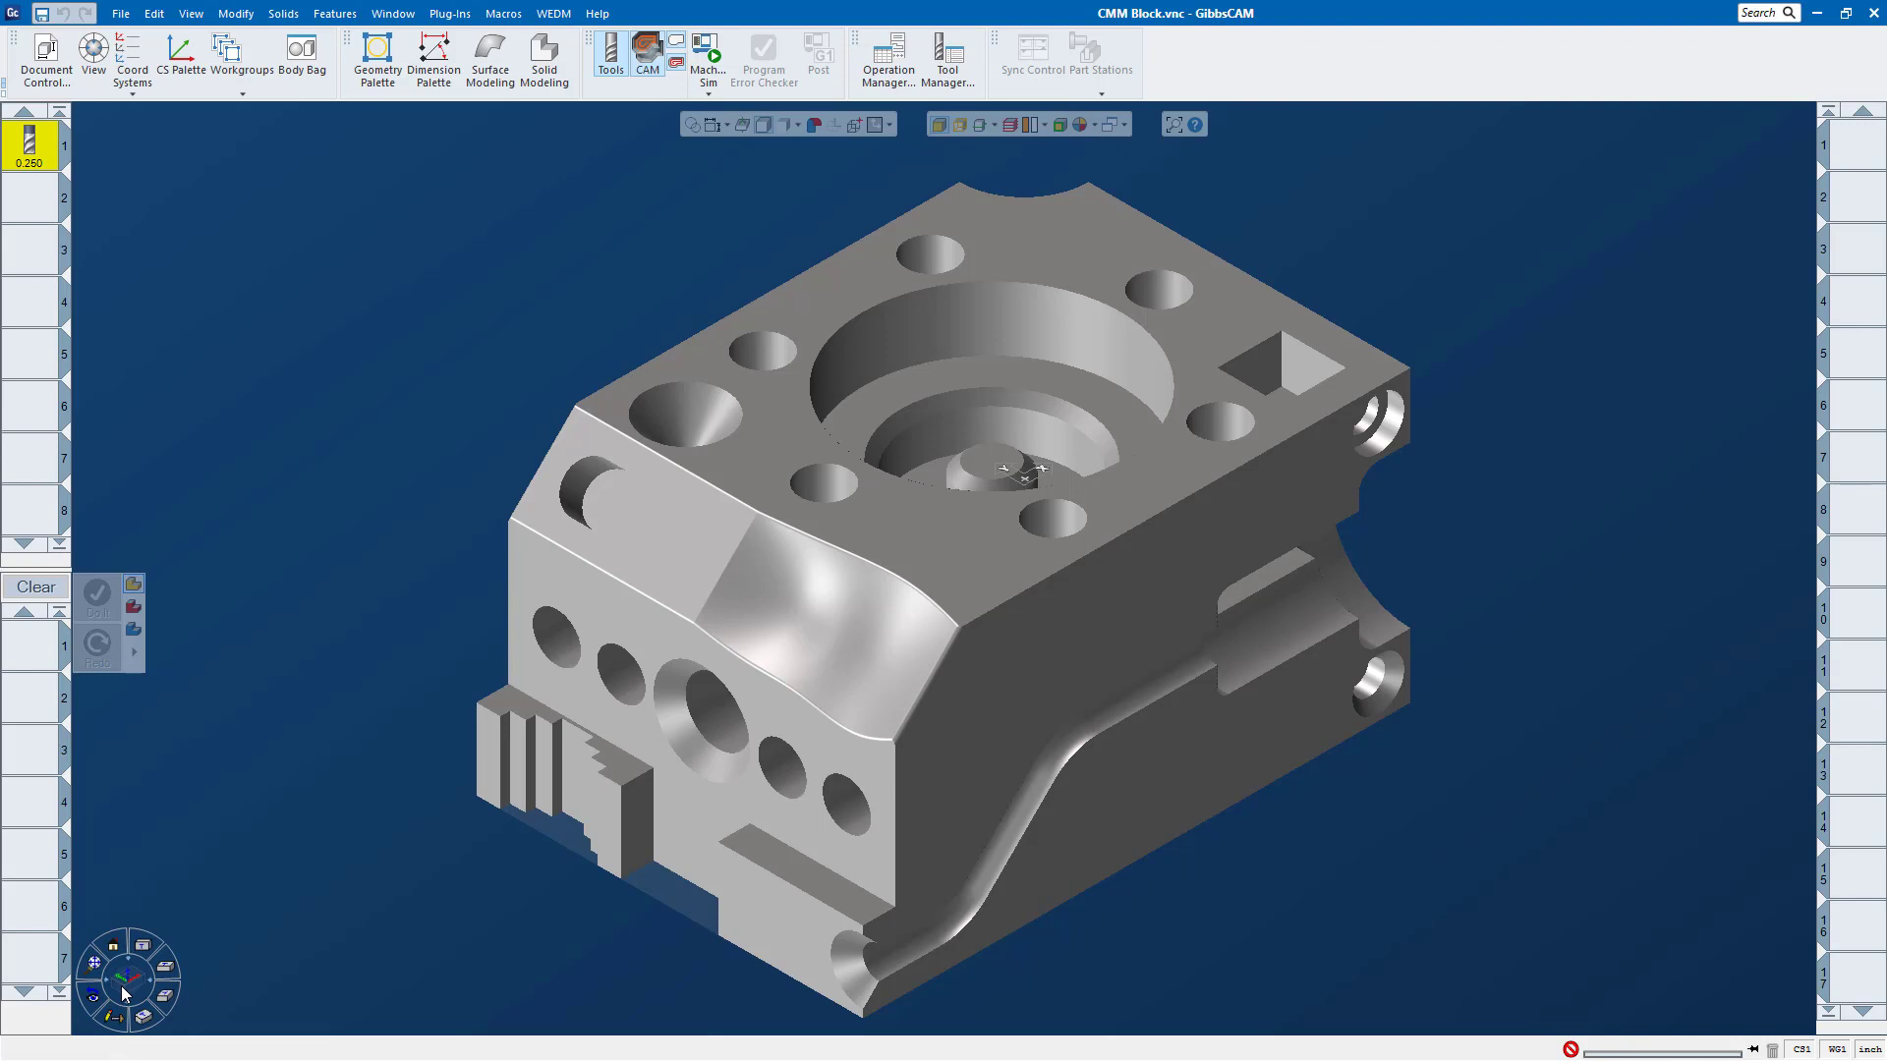
Step: Rotate the block freely with the axis triad's trackball and return it to the isometric view
click(125, 994)
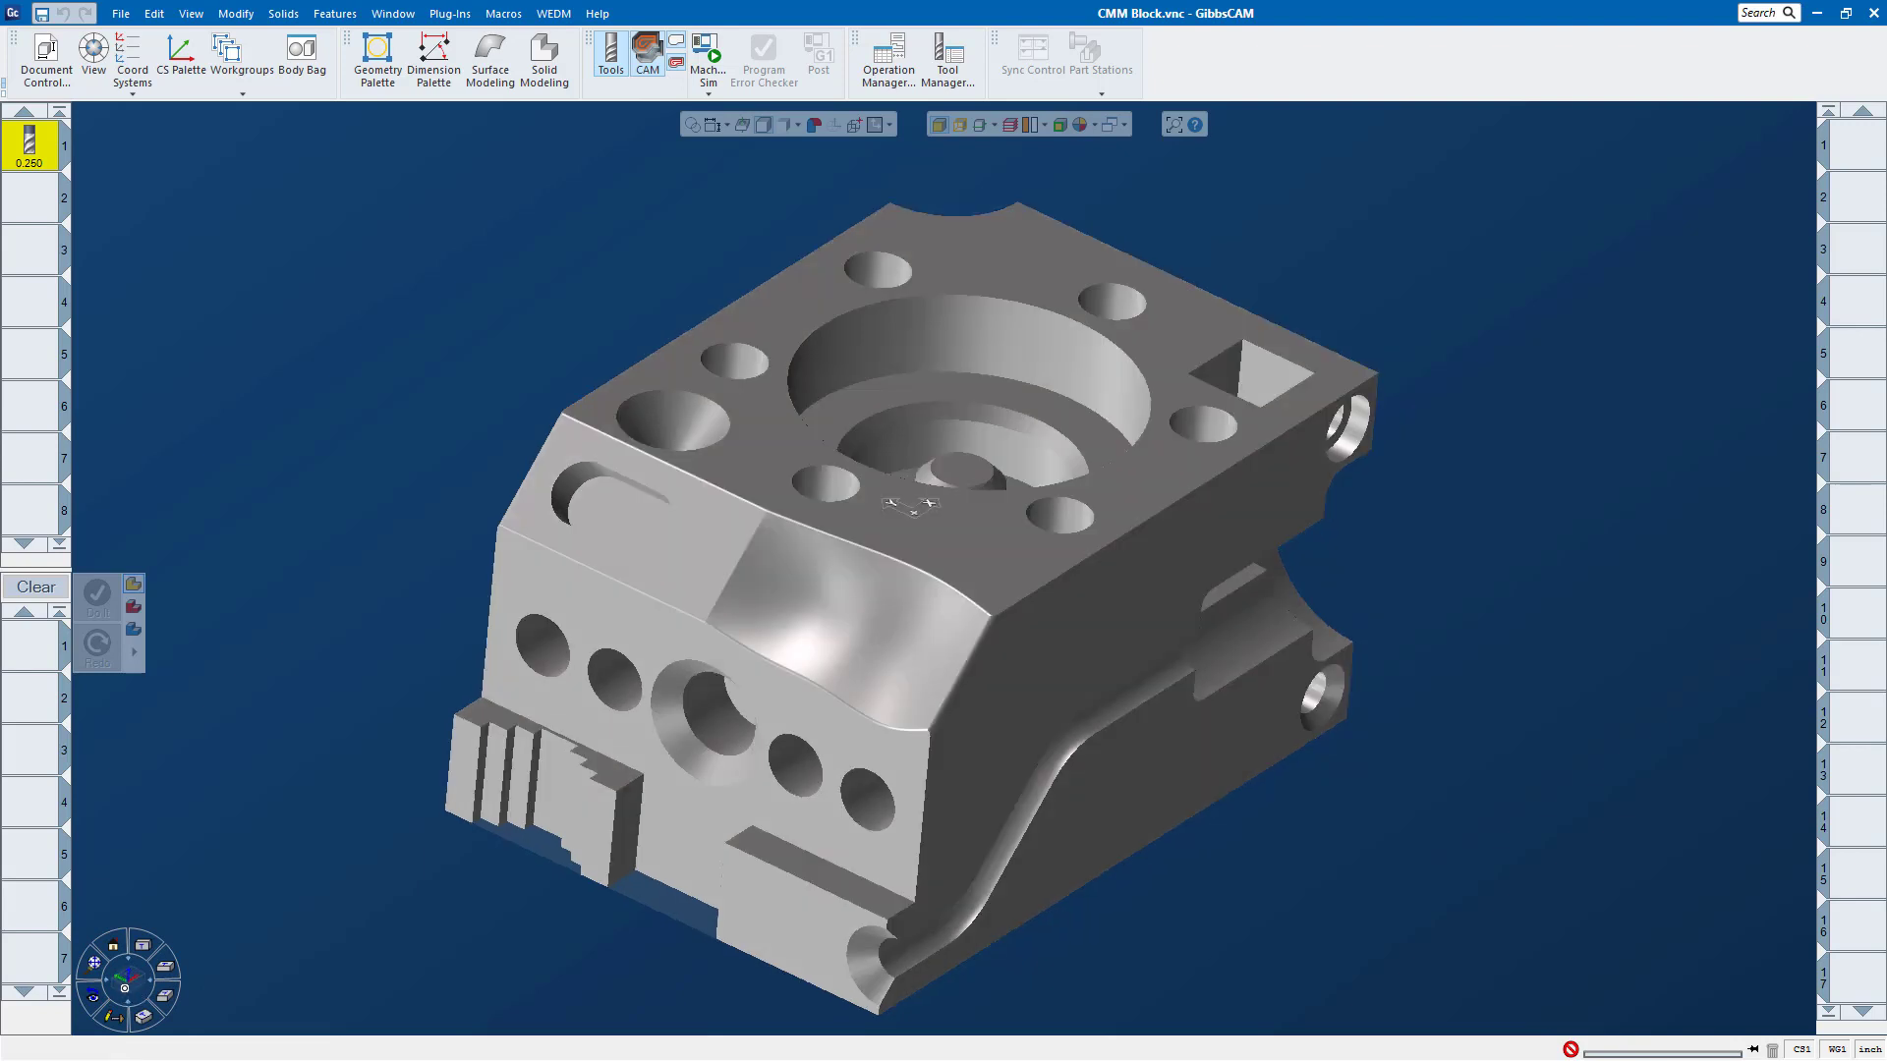
click(125, 989)
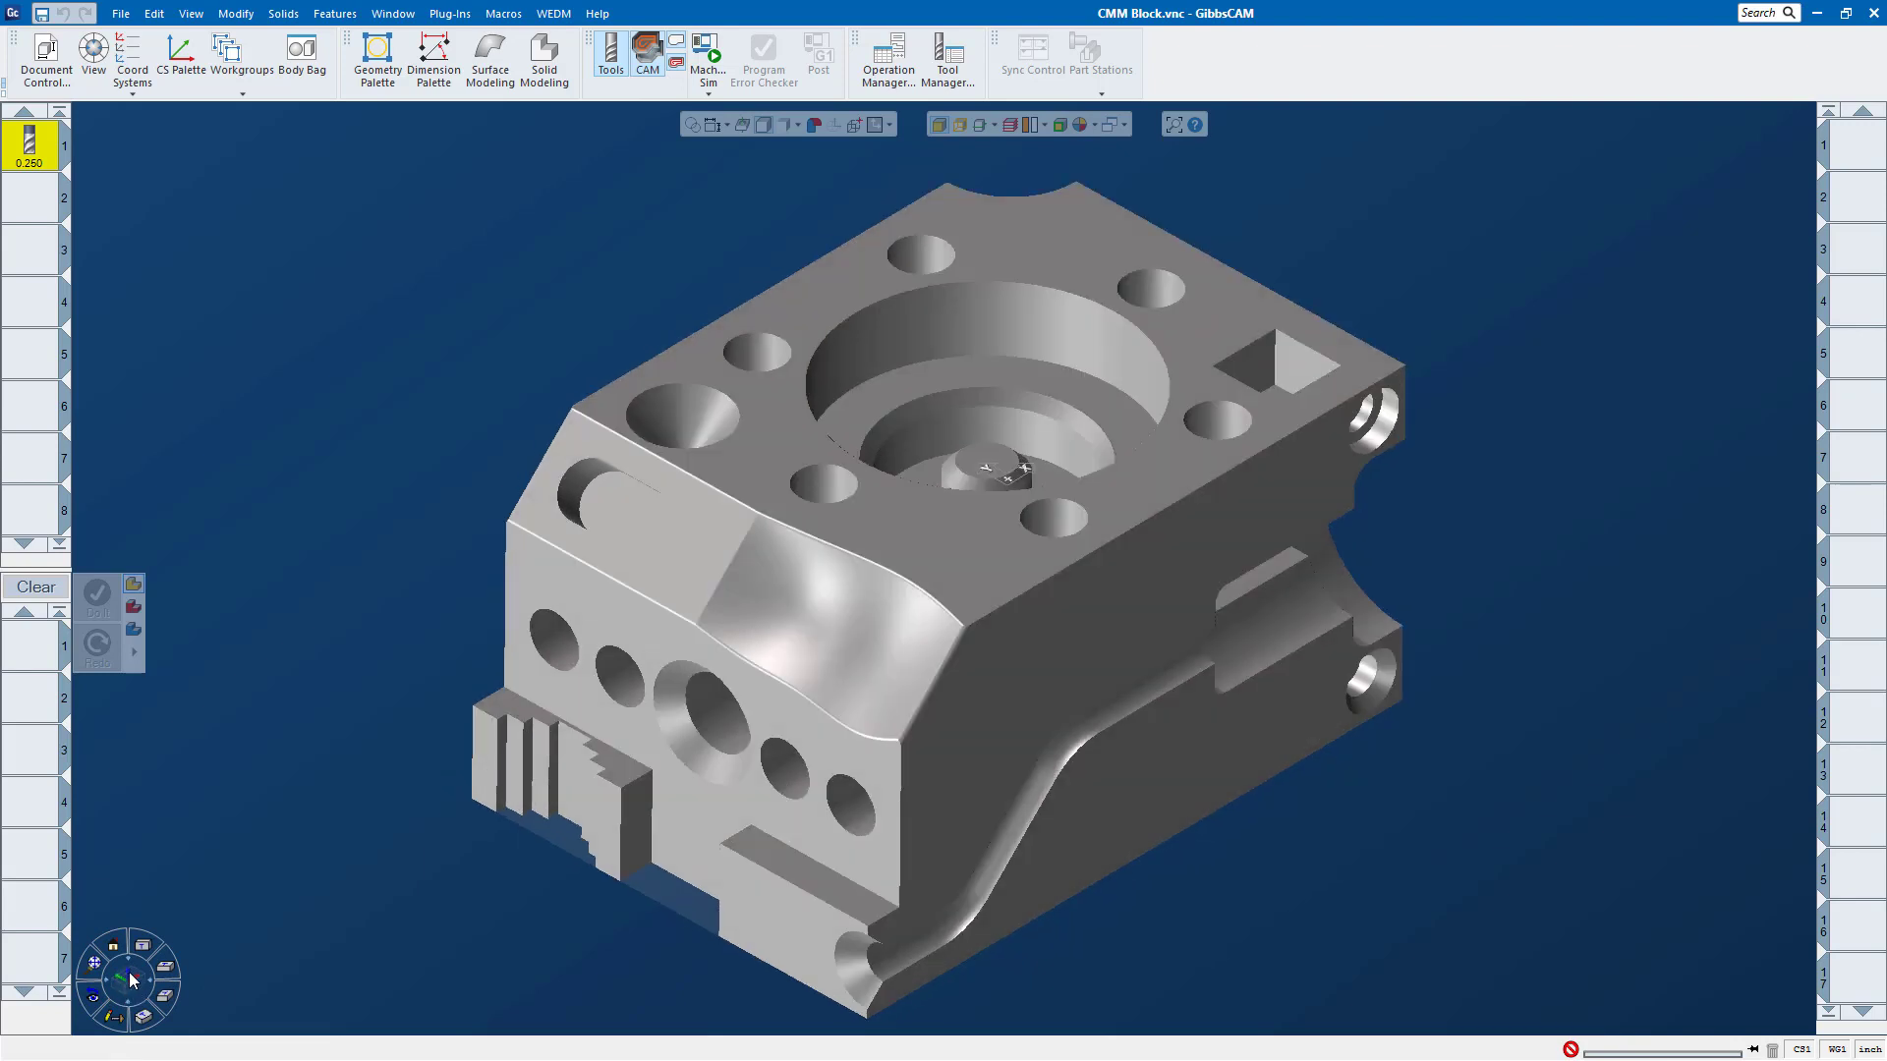
click(149, 1020)
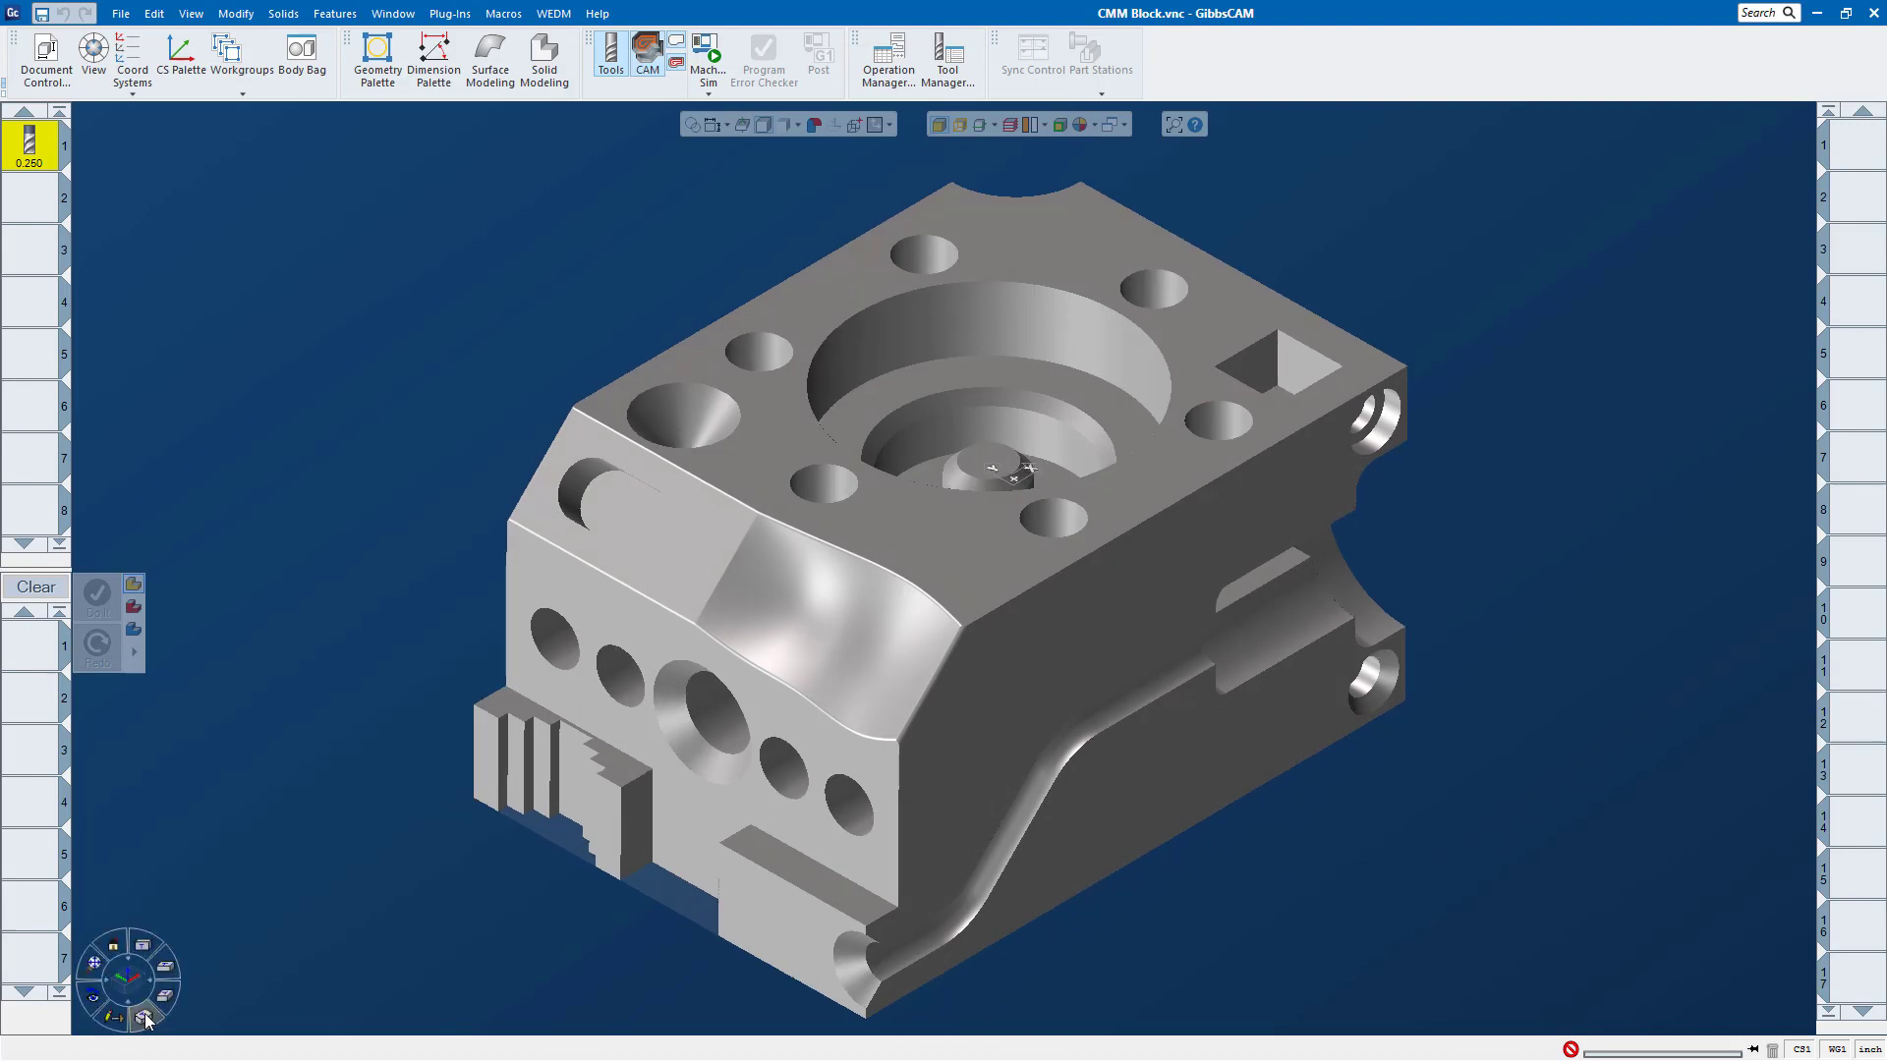
Step: Add a Roughing process to the first process slot and preview the existing rough pocket endmill
double_click(32, 652)
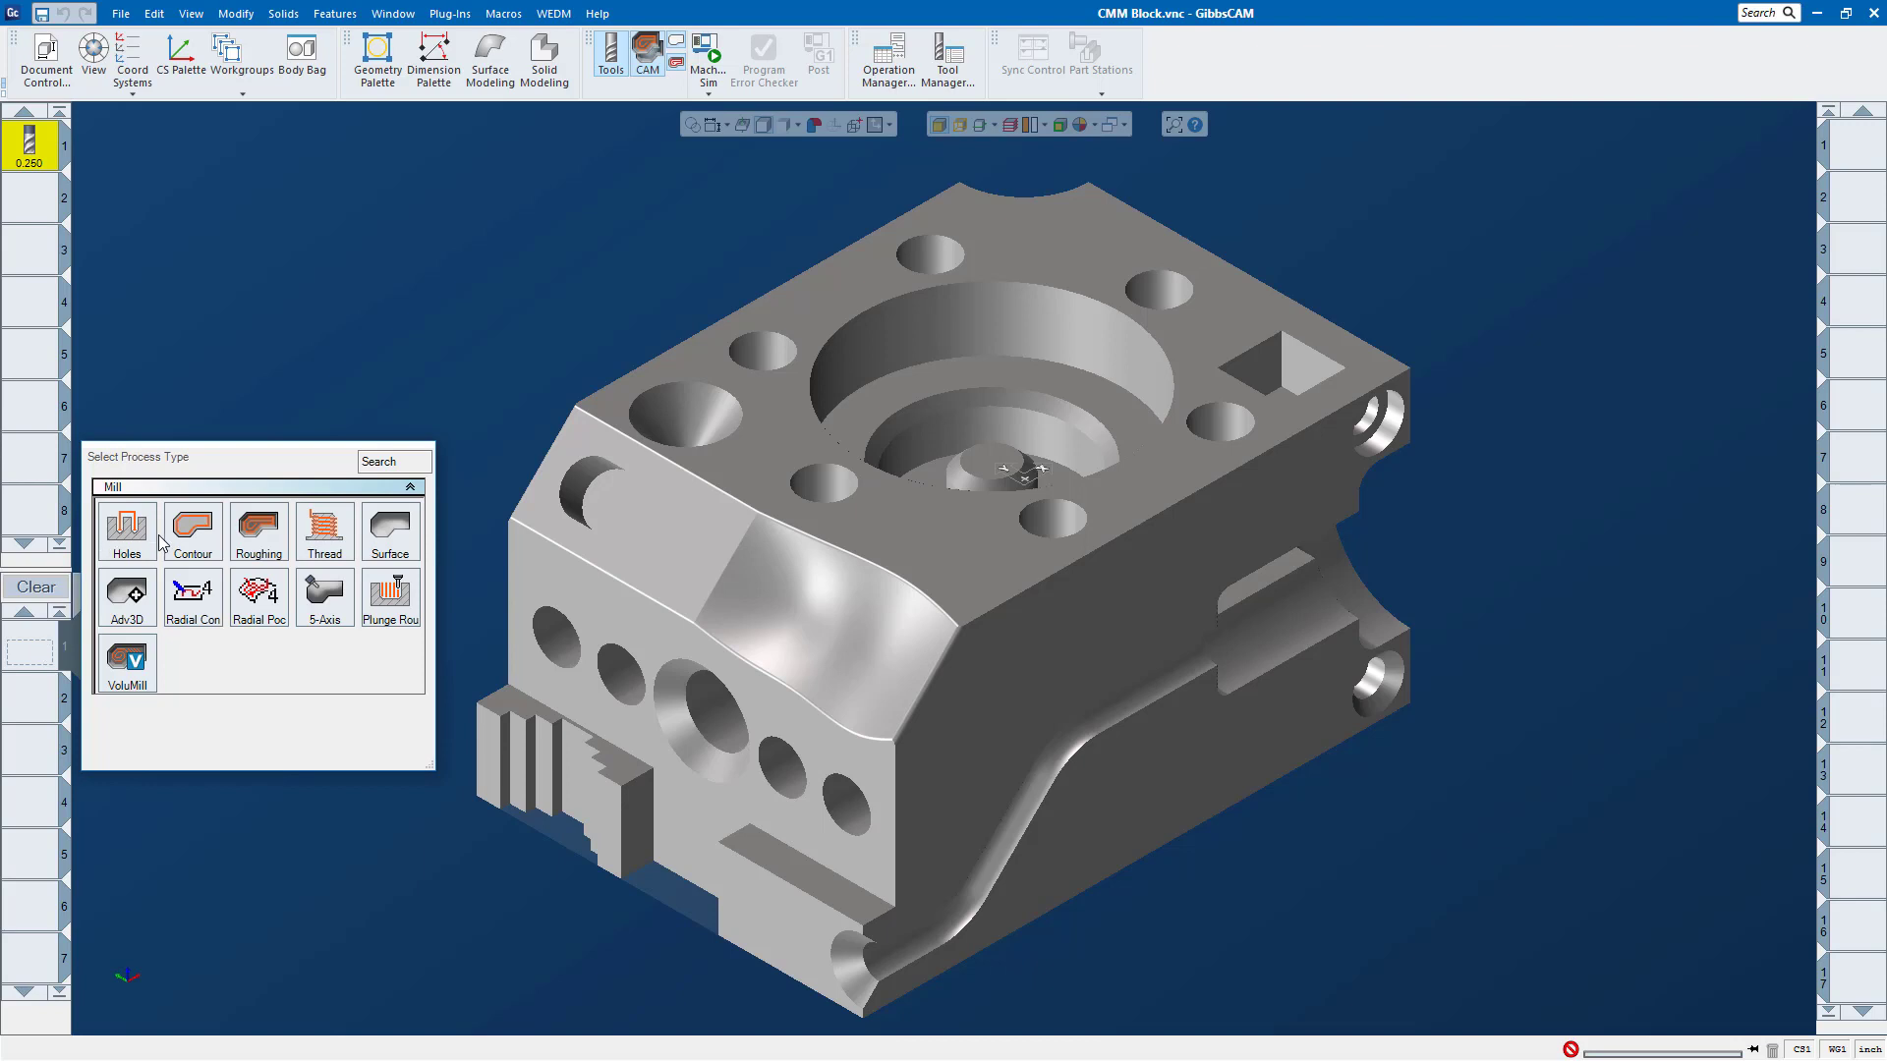
click(267, 551)
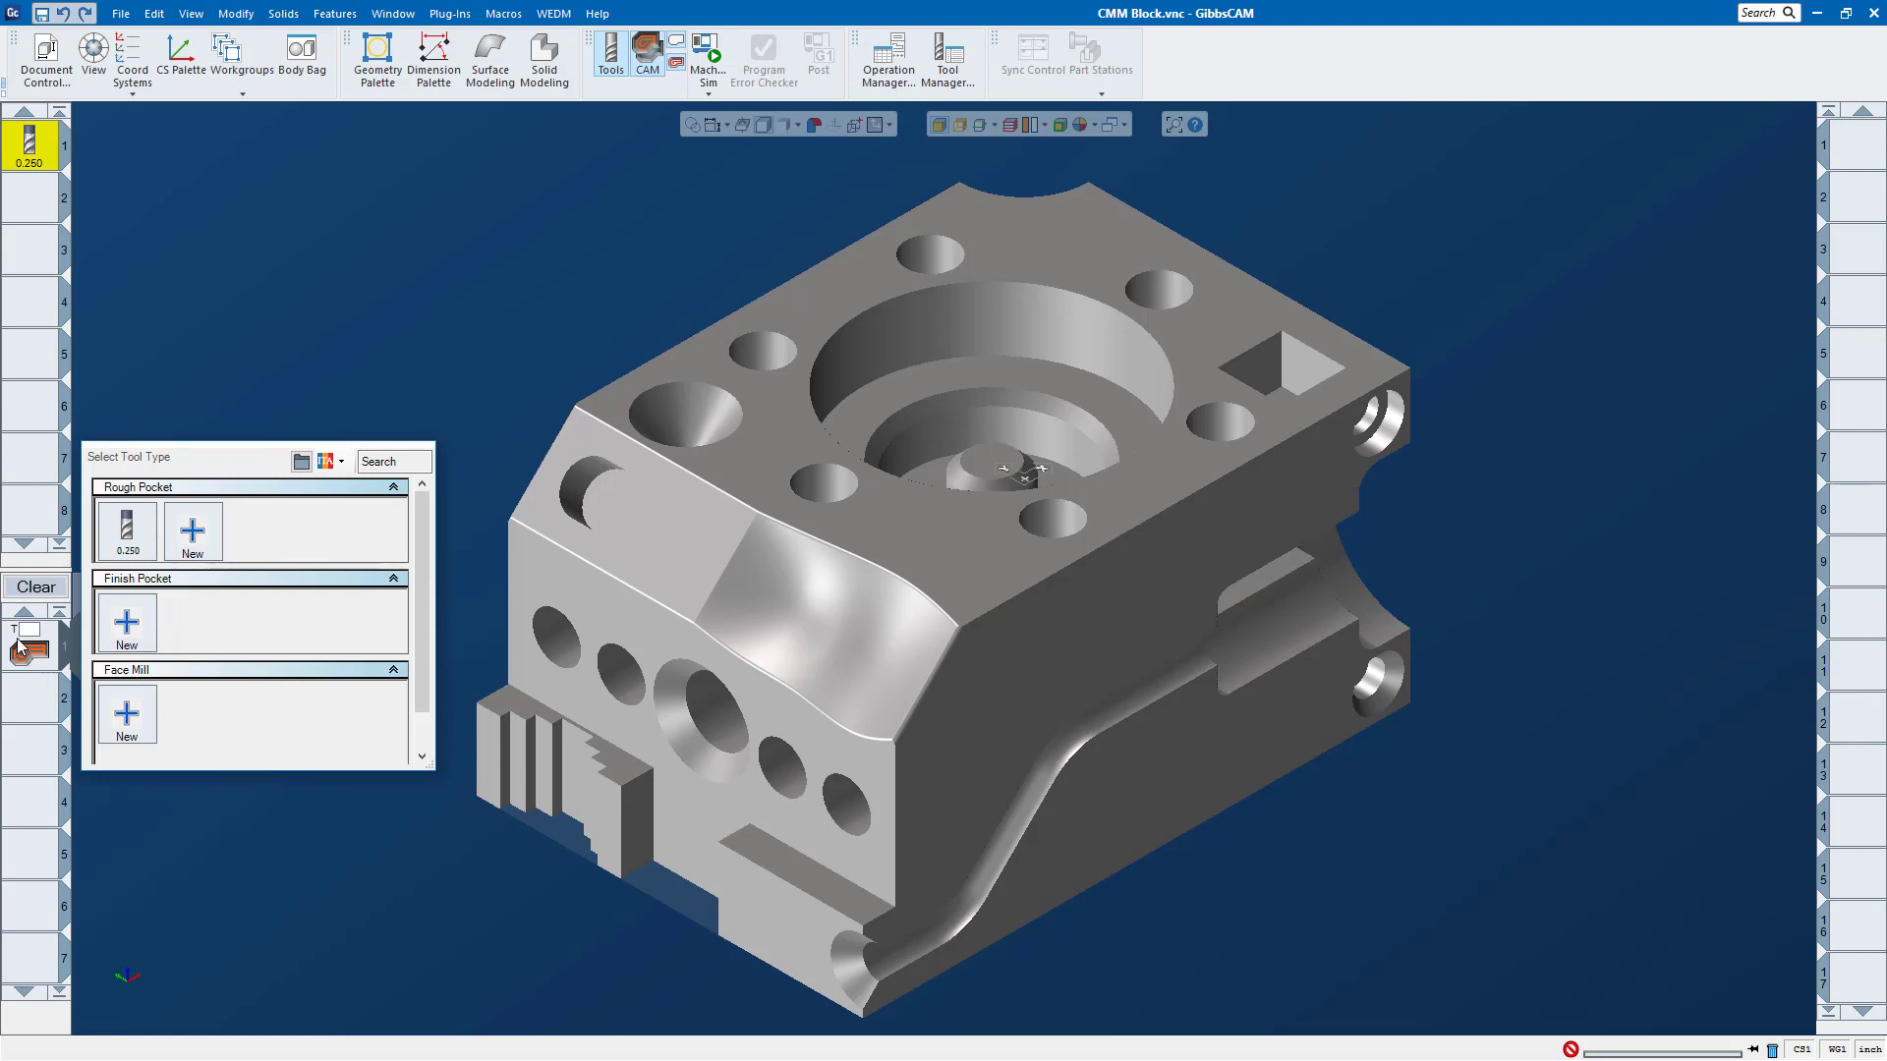
mouse_move(136, 551)
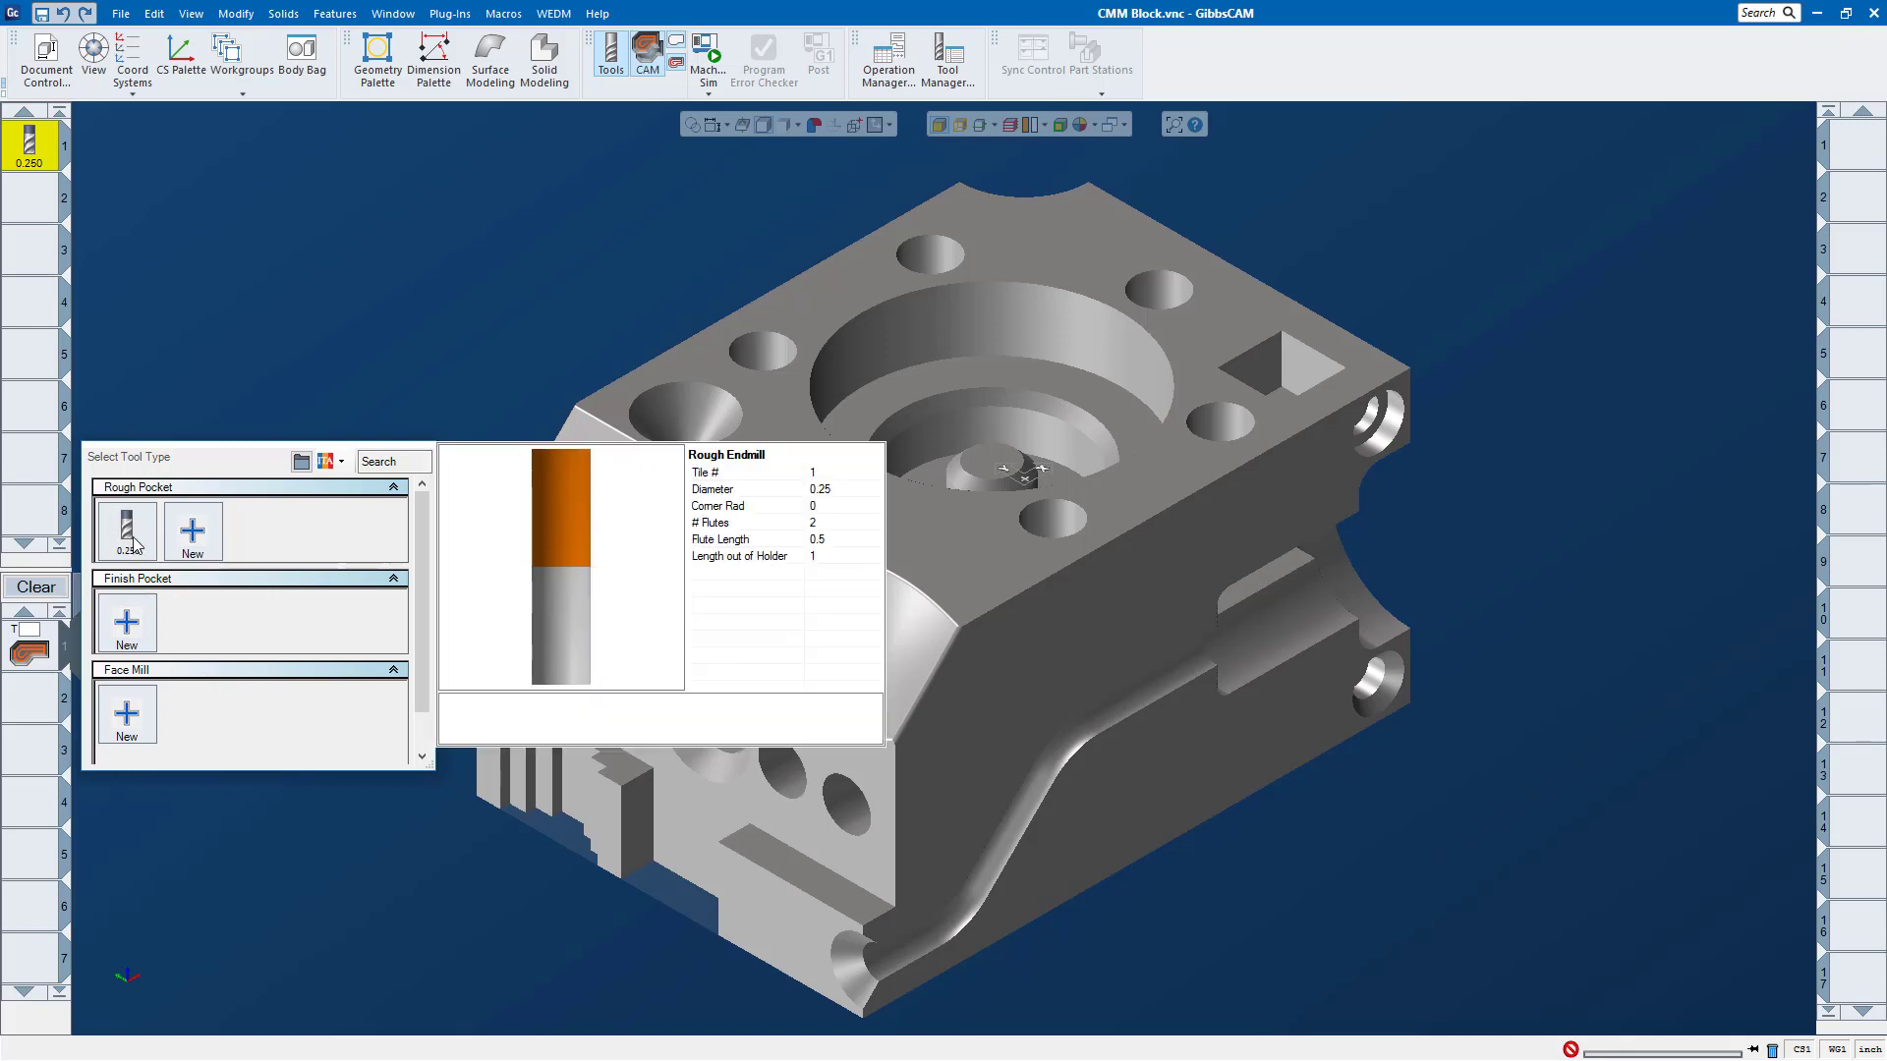
Step: Create a new rough pocket endmill for the Roughing process with a diameter of 0.125 inch
click(193, 533)
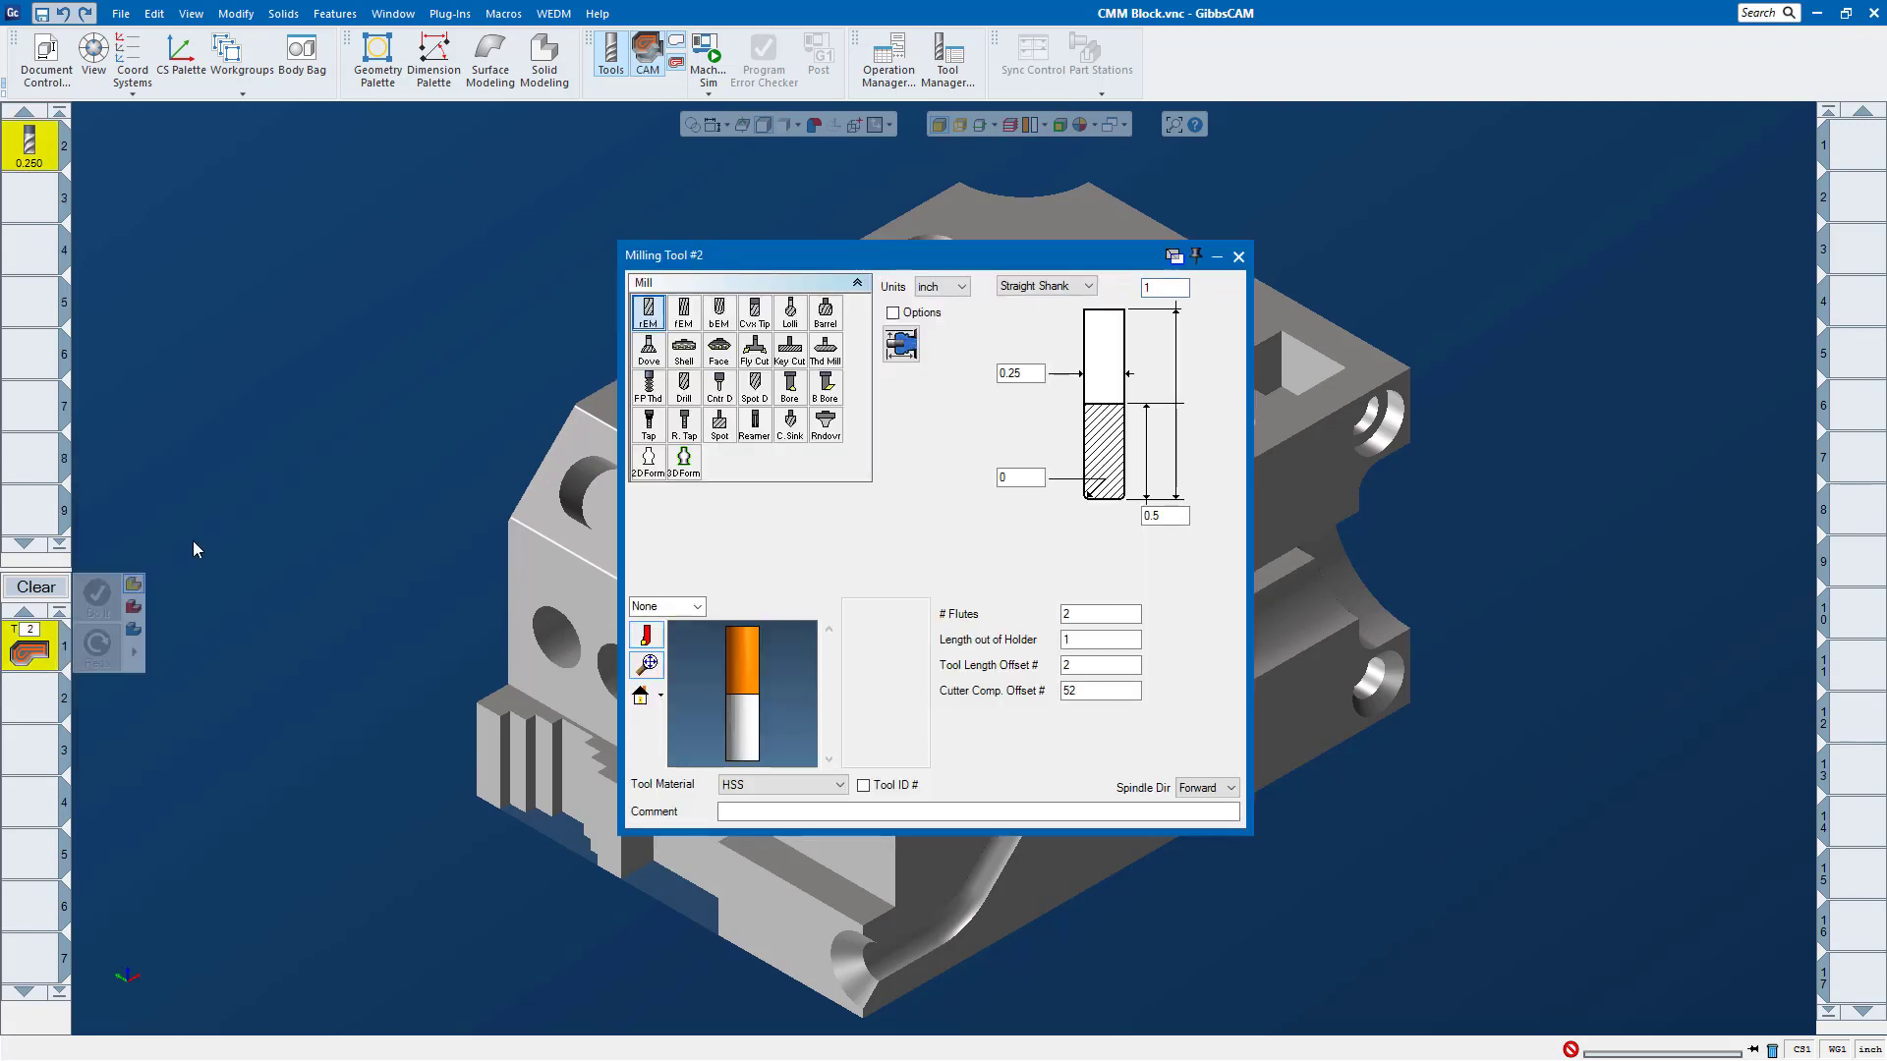
double_click(1011, 374)
text(0.125)
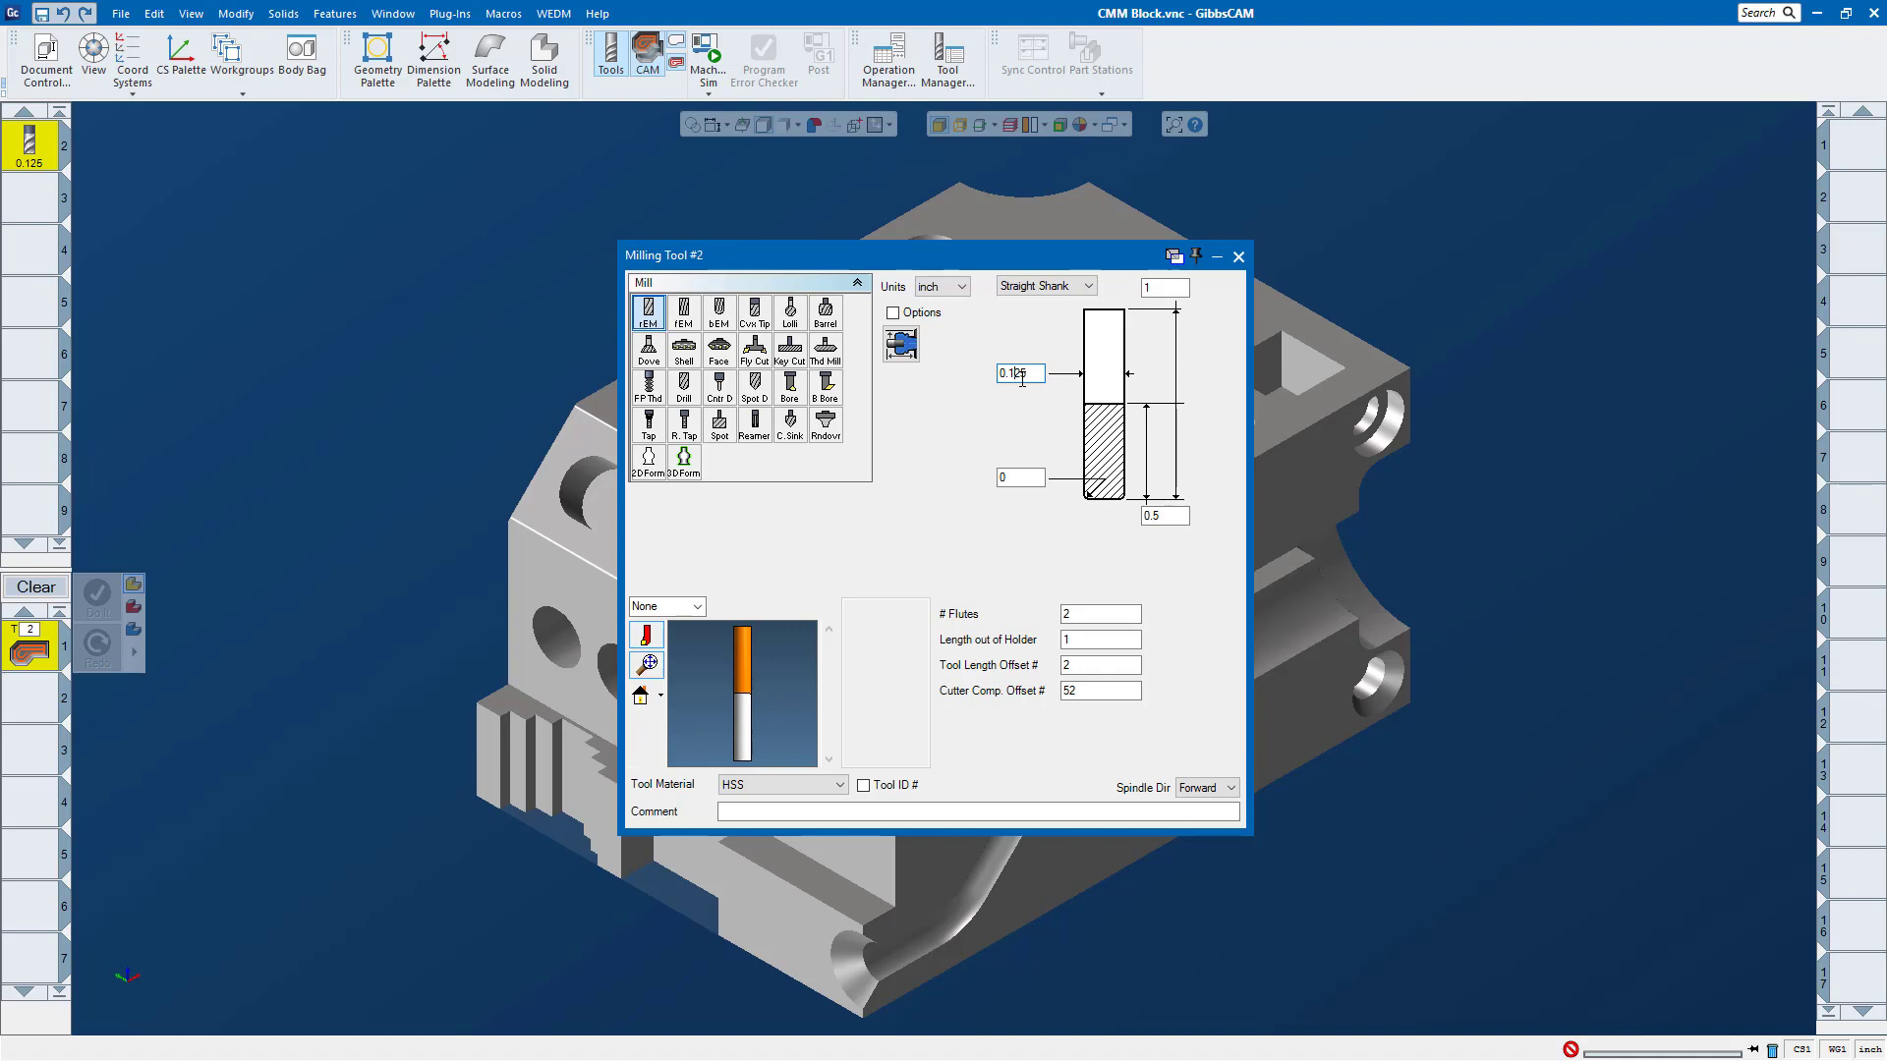
click(1238, 256)
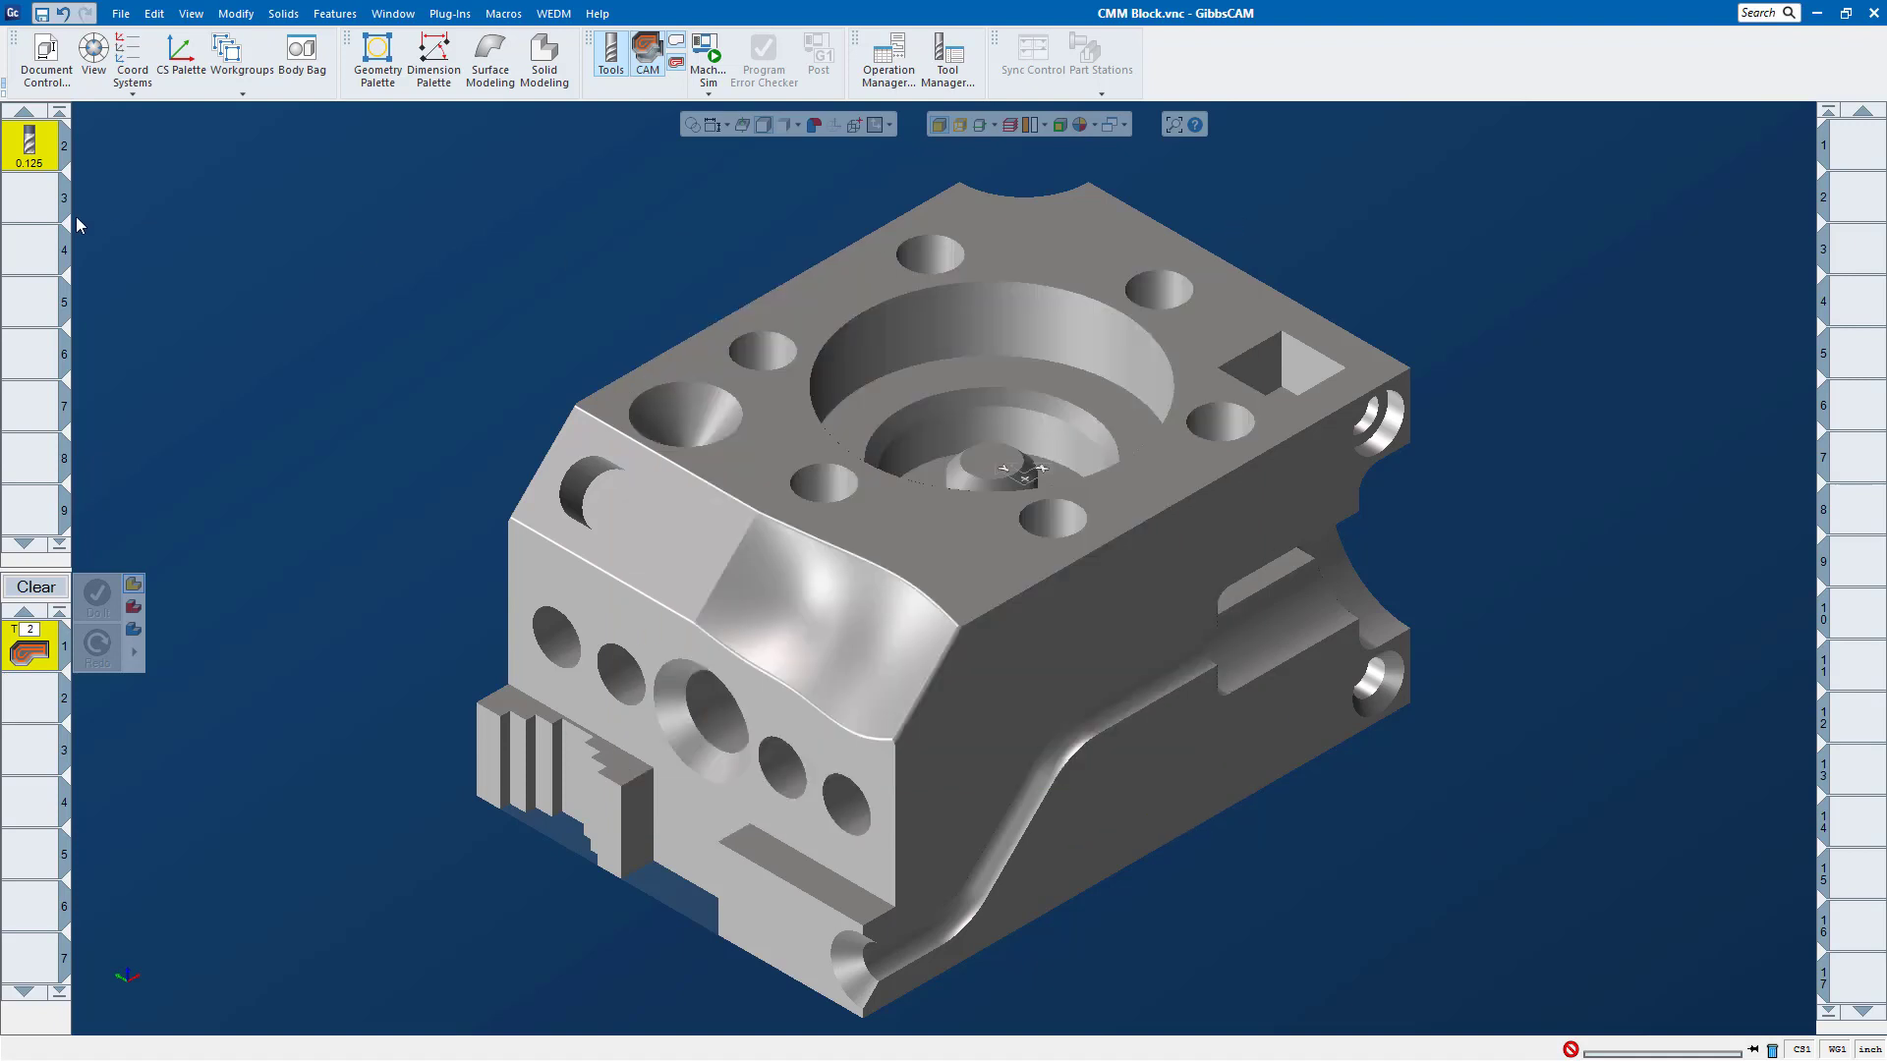
scroll(32, 241, up, 1)
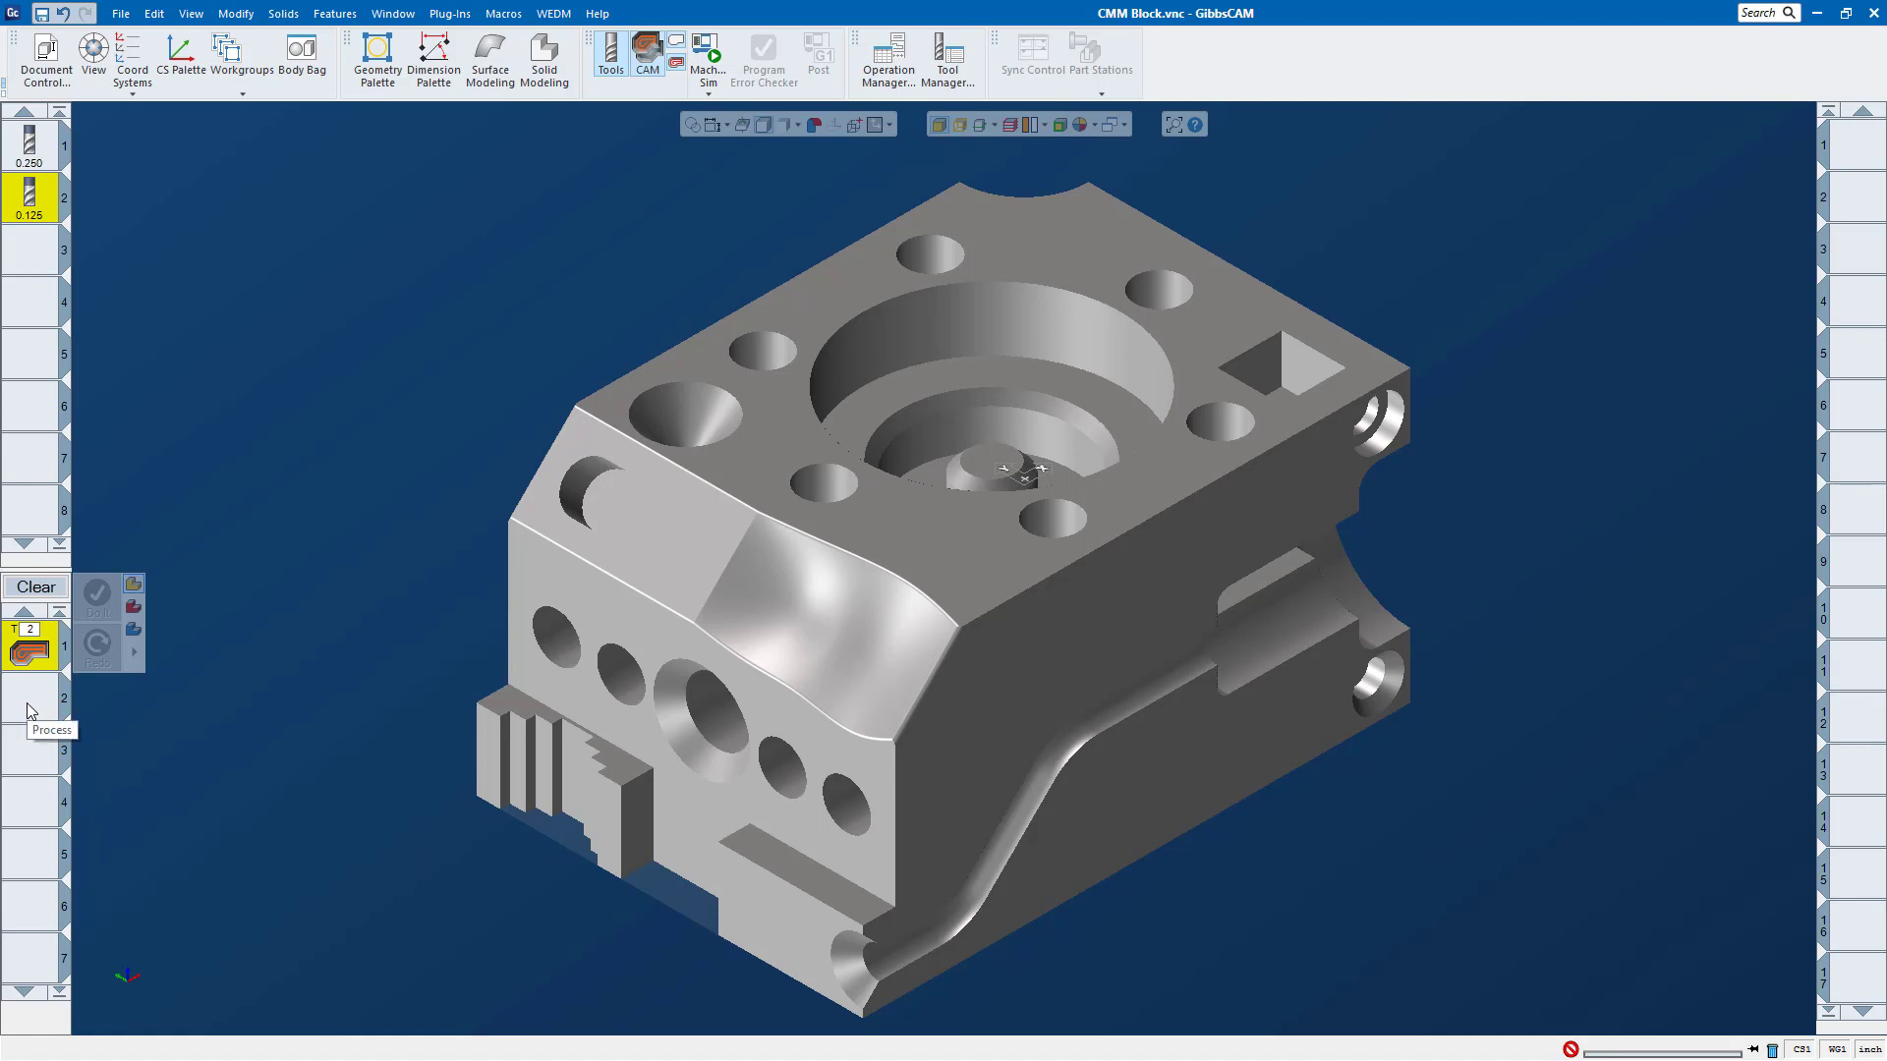
Step: Open the Roughing process and generate its toolpath on the ring-shaped floor of the large round pocket, keeping the default settings
double_click(23, 652)
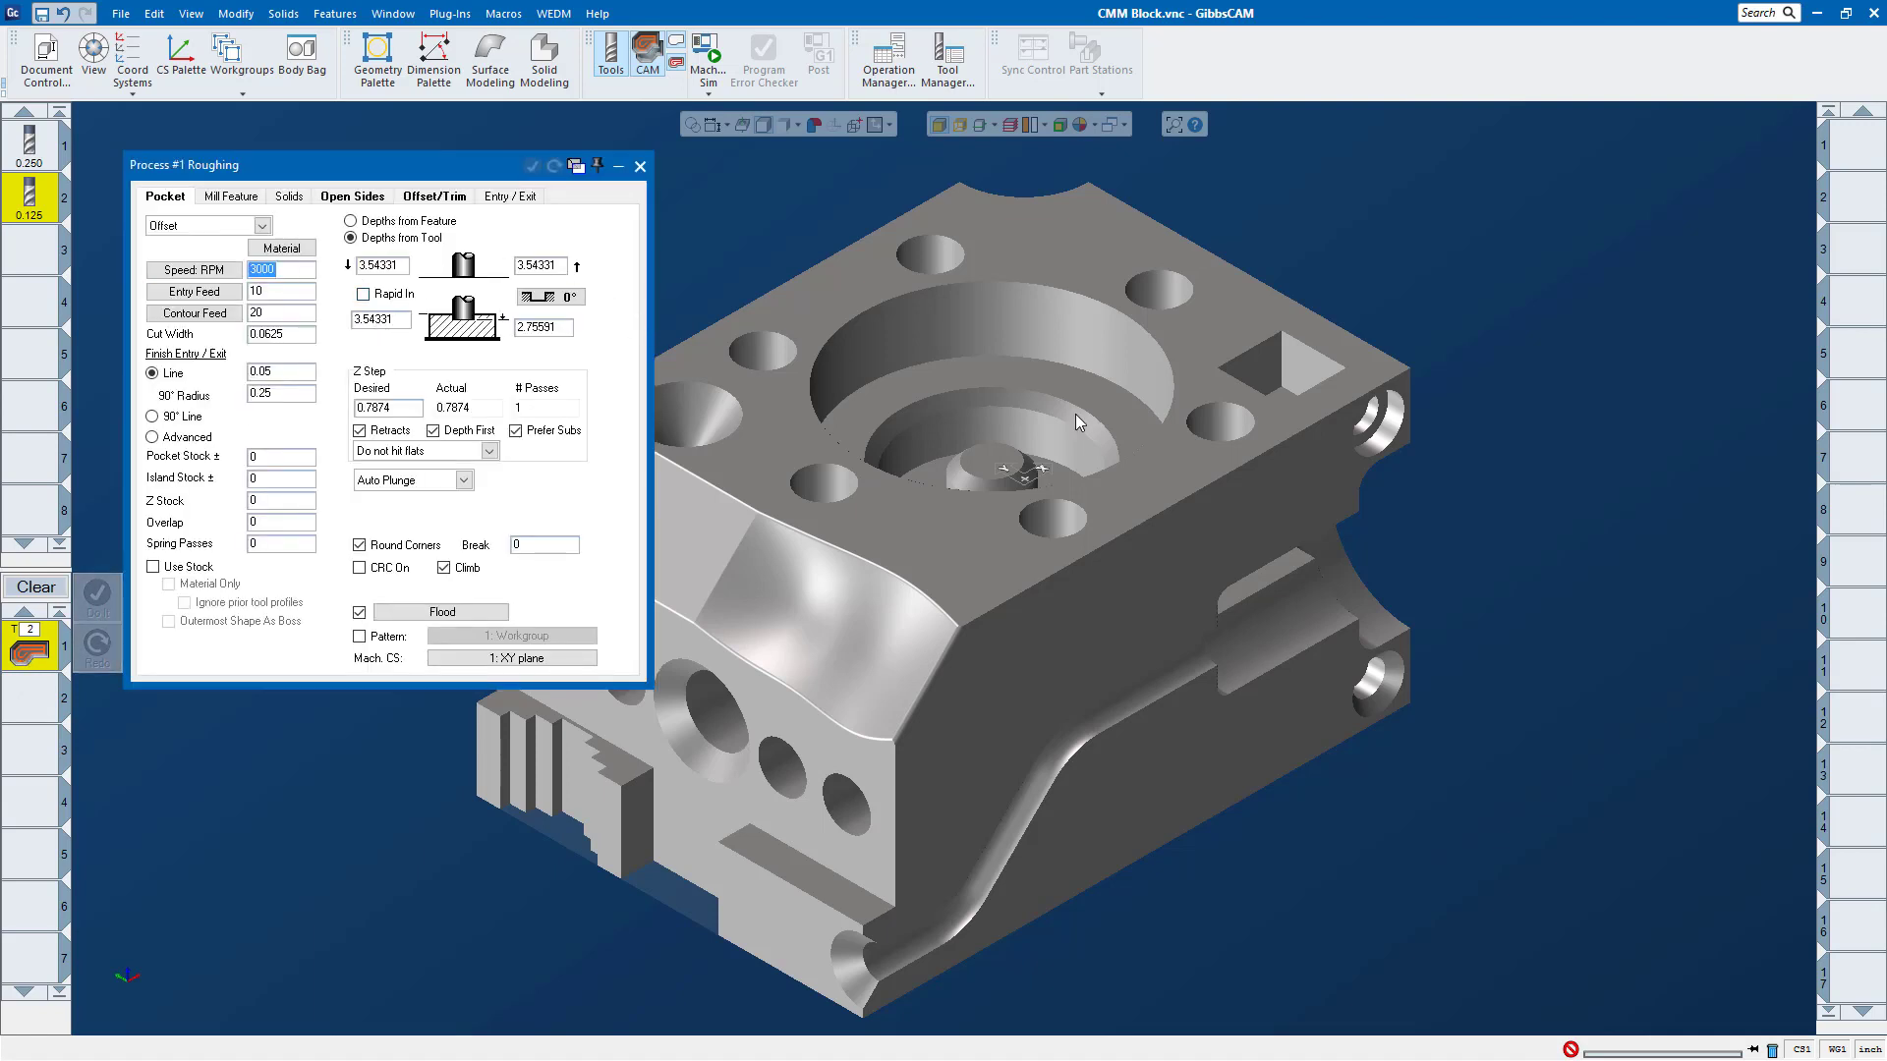
click(971, 389)
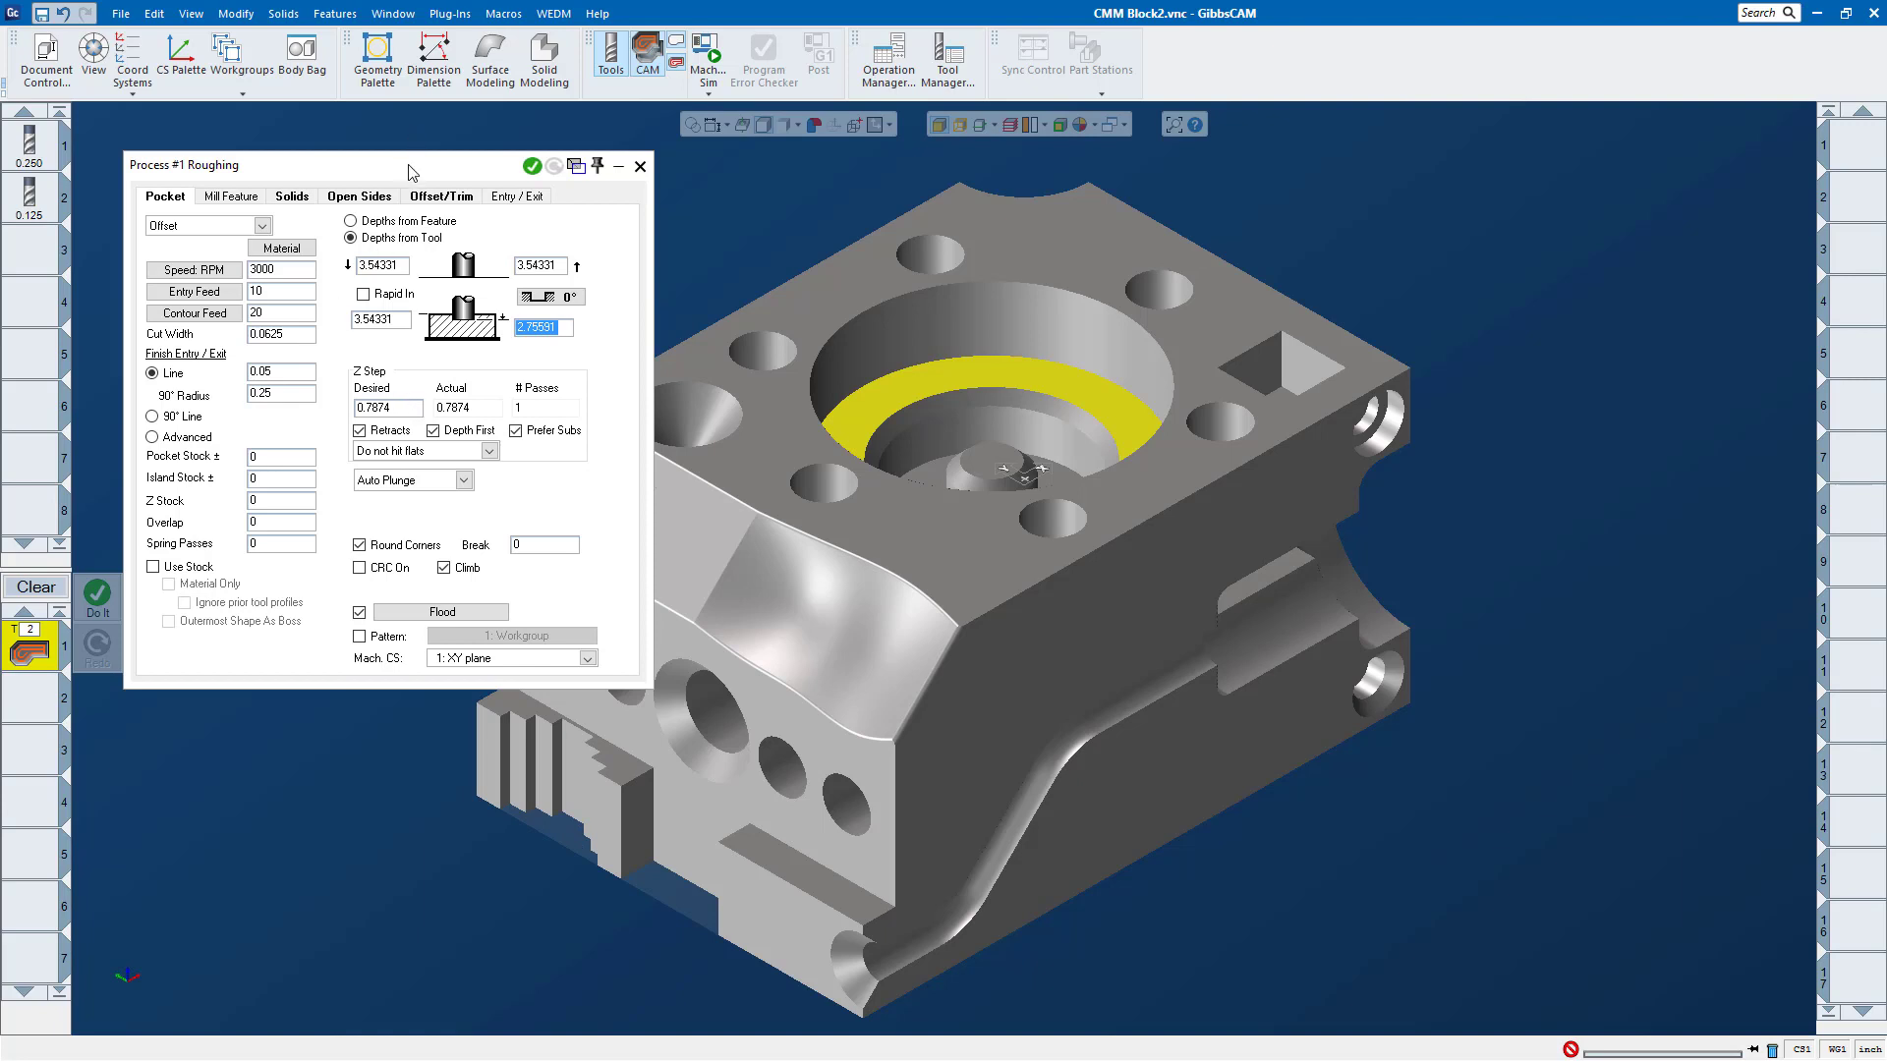
drag(409, 174, 473, 181)
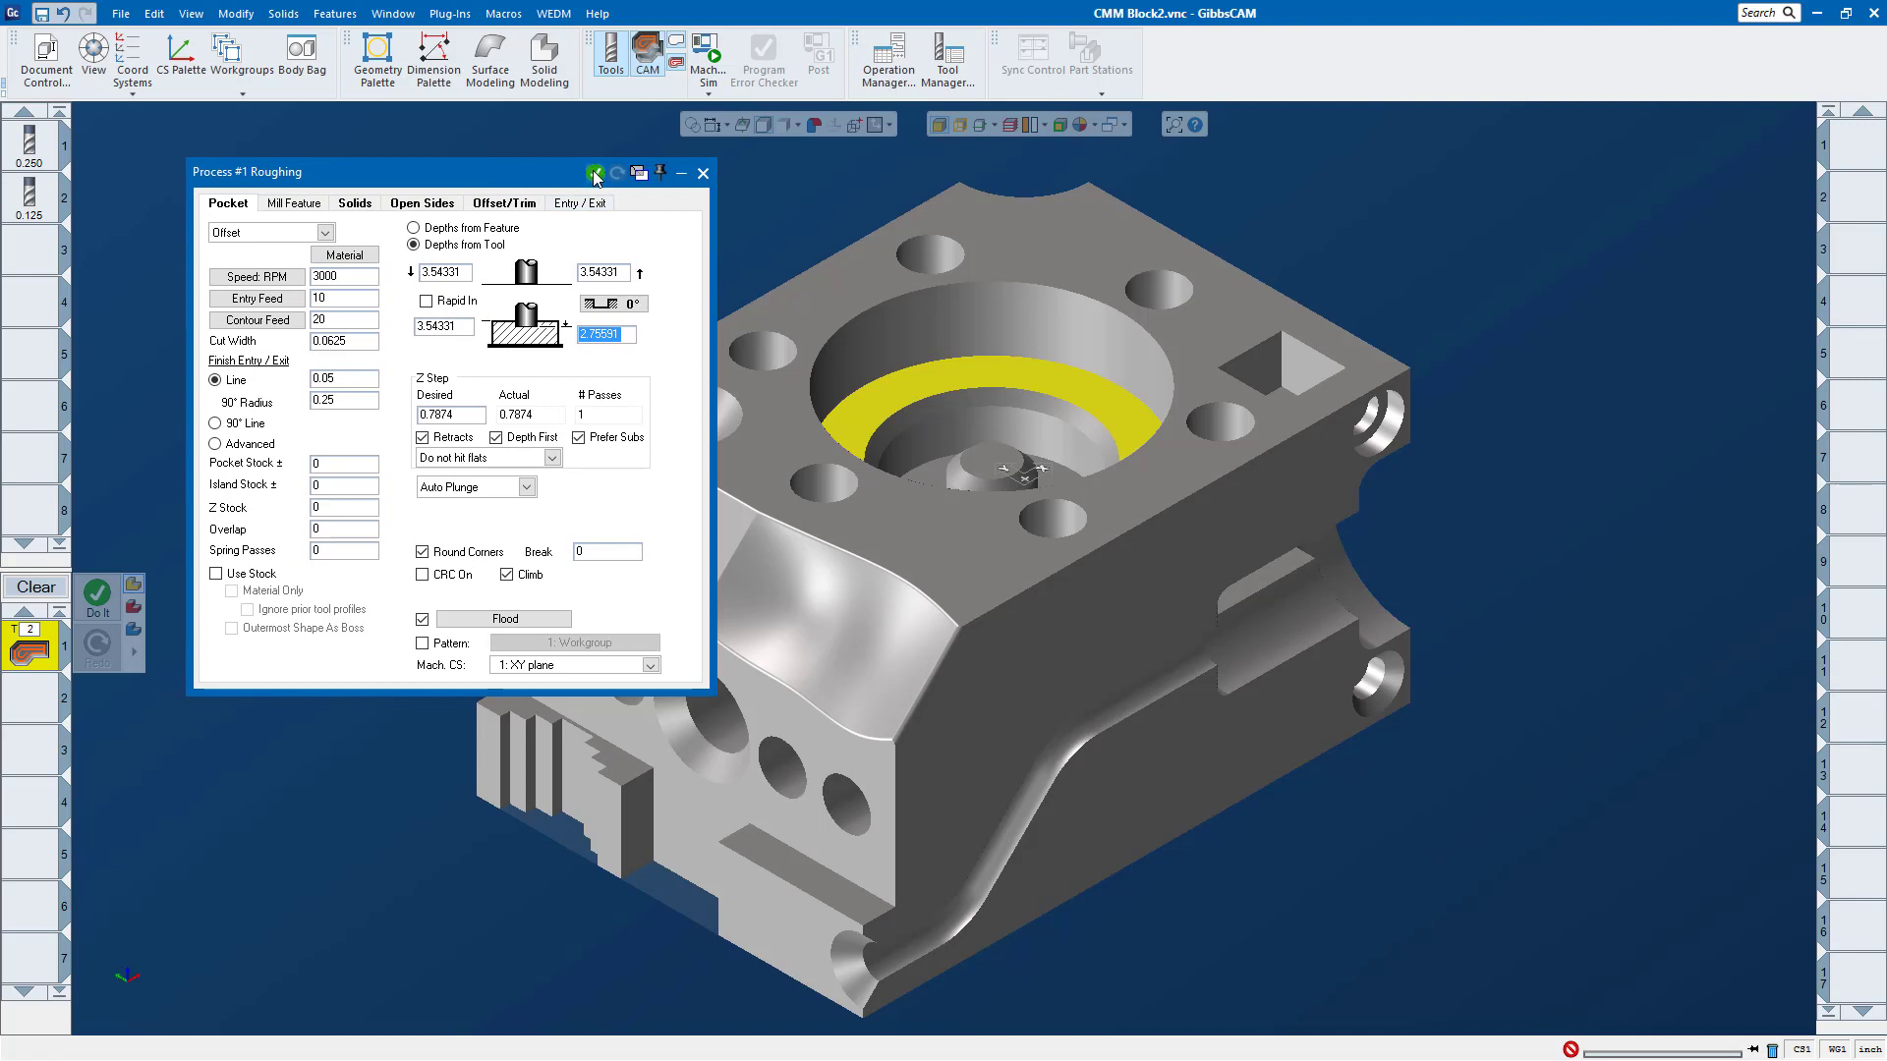
drag(540, 177, 519, 142)
click(574, 139)
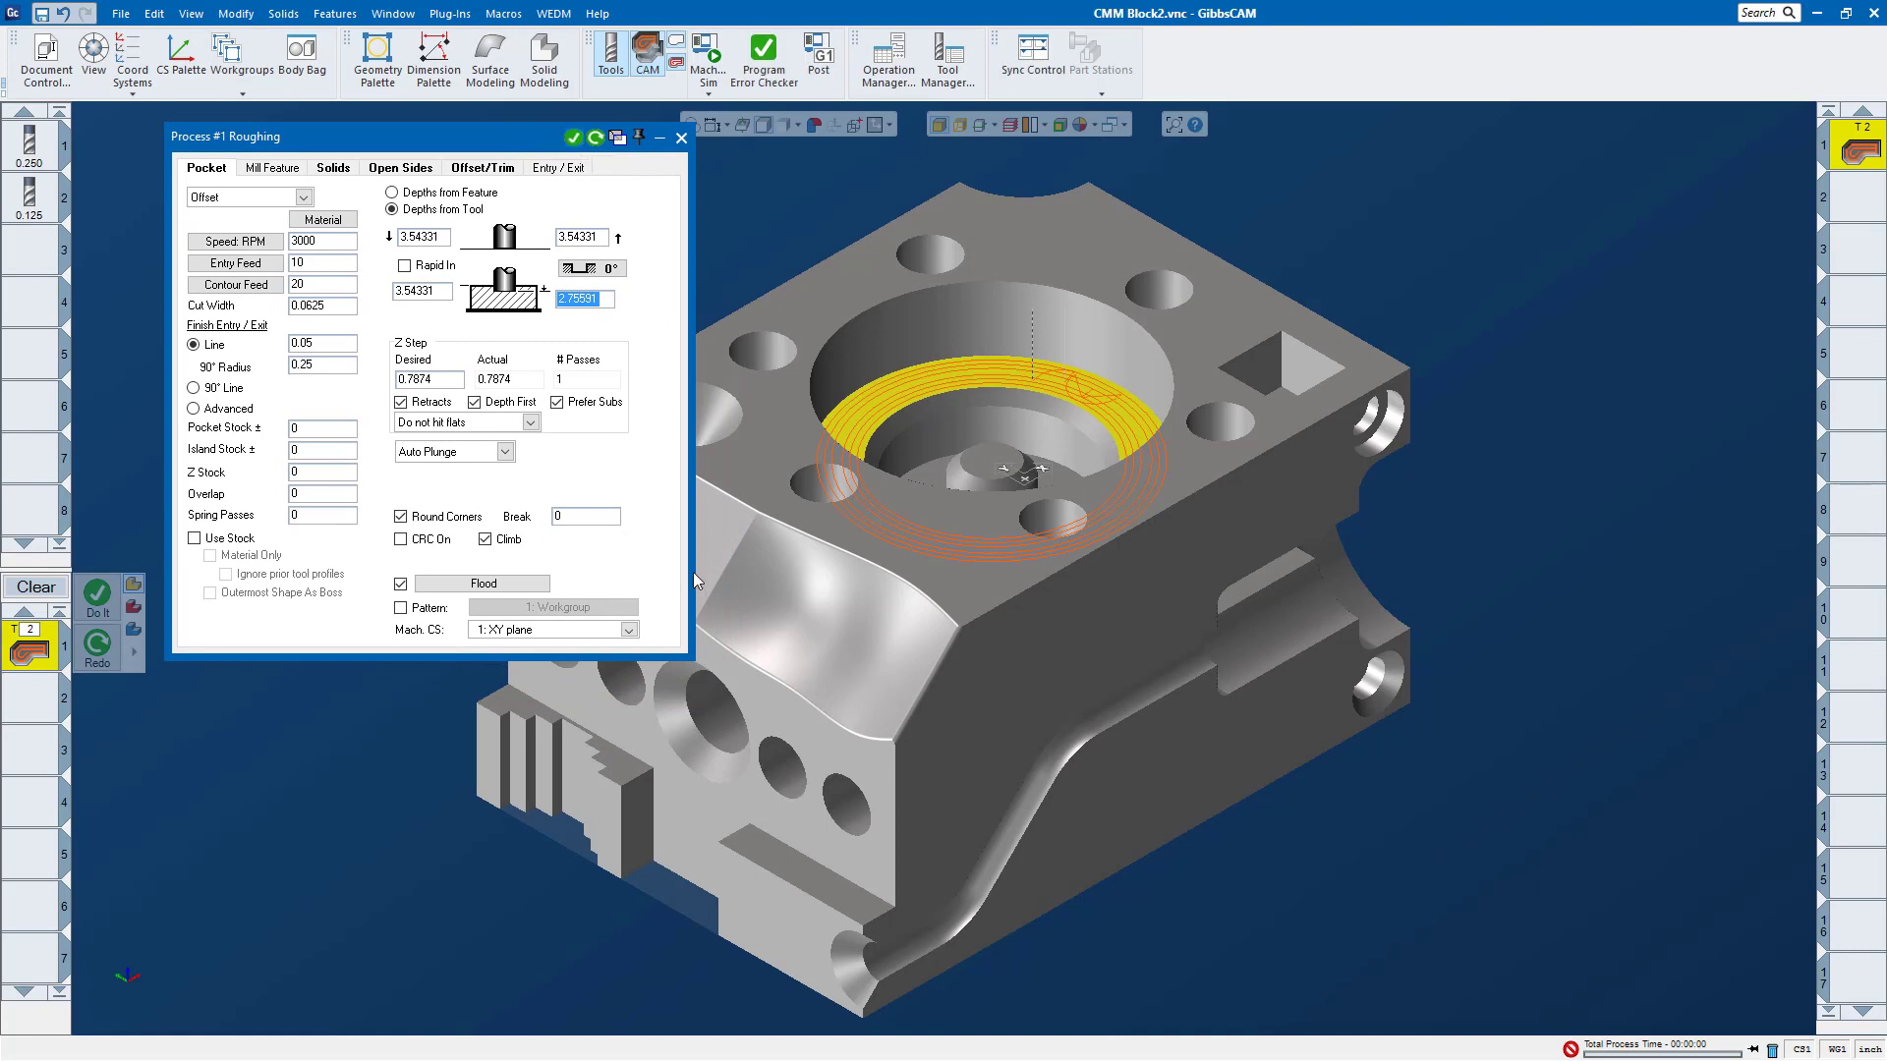
click(604, 140)
Step: Generate Roughing operations for the inner floor around the central boss, first alone and then together with the ring-shaped floor
middle_drag(997, 340, 1023, 486)
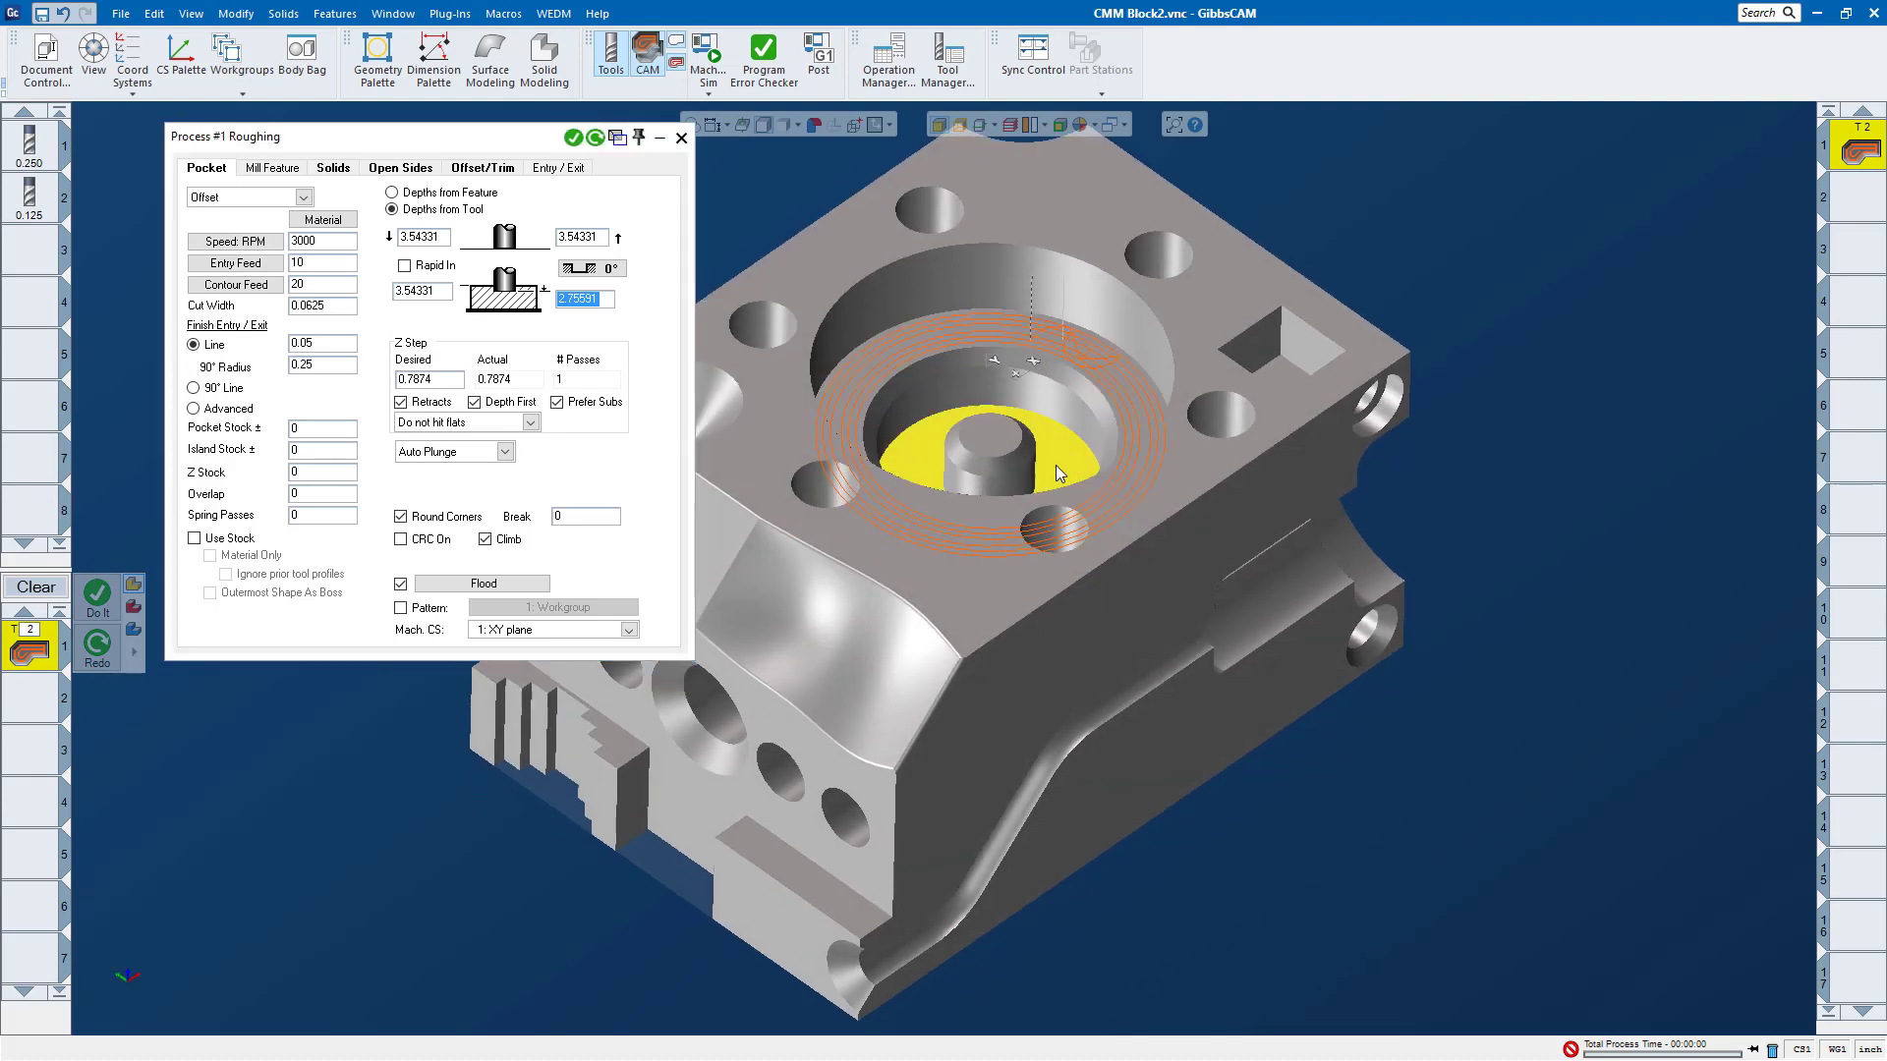
mouse_move(1057, 463)
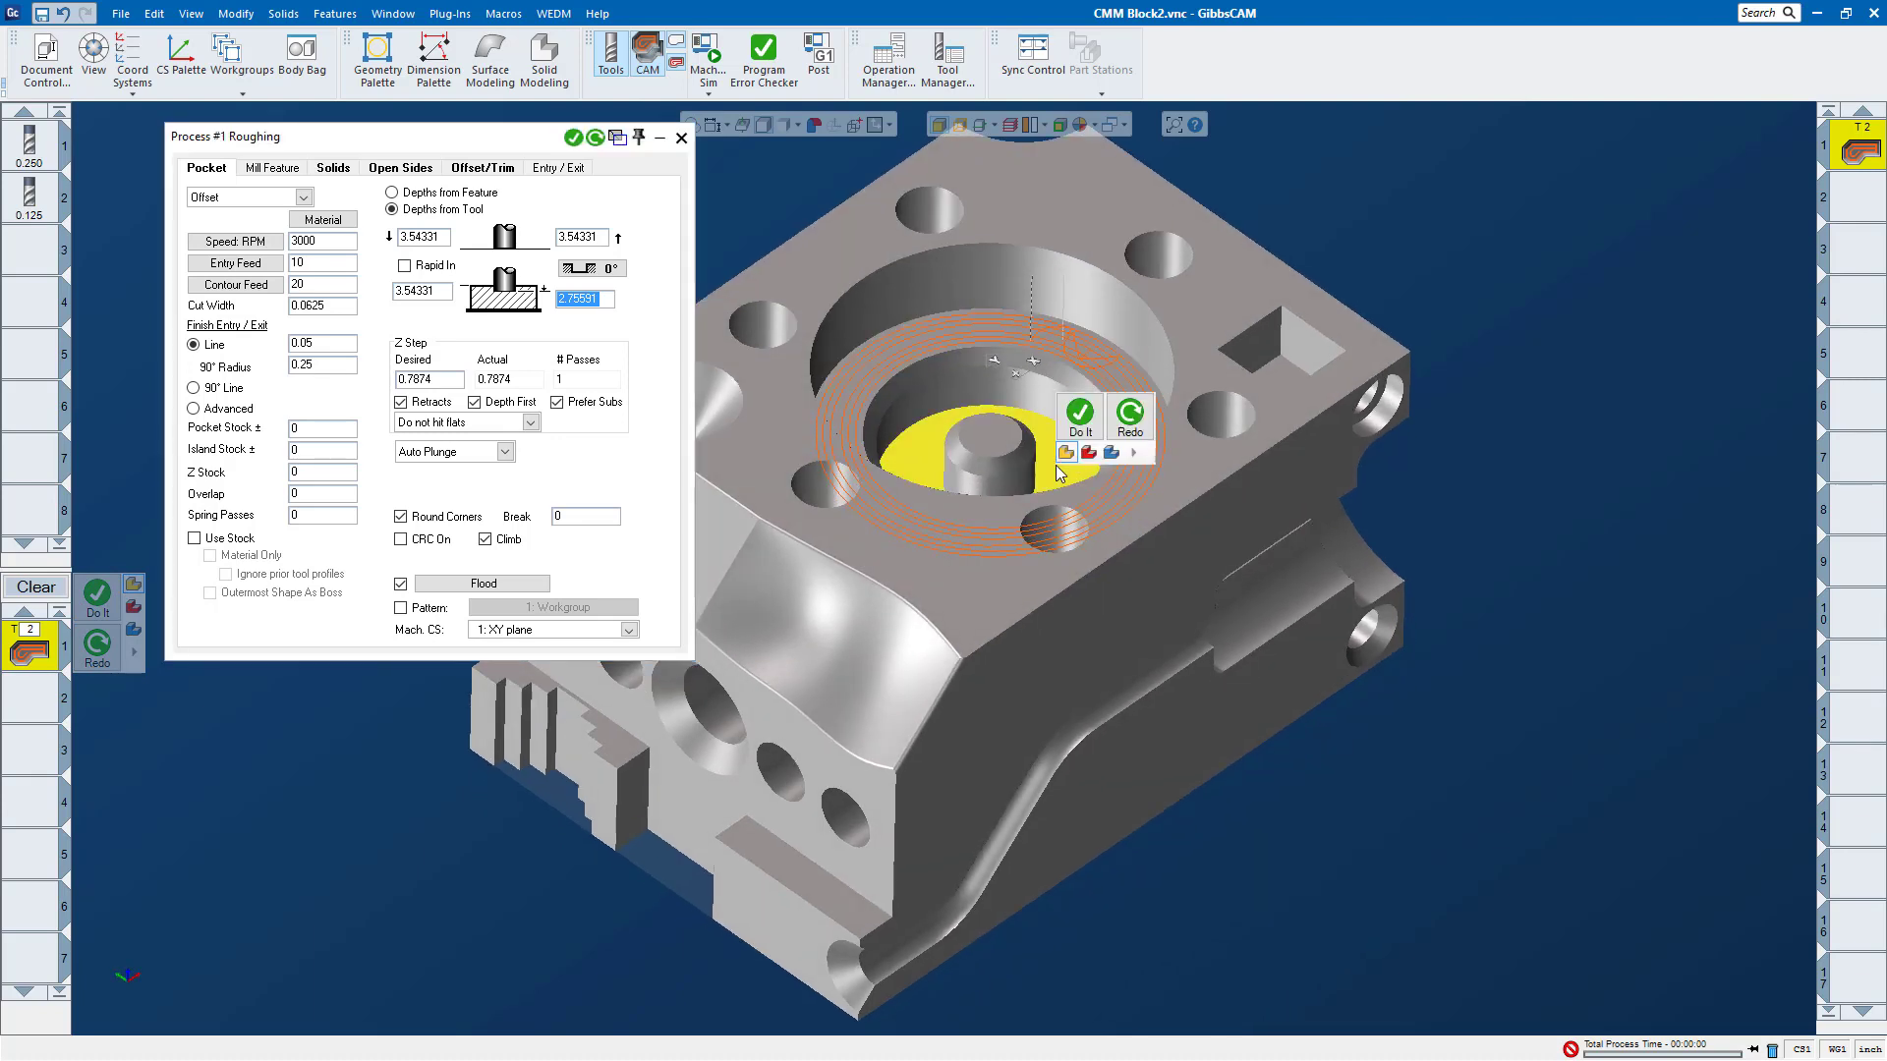
click(1089, 423)
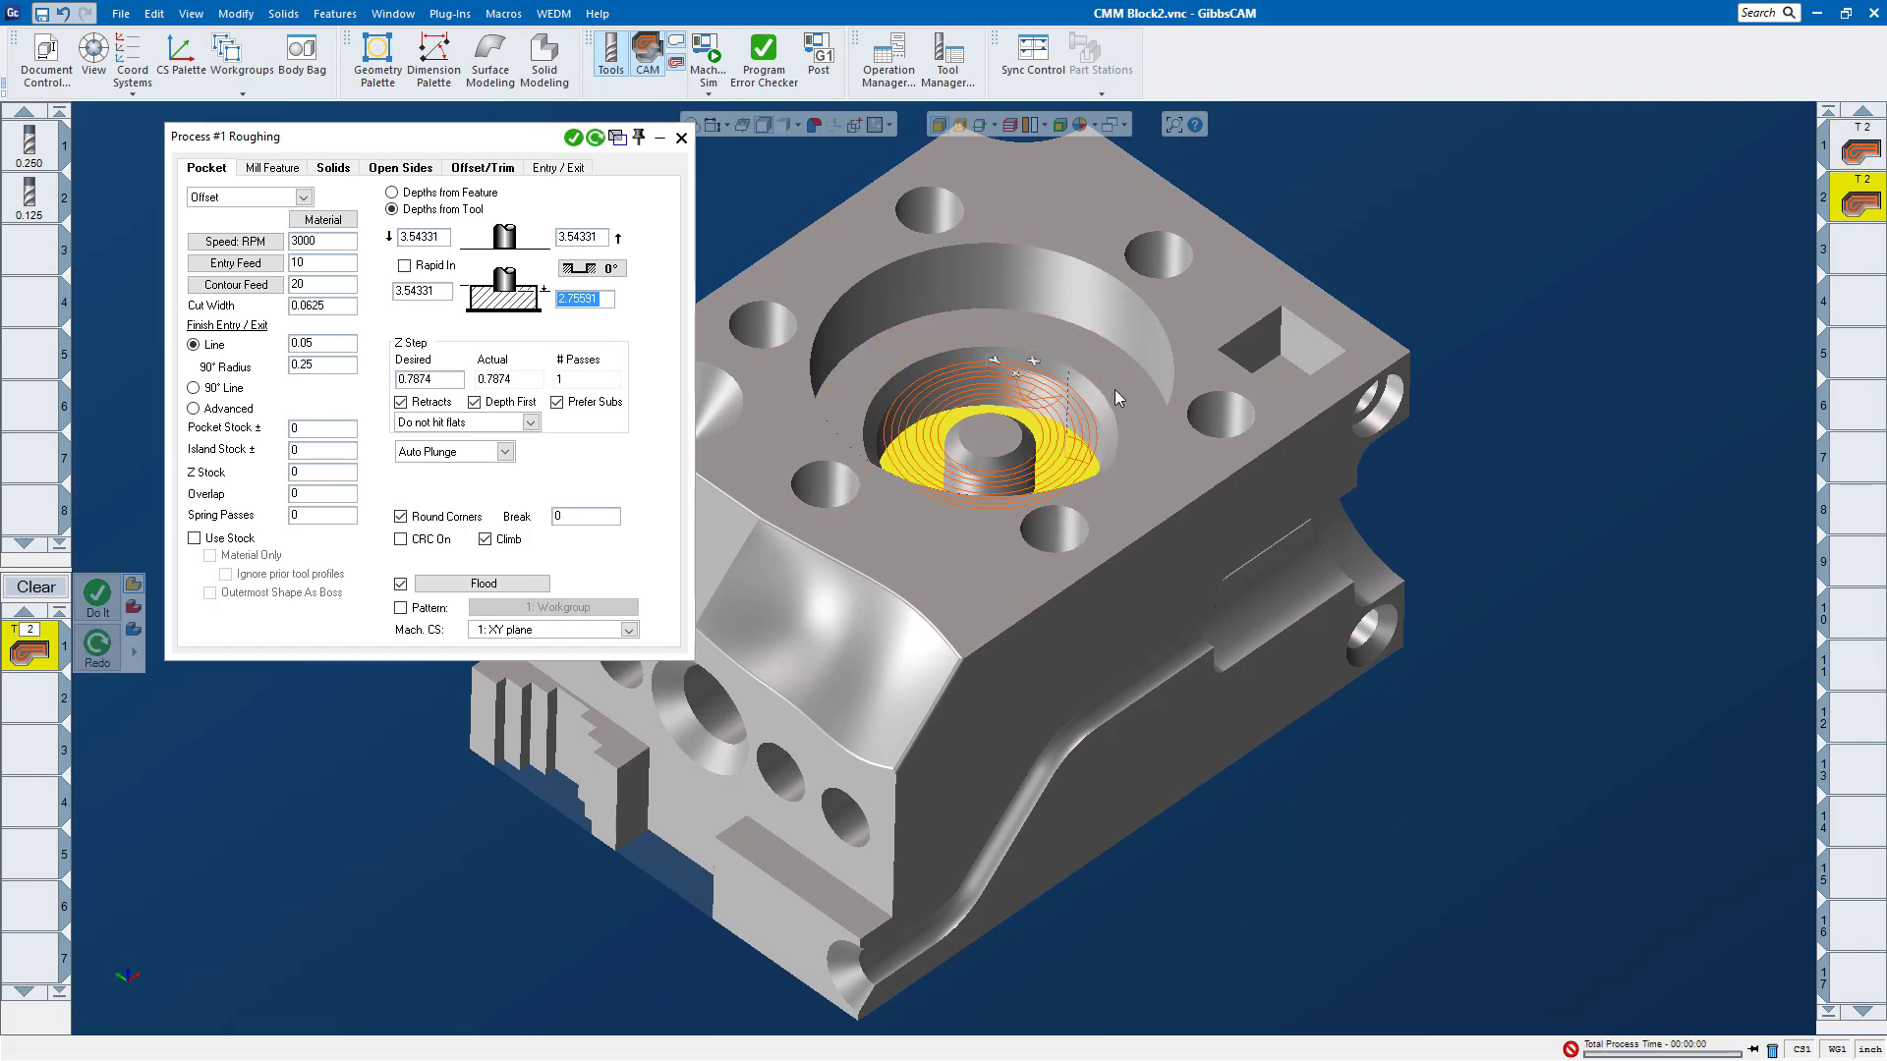
shift+click(1114, 389)
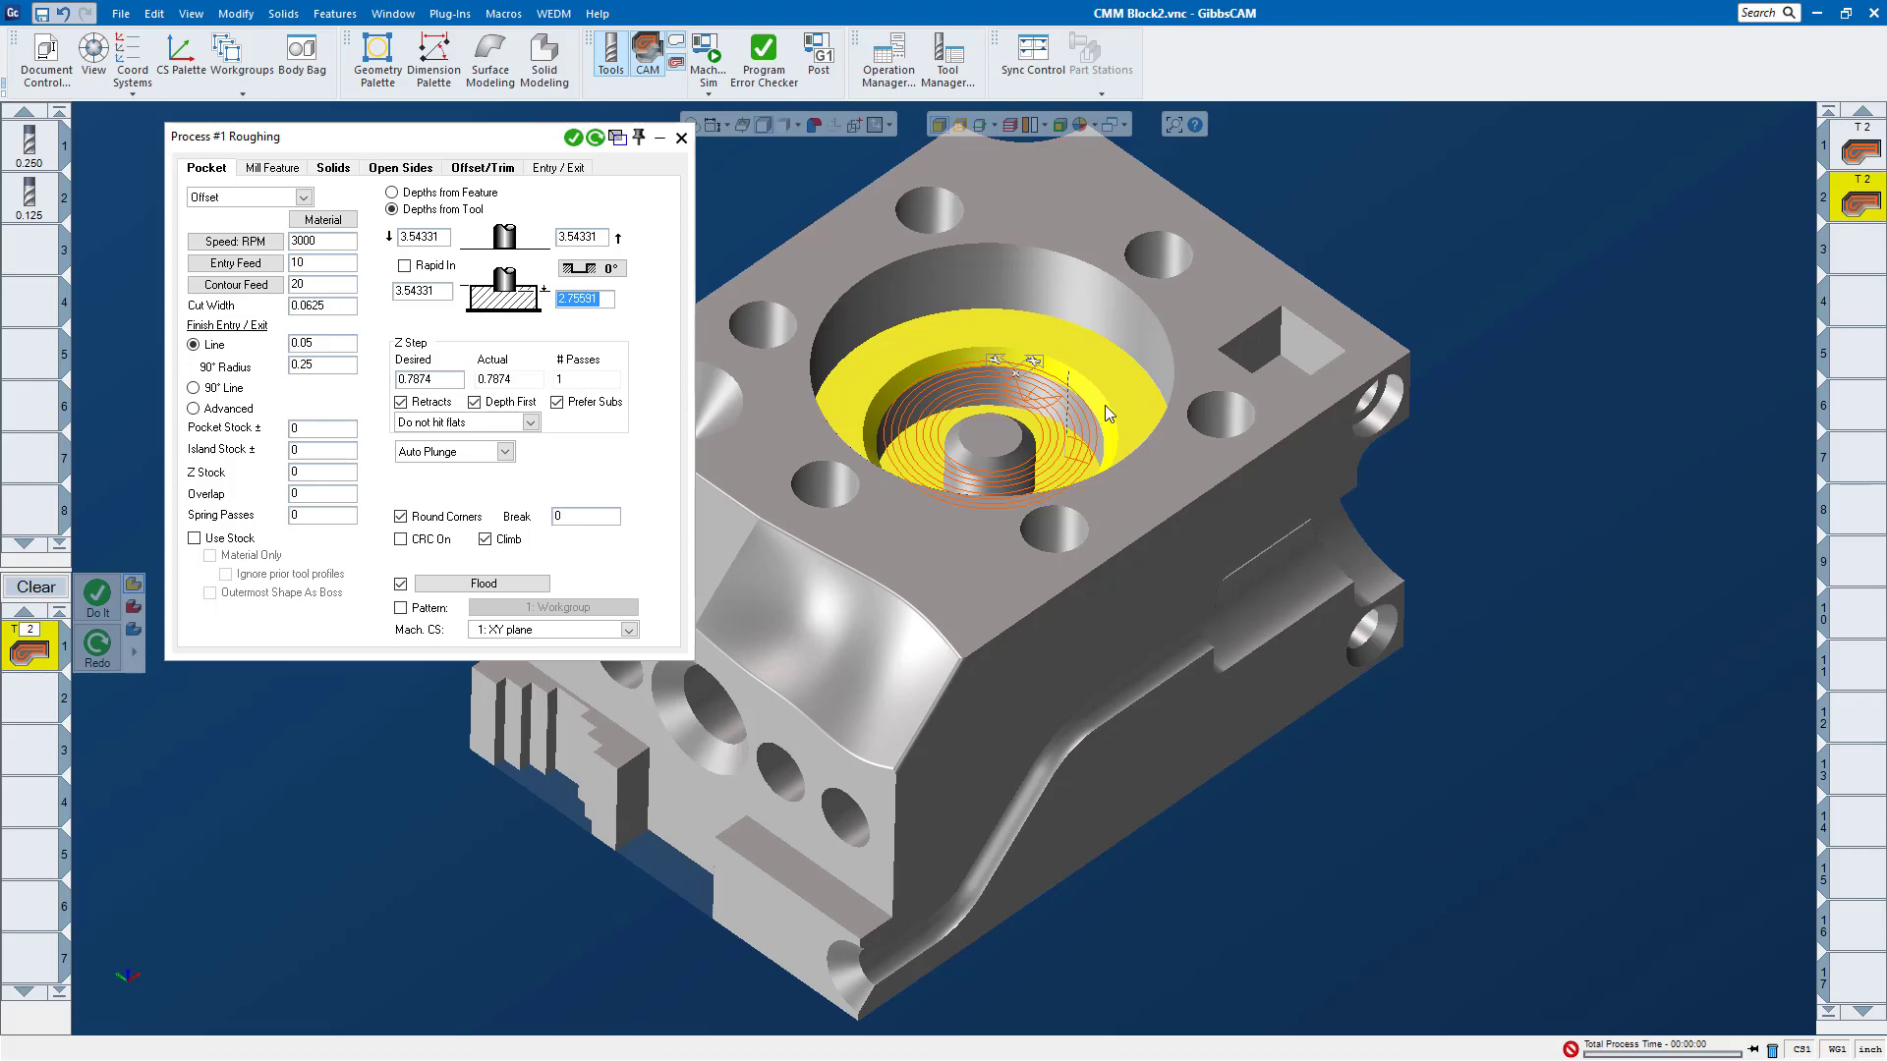
click(1166, 369)
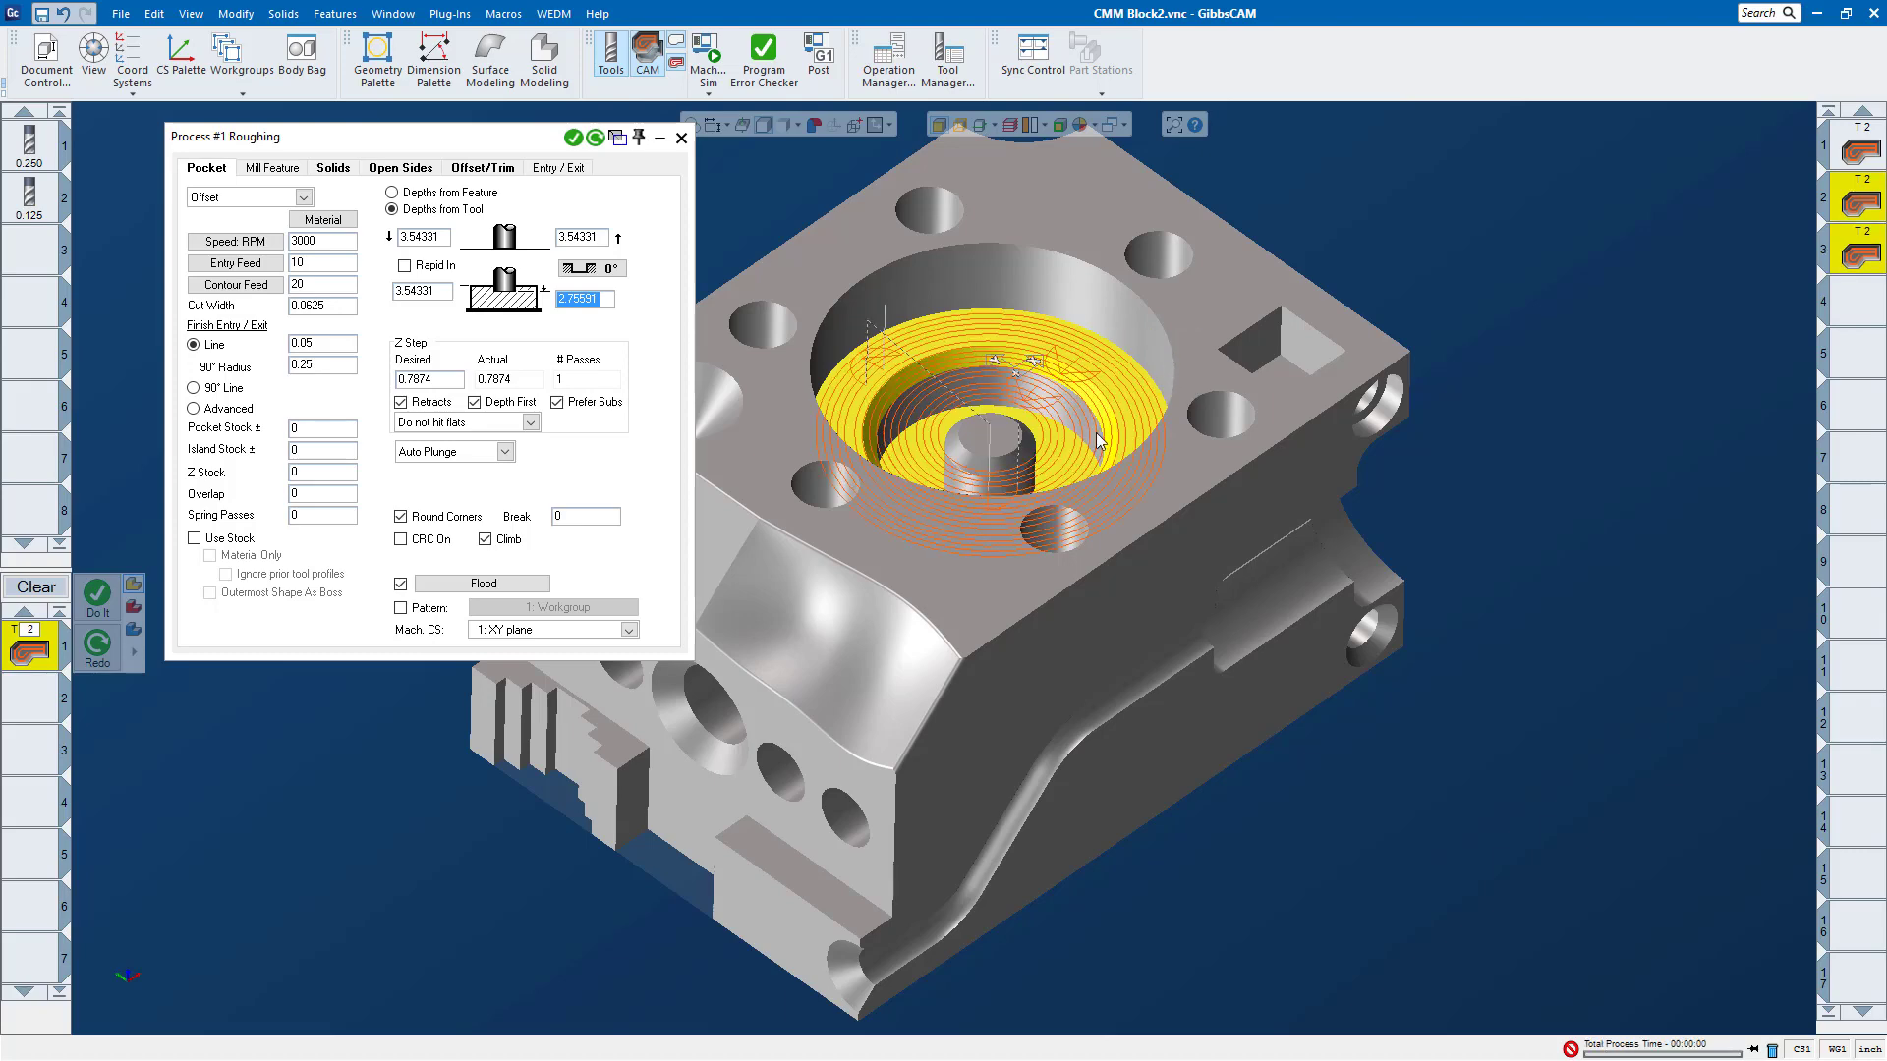
Step: Select only the ring-shaped pocket floor, generate a separate Roughing operation for it, and close the process dialog
middle_drag(983, 373, 960, 304)
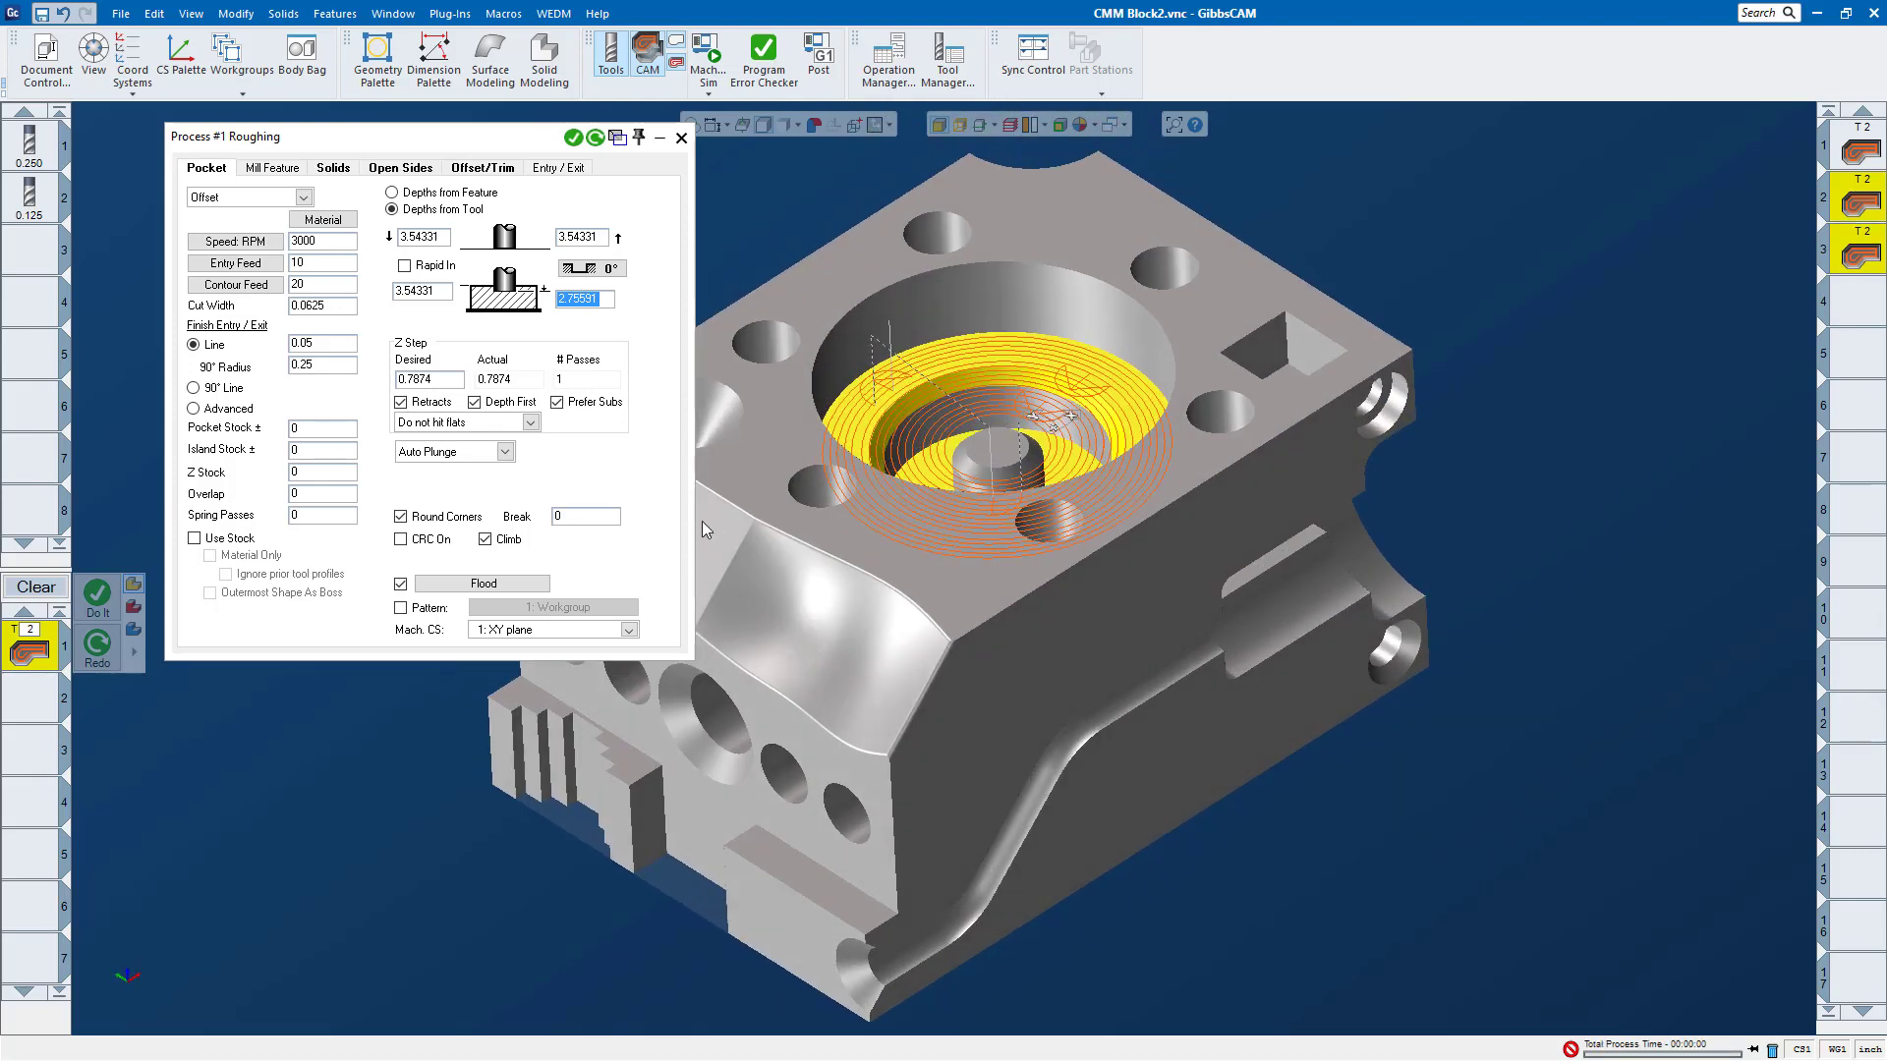
click(1533, 352)
click(929, 373)
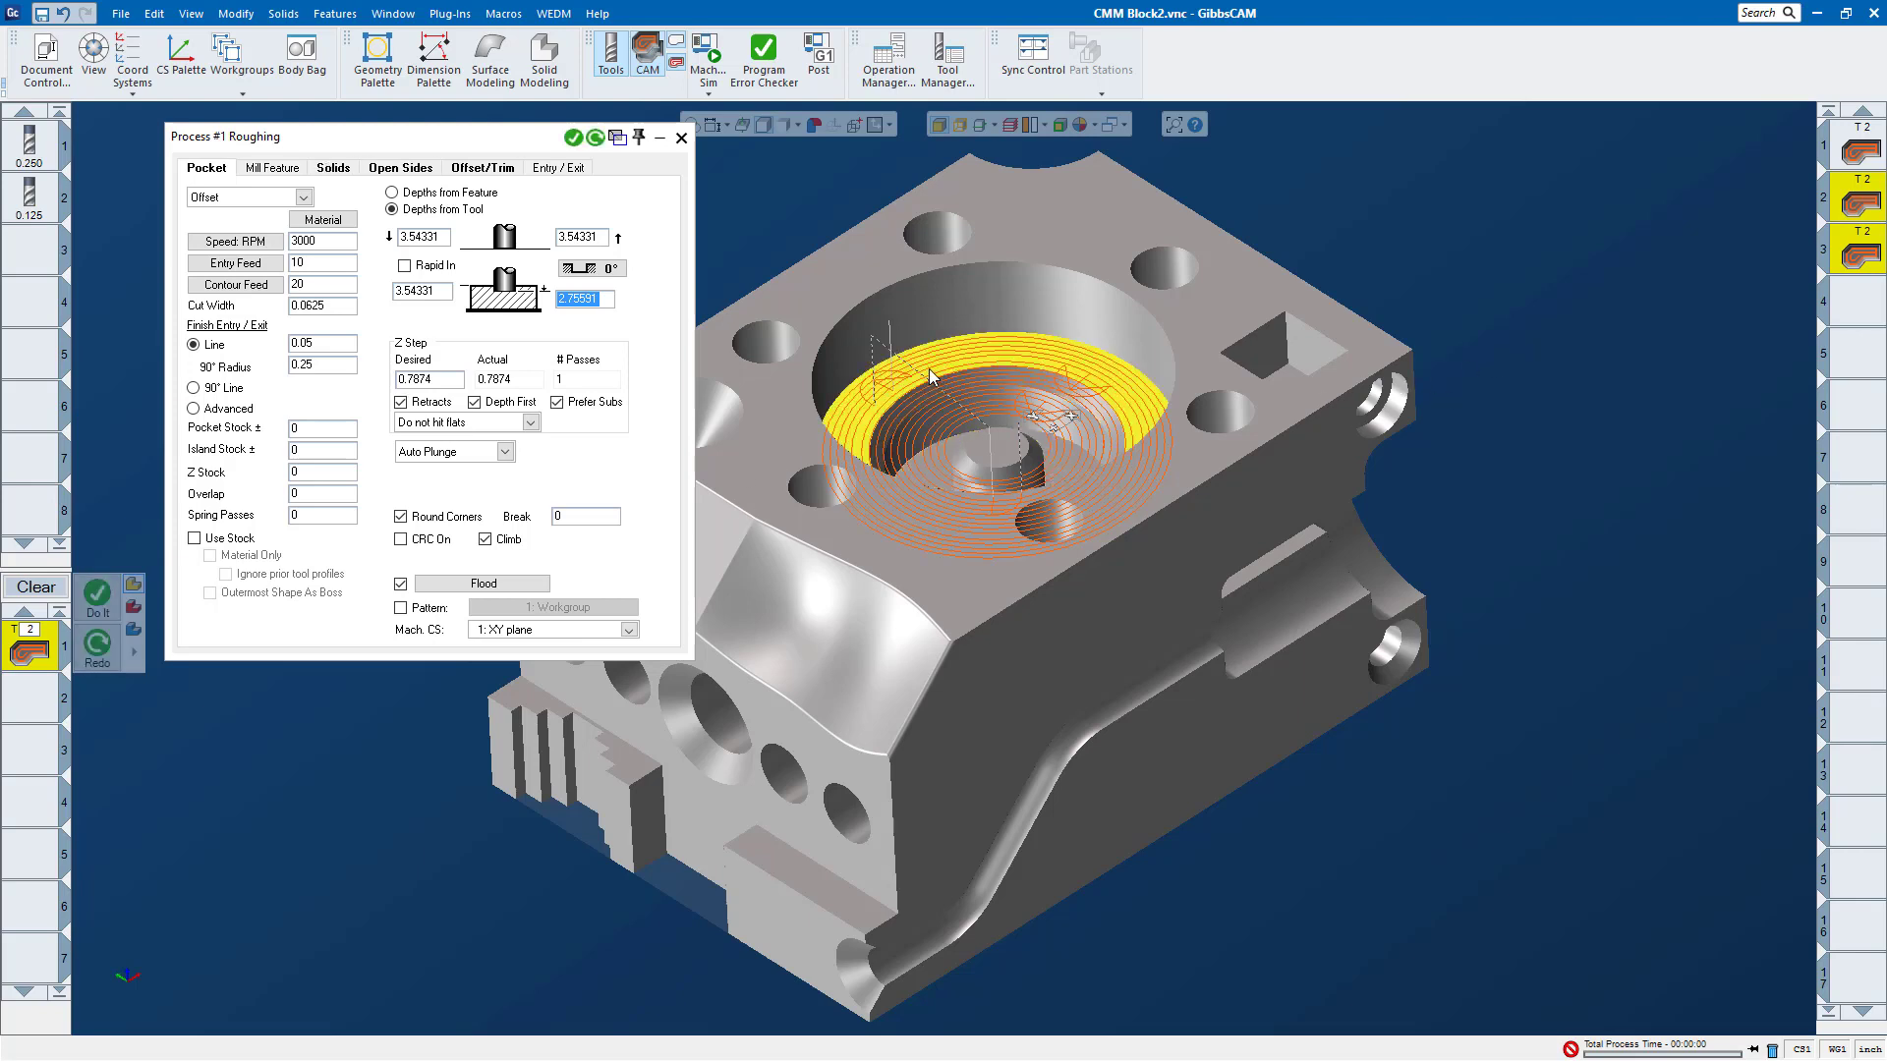
click(1462, 393)
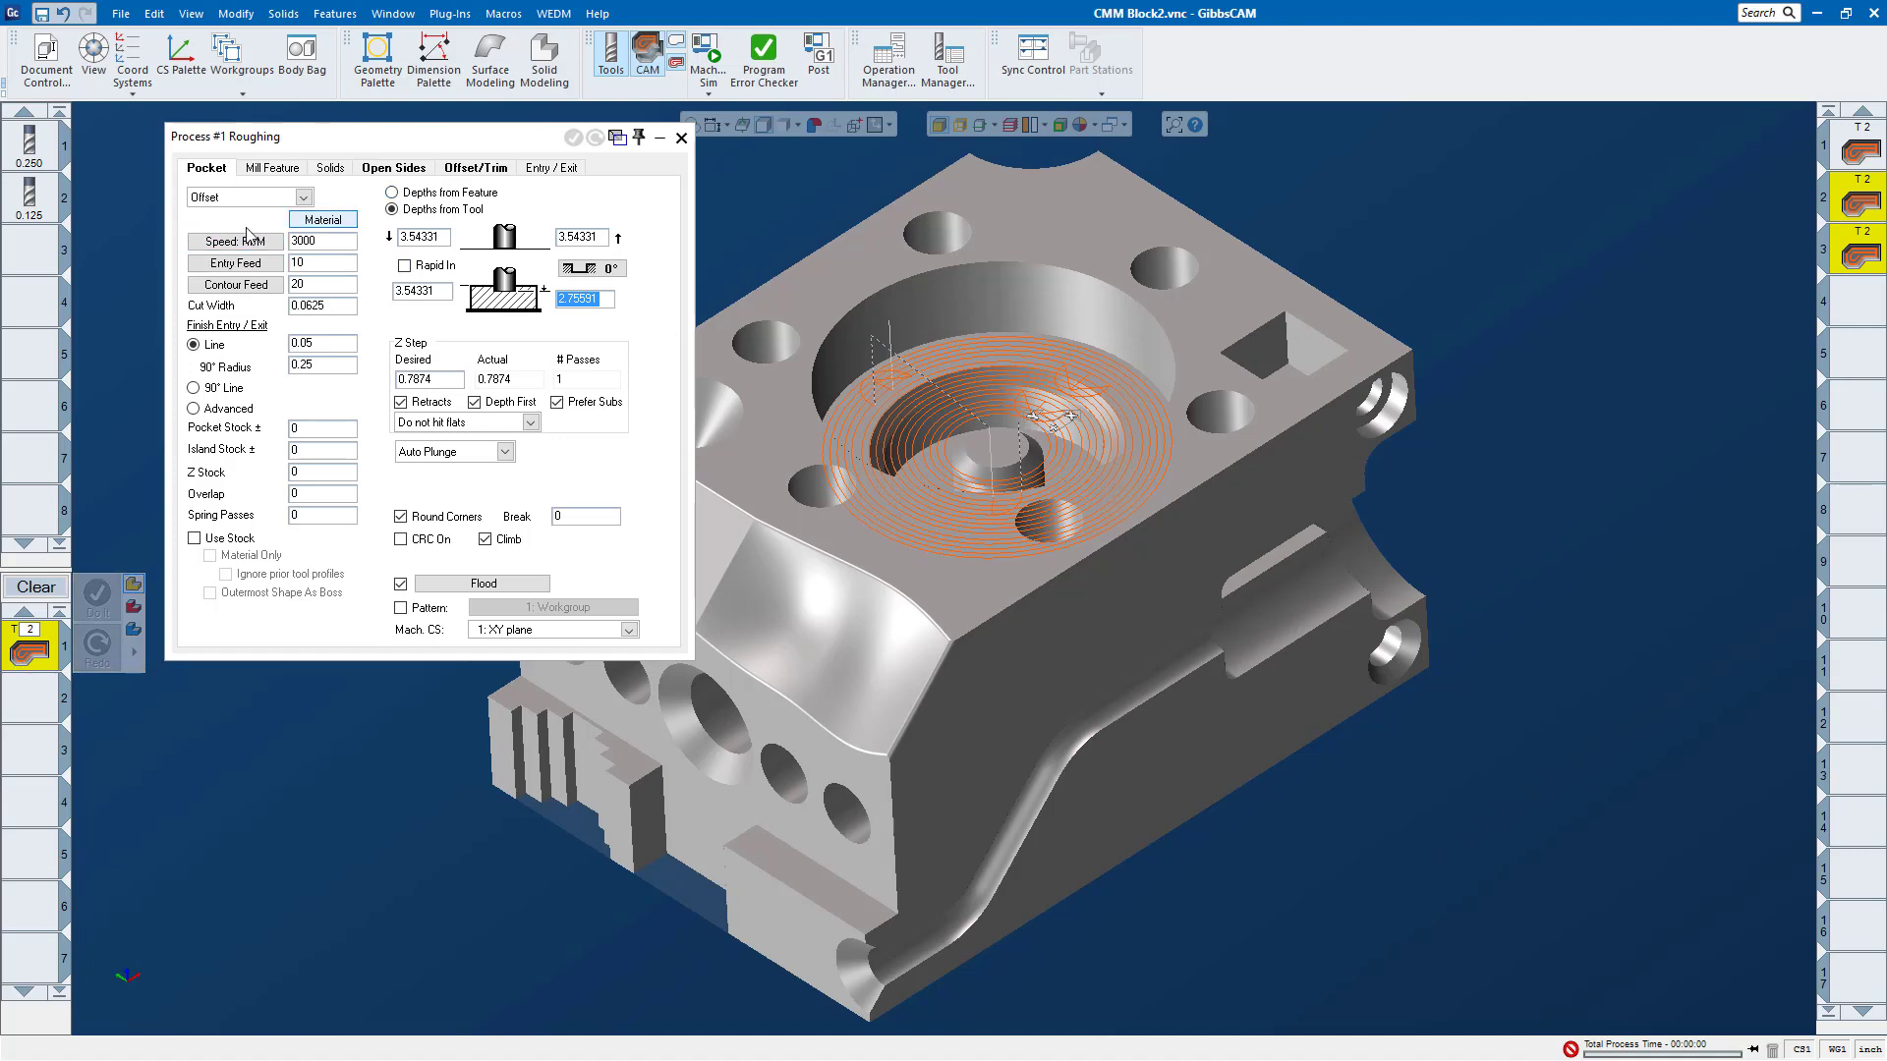
click(1061, 369)
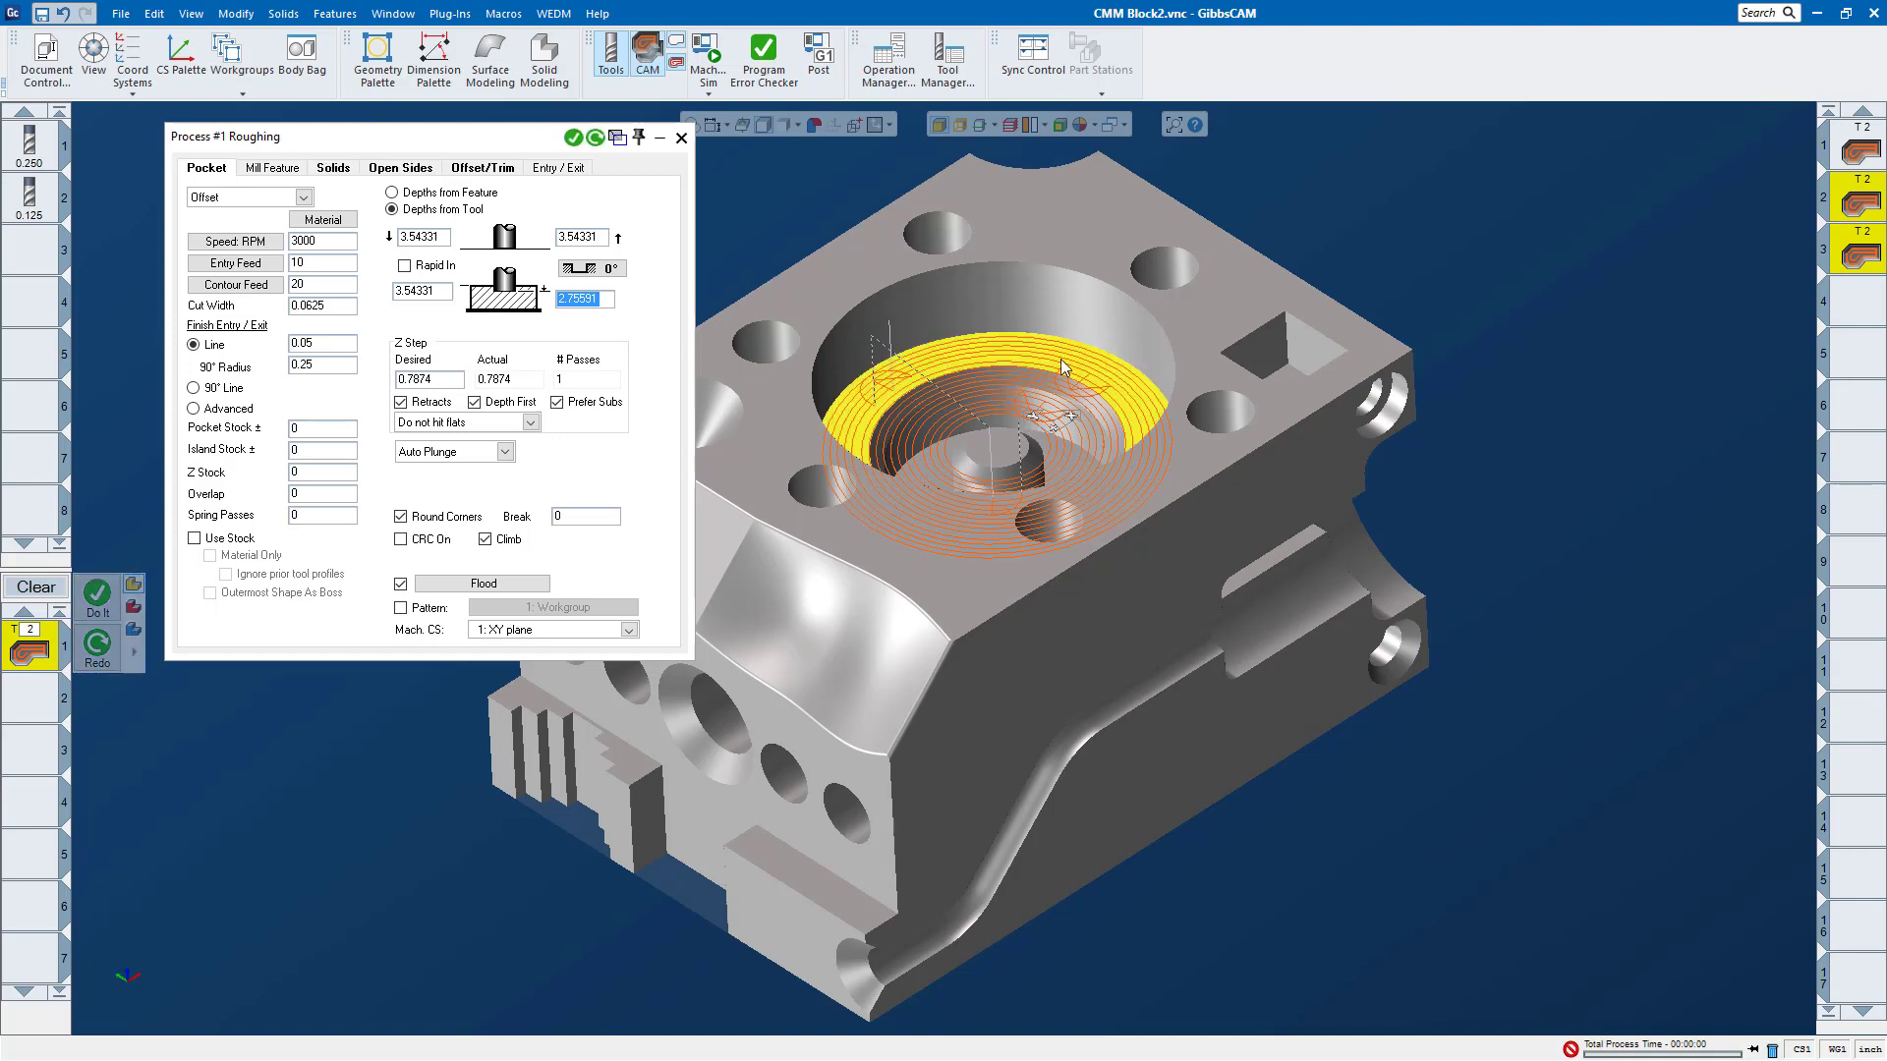
right_click(1071, 359)
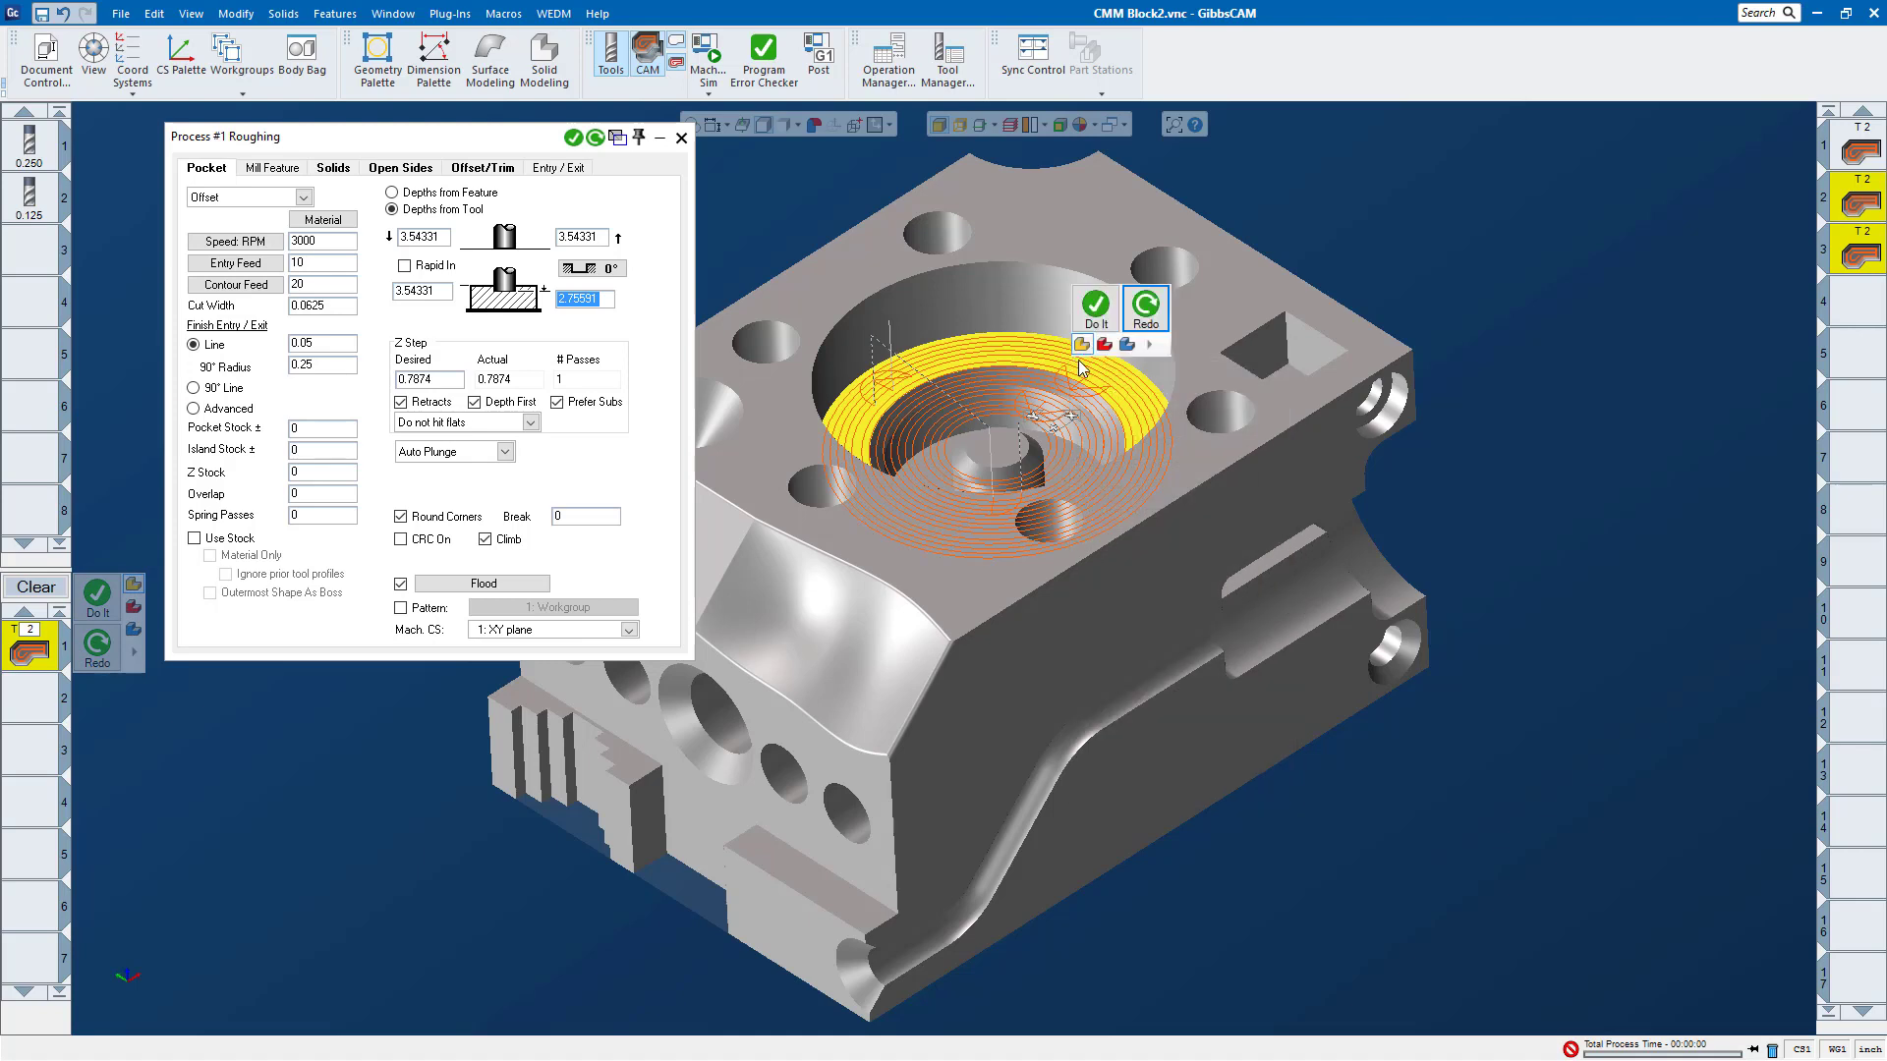
click(1101, 316)
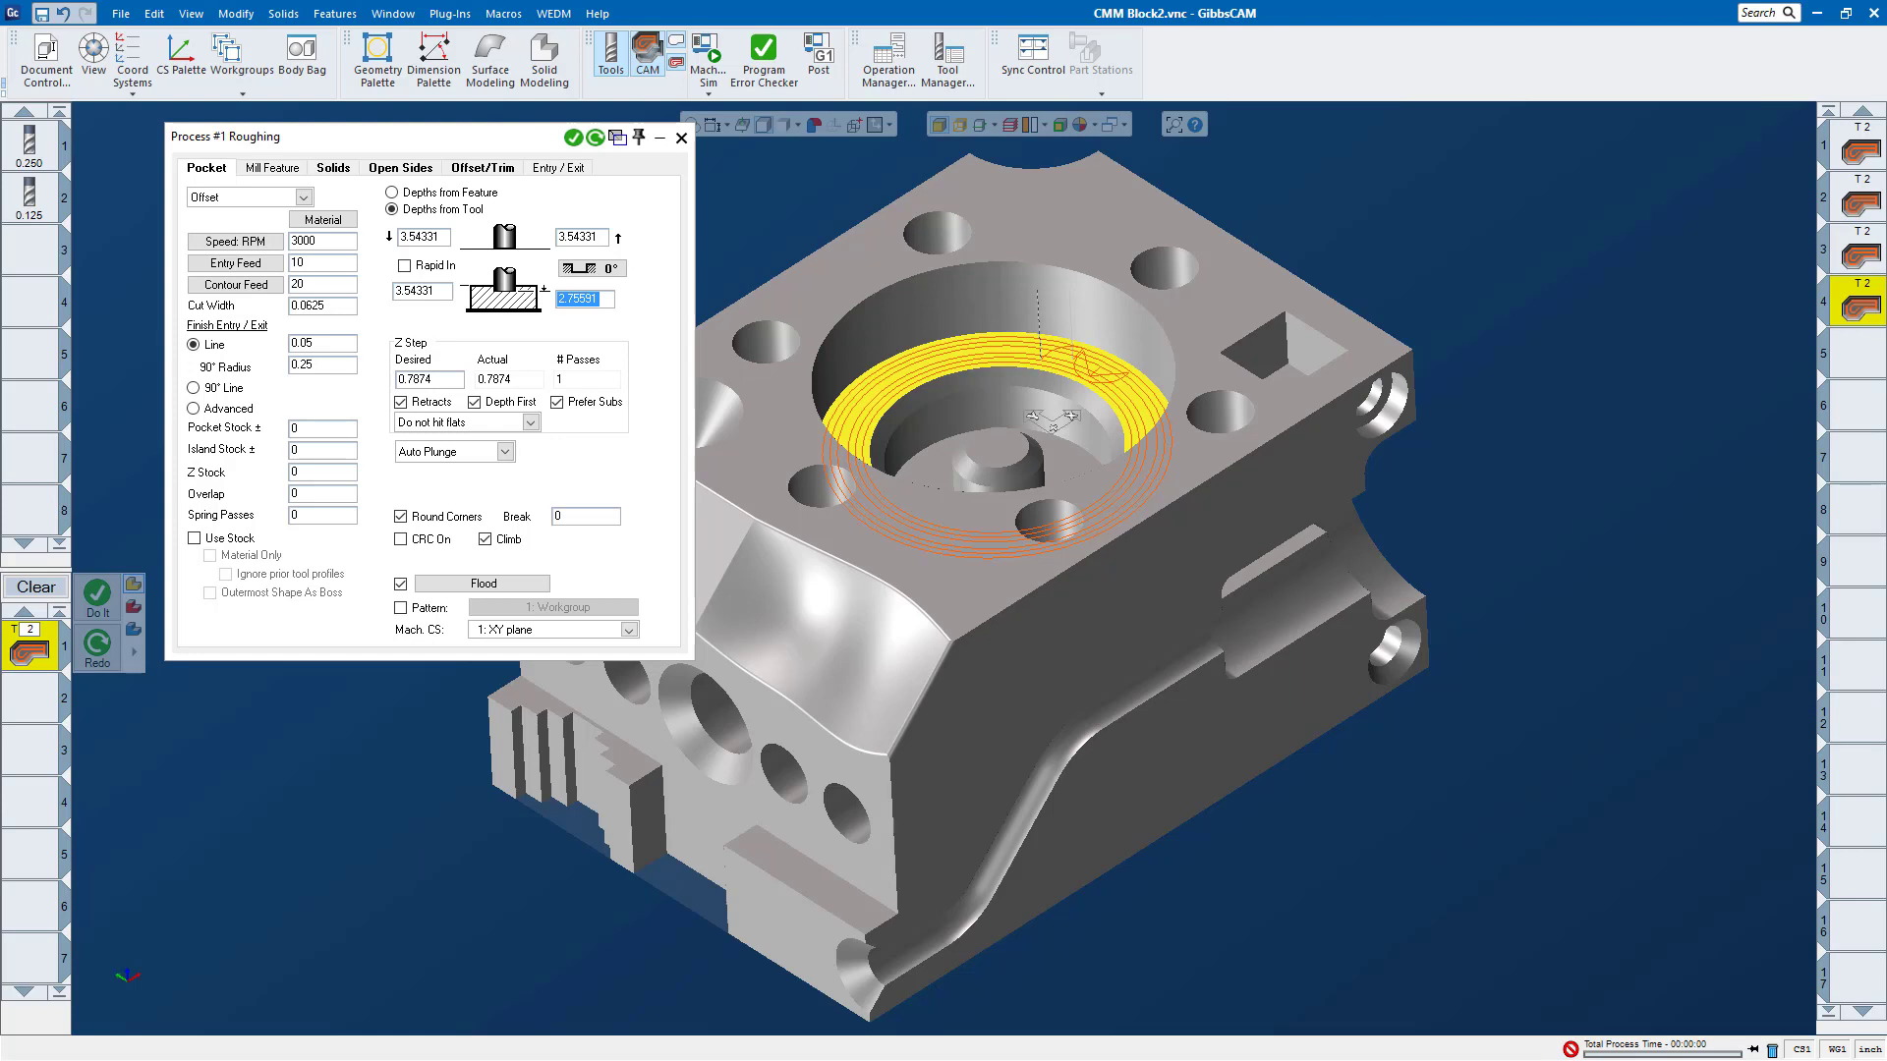
click(681, 138)
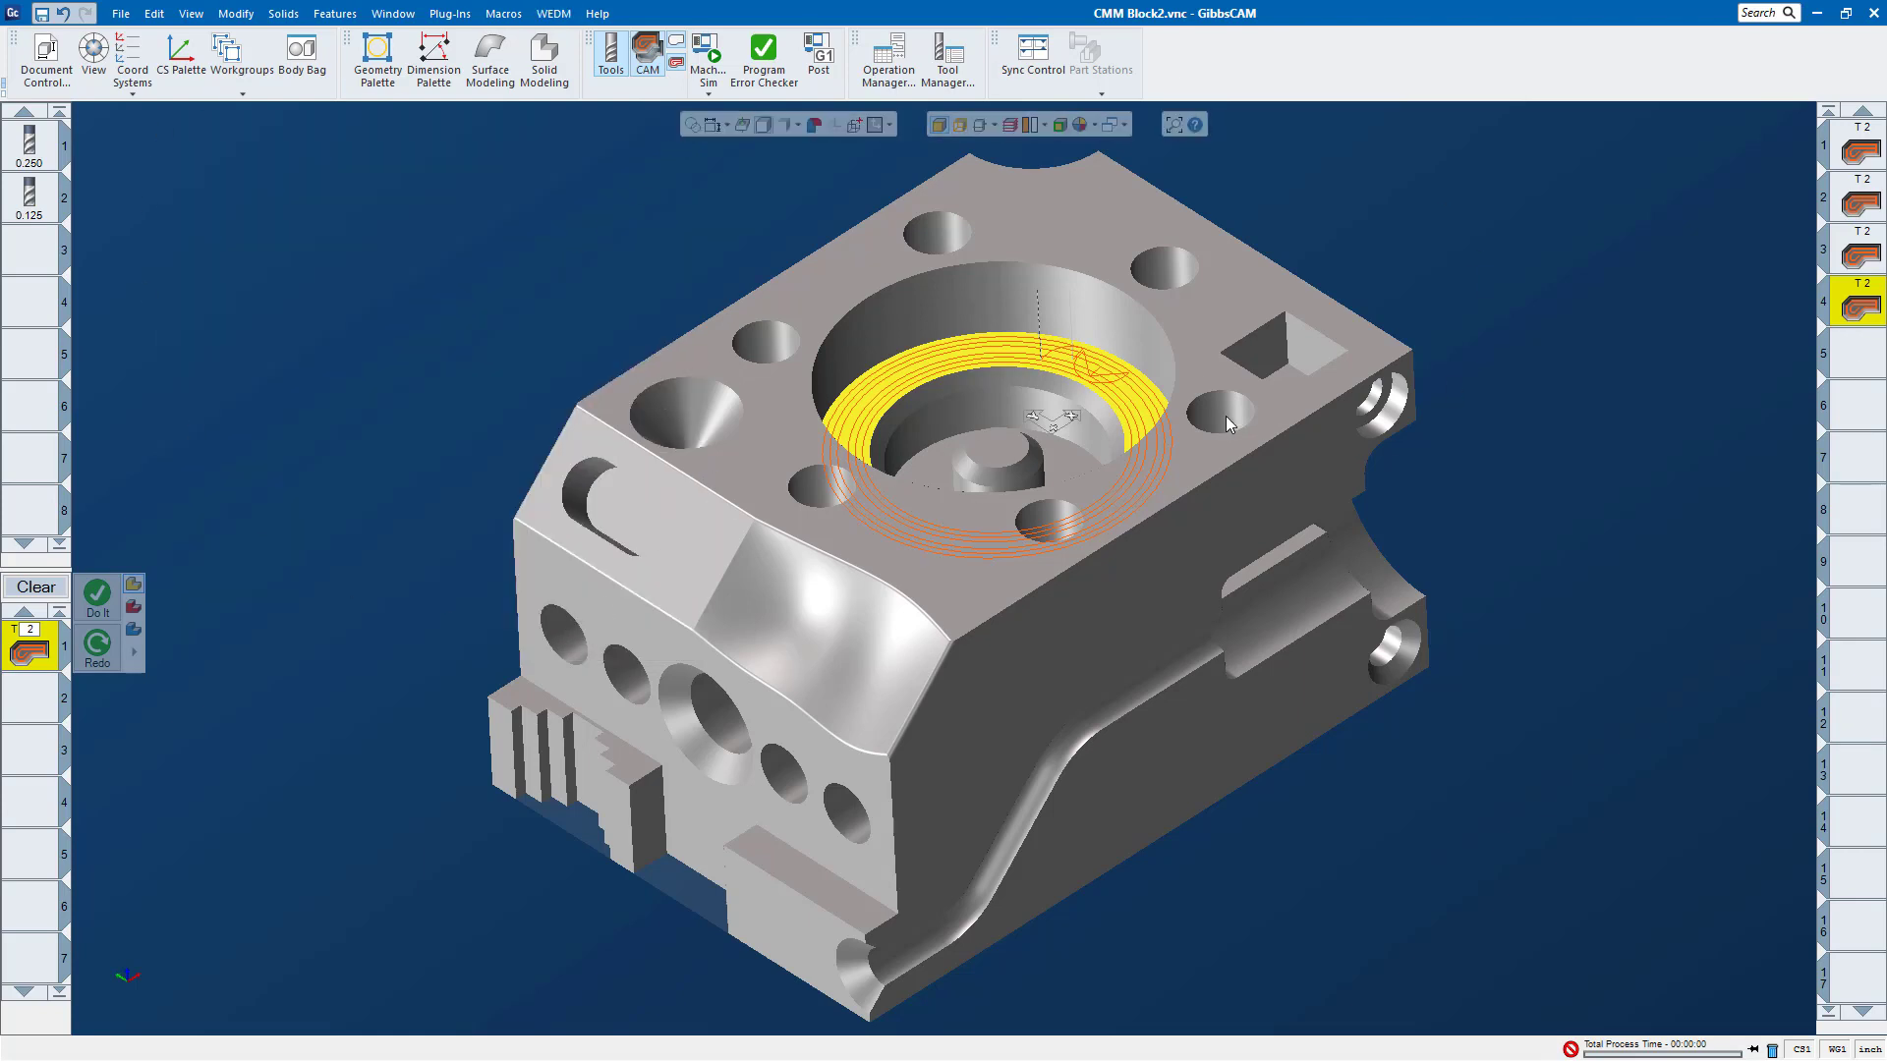
Step: Examine the process progress list, resizing its window in height and width, and close it
click(1659, 1044)
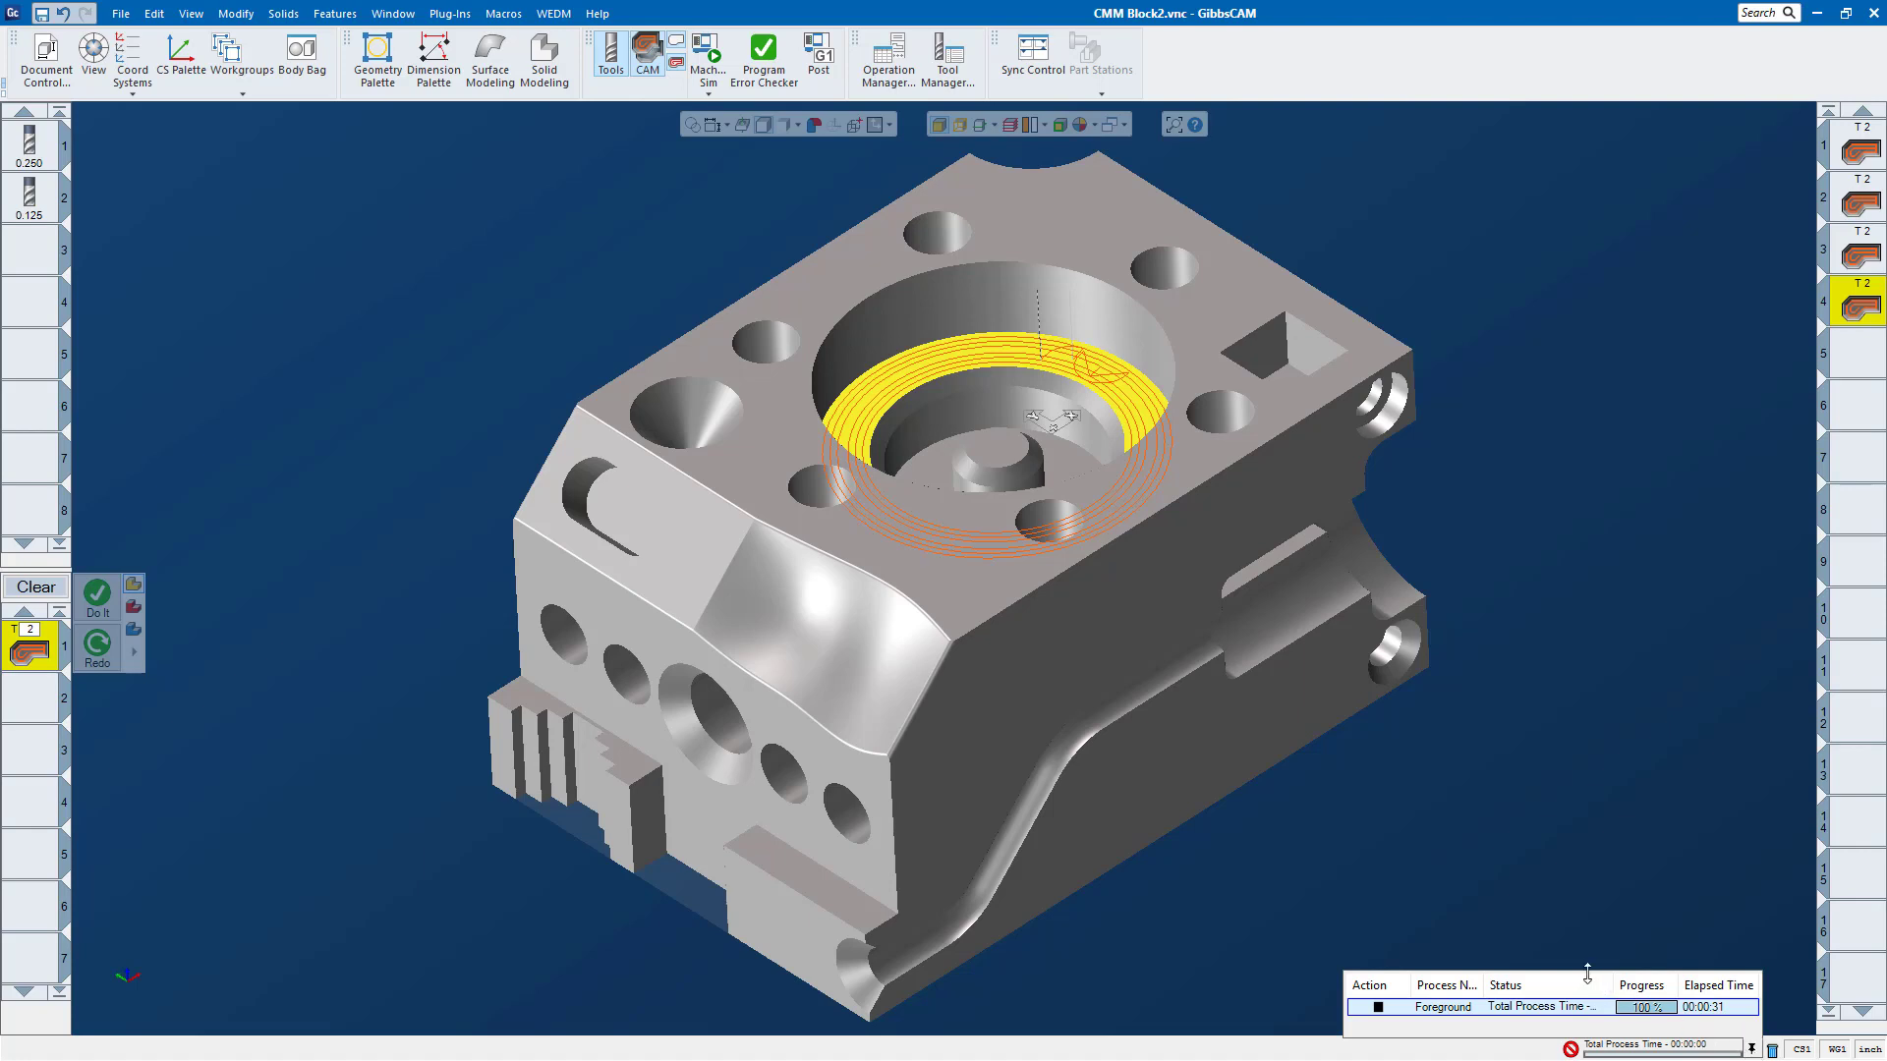
drag(1578, 973, 1579, 808)
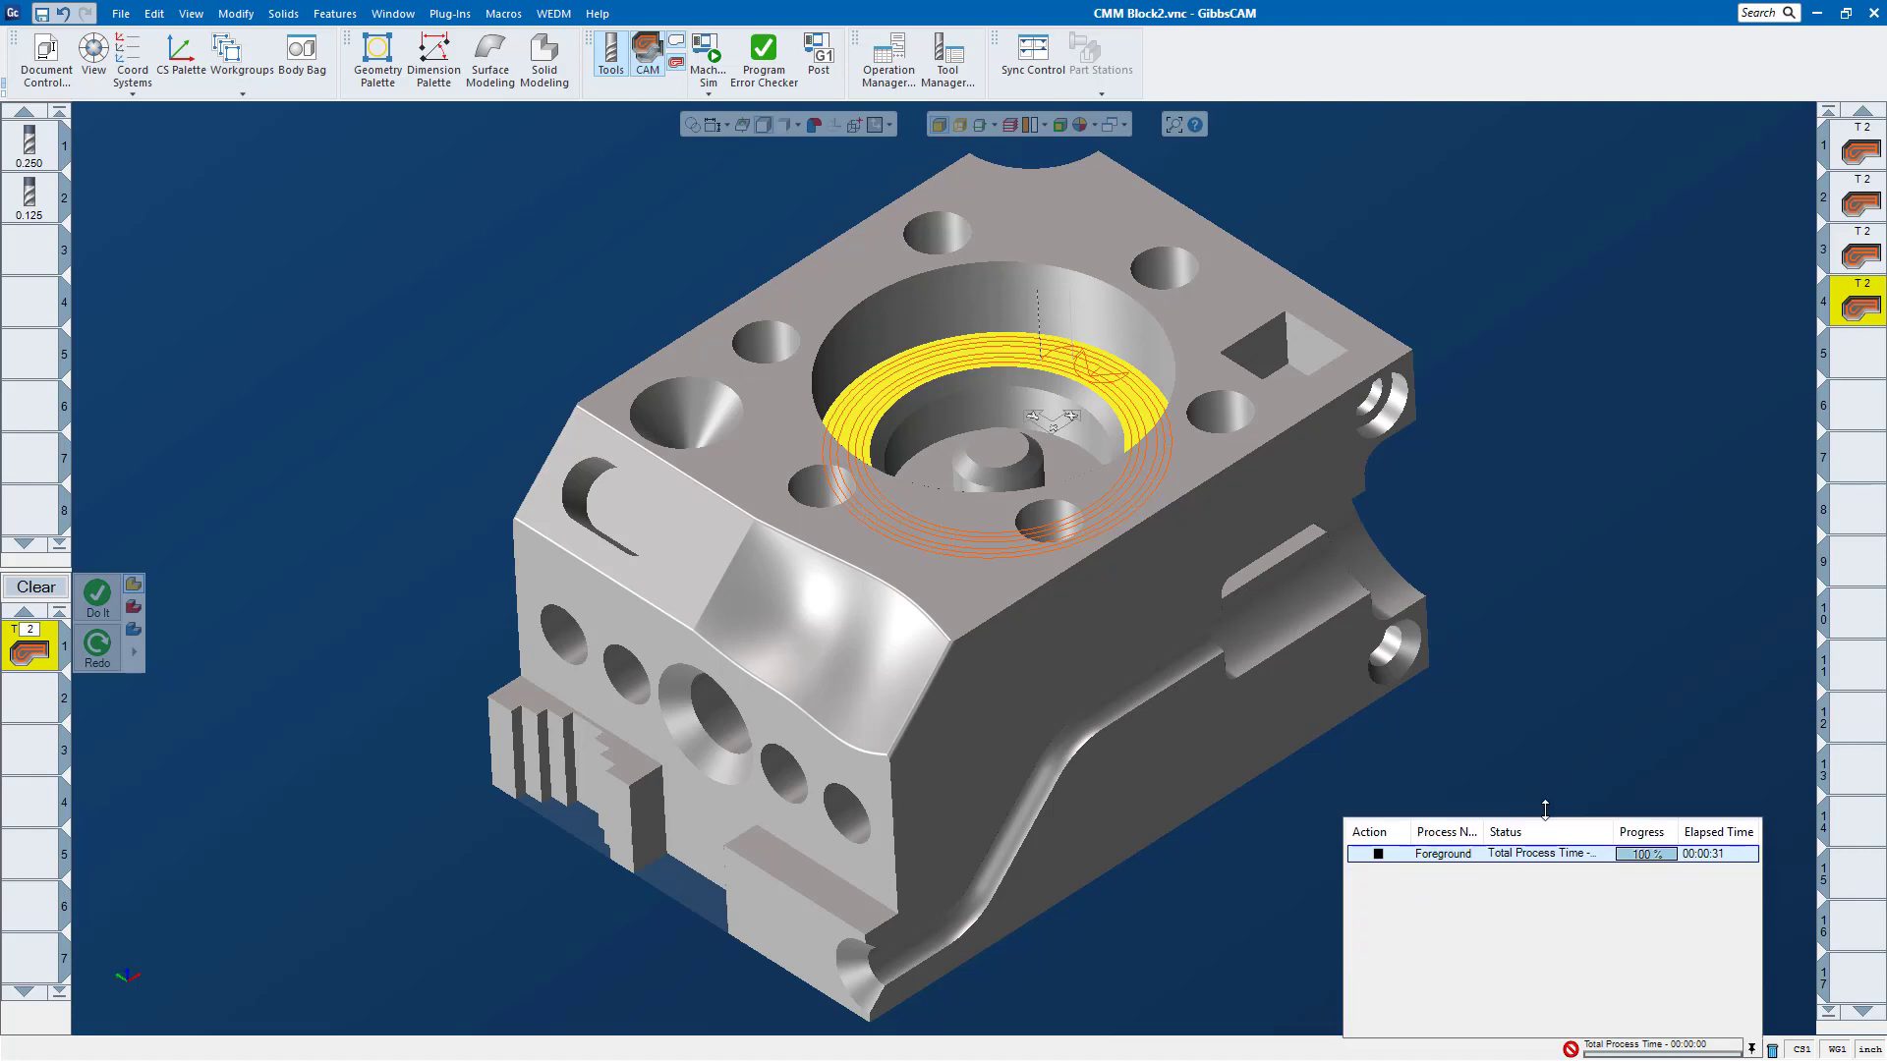
drag(1343, 923, 1160, 924)
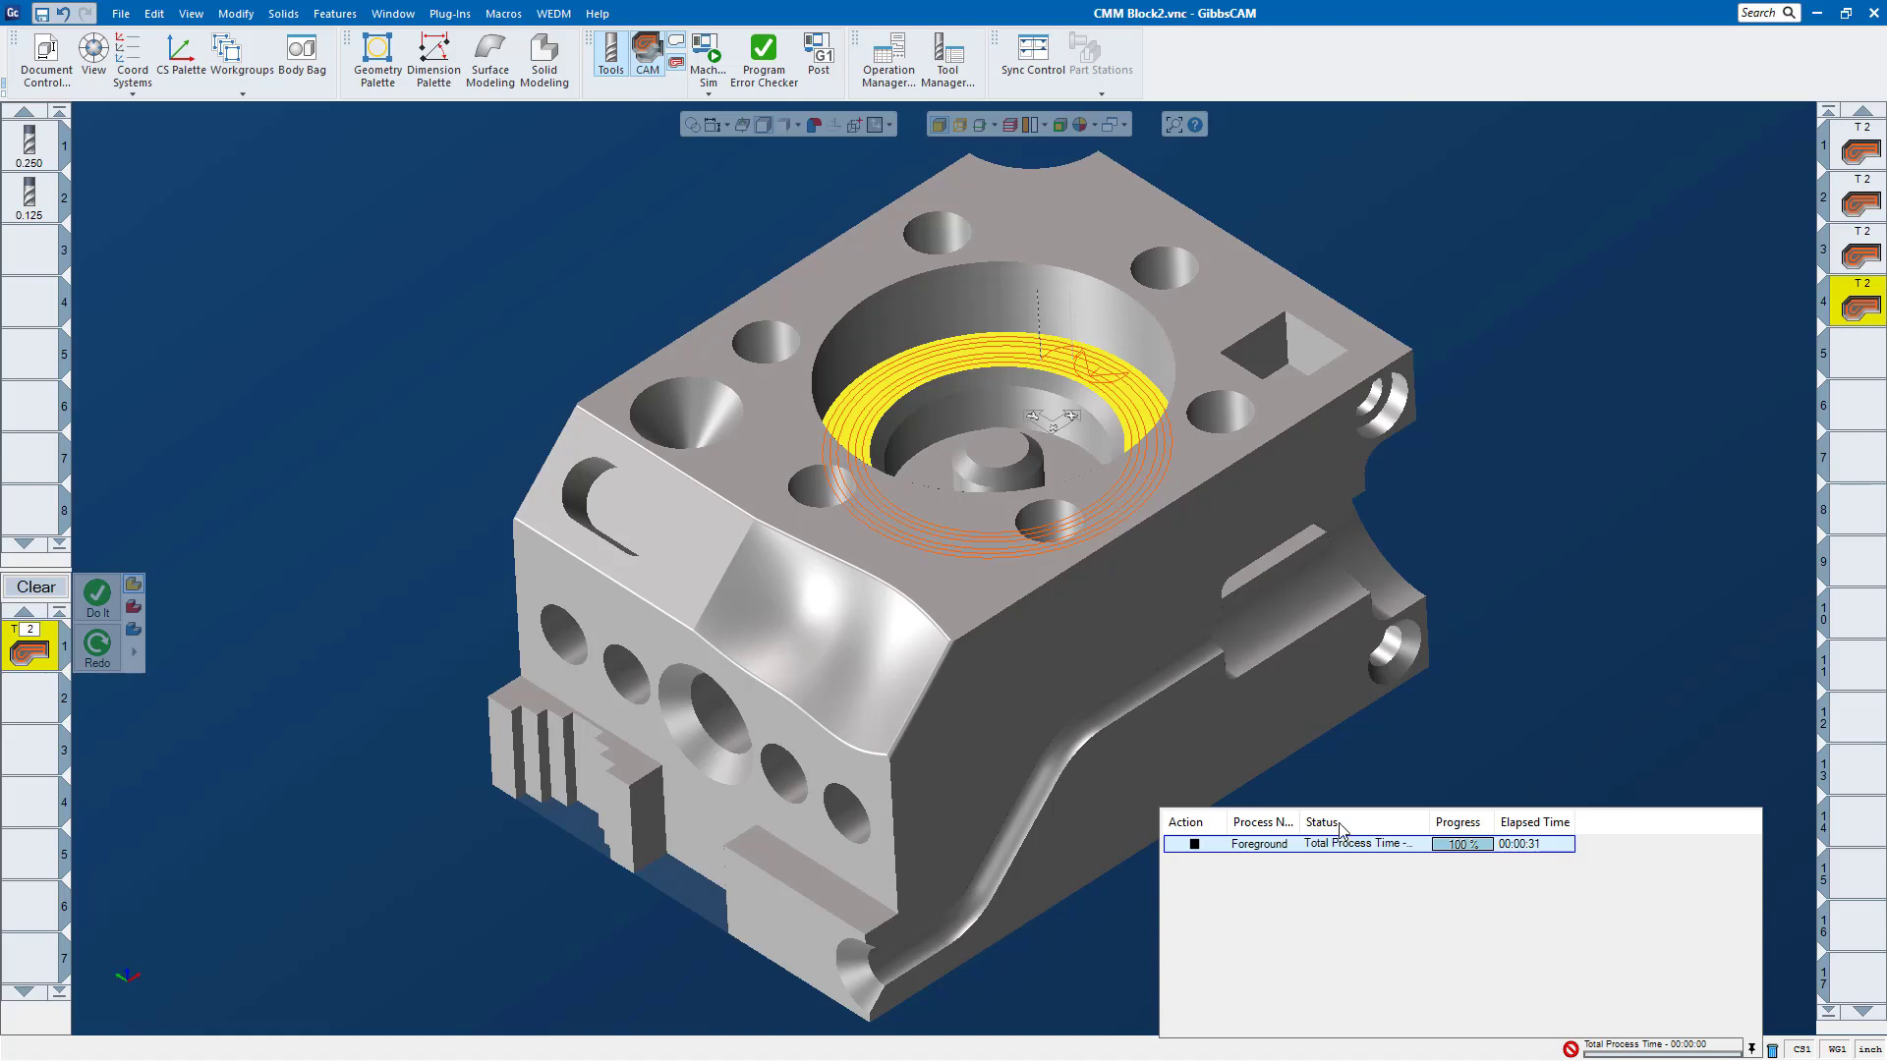
drag(1377, 809, 1379, 873)
drag(1158, 955, 1278, 955)
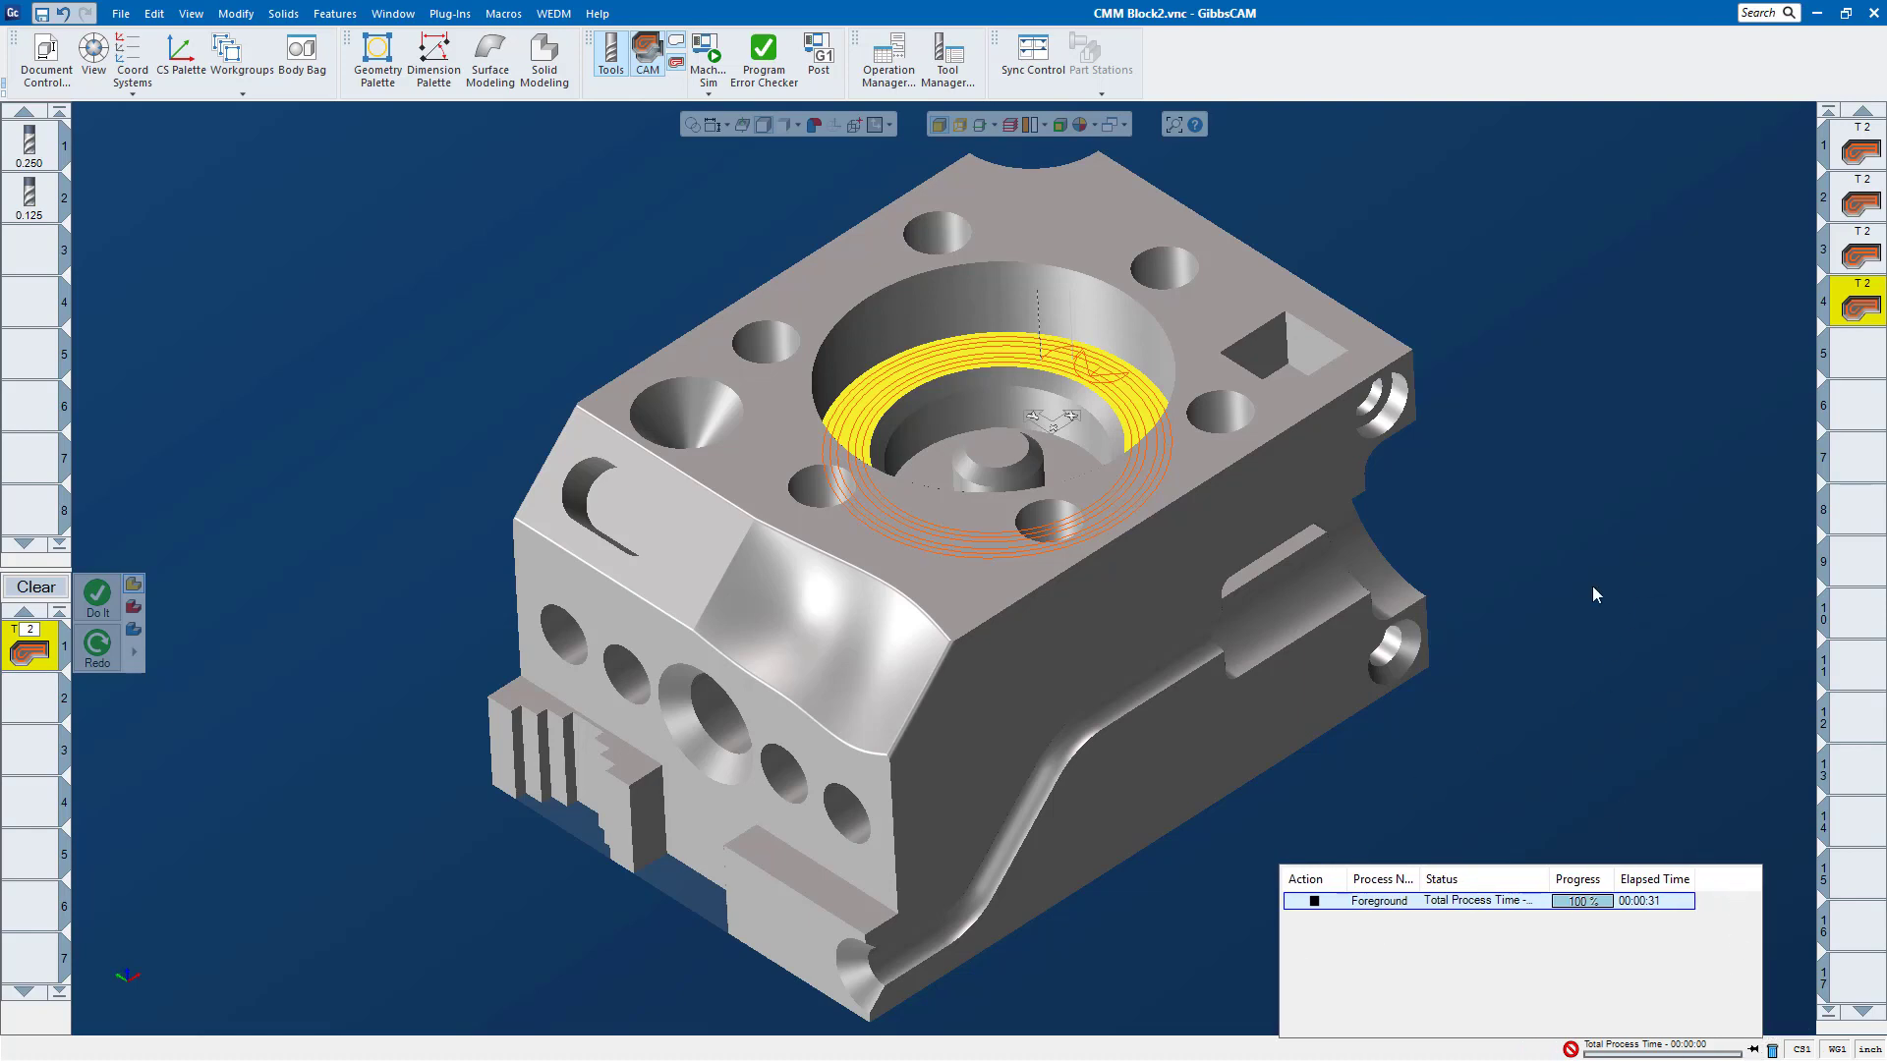
click(1754, 1050)
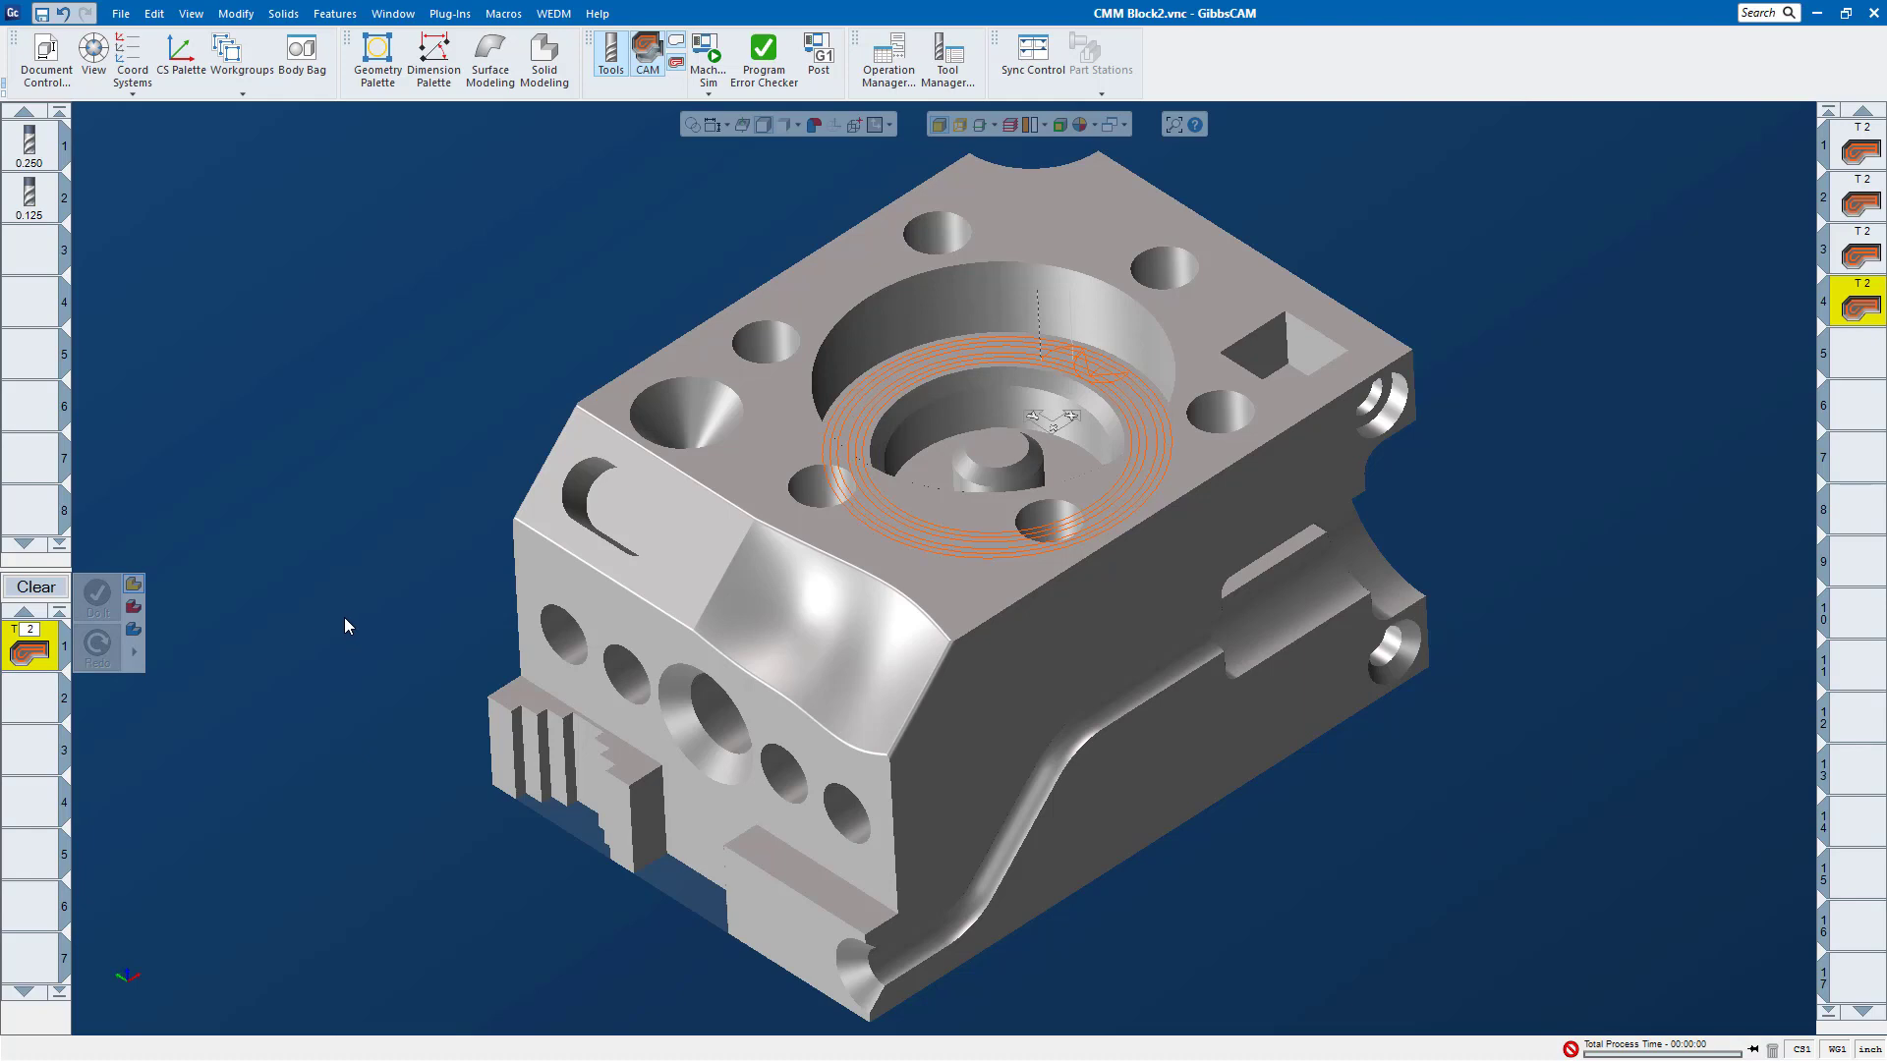
Step: Clear the process list and delete the fourth Roughing operation
click(34, 588)
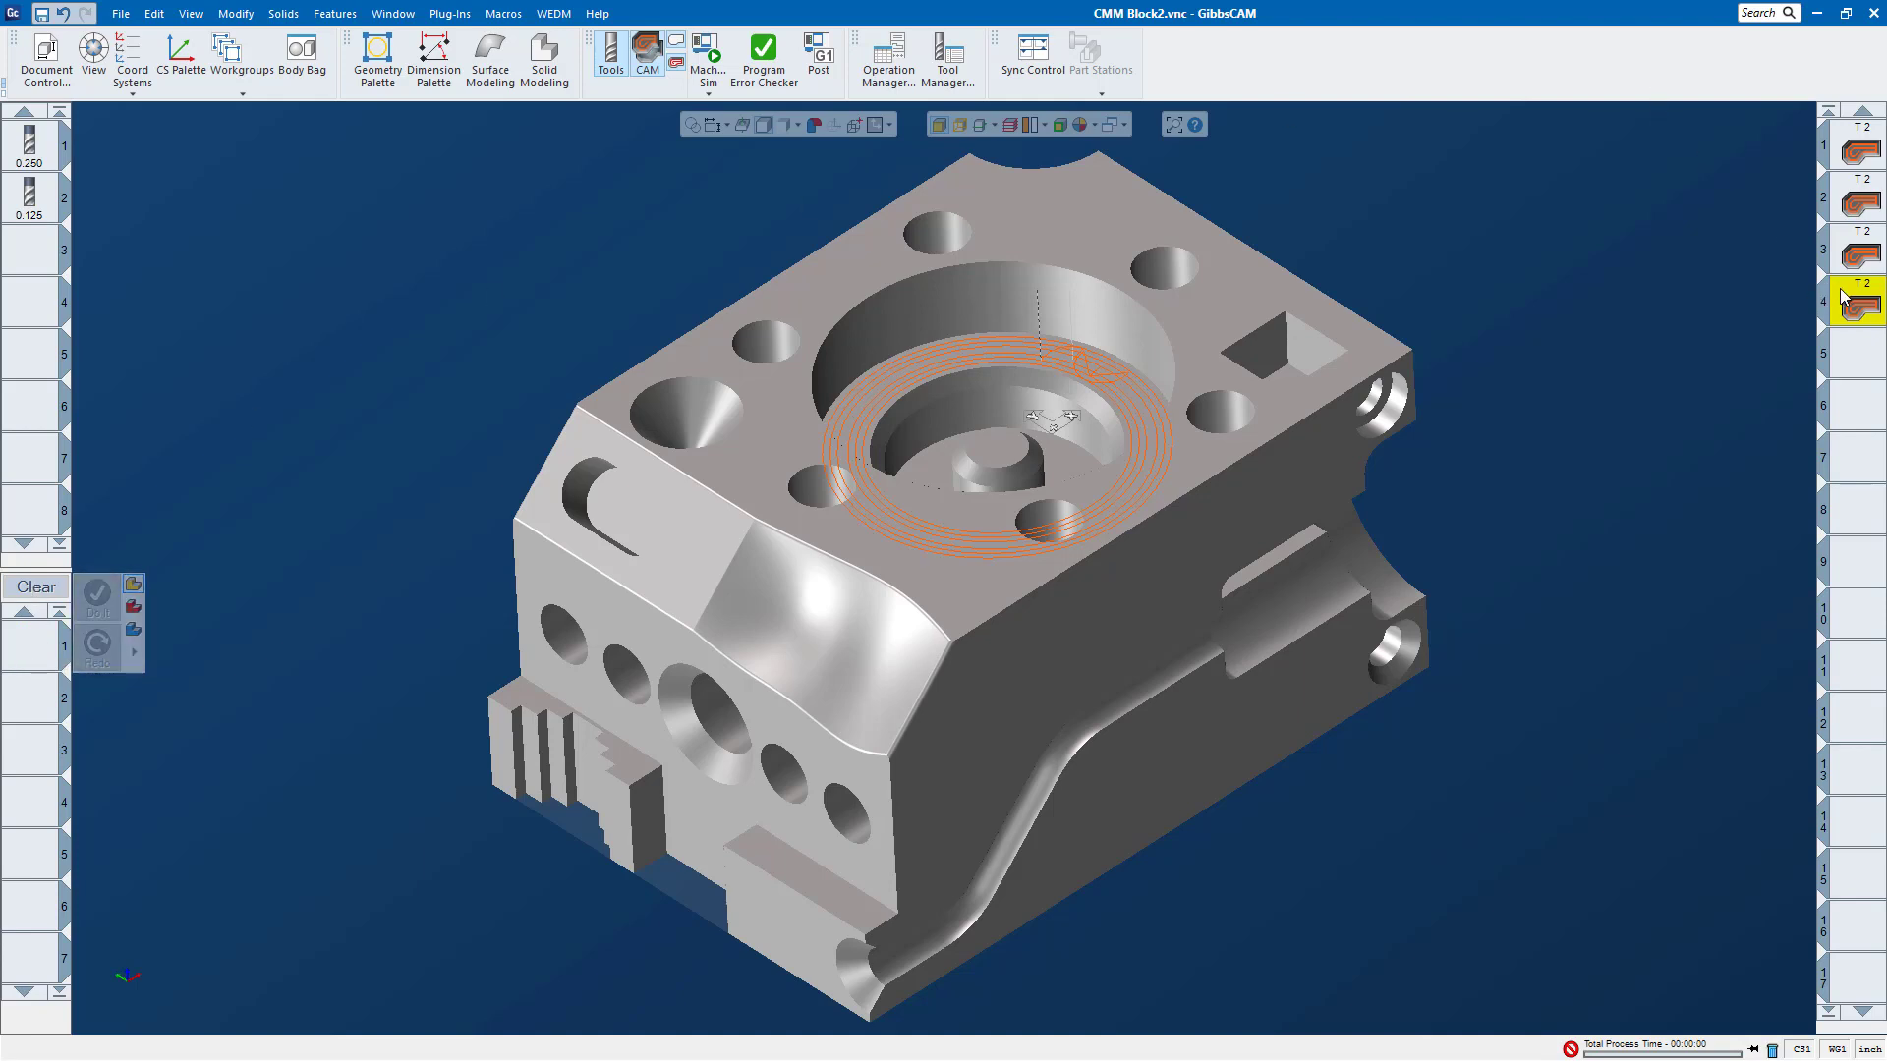
key(Delete)
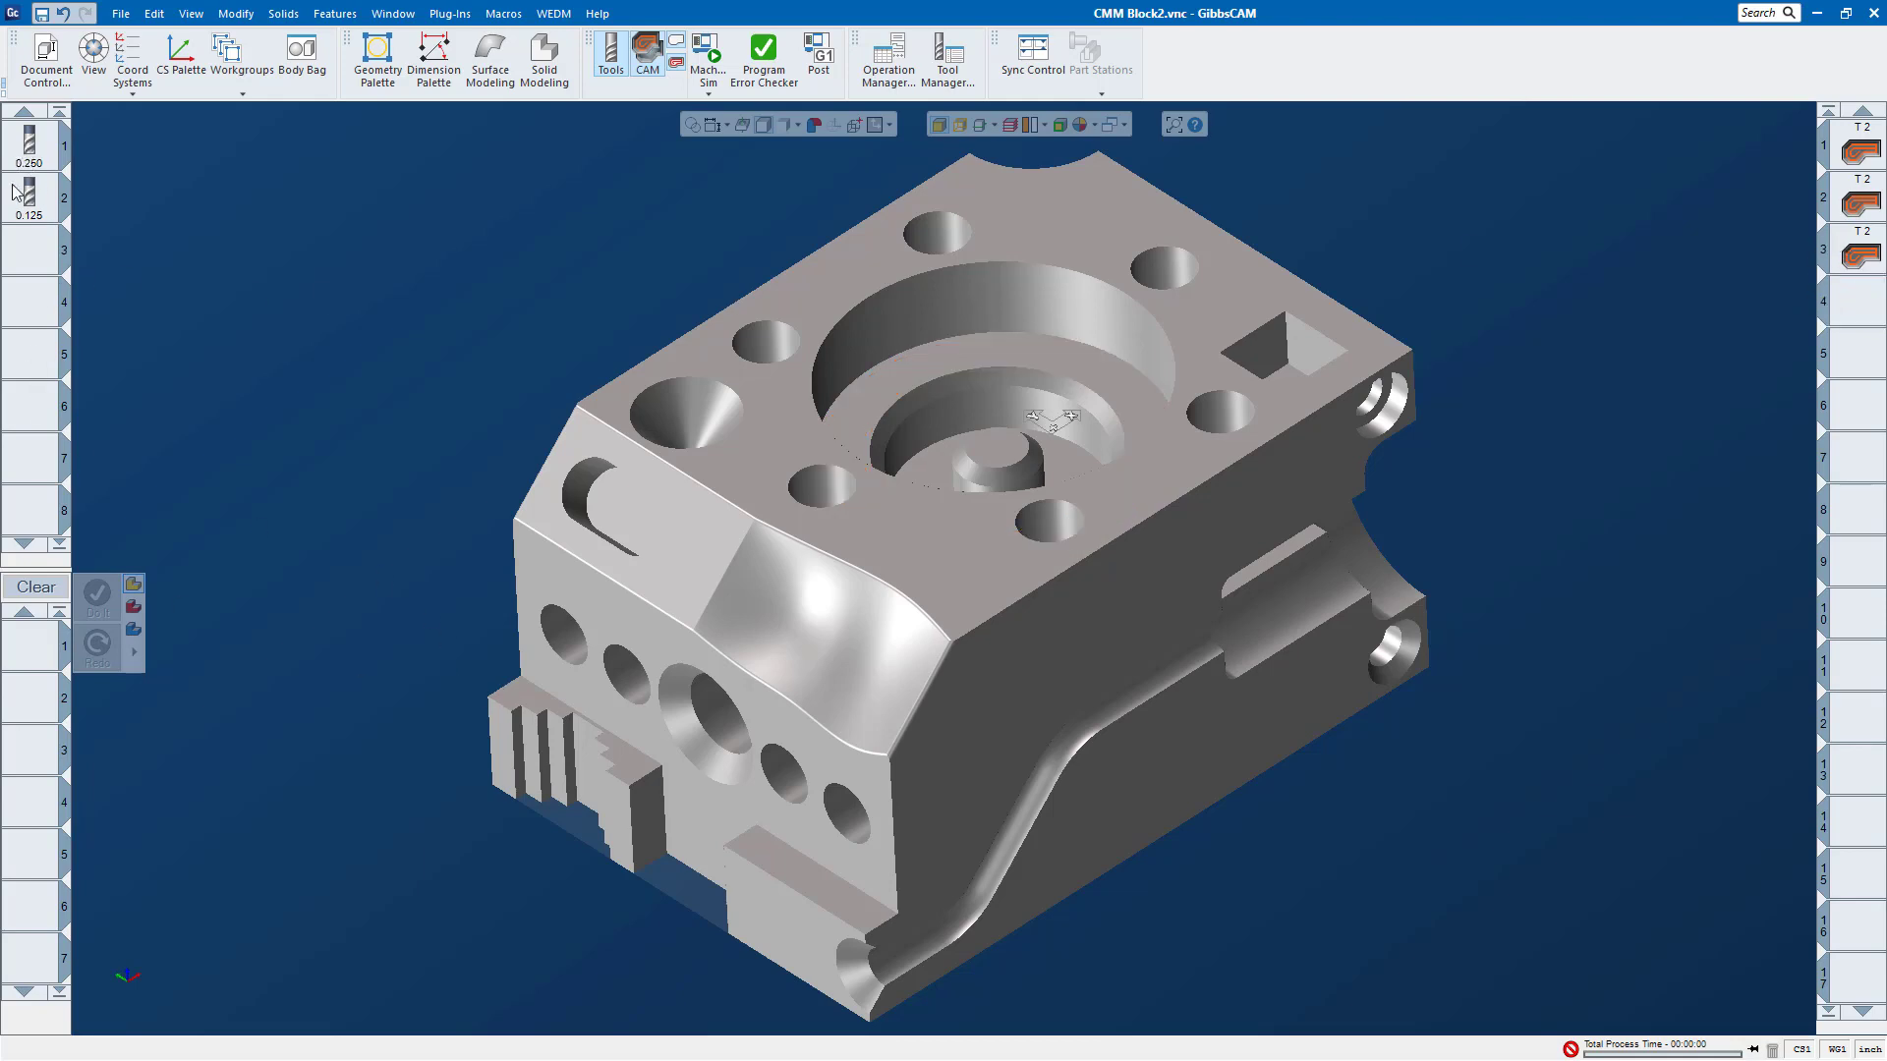
Step: Try to delete the 0.125 inch endmill used by the operations, and cancel the deletion
drag(16, 205, 1775, 1054)
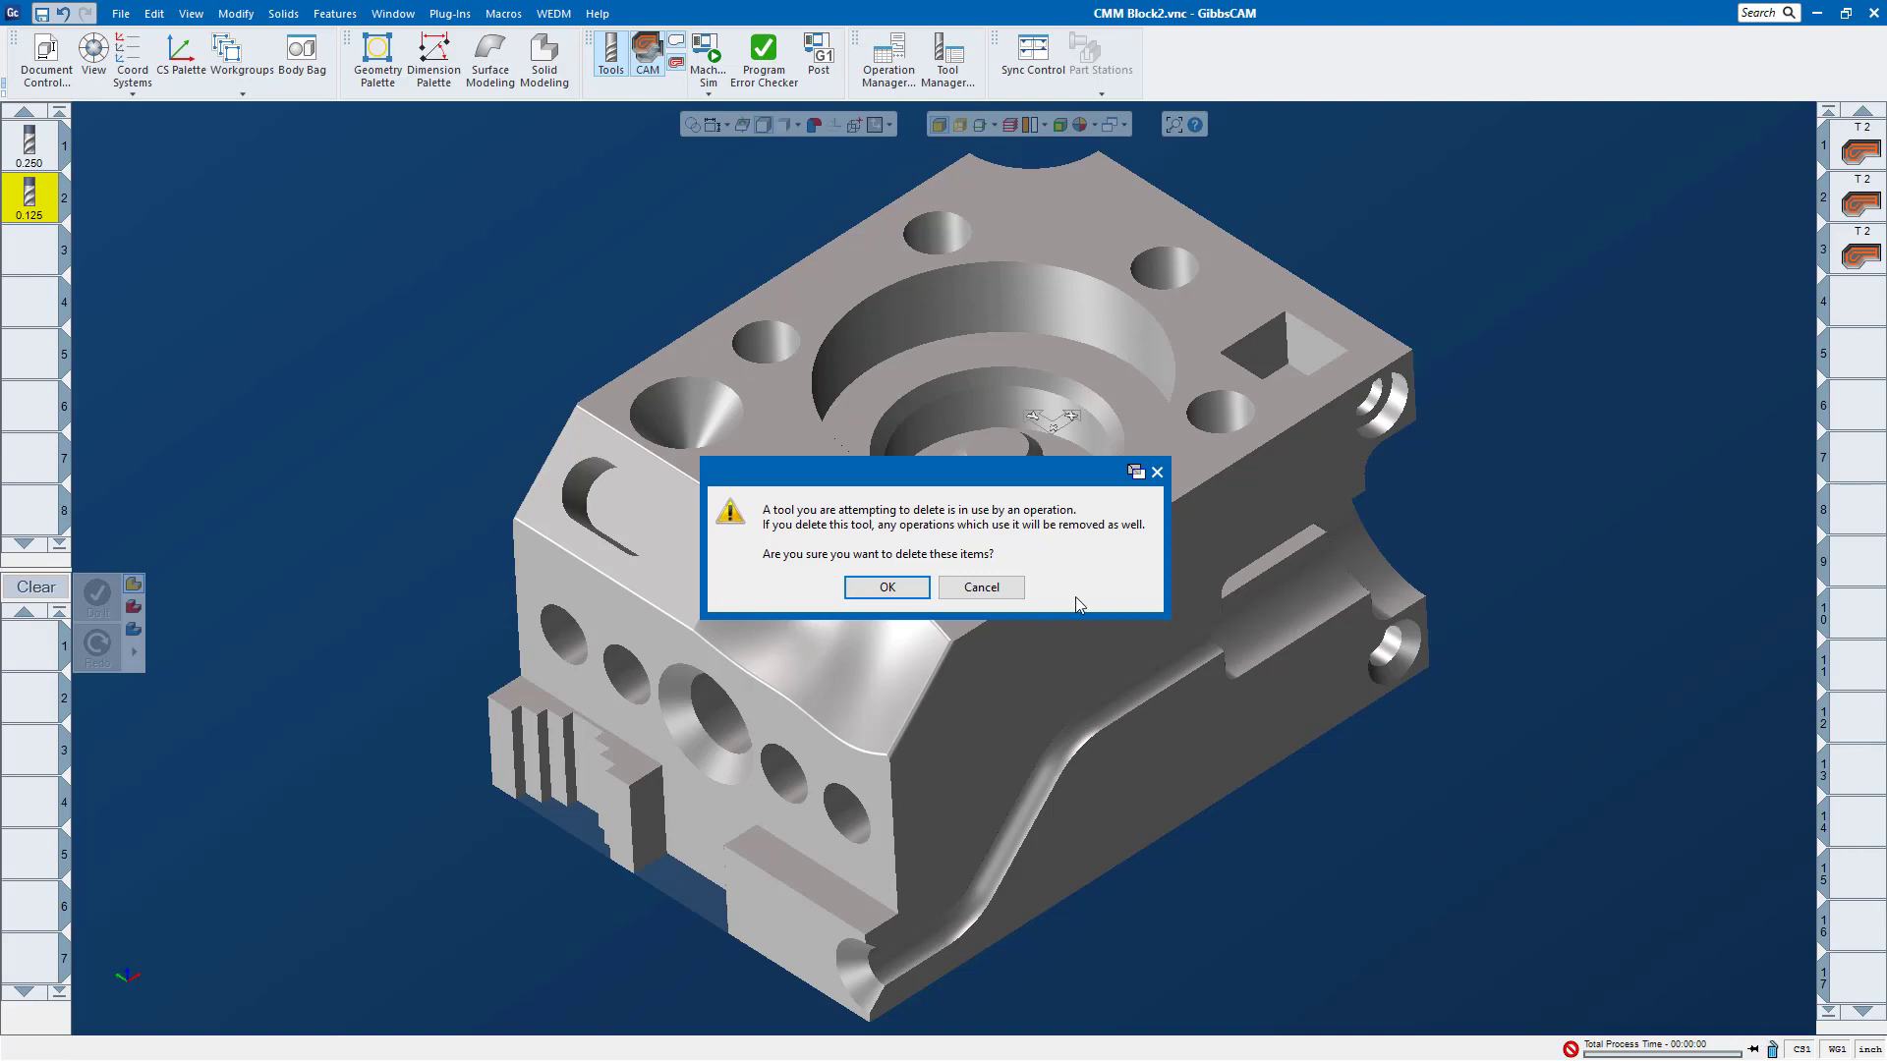
click(1158, 473)
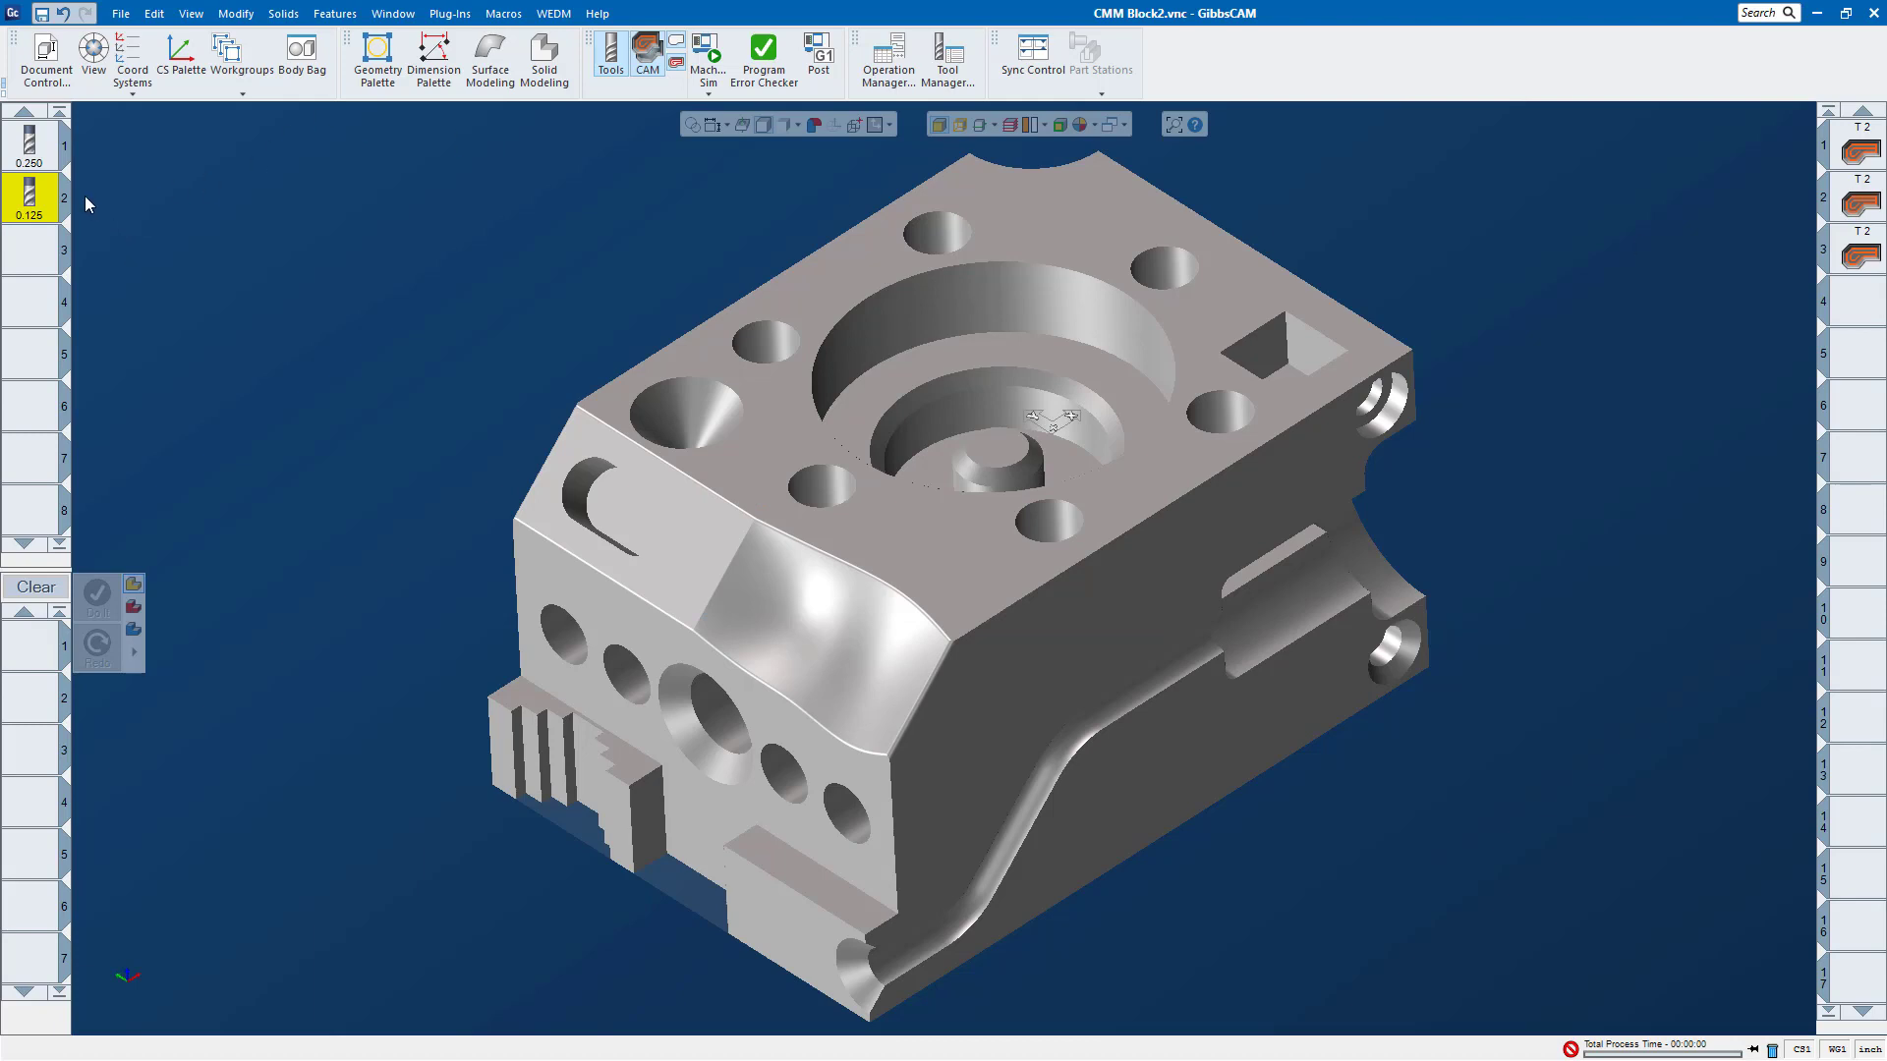
click(123, 14)
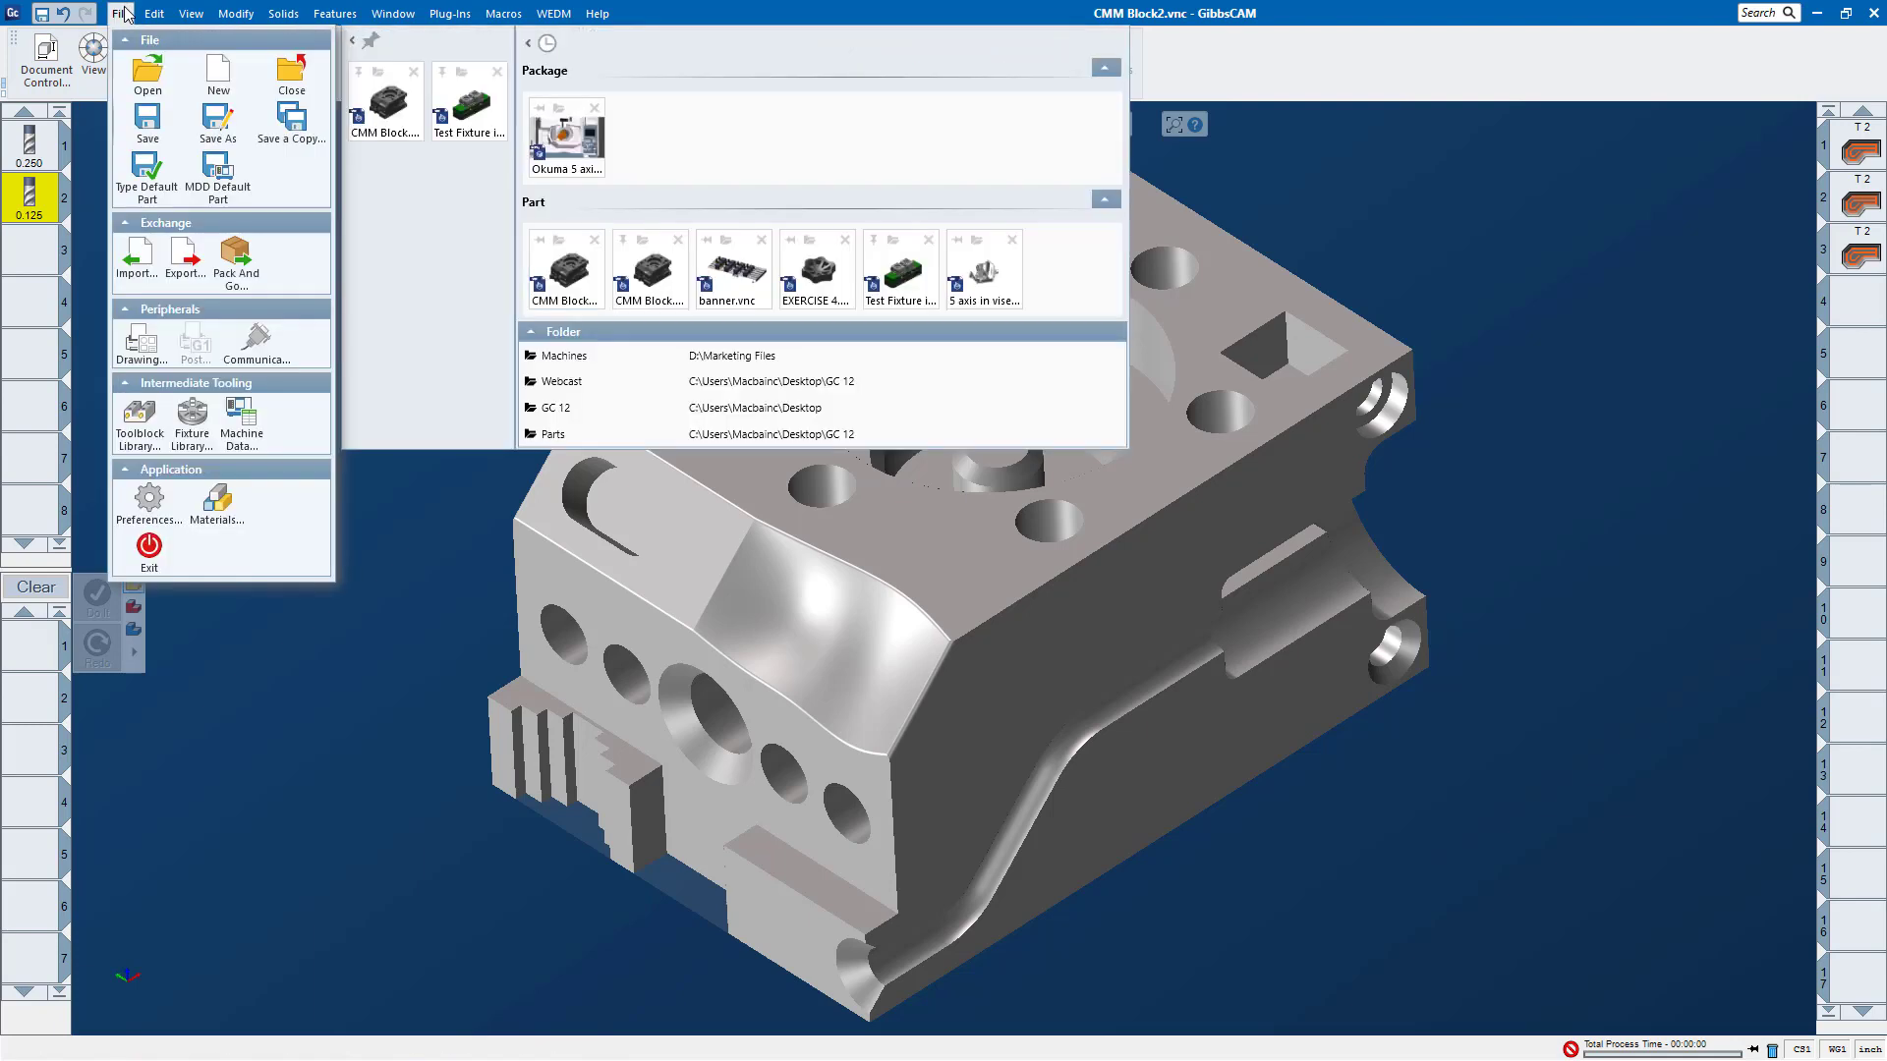
click(43, 62)
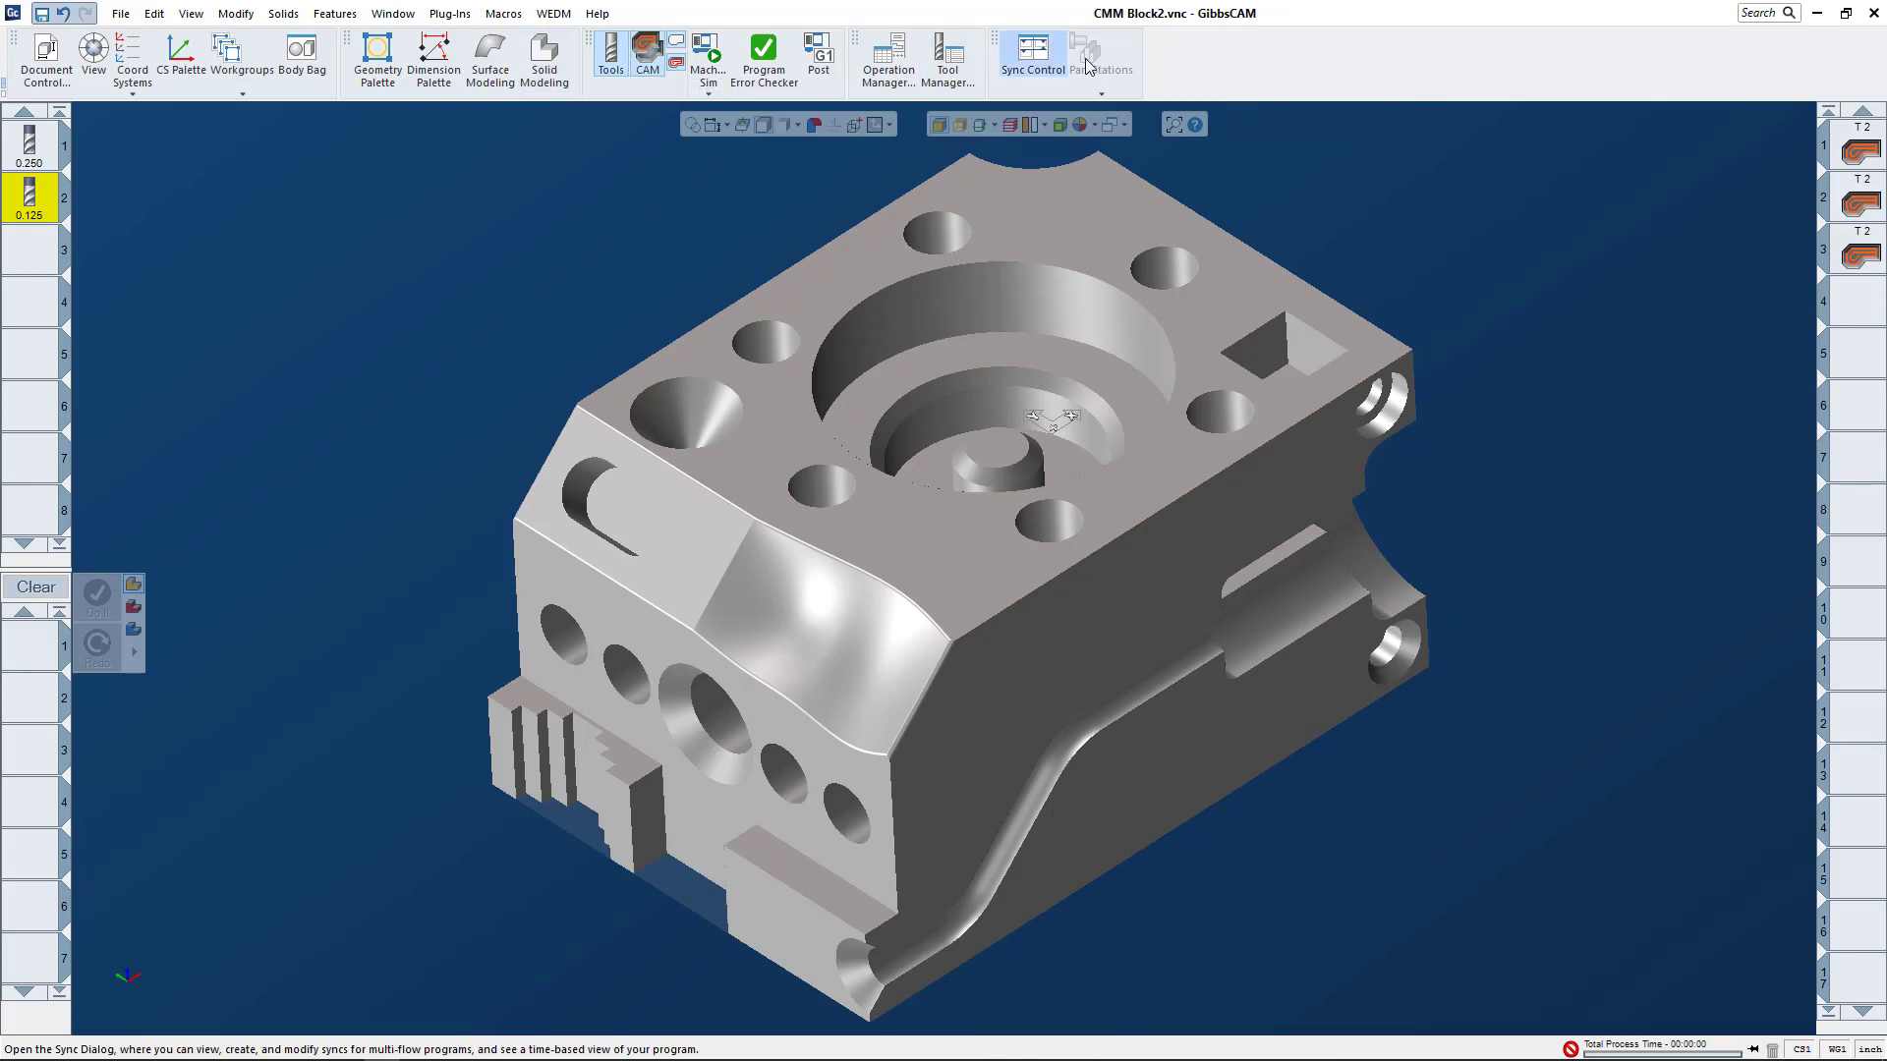
Step: Start customizing the toolbars and menus, and hide the text label of the Document Control command
right_click(1269, 55)
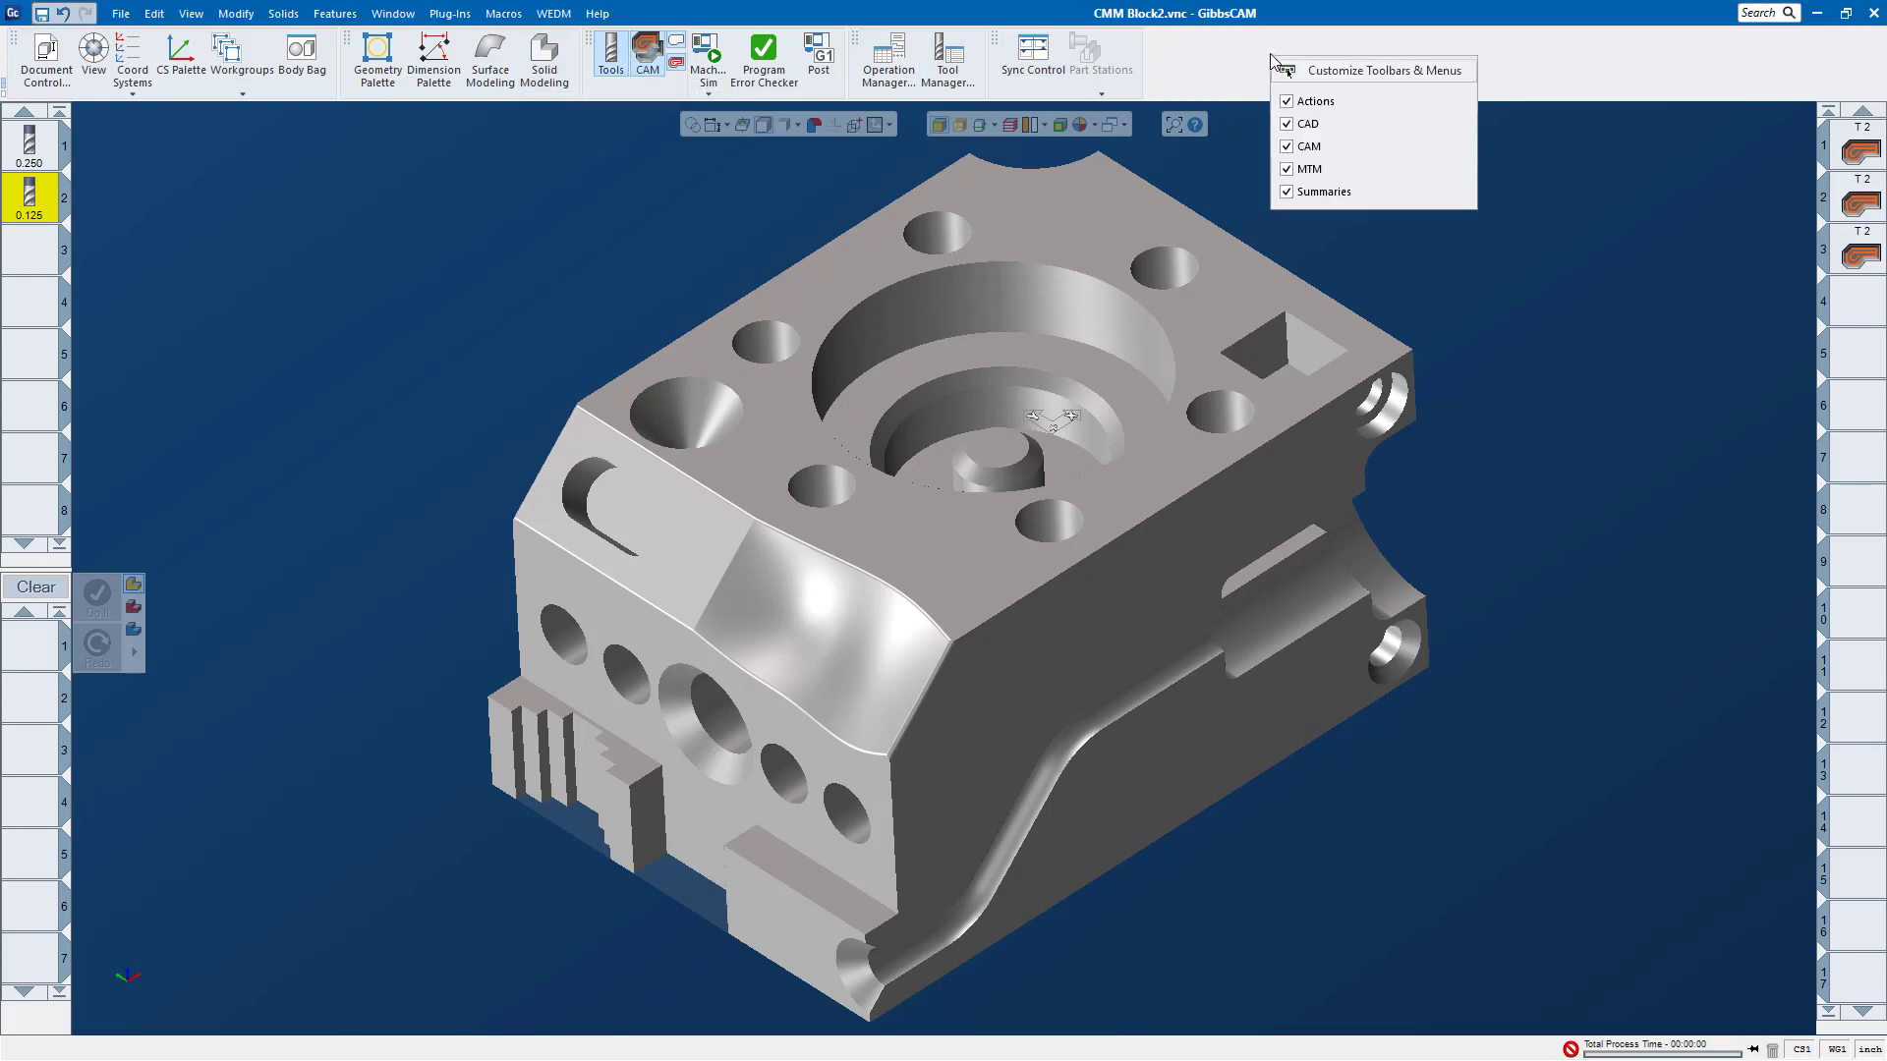
click(1320, 79)
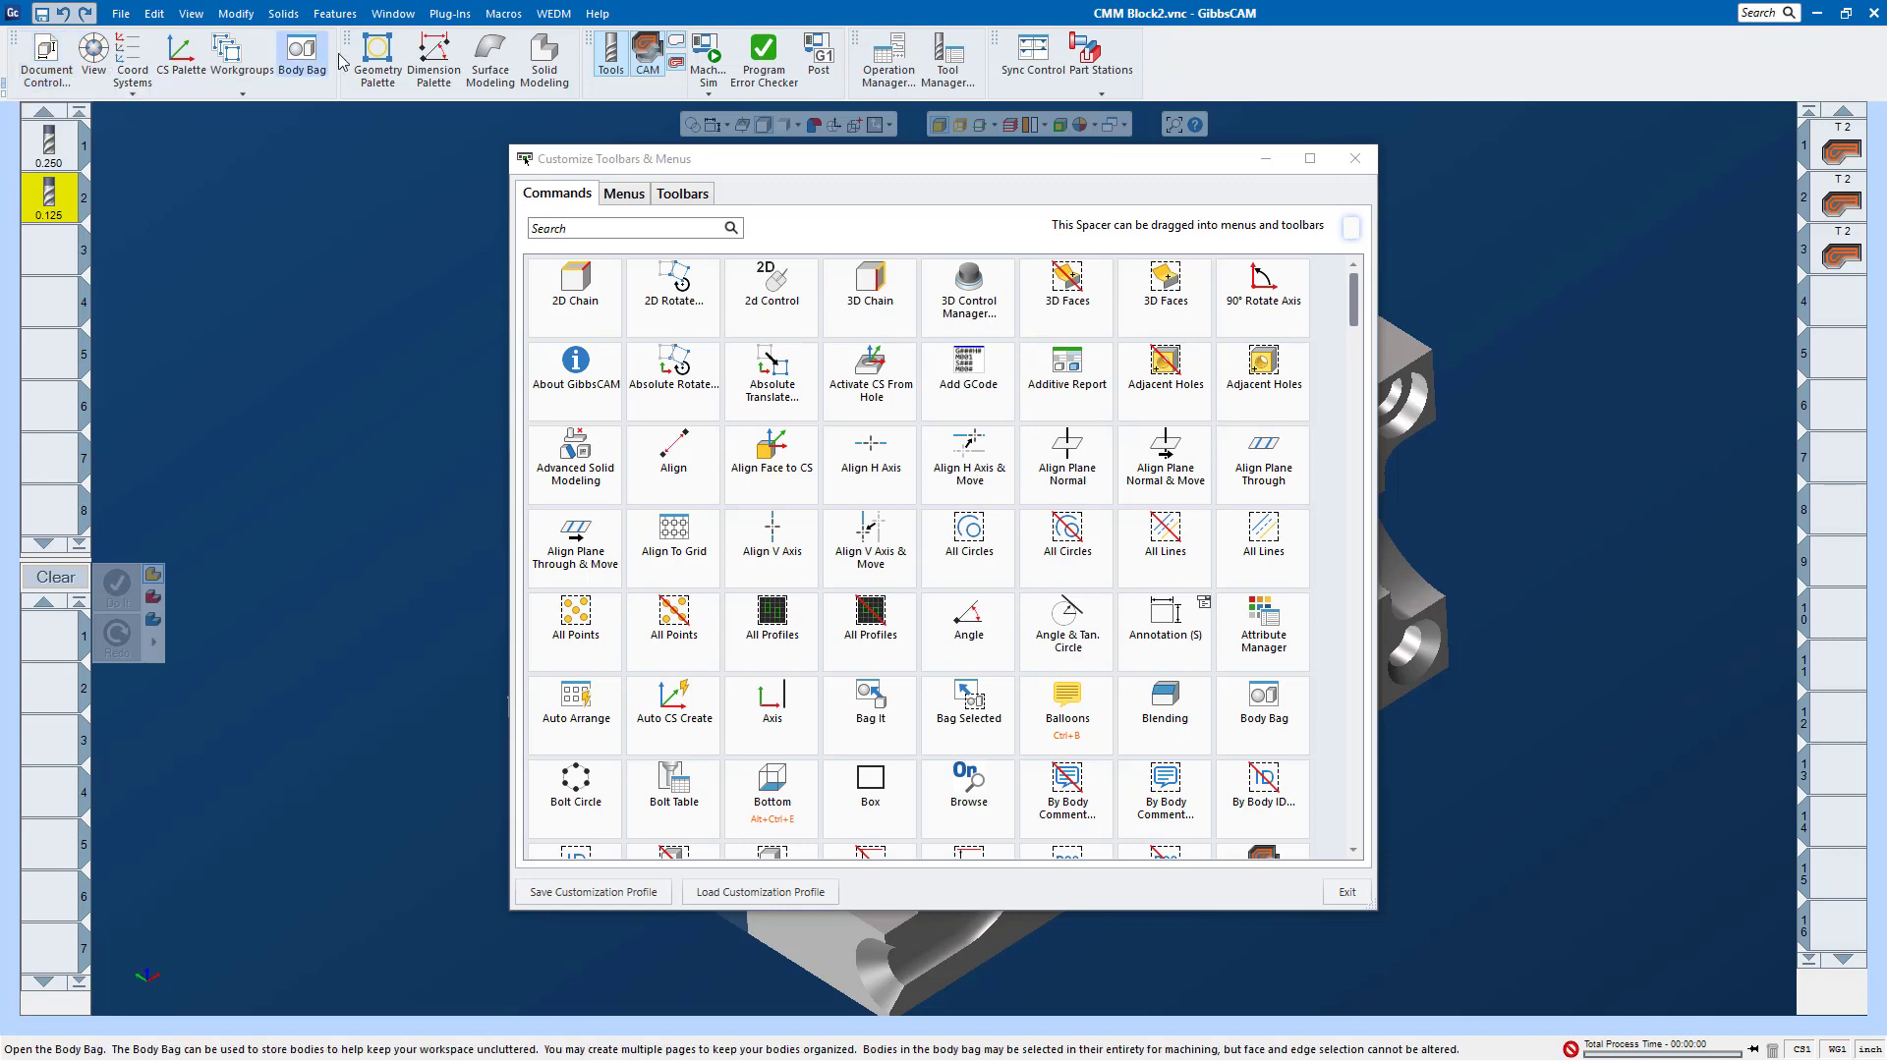
right_click(50, 75)
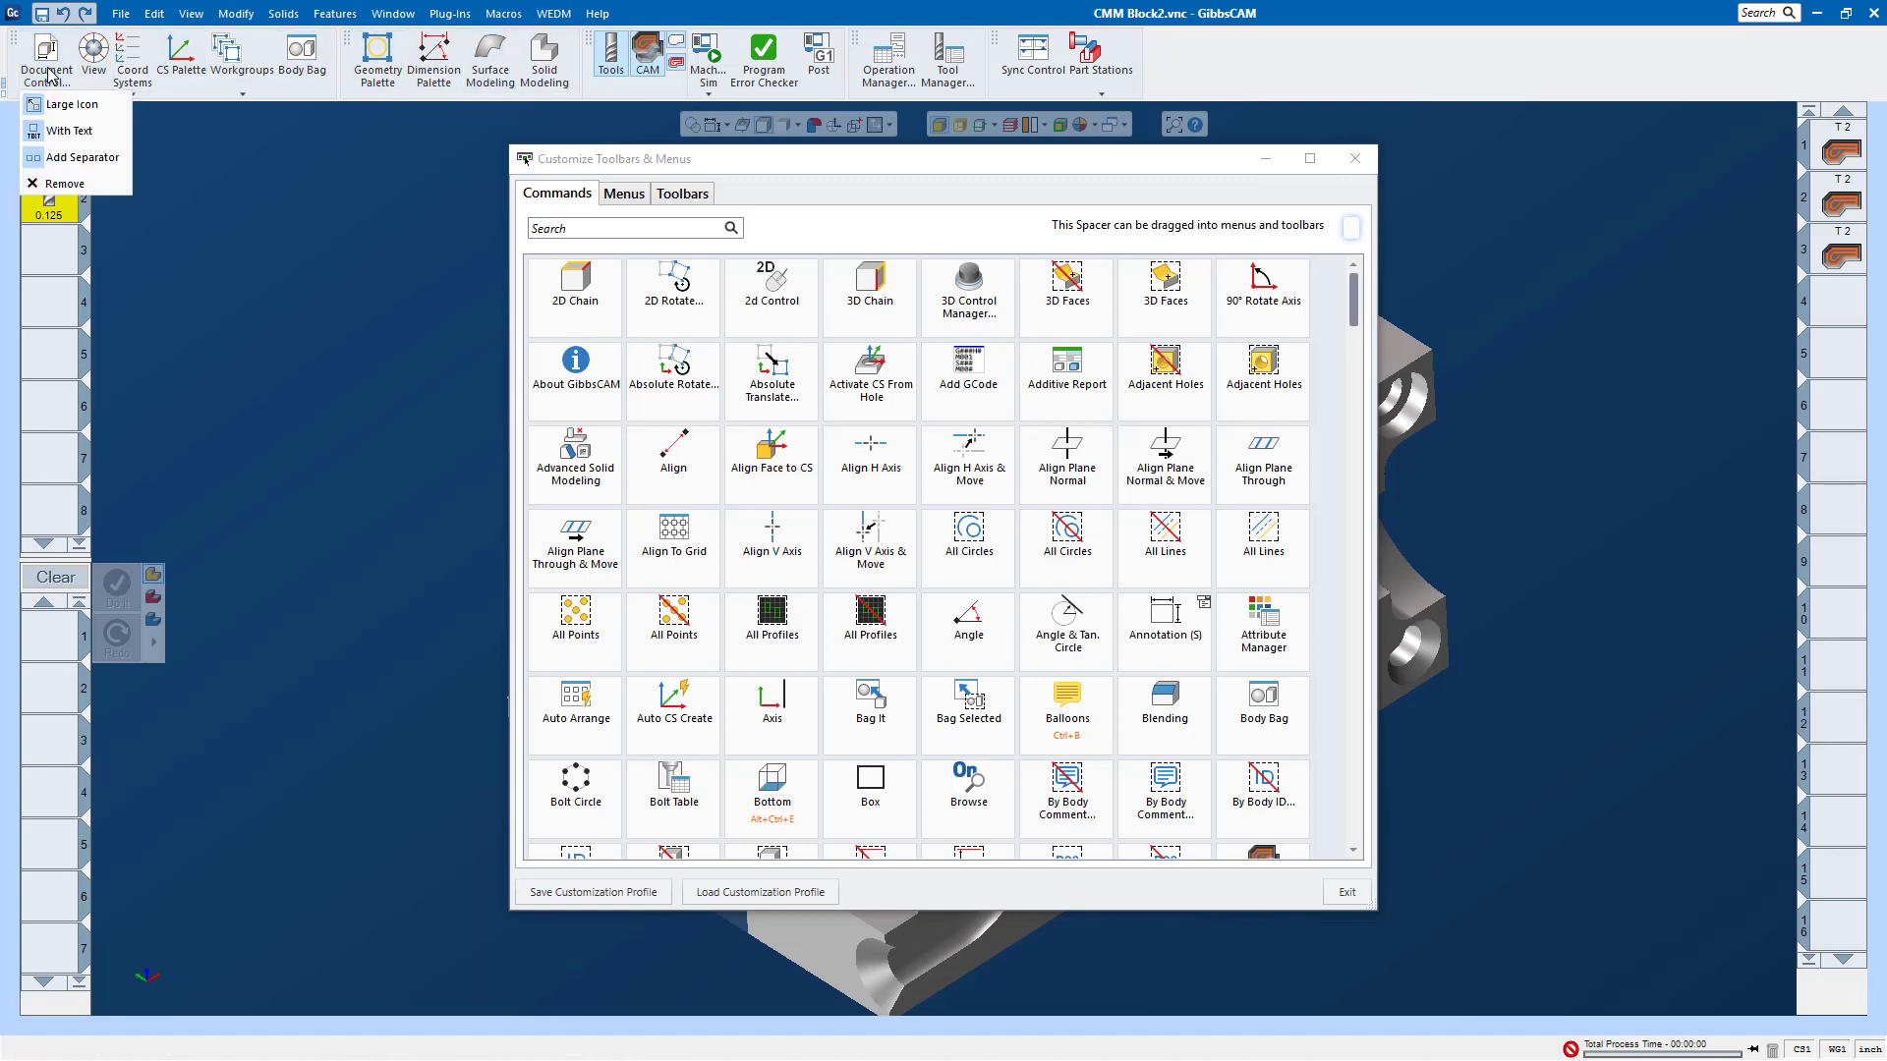
click(69, 131)
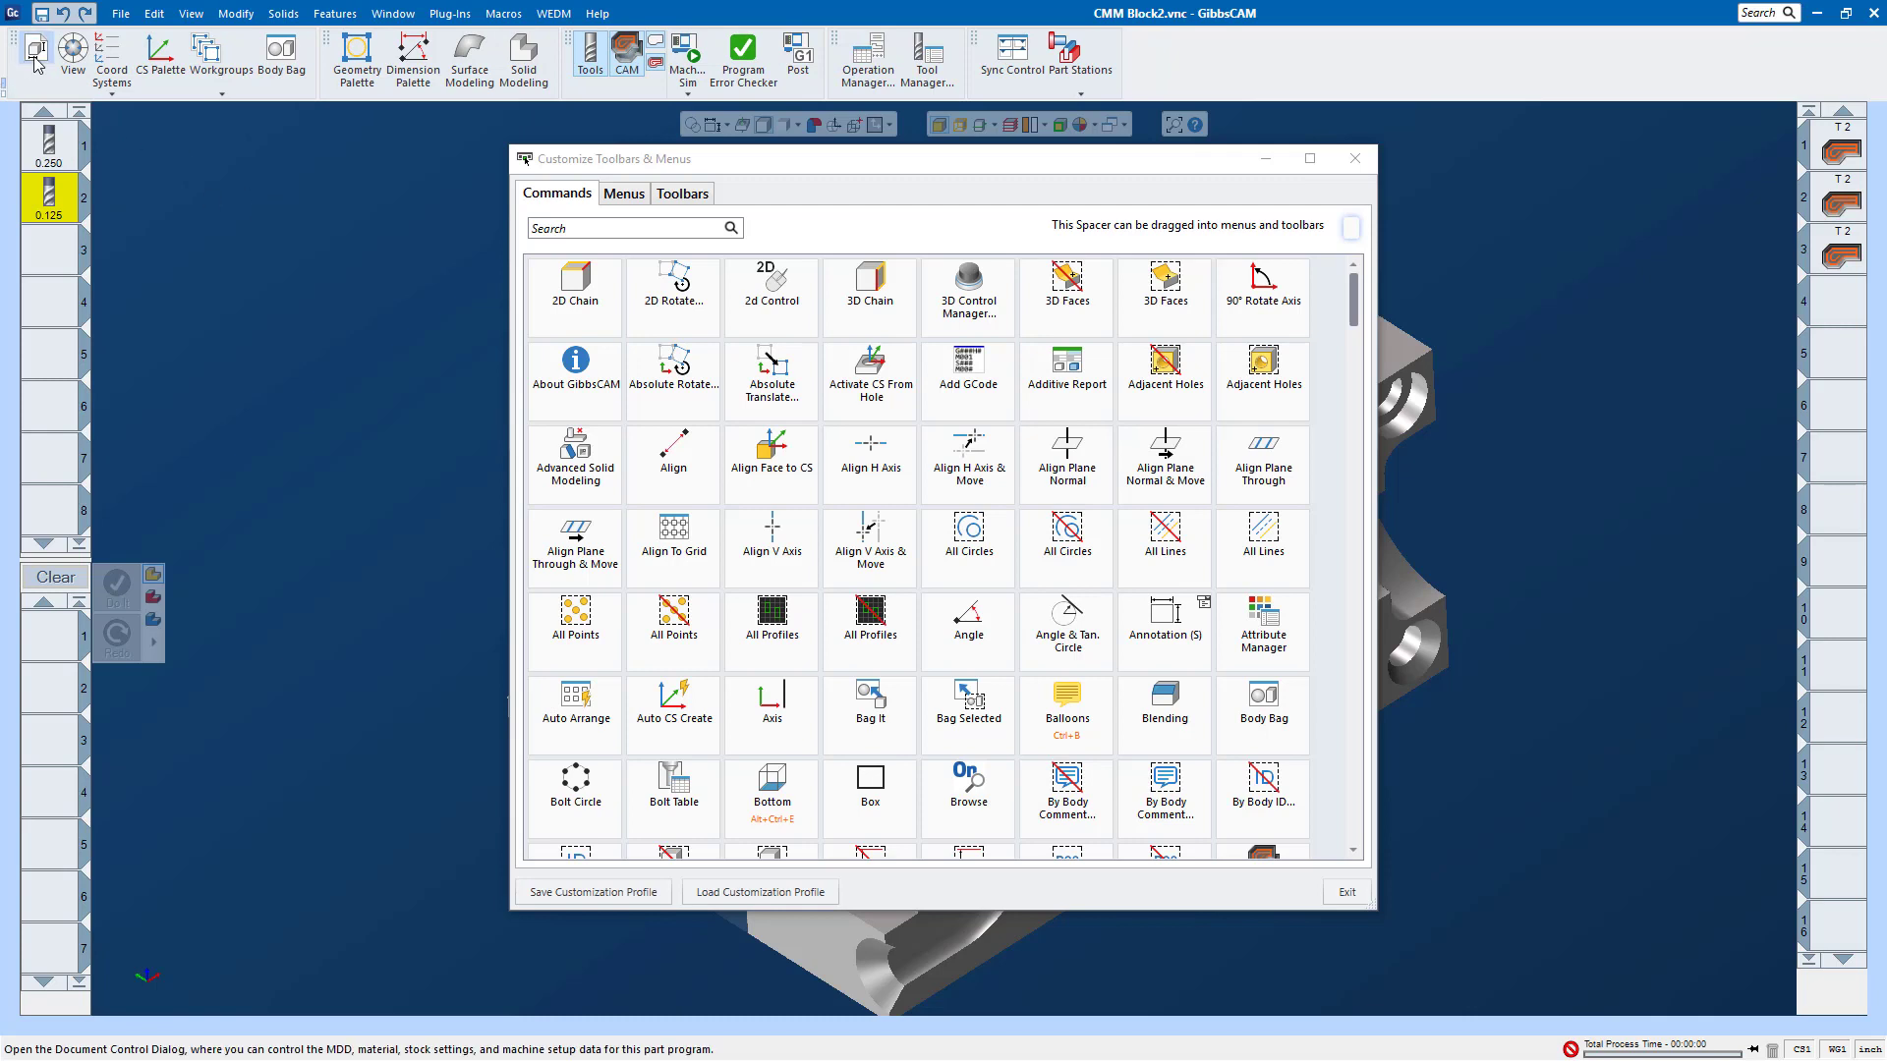
Step: Switch the View and Coord Systems commands to small icons and hide the text label of Coord Systems
right_click(83, 66)
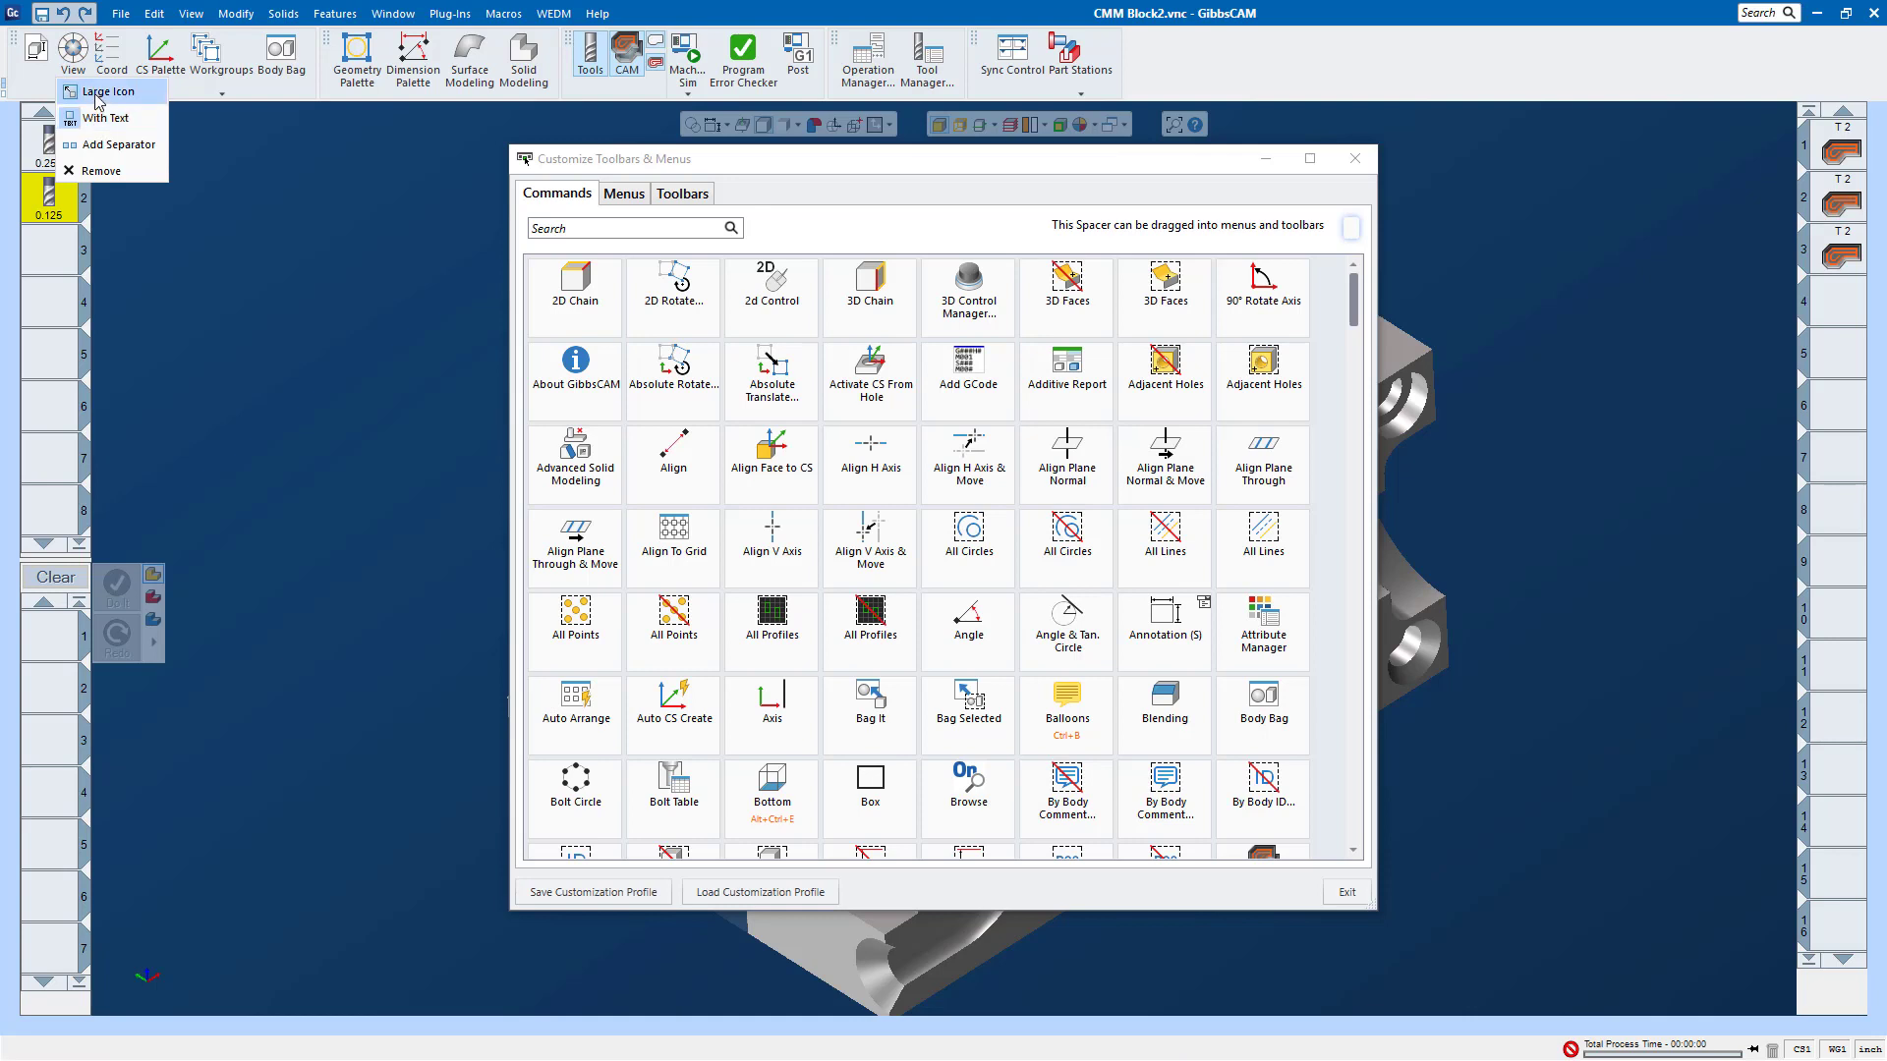
click(99, 93)
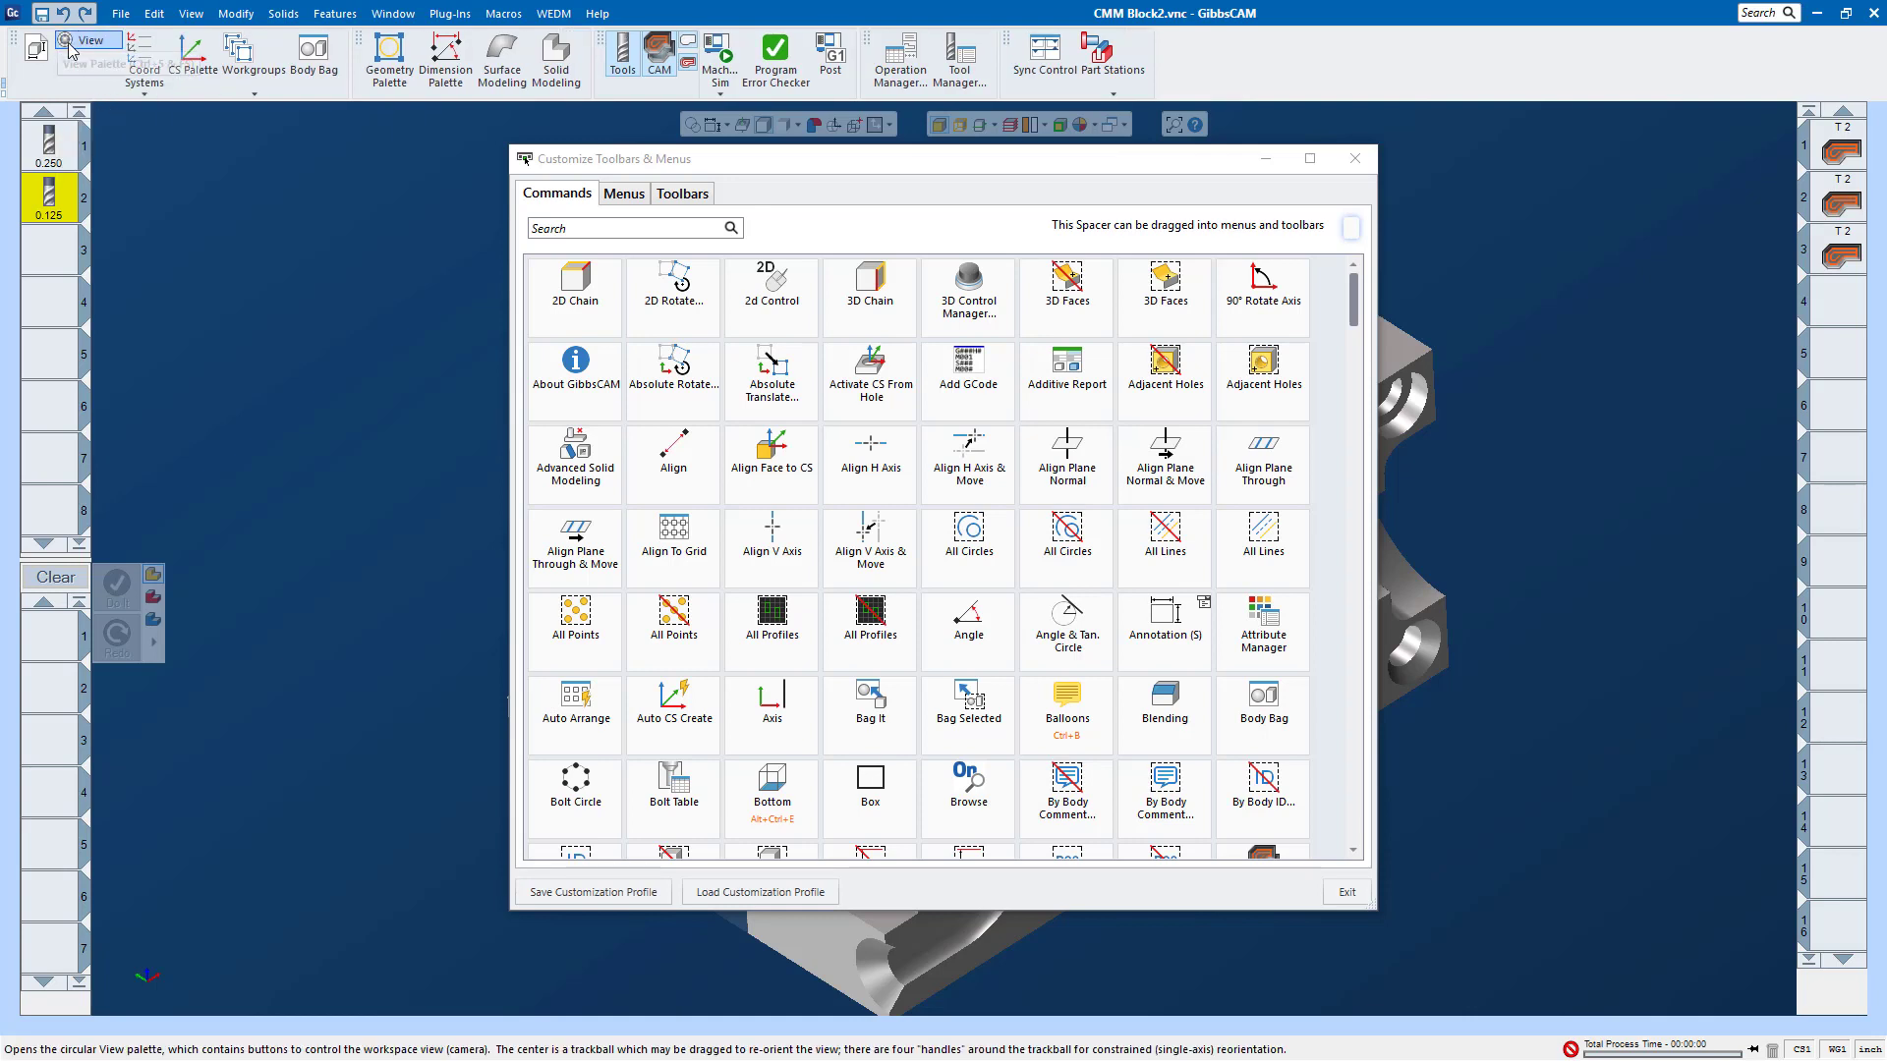
click(138, 73)
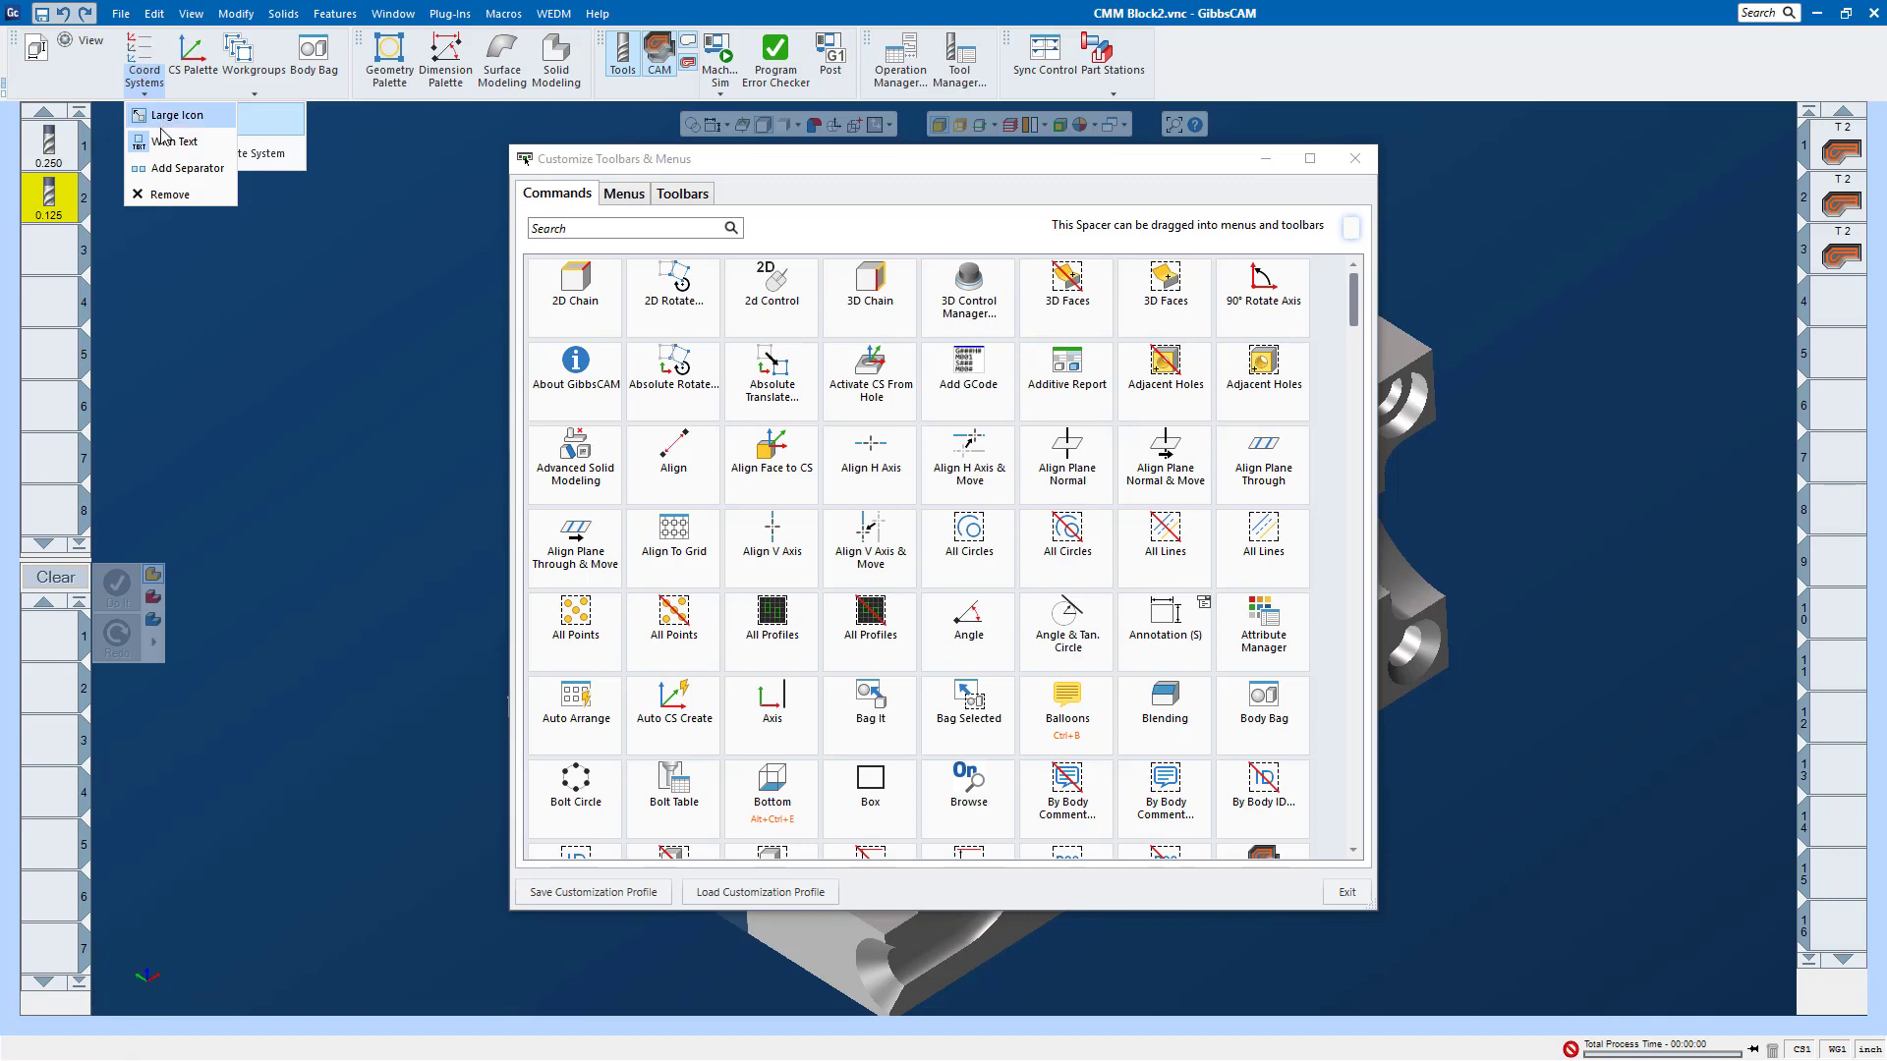
click(163, 124)
right_click(119, 65)
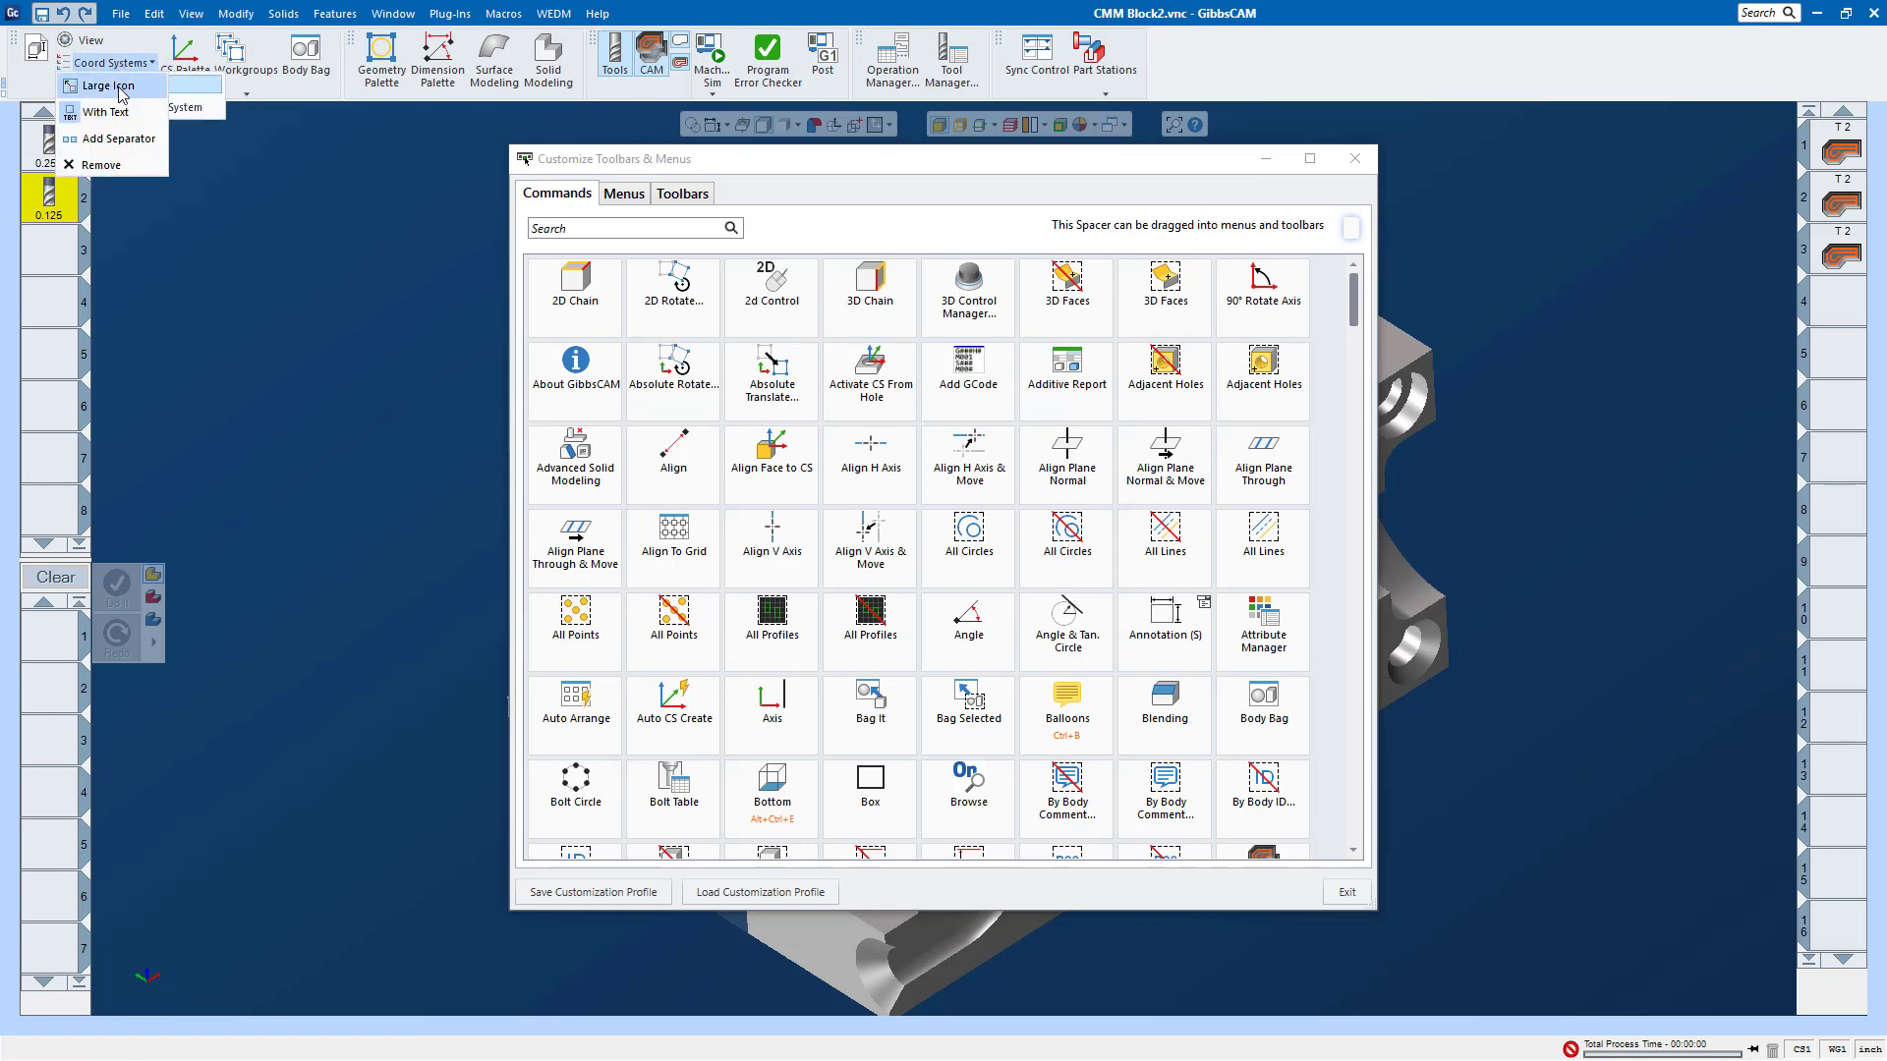
click(108, 112)
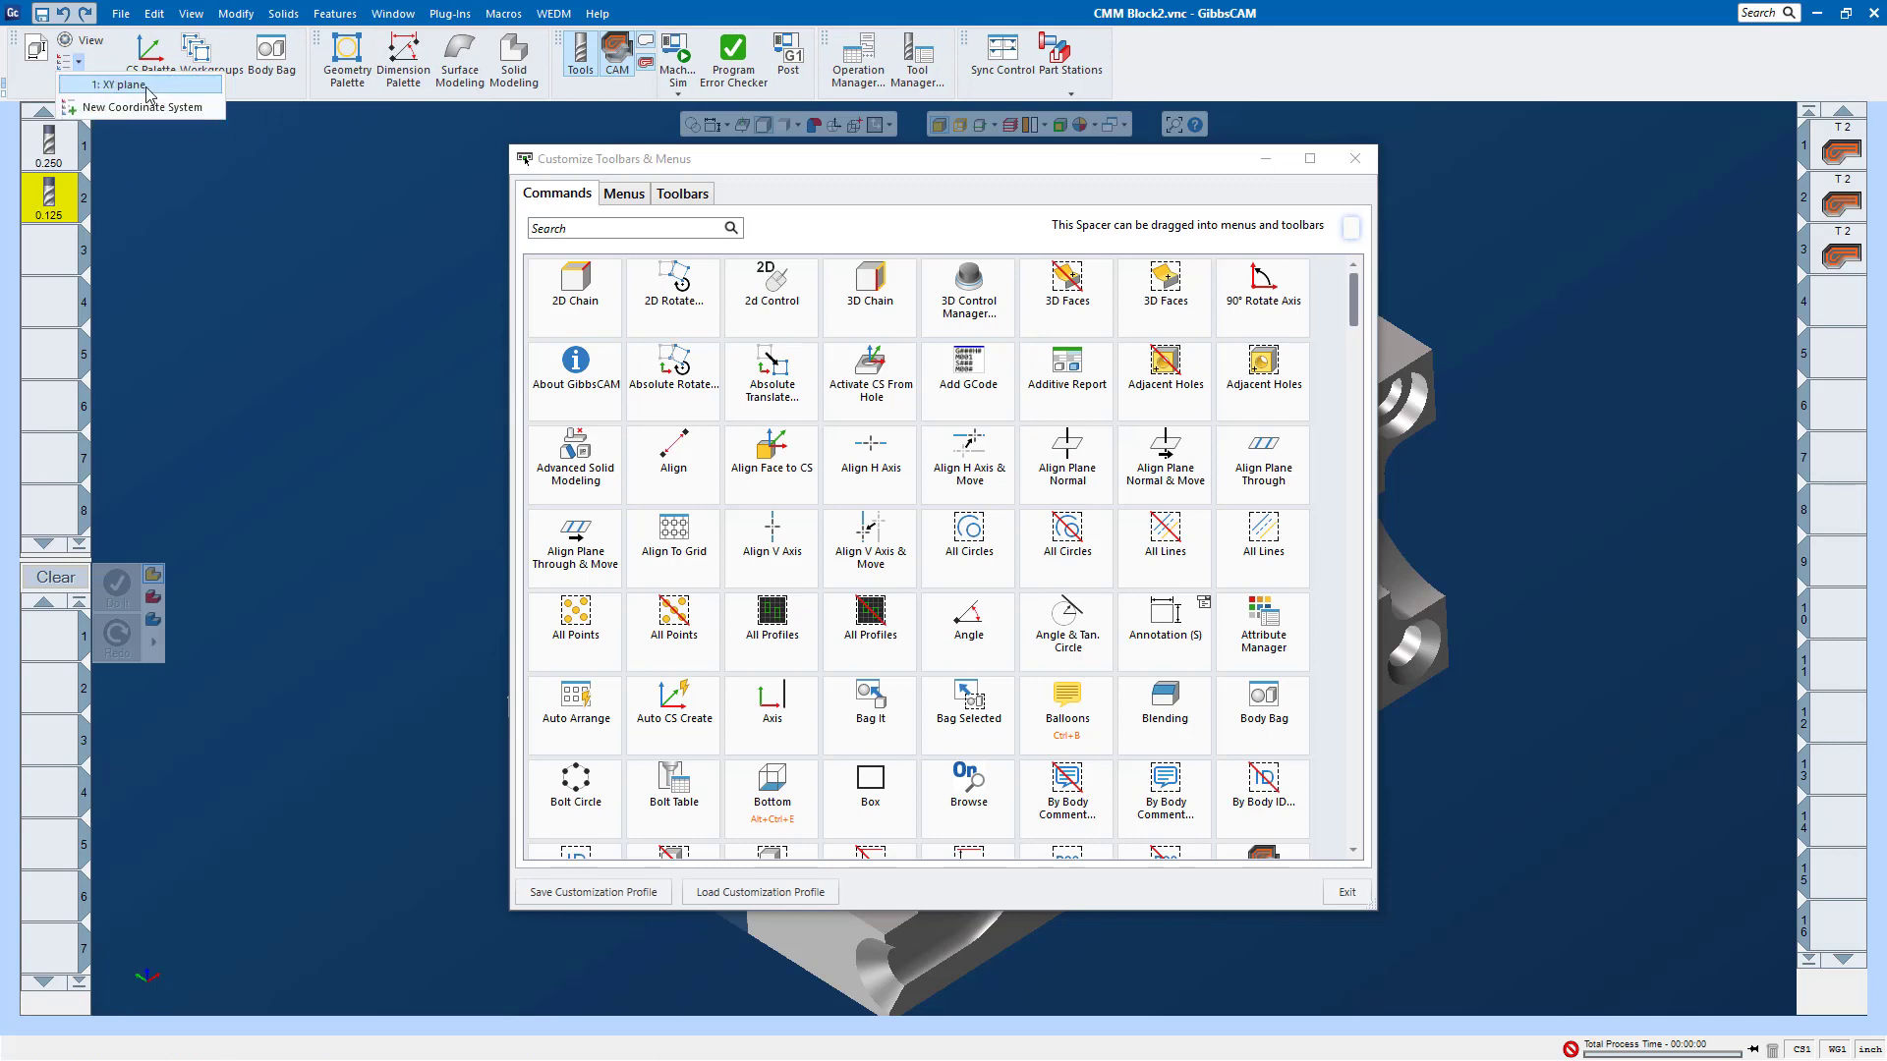
click(77, 61)
click(386, 216)
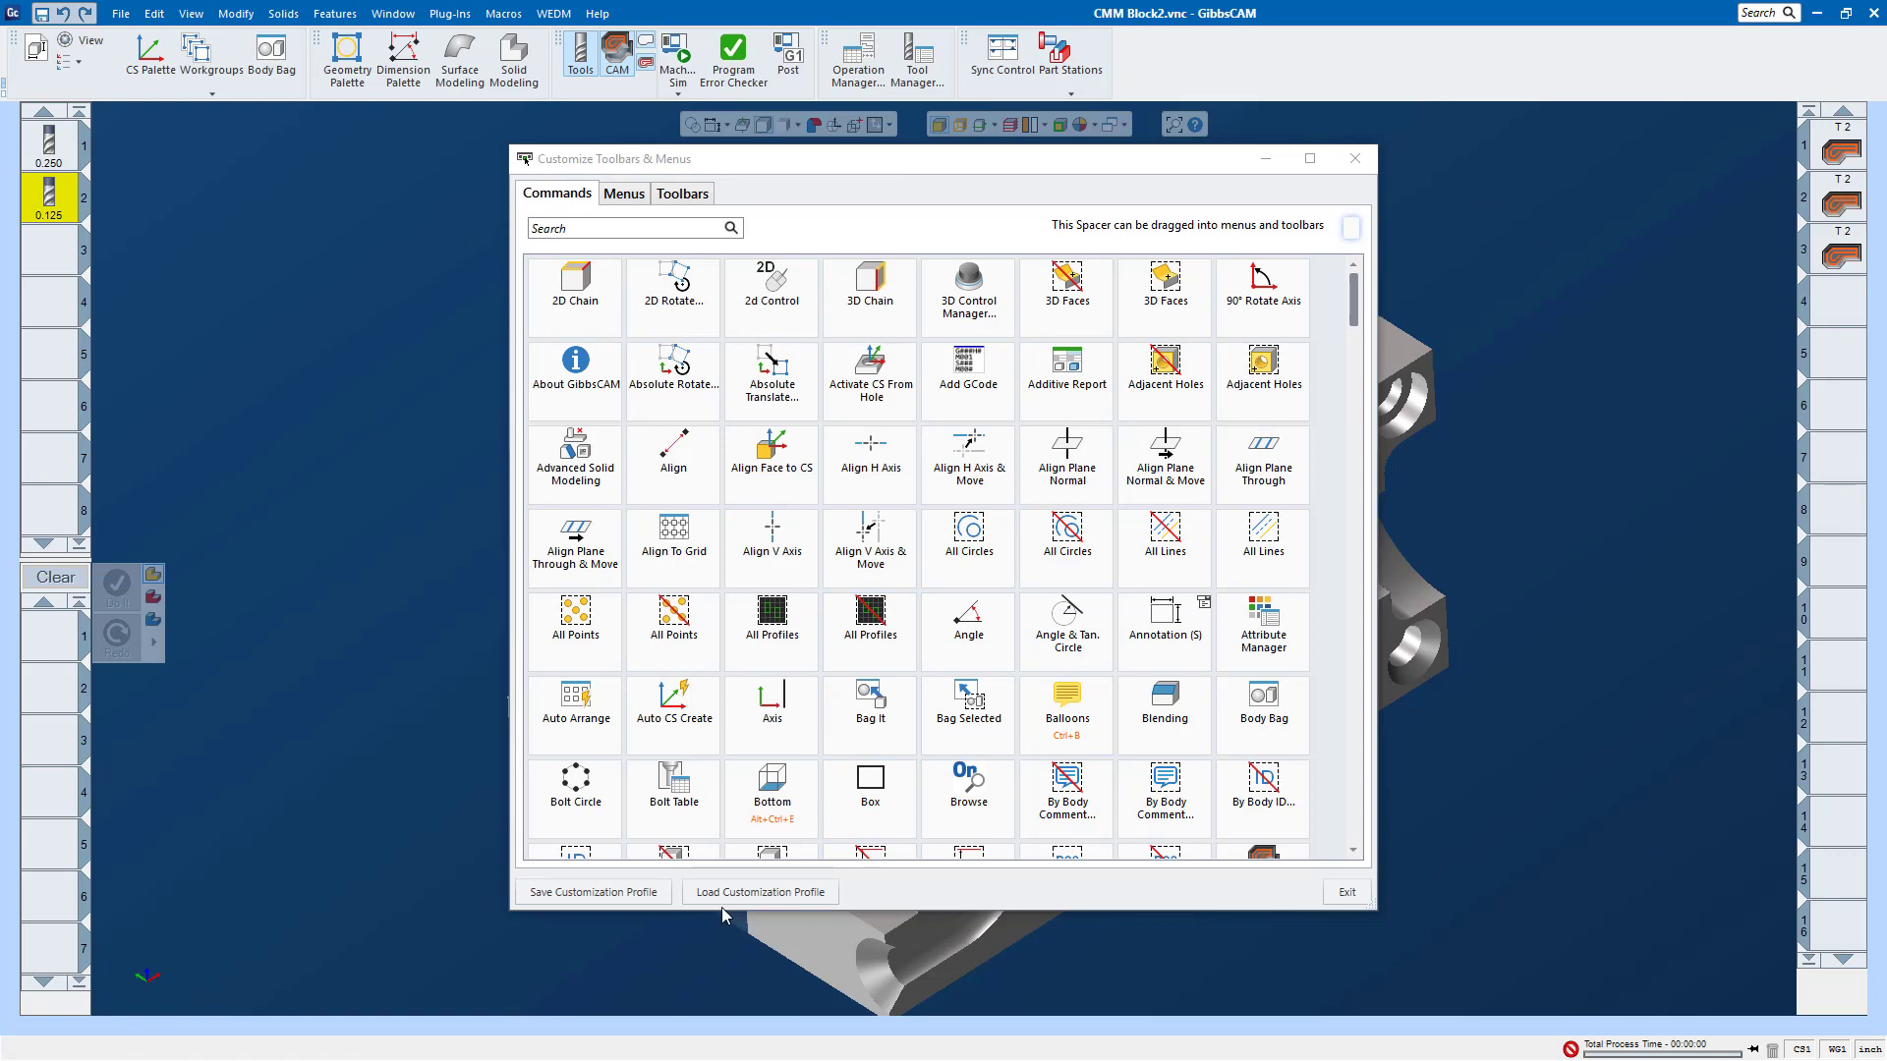
Step: Start saving the customization profile over Default.cui, decline replacing the file, and cancel the save
click(630, 894)
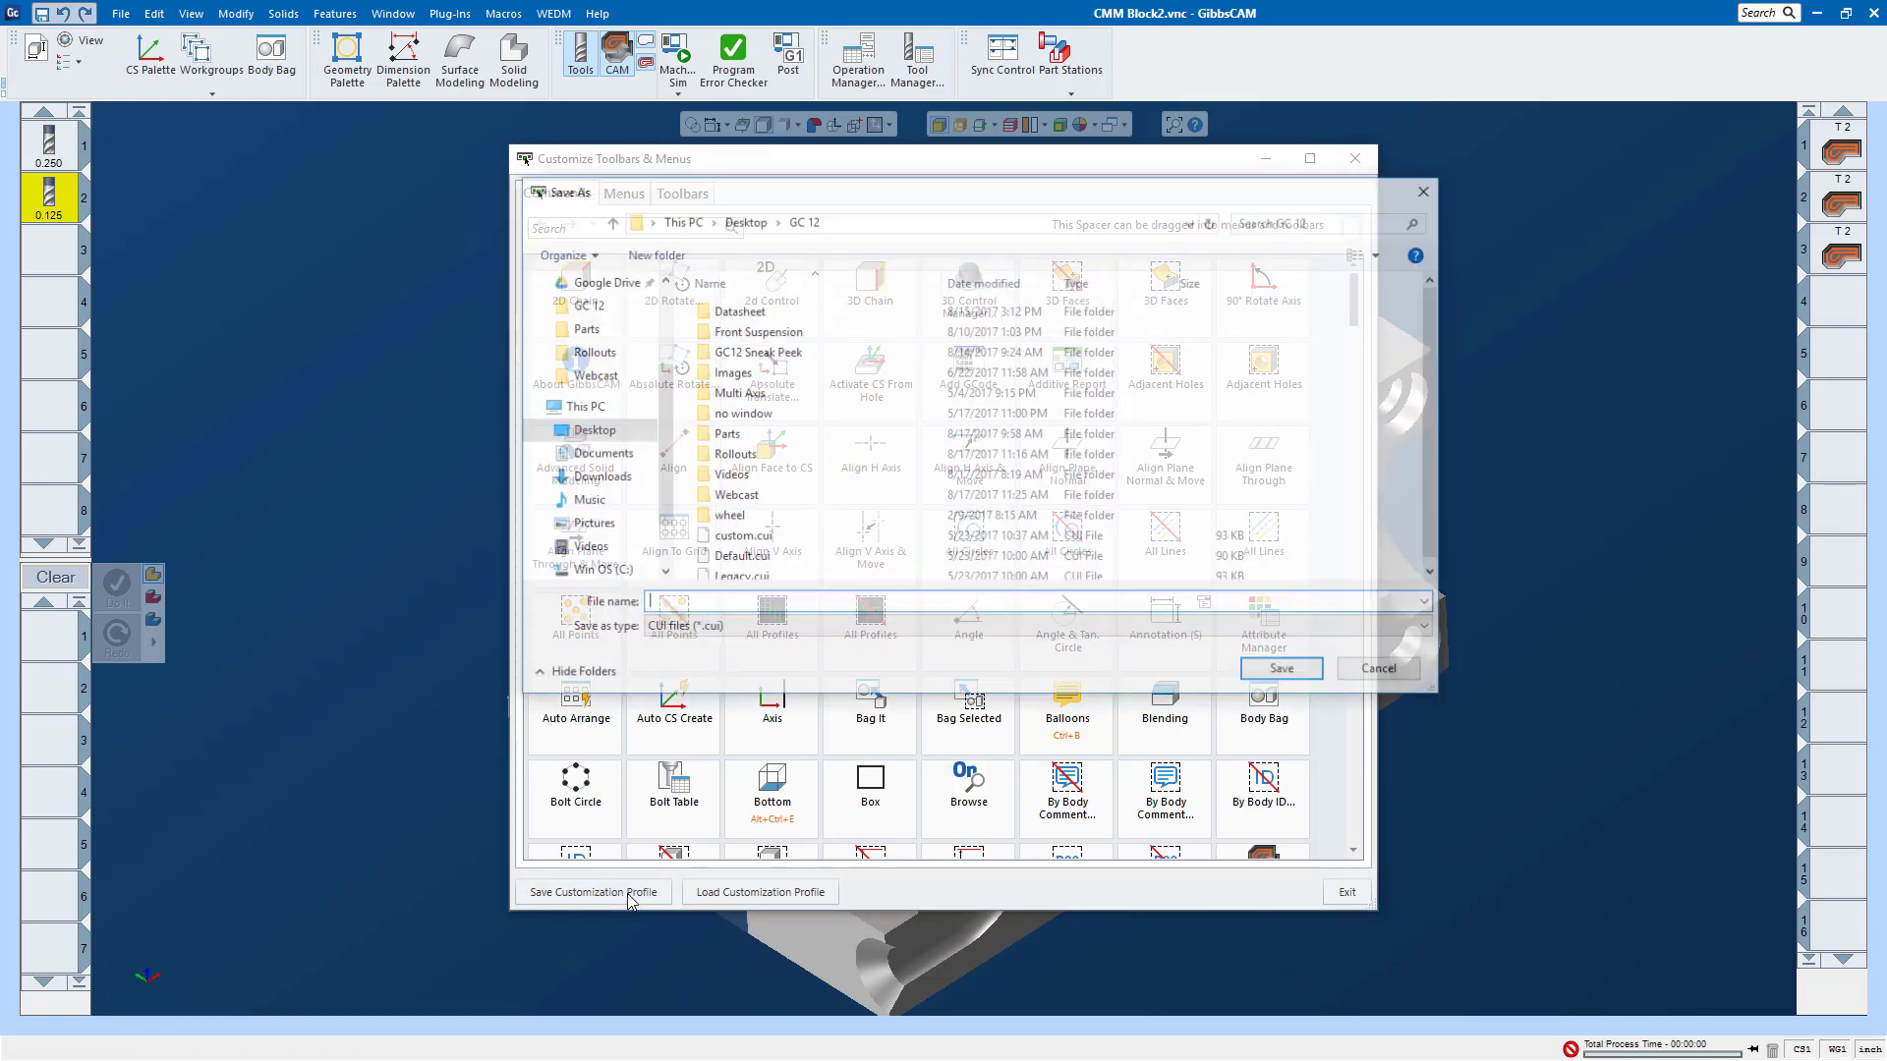
scroll(1321, 377, down, 1)
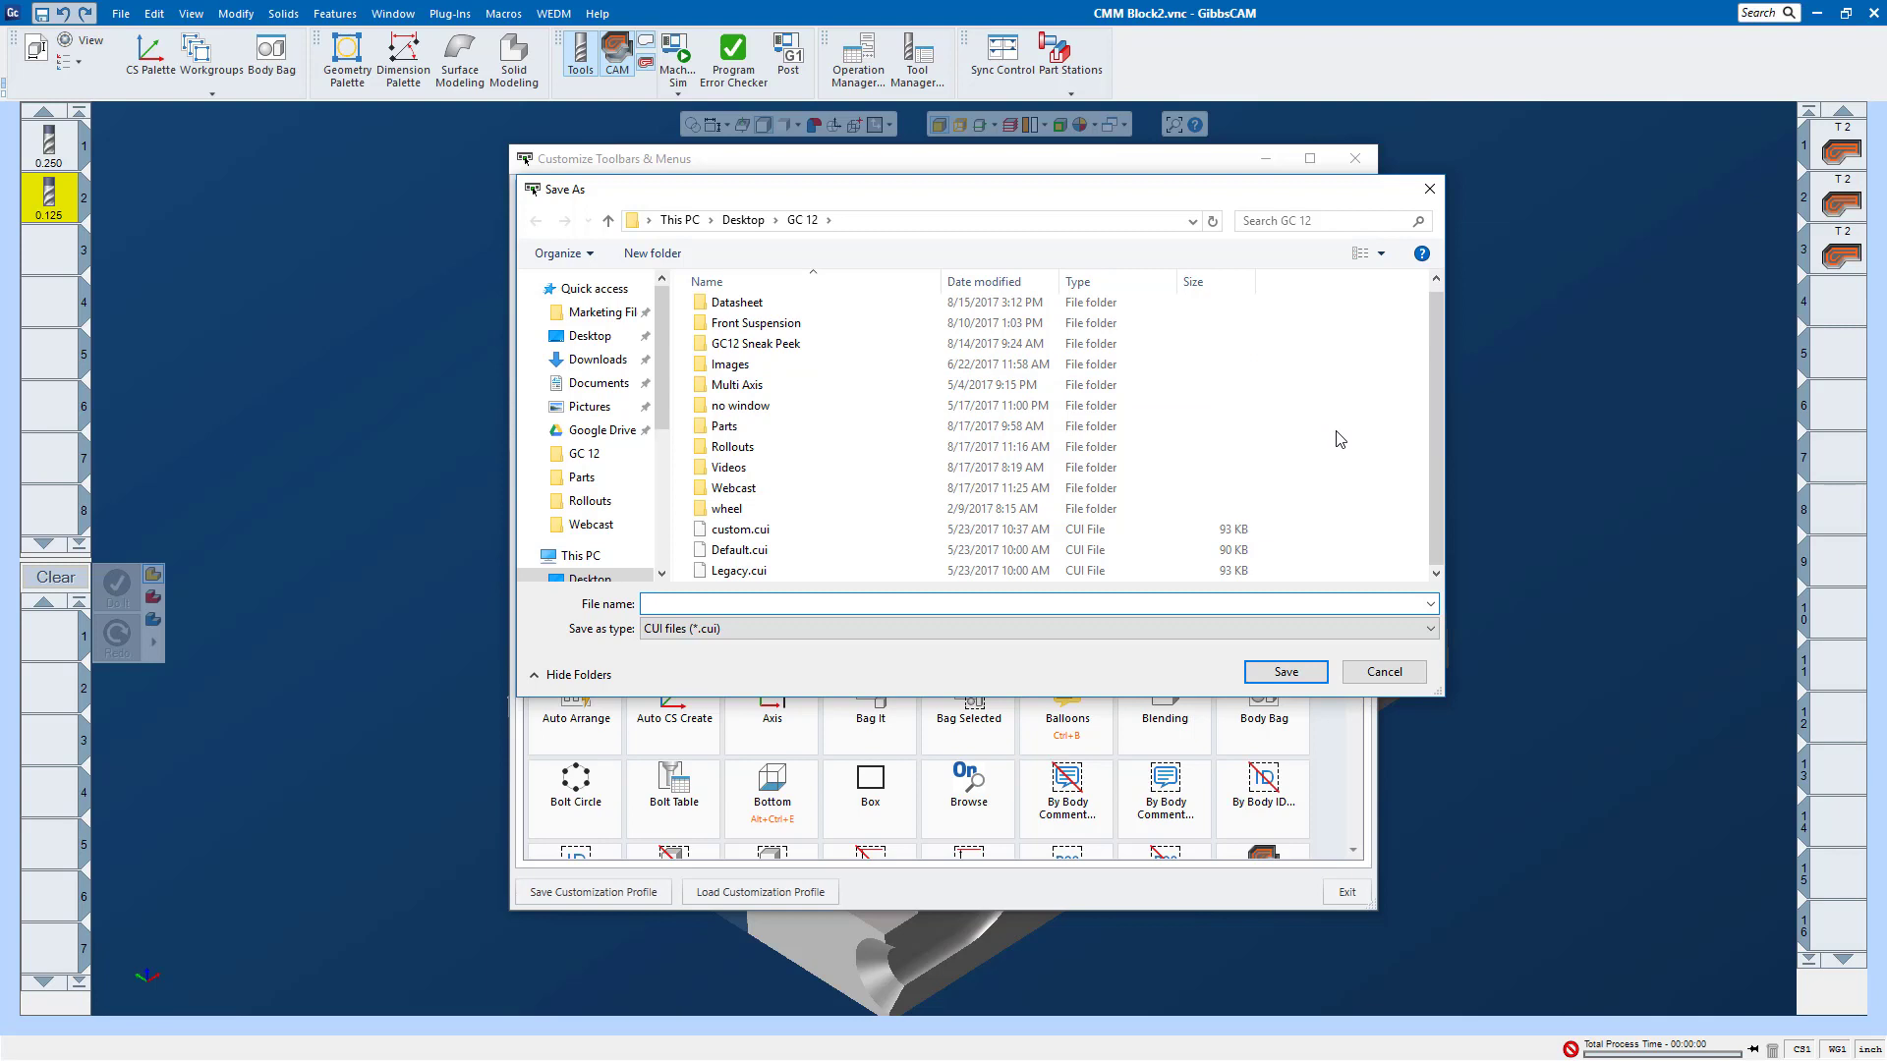
click(752, 553)
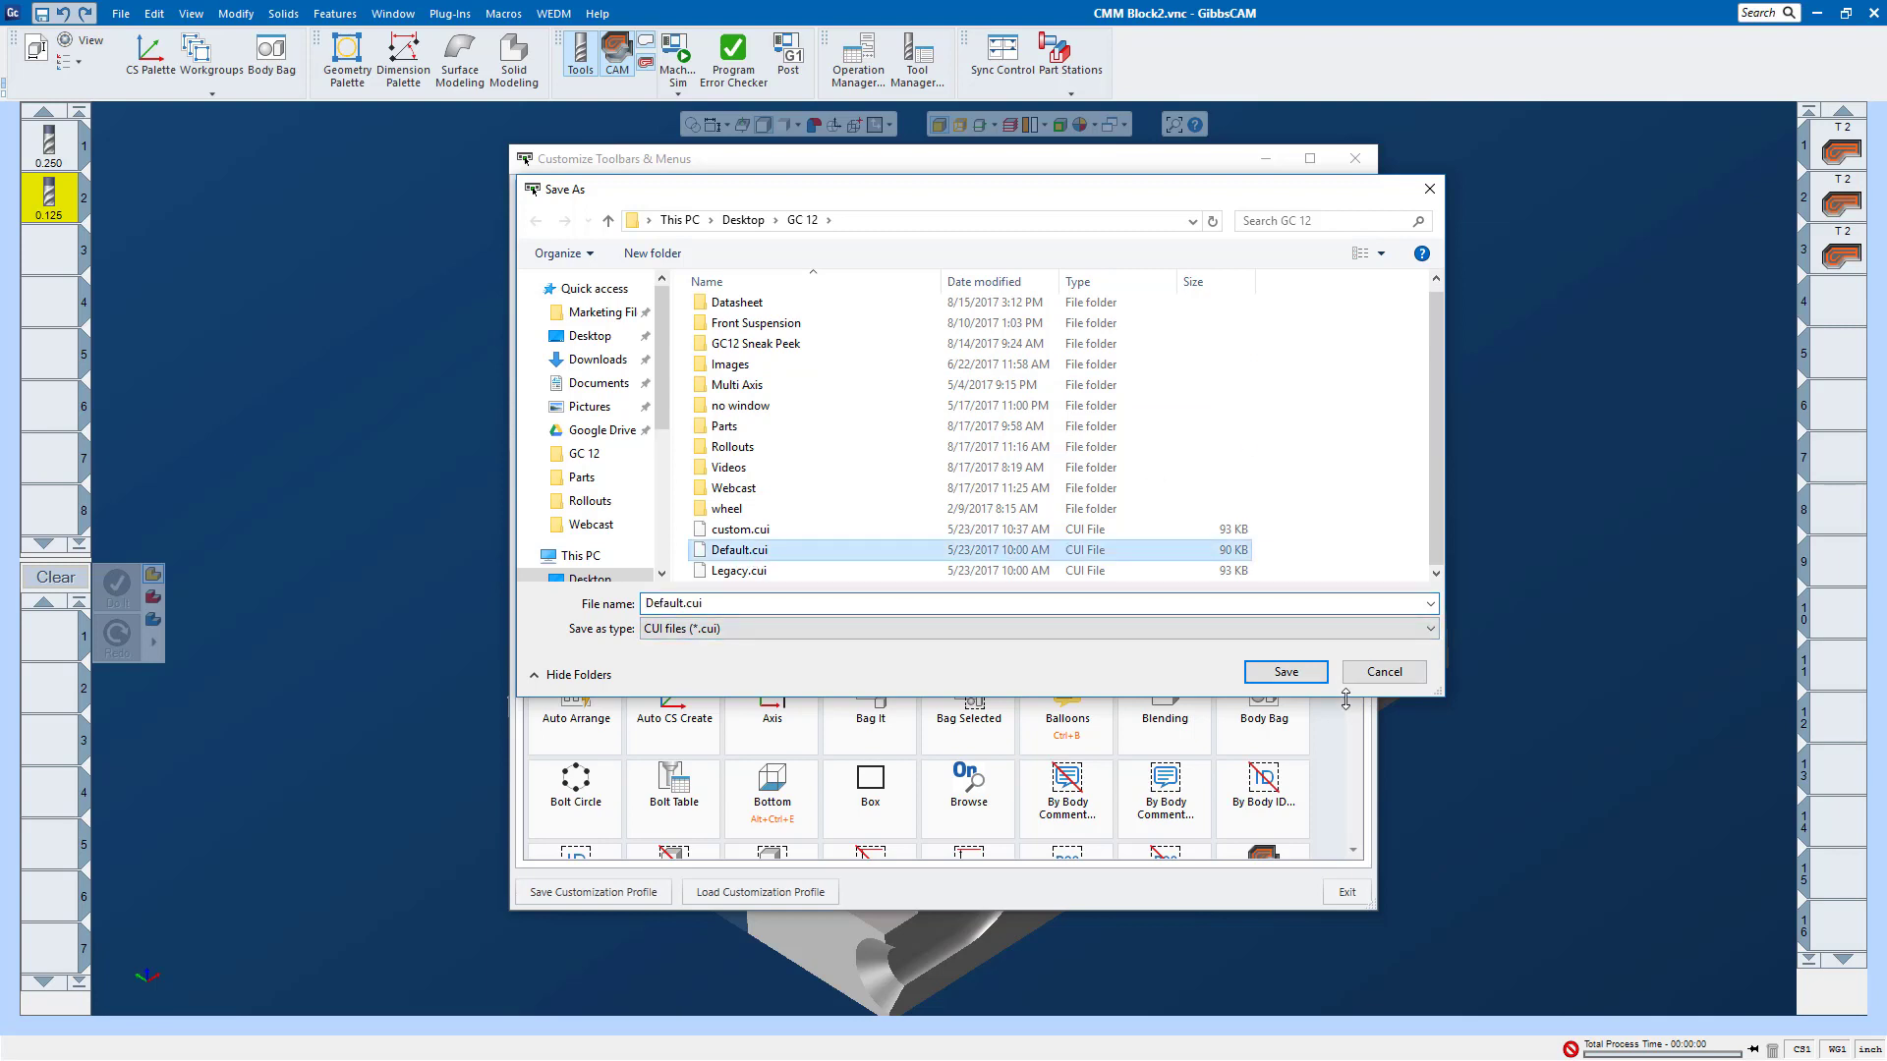
click(1296, 675)
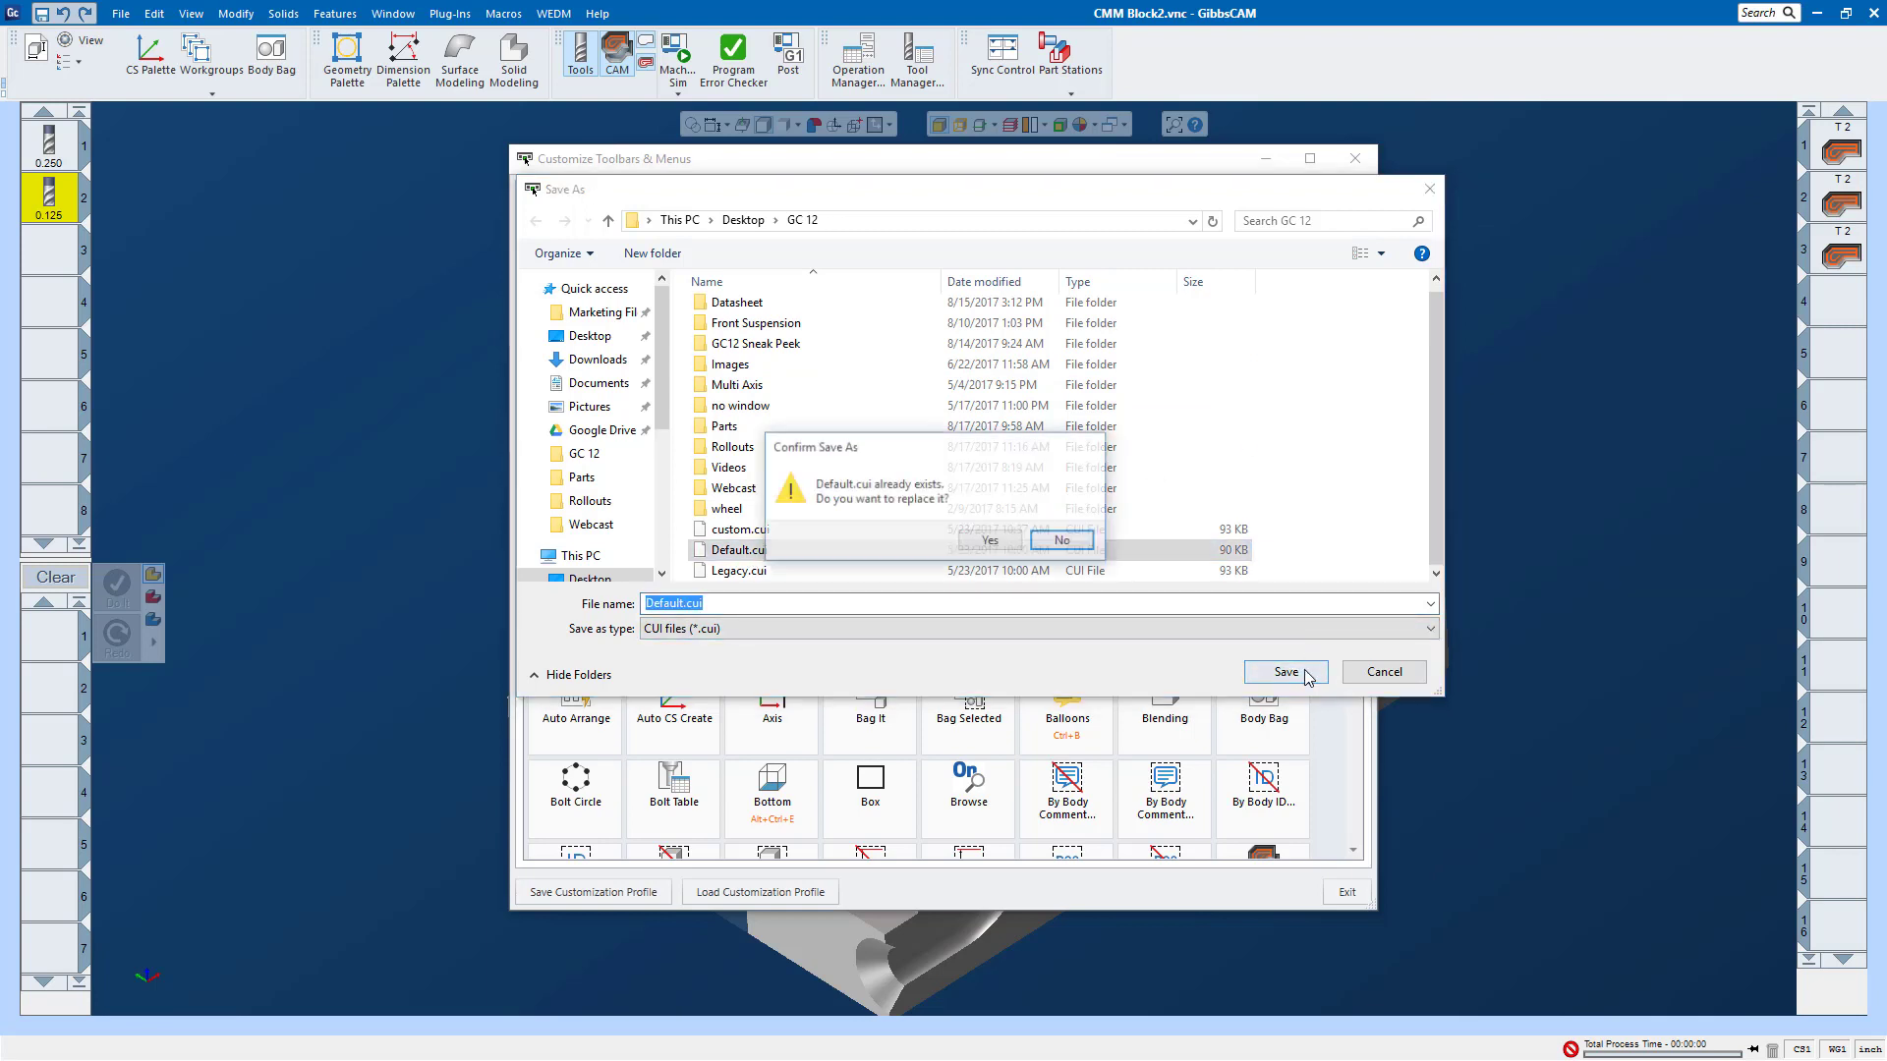
click(1073, 539)
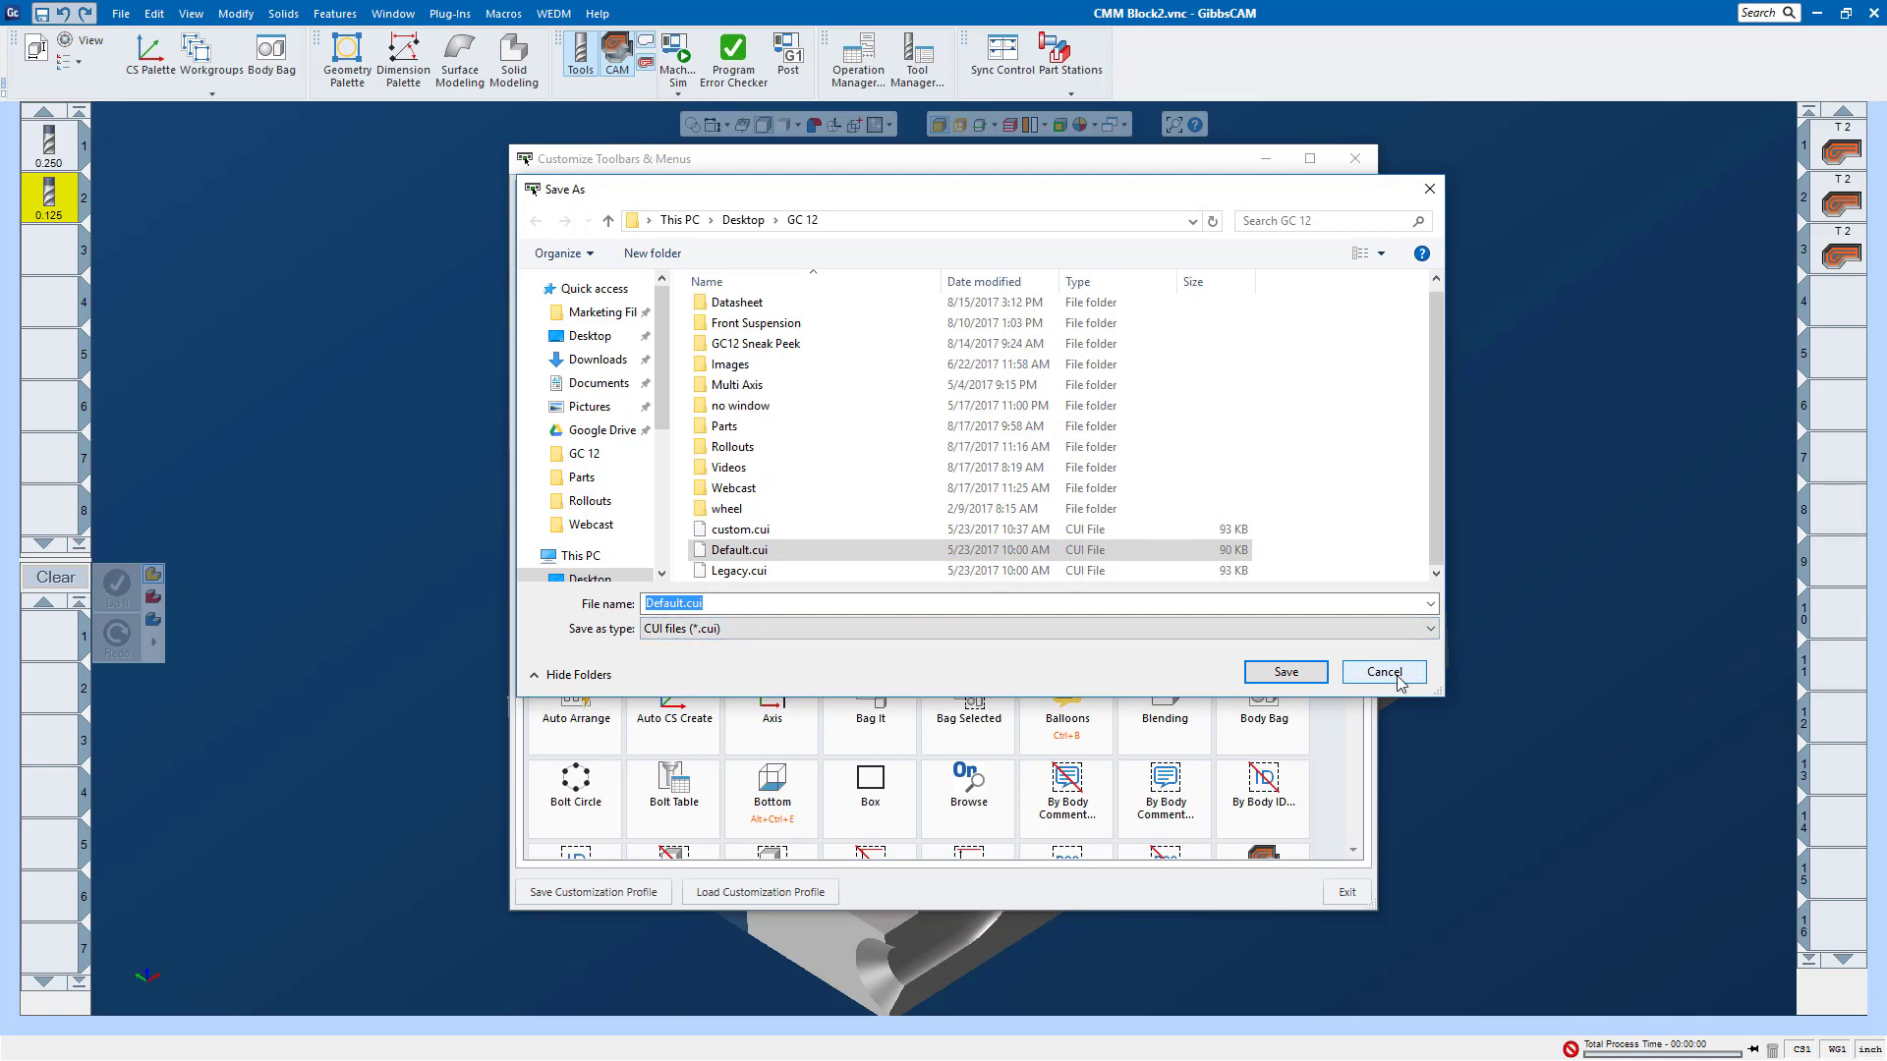
click(1383, 673)
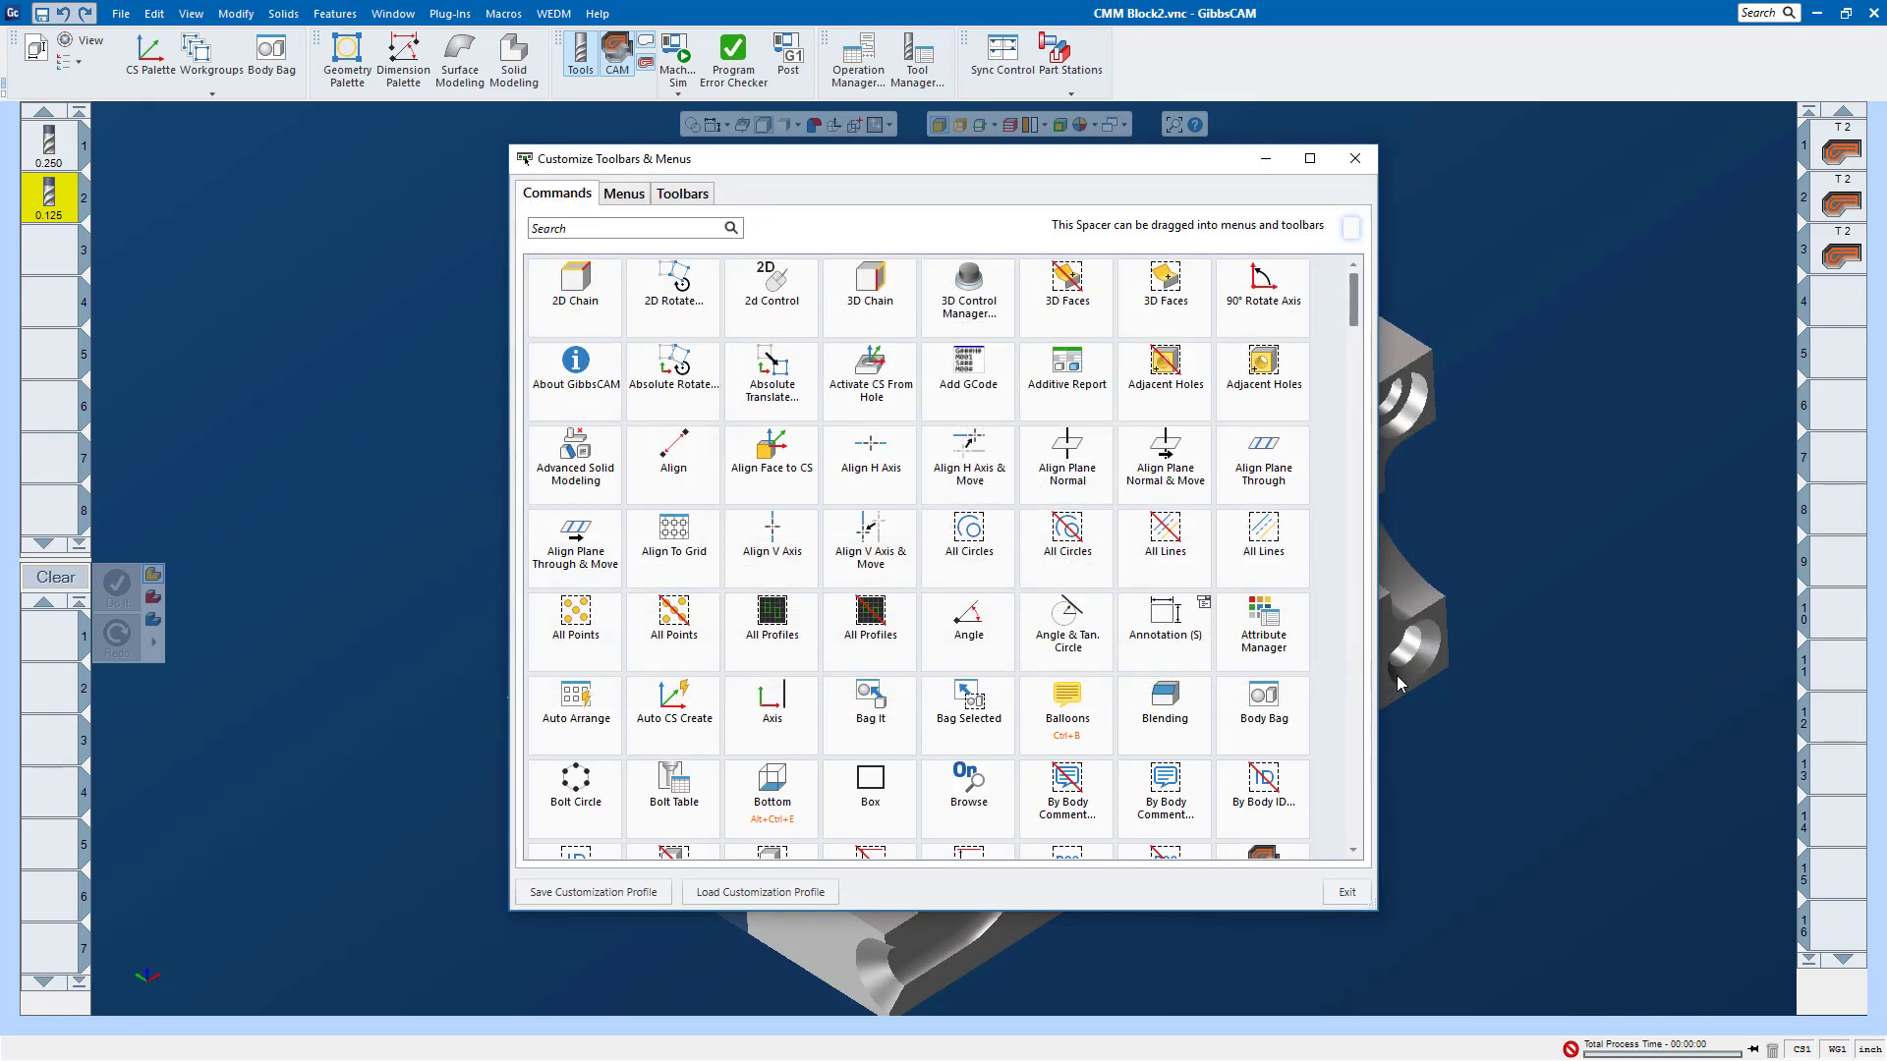
Step: Load the customization profile Default.cui from the GC 12 folder
click(760, 892)
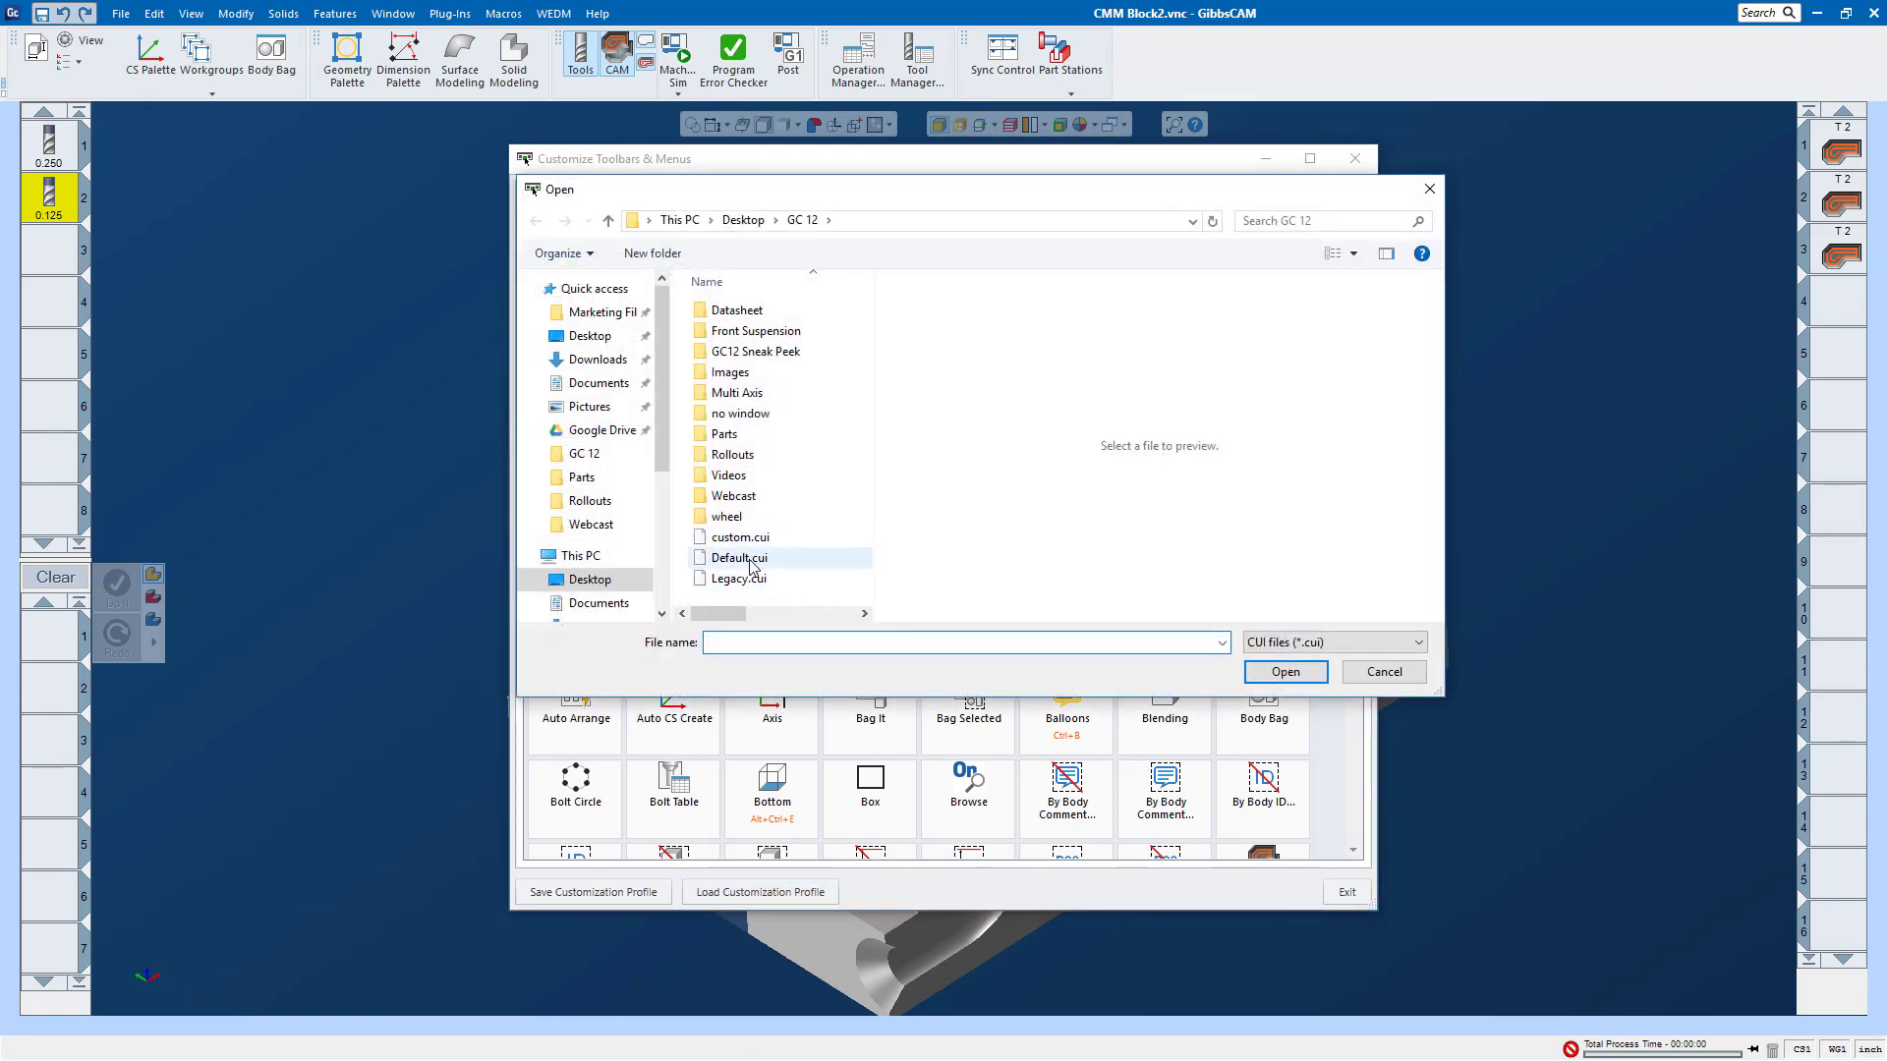
click(747, 556)
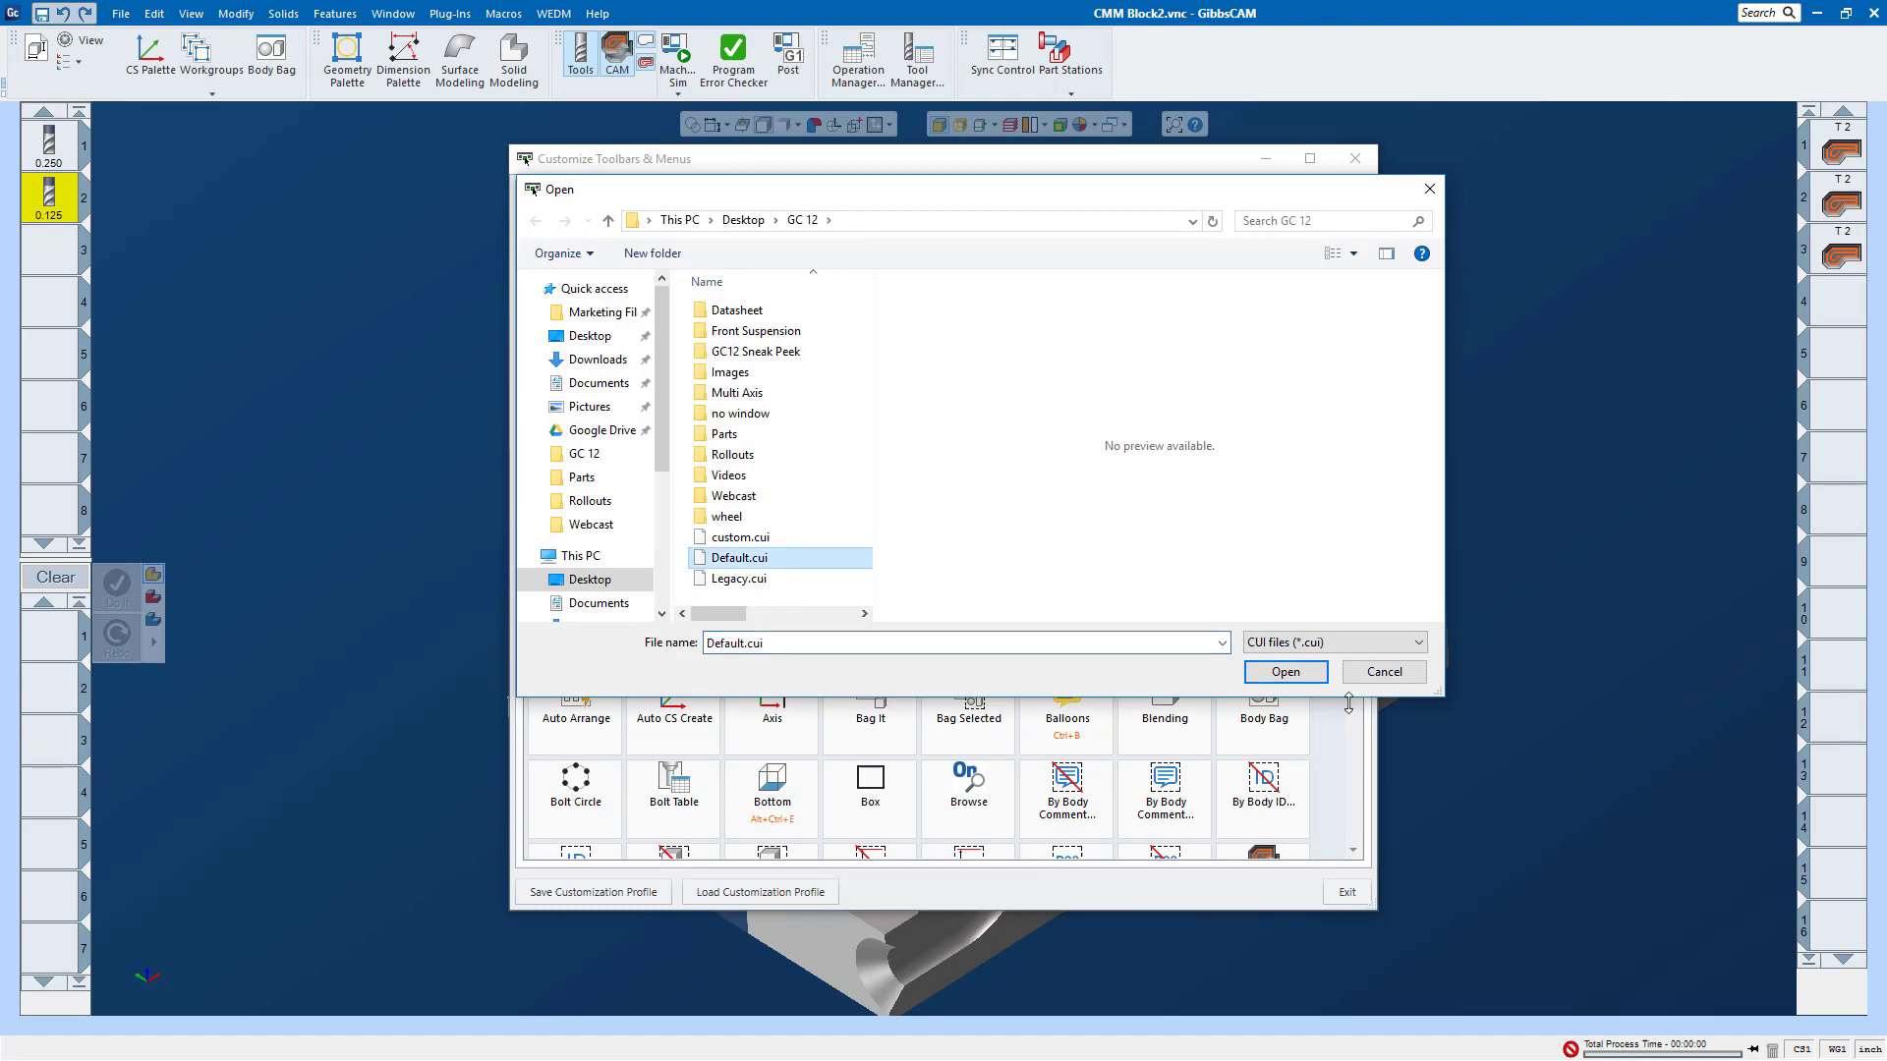
click(1285, 672)
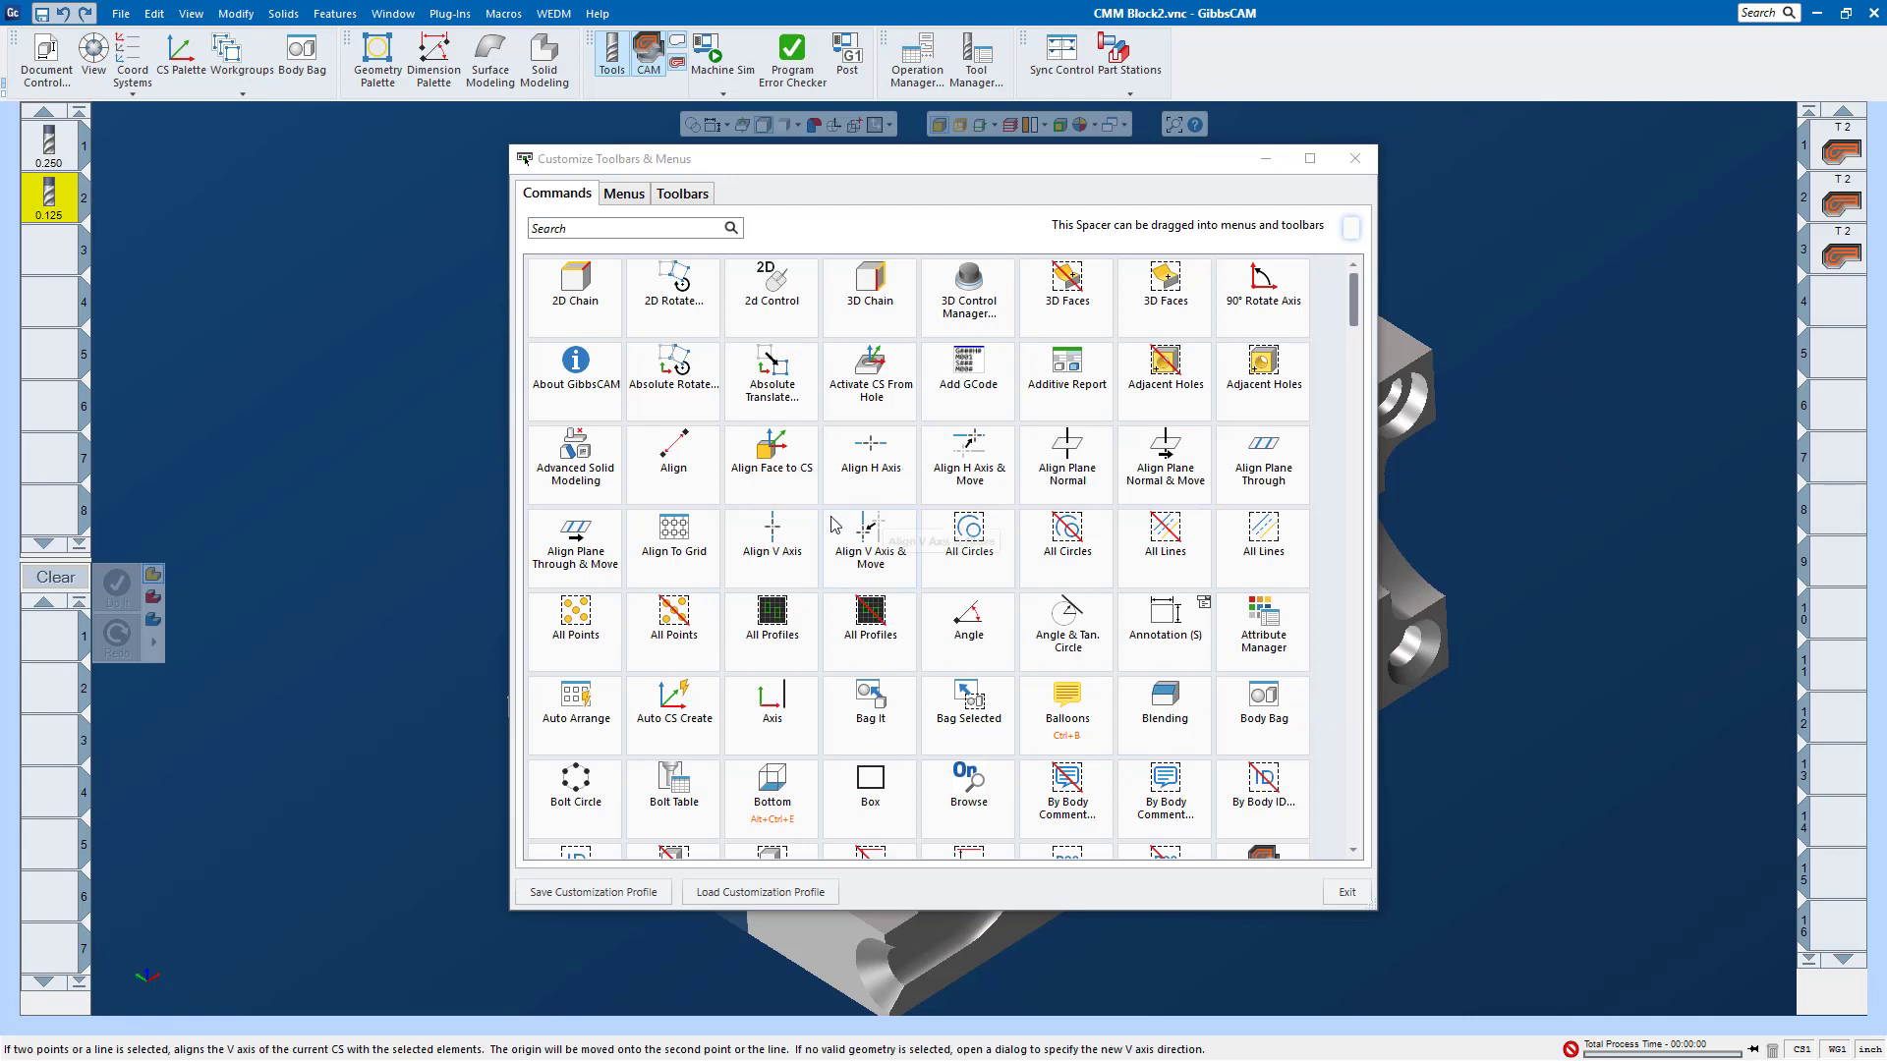
Step: Move the customization window clear of the toolbar and remove the Operation Manager and Tool Manager commands from the Summaries toolbar
drag(1018, 162, 1022, 220)
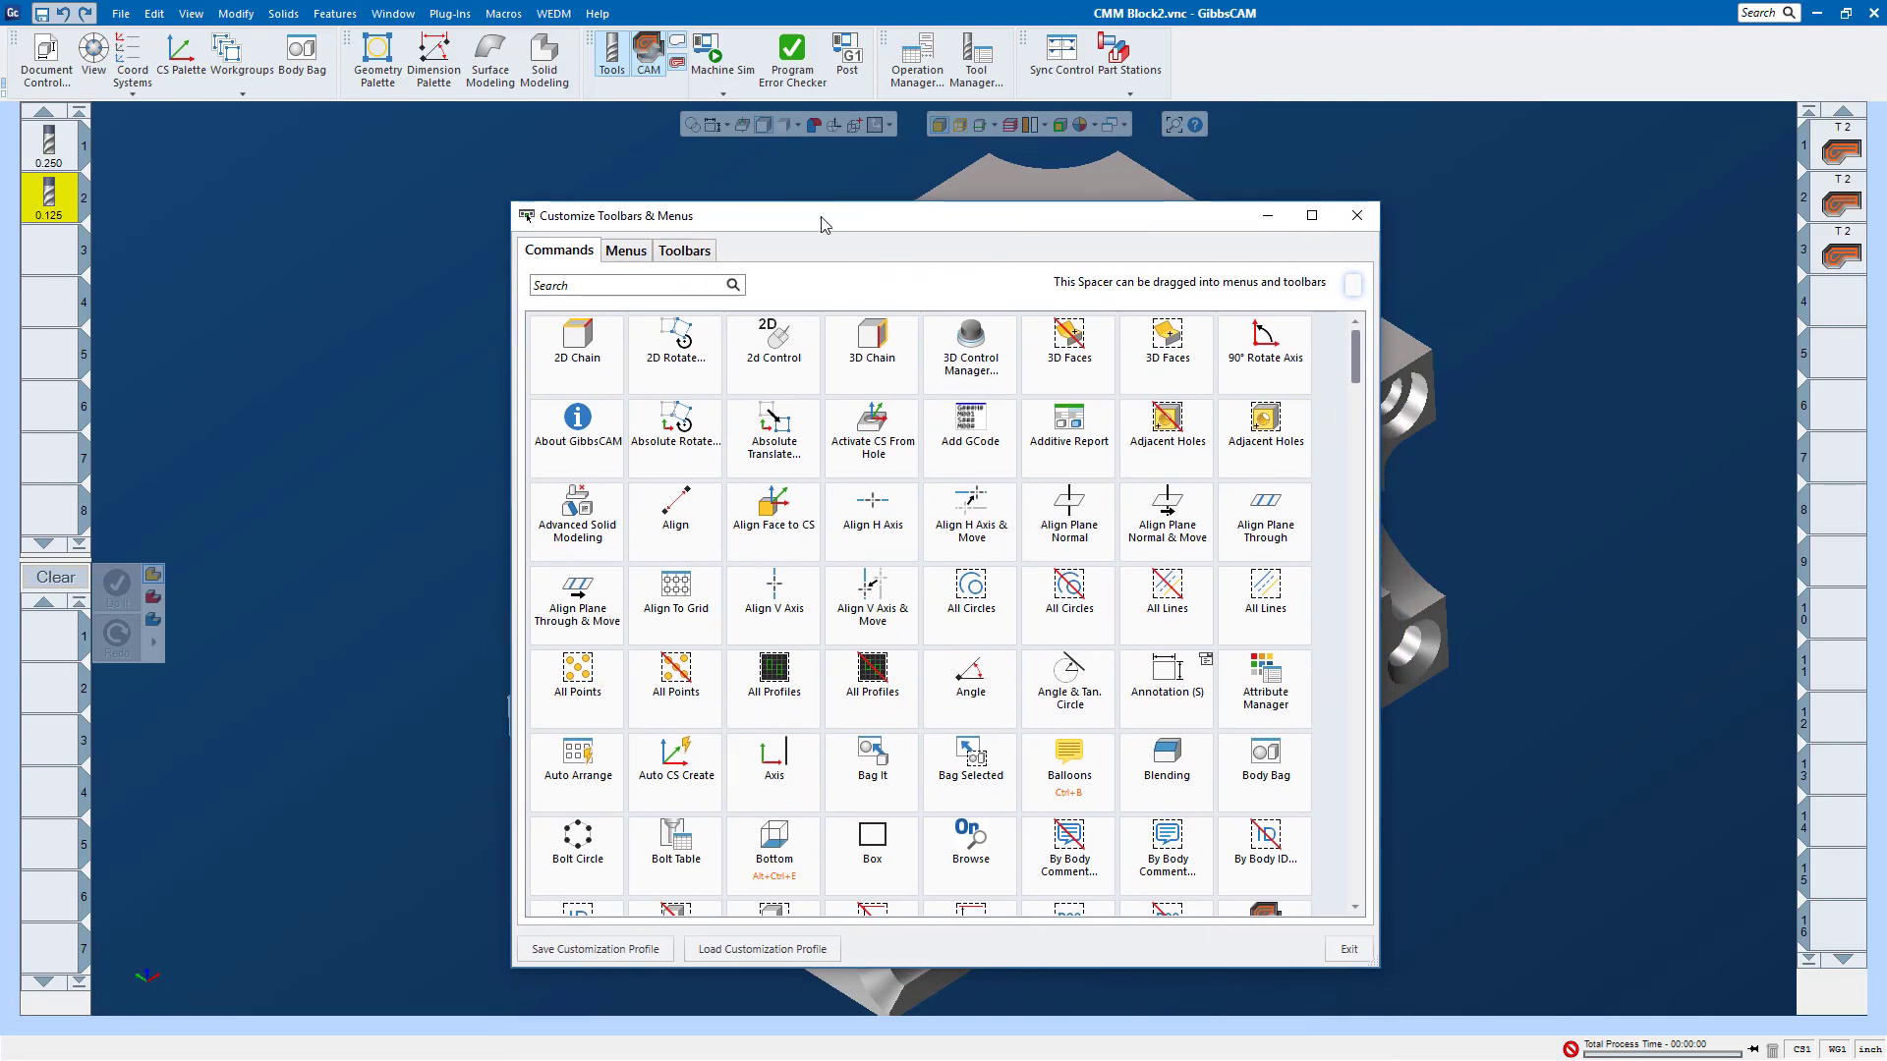
drag(777, 212, 637, 134)
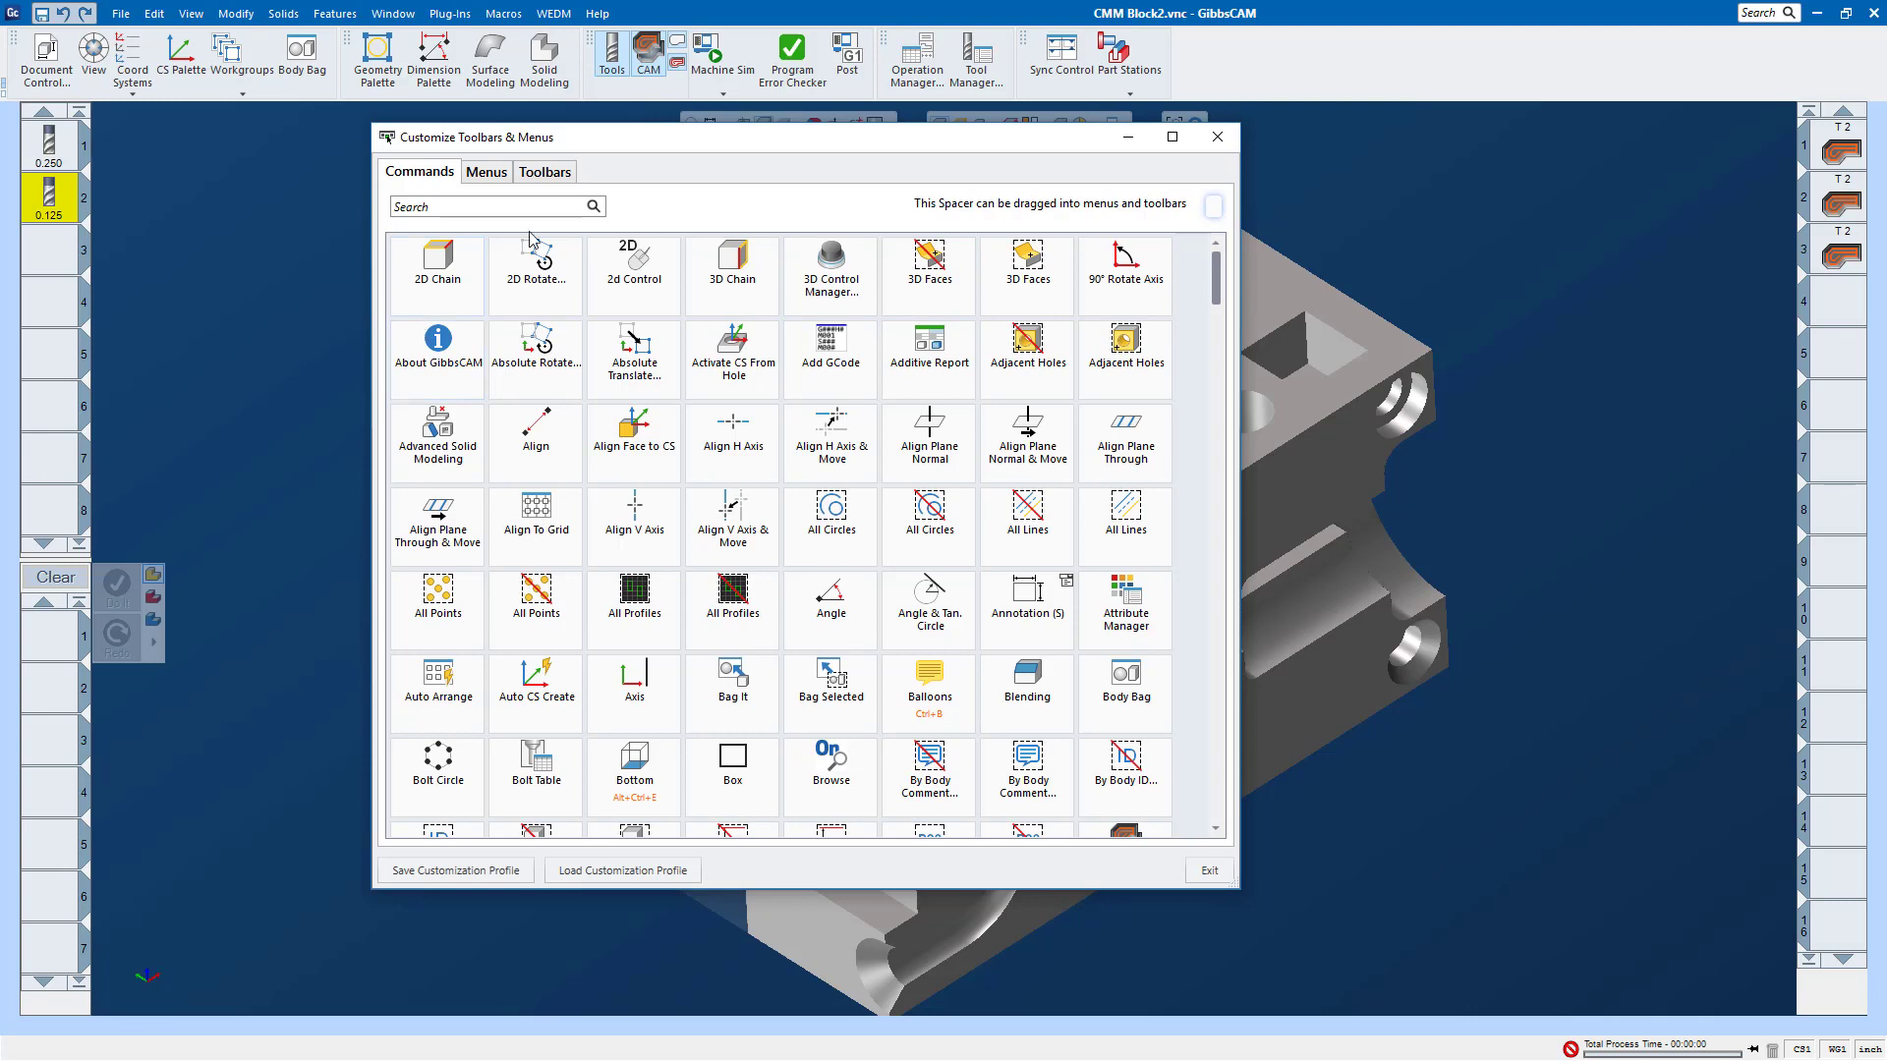
click(925, 62)
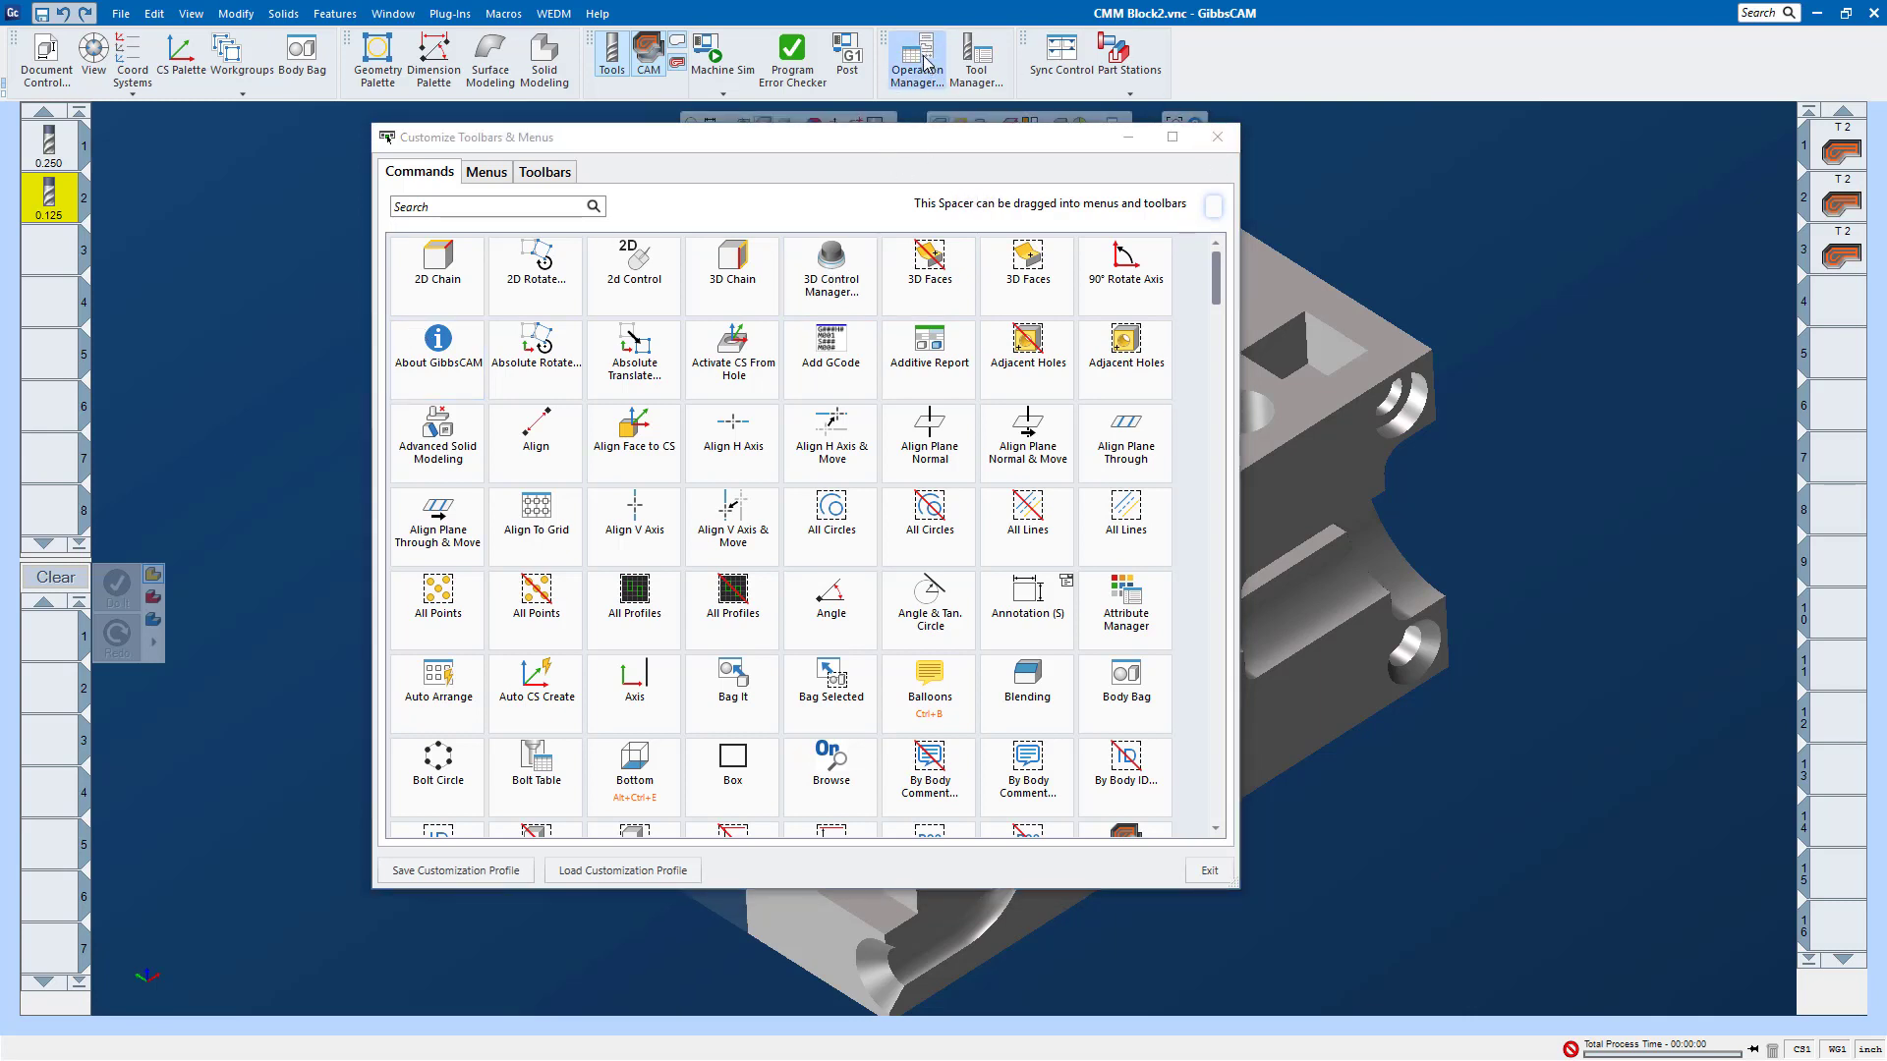
drag(925, 62, 882, 280)
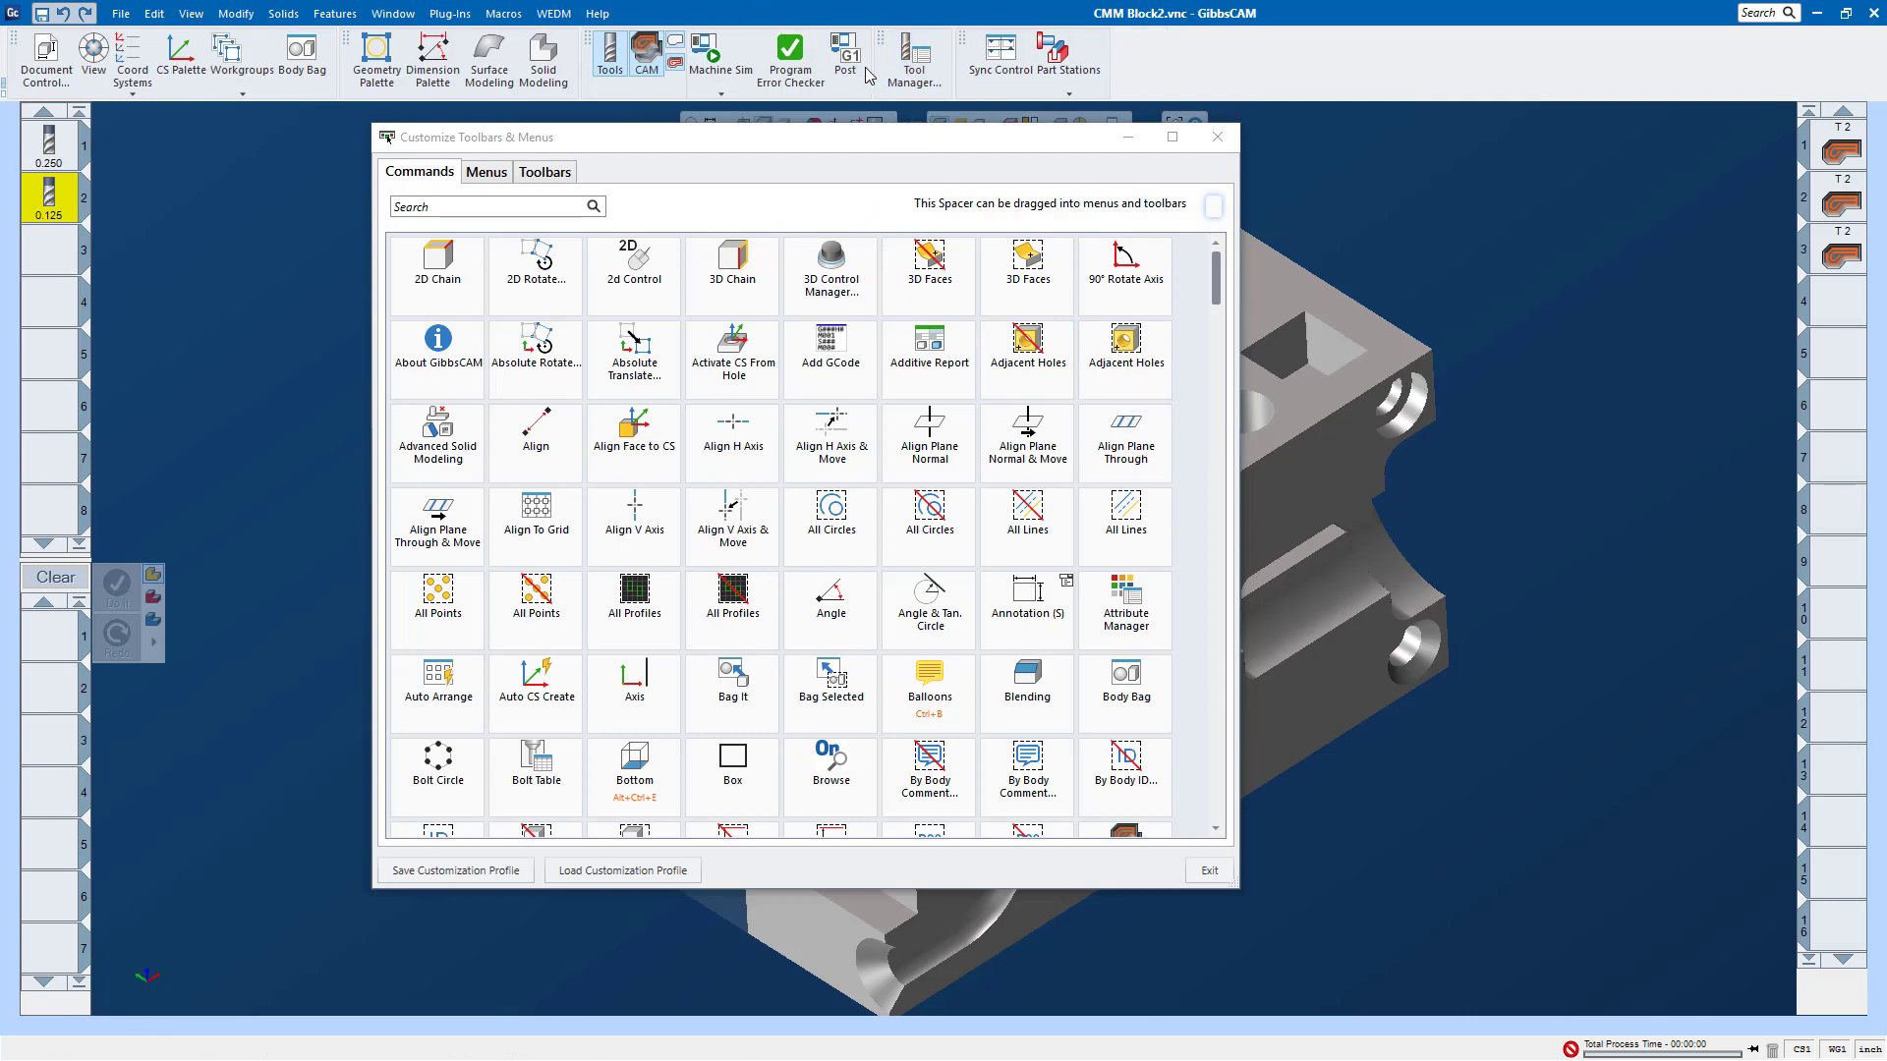
drag(914, 57, 911, 307)
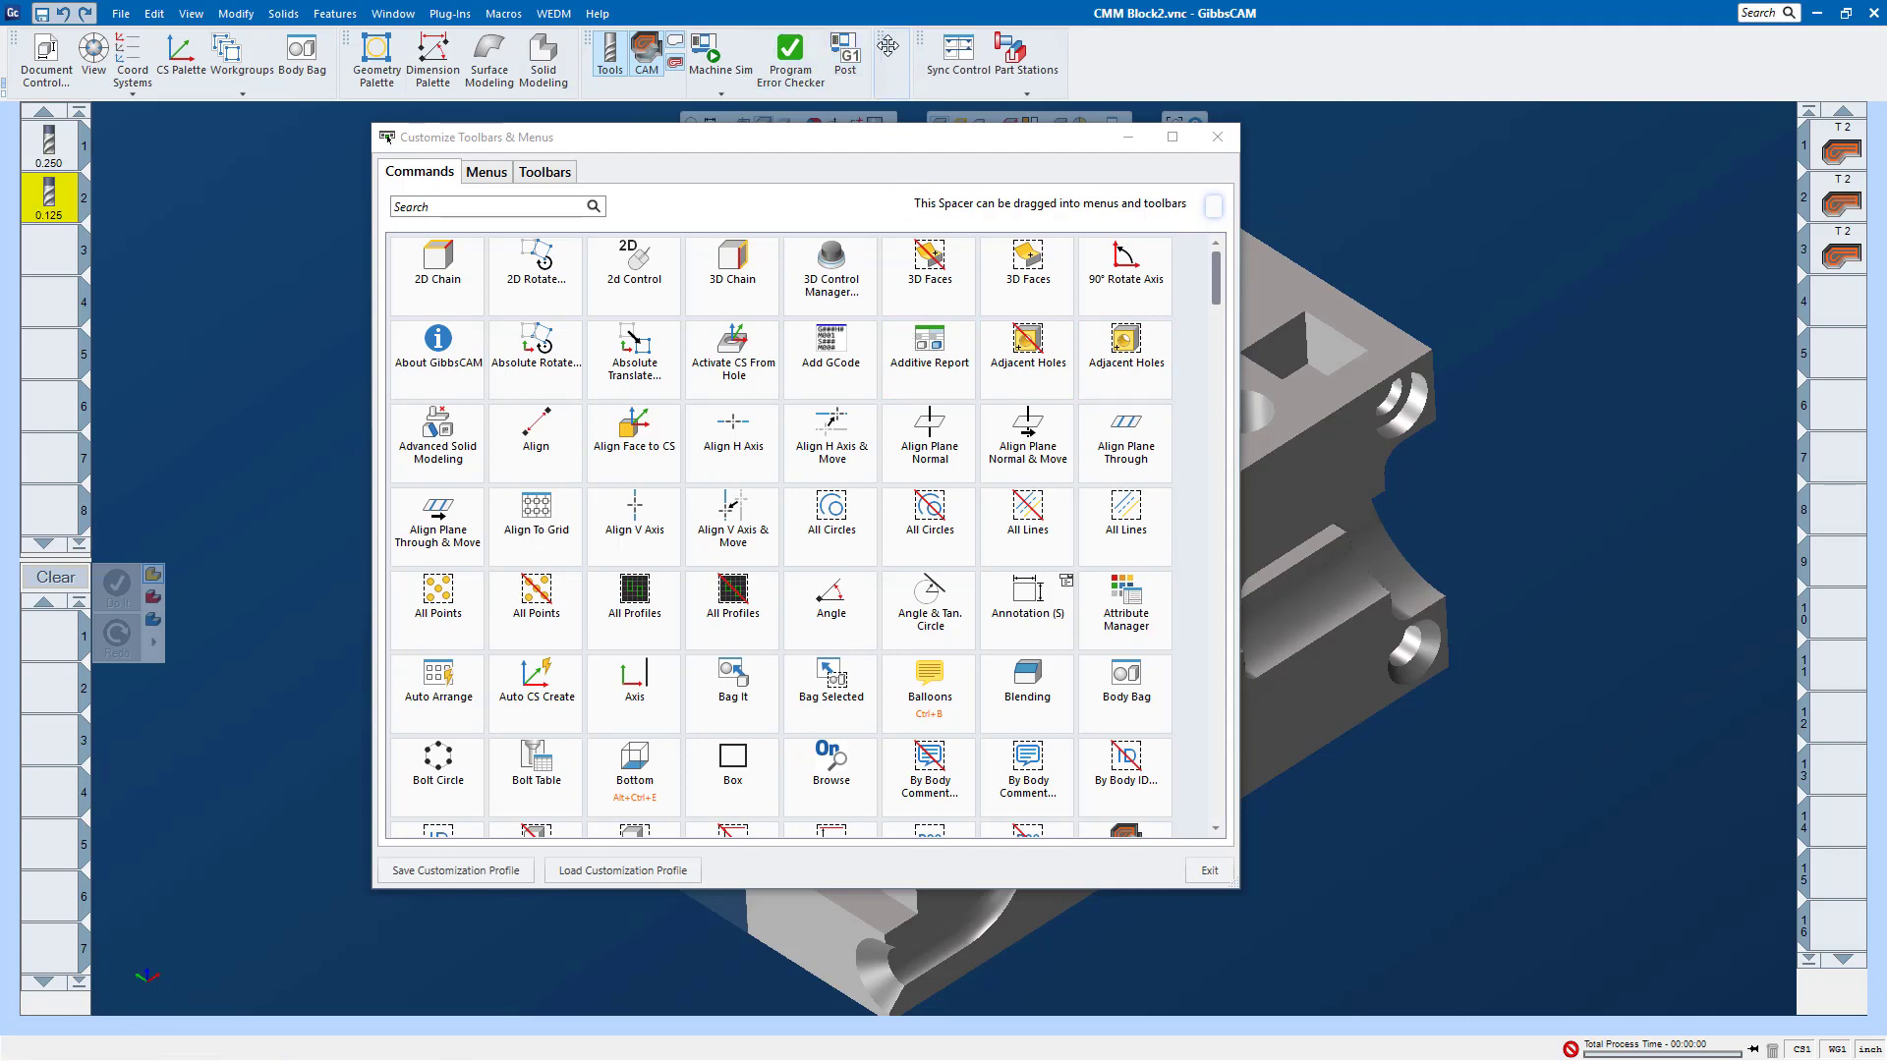
Step: Undock the emptied Summaries toolbar over the workspace, close it, and toggle its visibility on and off in the toolbar list
drag(888, 45, 1327, 215)
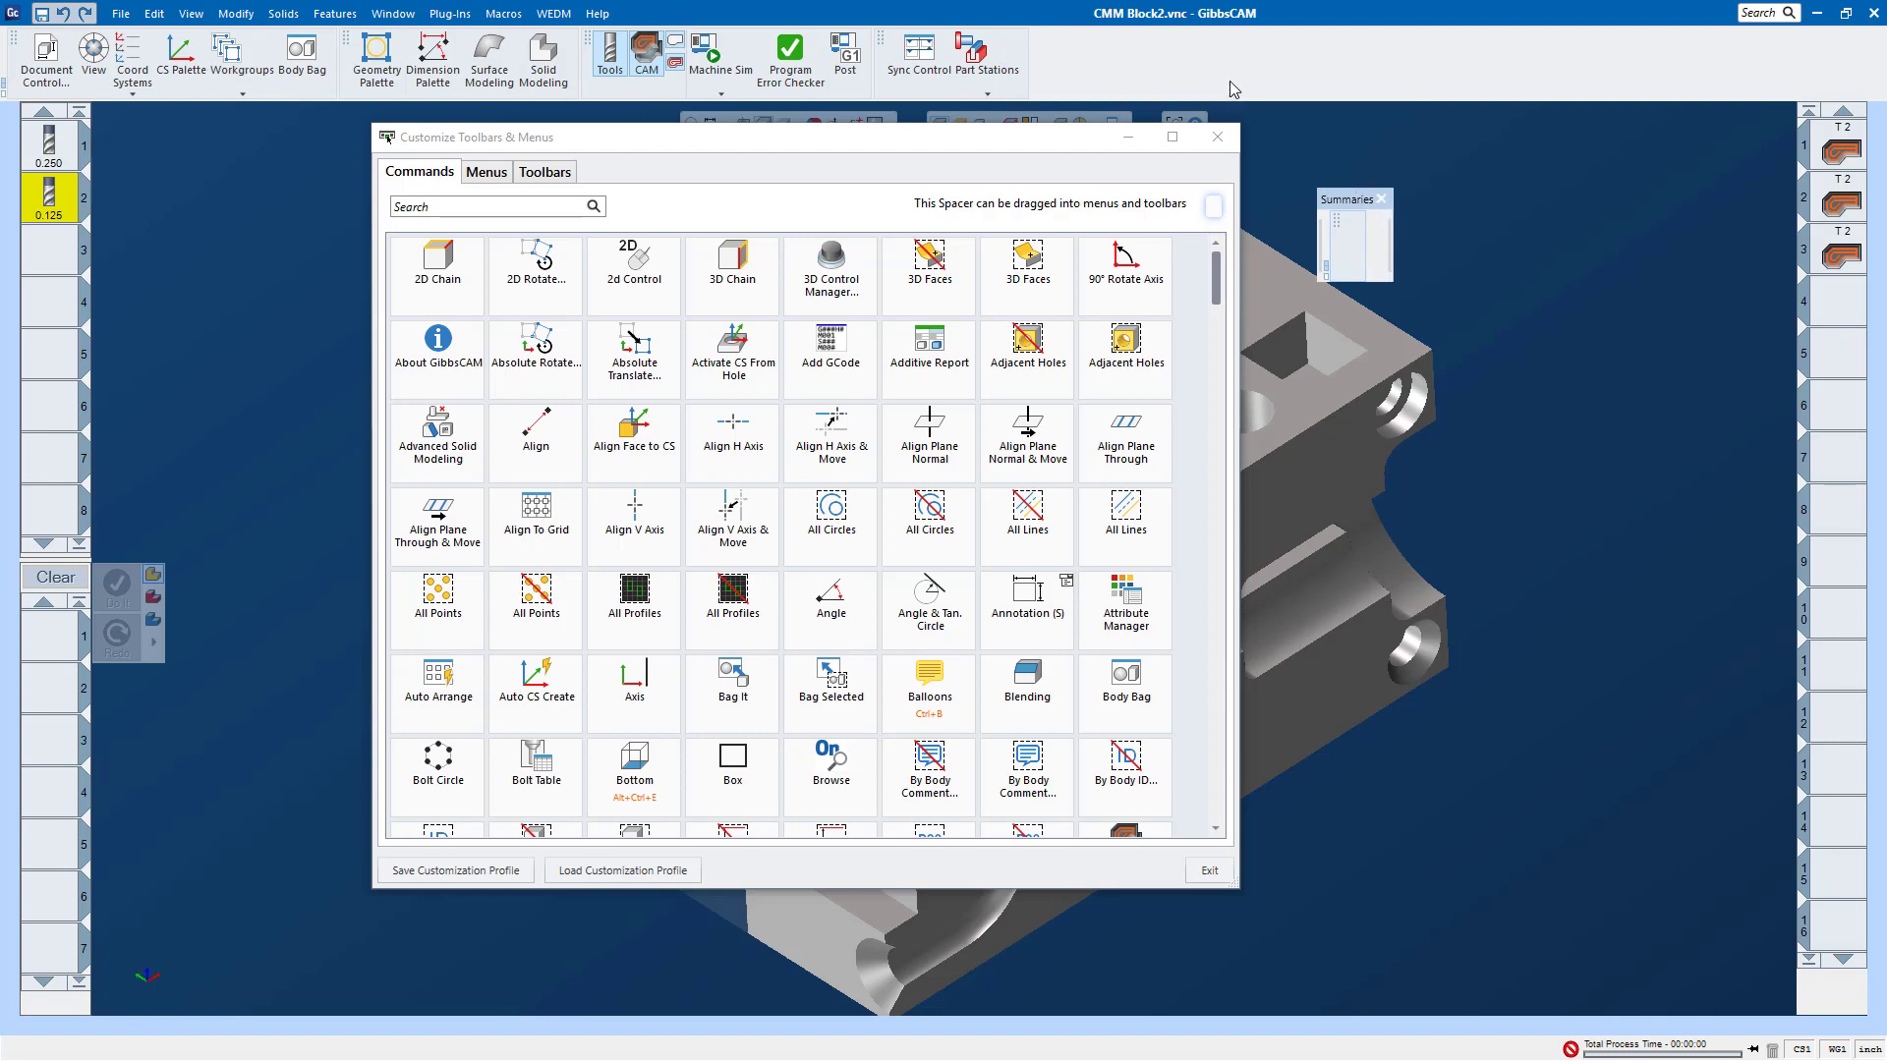
click(1381, 200)
click(546, 174)
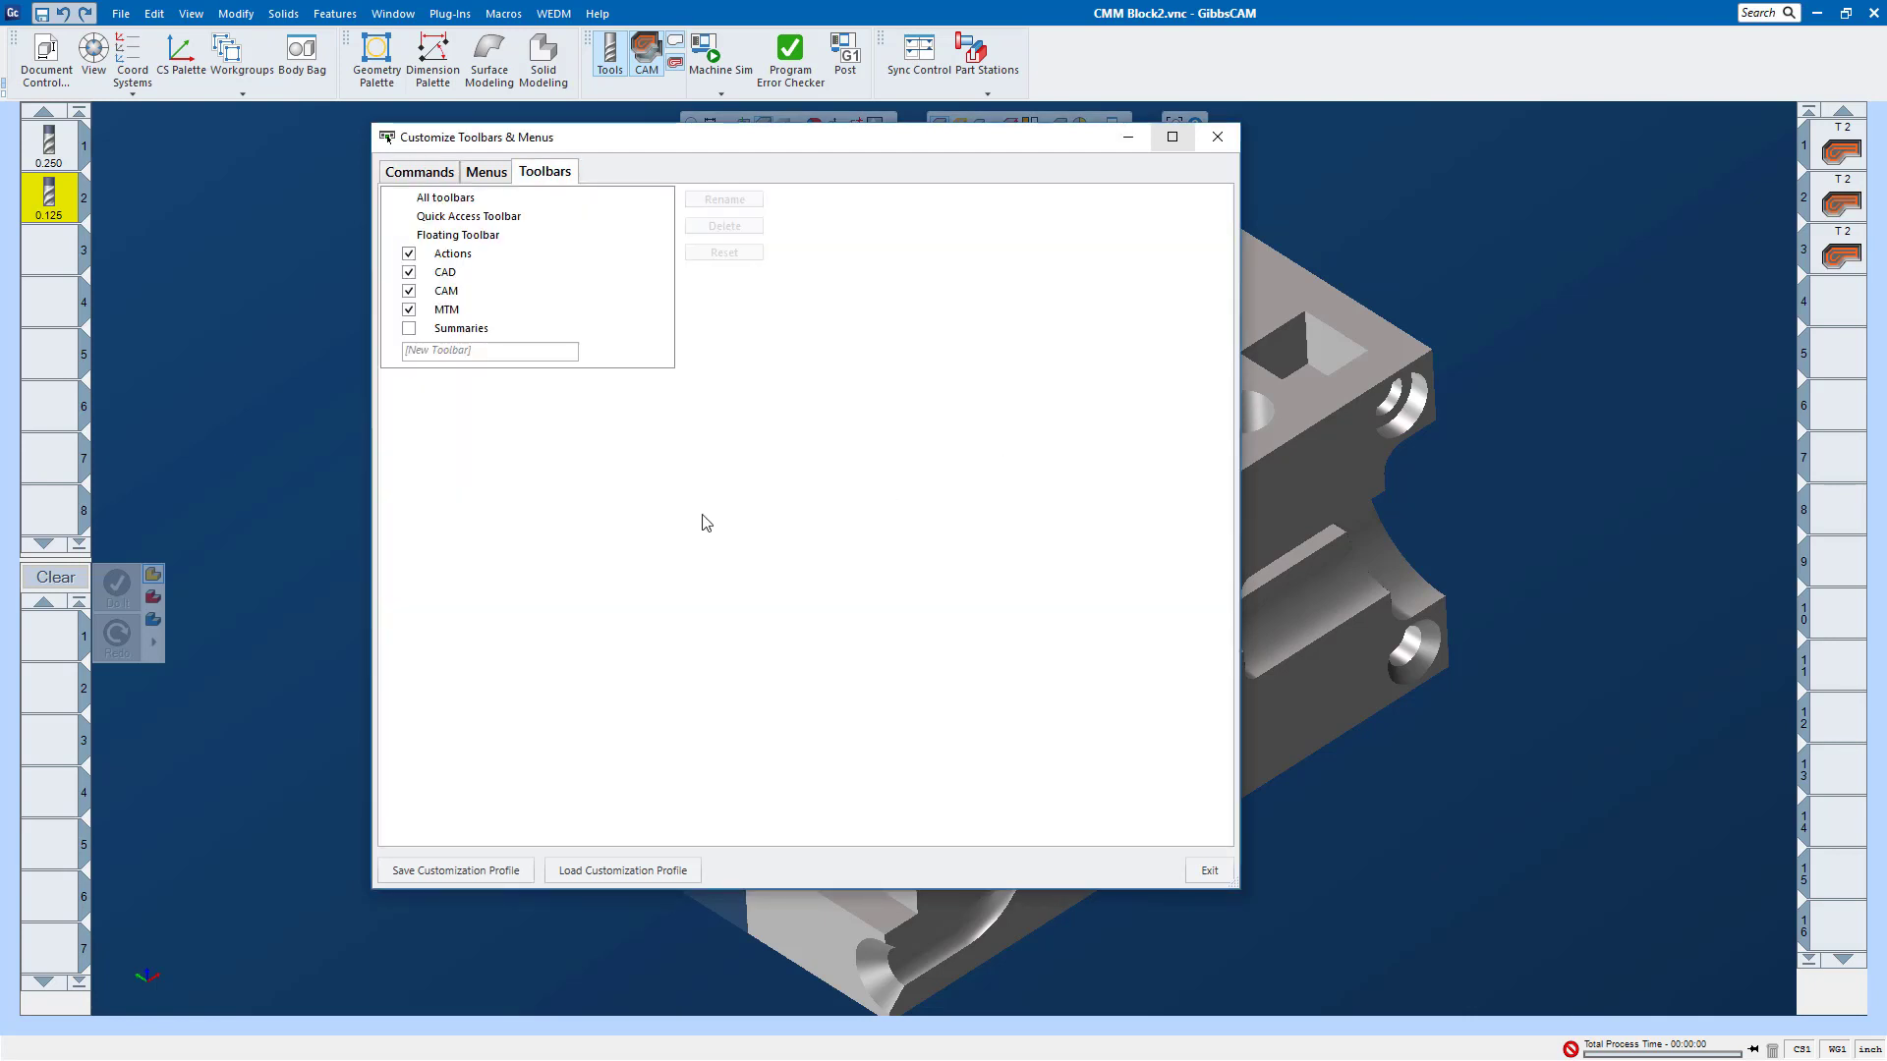
click(409, 328)
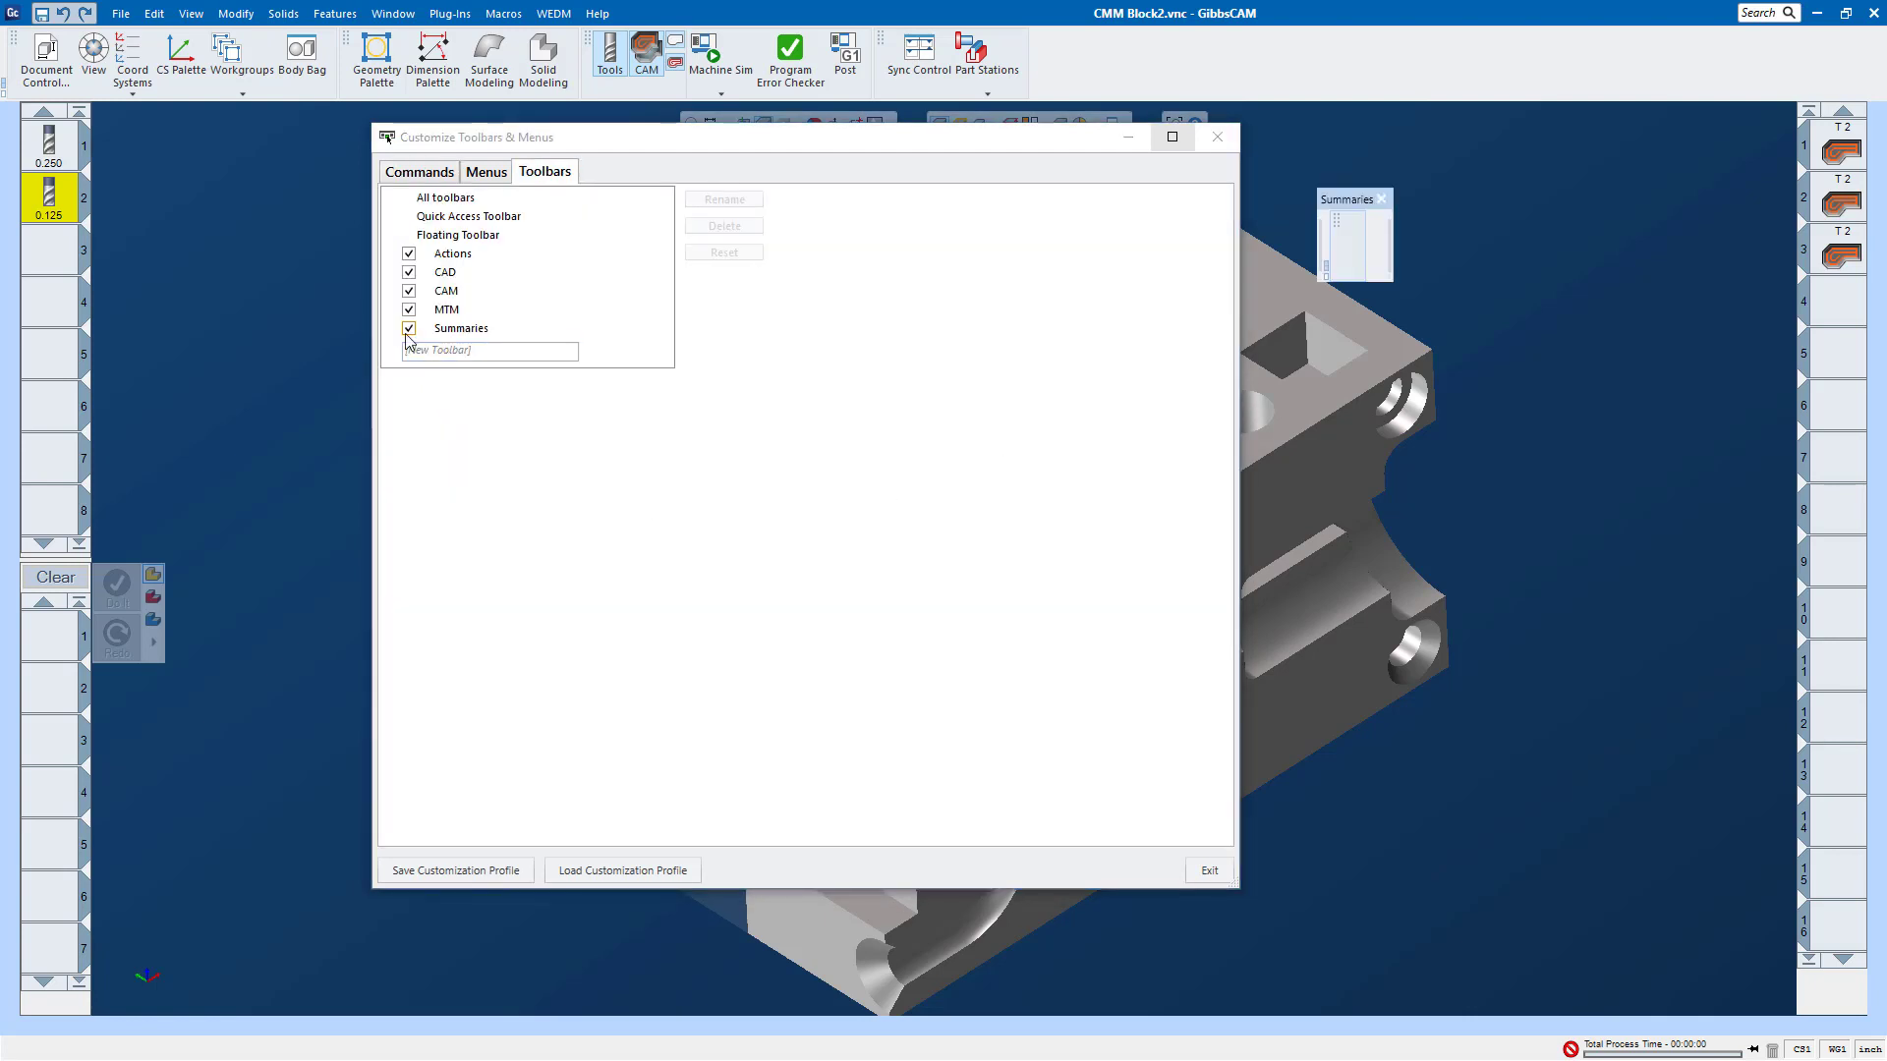
click(408, 329)
Step: Hide the MTM, CAD, Actions and CAM toolbars
click(409, 310)
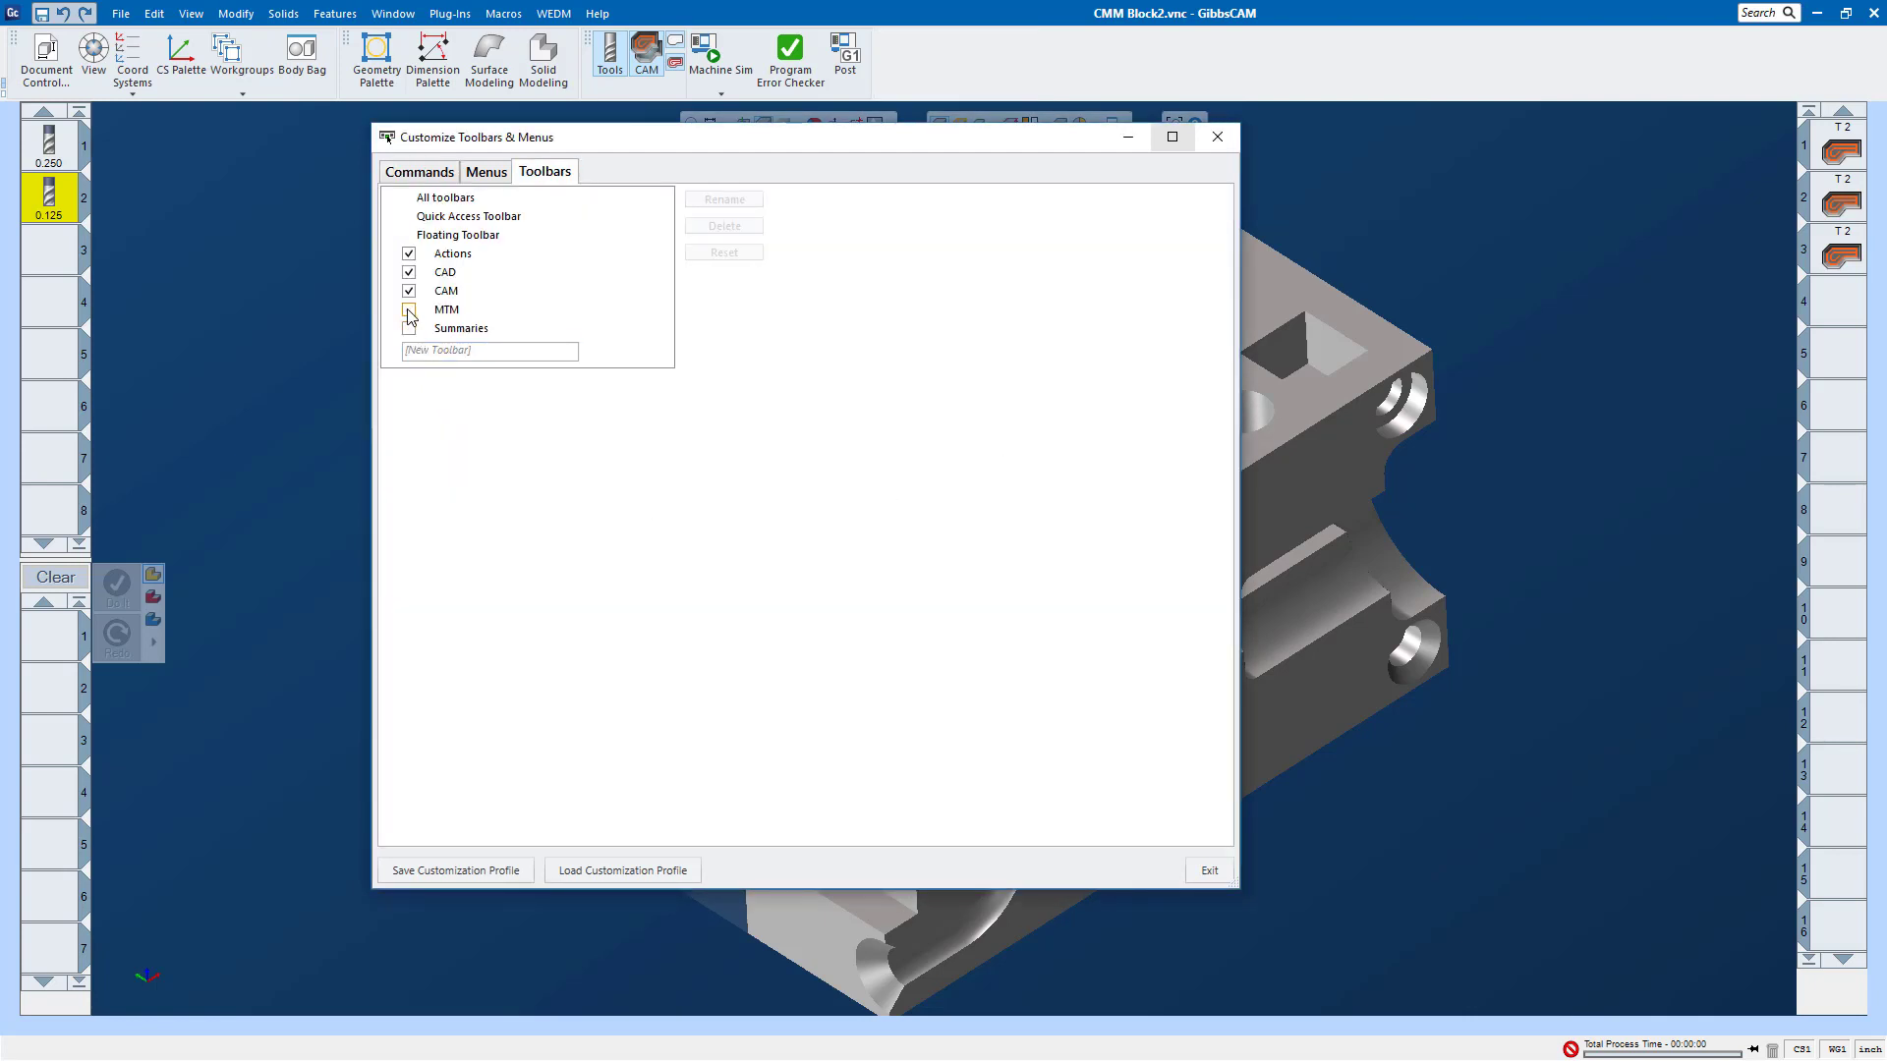
click(408, 272)
click(409, 253)
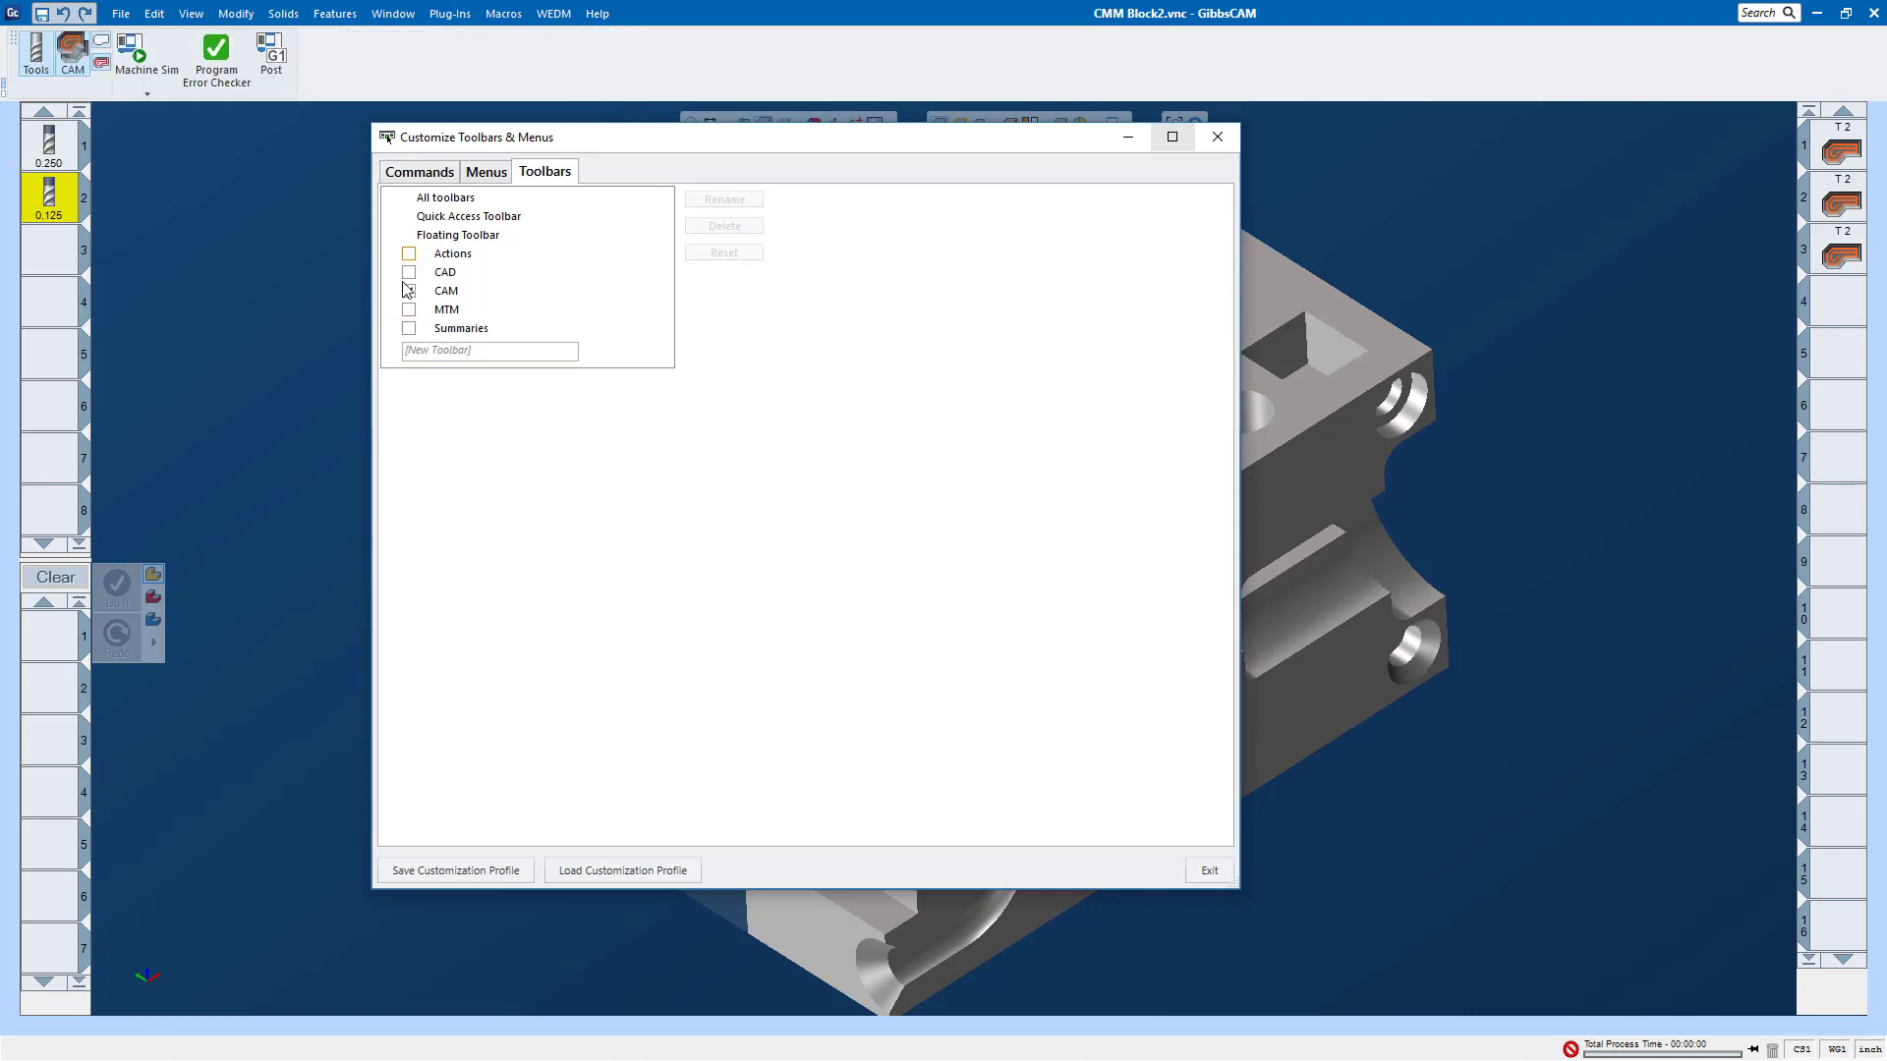
click(409, 290)
Step: Show the Actions, CAD, CAM, MTM and Summaries toolbars and close the customization window
click(409, 254)
click(409, 272)
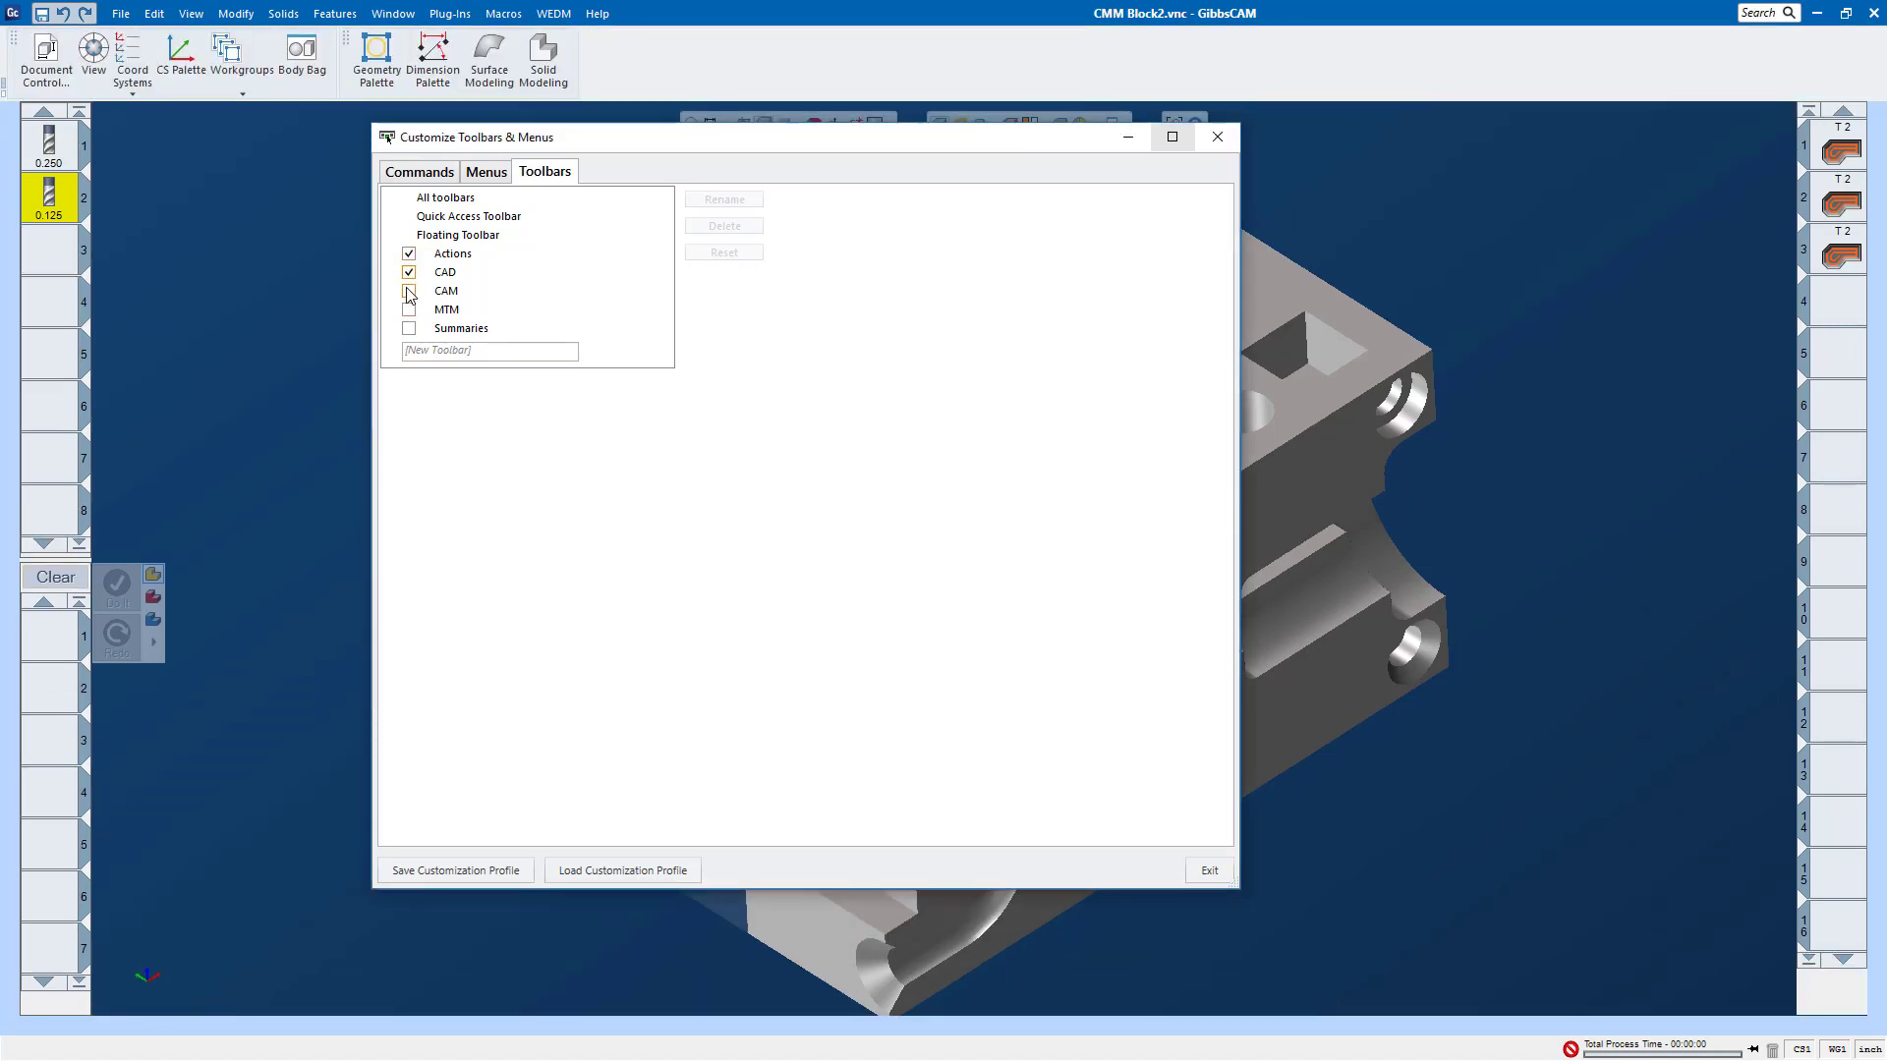
click(409, 291)
click(409, 309)
click(409, 330)
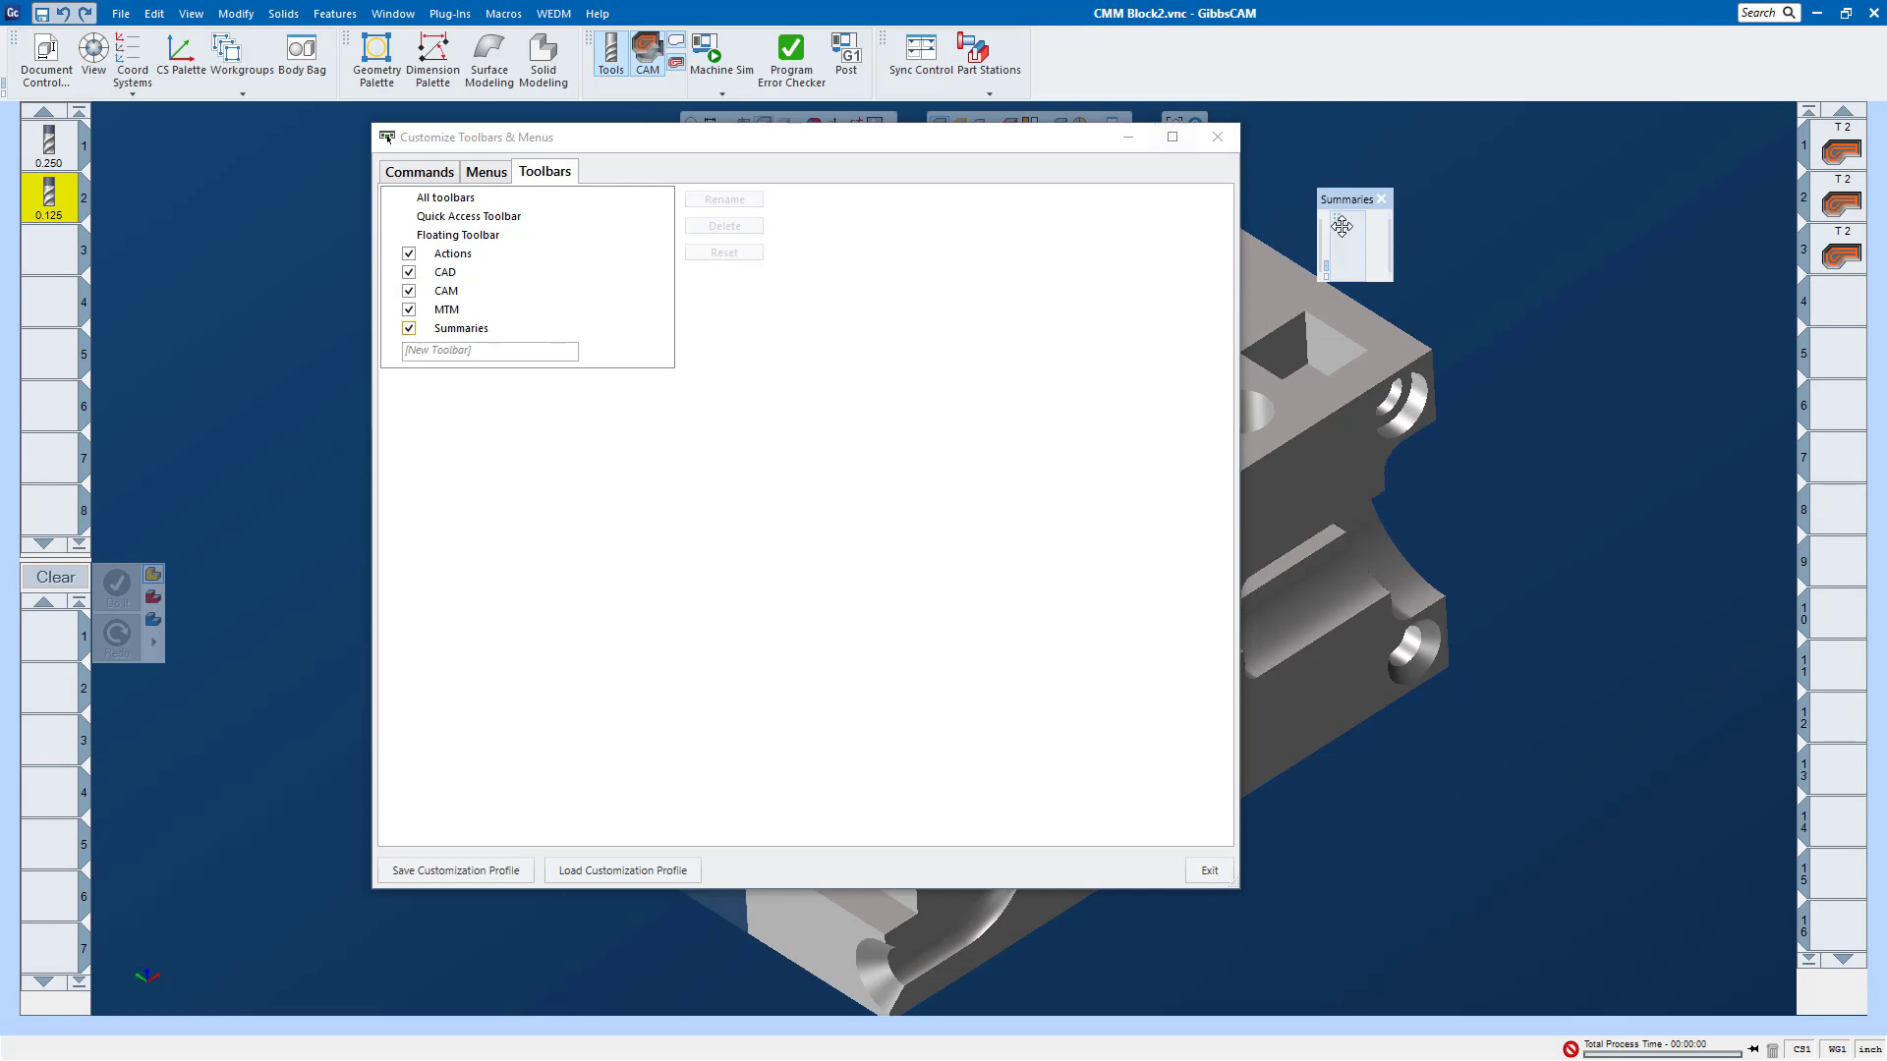
click(1217, 136)
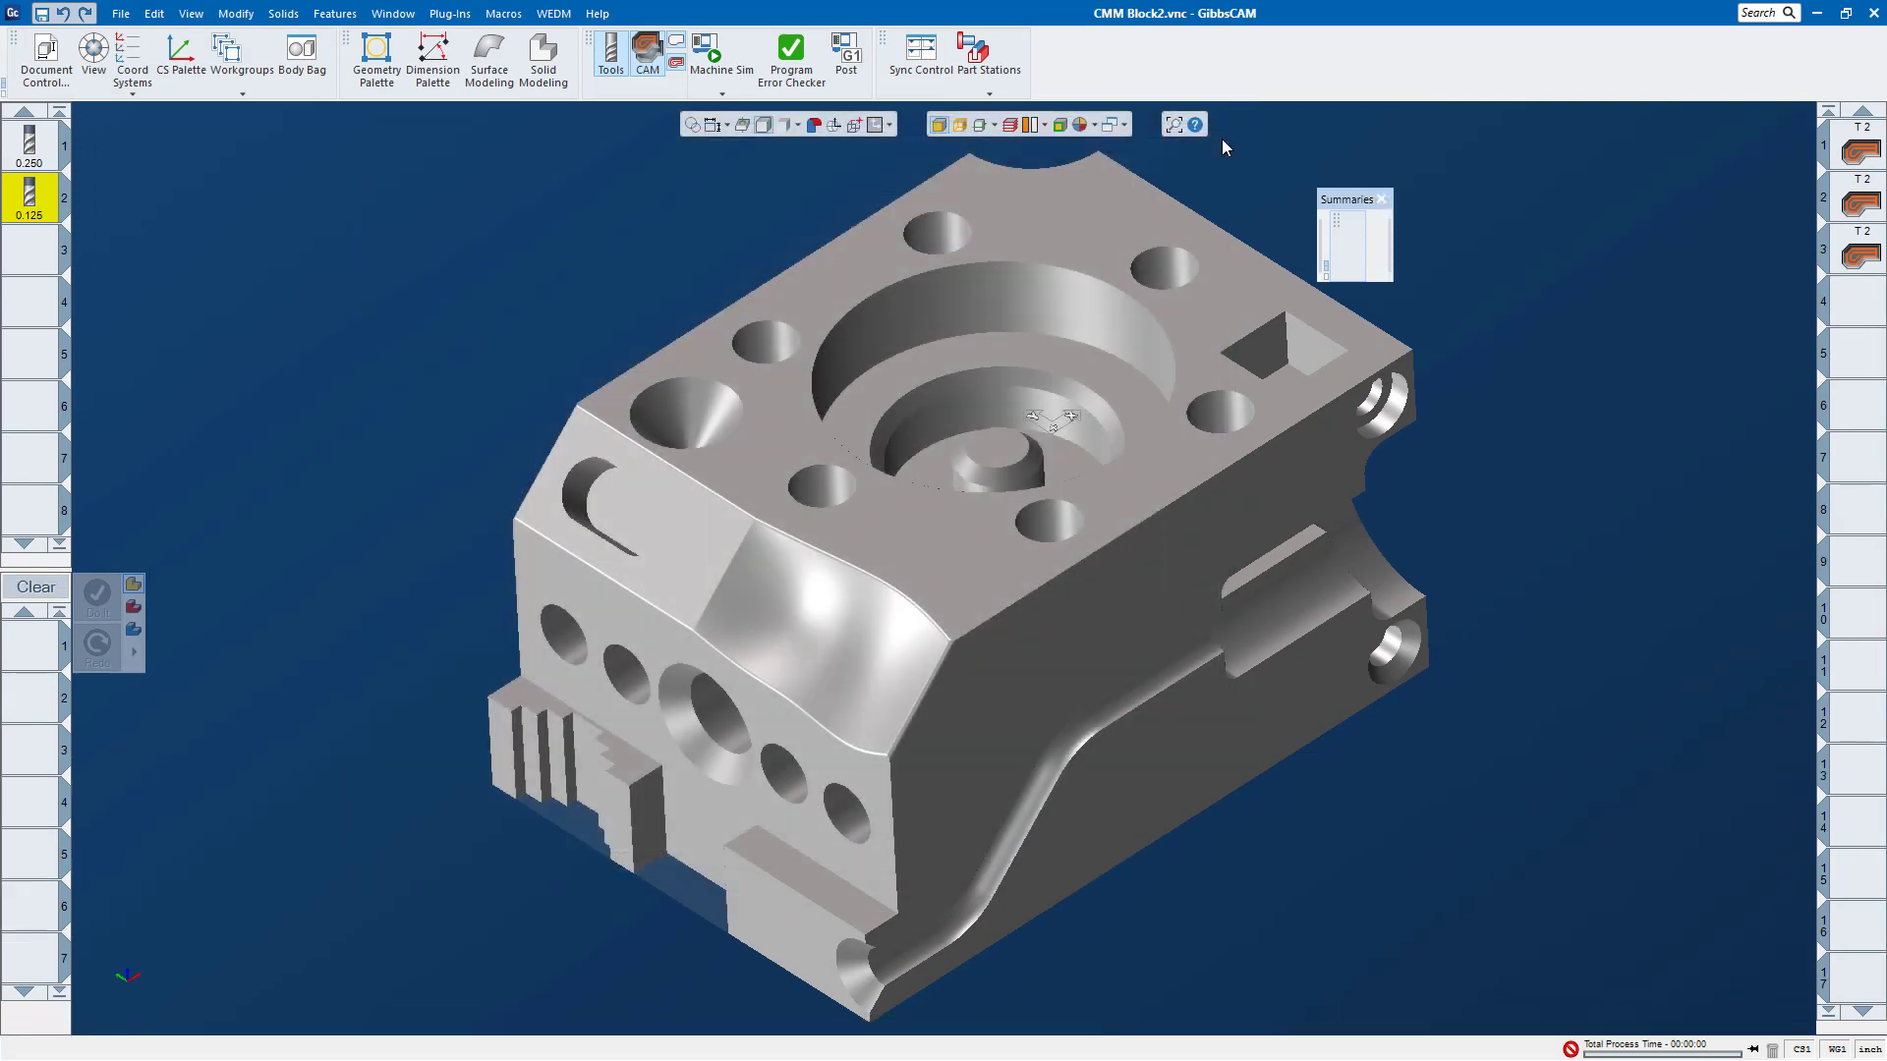
Step: Hide the Summaries and MTM toolbars directly from the toolbar area's visibility list
right_click(1249, 66)
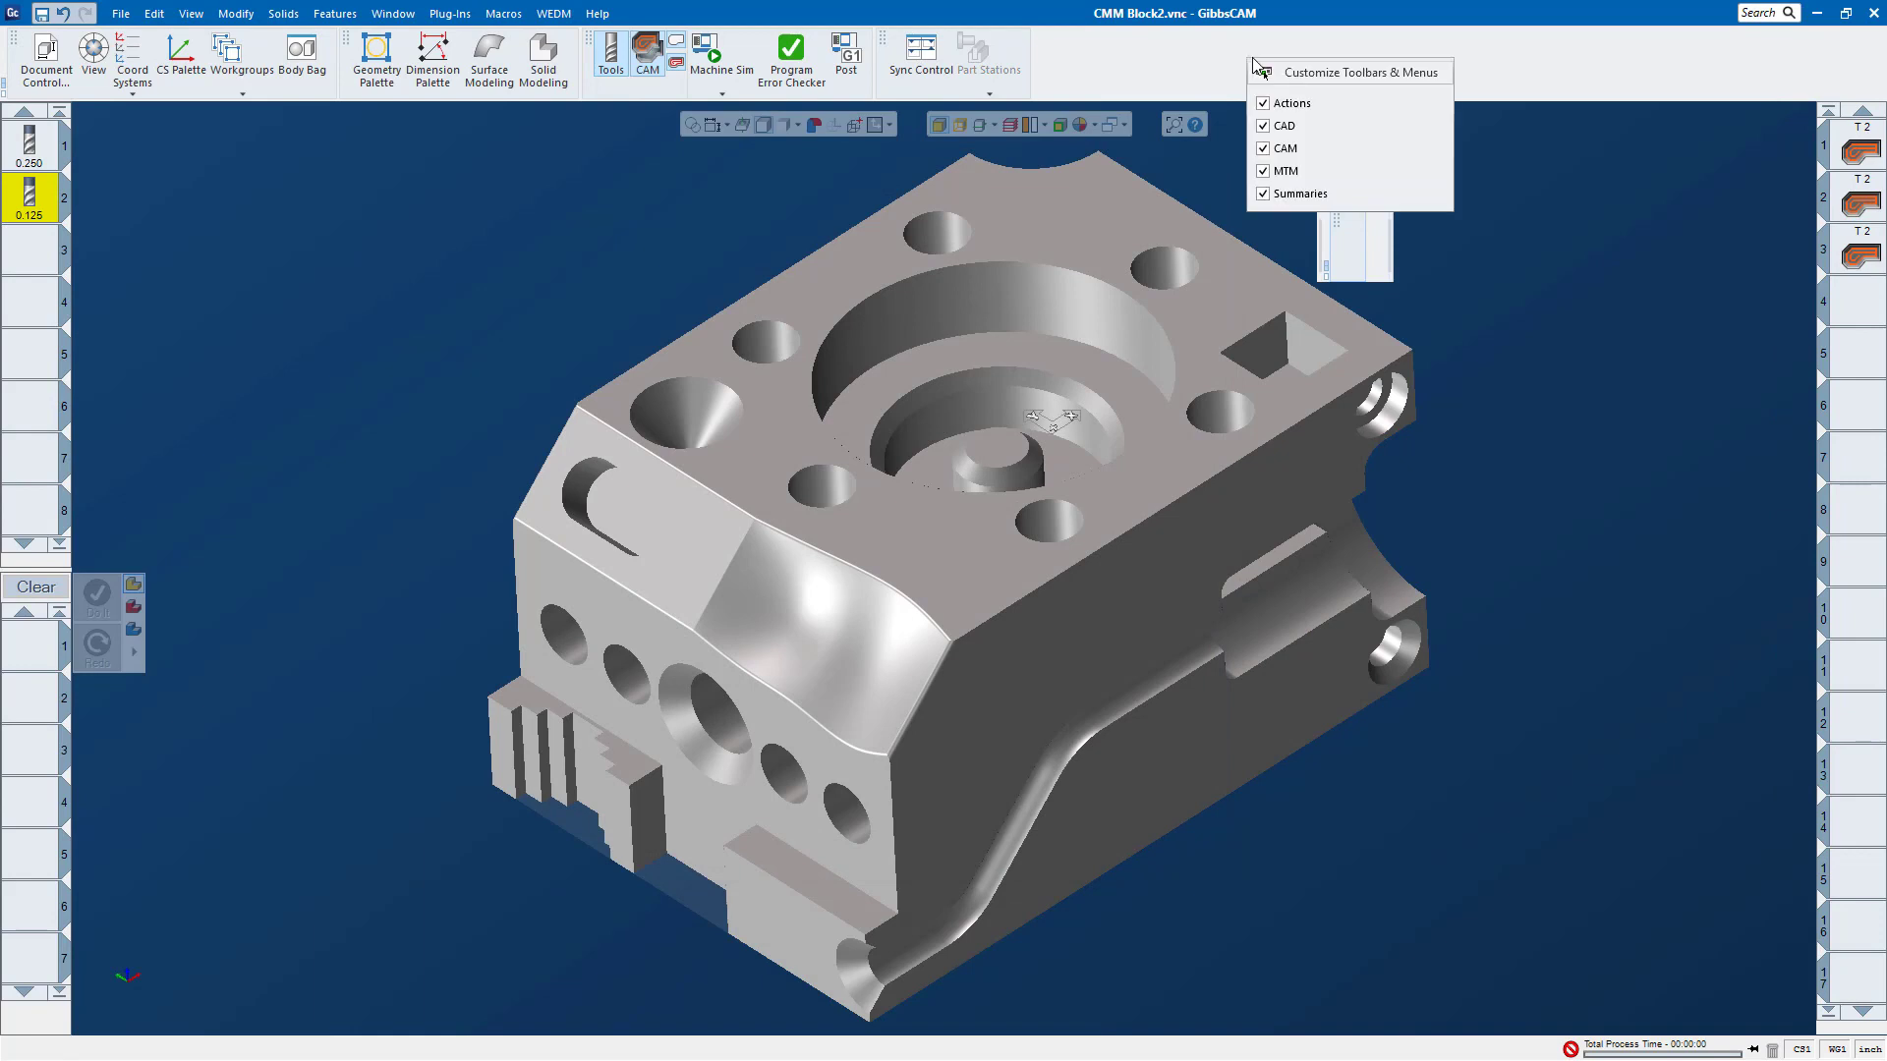
click(1265, 195)
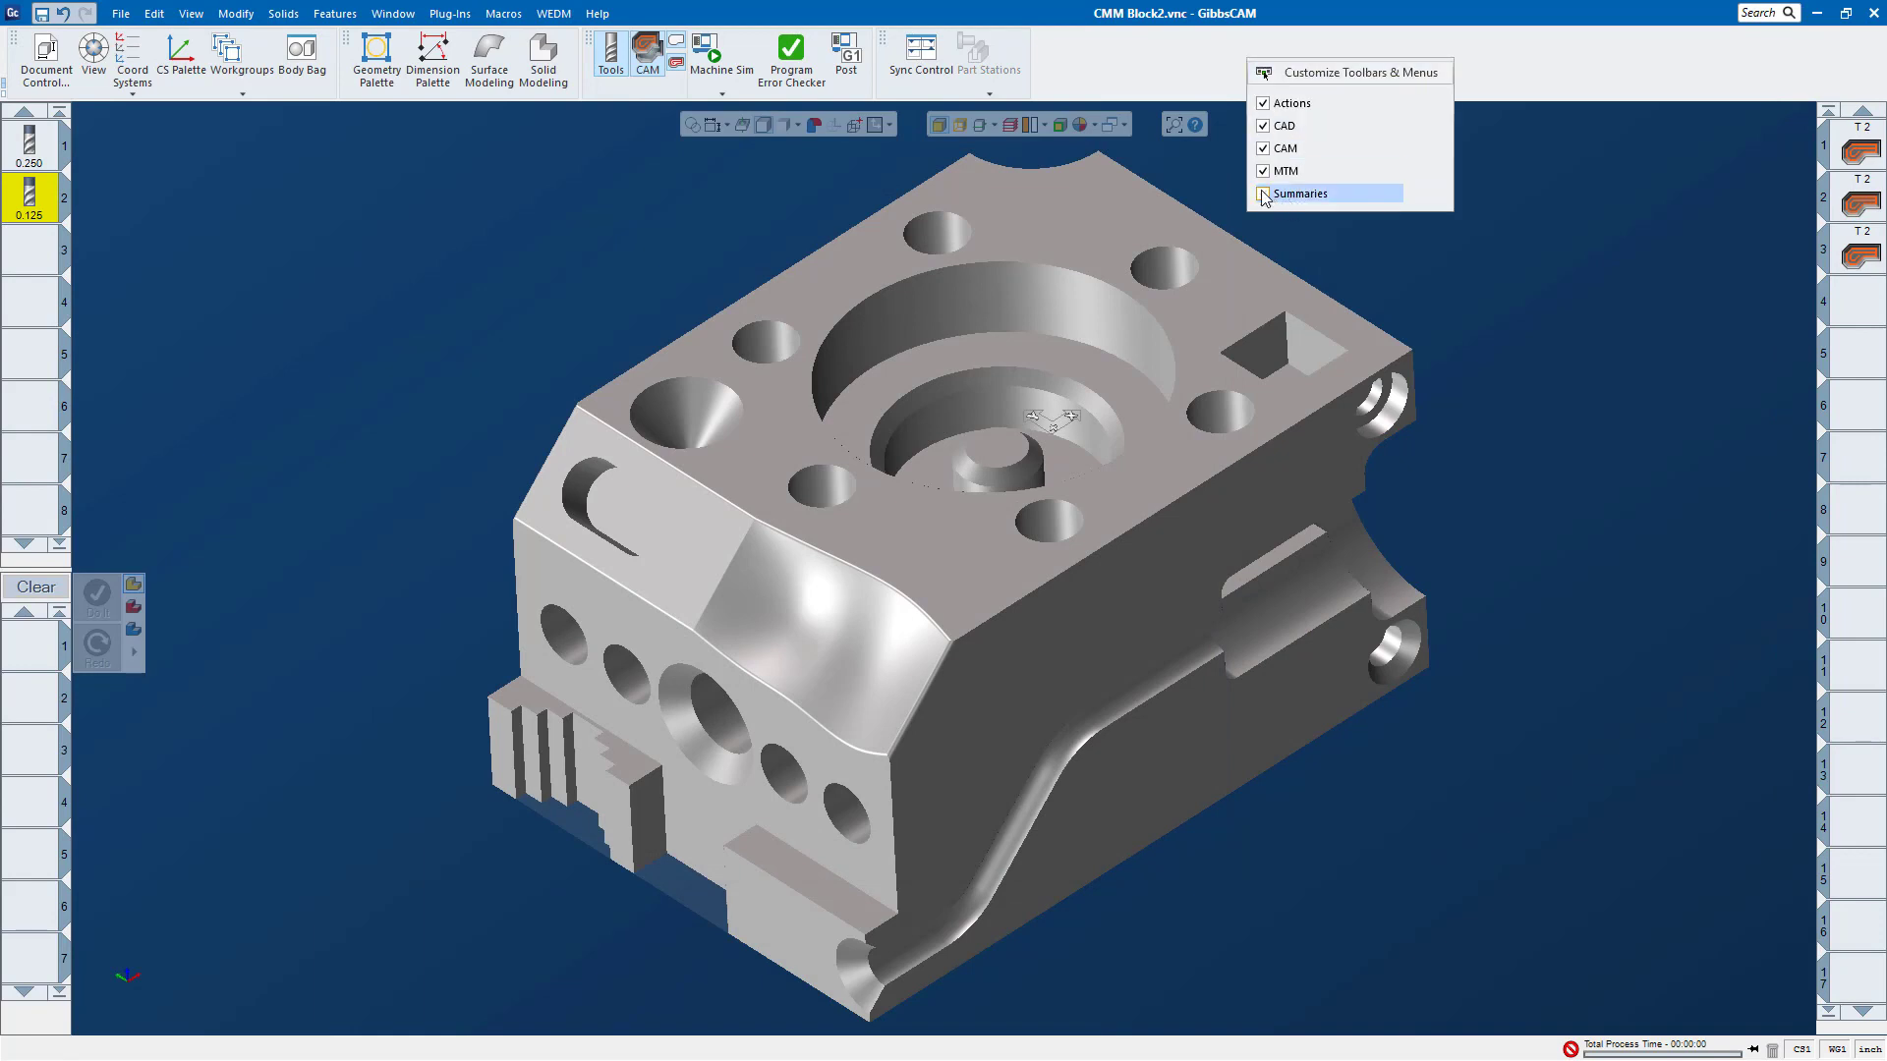
click(1265, 172)
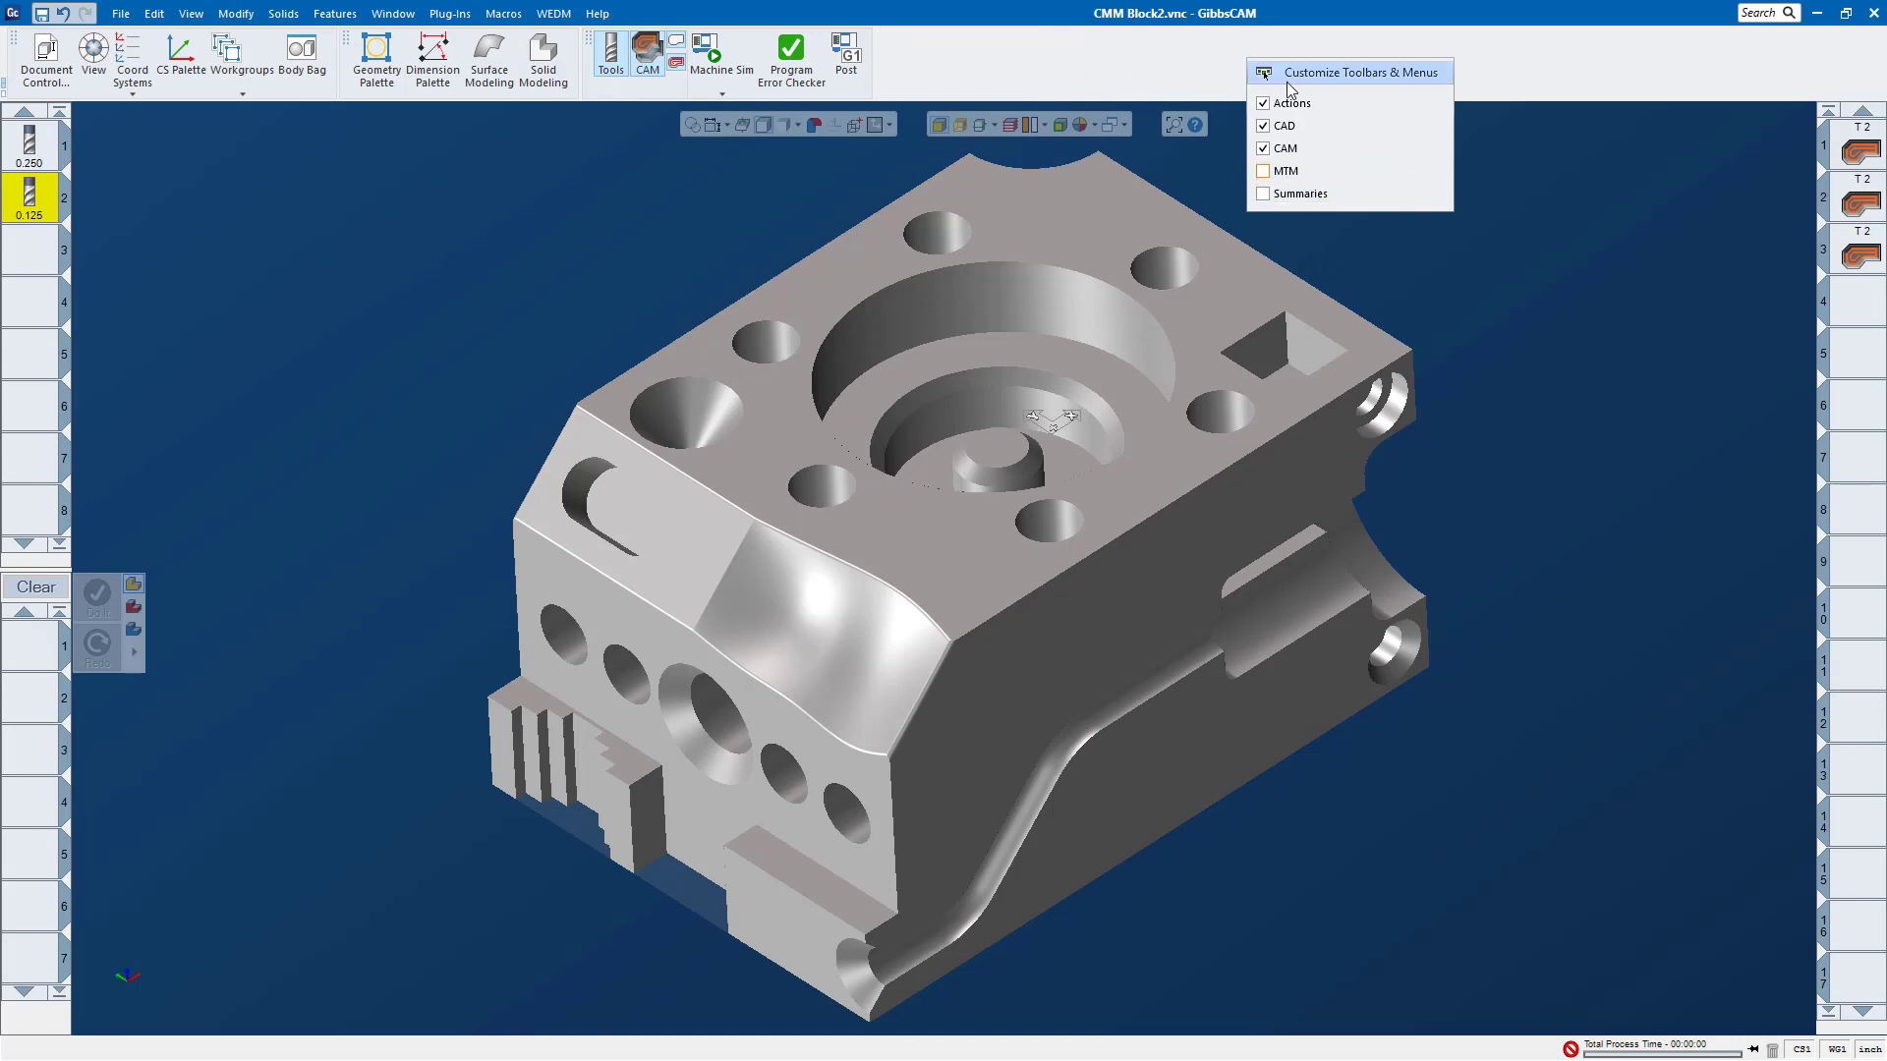
click(1038, 76)
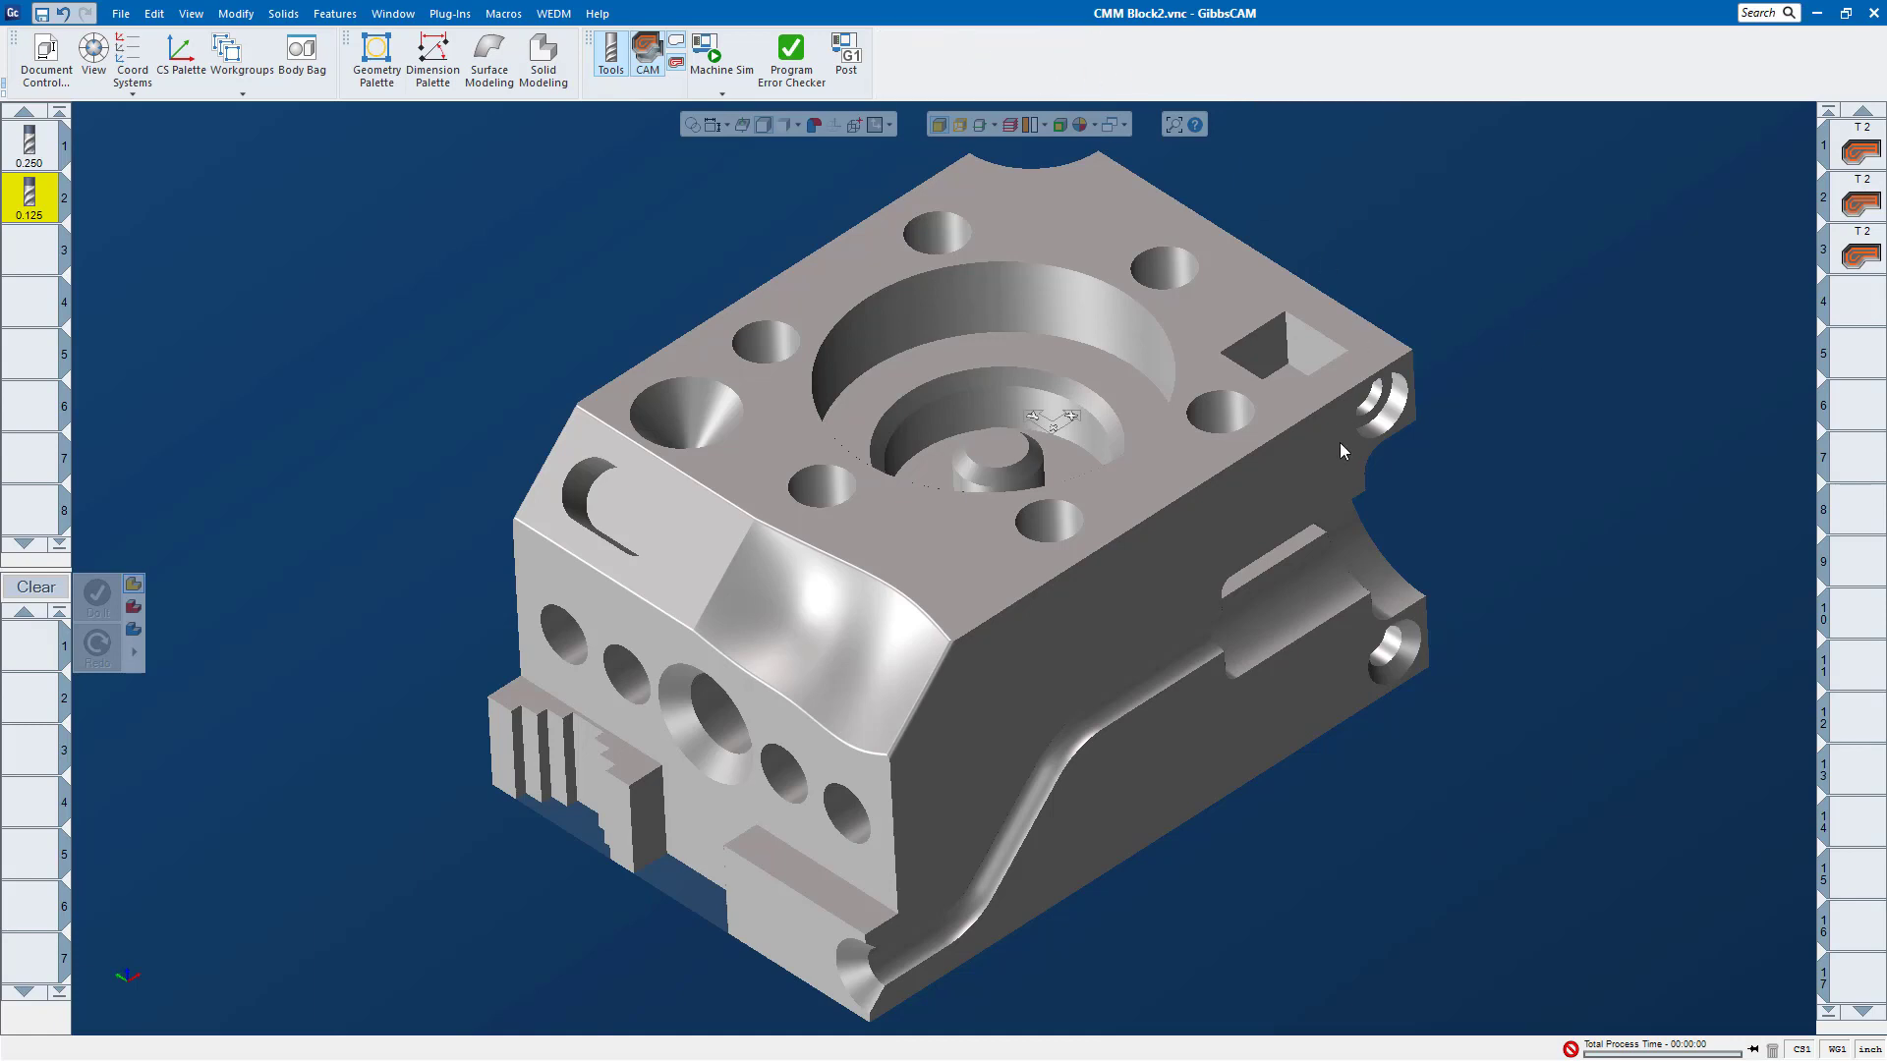
Step: Create a new toolbar named "surfacing" in the toolbar customization window
right_click(1169, 80)
click(1303, 392)
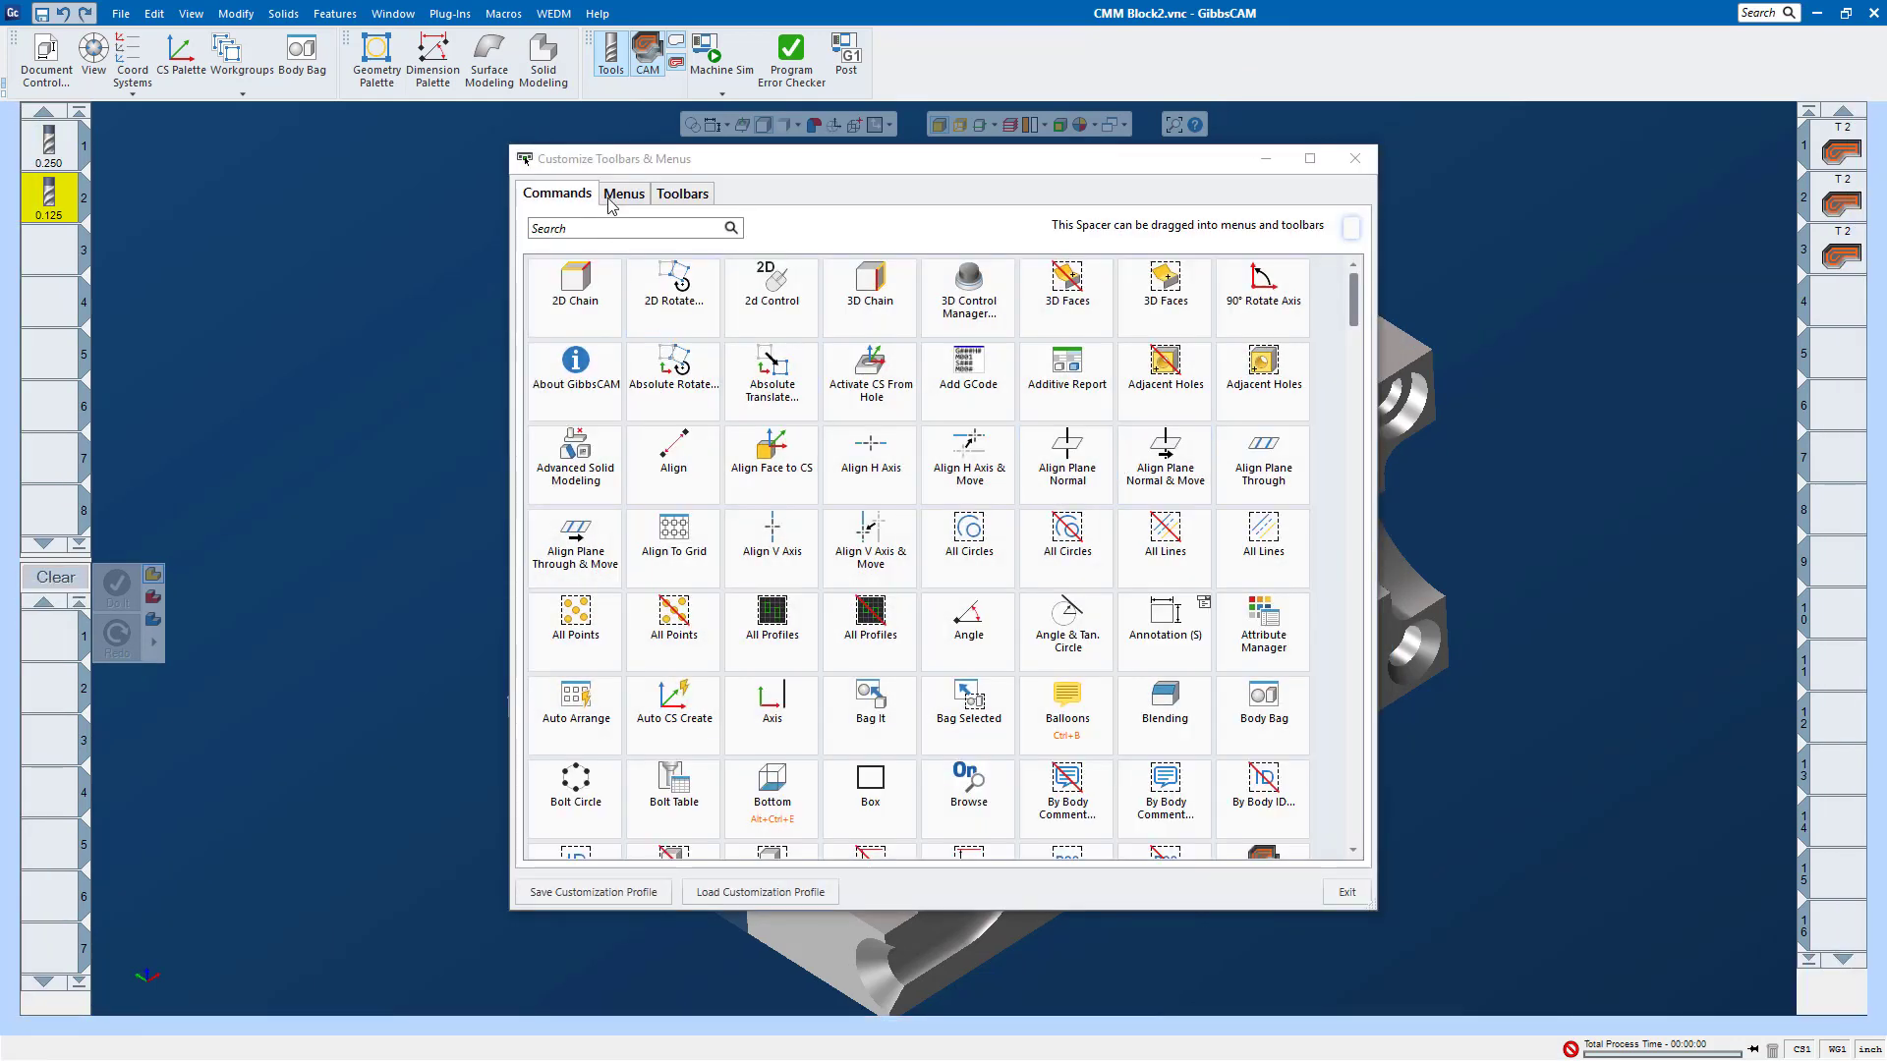
click(678, 194)
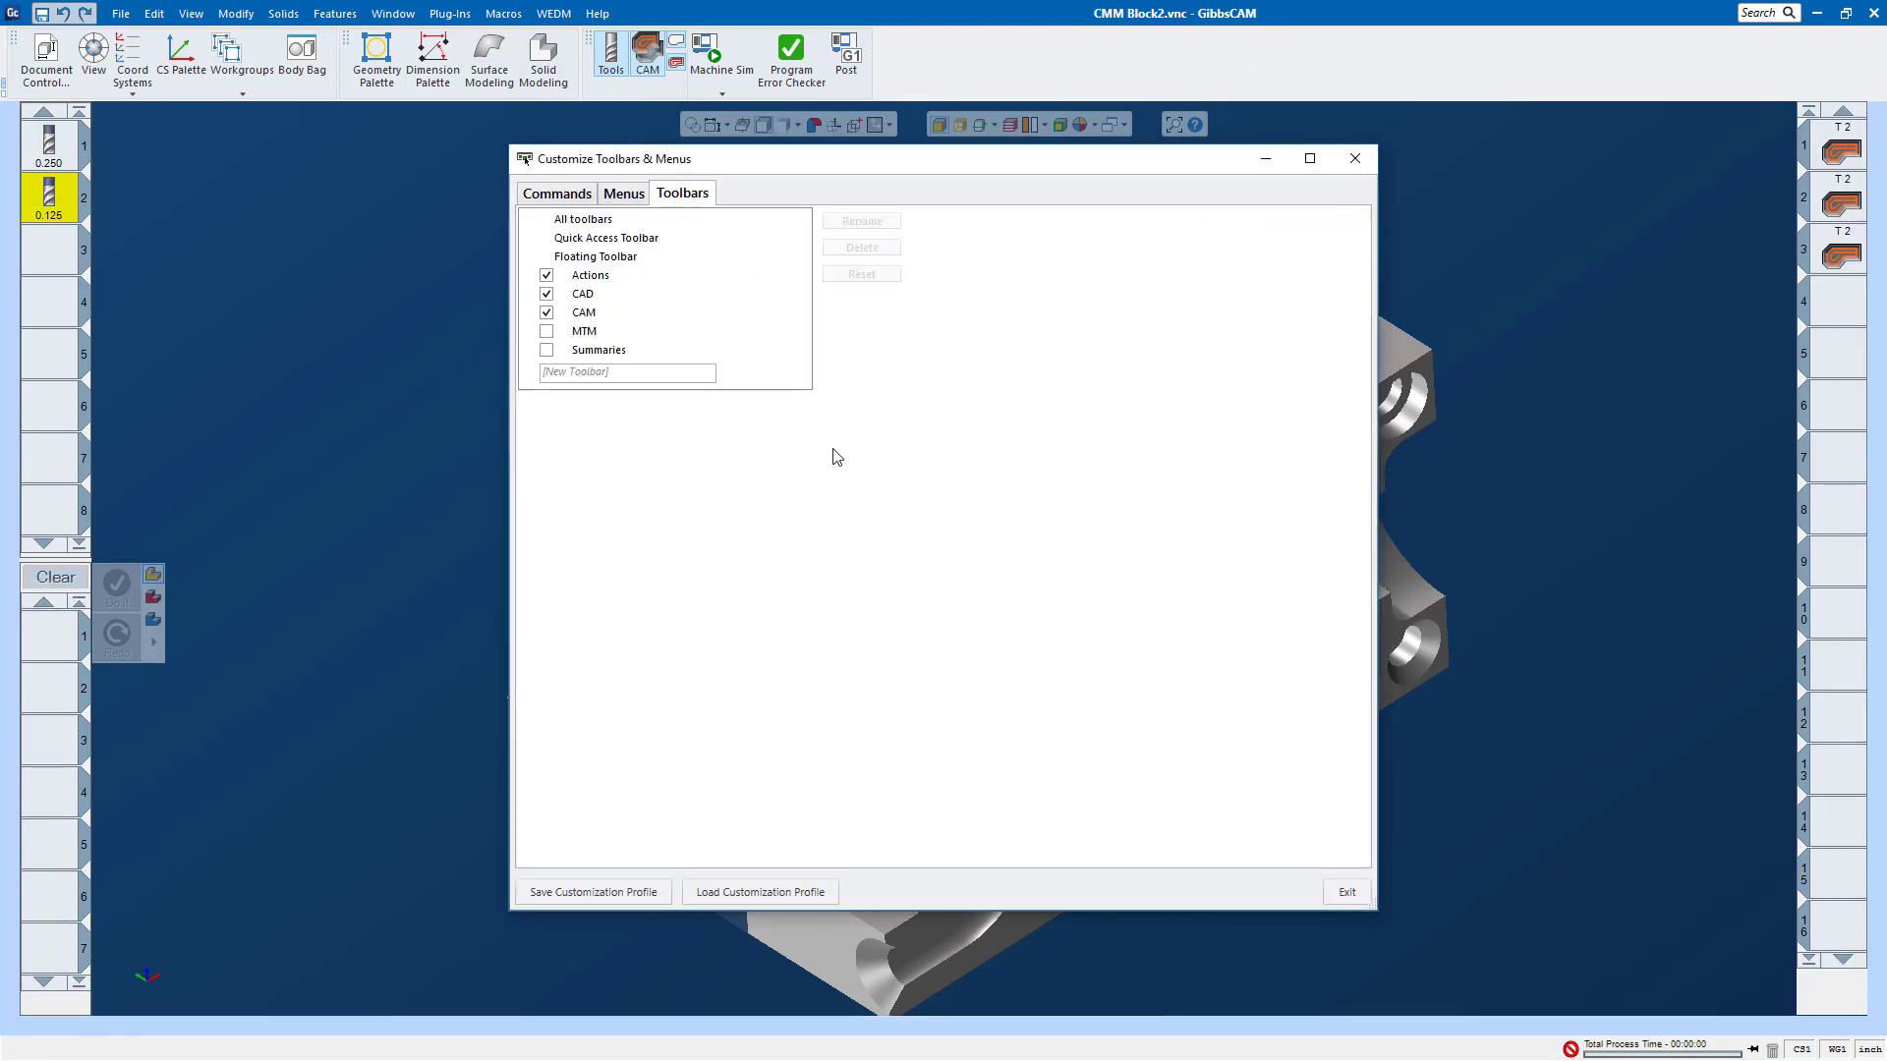
click(595, 372)
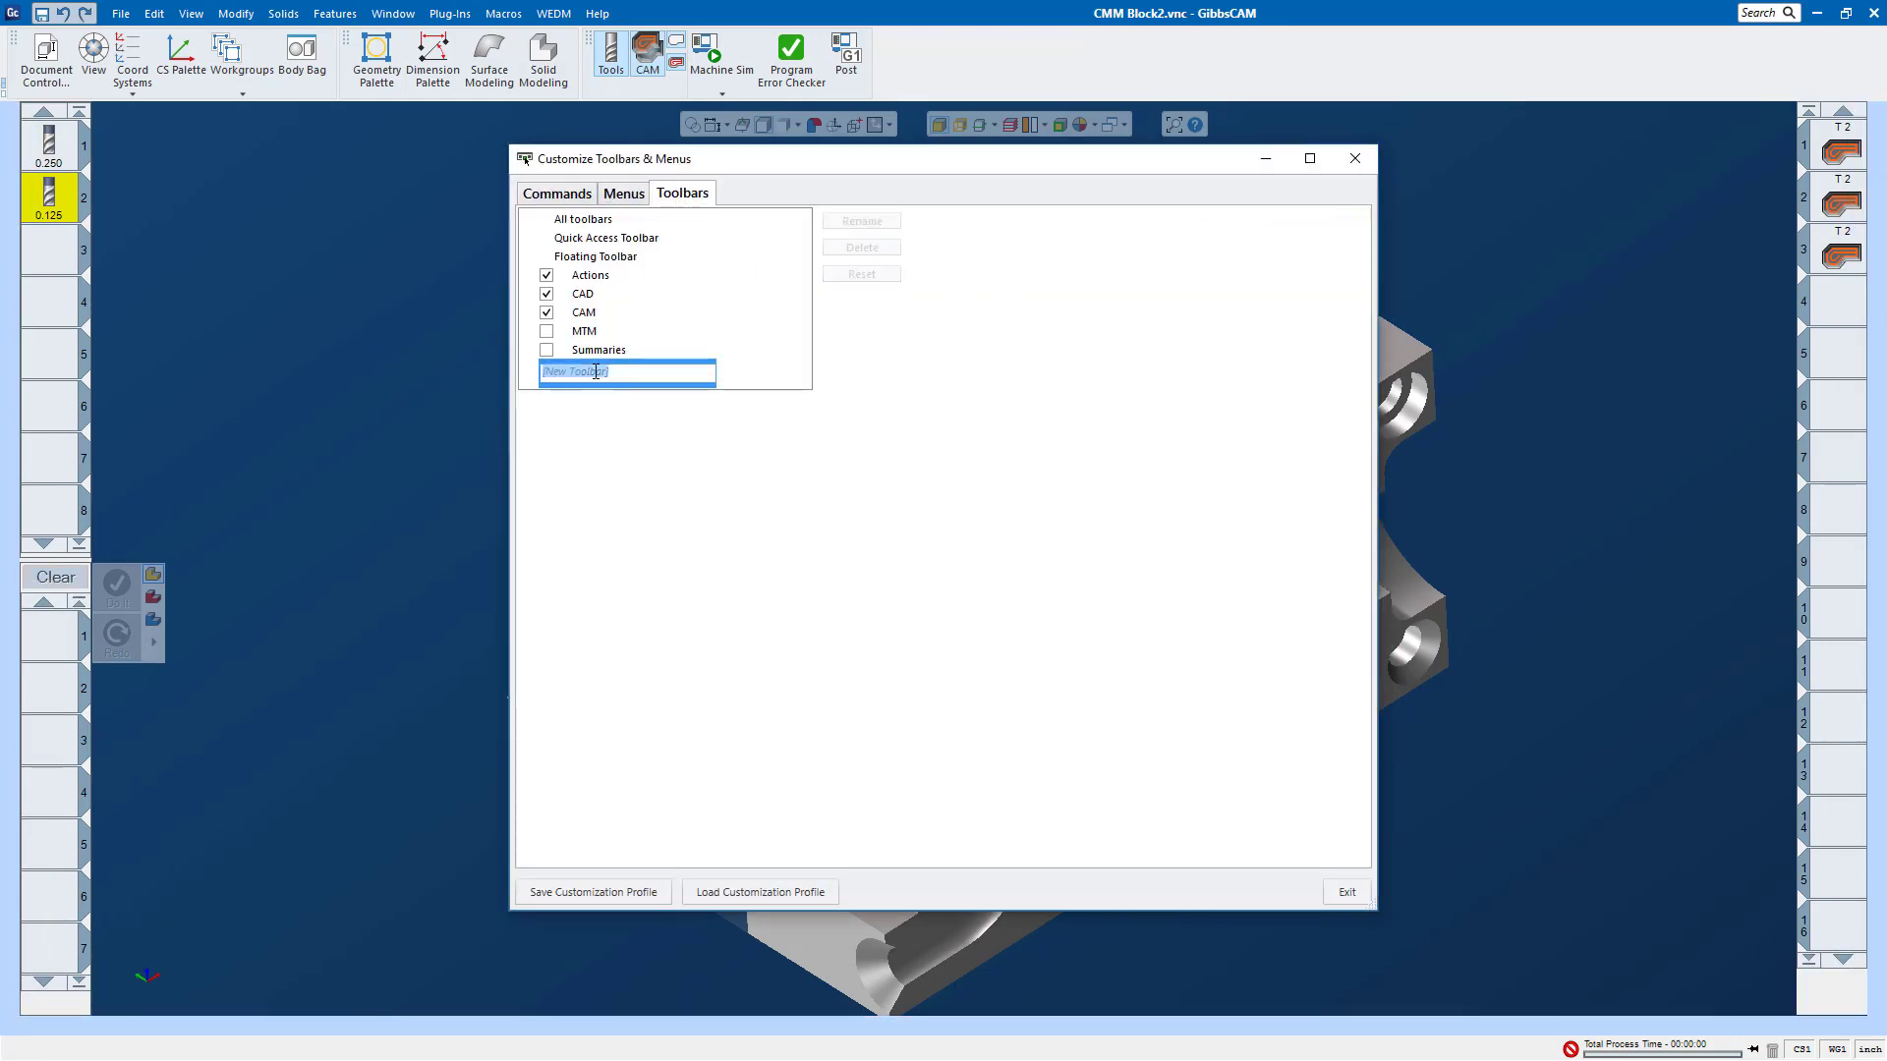
text(surfacing)
key(Return)
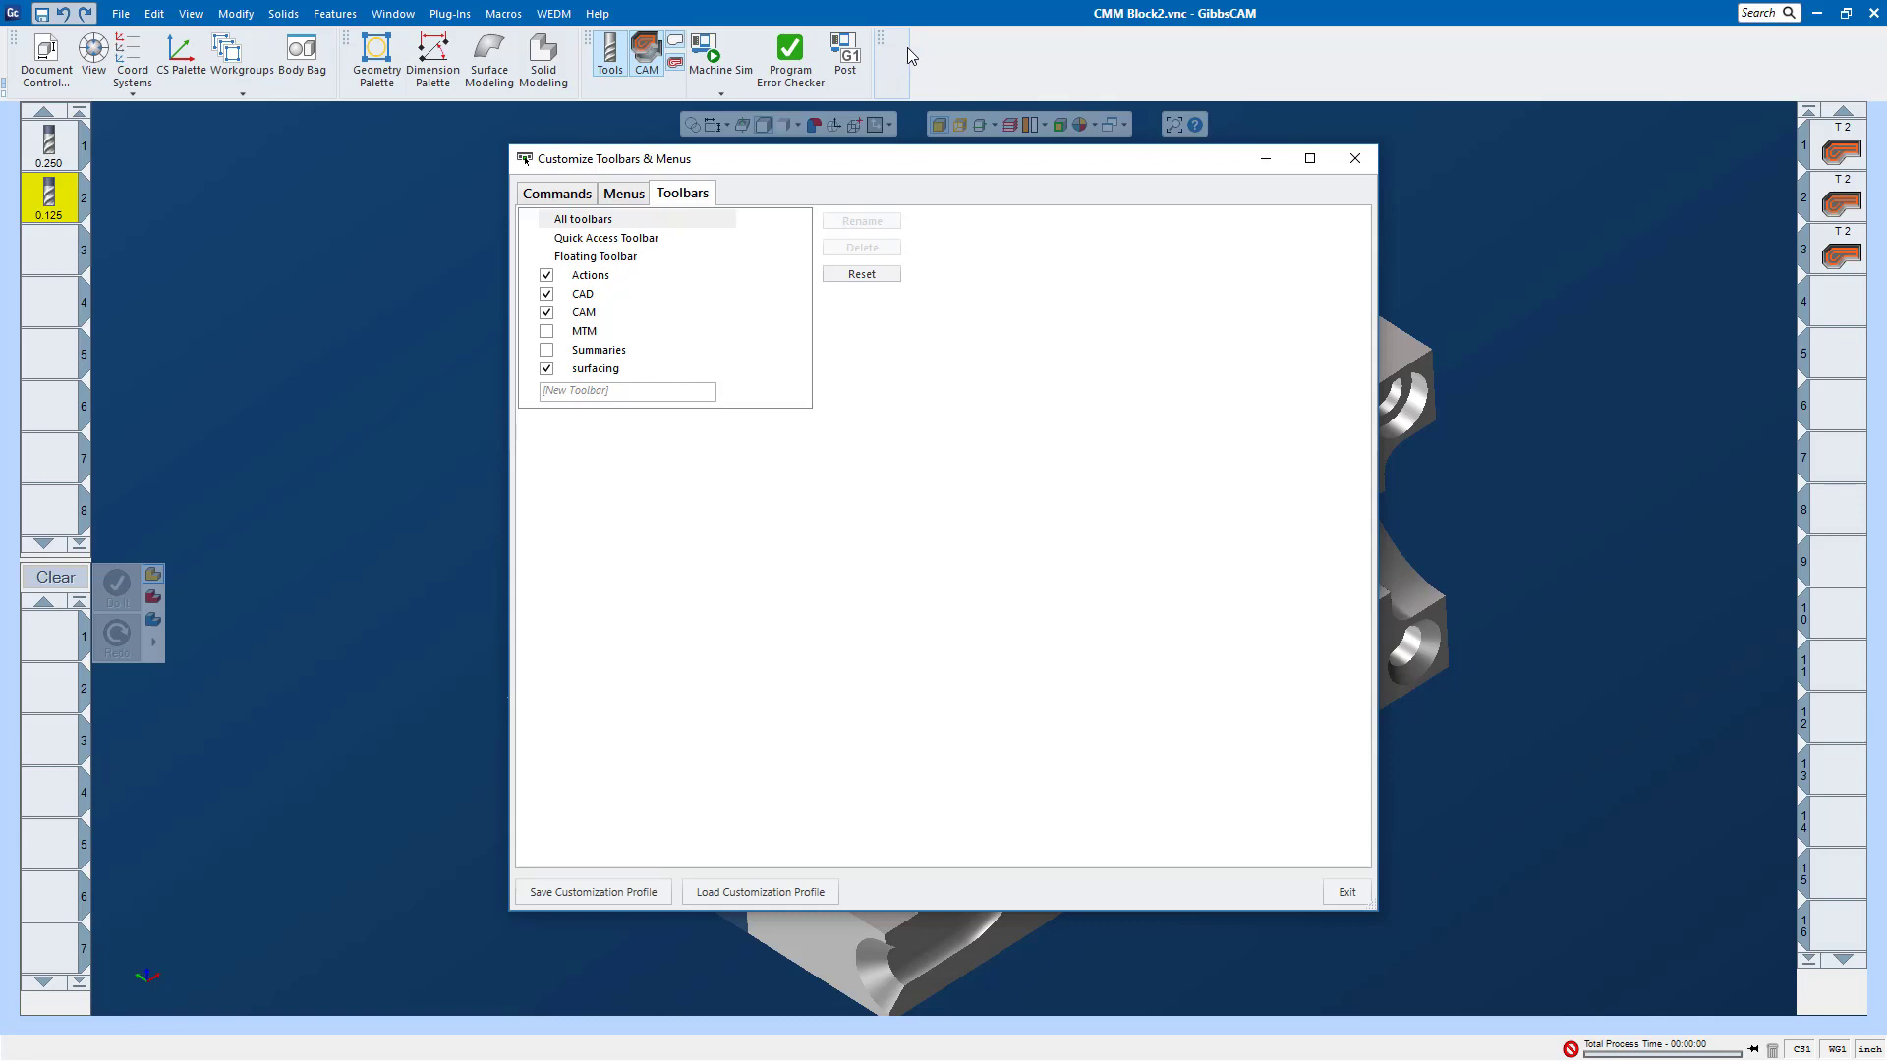
mouse_move(894, 46)
mouse_down()
mouse_move(1513, 278)
mouse_move(1522, 247)
mouse_move(1067, 70)
mouse_move(1586, 263)
mouse_move(963, 44)
mouse_move(915, 51)
mouse_up()
Step: Search the customizable commands for "surf"
click(558, 194)
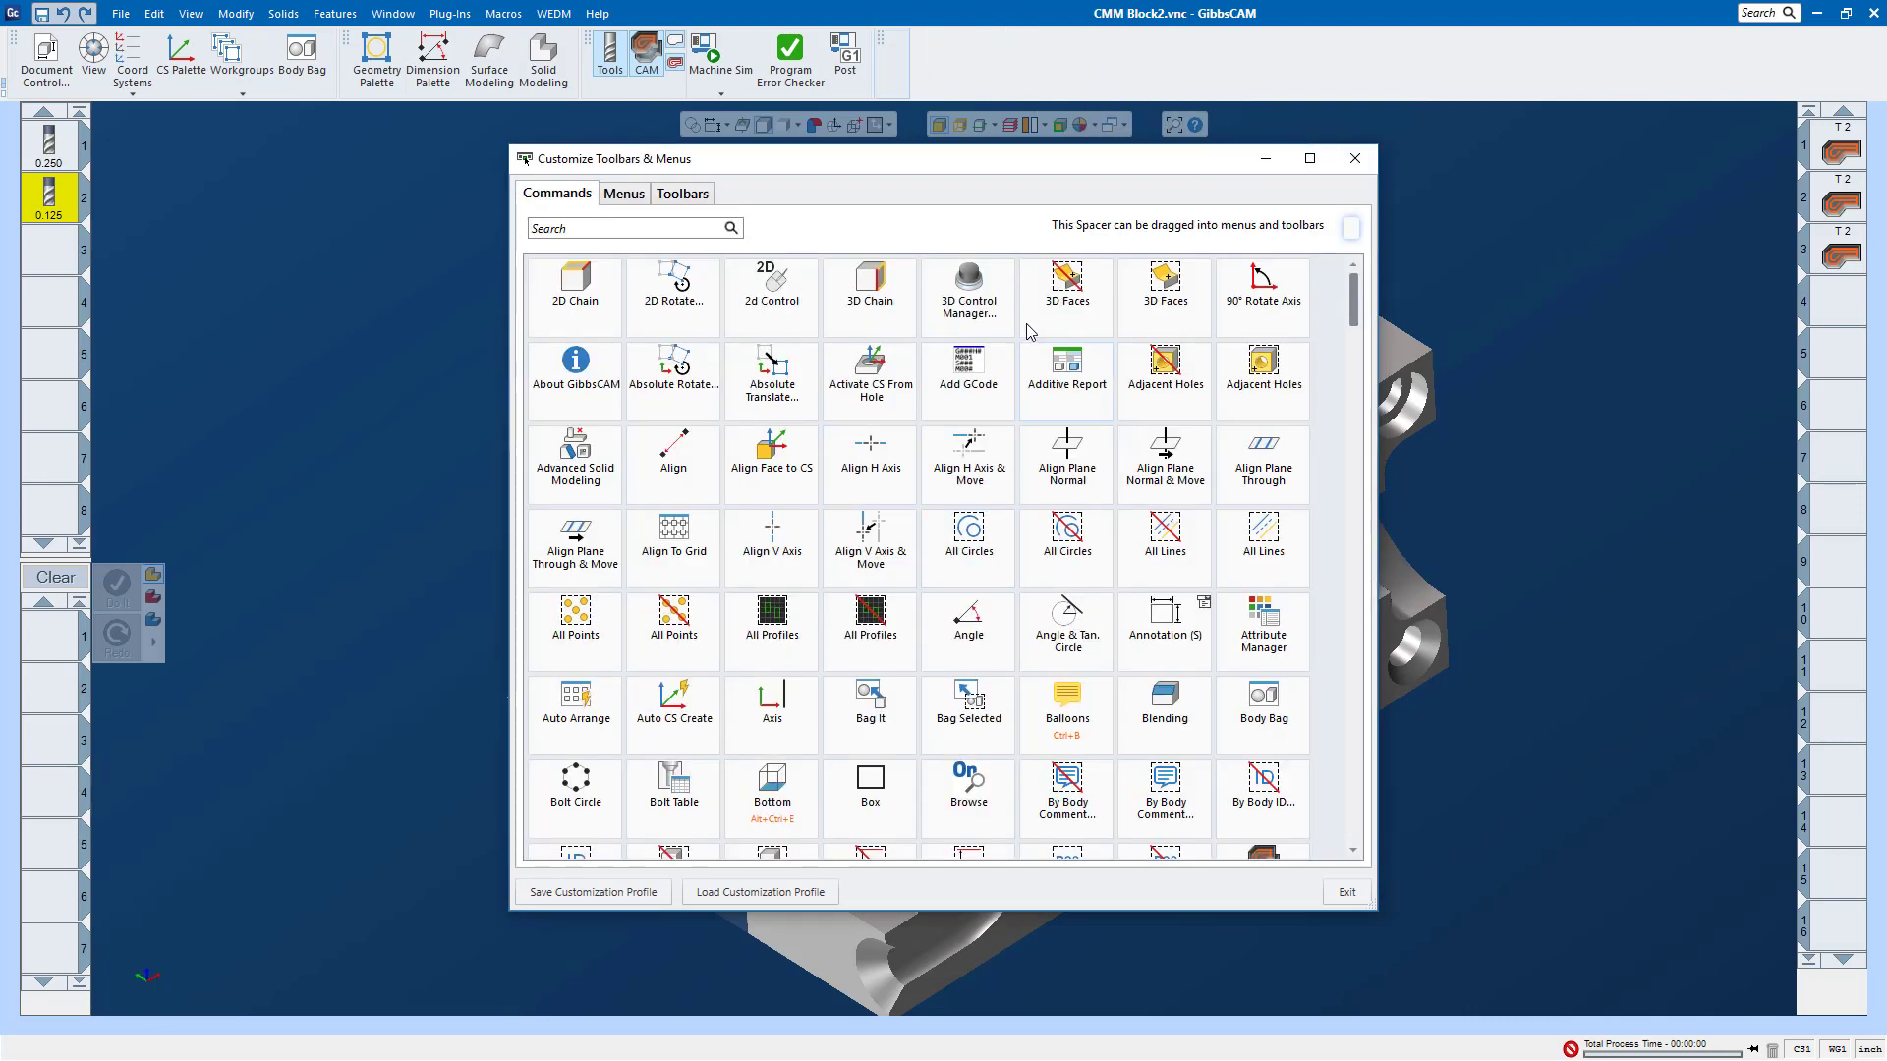
click(581, 236)
scroll(899, 607, down, 10)
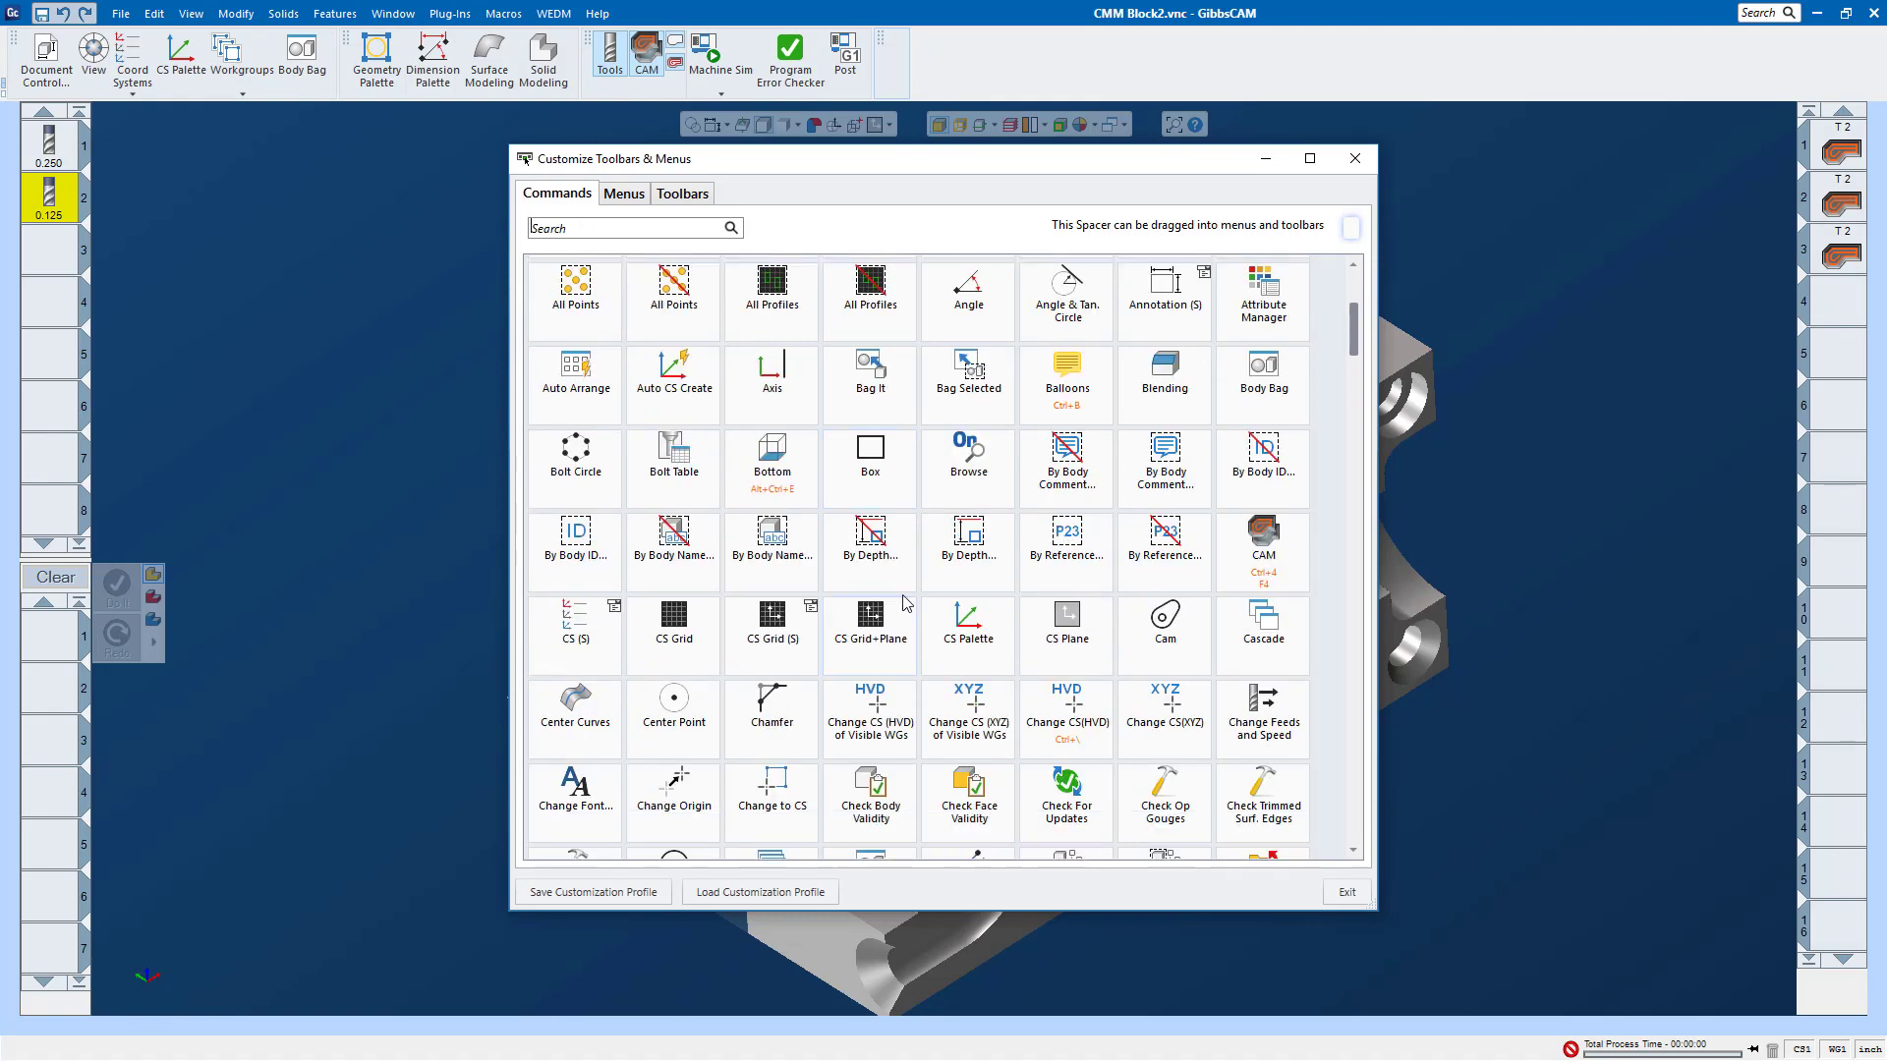
scroll(732, 591, up, 4)
scroll(732, 591, up, 6)
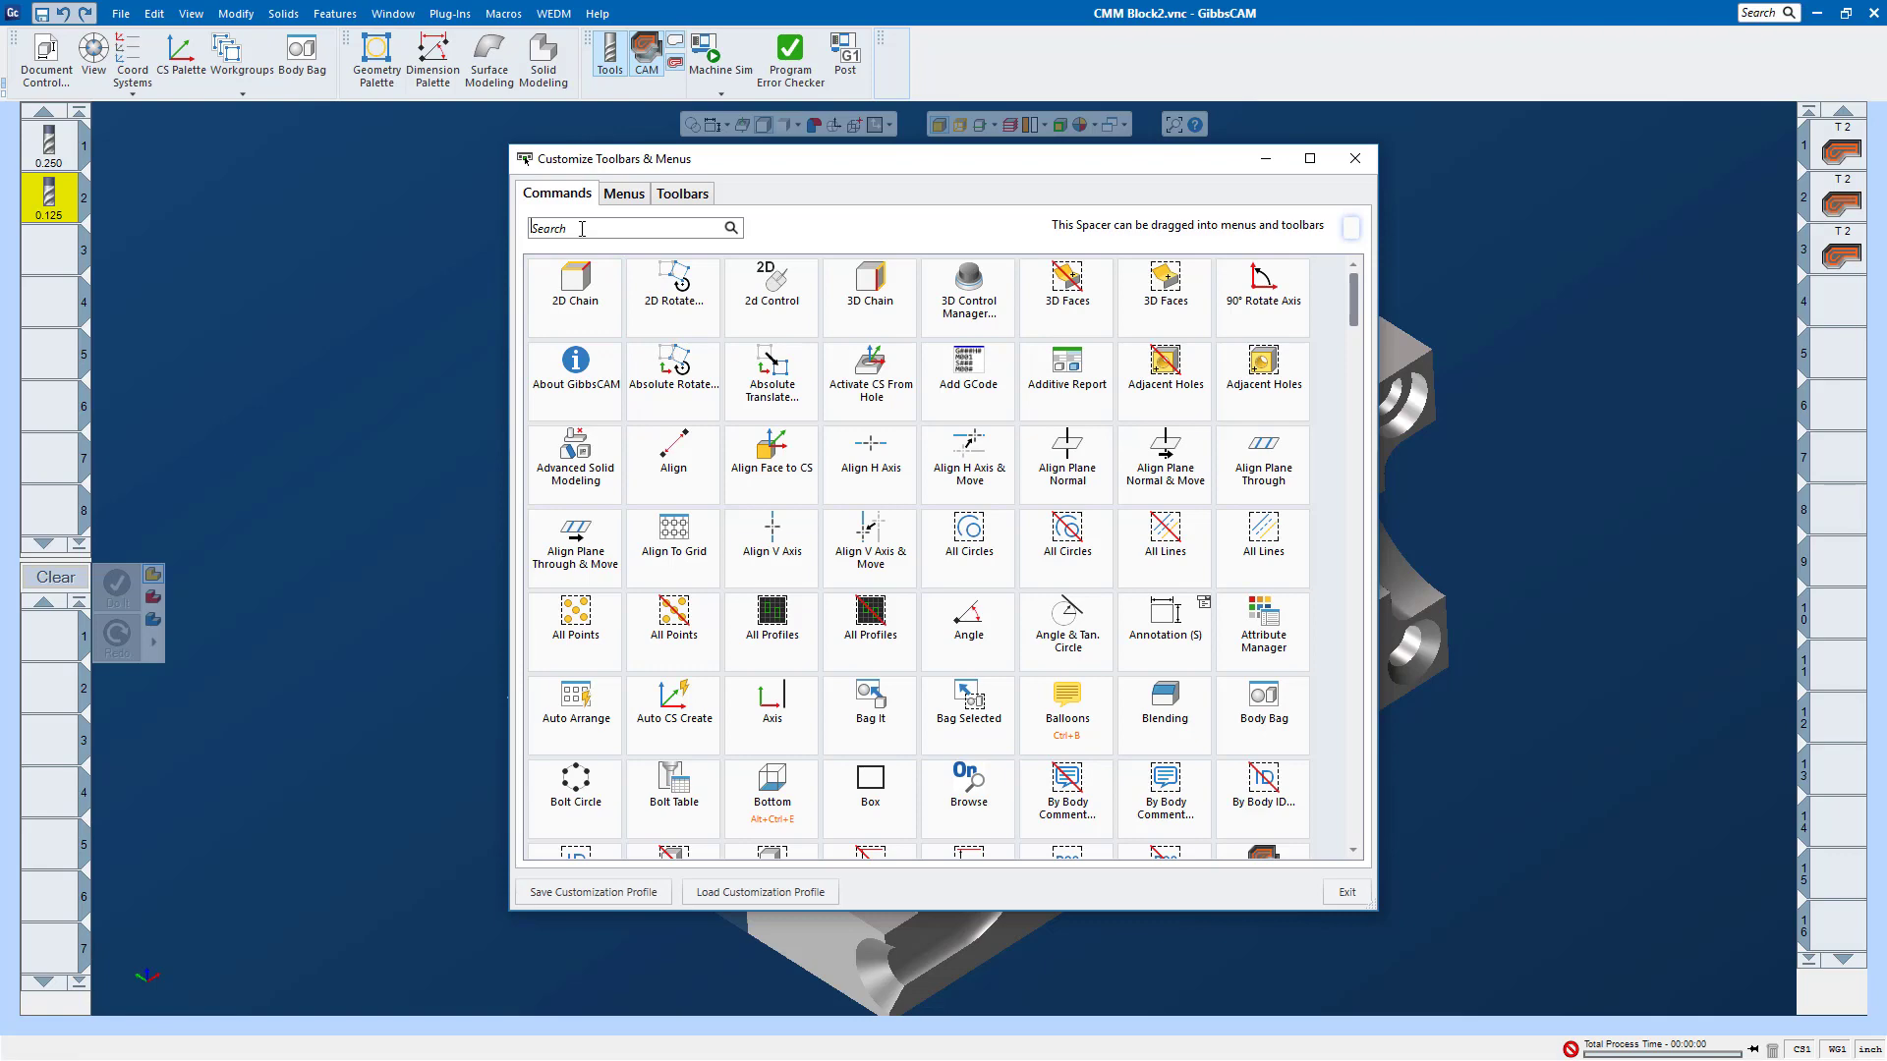
text(su)
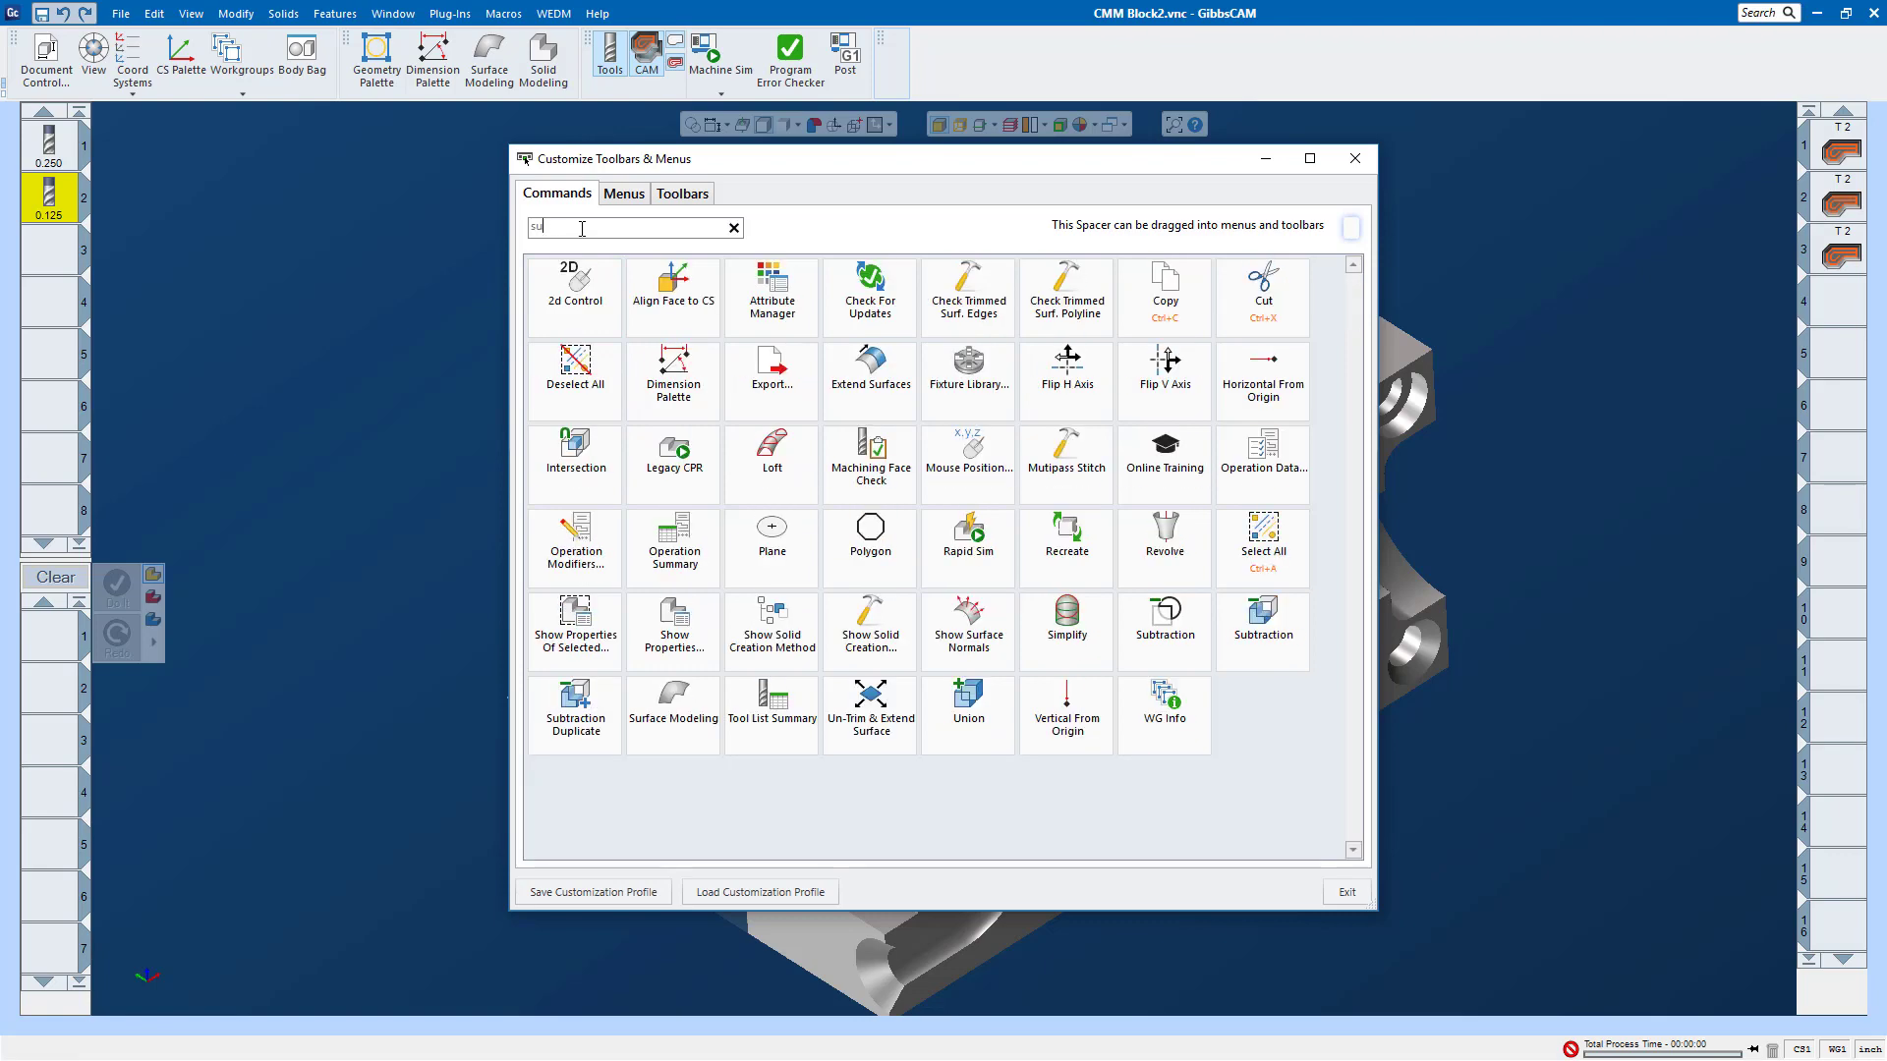
text(rf)
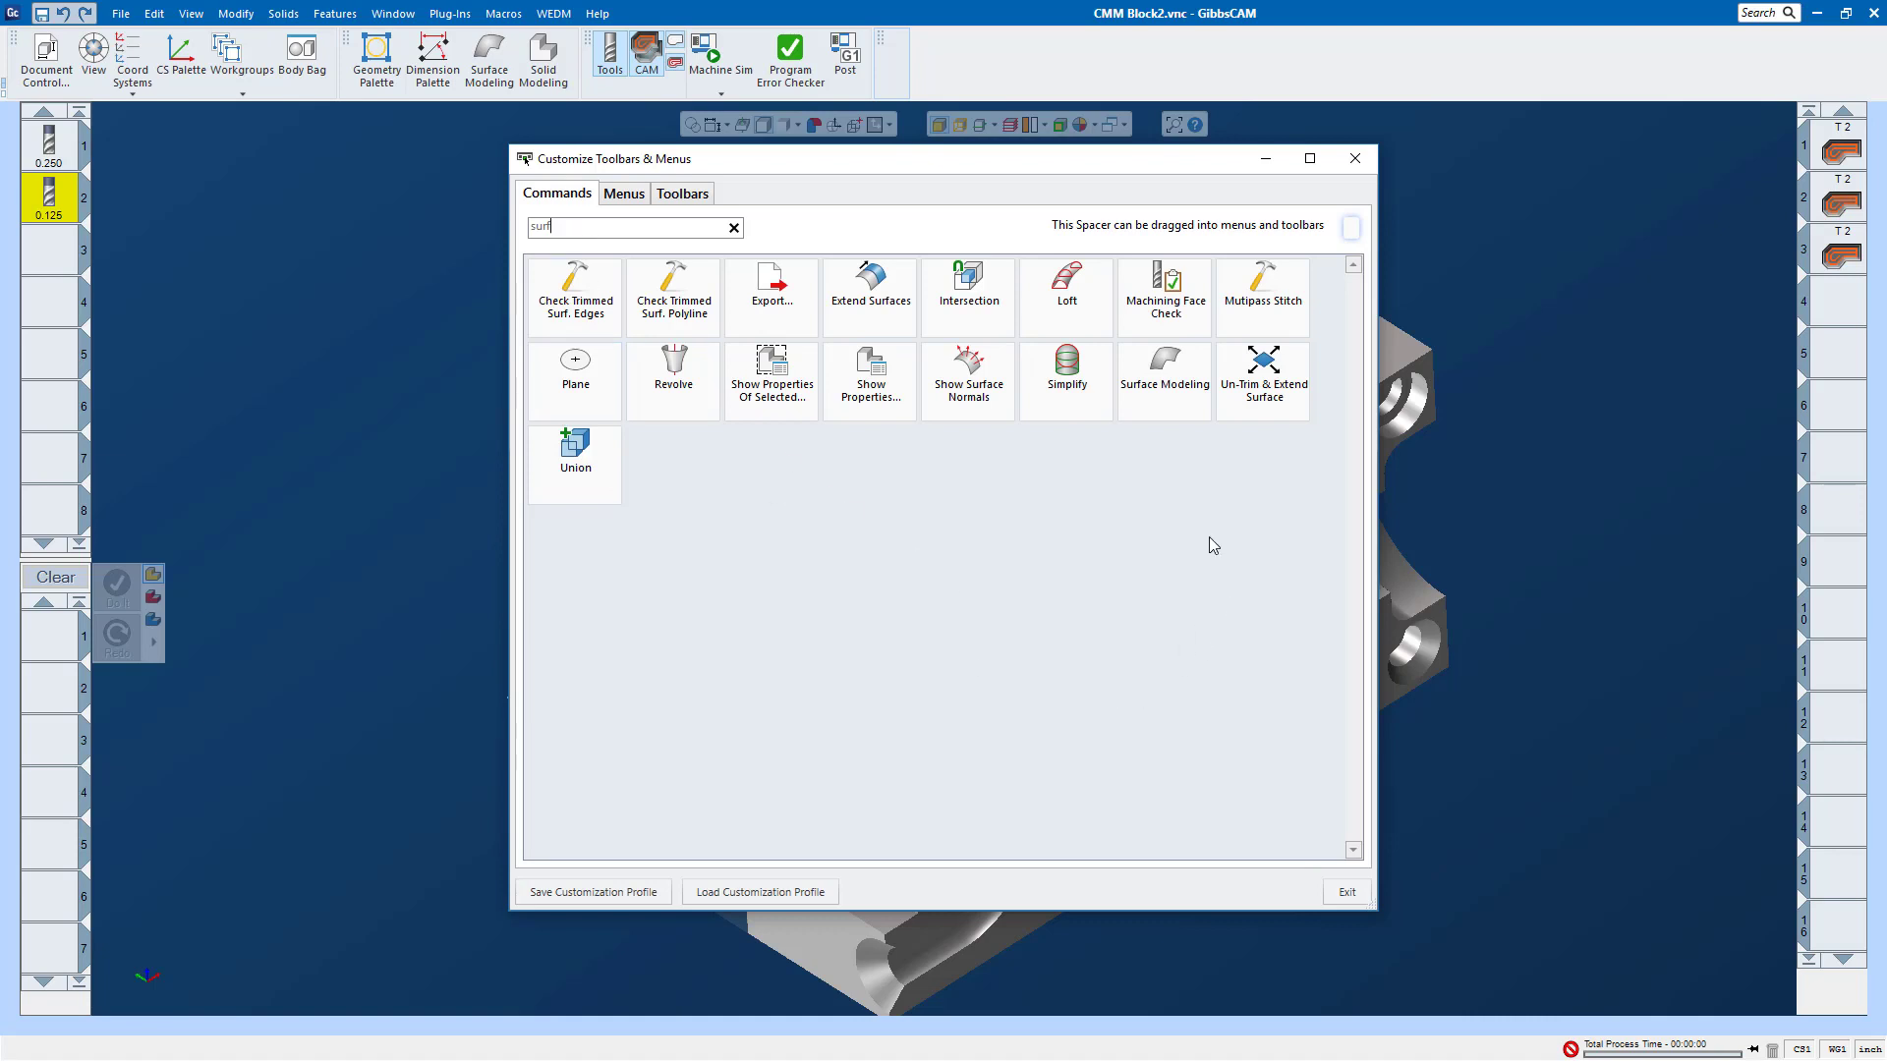
Step: Add the Simplify, Surface Modeling, Un-Trim & Extend Surface and Union commands to the surfacing toolbar, and close the customization window
drag(1069, 376, 906, 57)
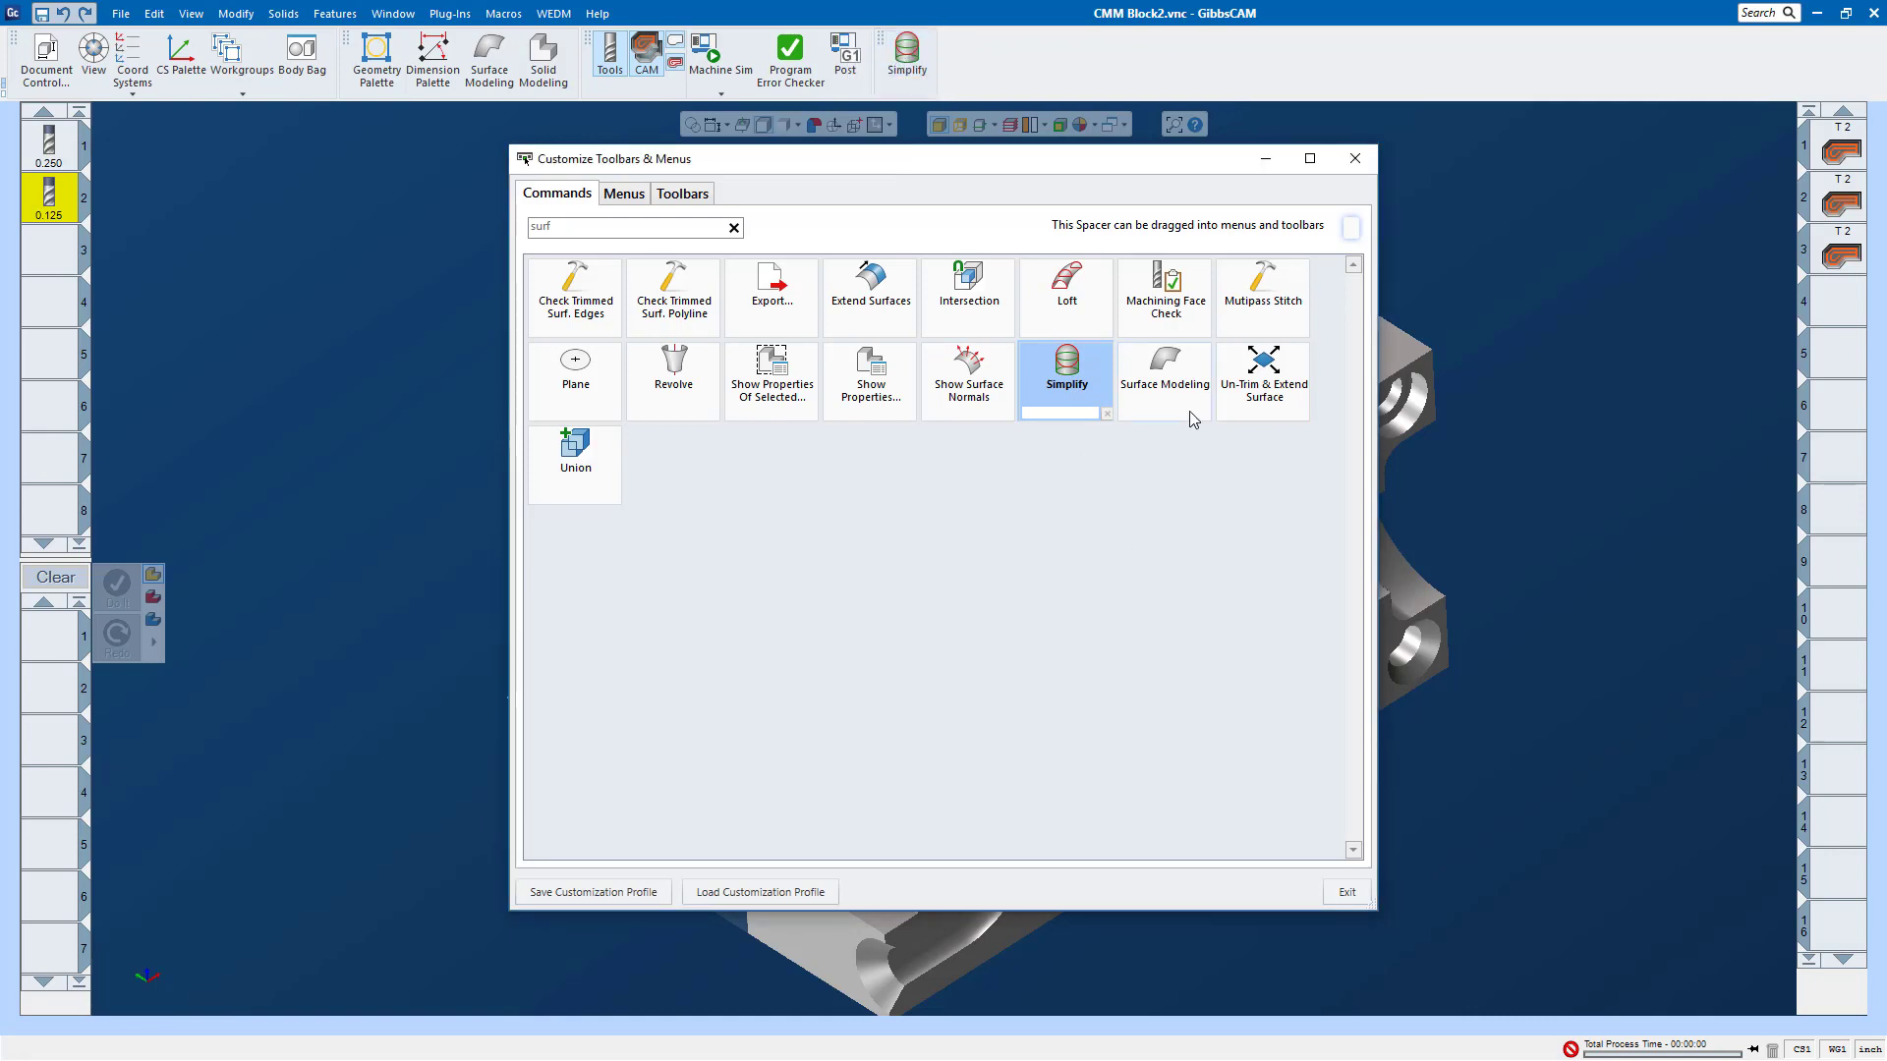
drag(1179, 378, 902, 63)
drag(1266, 378, 983, 59)
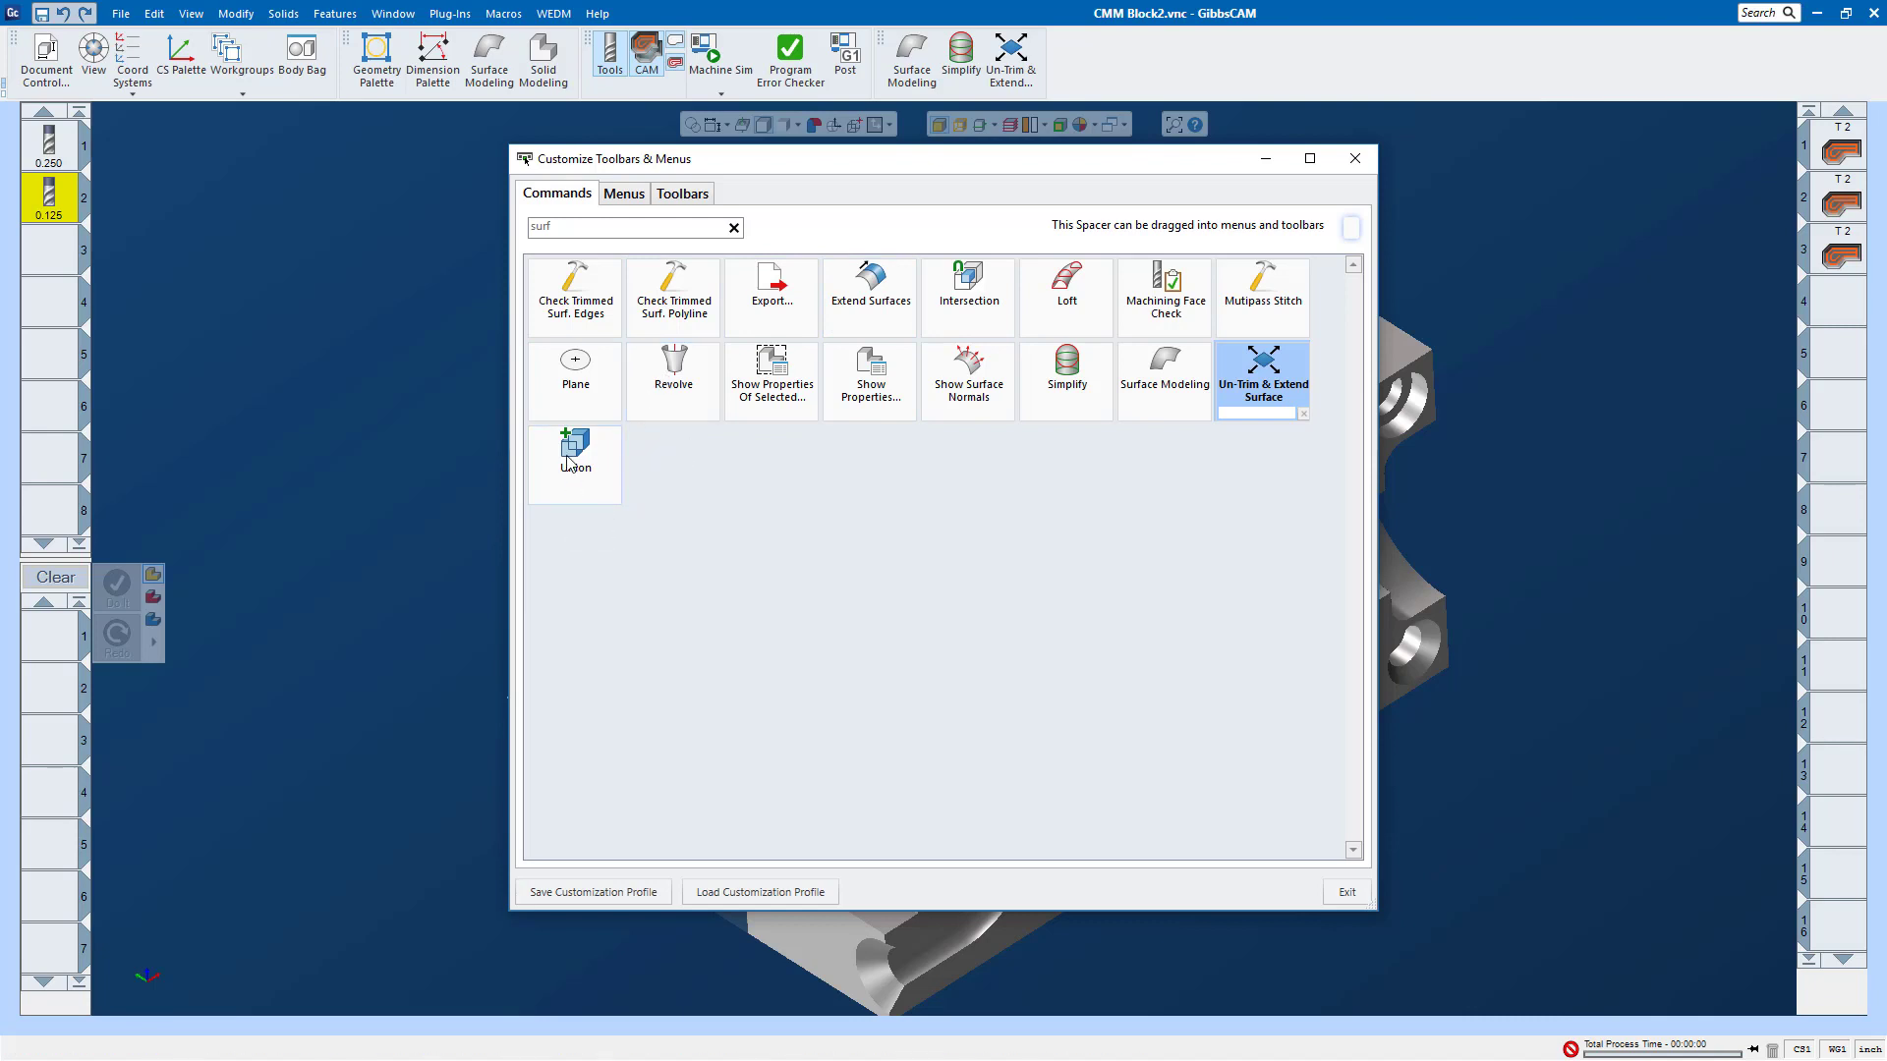
drag(575, 454, 1029, 69)
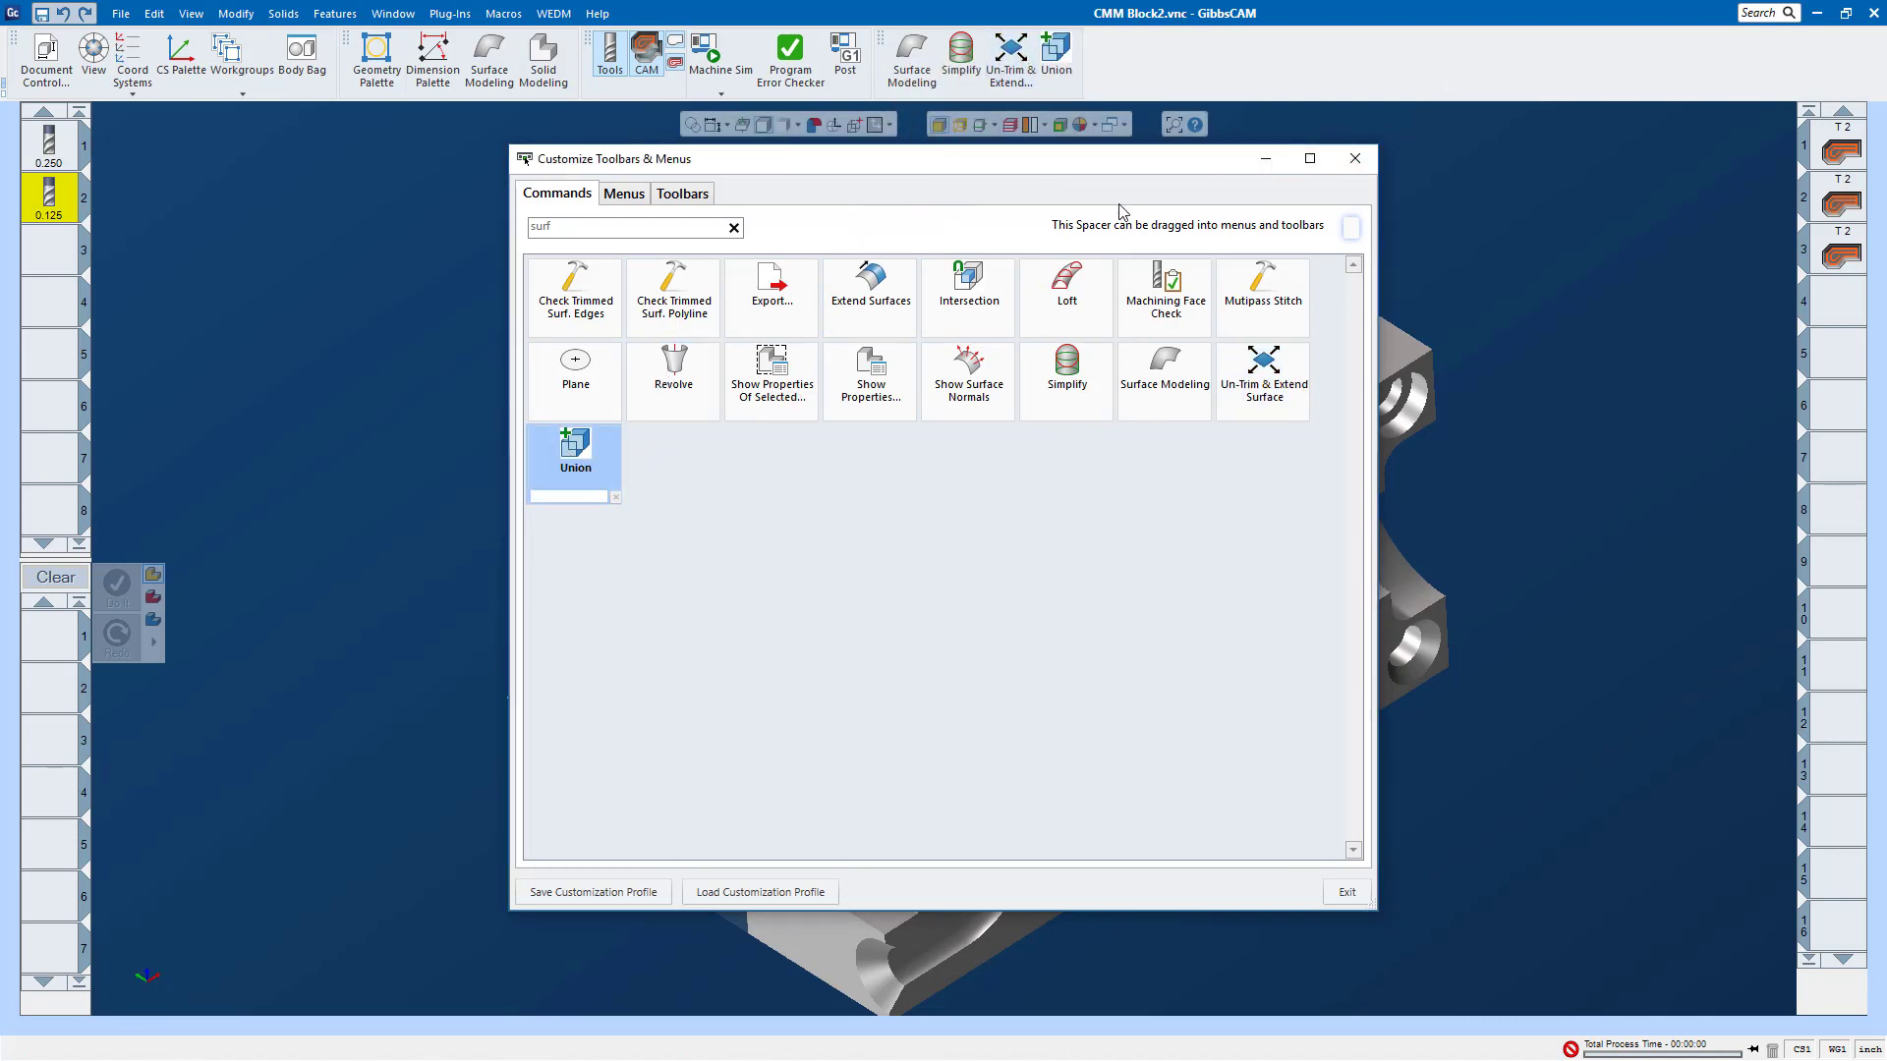
drag(1219, 169, 996, 258)
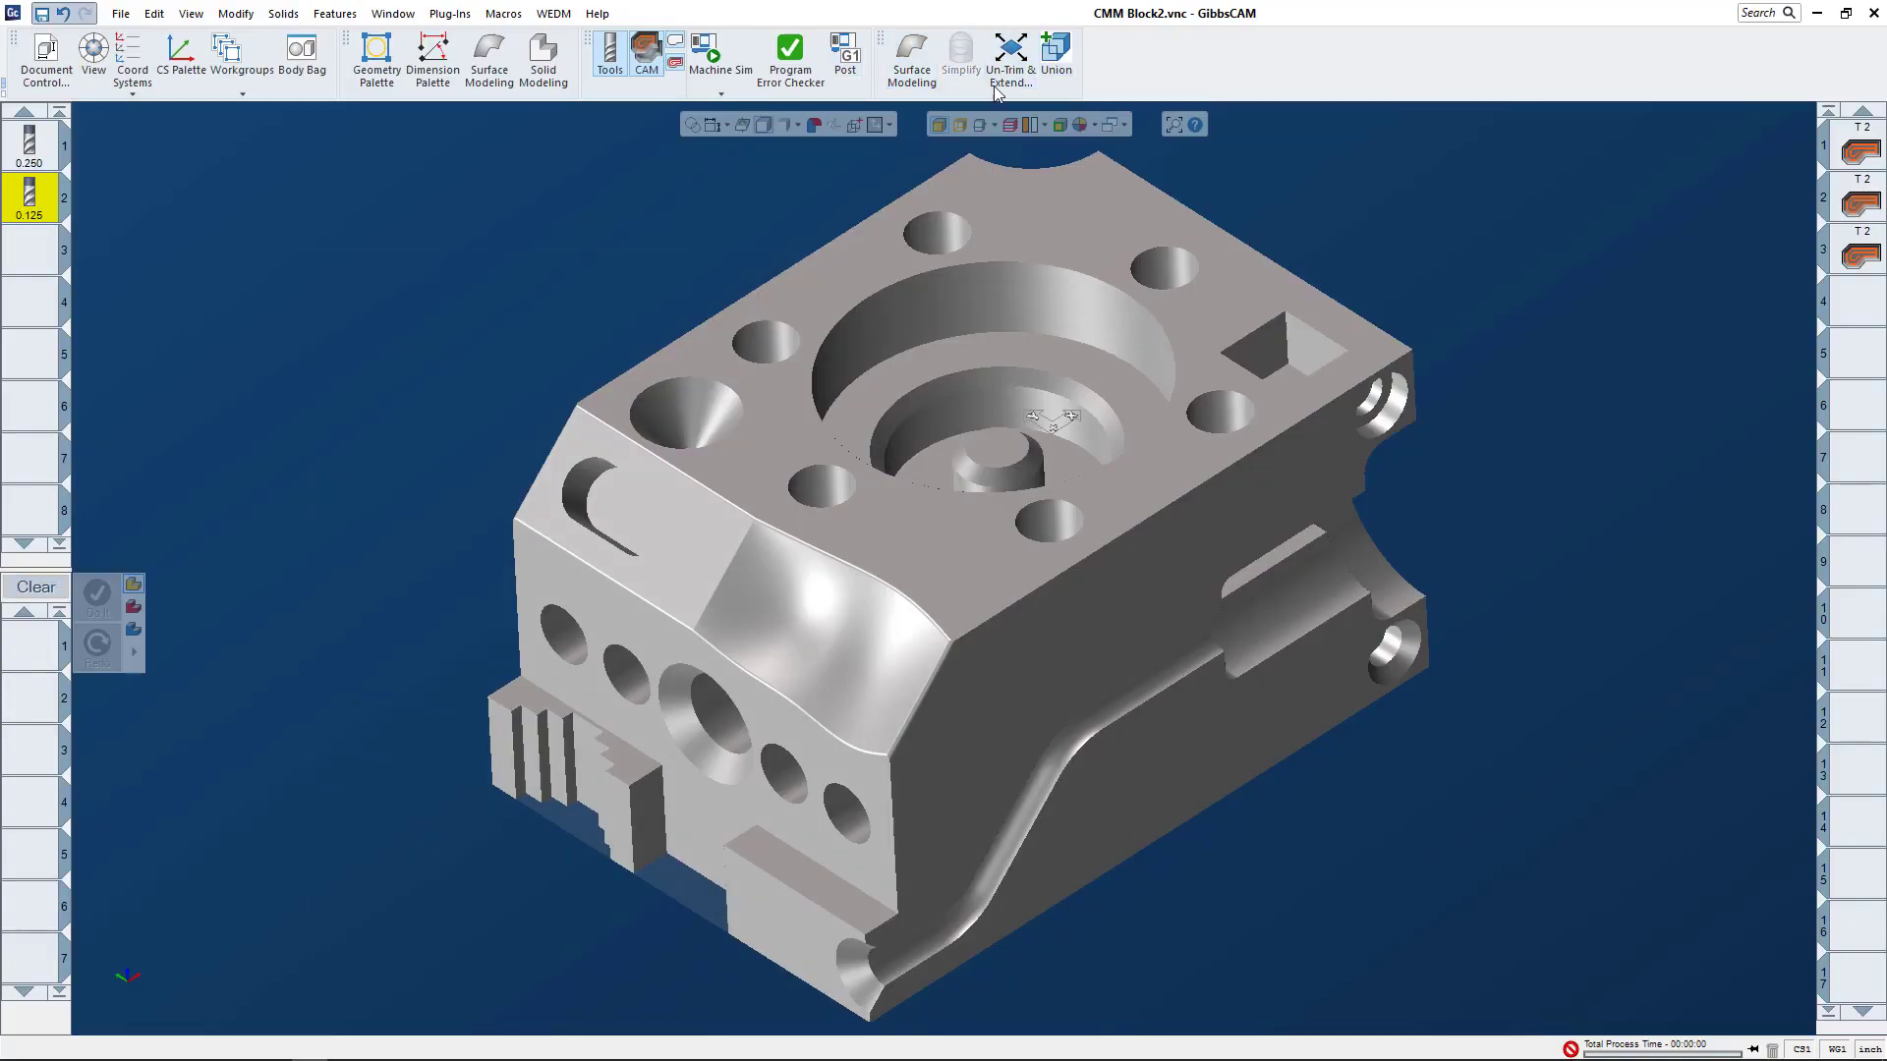
Step: Dock the surfacing toolbar vertically beside the tool list and place the CAM toolbar directly below it
right_click(1173, 53)
click(1112, 69)
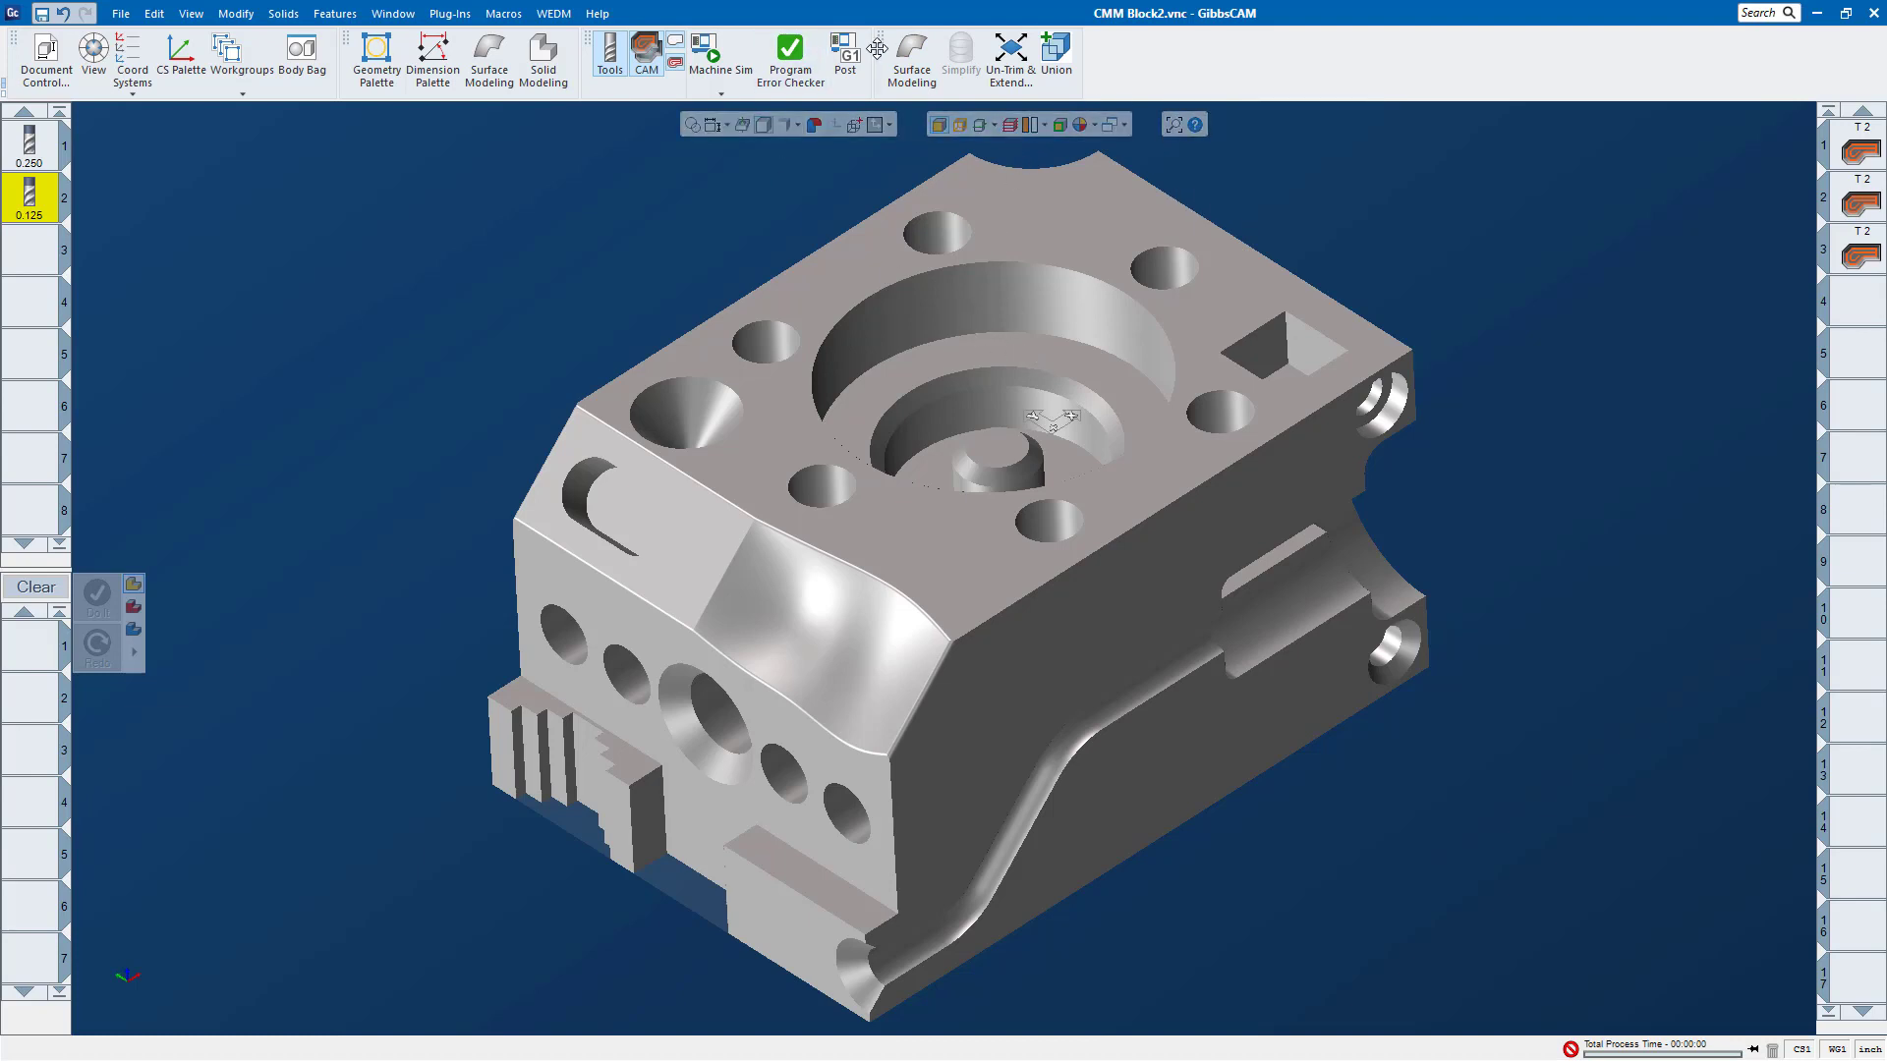
drag(881, 44, 1331, 186)
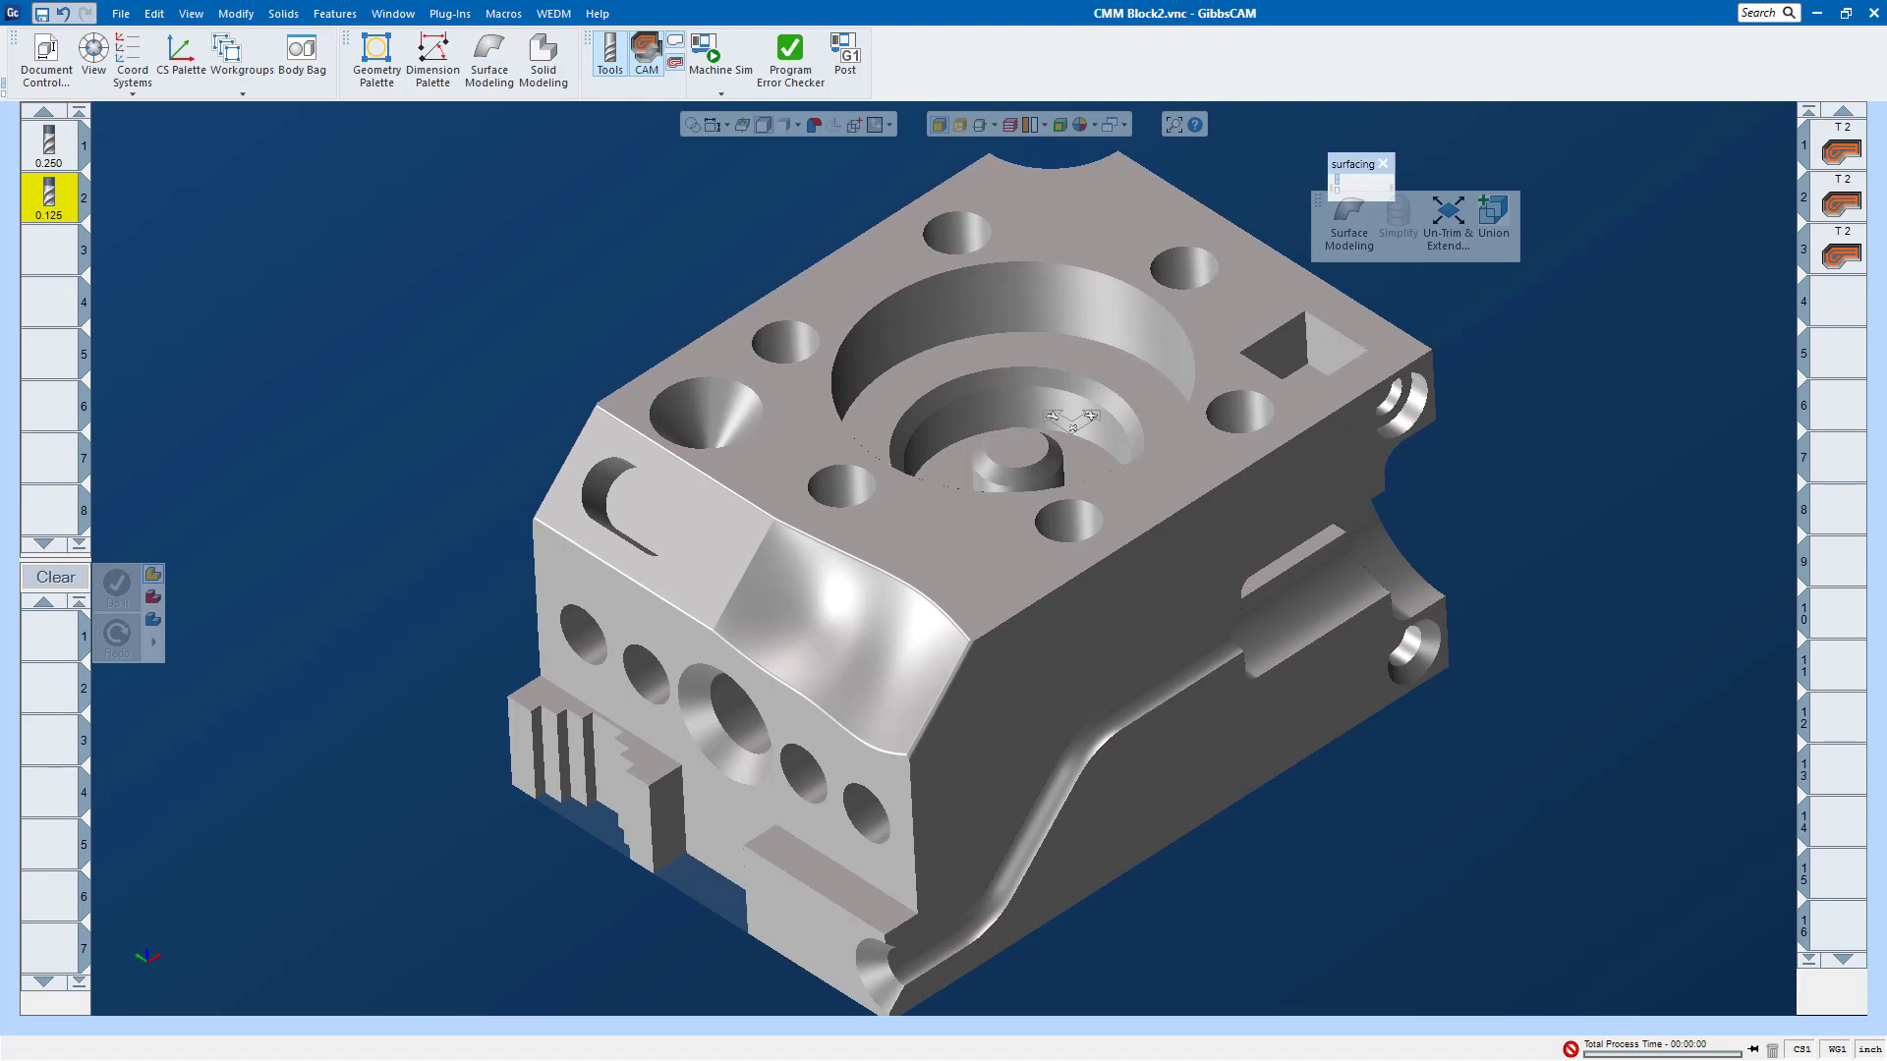
drag(1330, 186, 12, 148)
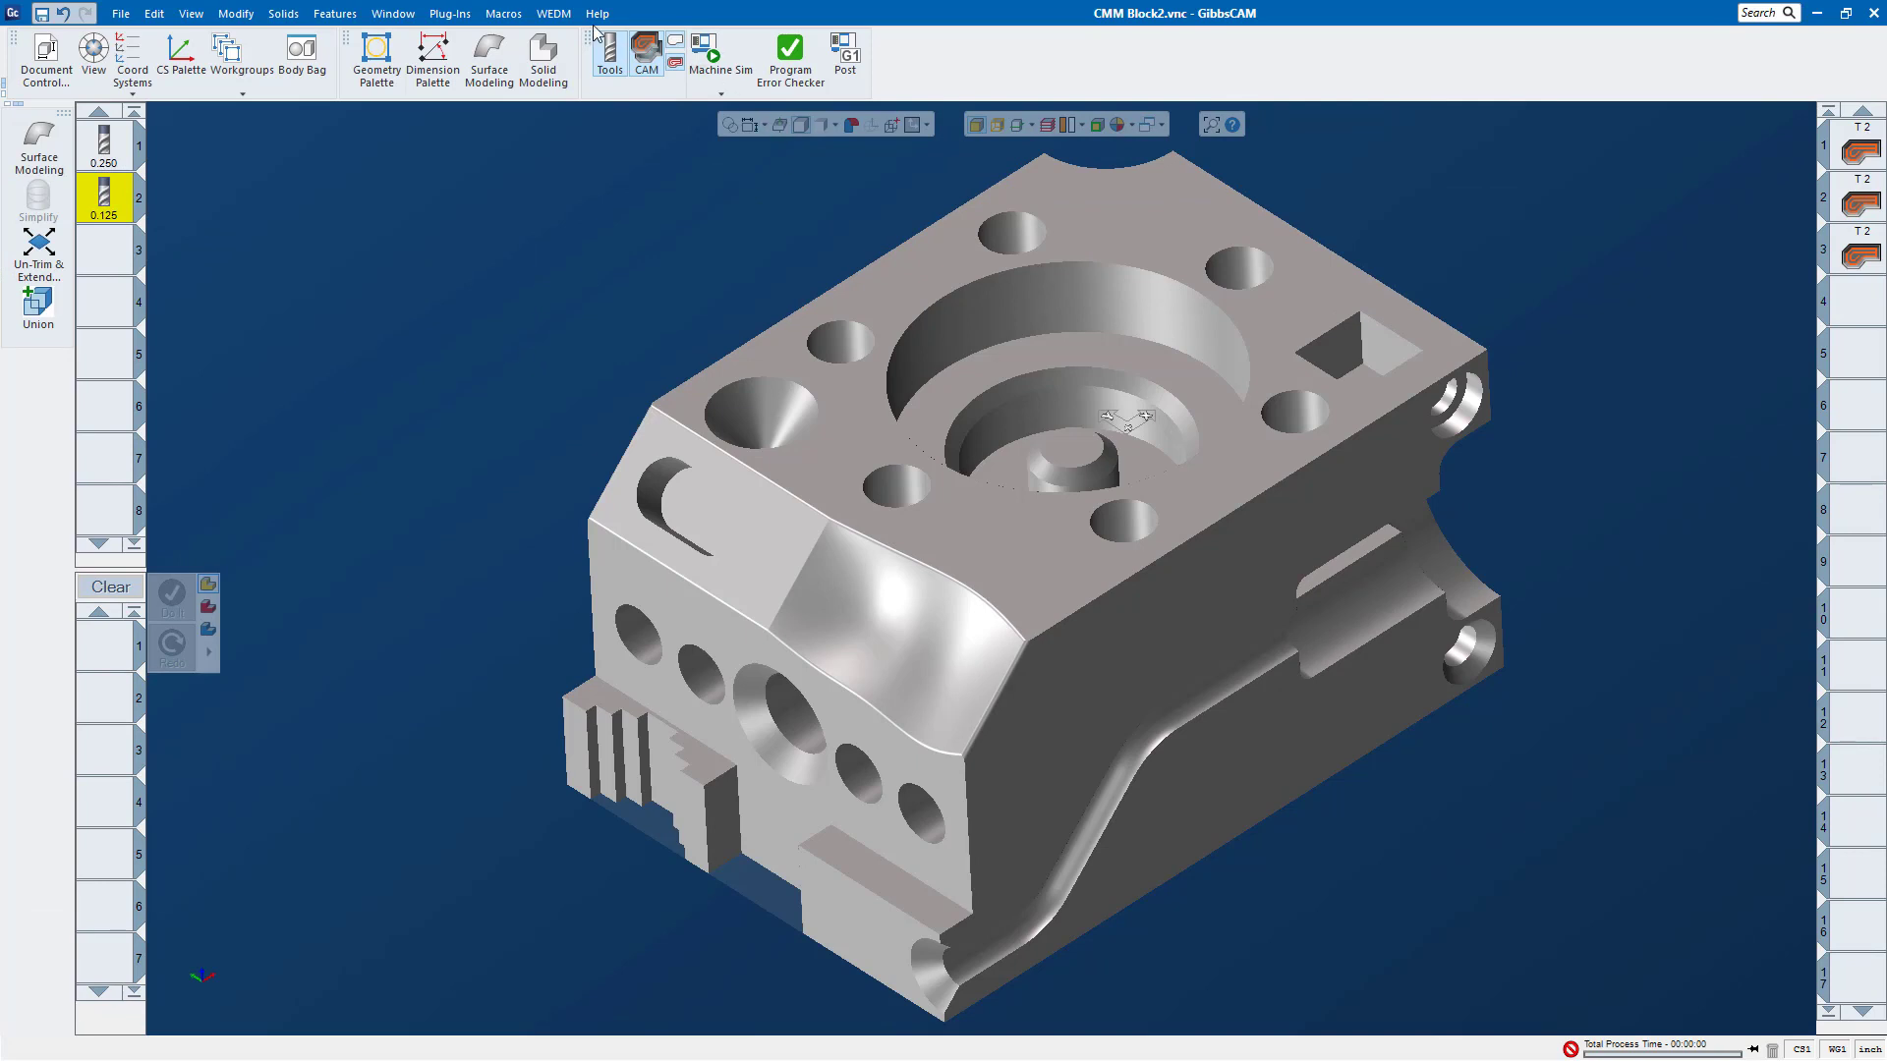
drag(586, 40, 116, 395)
drag(8, 390, 24, 378)
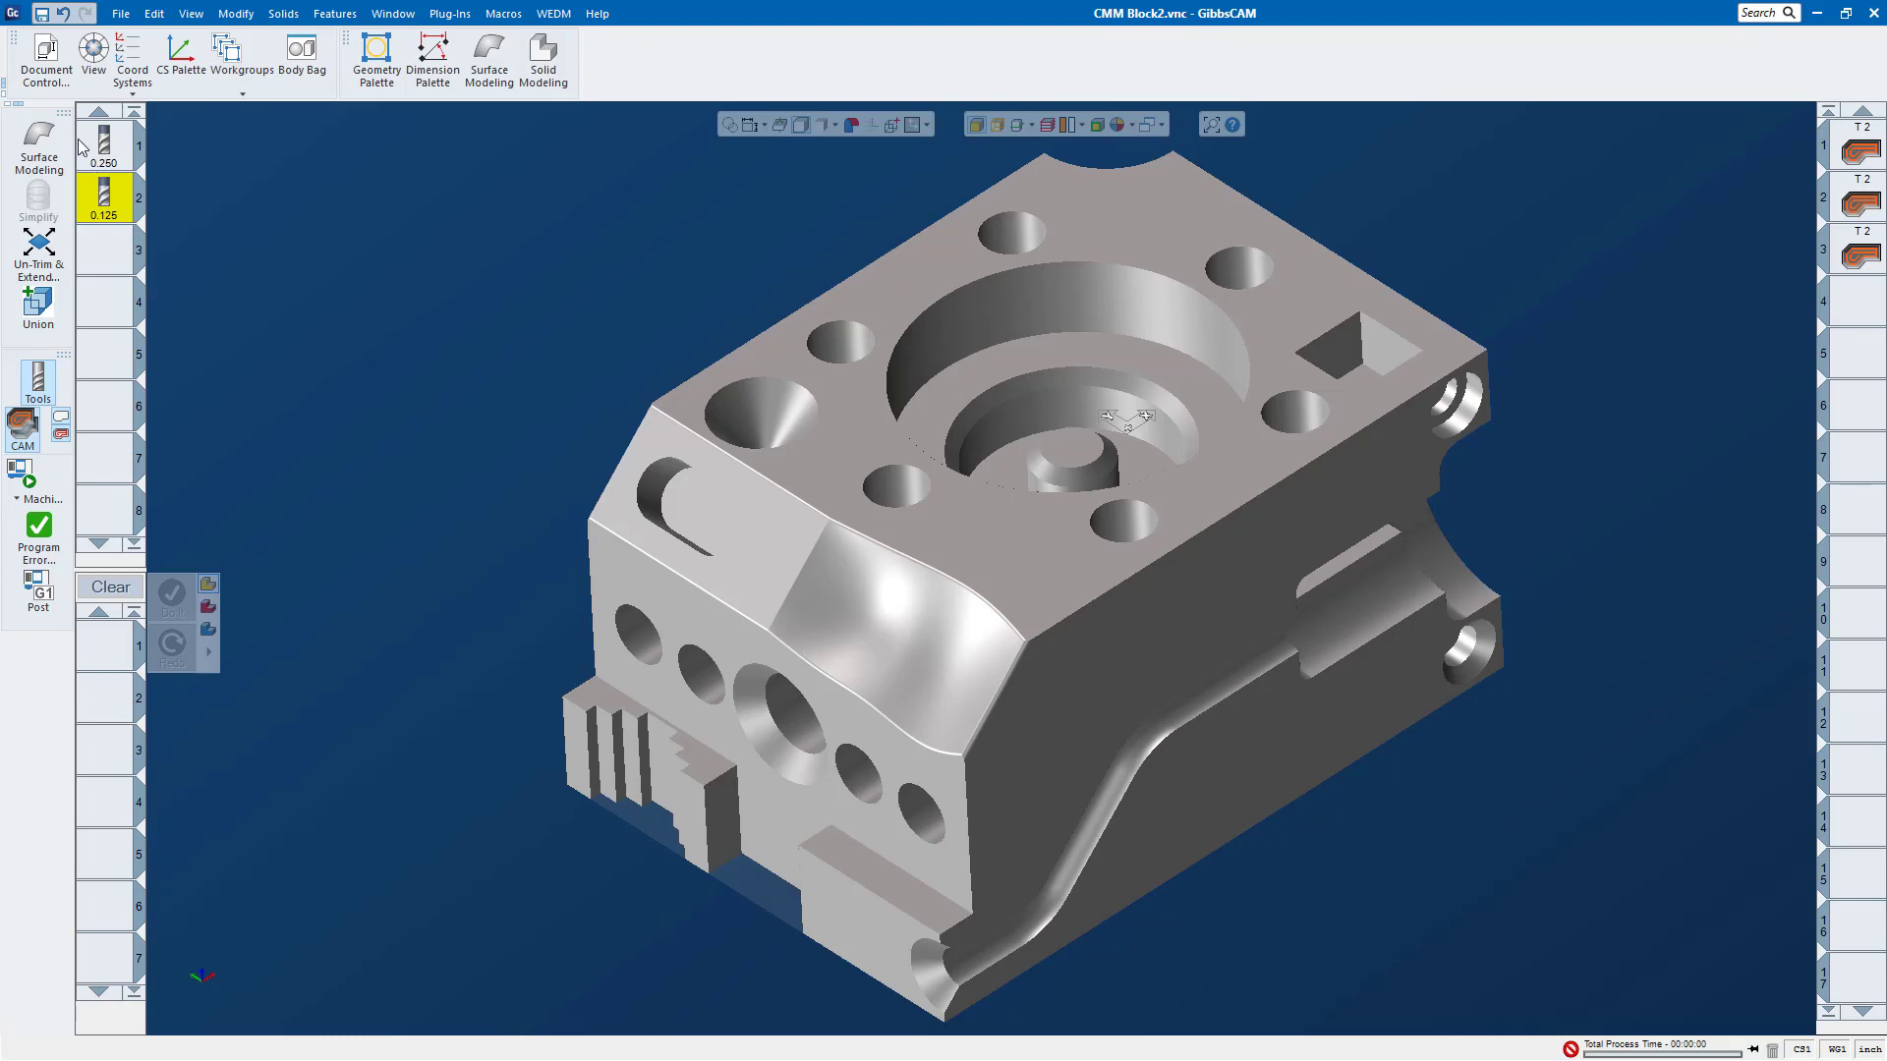
Step: Float the surfacing toolbar over the workspace and switch its button labels off and back on
drag(63, 111, 521, 228)
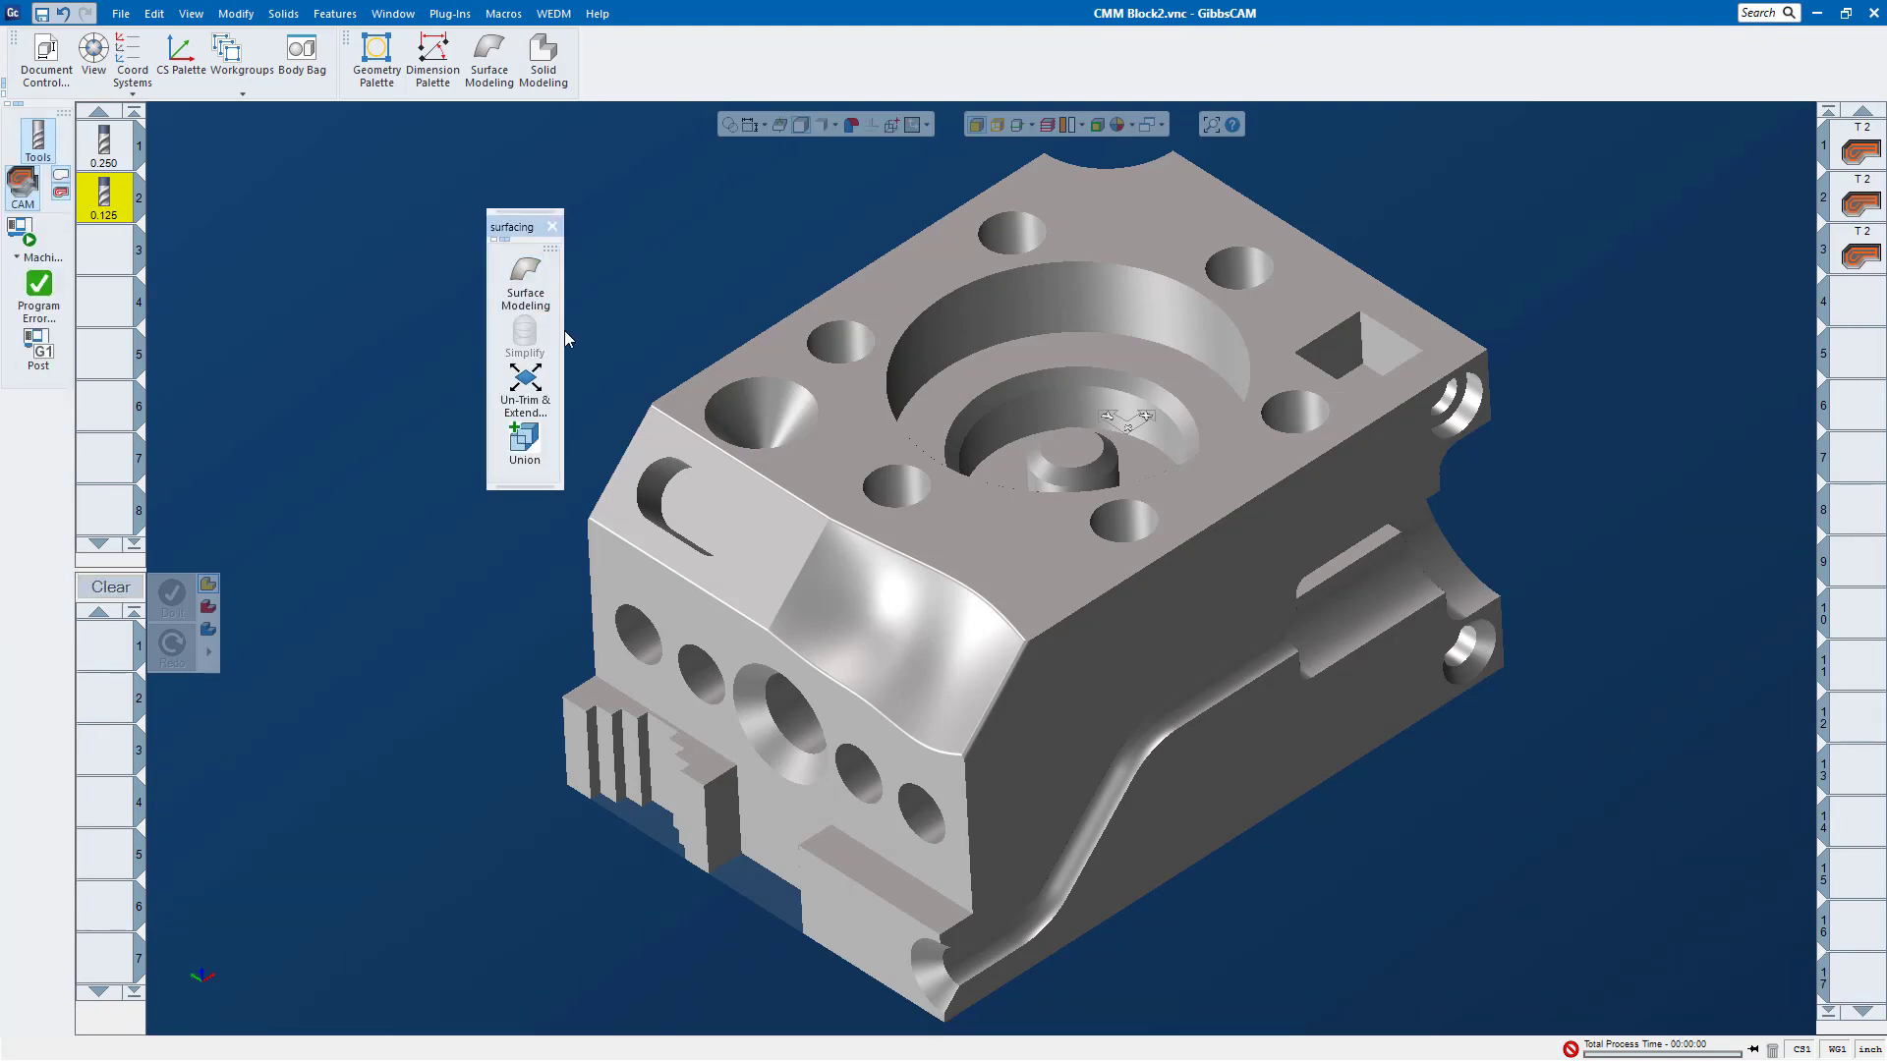
click(492, 240)
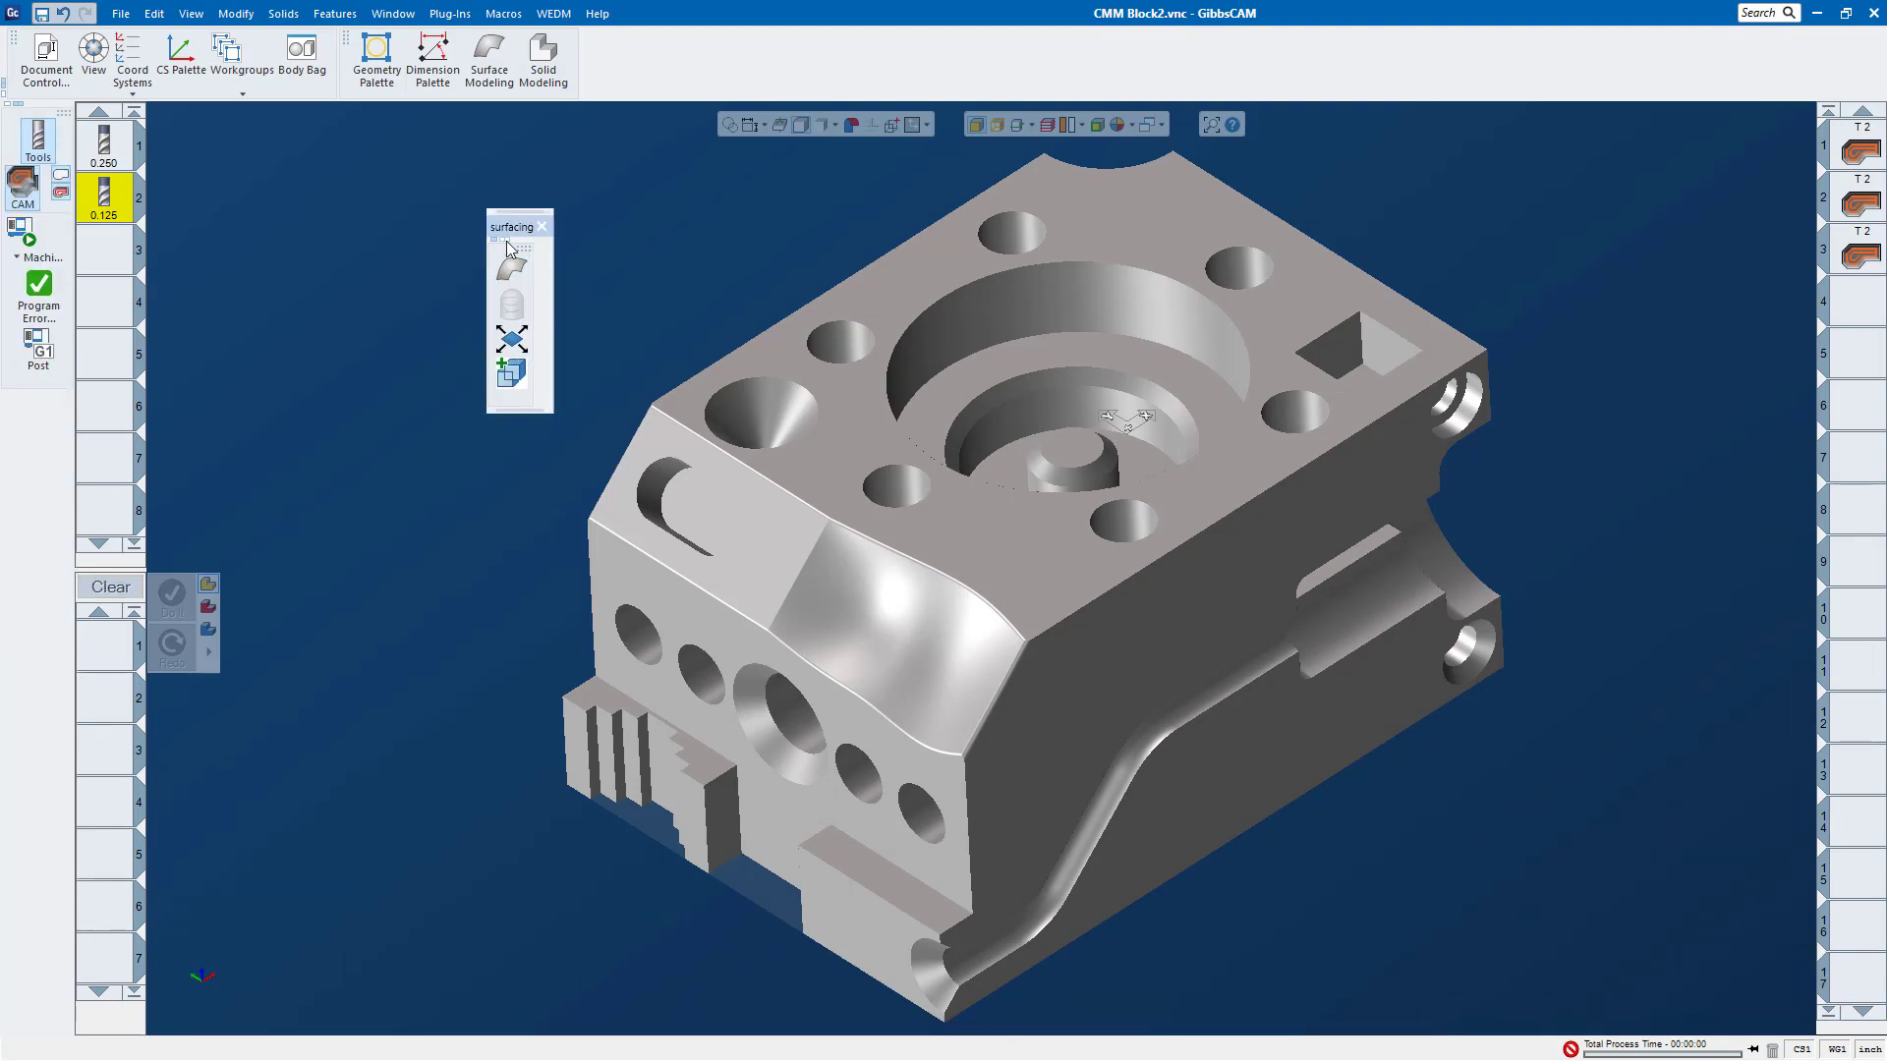
click(505, 240)
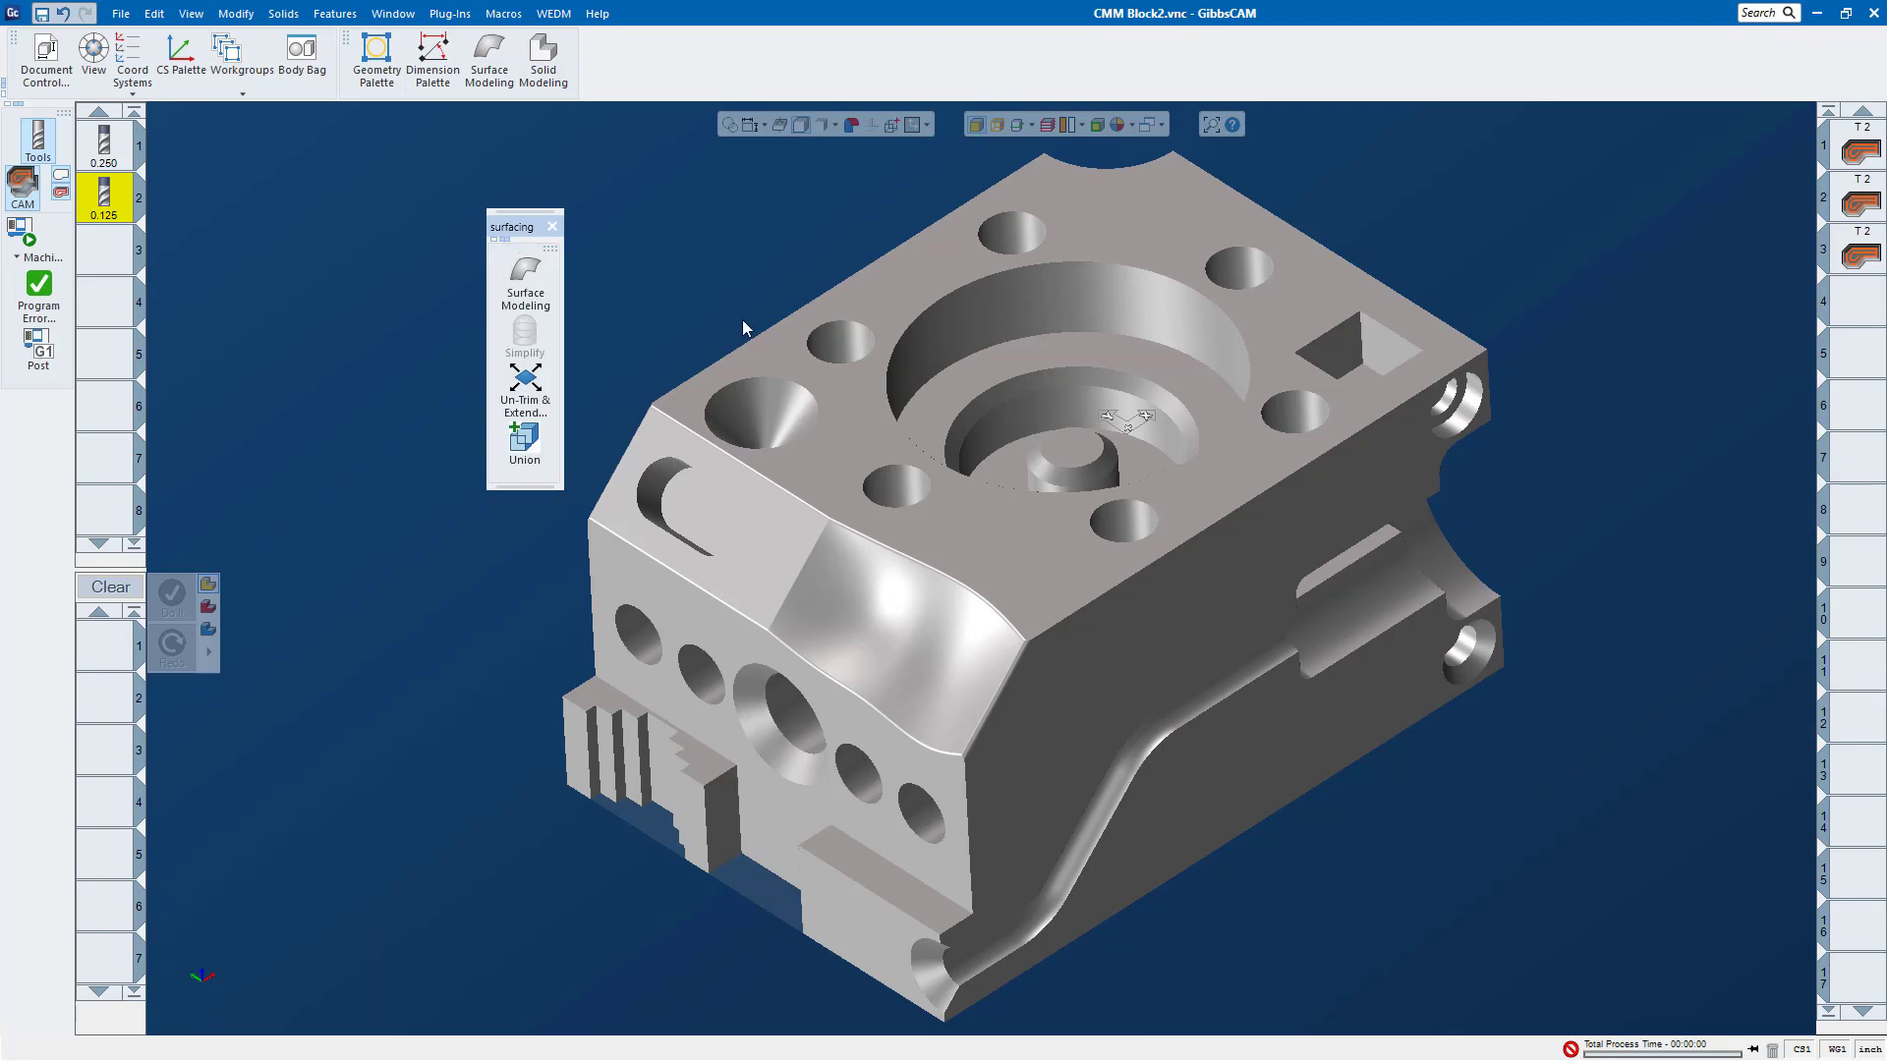
Step: Load the Legacy.cui customization profile from the GC 12 folder
right_click(973, 64)
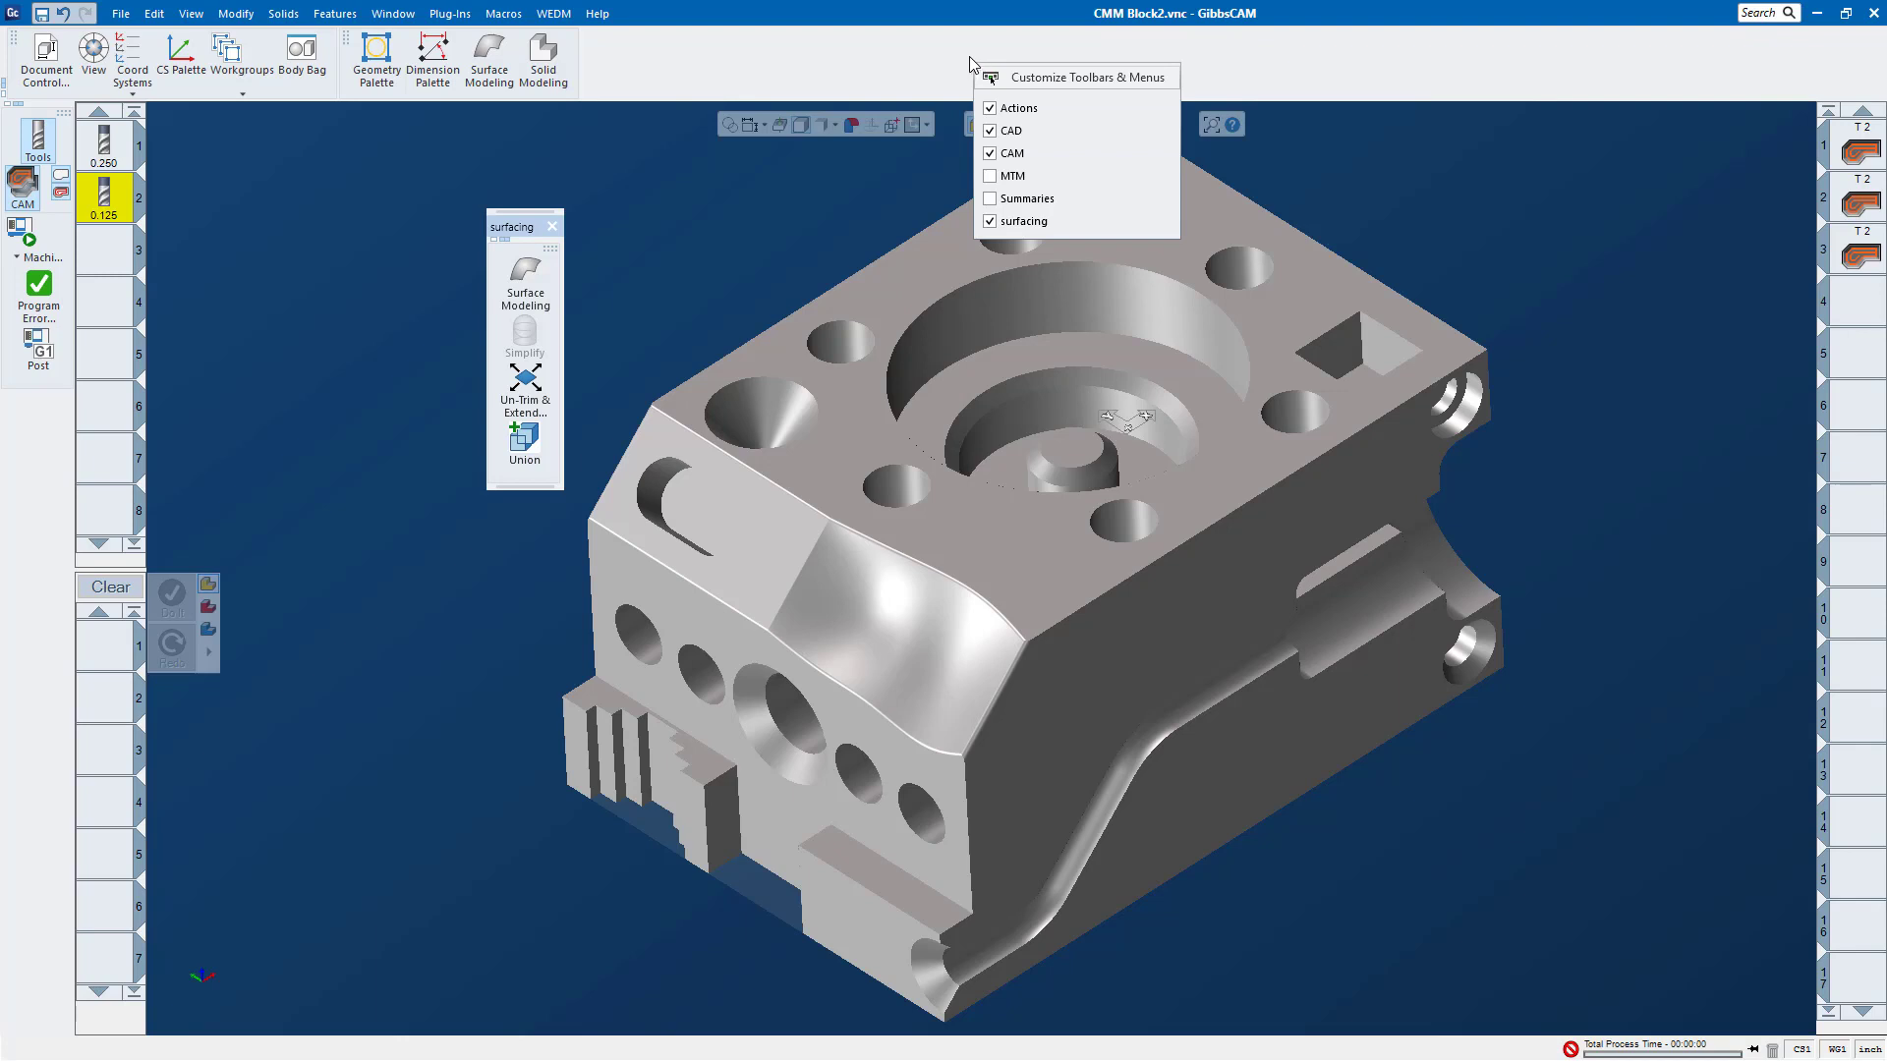
click(1001, 76)
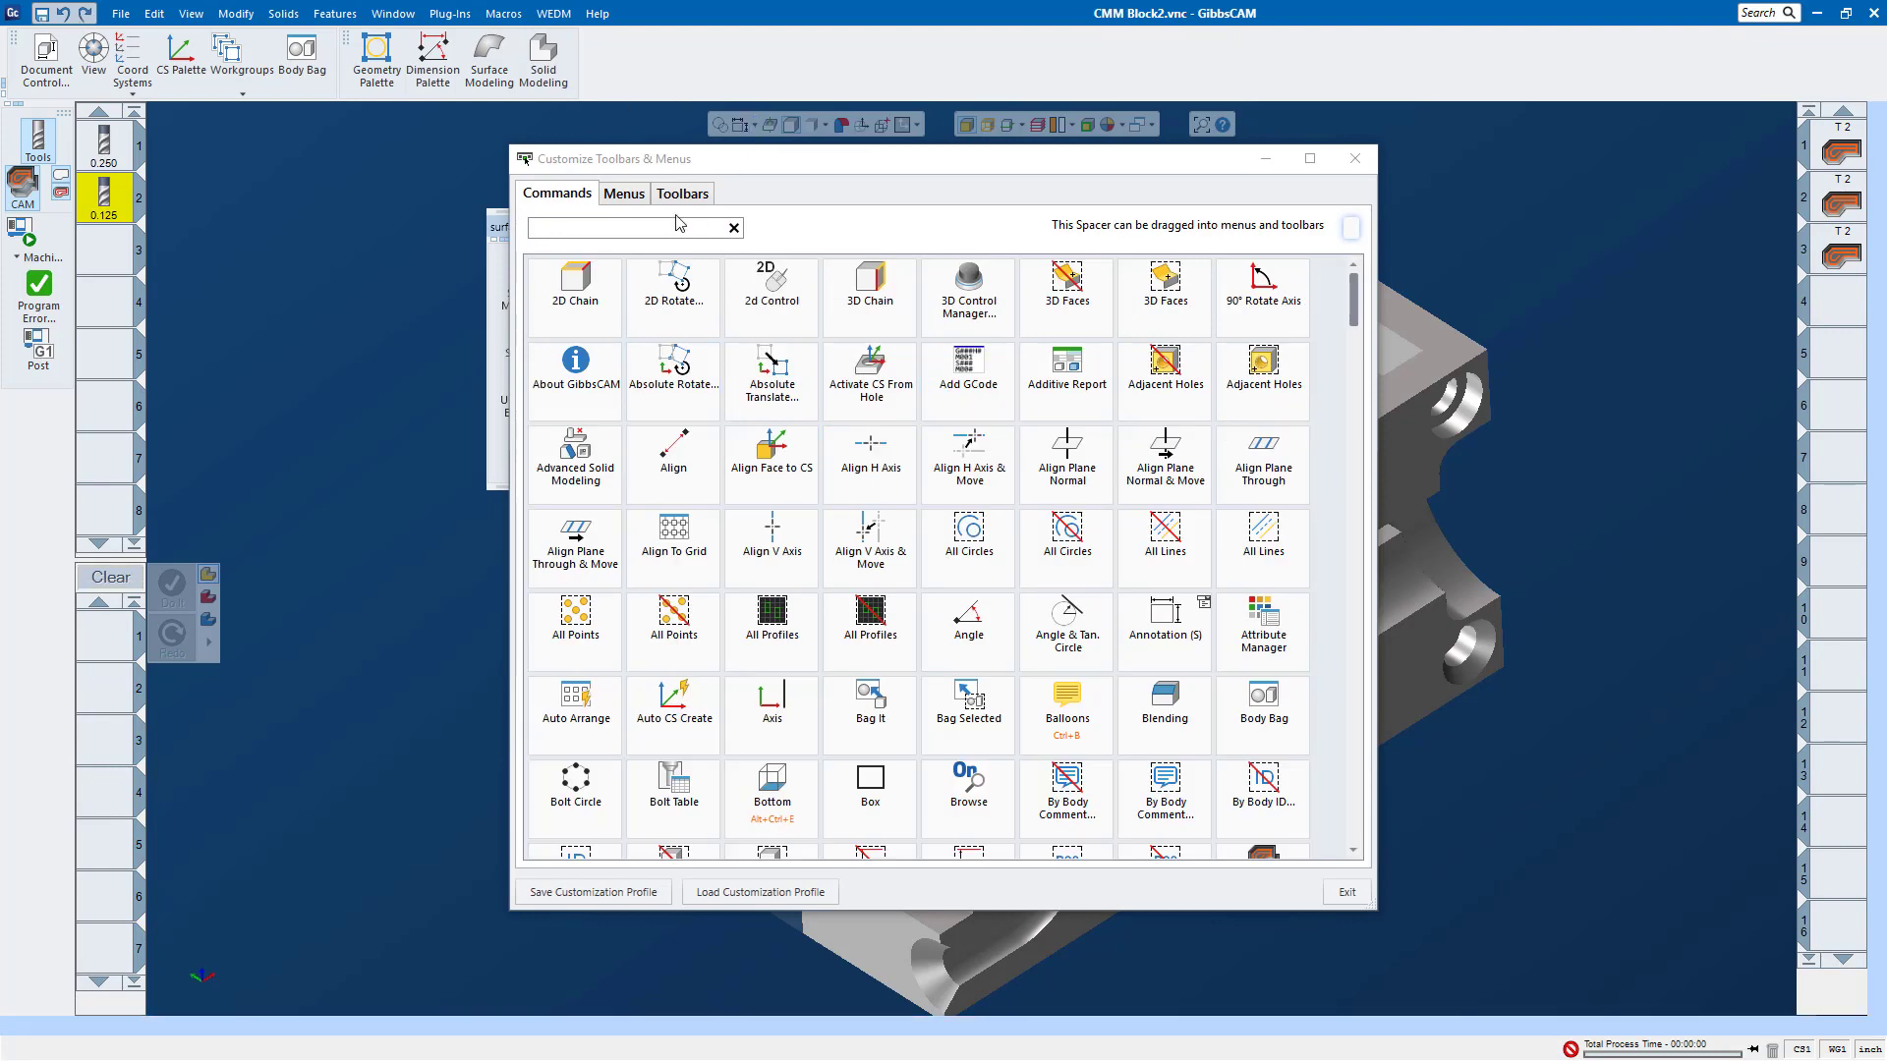
click(792, 894)
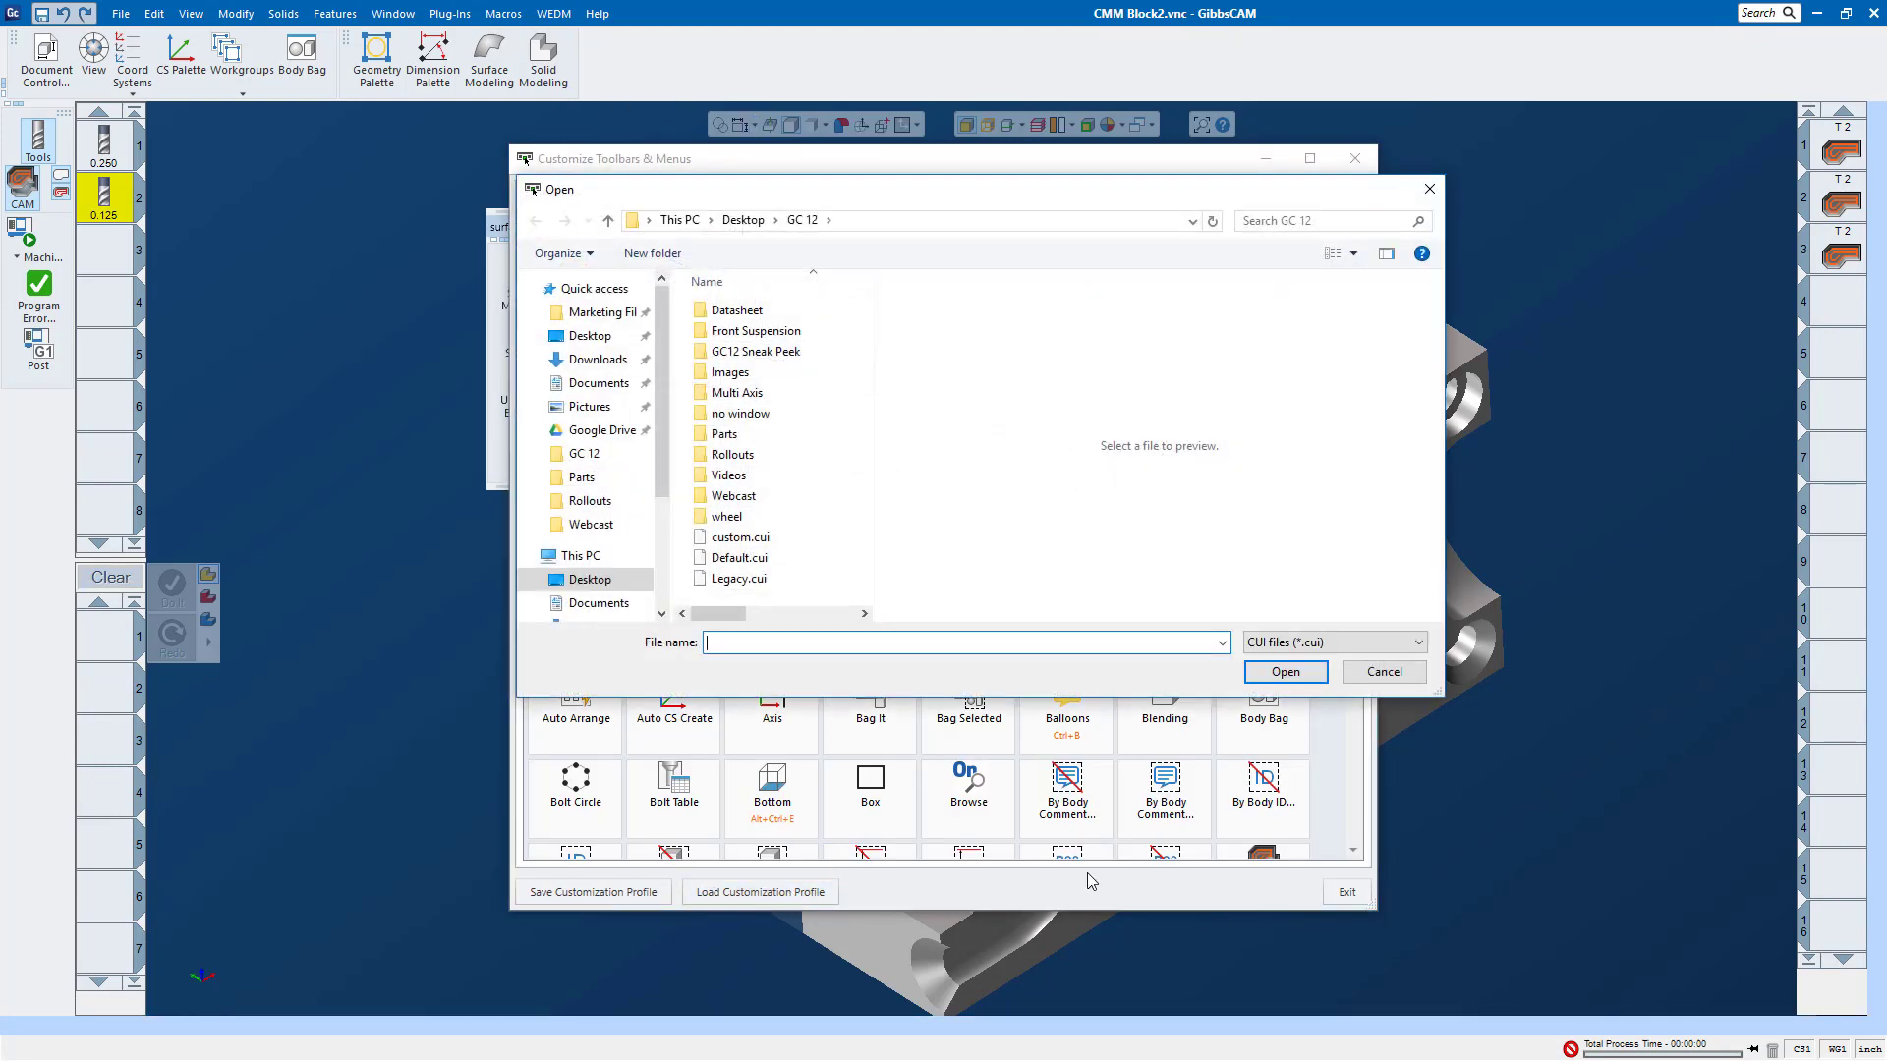
click(731, 582)
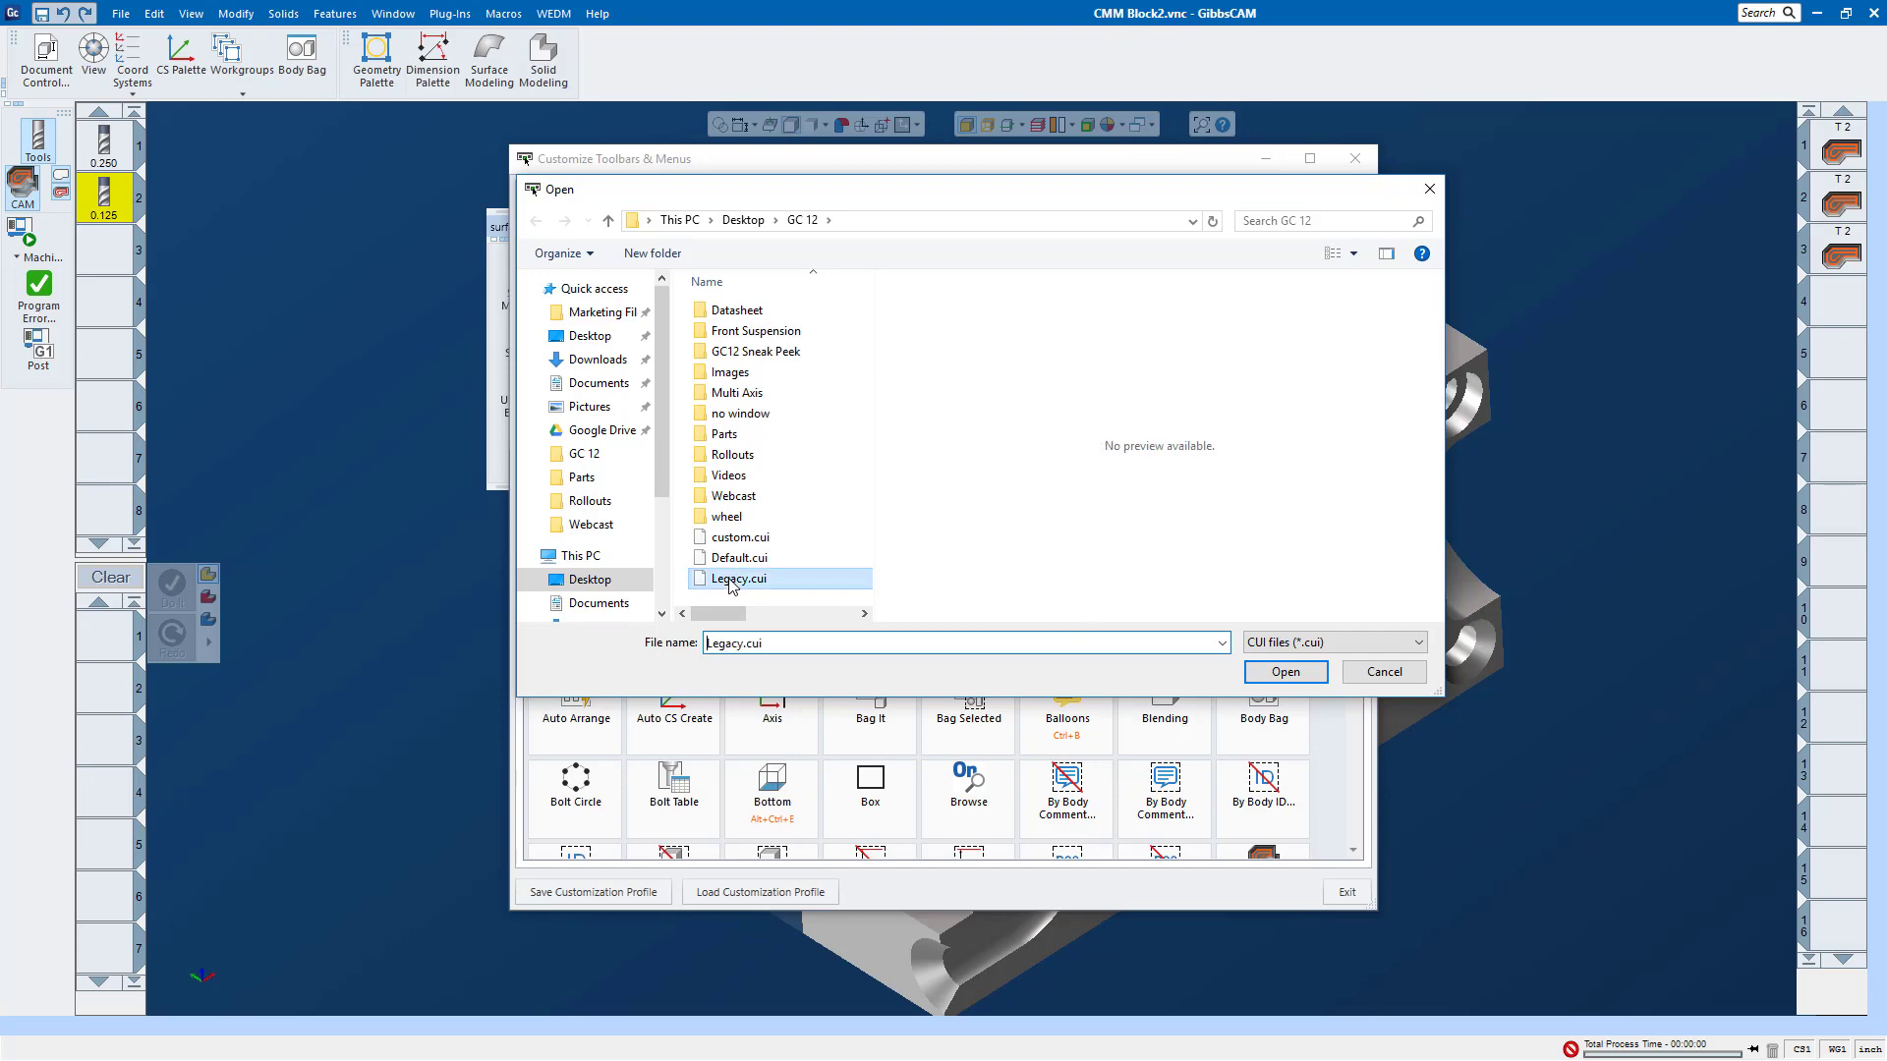
click(1286, 674)
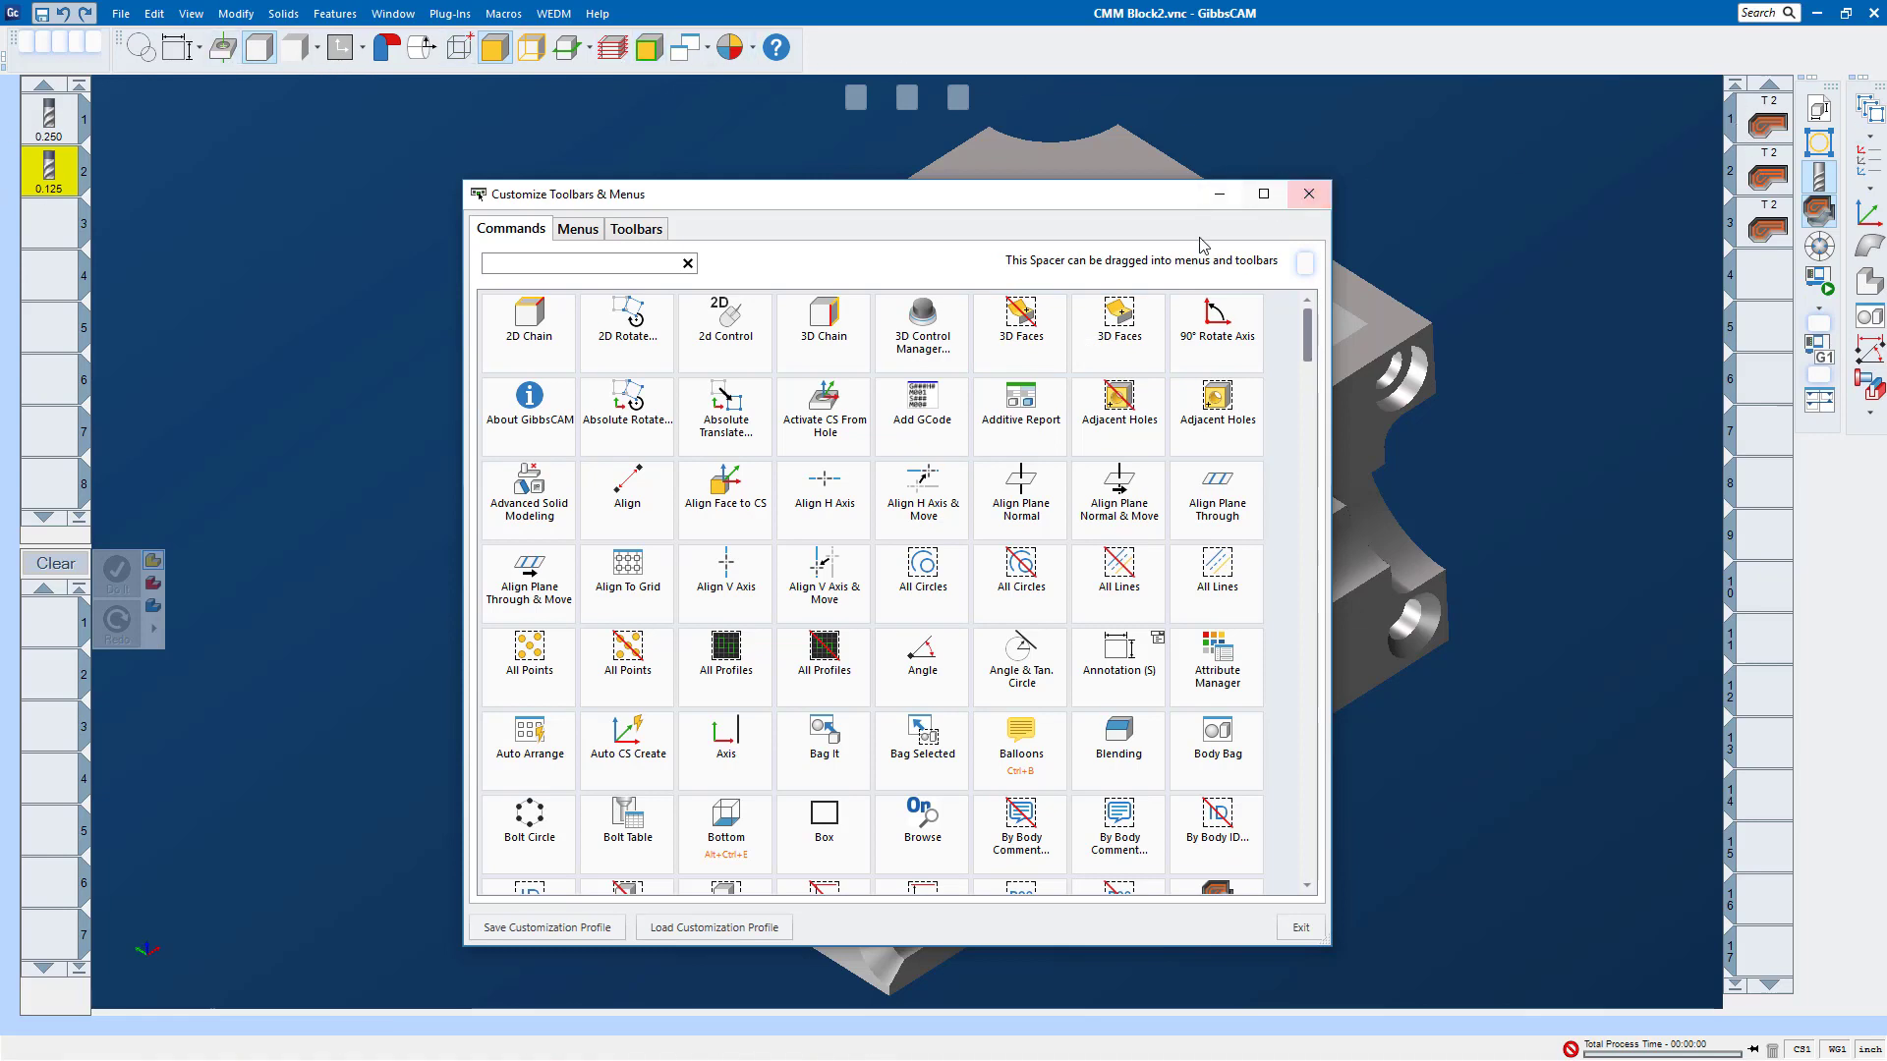
Step: Load the Default.cui customization profile and close the customization window
click(634, 232)
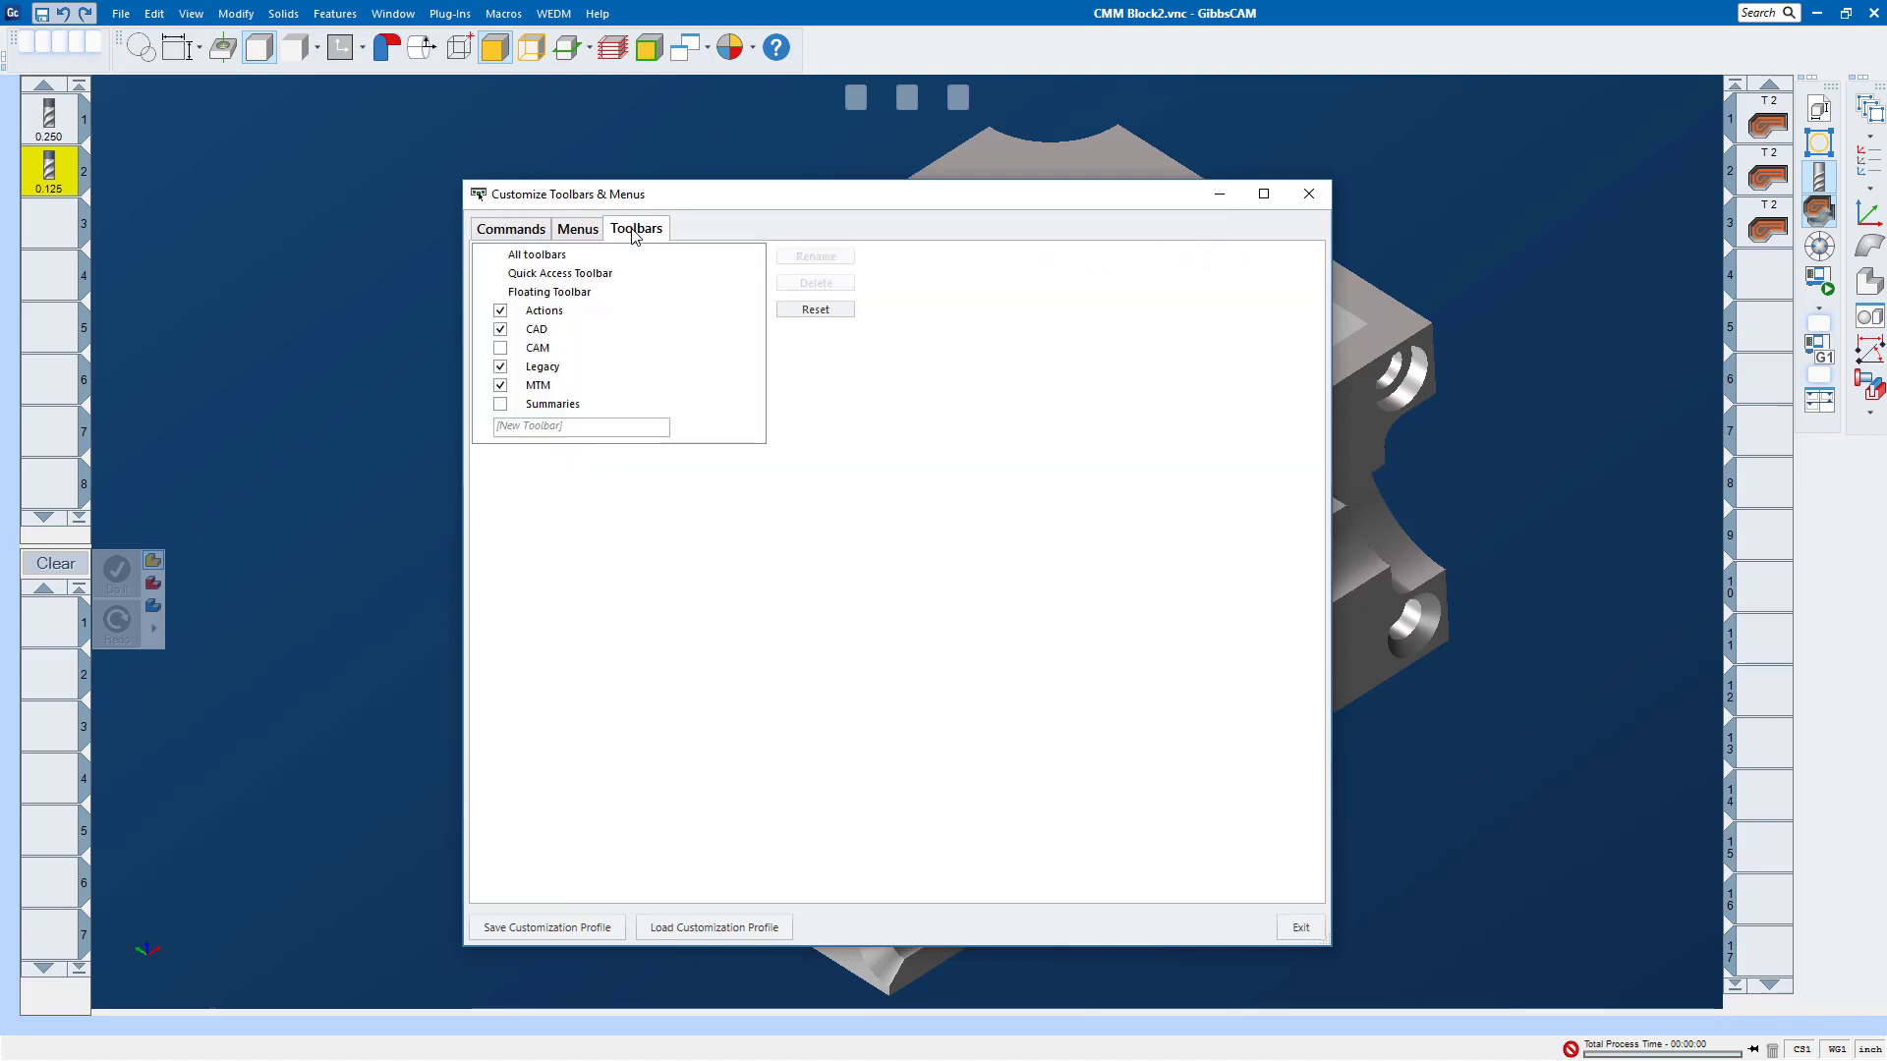
click(512, 229)
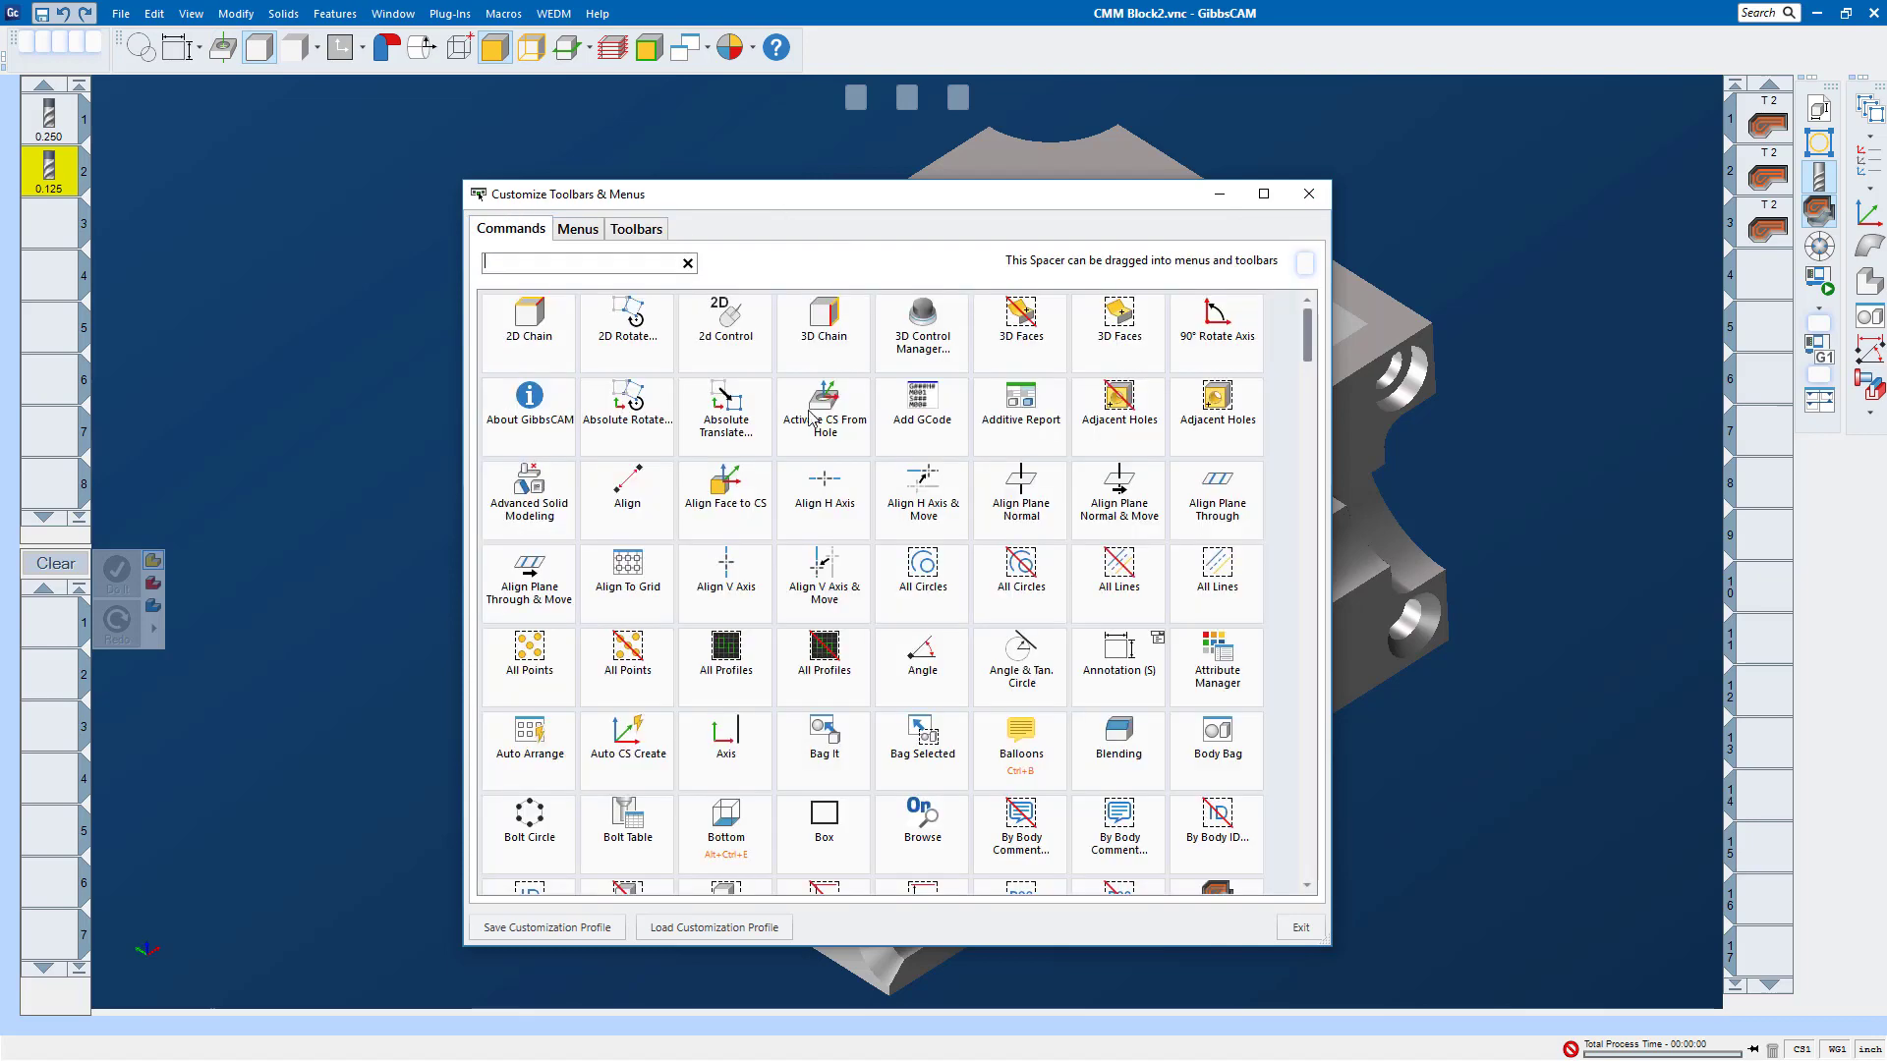
scroll(811, 432, down, 5)
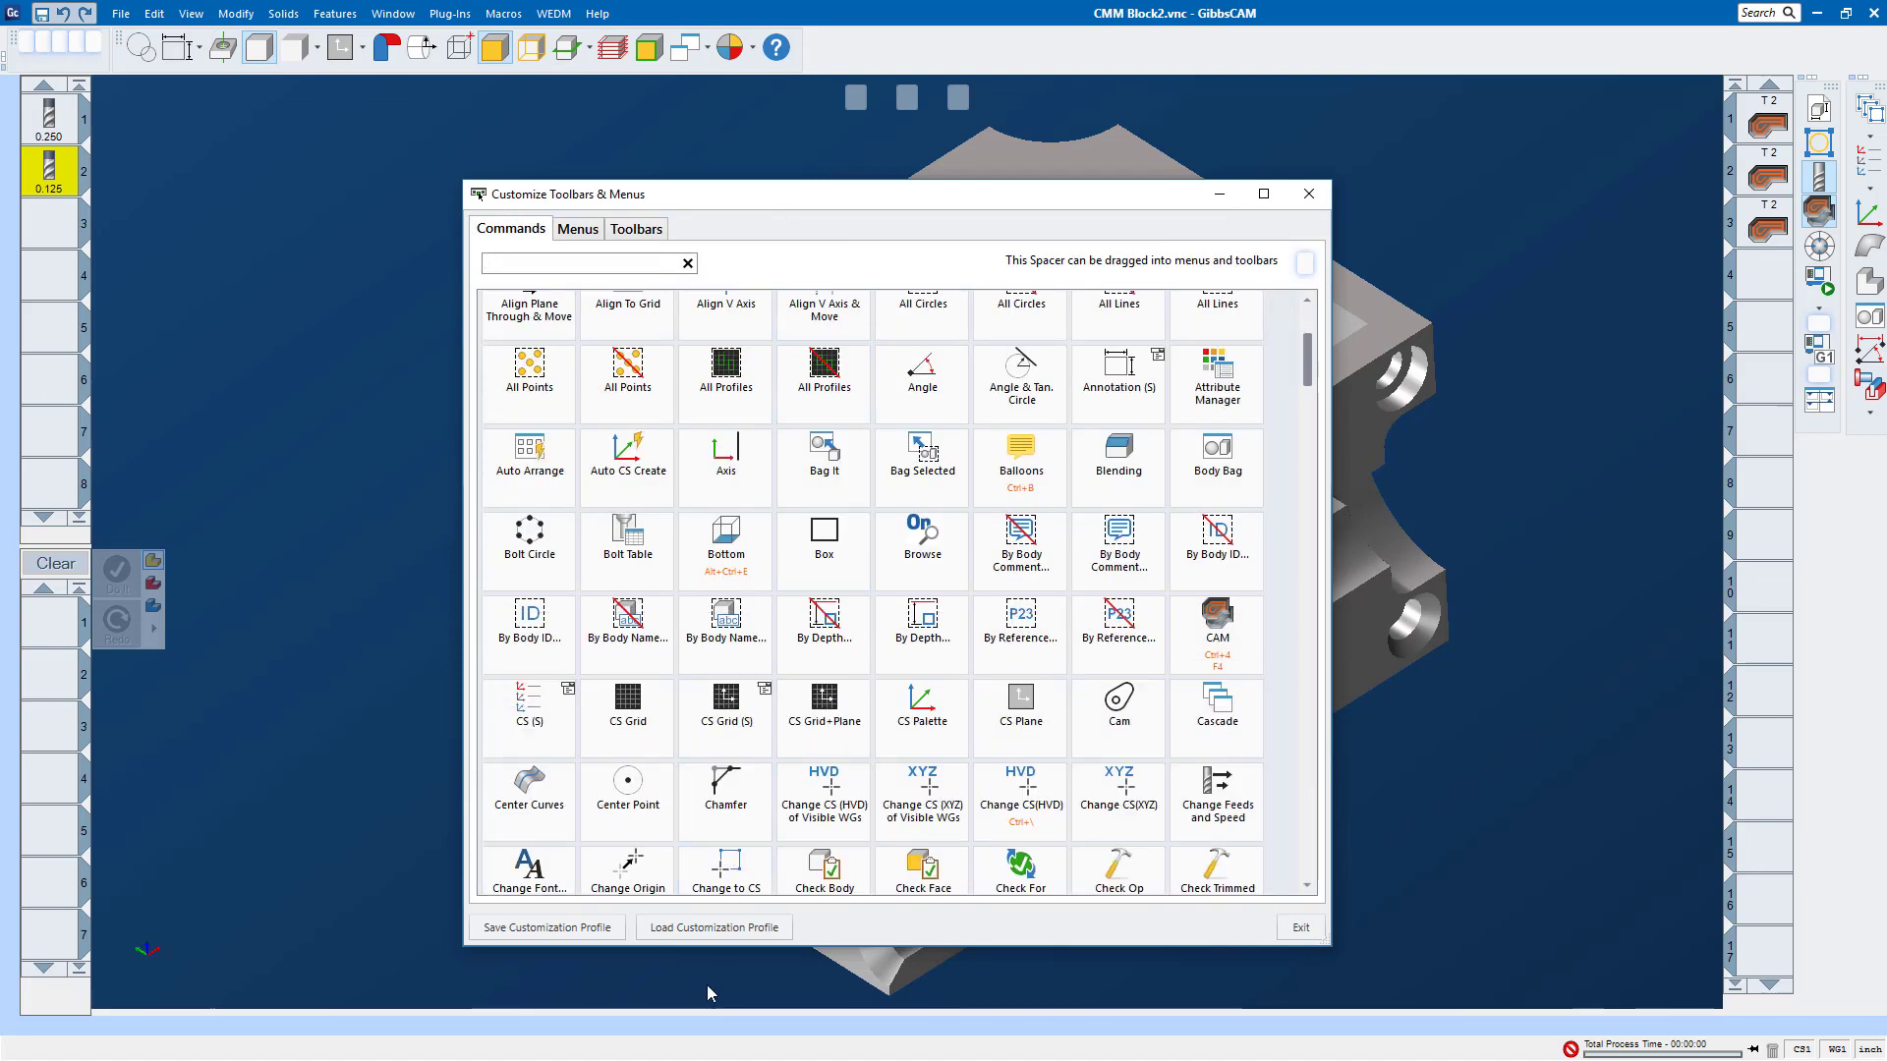
click(690, 929)
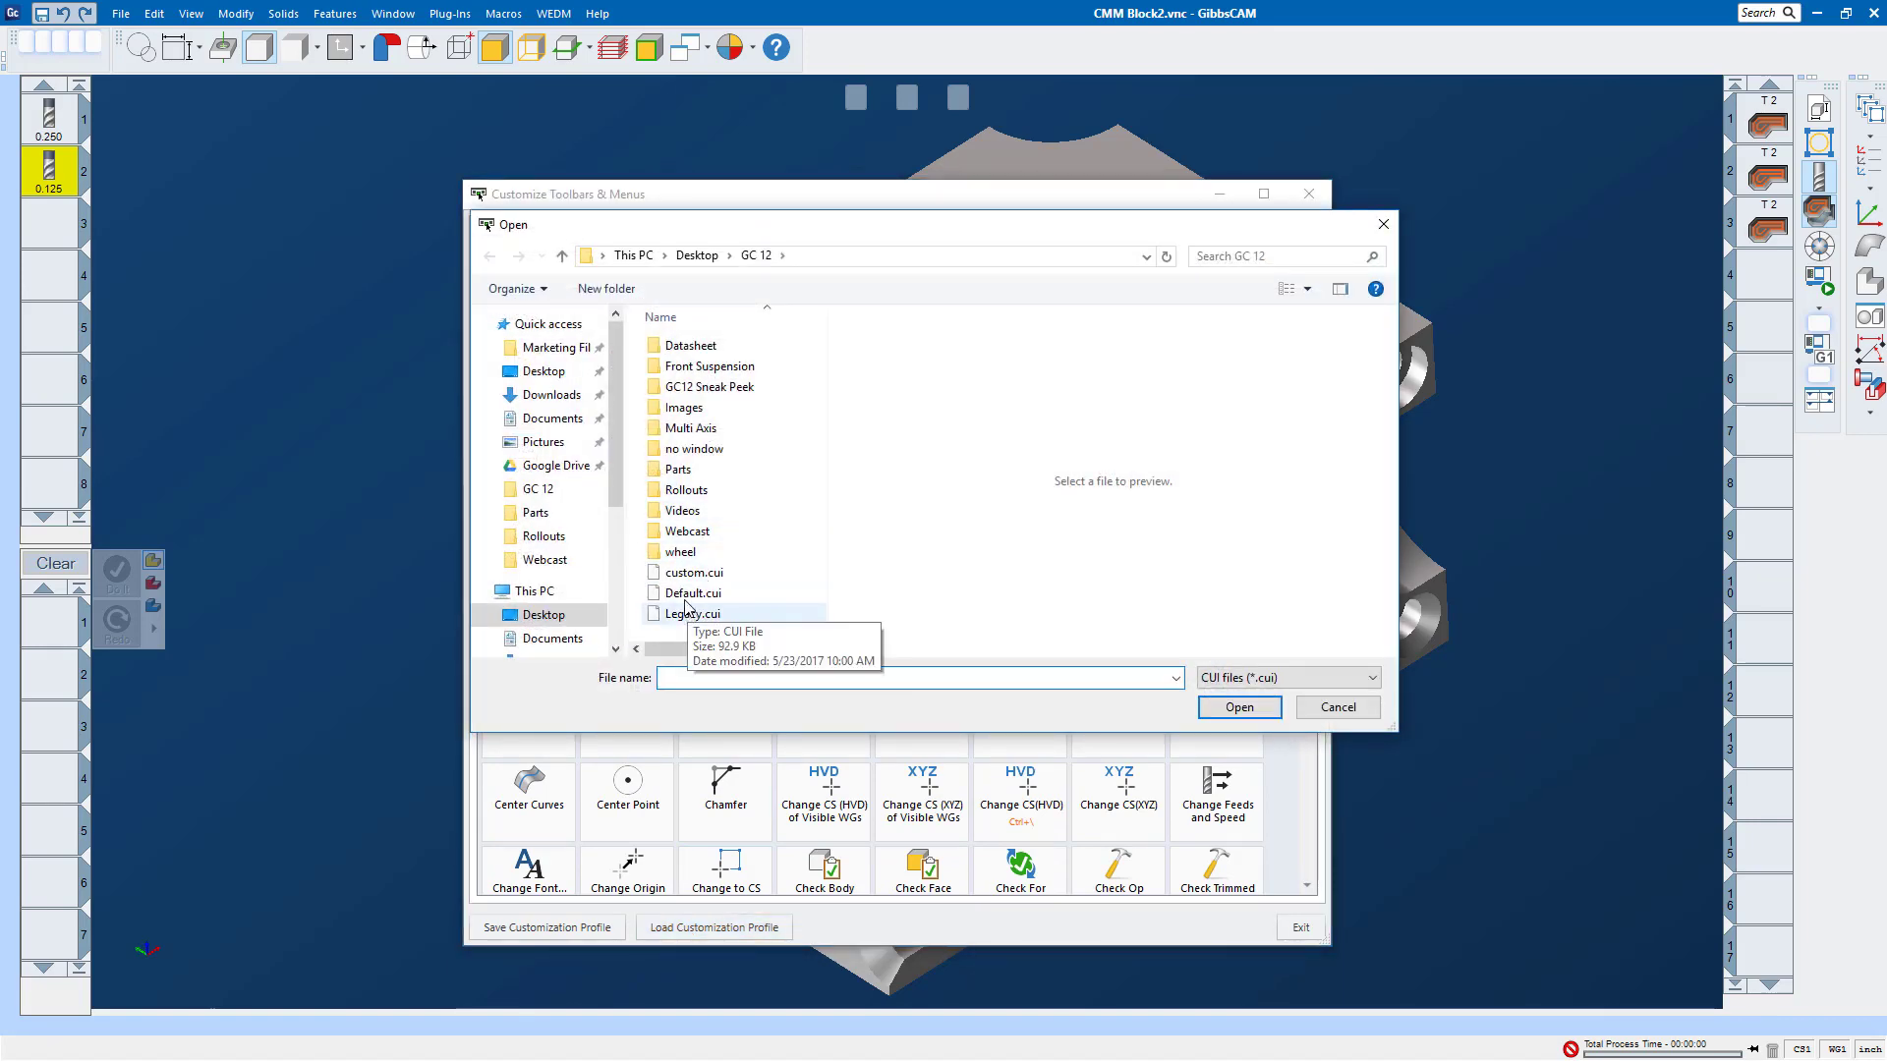
click(696, 592)
click(1240, 708)
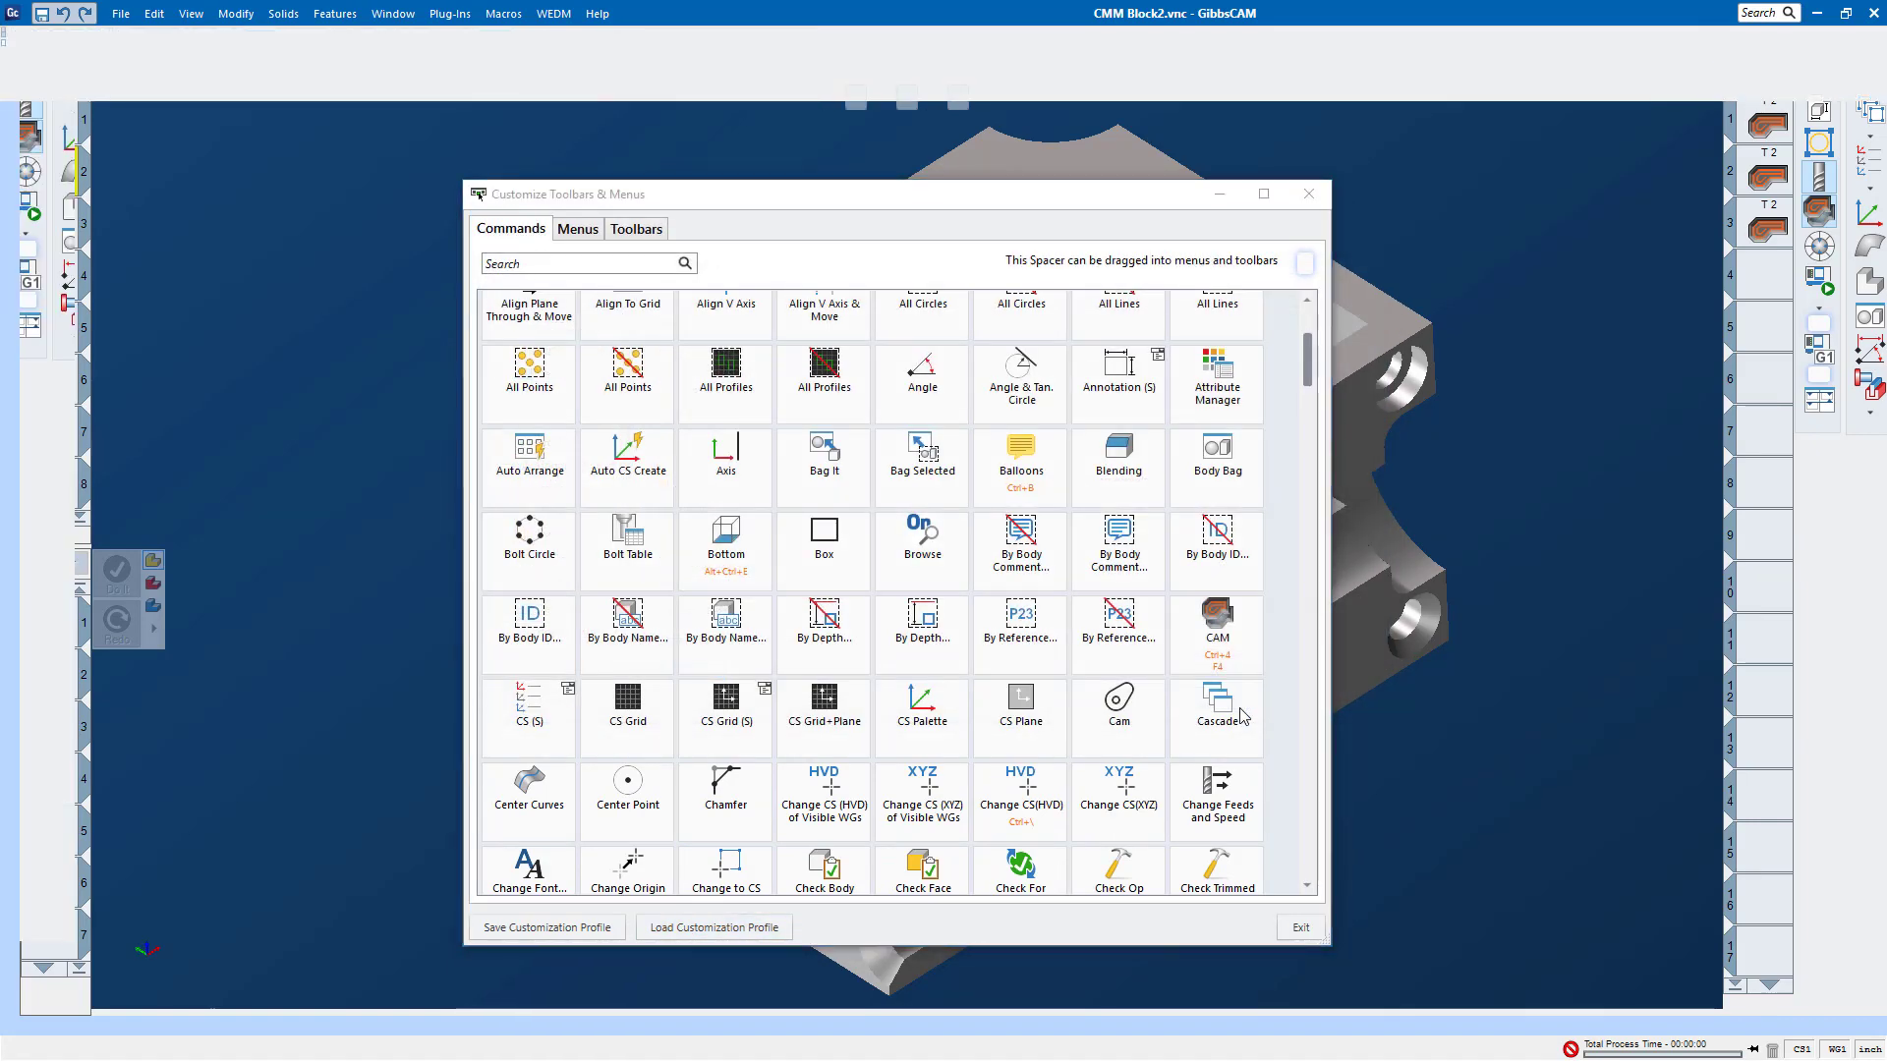
click(1309, 194)
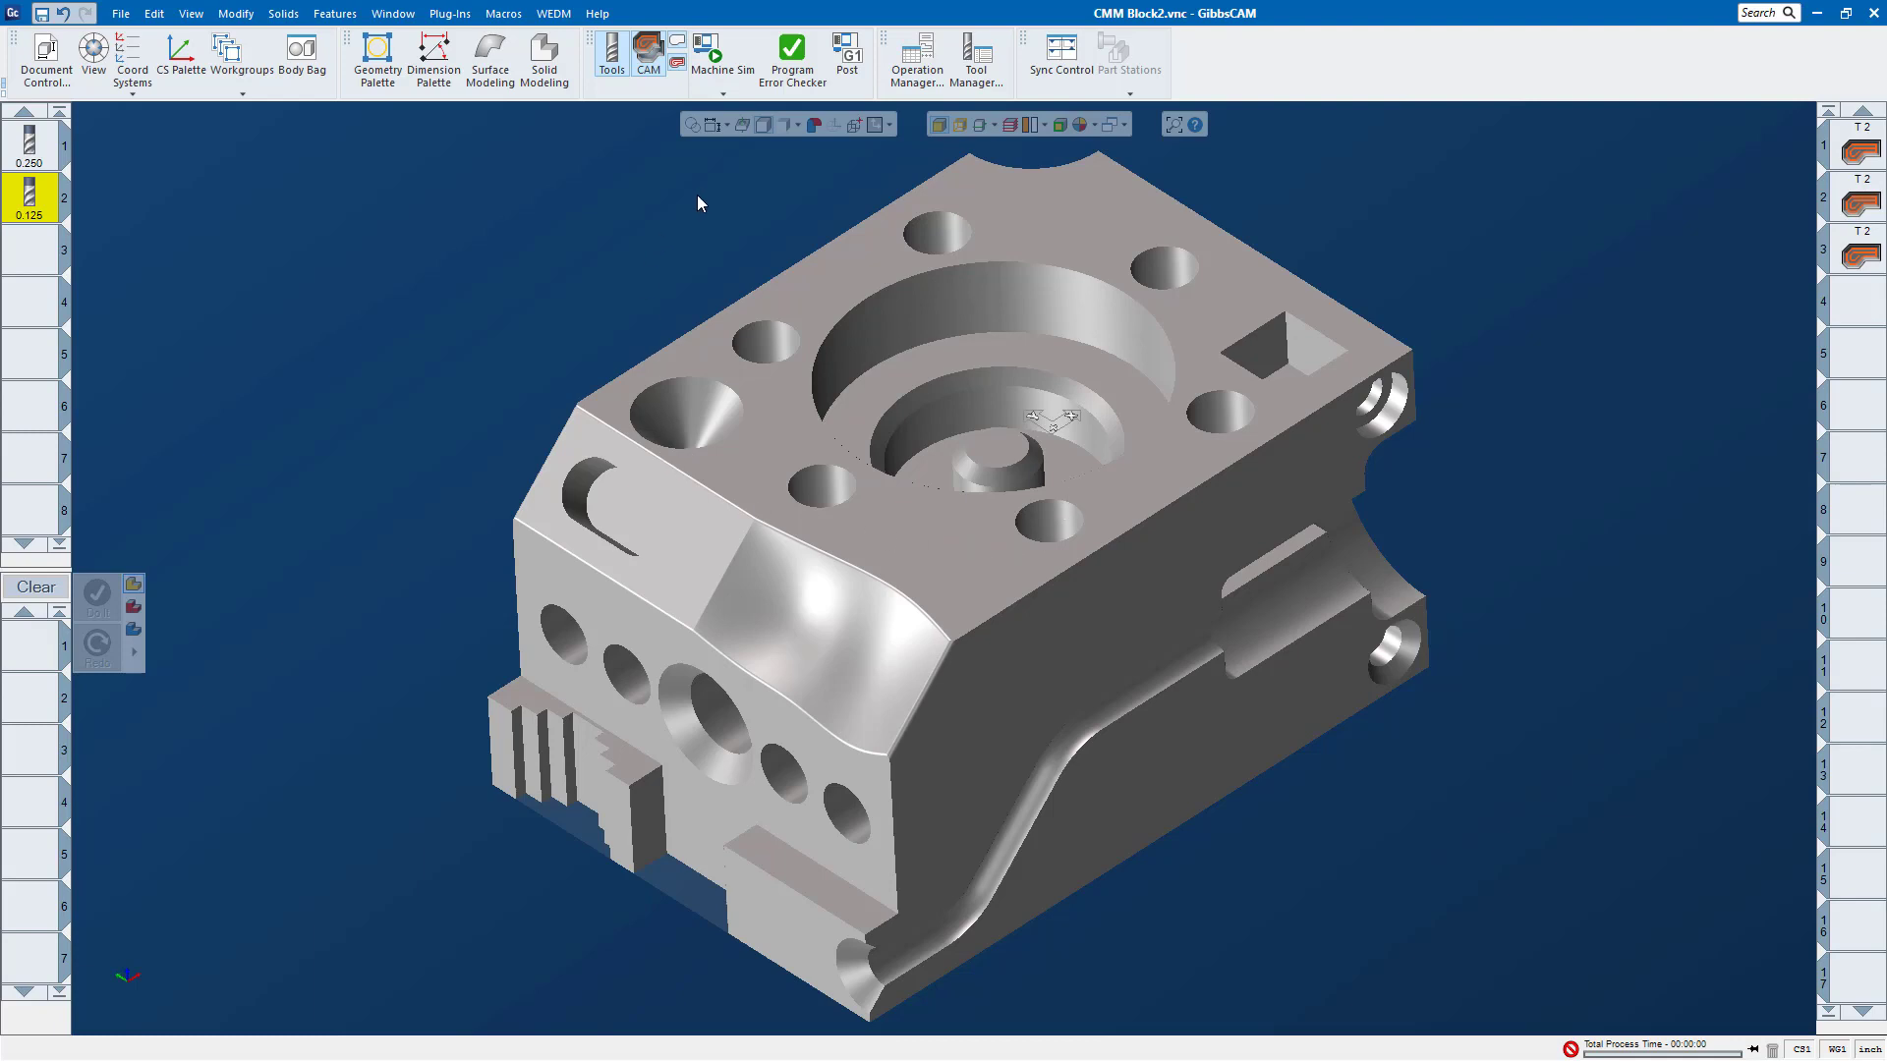
Step: Toggle the process list off and on, and hide the tool, process and operation lists to clear the workspace around the part
click(677, 64)
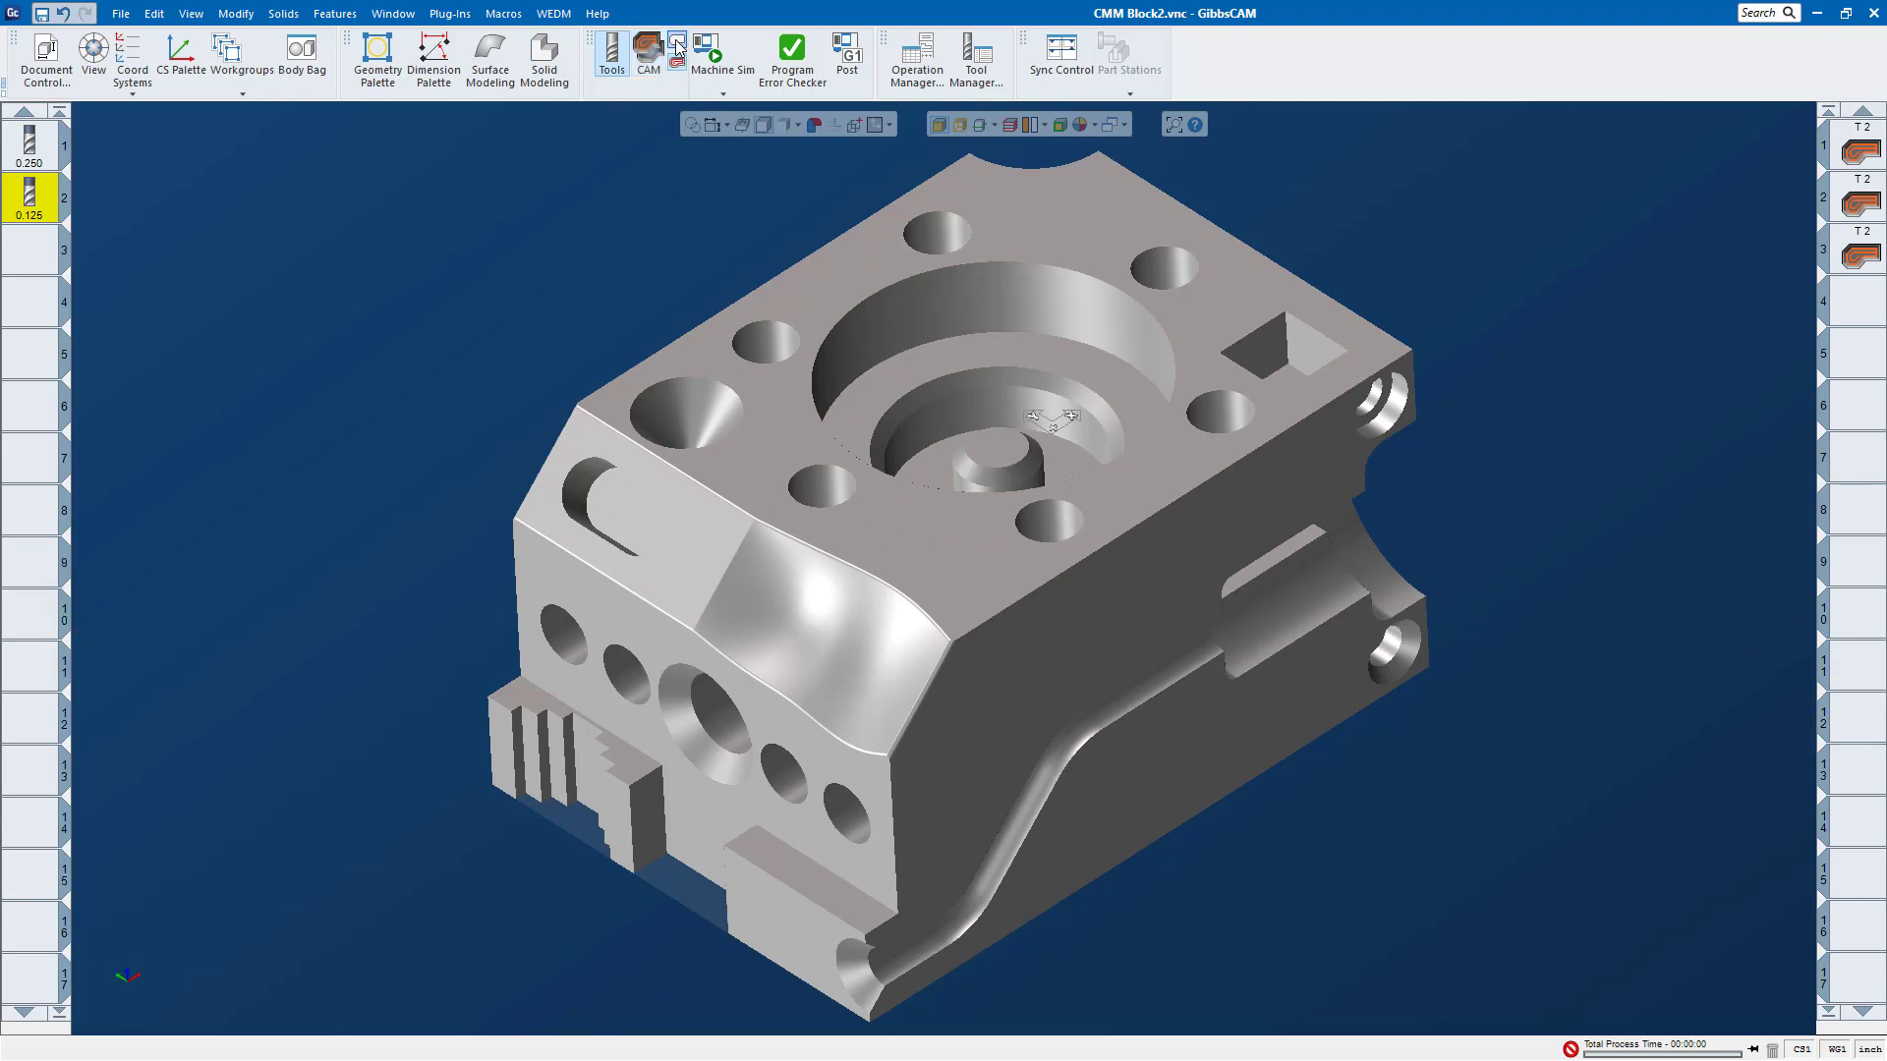
click(677, 64)
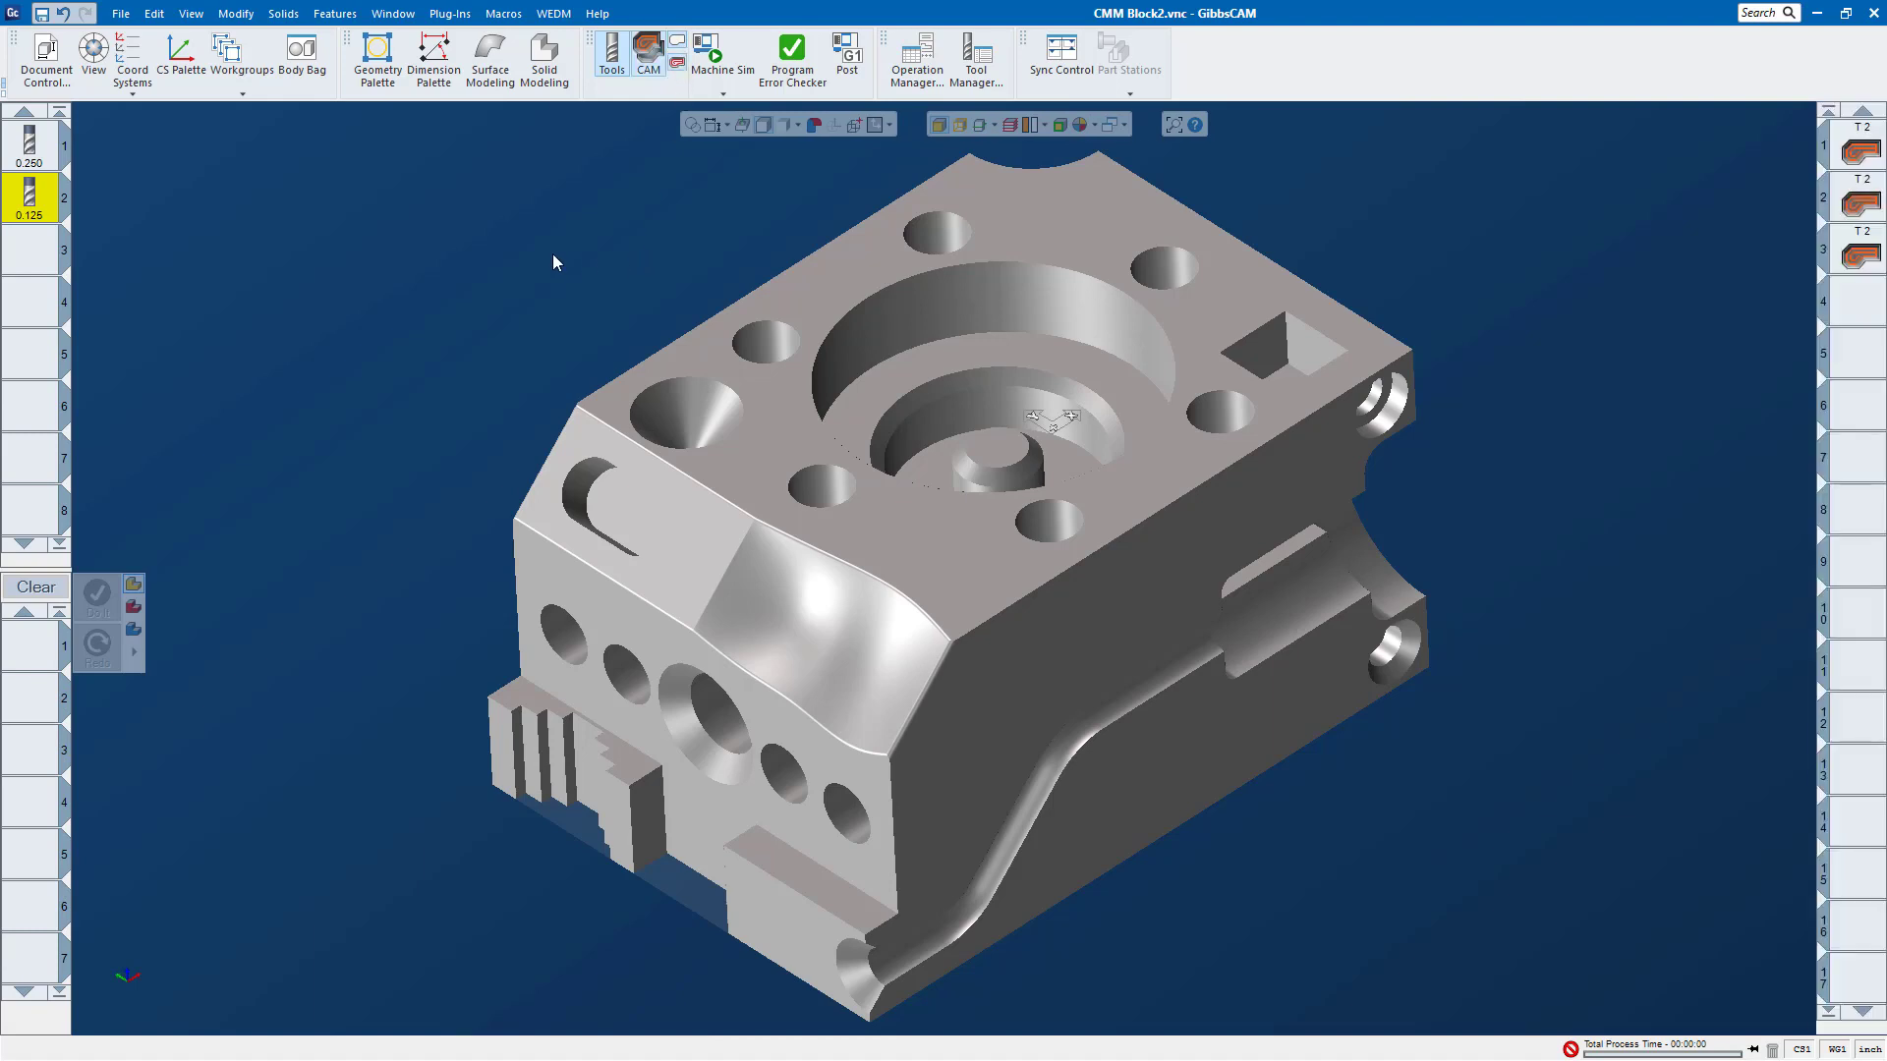
click(677, 63)
click(649, 61)
click(646, 63)
click(648, 63)
click(649, 69)
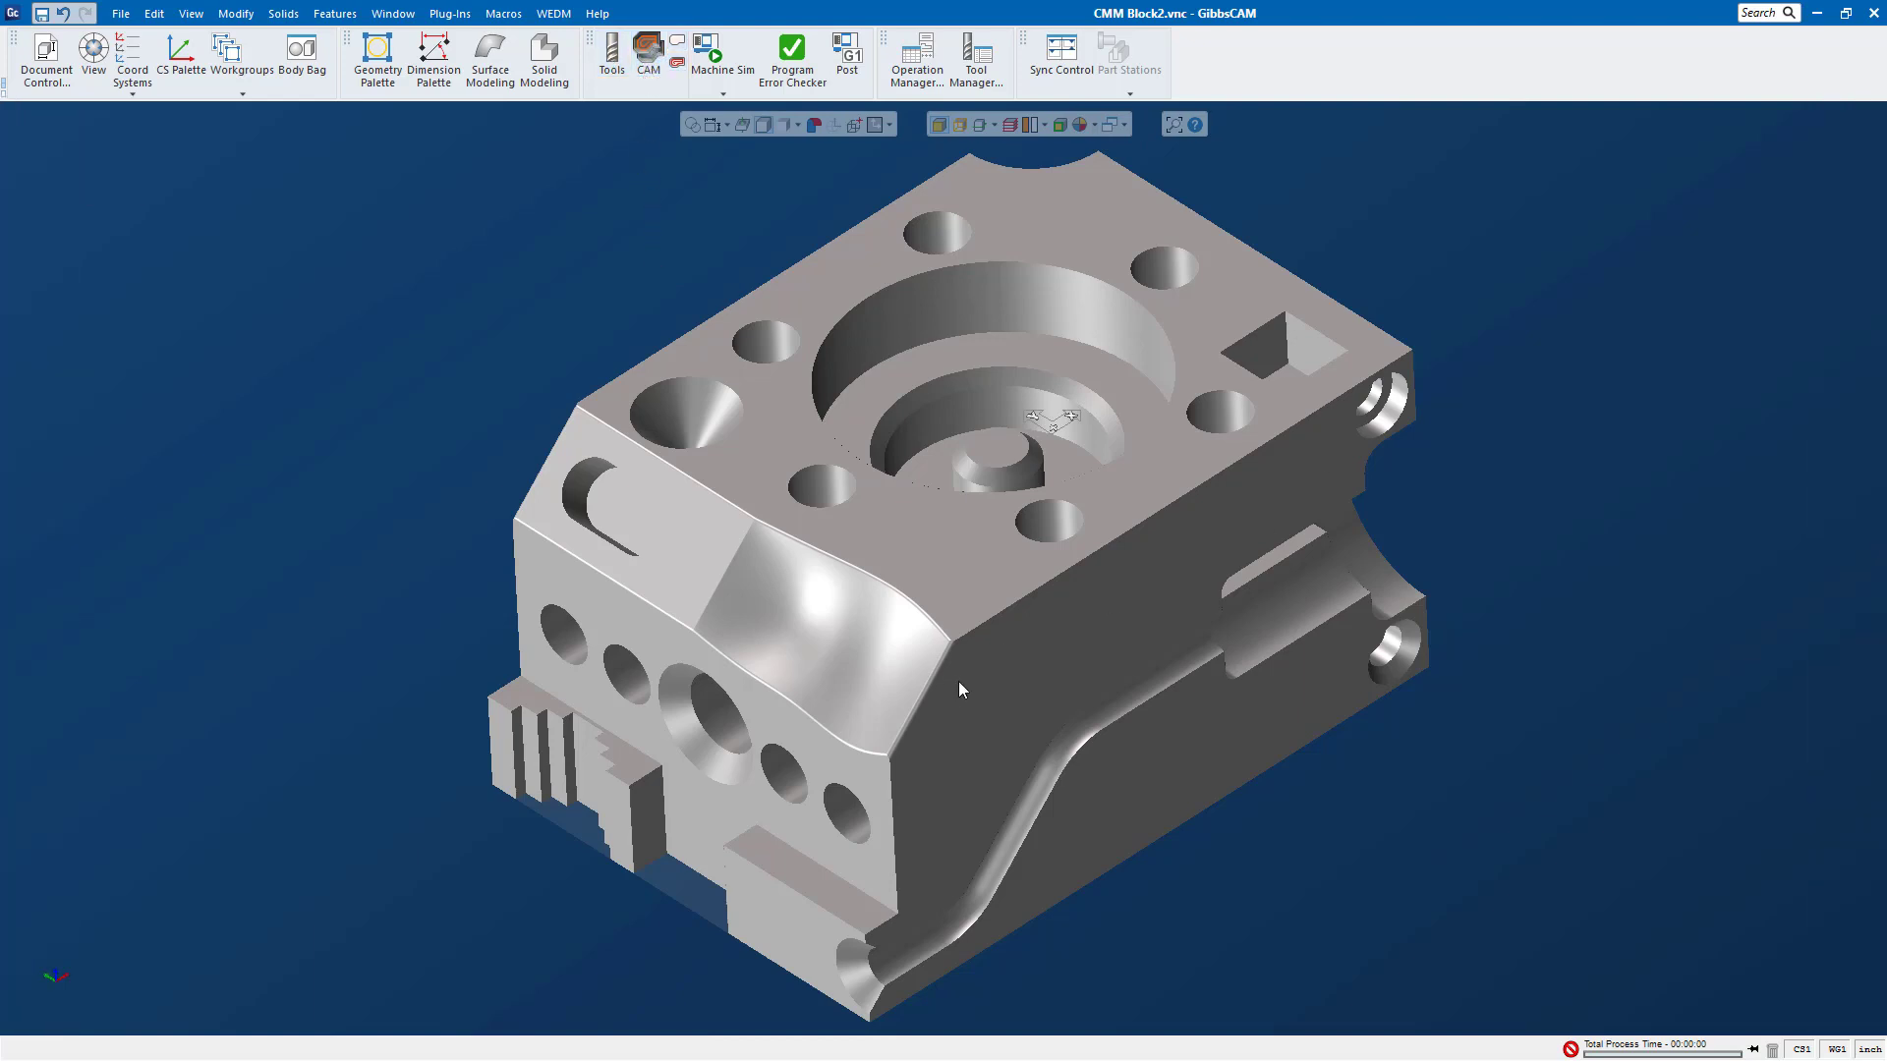
middle_drag(969, 647, 959, 651)
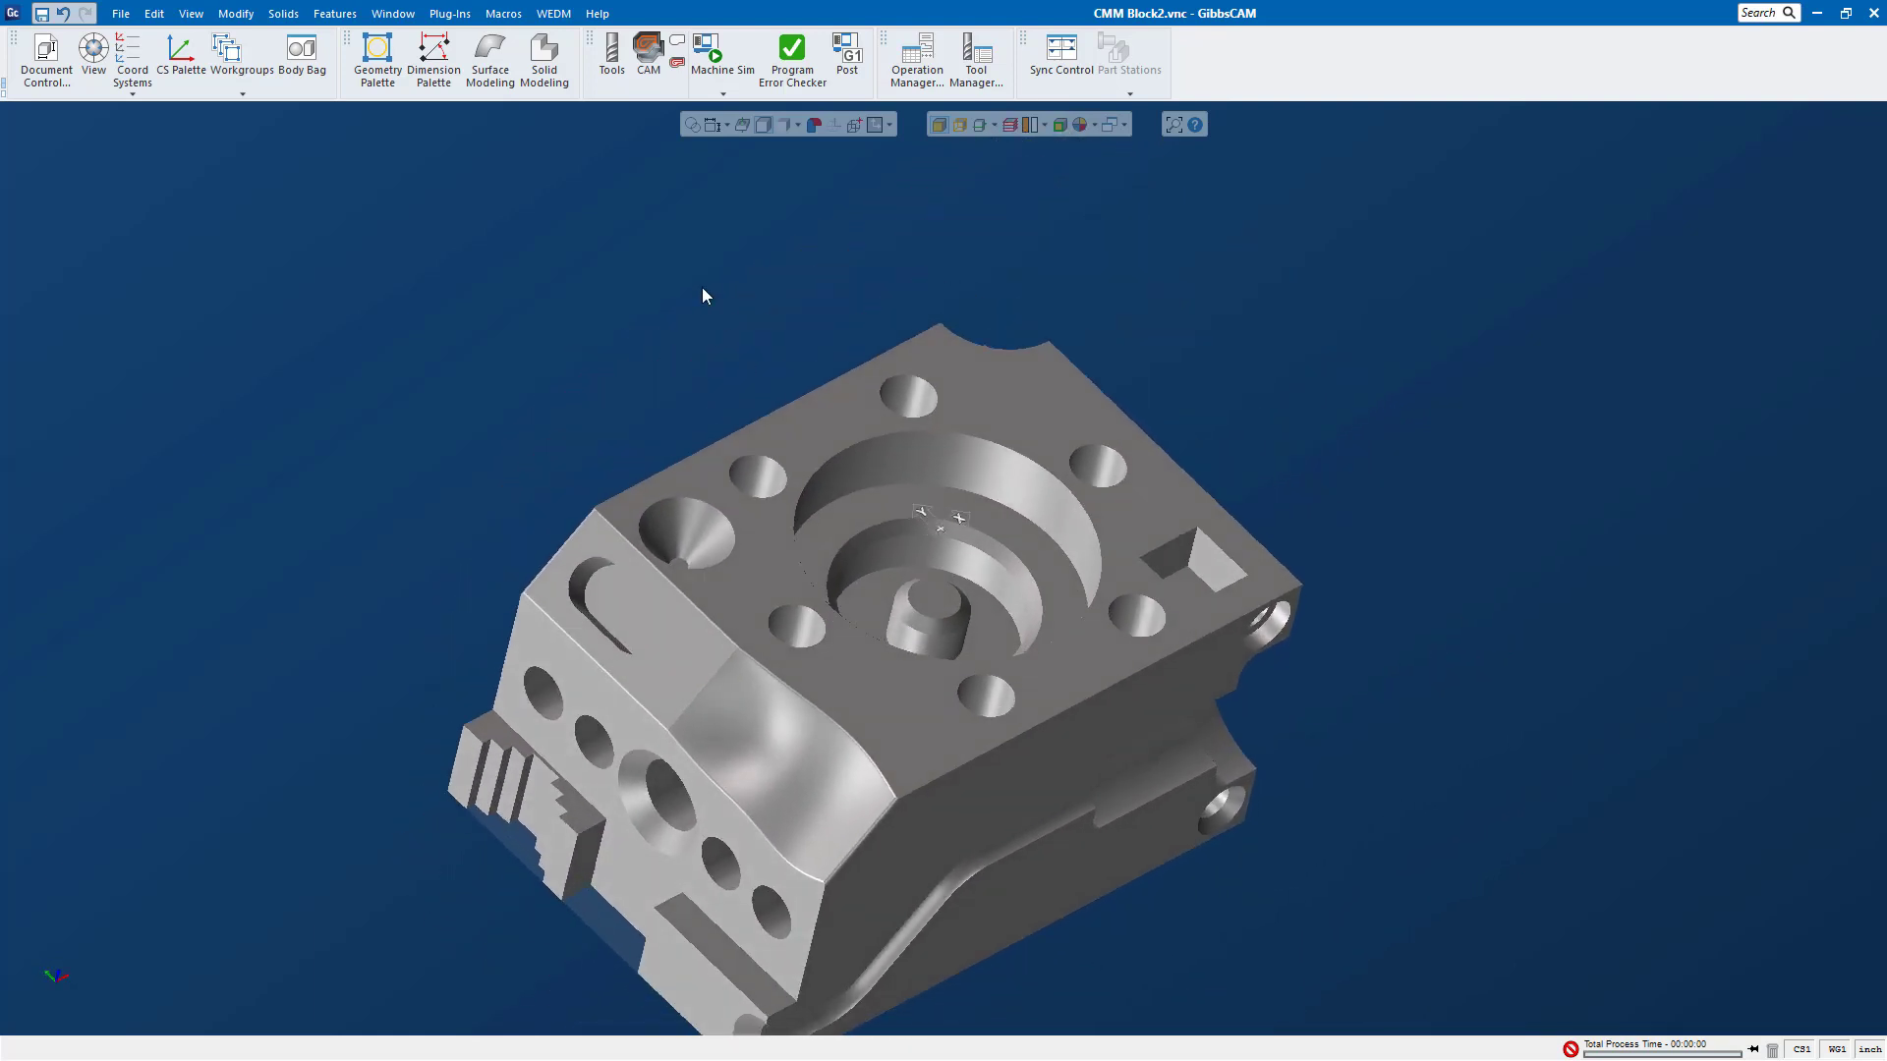
Step: Bring back the tool, process and operation lists, then rotate the part and return it to a fitted isometric view
click(613, 59)
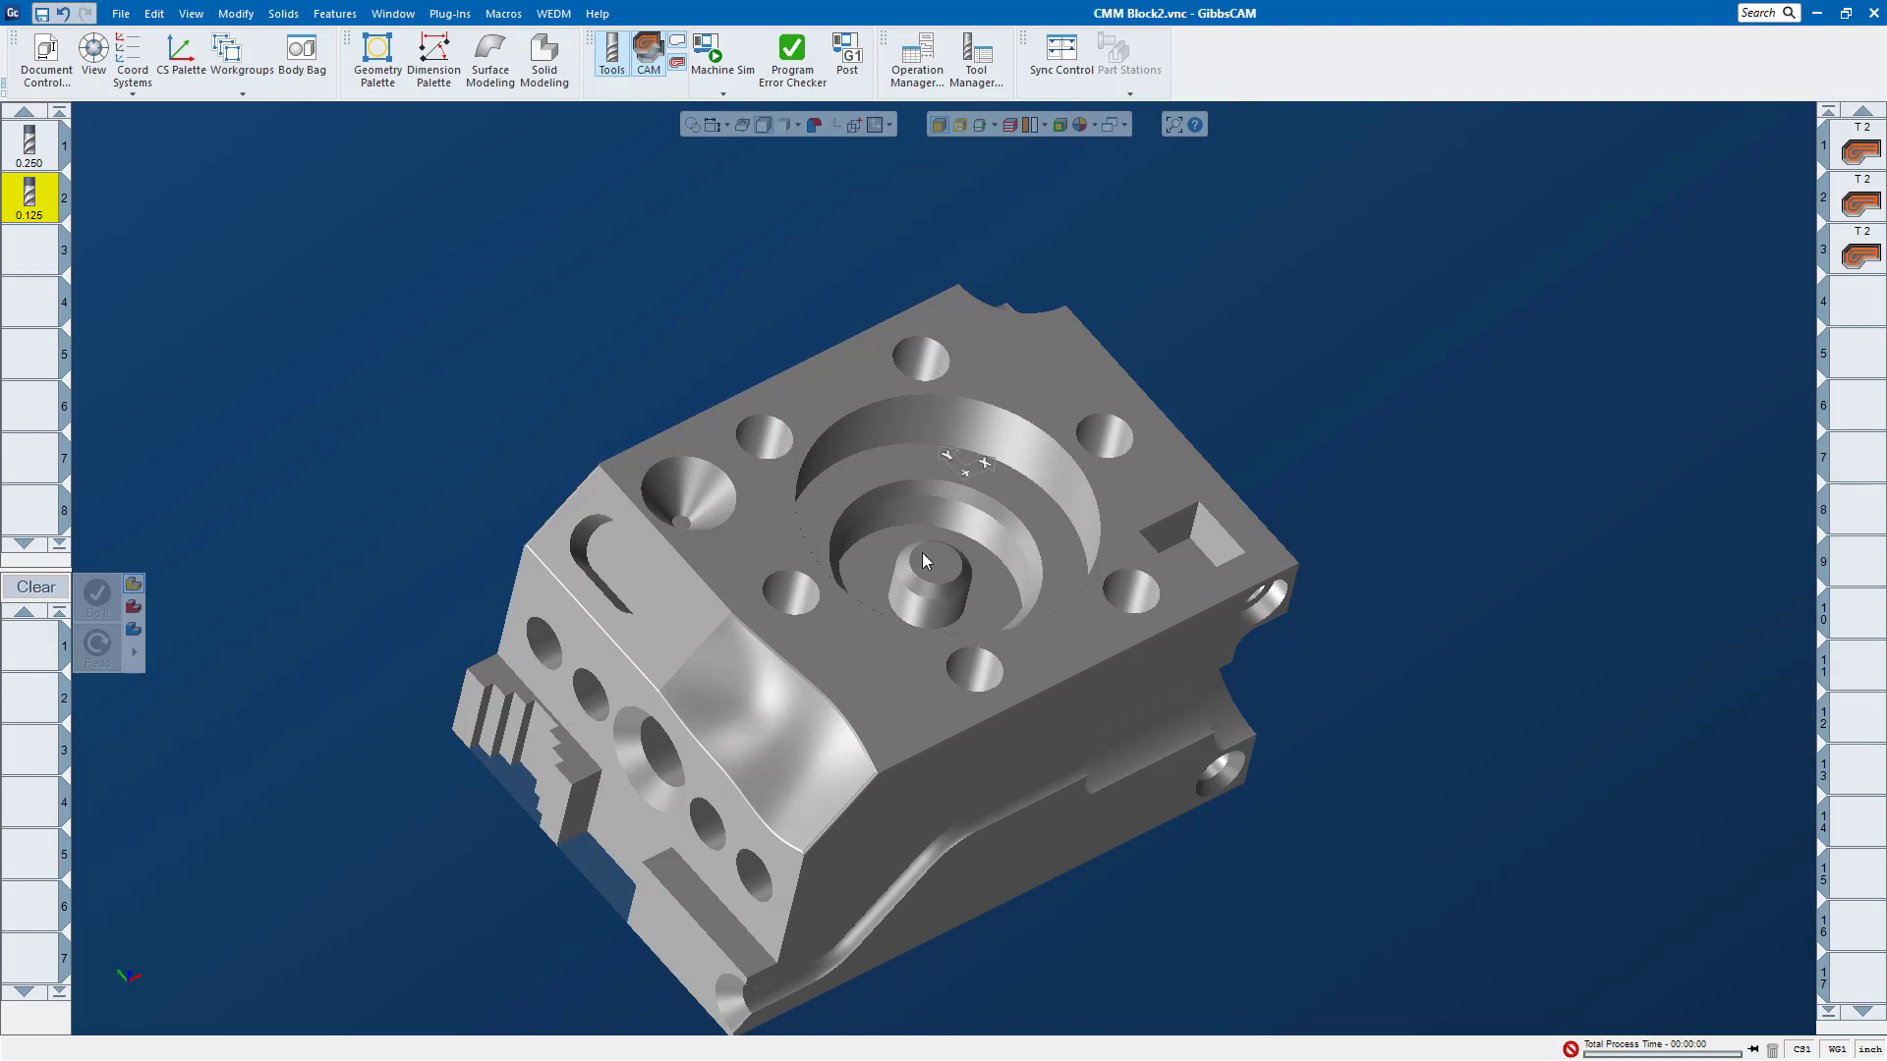
middle_drag(1014, 574, 955, 580)
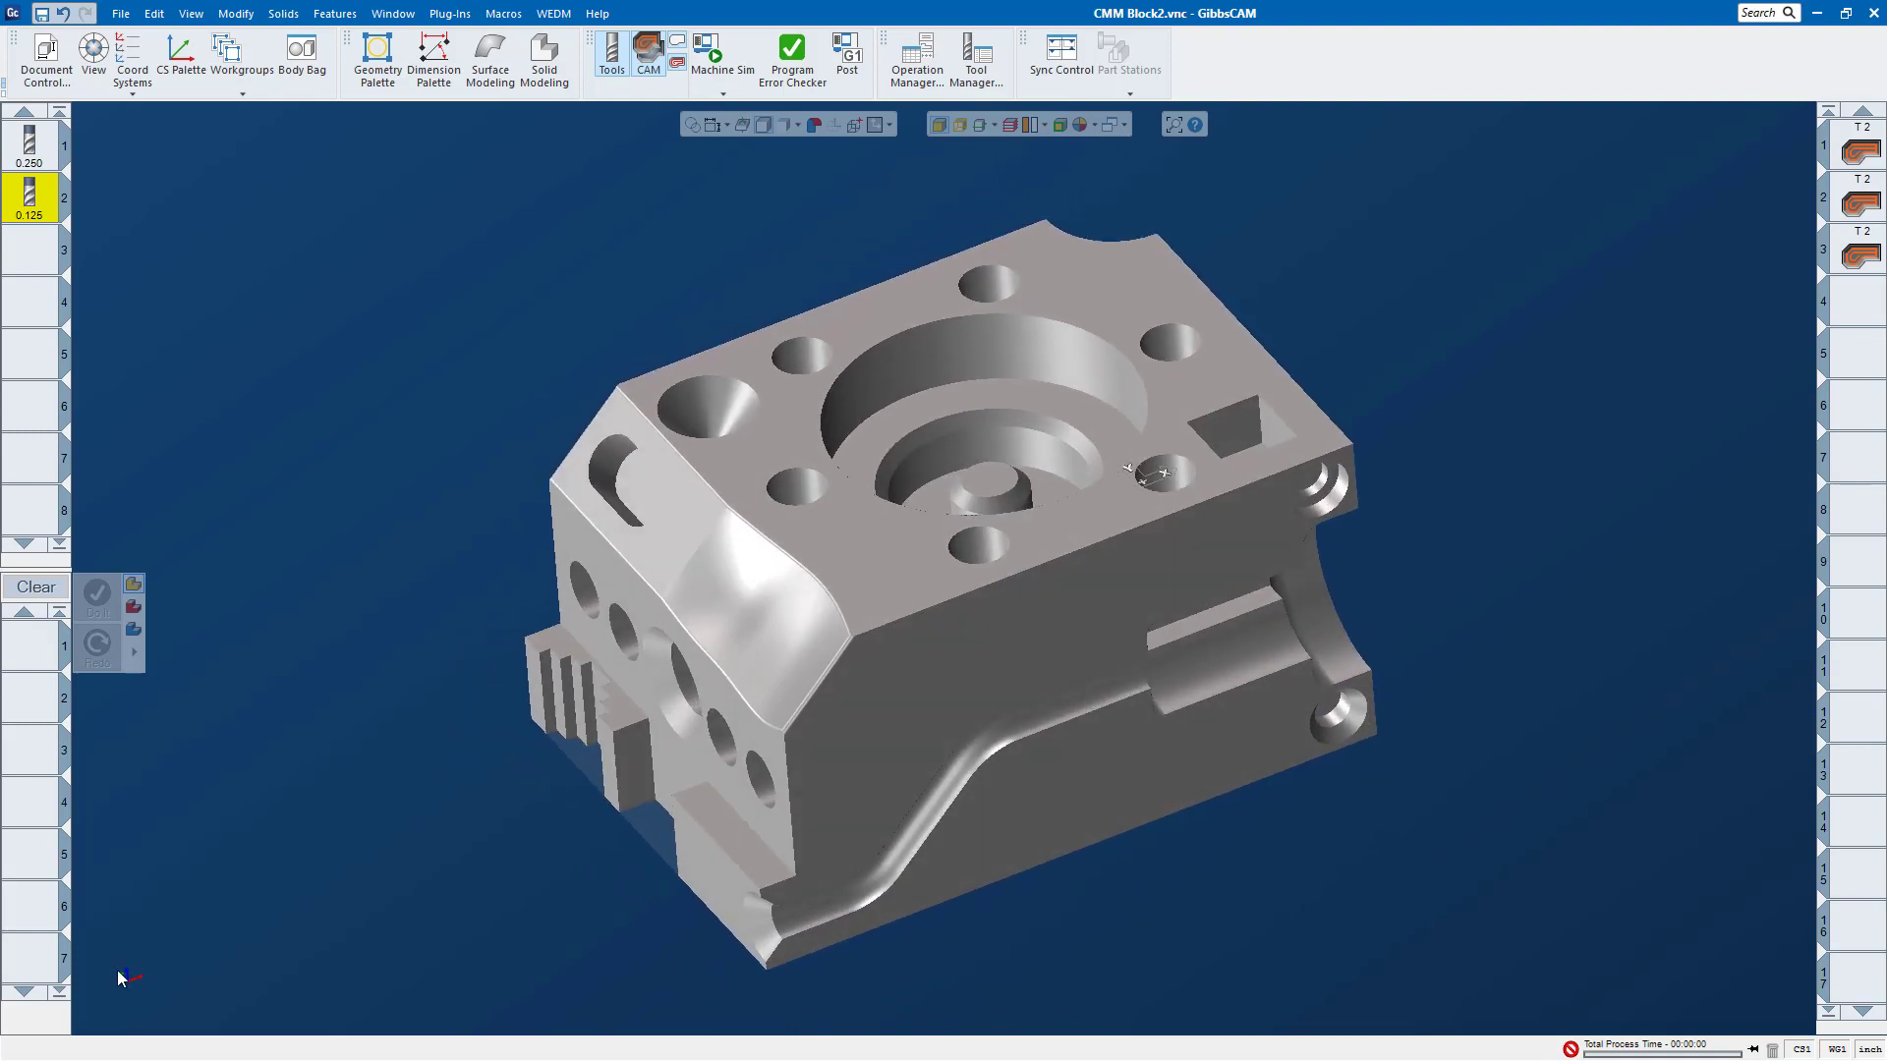
mouse_move(118, 977)
click(148, 1018)
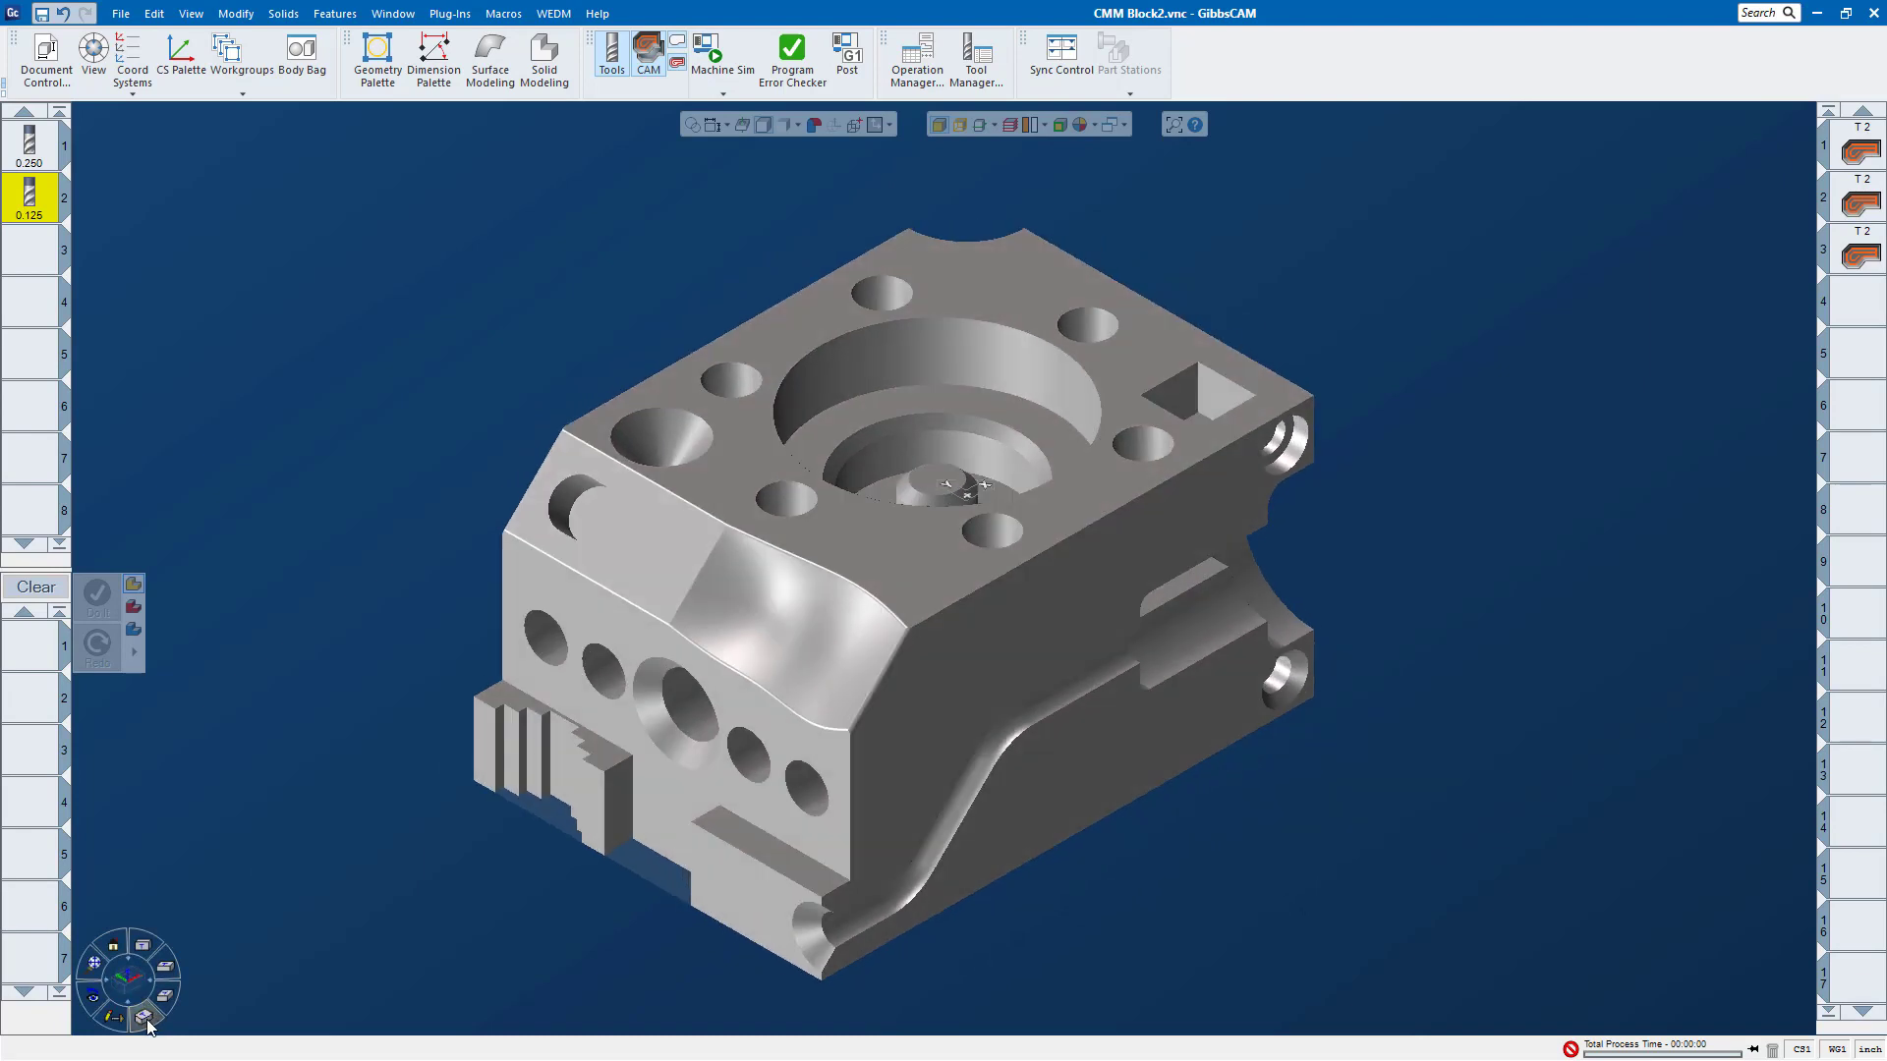
click(99, 976)
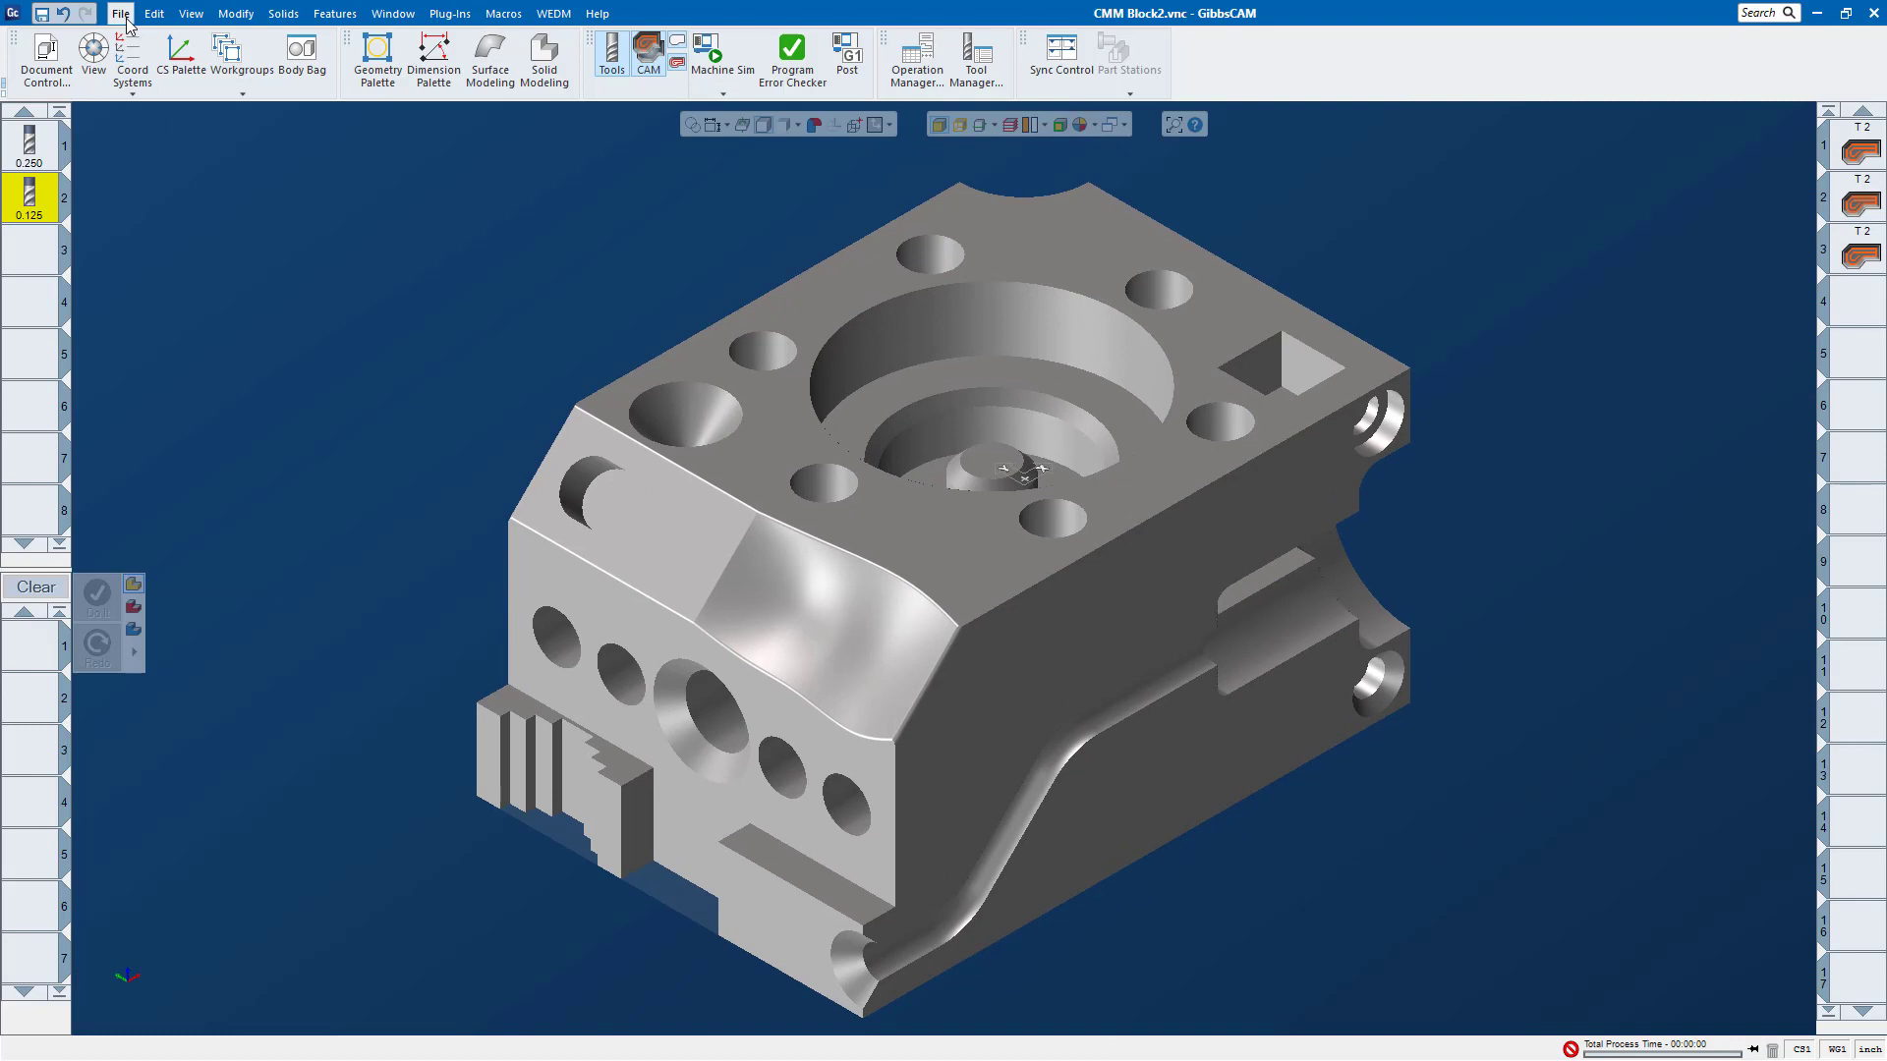
Step: Open the MultiPart.vnc part from the recent files without saving the changes to CMM Block2.vnc
click(121, 15)
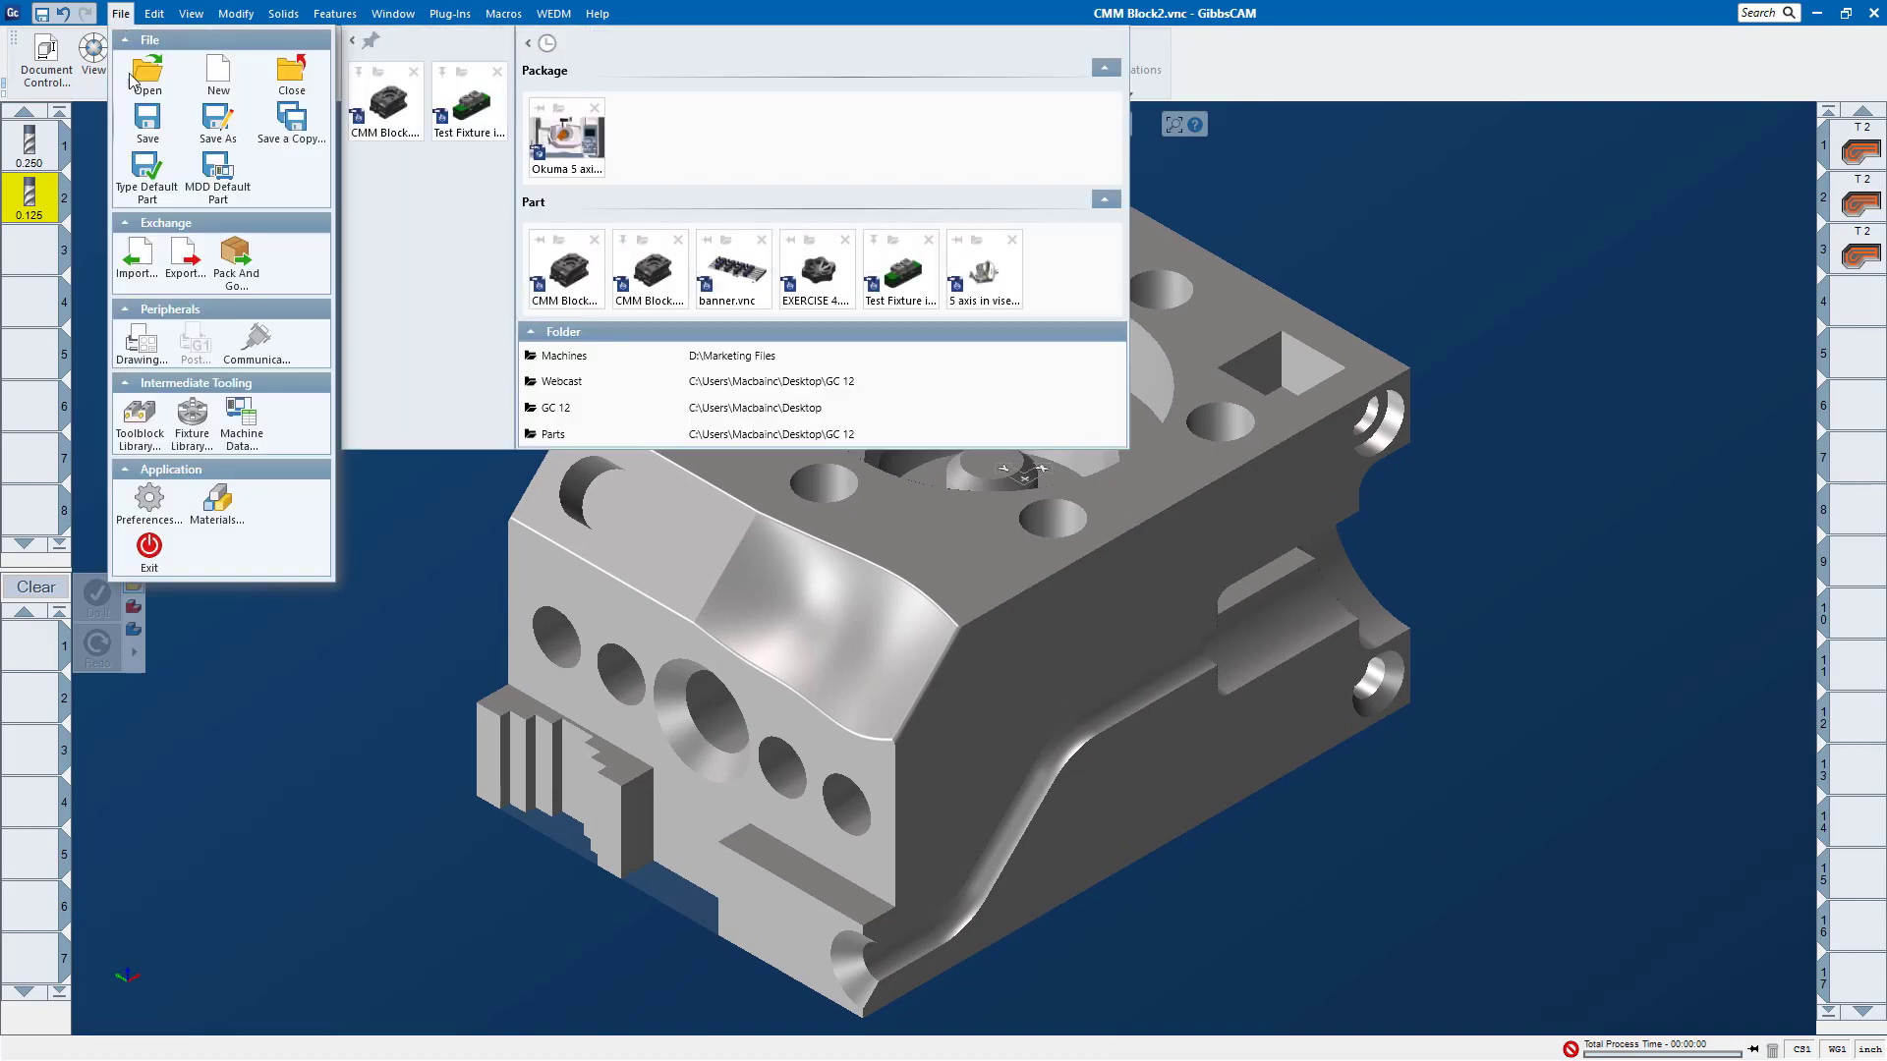
click(740, 279)
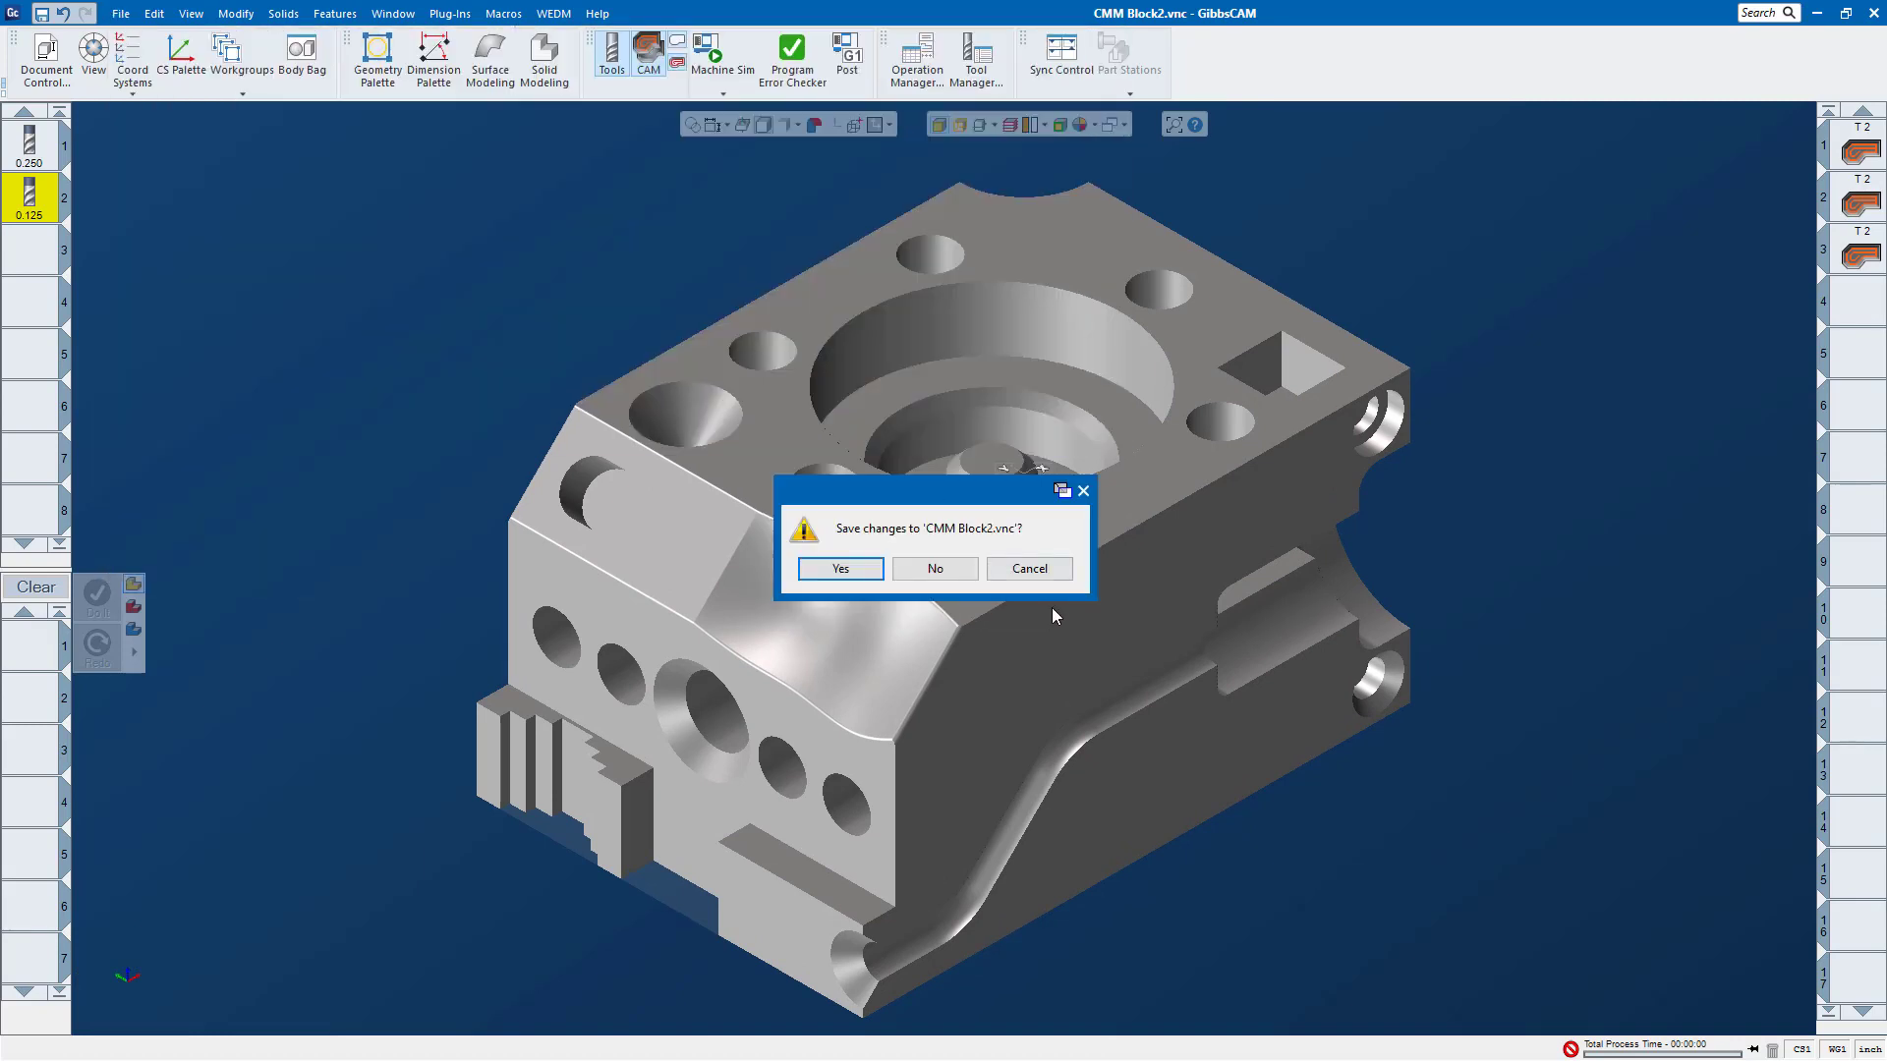
click(950, 574)
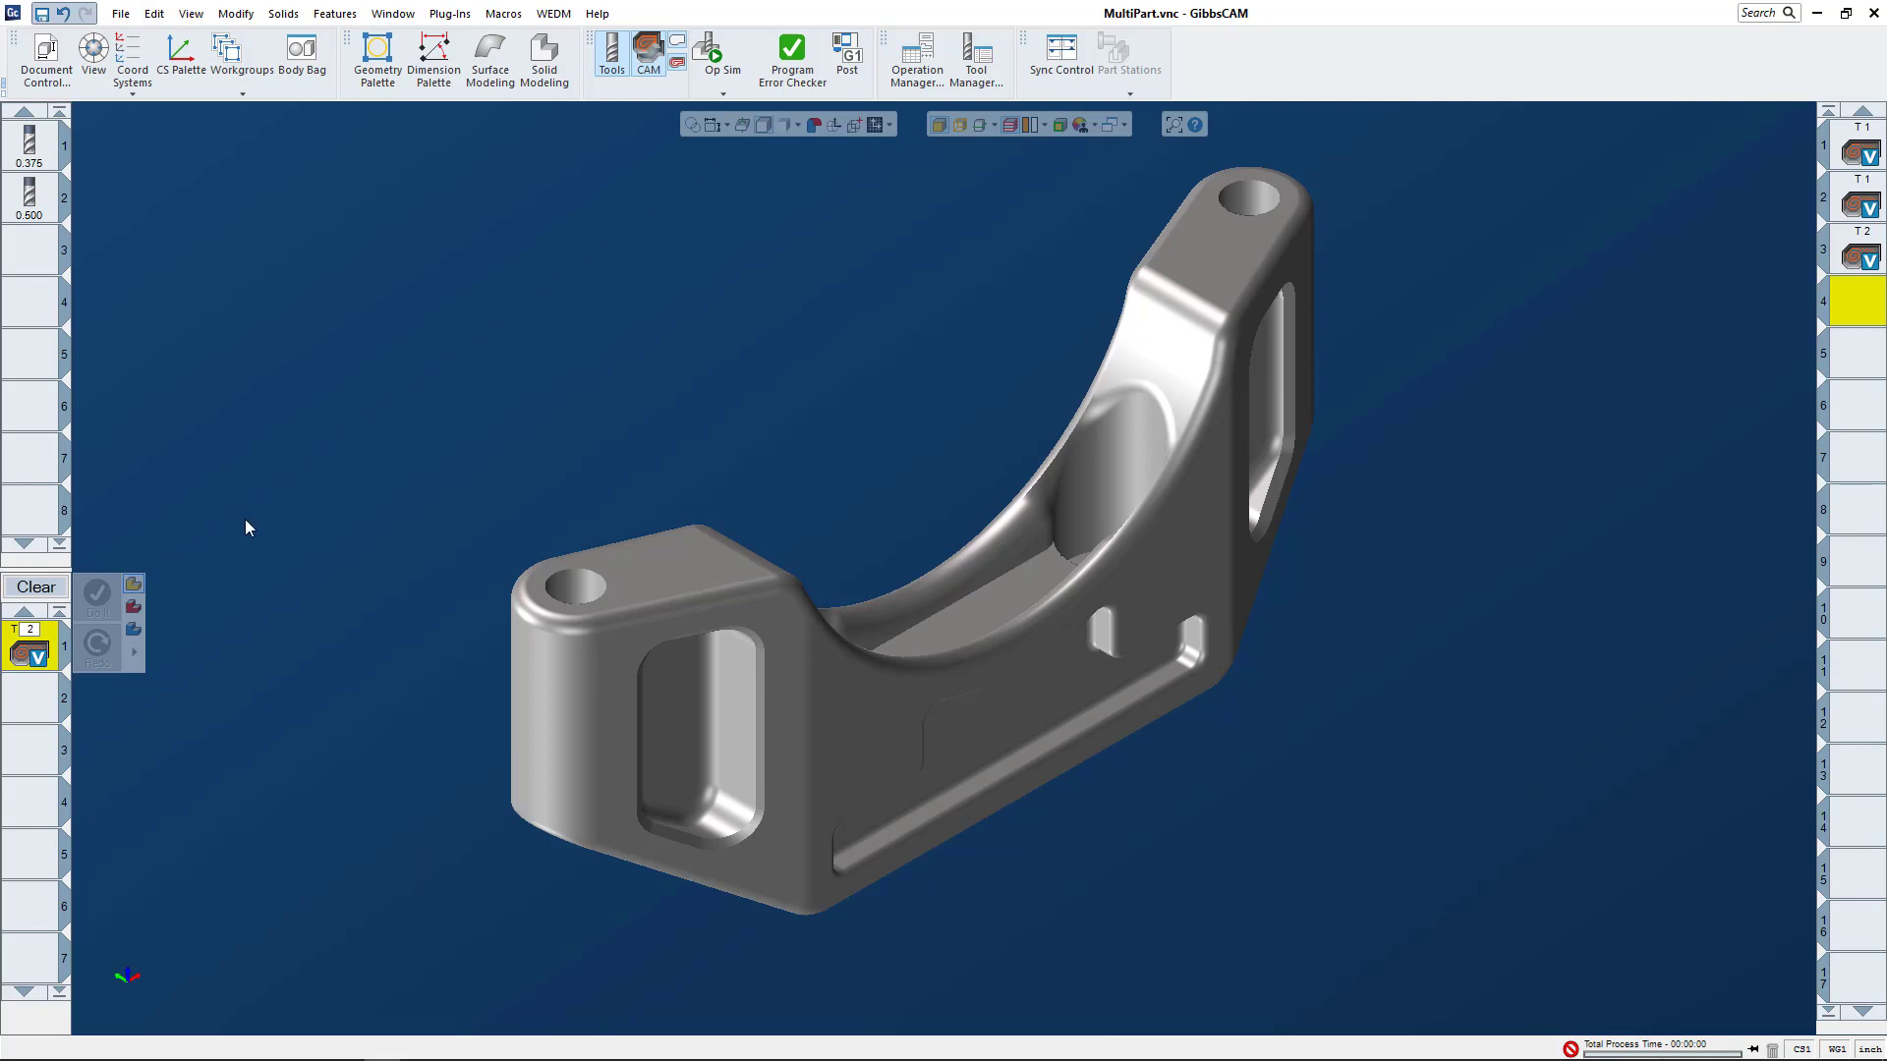
Step: Examine the toolpaths of the three existing operations one by one, ending with an empty operation slot selected
click(1865, 152)
shift+click(1860, 204)
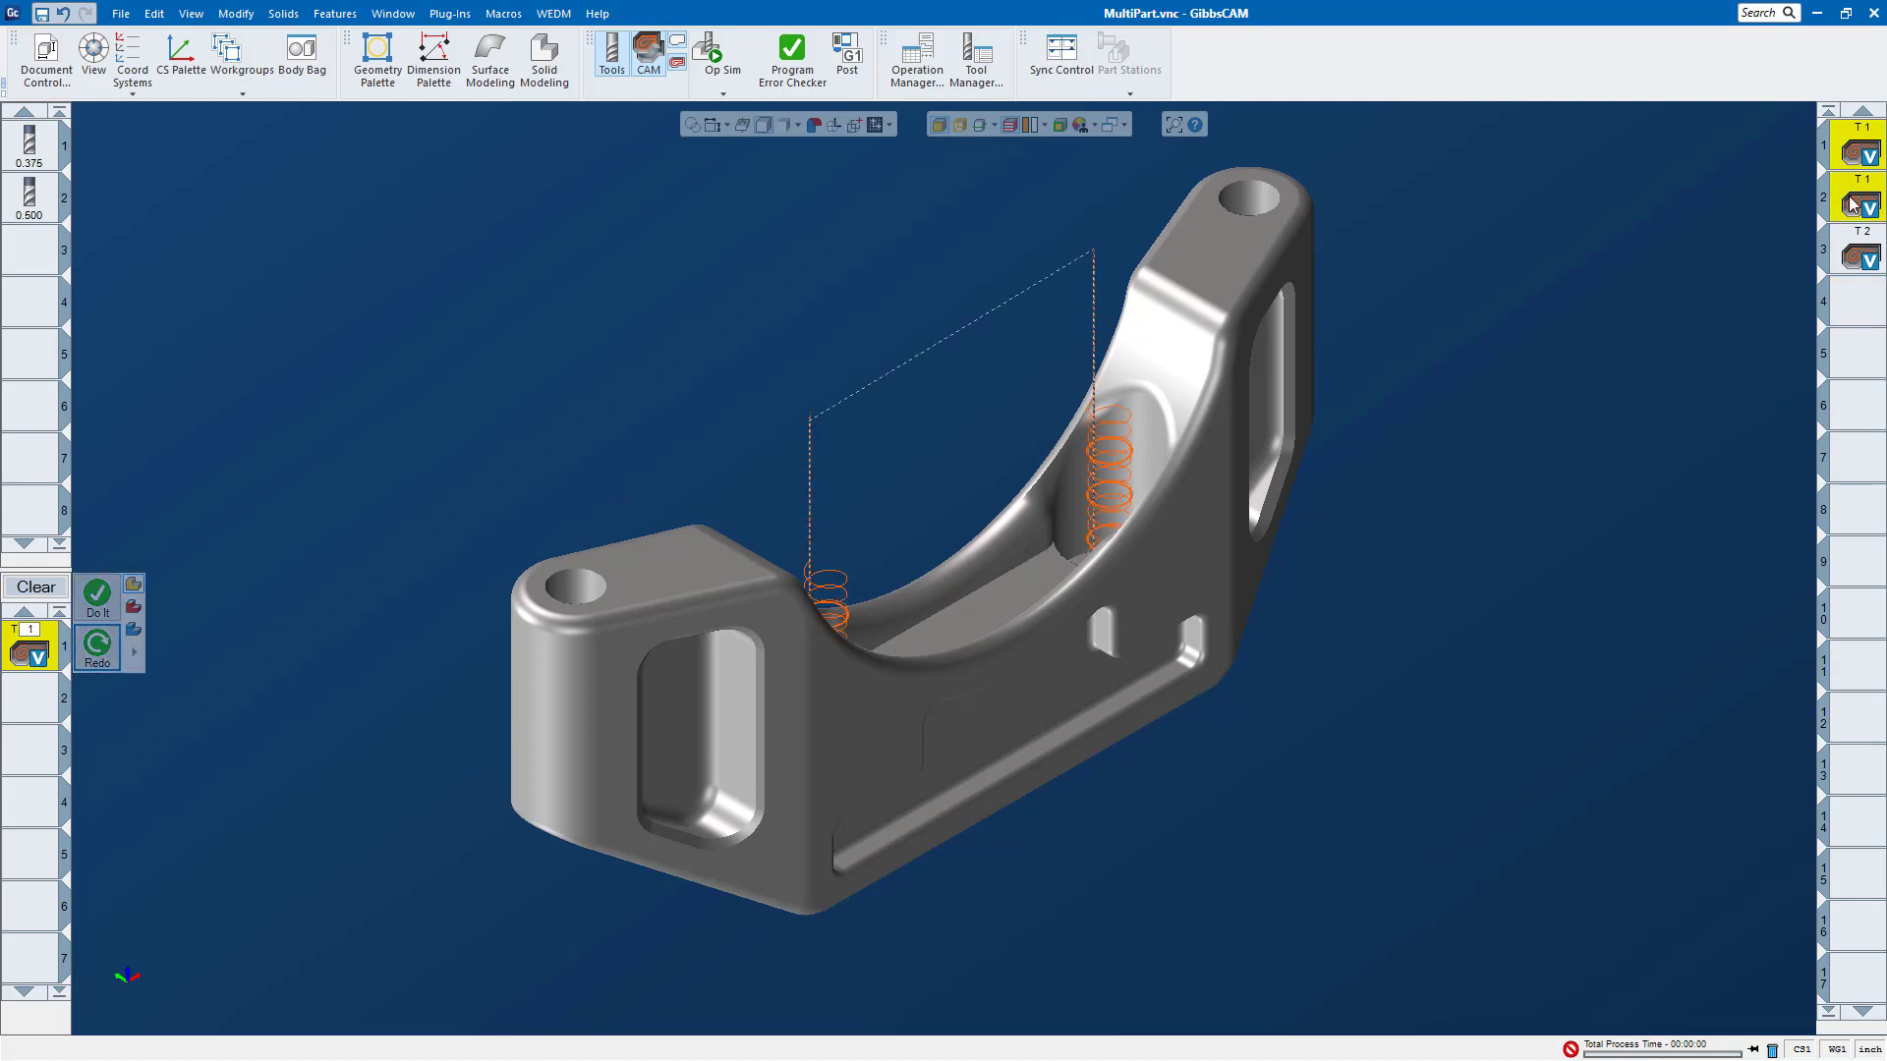
click(1850, 248)
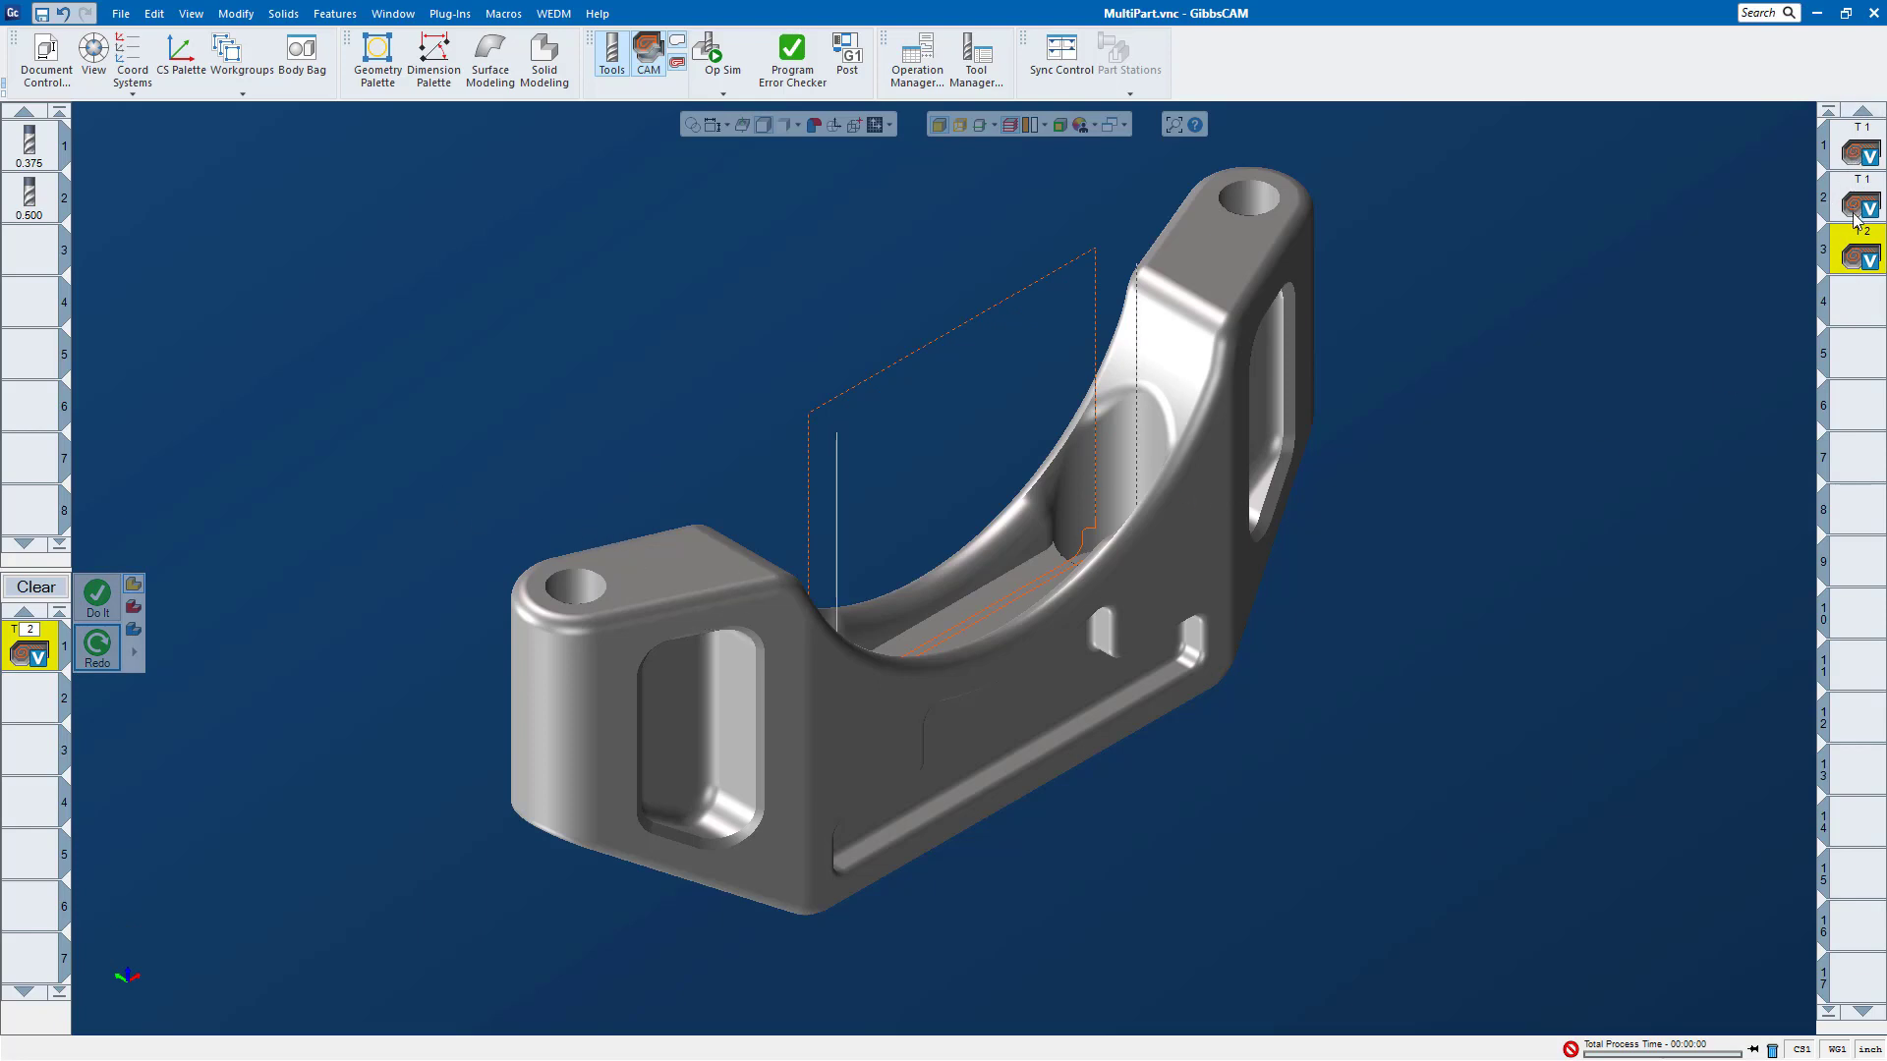
click(1863, 295)
scroll(1008, 625, down, 5)
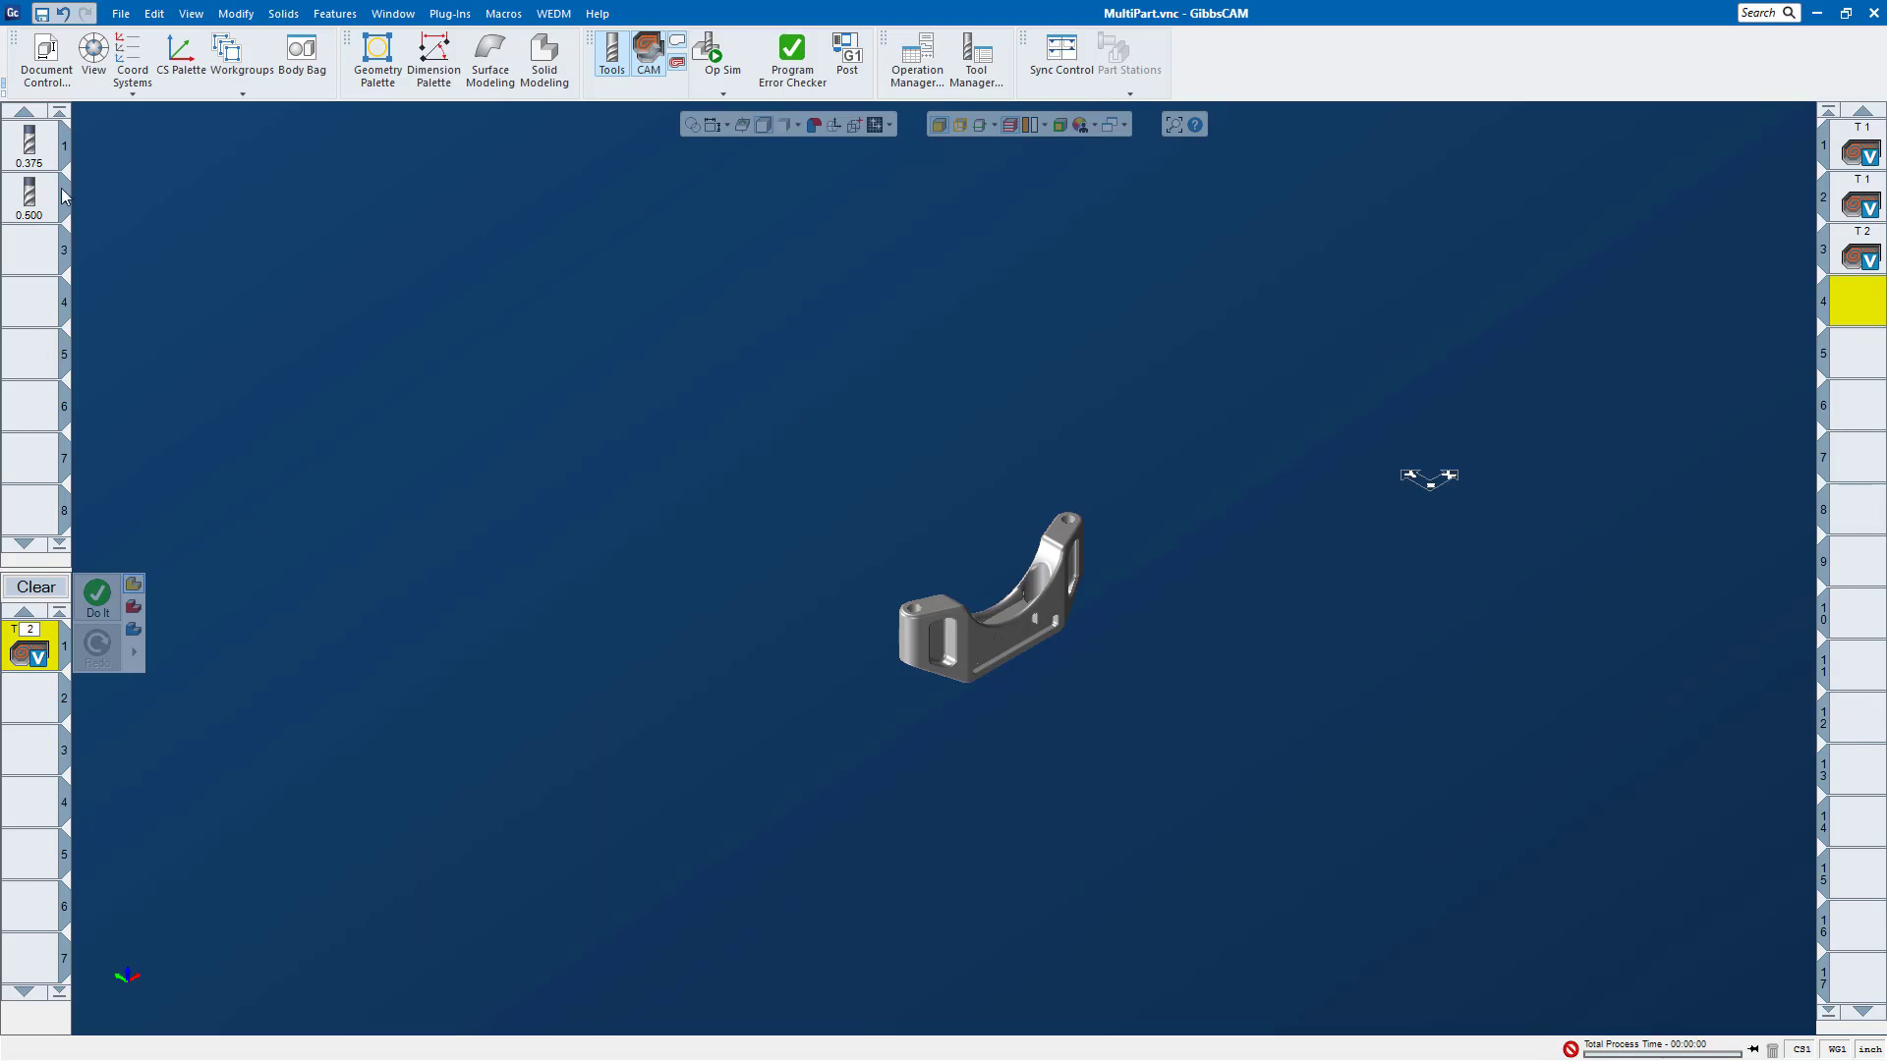
Step: Open the Multi-Part settings in the document control and try the None type before choosing Part Duplication
double_click(44, 68)
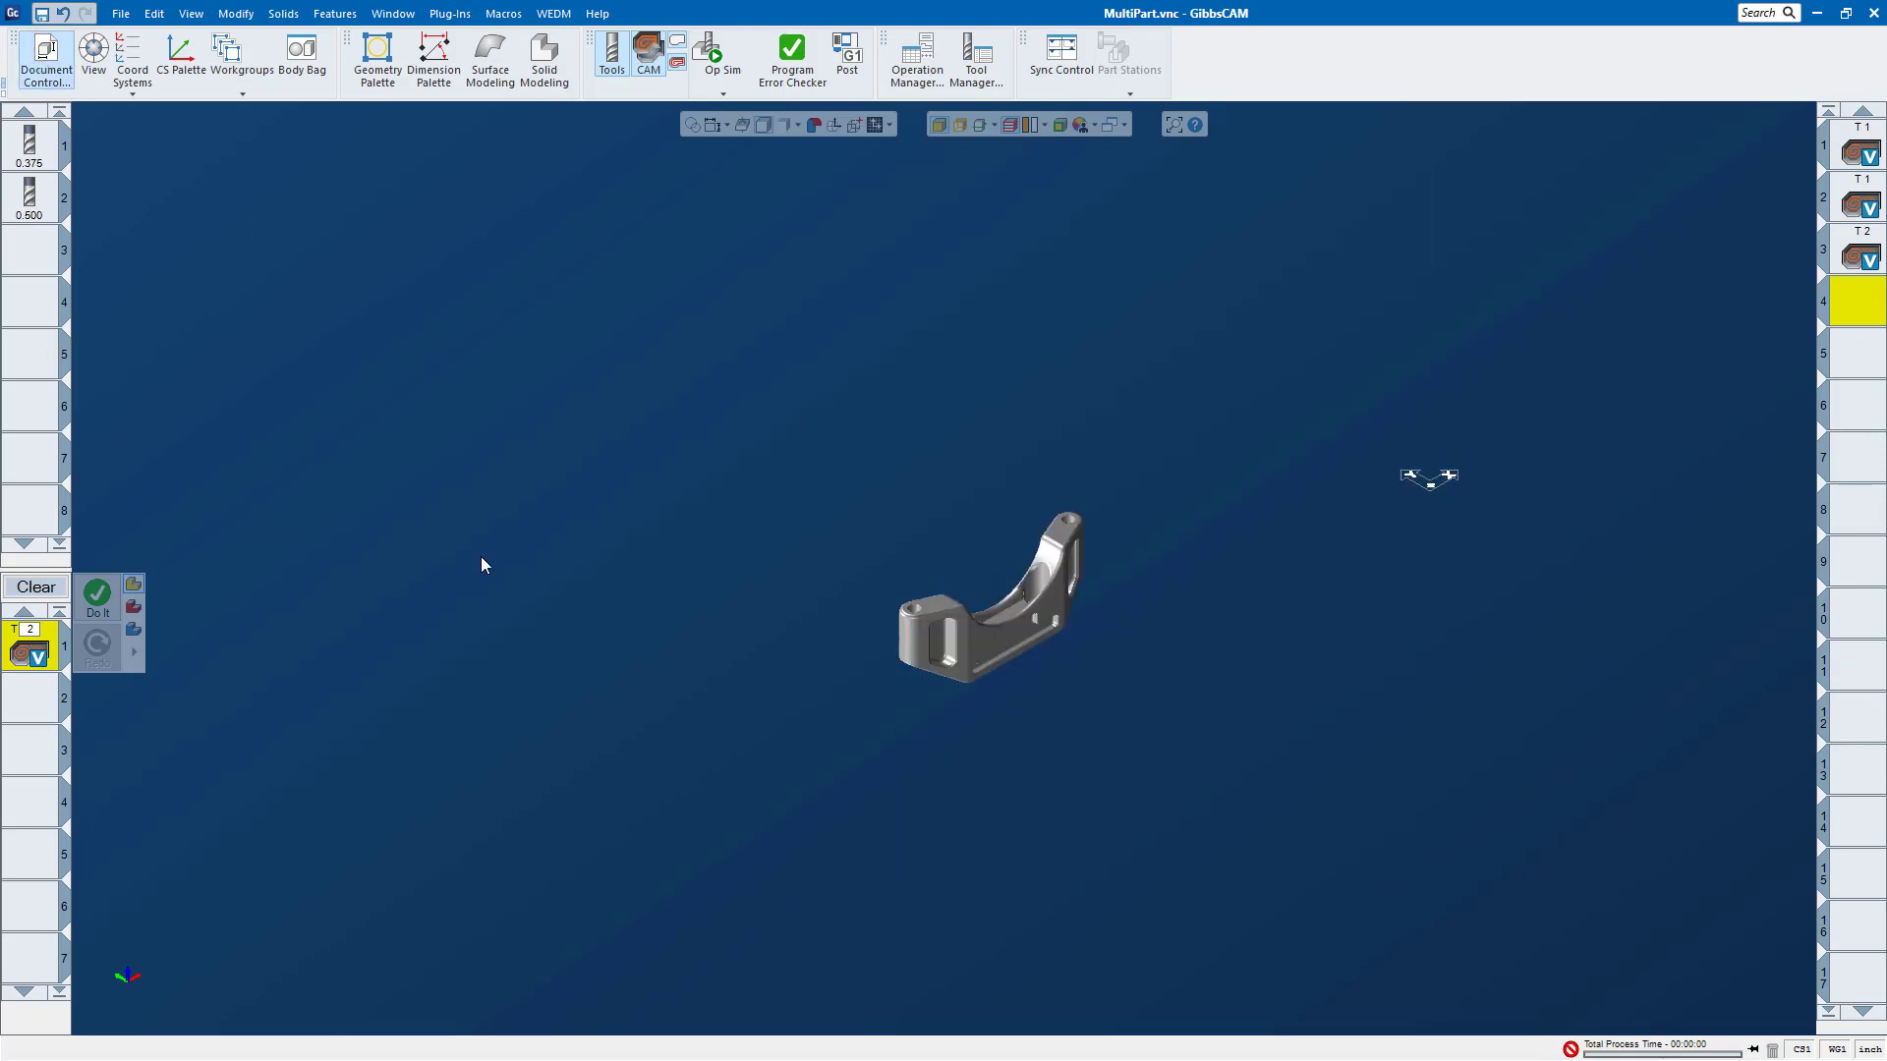
click(44, 63)
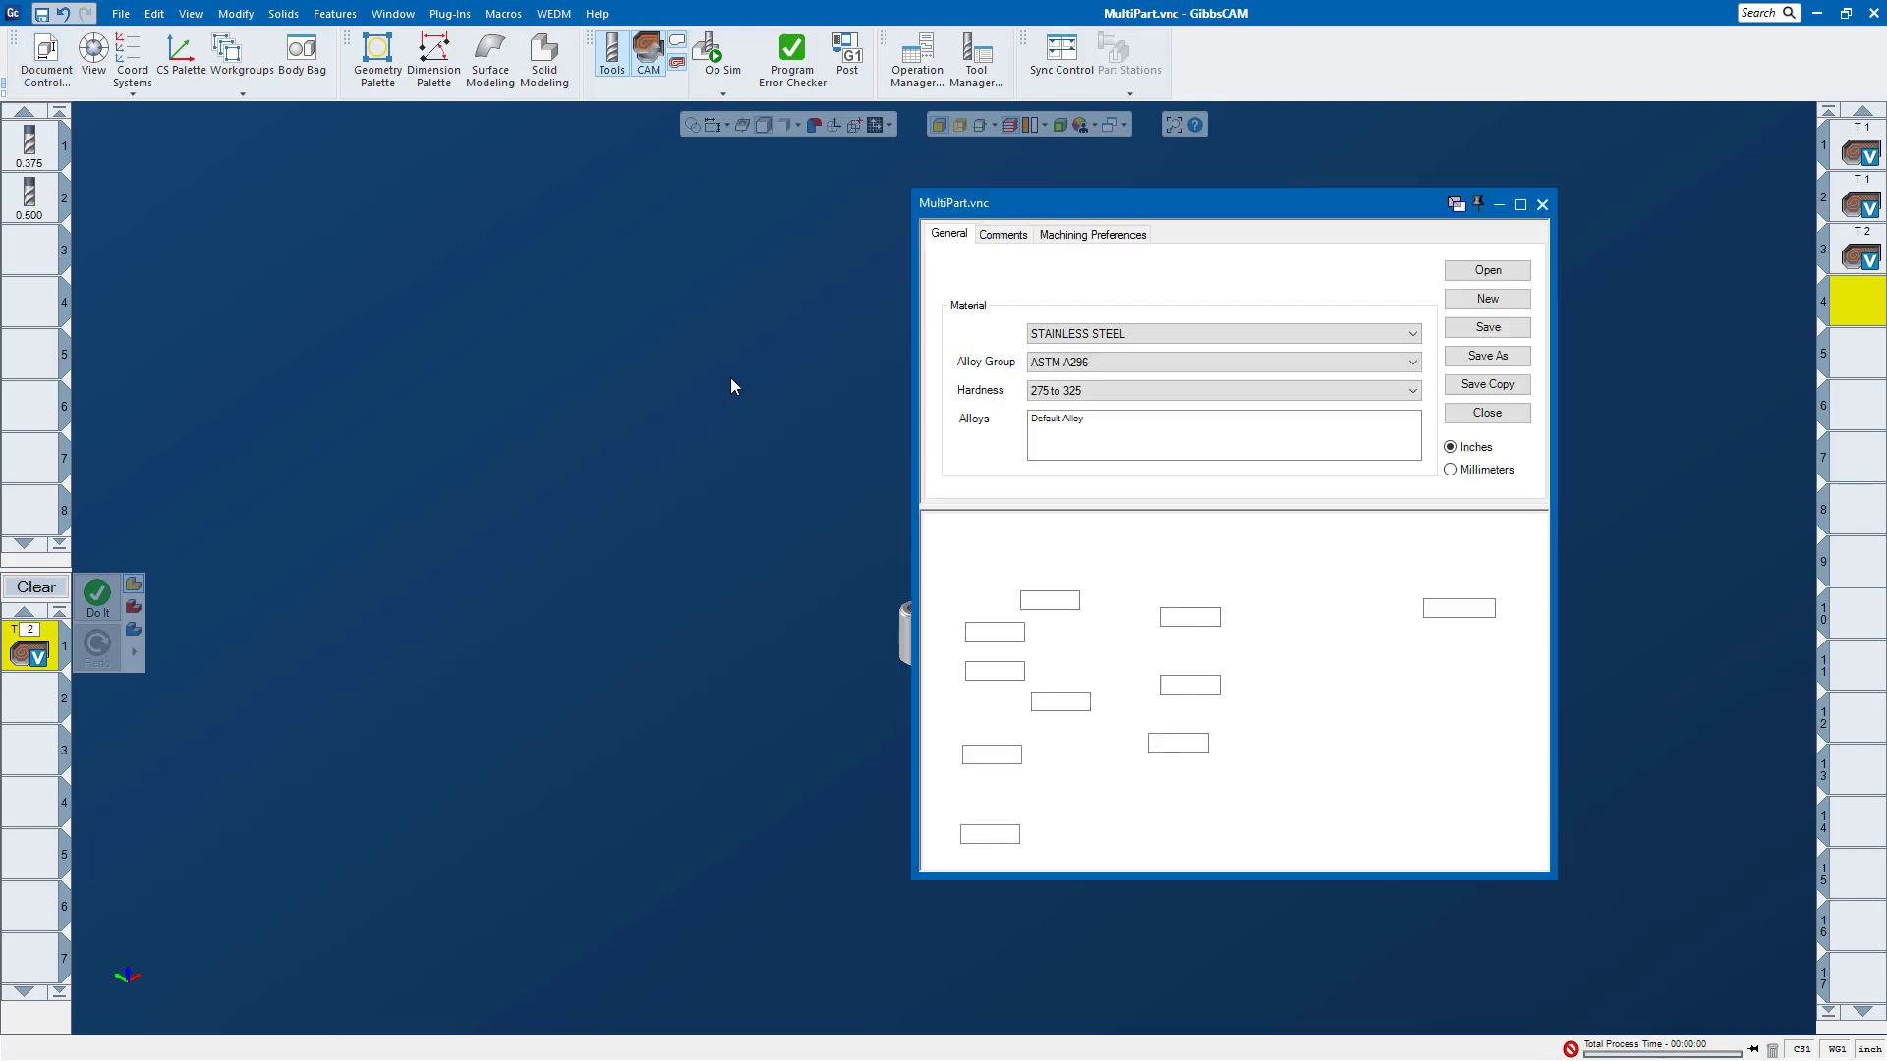
drag(1116, 200, 425, 166)
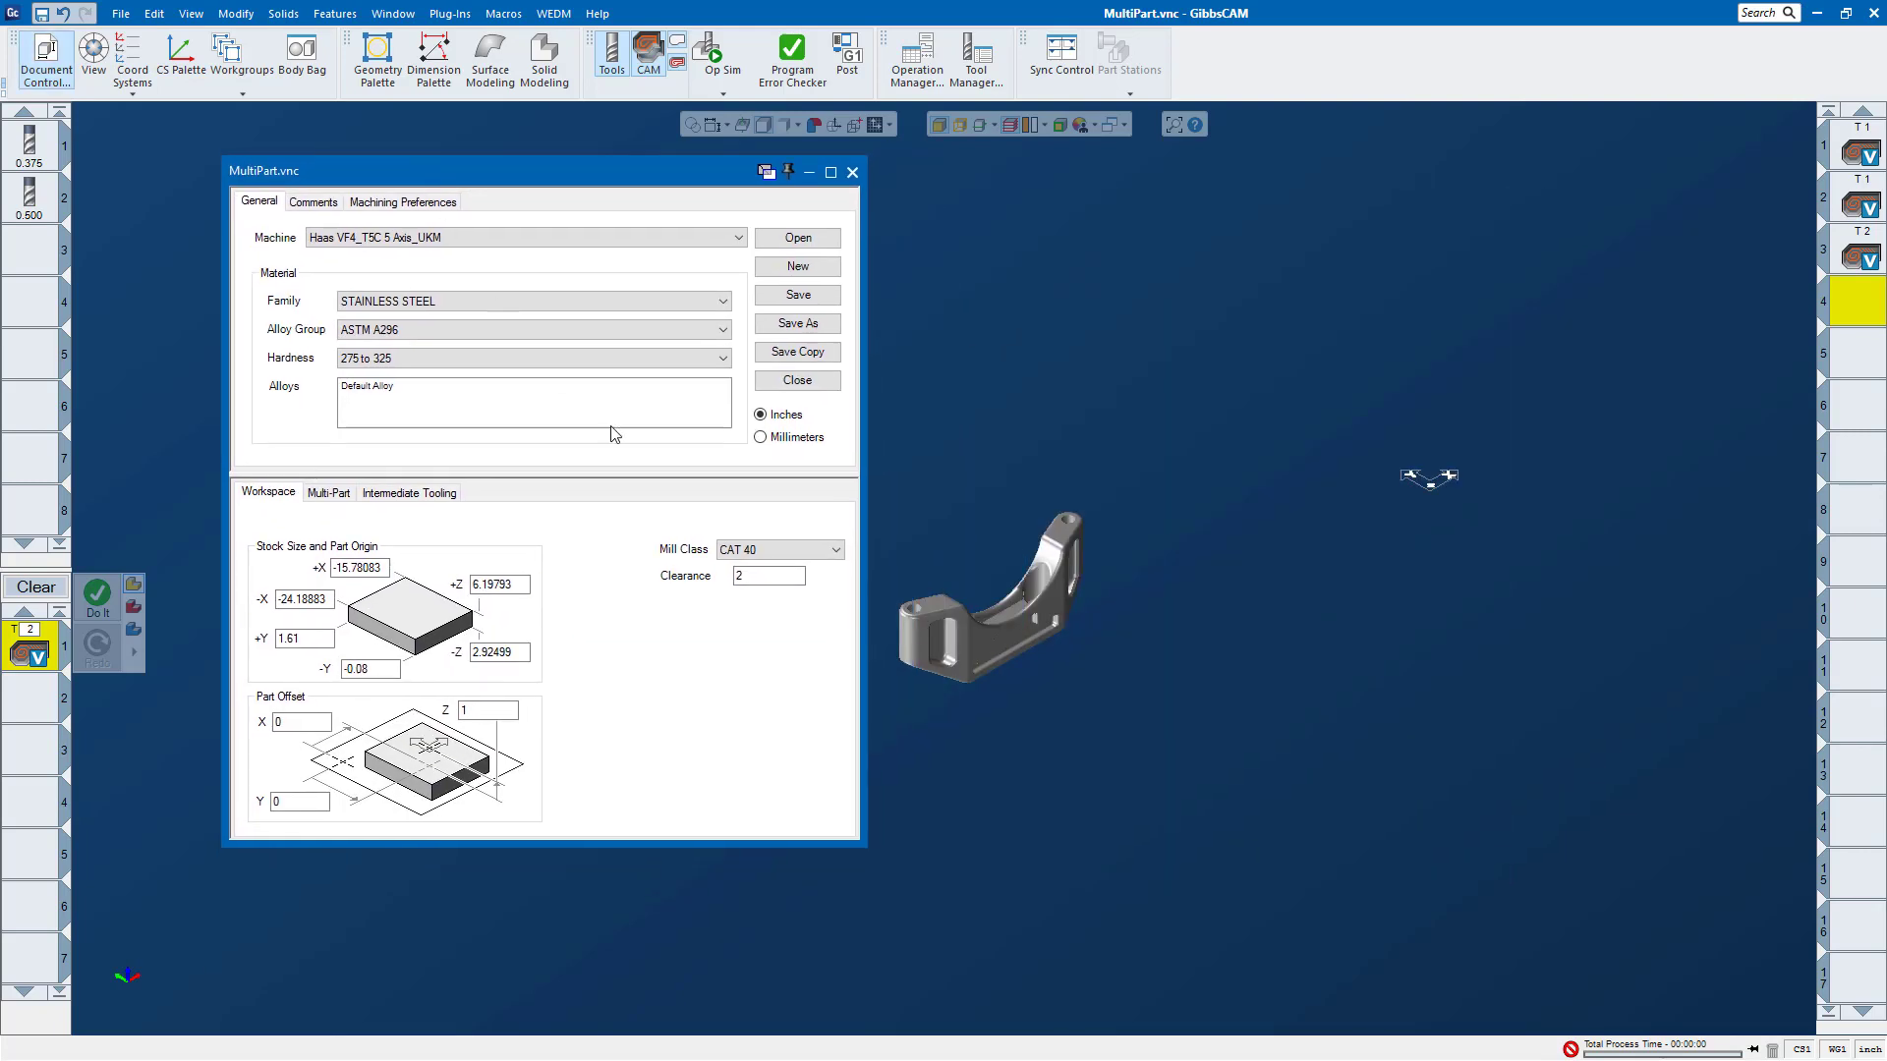
click(334, 497)
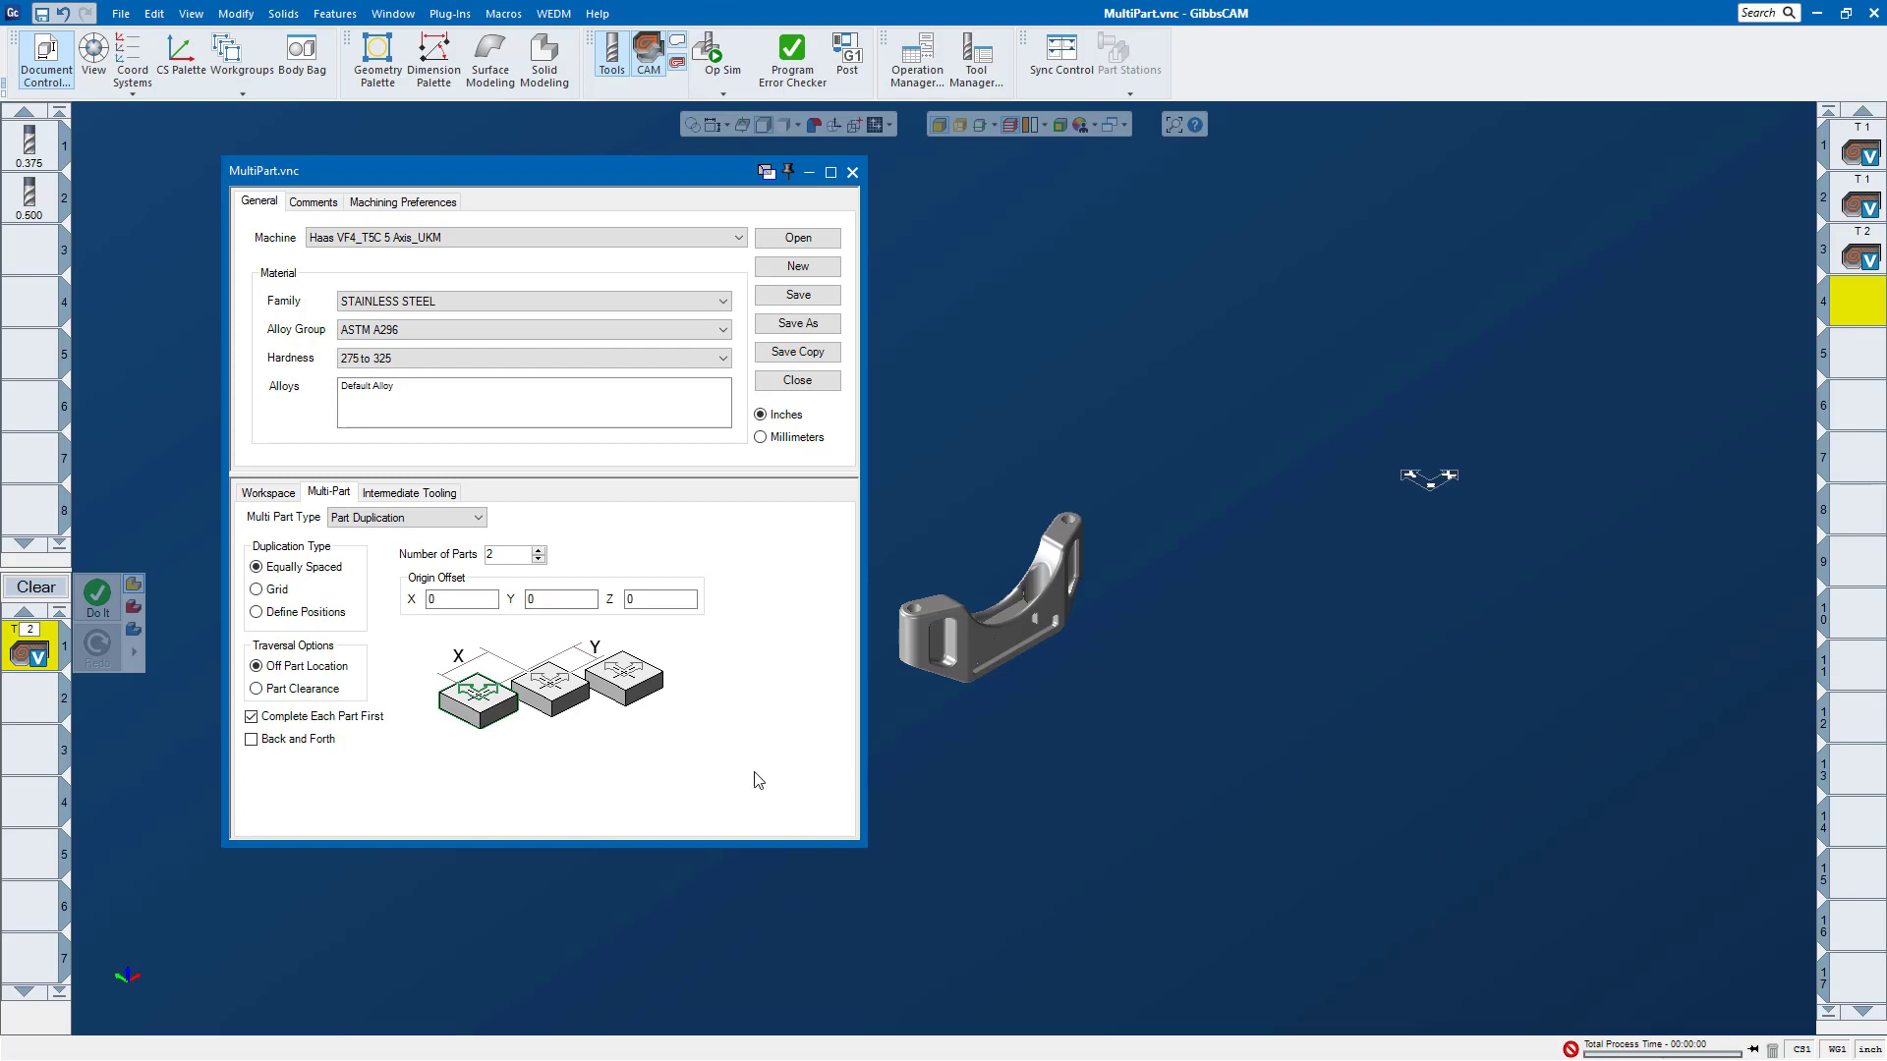
click(432, 521)
click(423, 533)
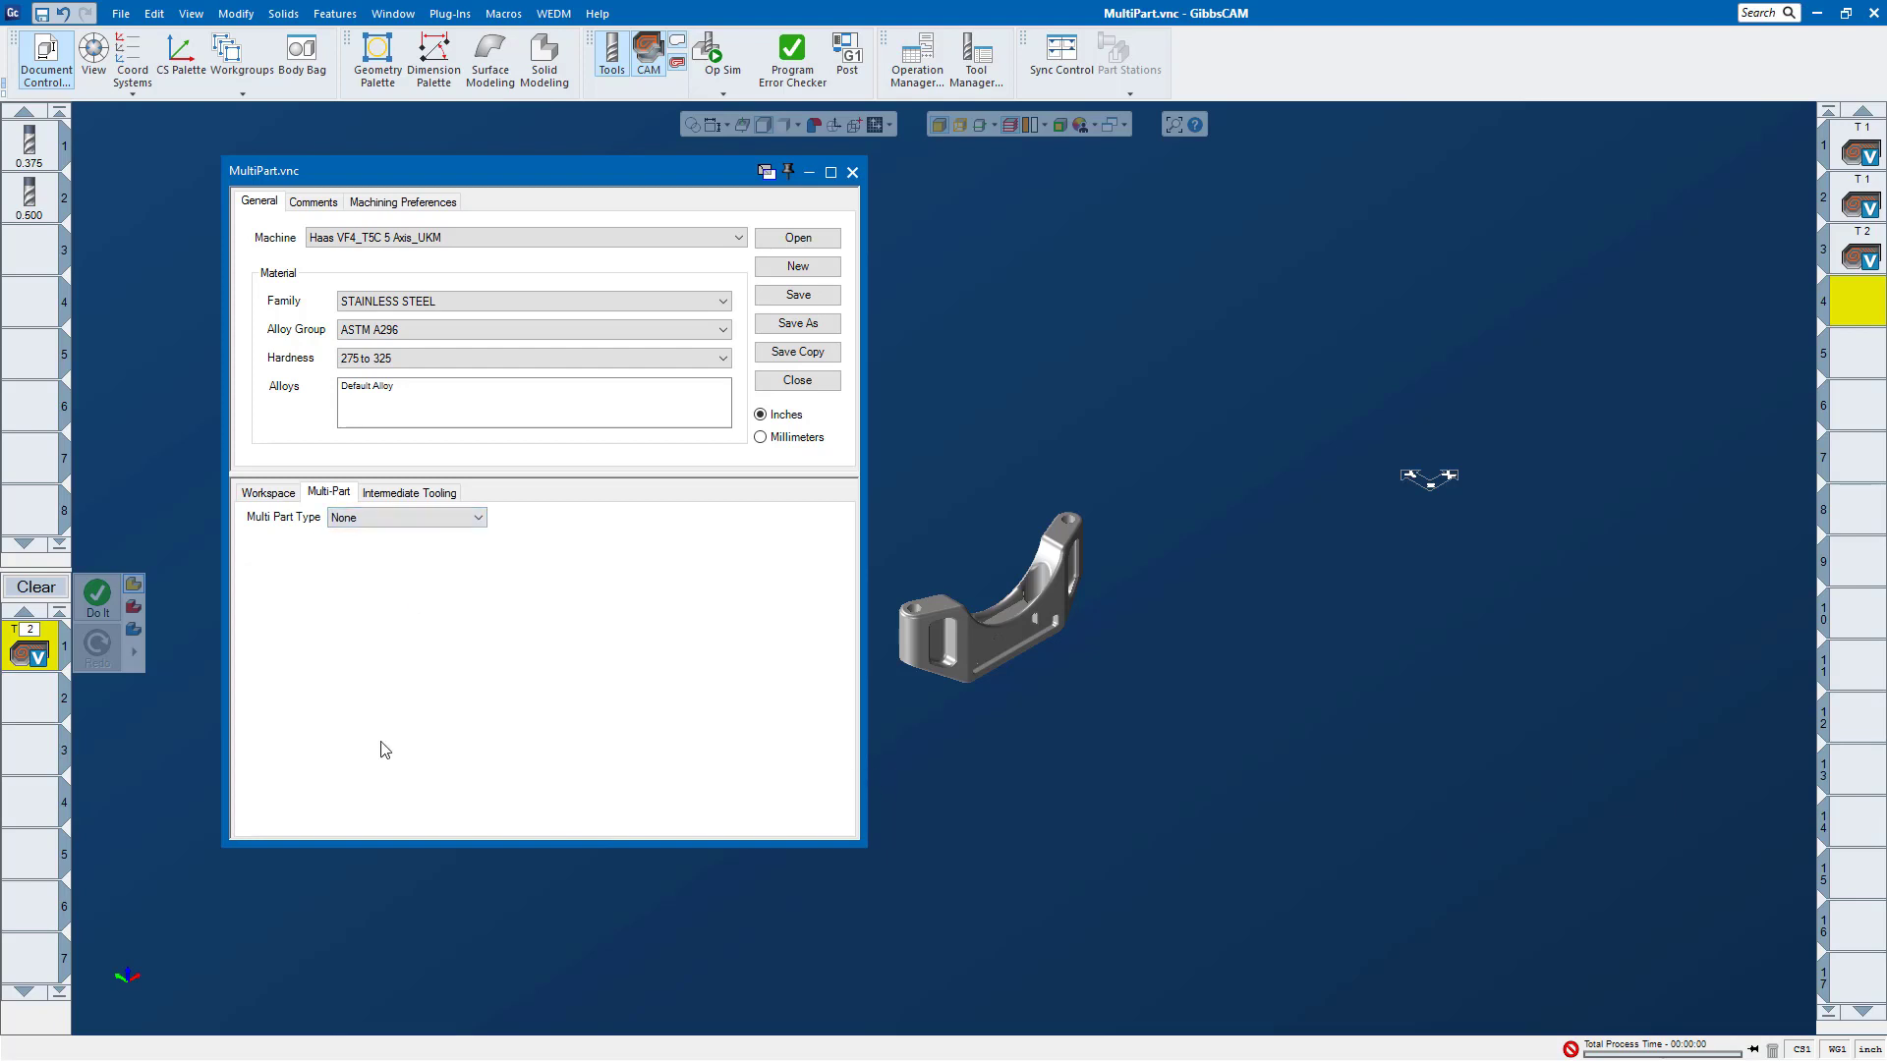
click(379, 518)
click(376, 547)
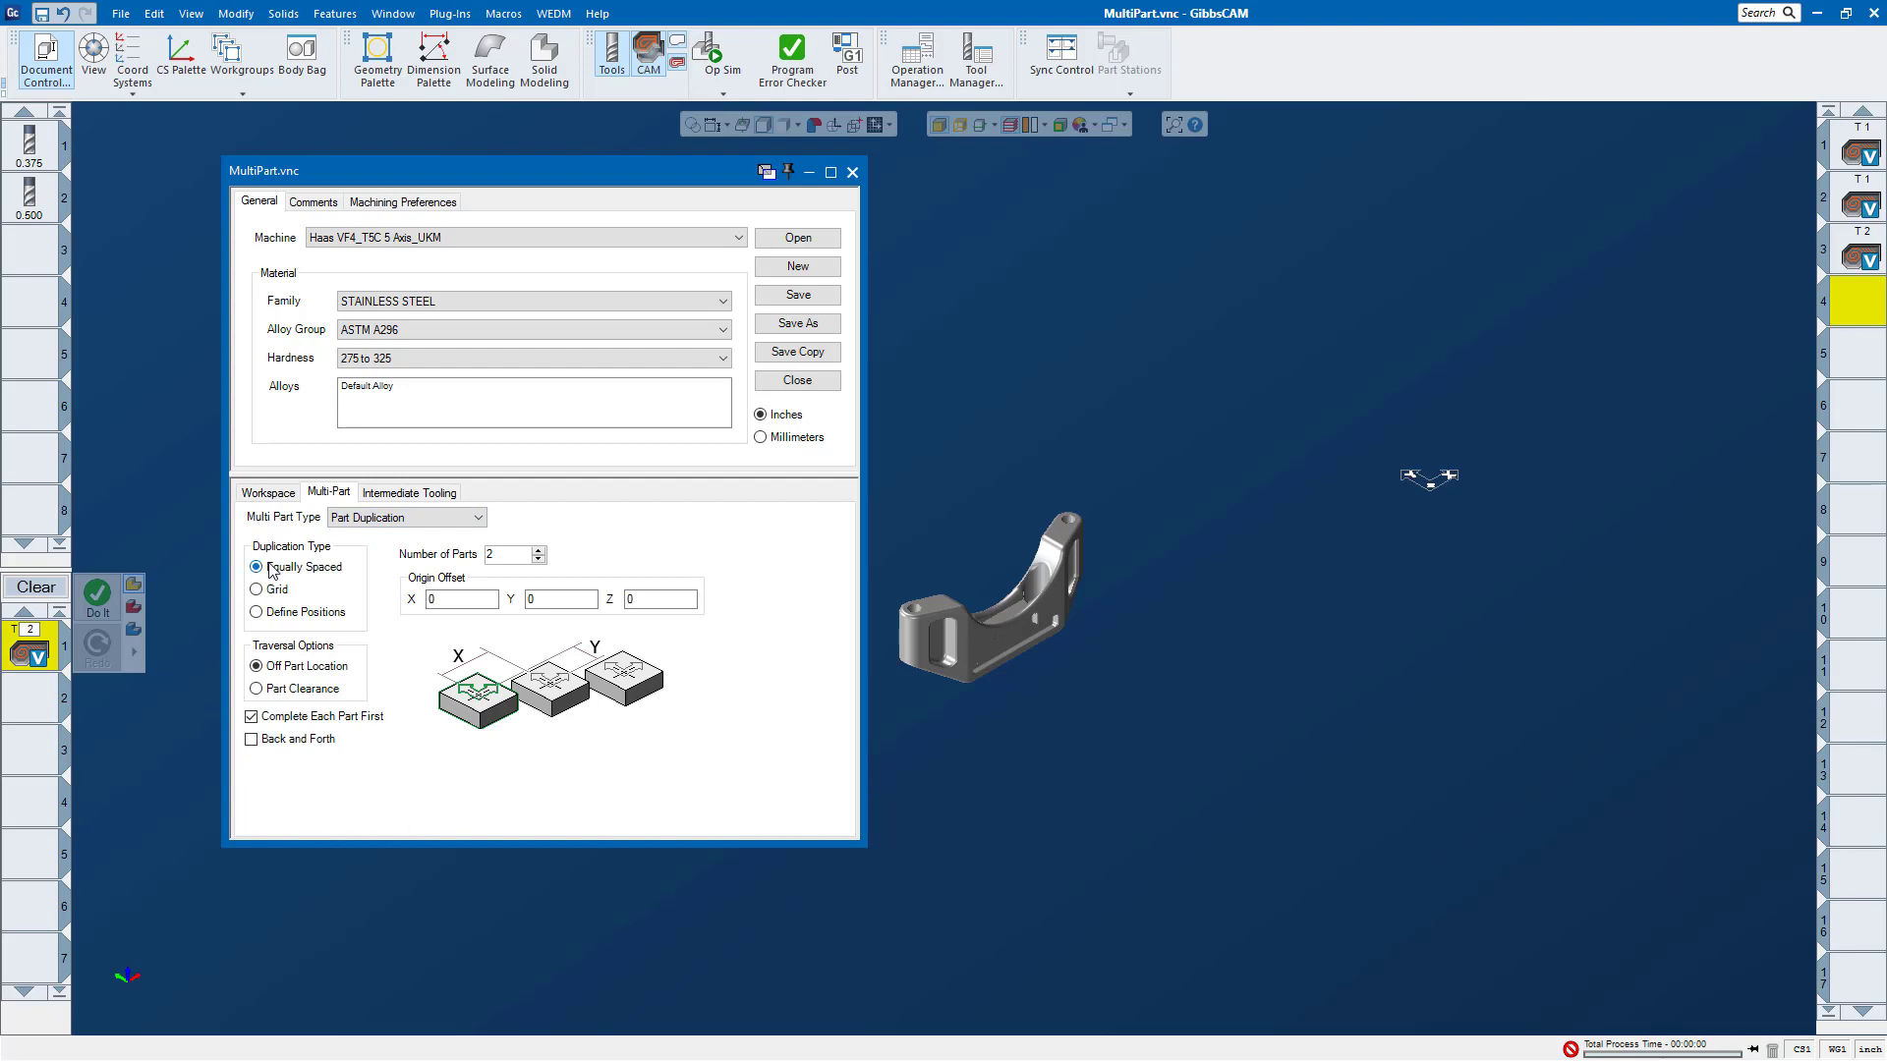
Step: Set the equally spaced duplication to 4 parts with an X origin offset of 10, and close the document settings
click(451, 598)
click(539, 552)
click(539, 551)
click(538, 559)
click(853, 173)
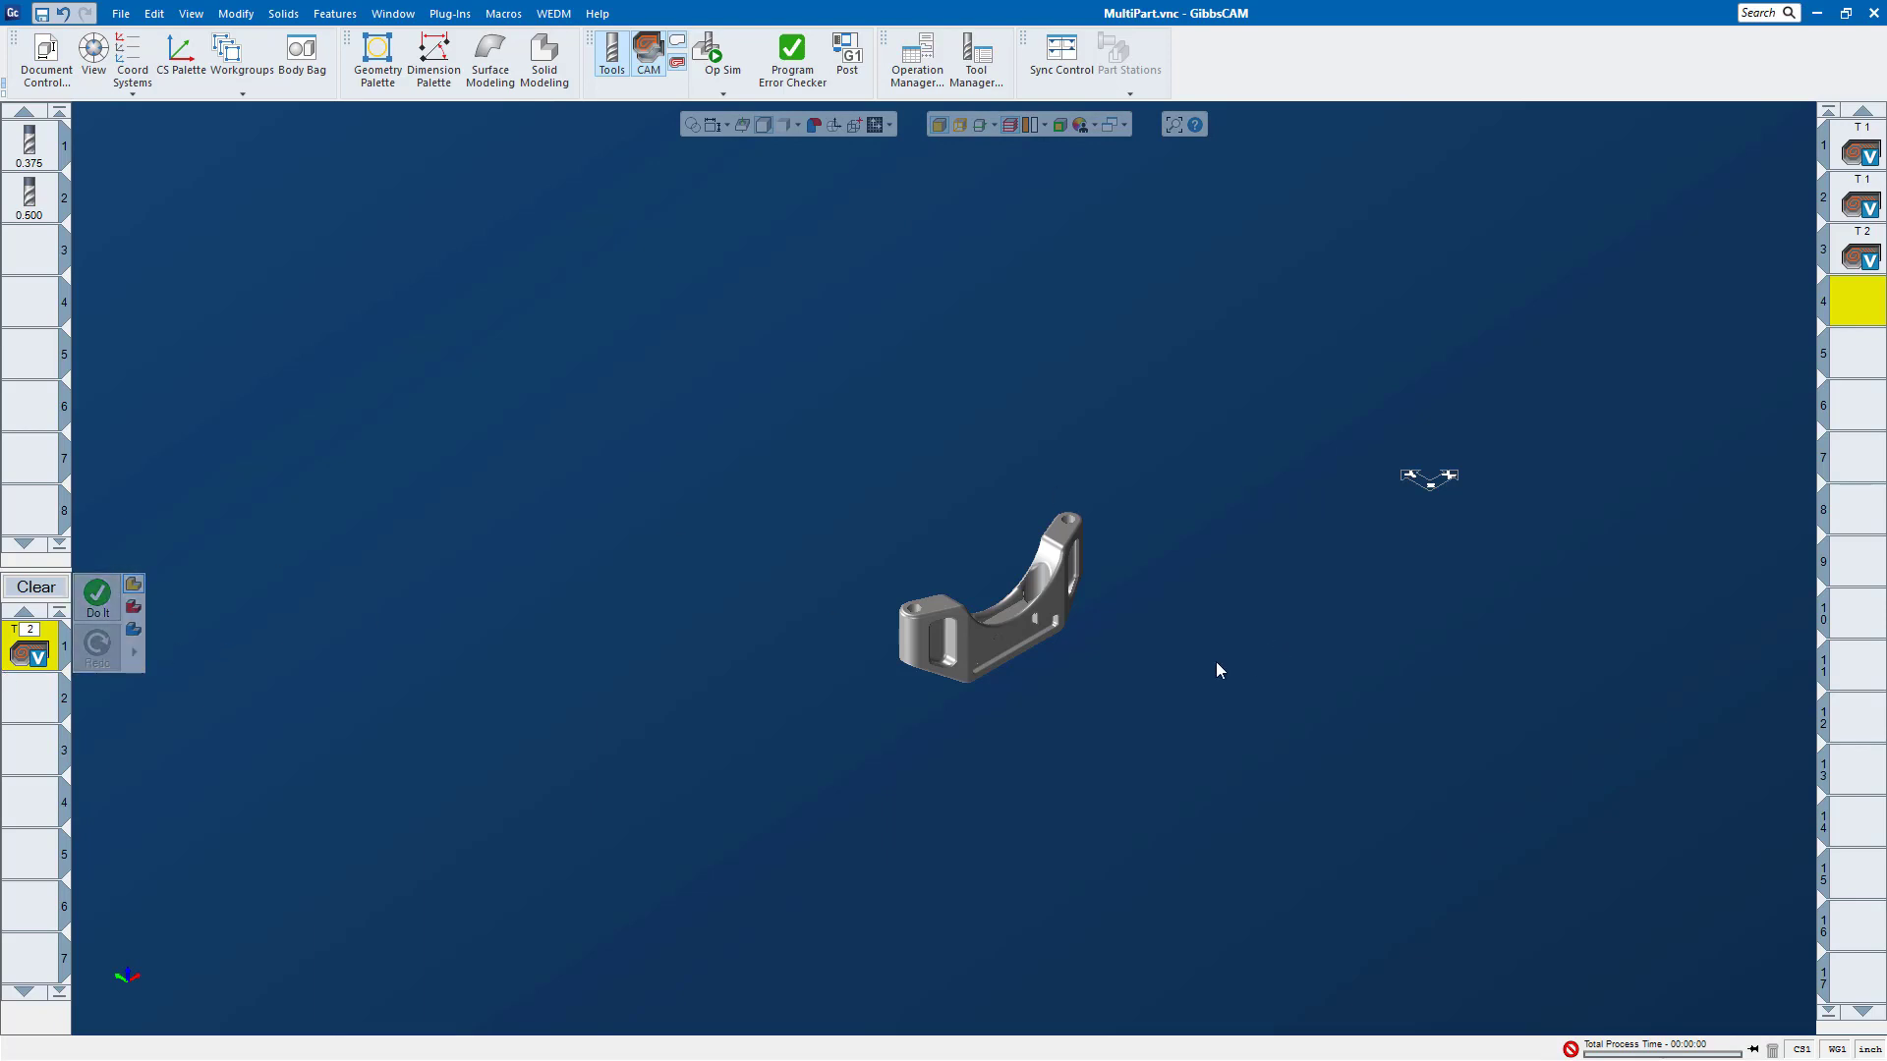
Step: Run the operation simulation on the row of duplicated parts with all of them fitted in view, and close it
click(721, 63)
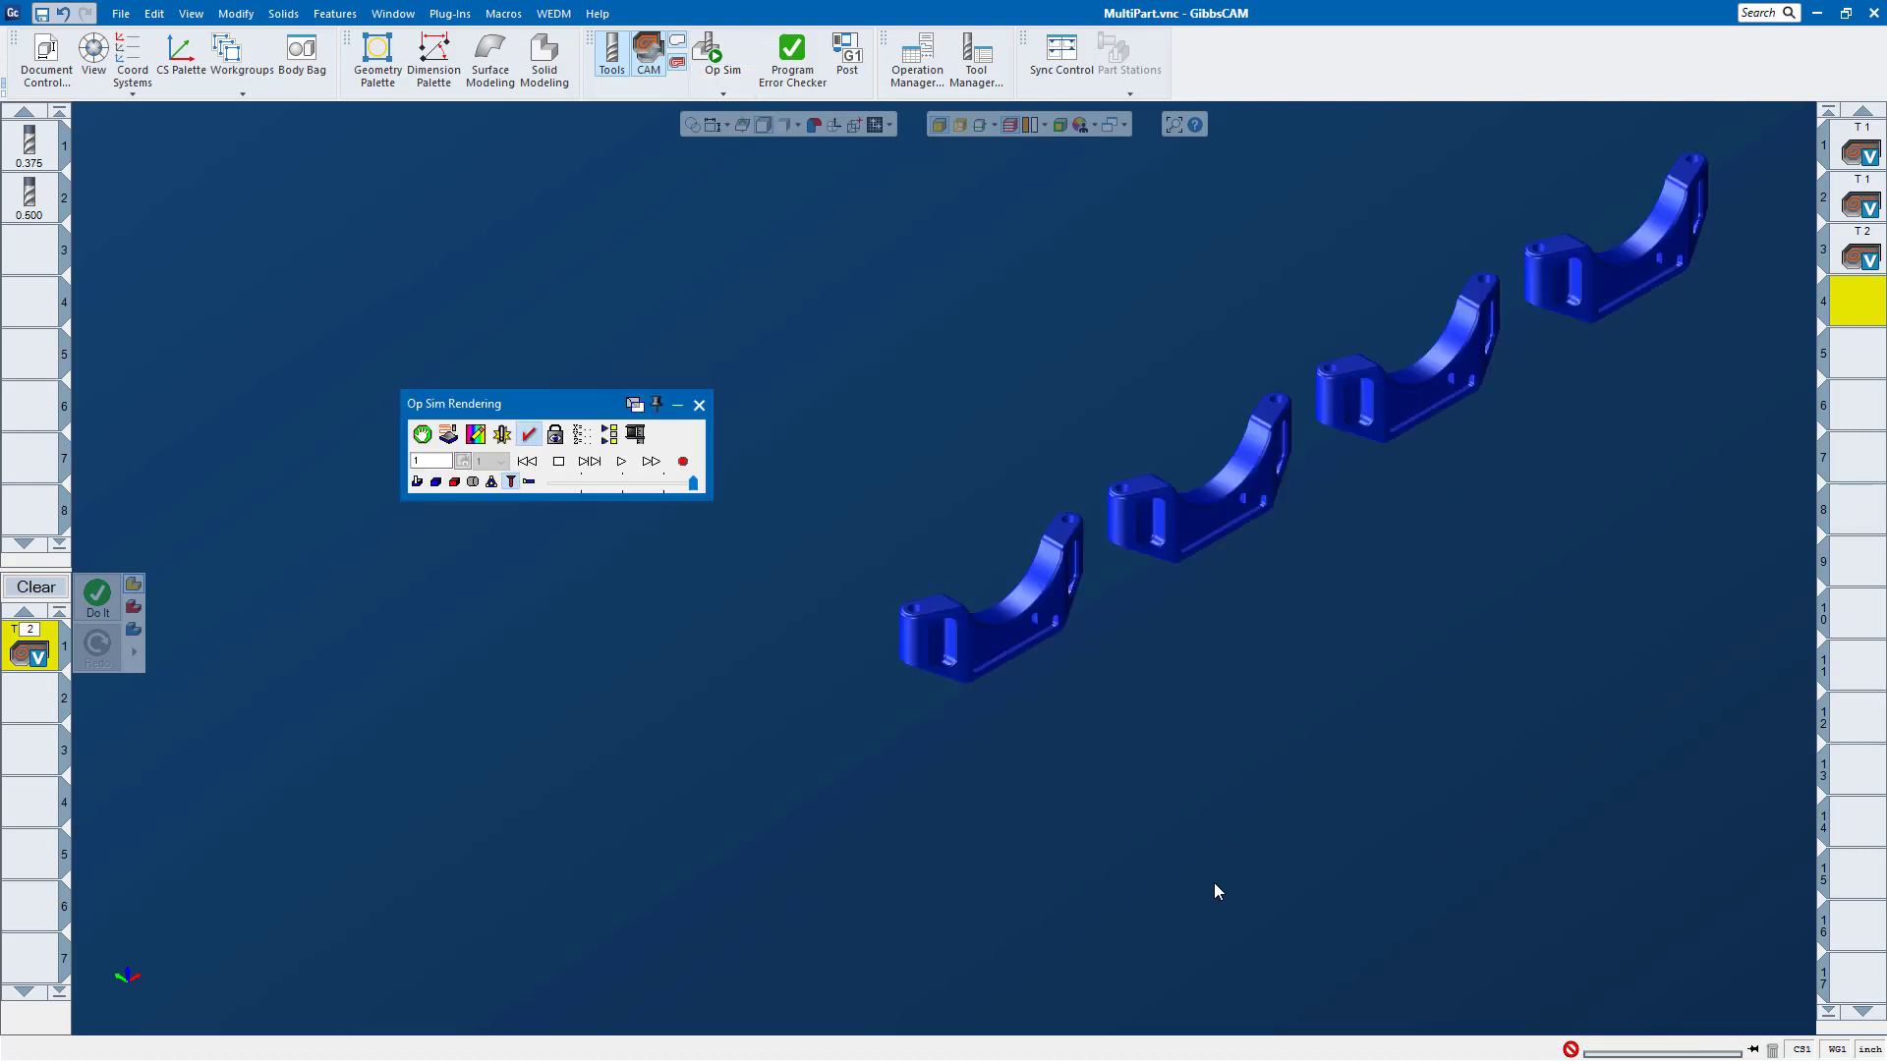
mouse_move(104, 987)
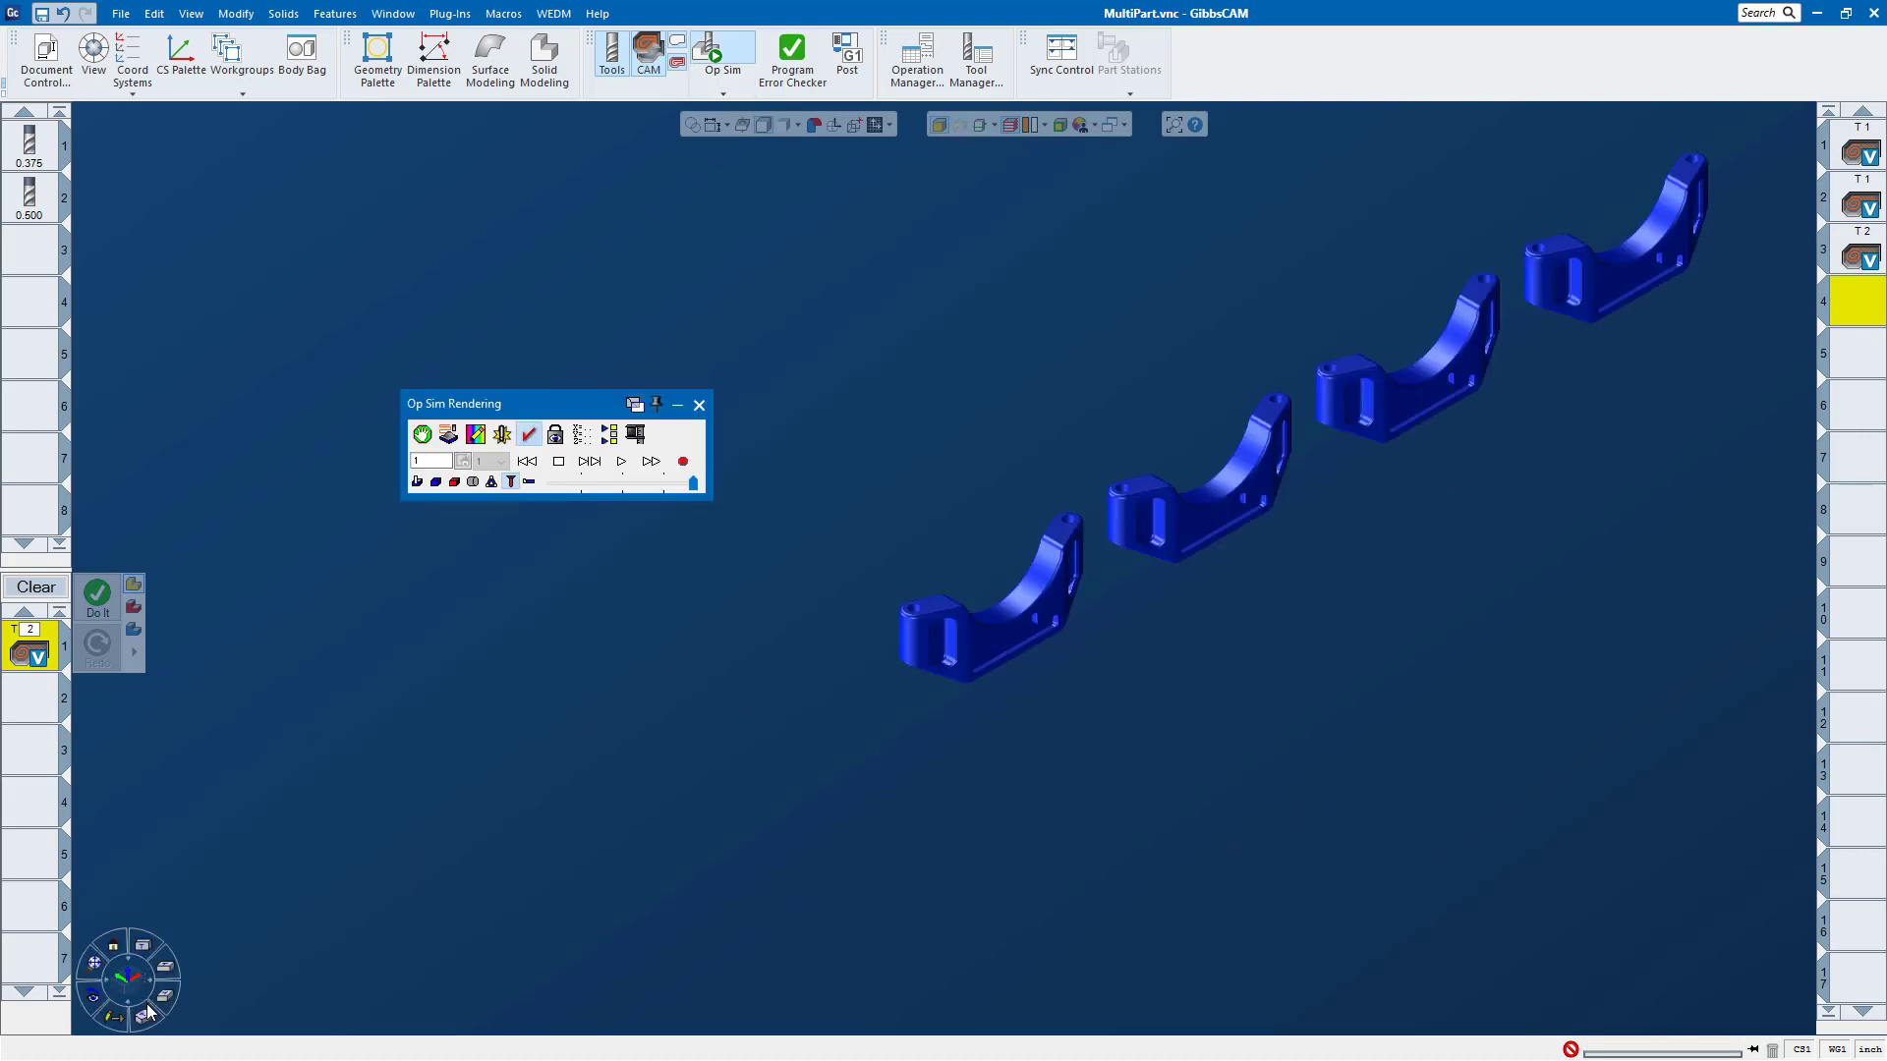
click(91, 973)
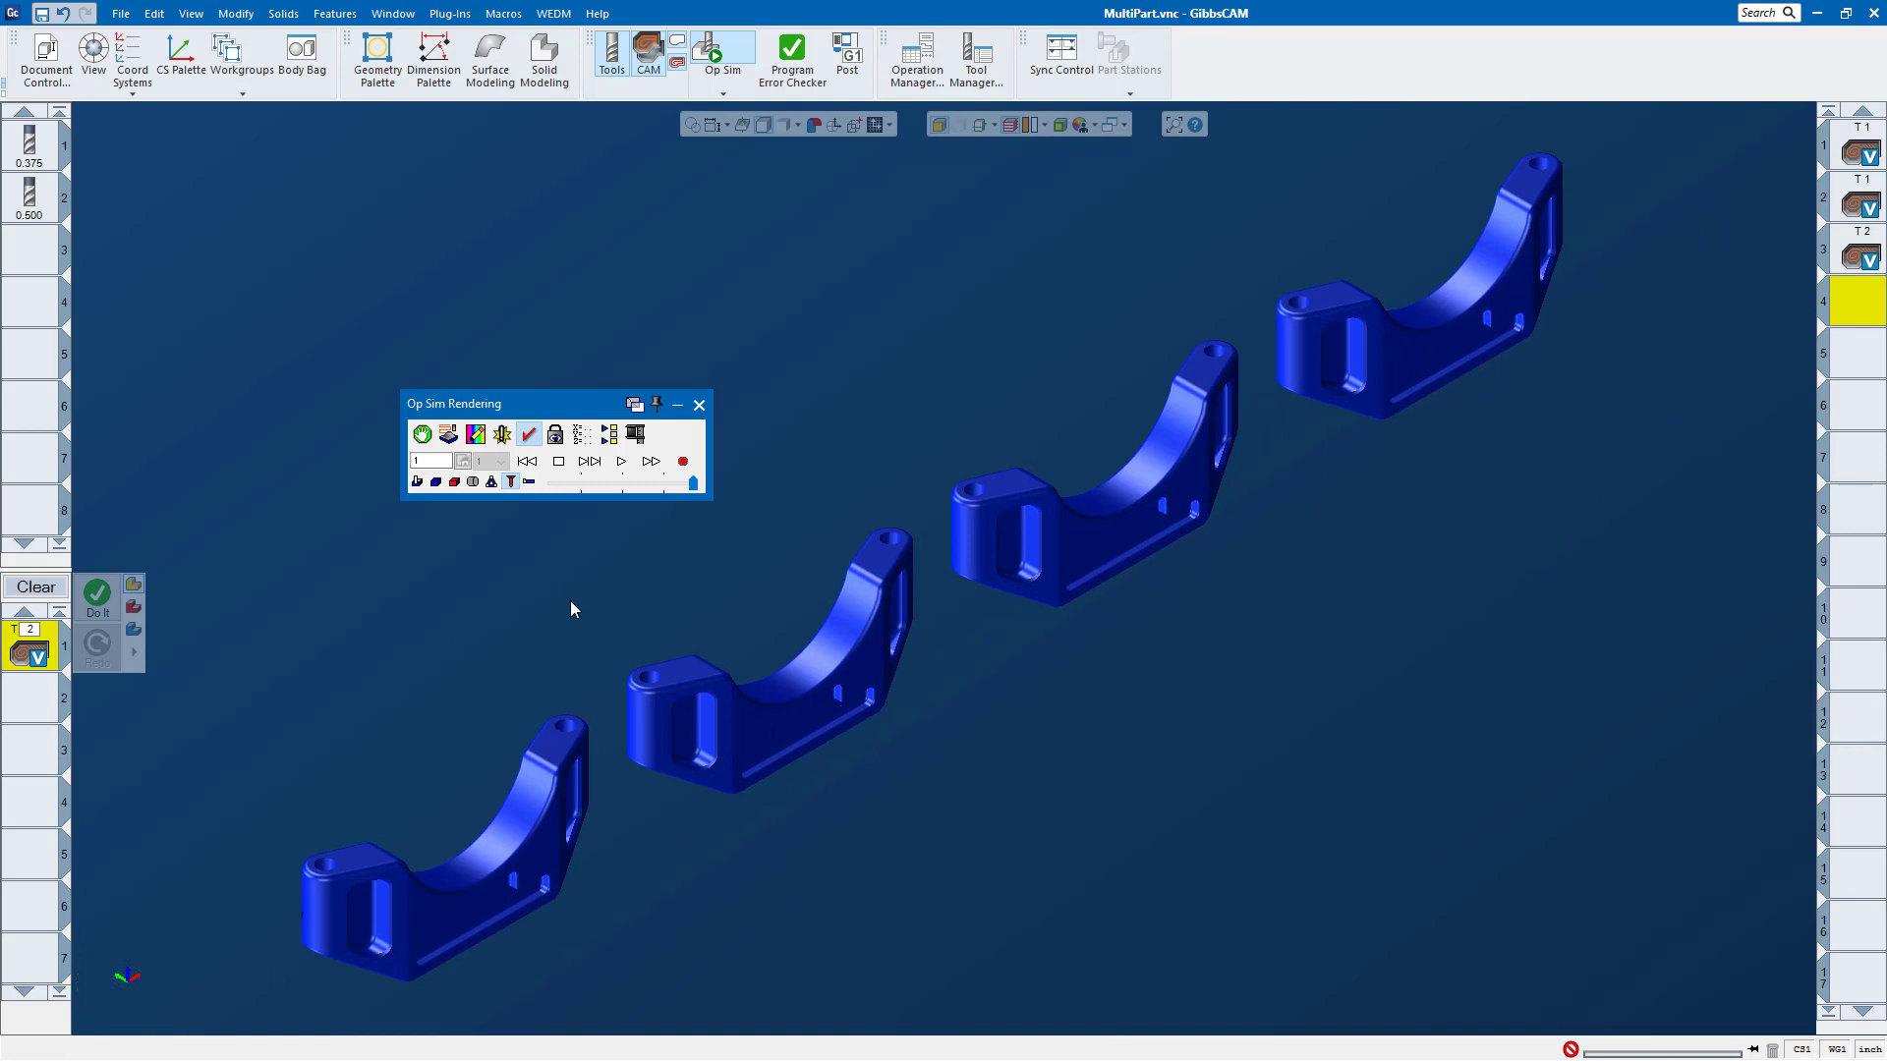
click(621, 460)
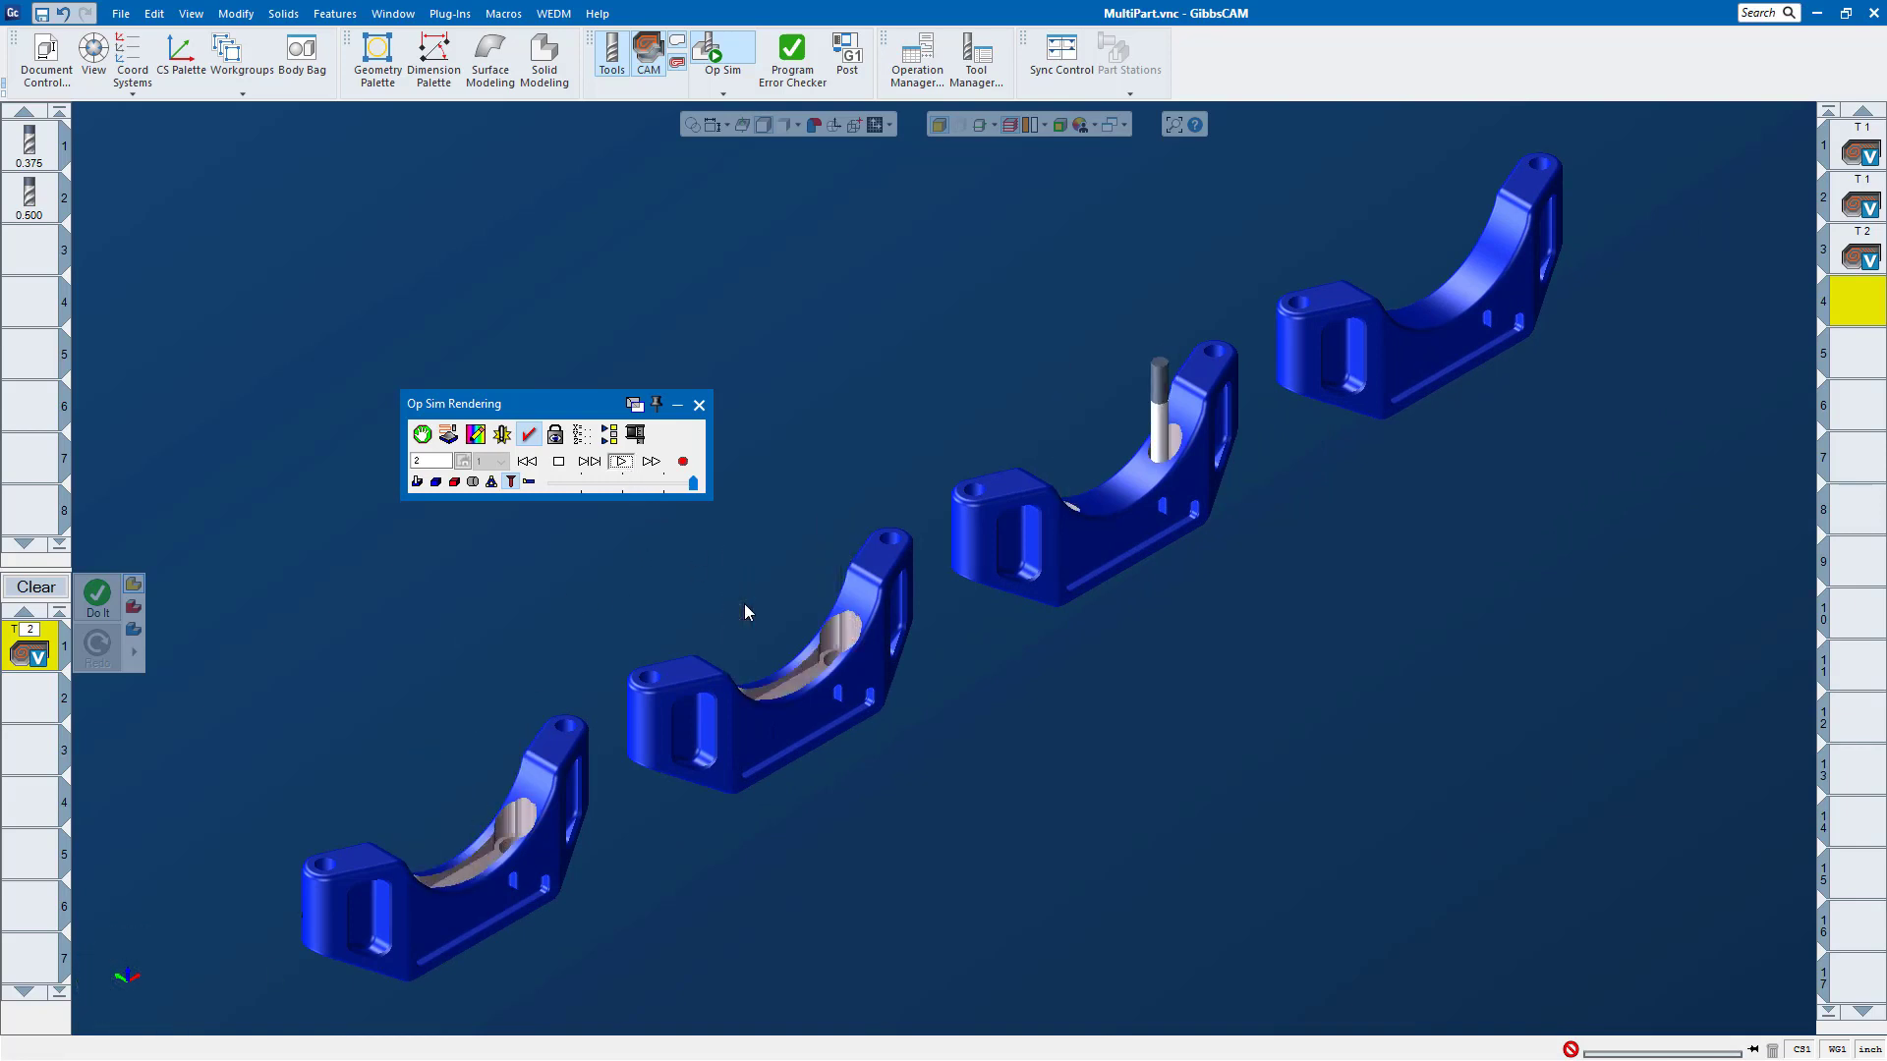
click(700, 405)
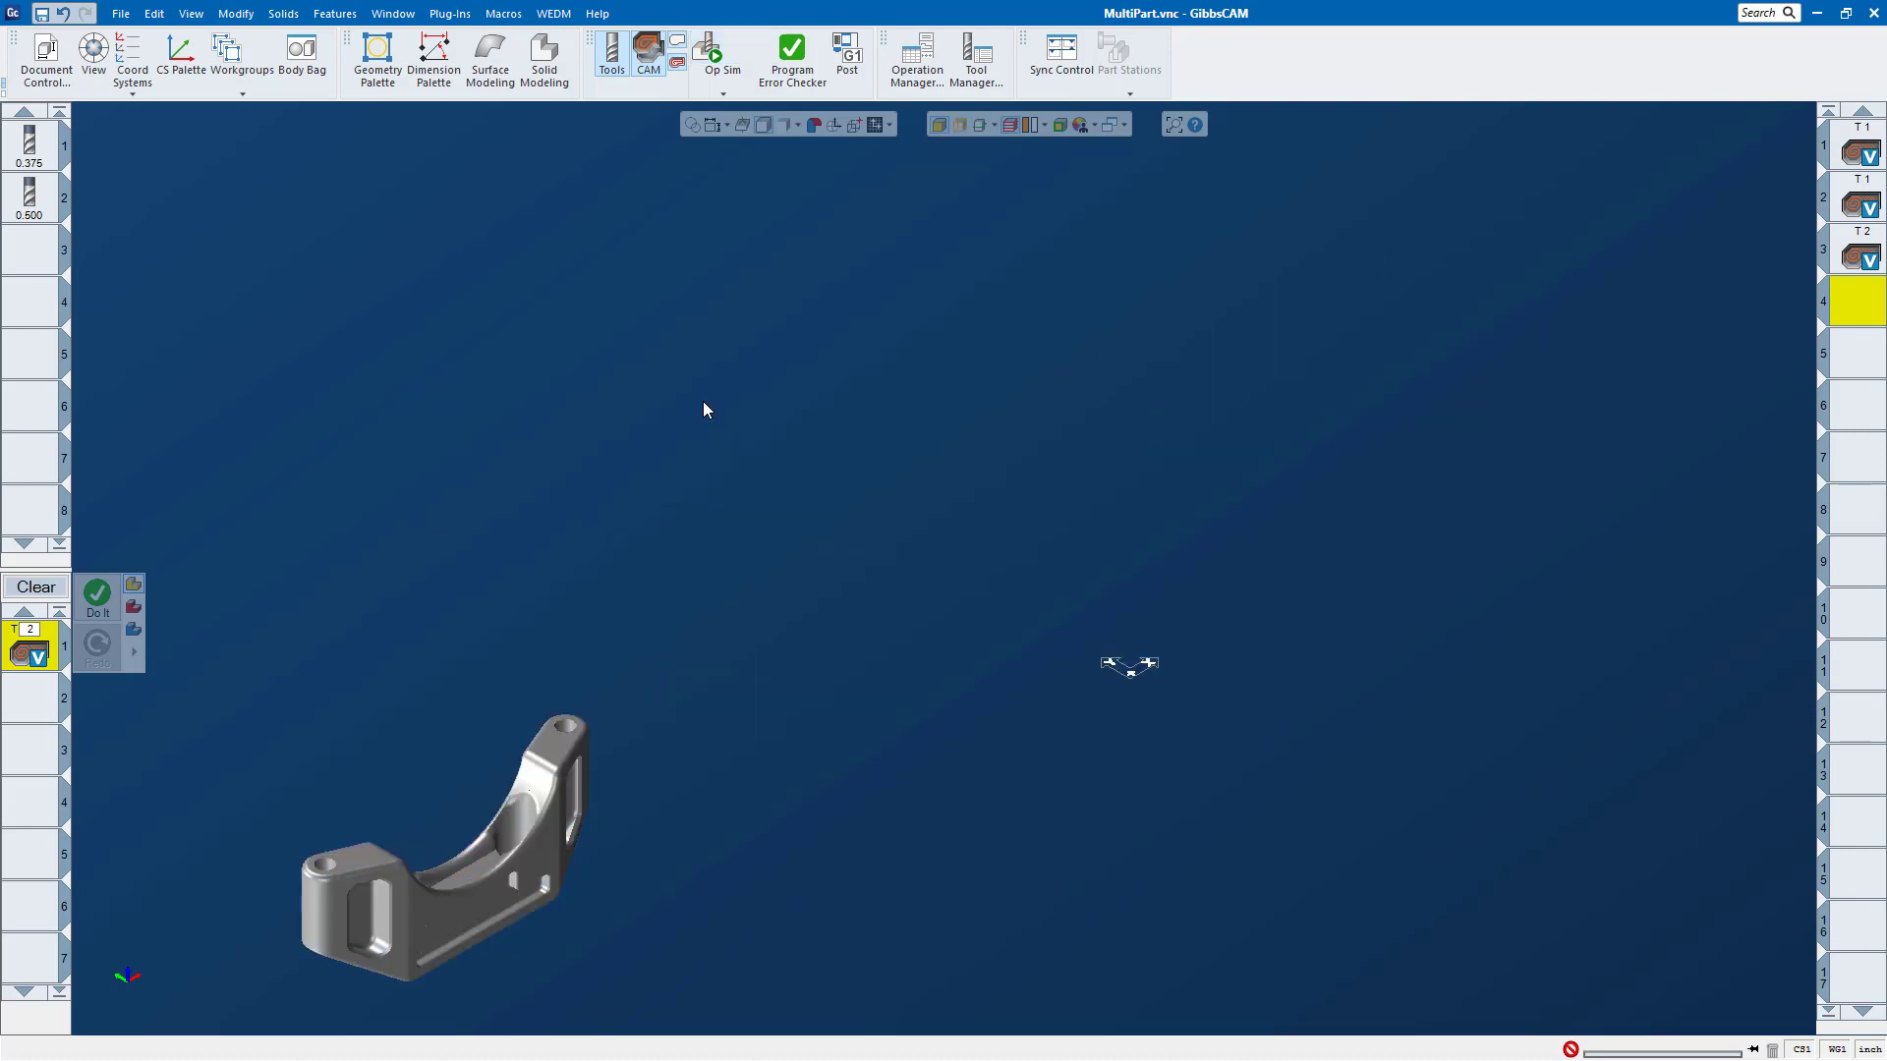
Step: Change the duplication type to a 4 by 2 Grid with a Y offset of 5 and the order X First
click(46, 59)
click(47, 59)
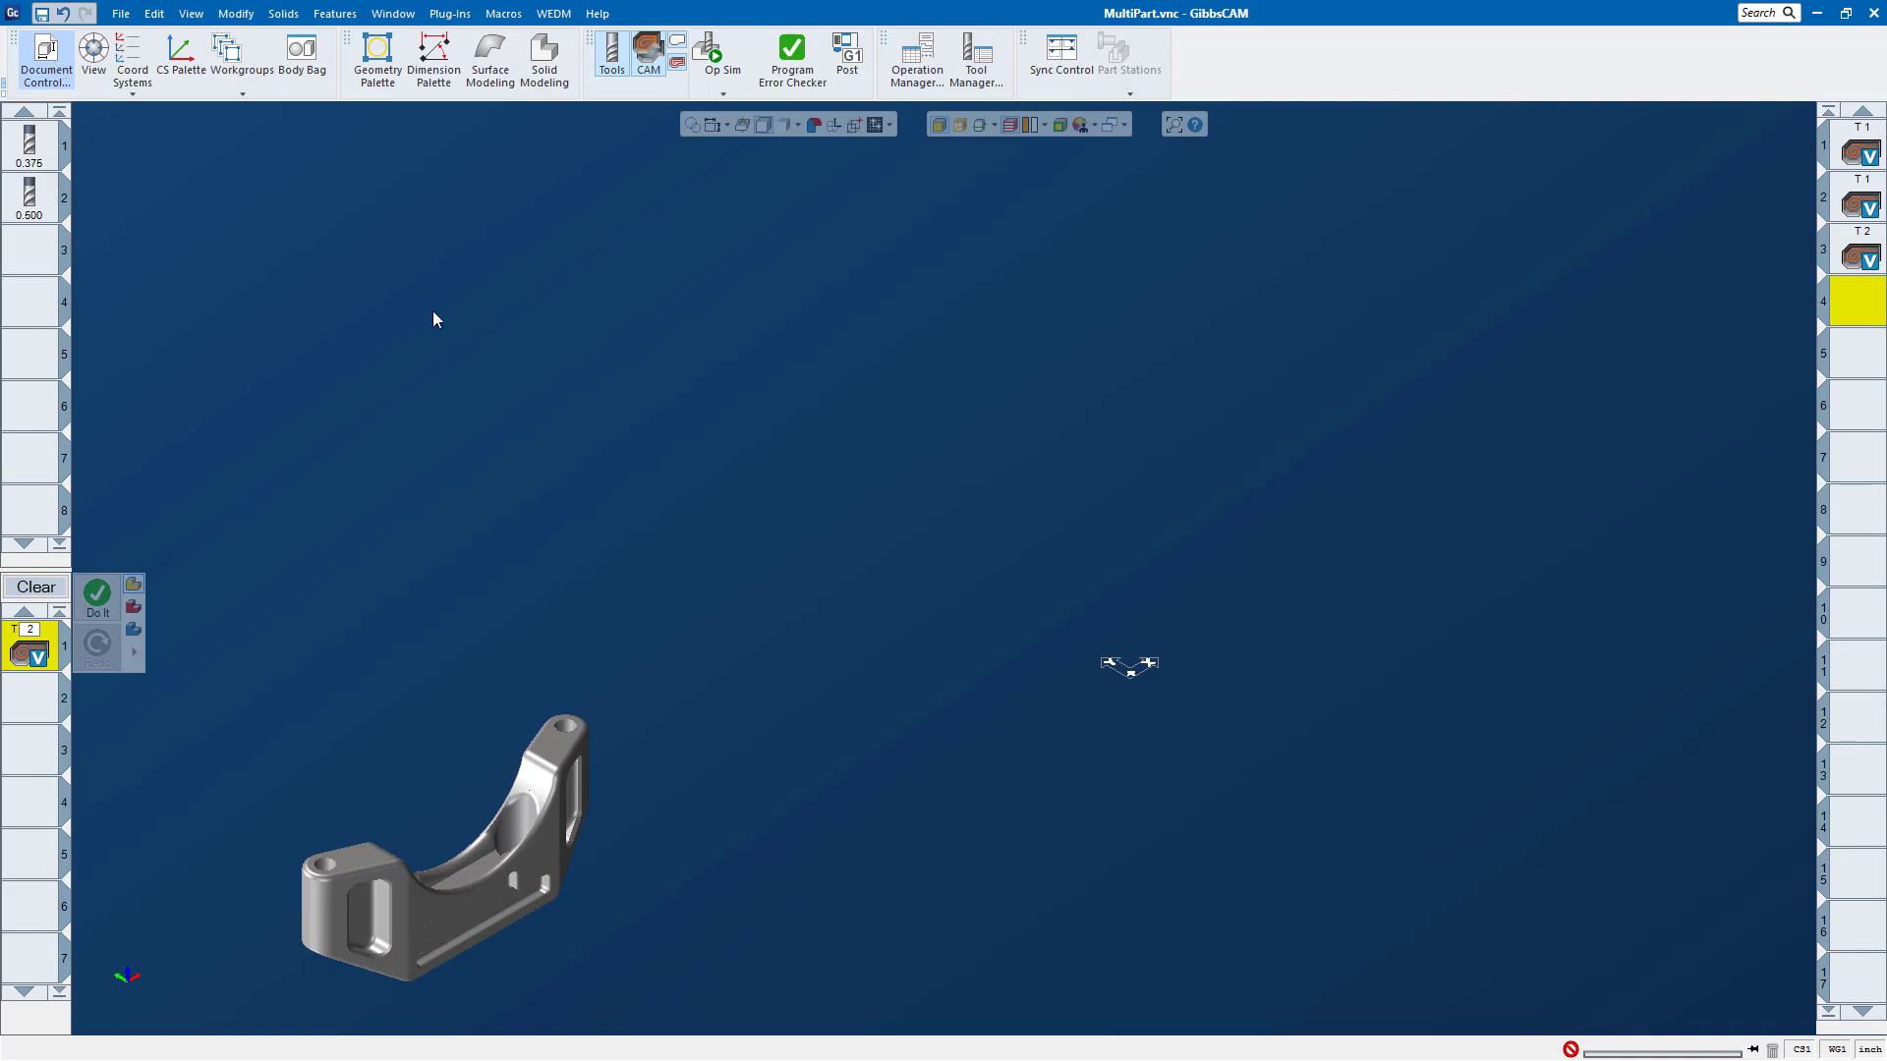
click(329, 495)
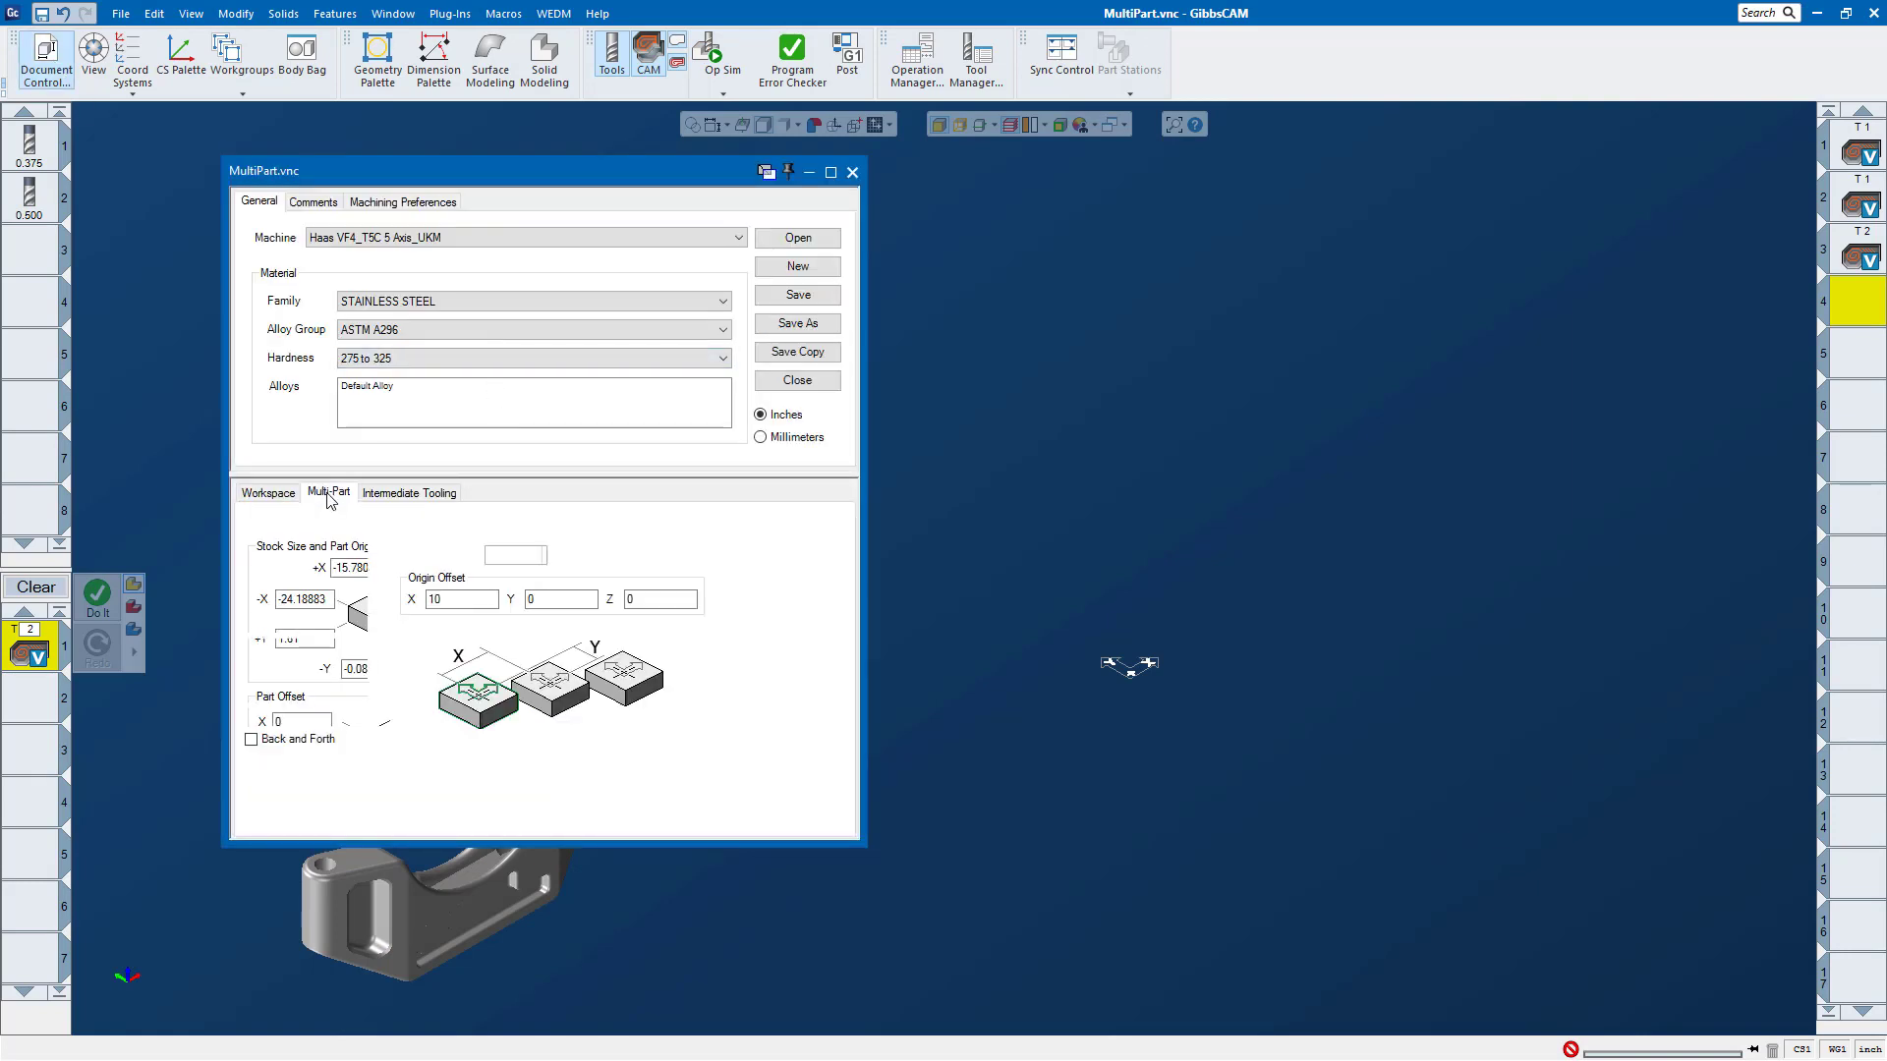
click(257, 588)
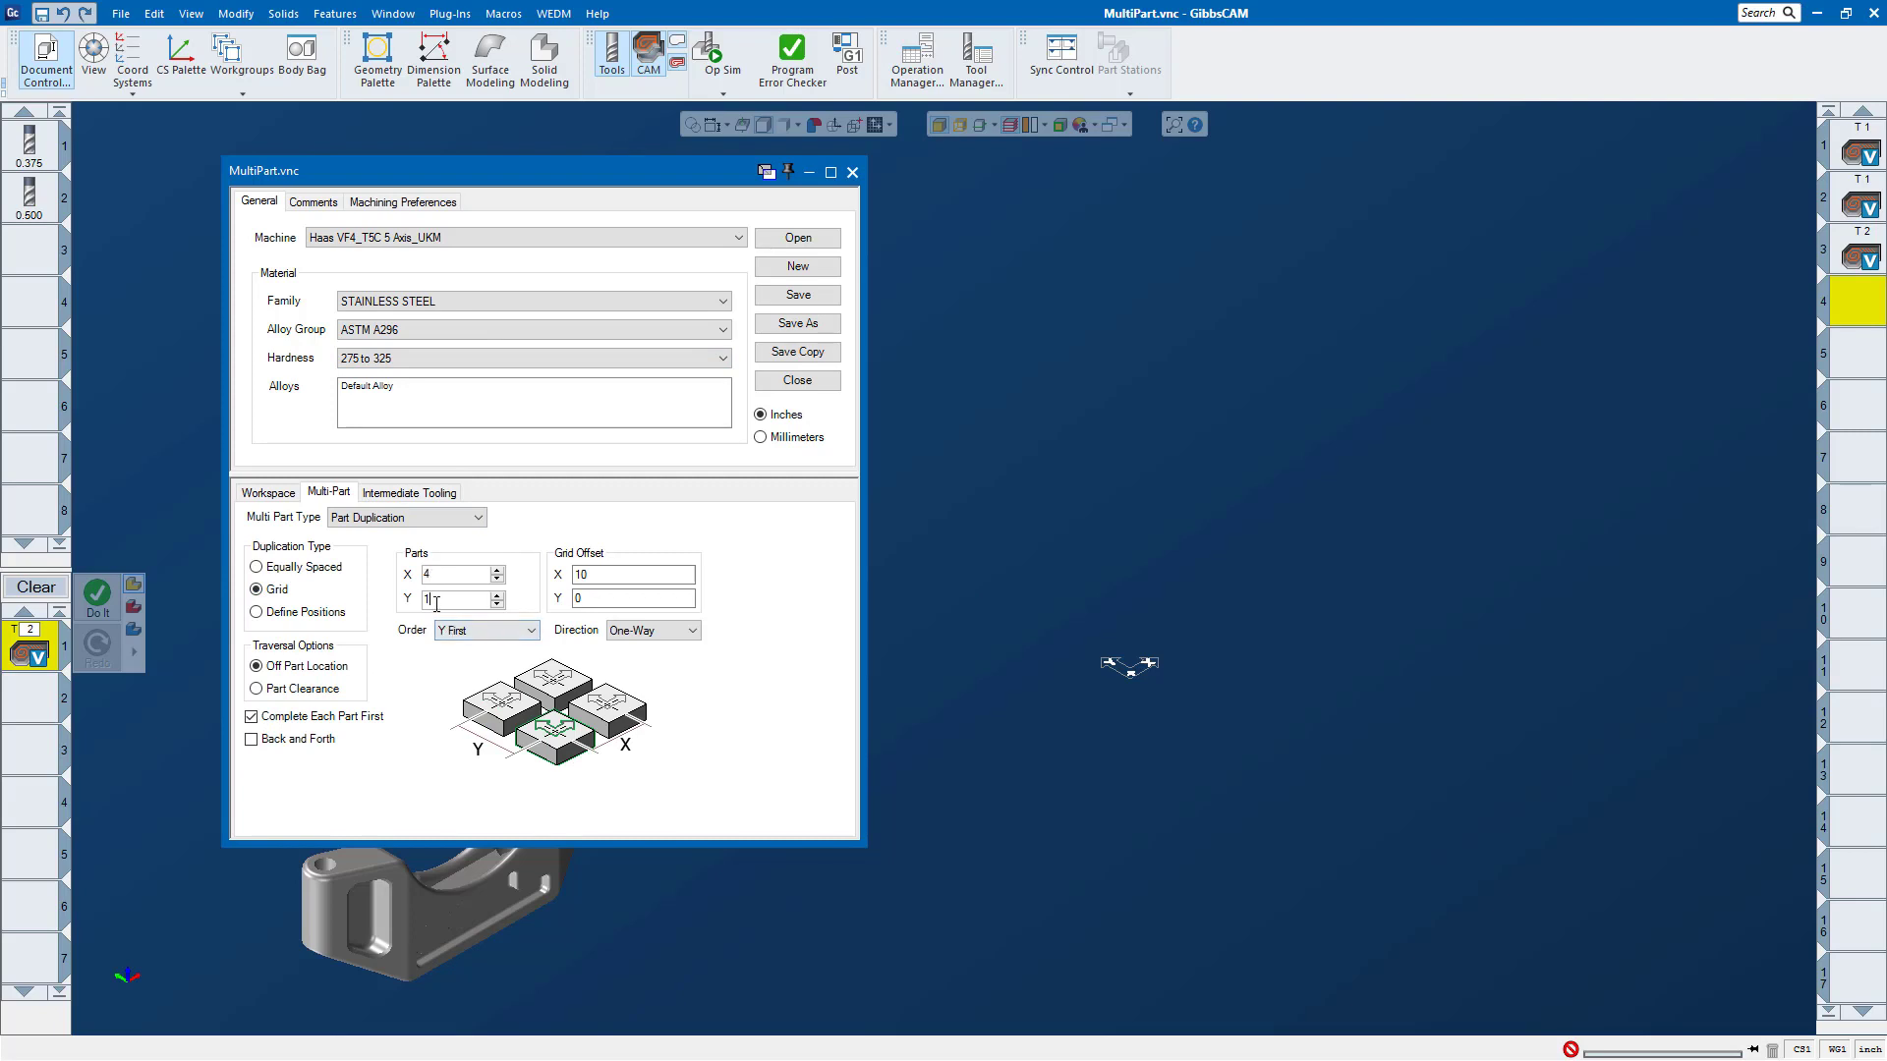
double_click(632, 598)
click(474, 634)
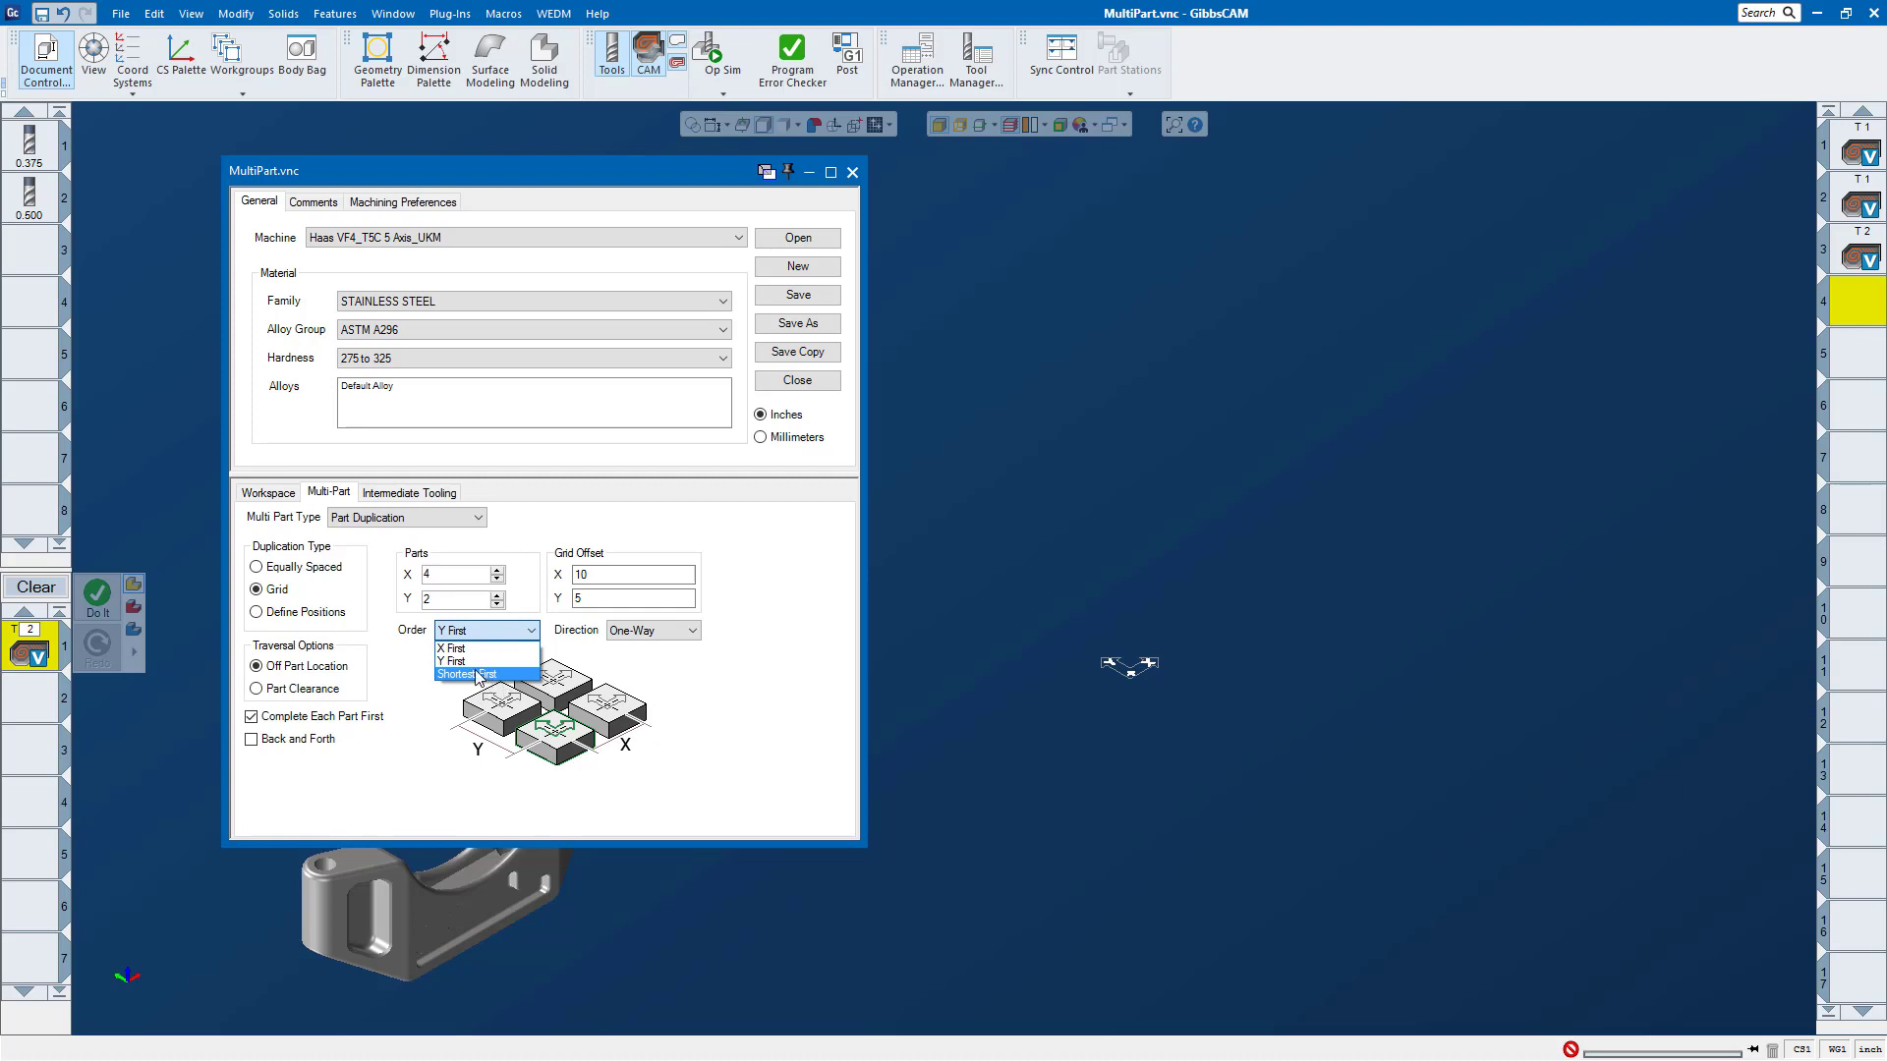
click(474, 648)
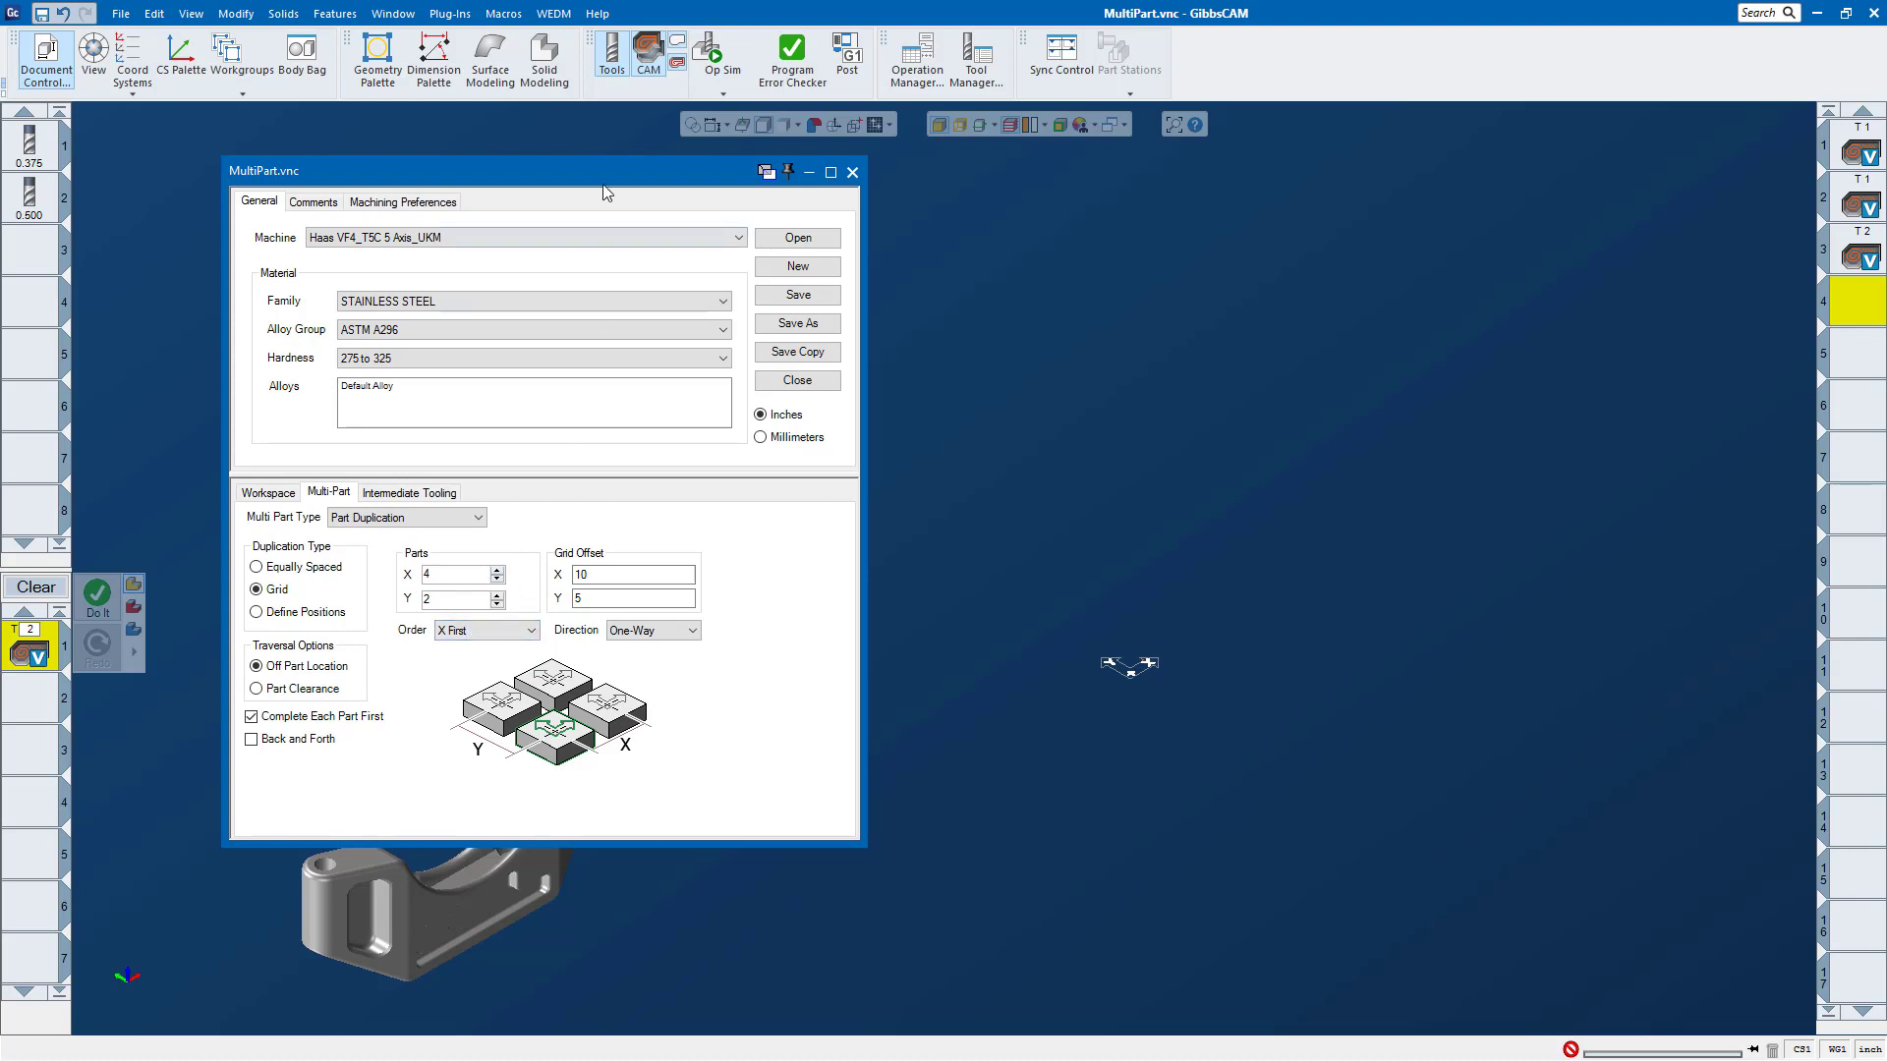
click(852, 172)
Step: Simulate the operations on the 4 by 2 grid of parts in X First order, and close the simulation
click(714, 54)
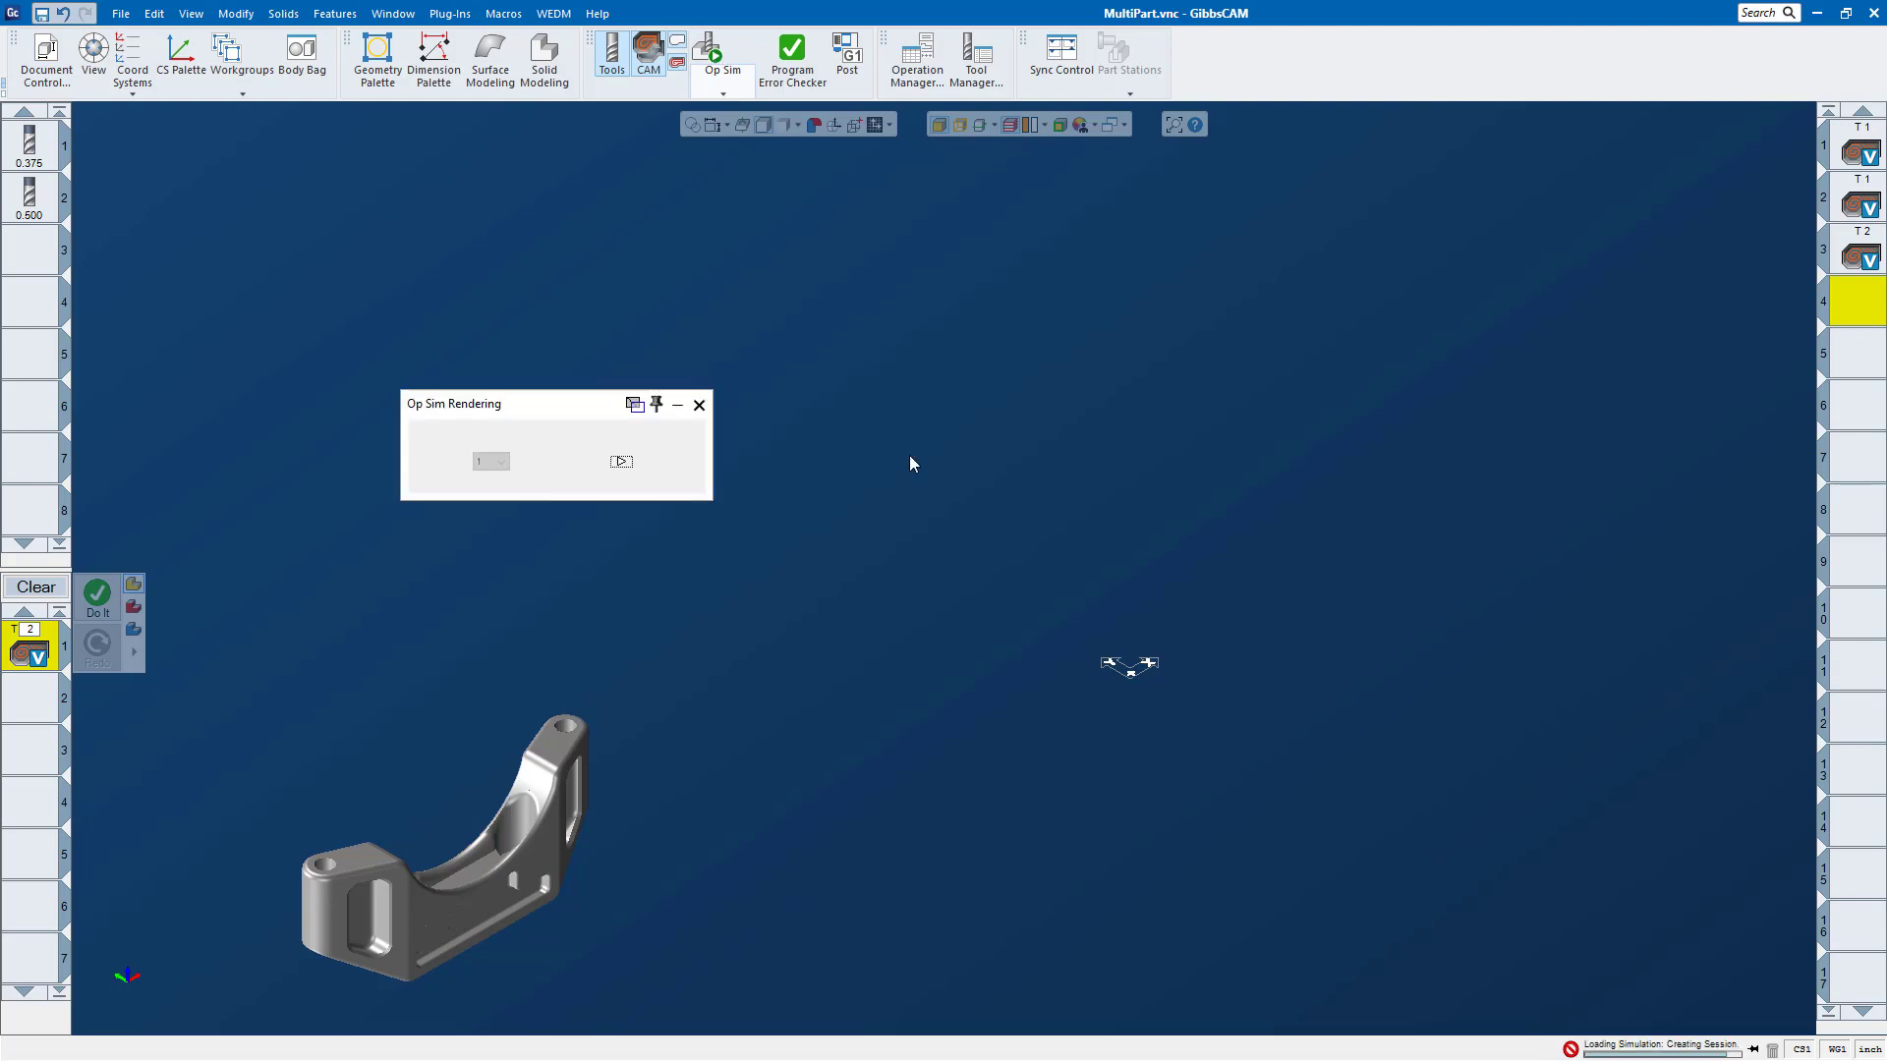
click(620, 462)
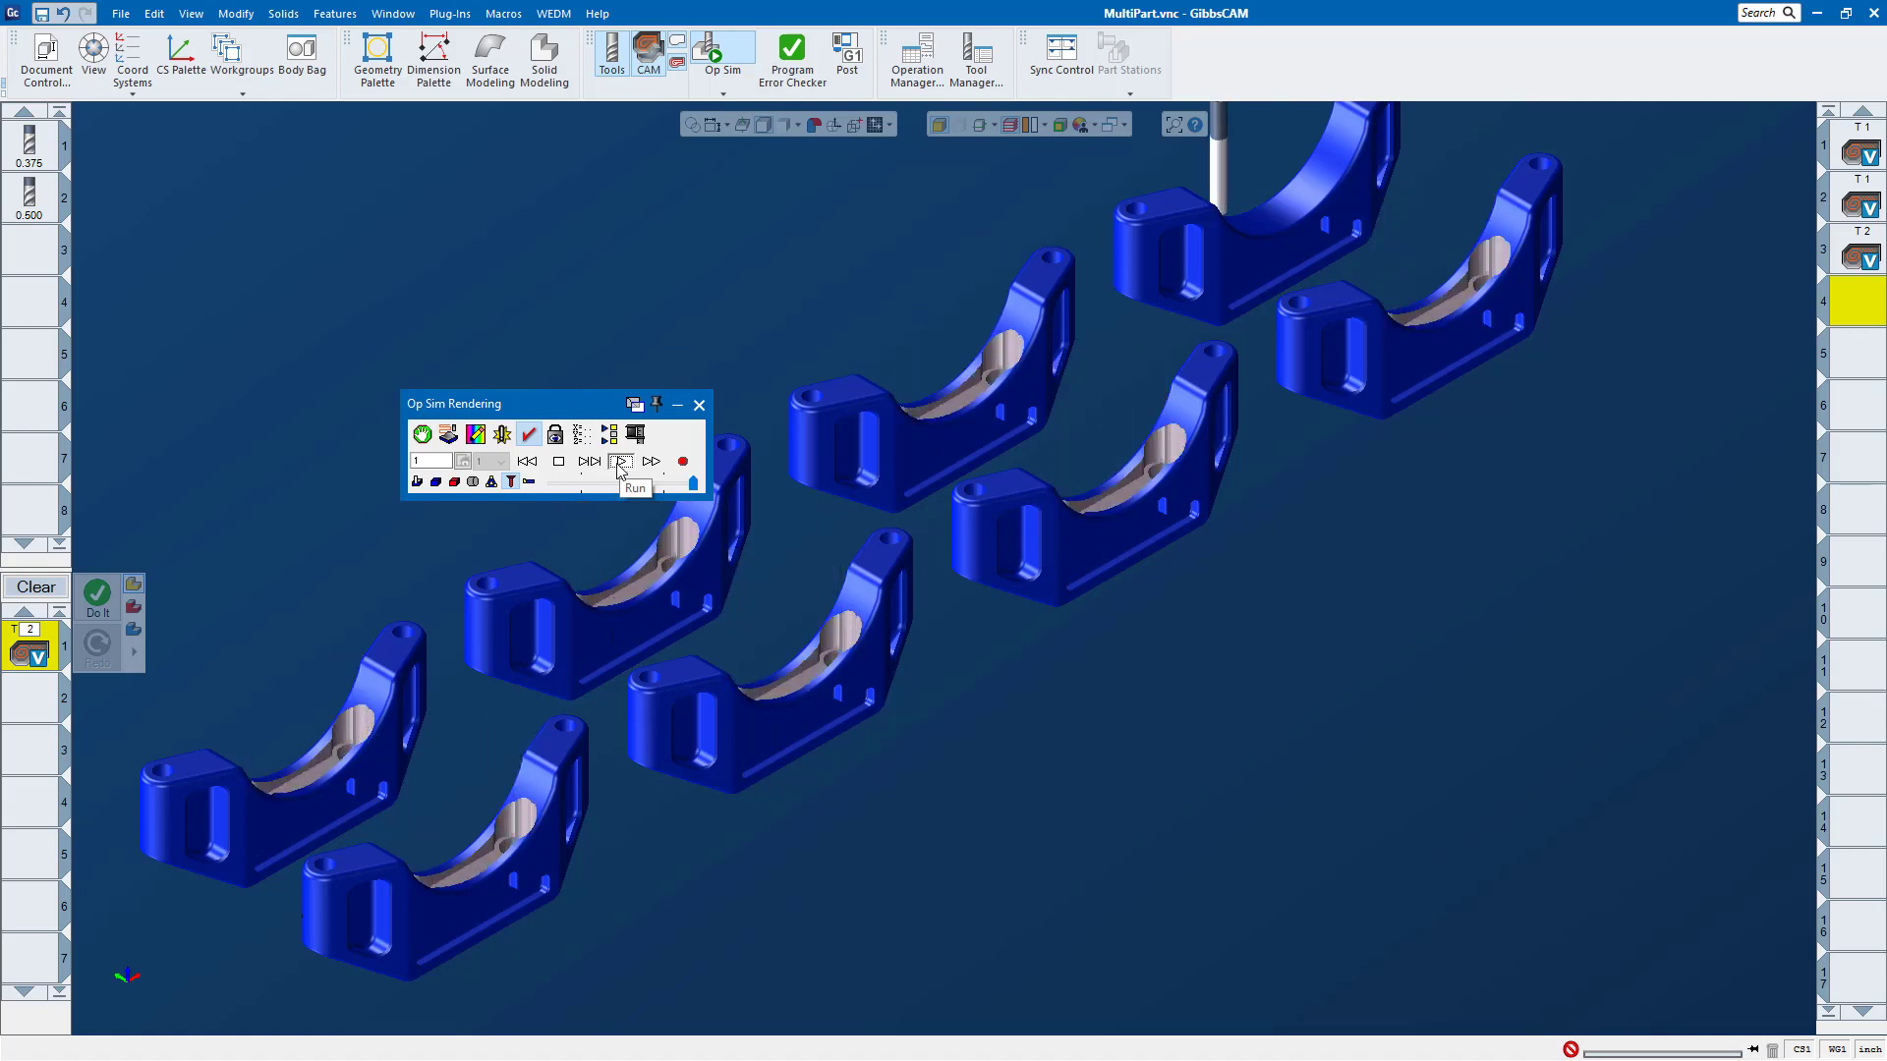
click(699, 406)
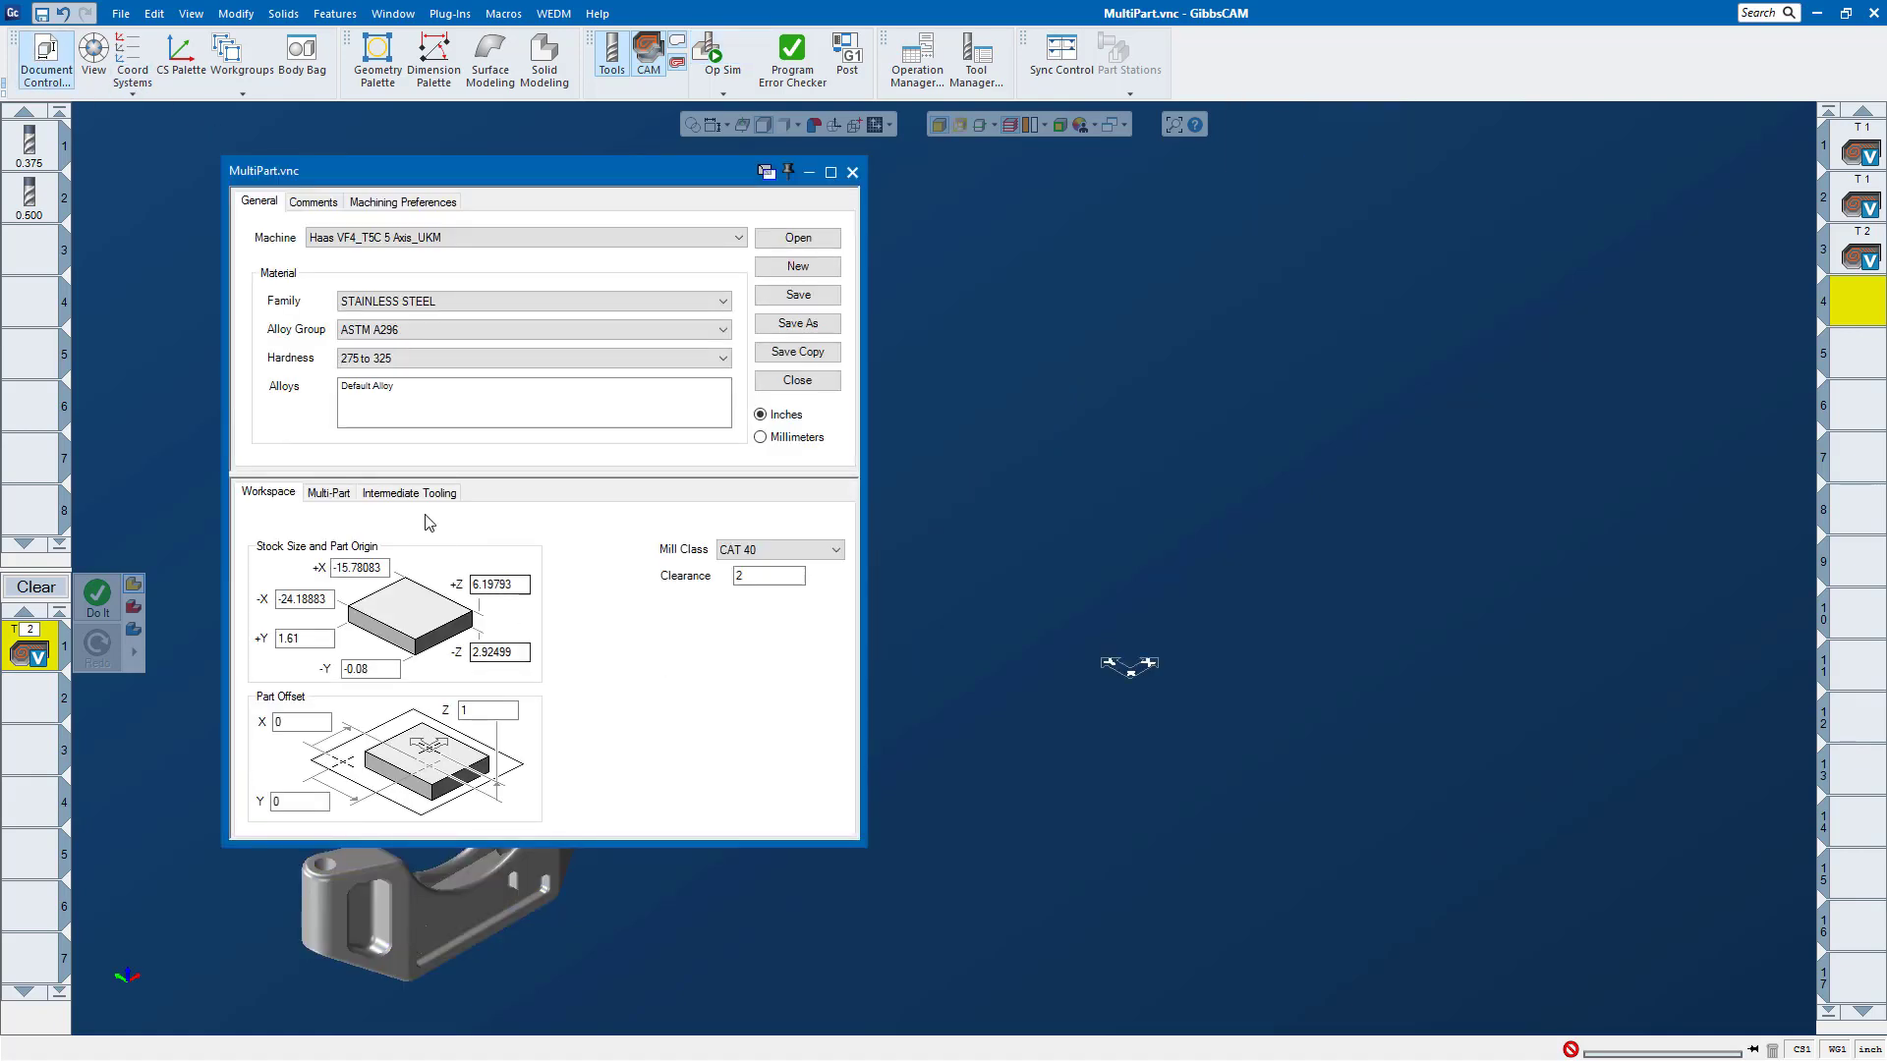
Step: Set the grid order to Y First, enable Back and Forth in place of Complete Each Part First, and close the settings
click(329, 492)
click(478, 630)
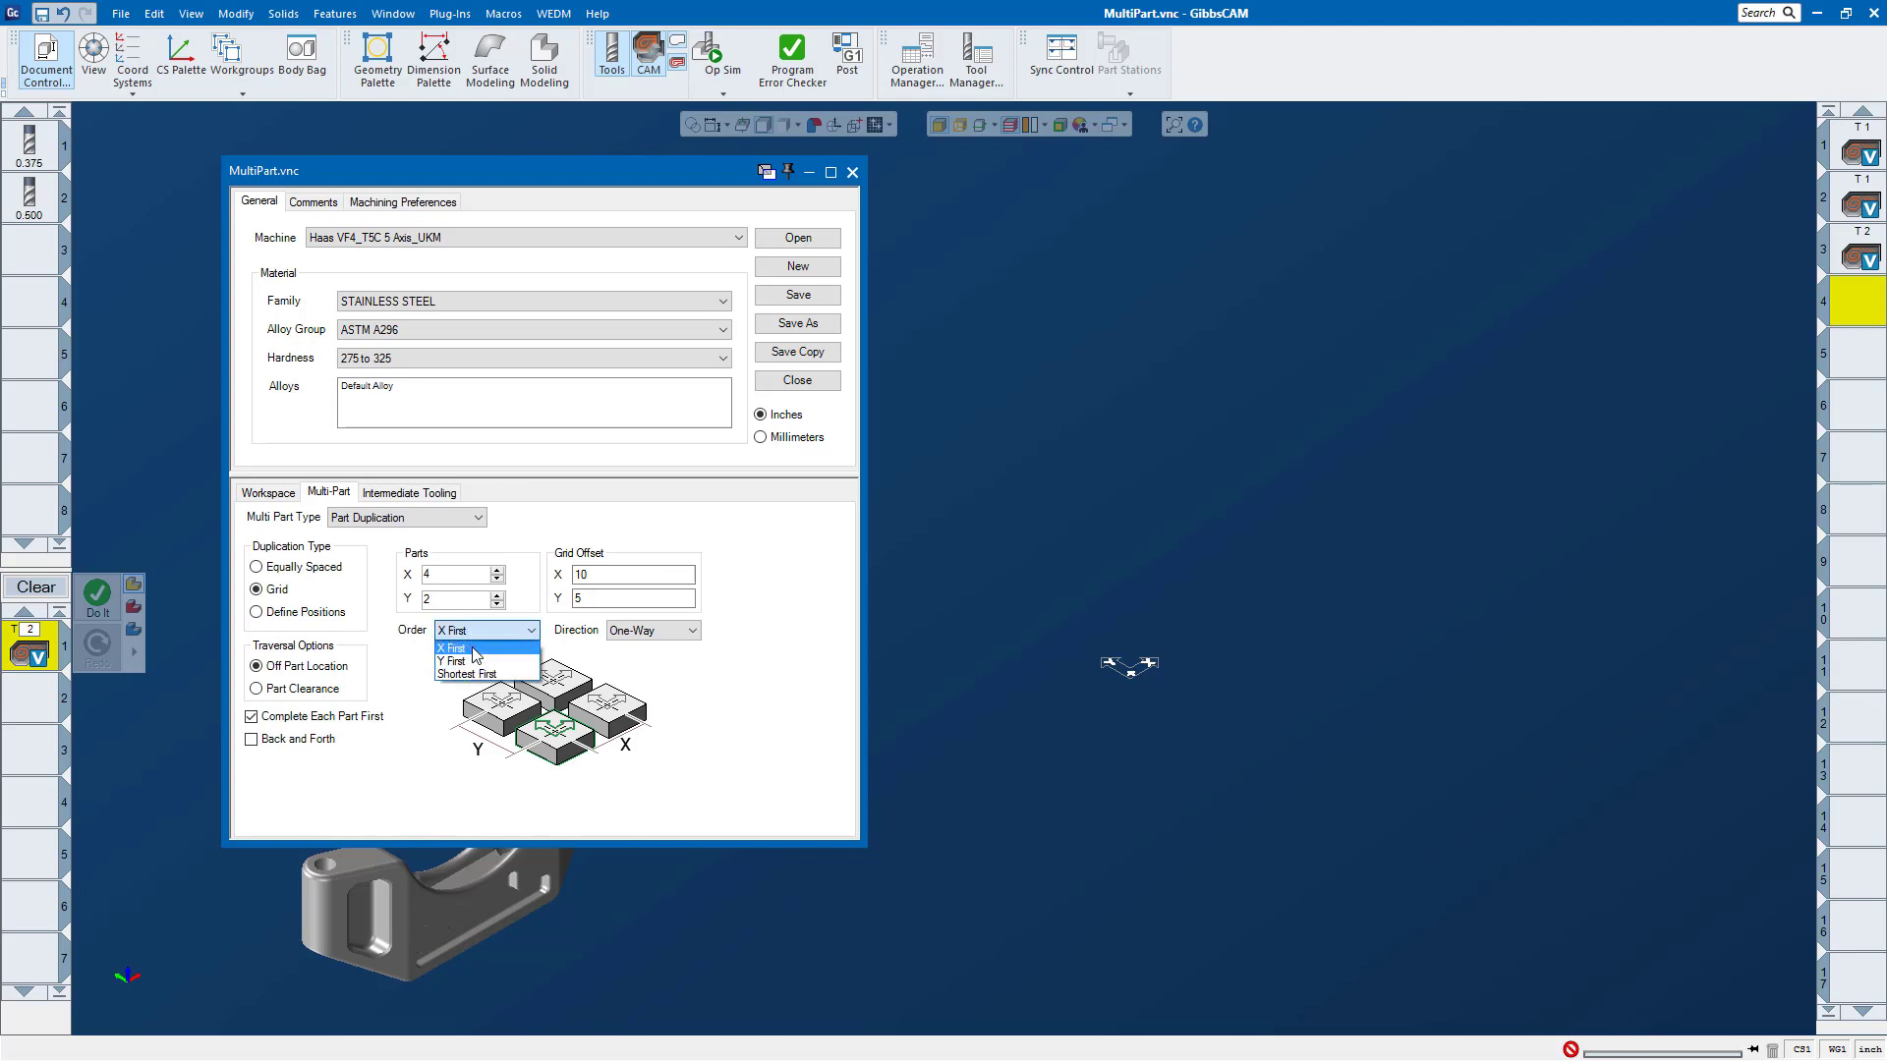
click(473, 661)
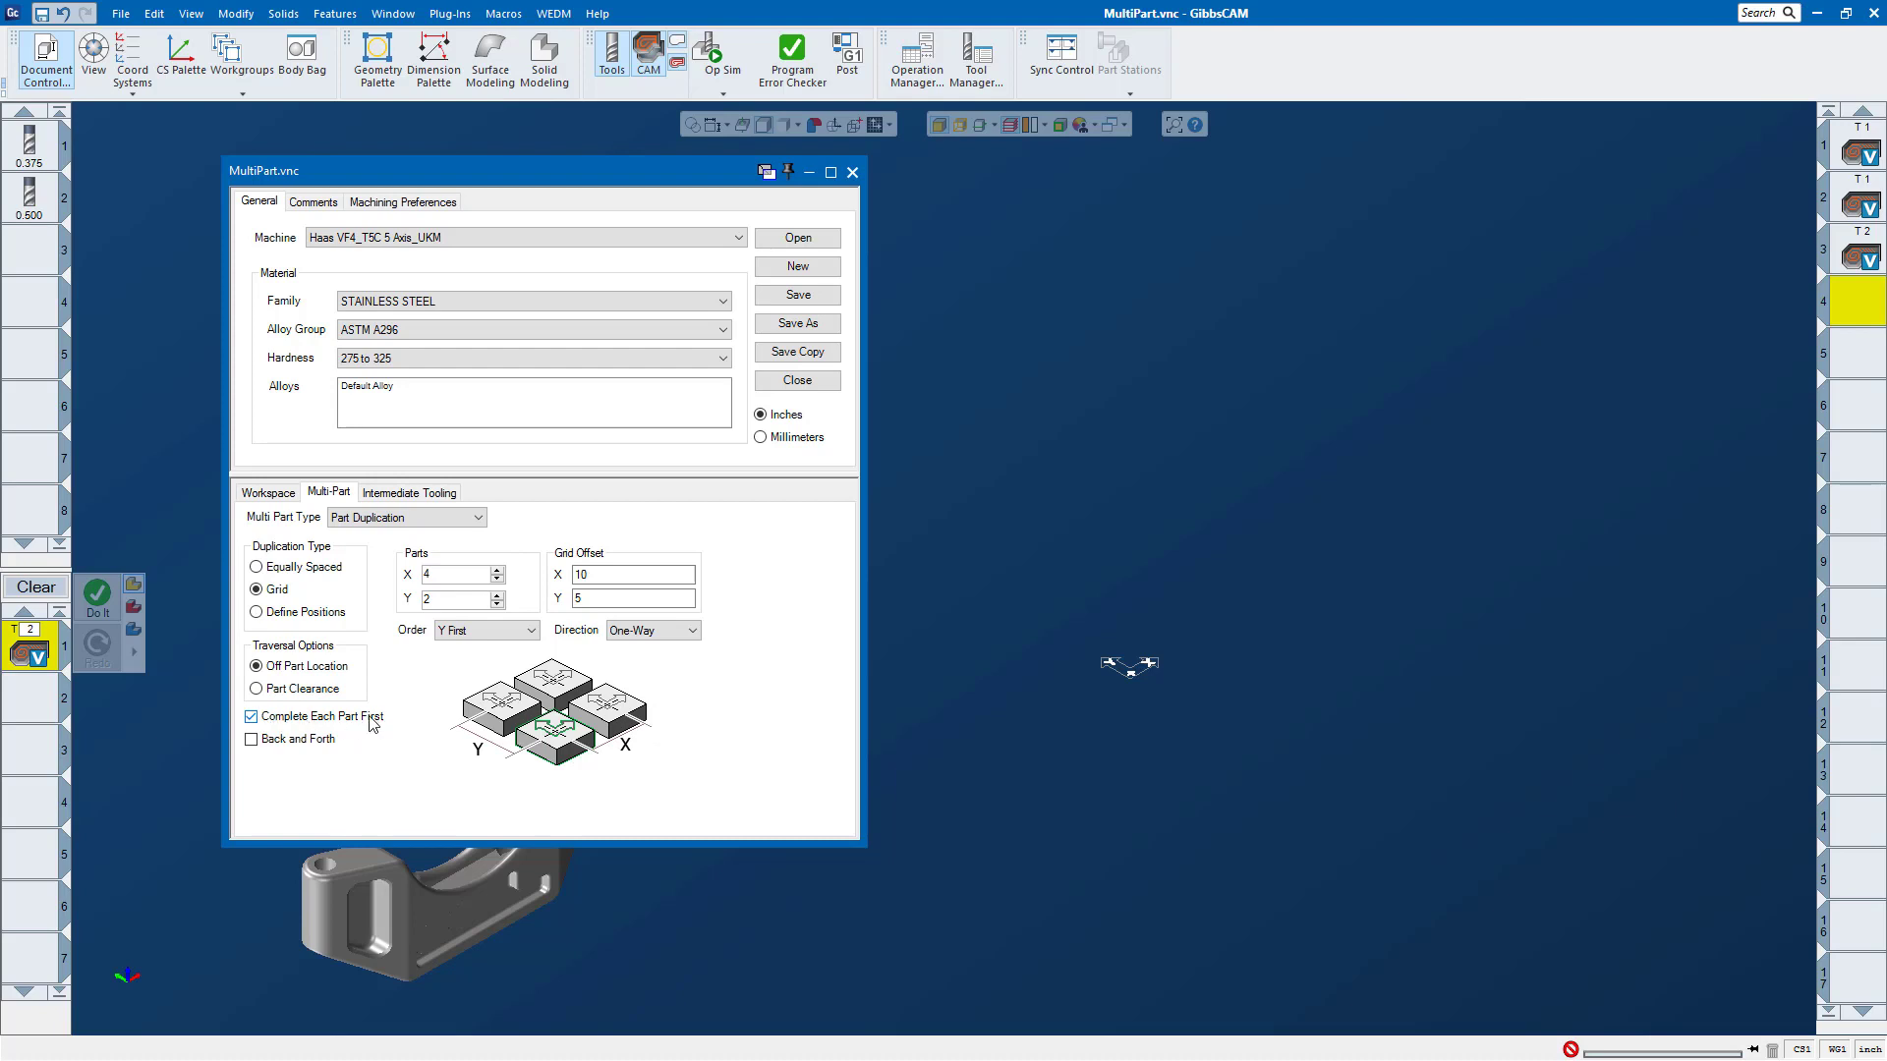
click(251, 737)
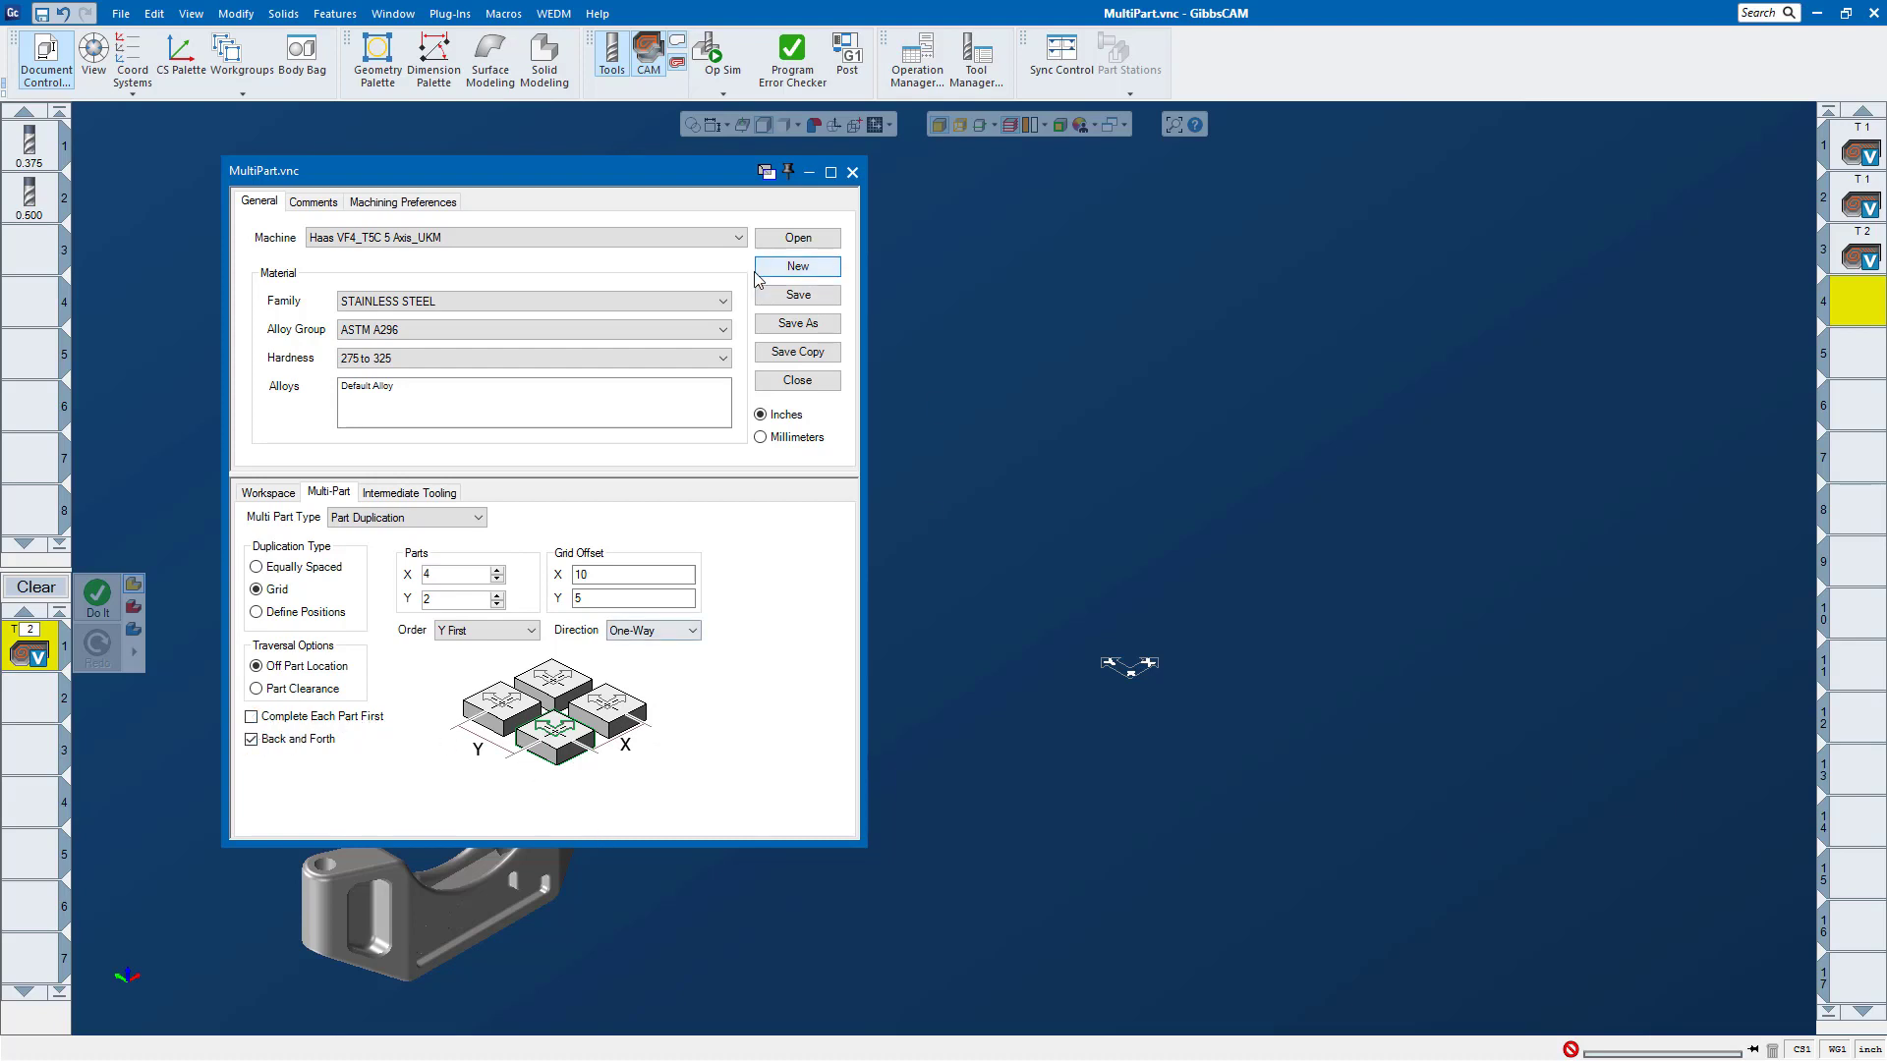
click(855, 173)
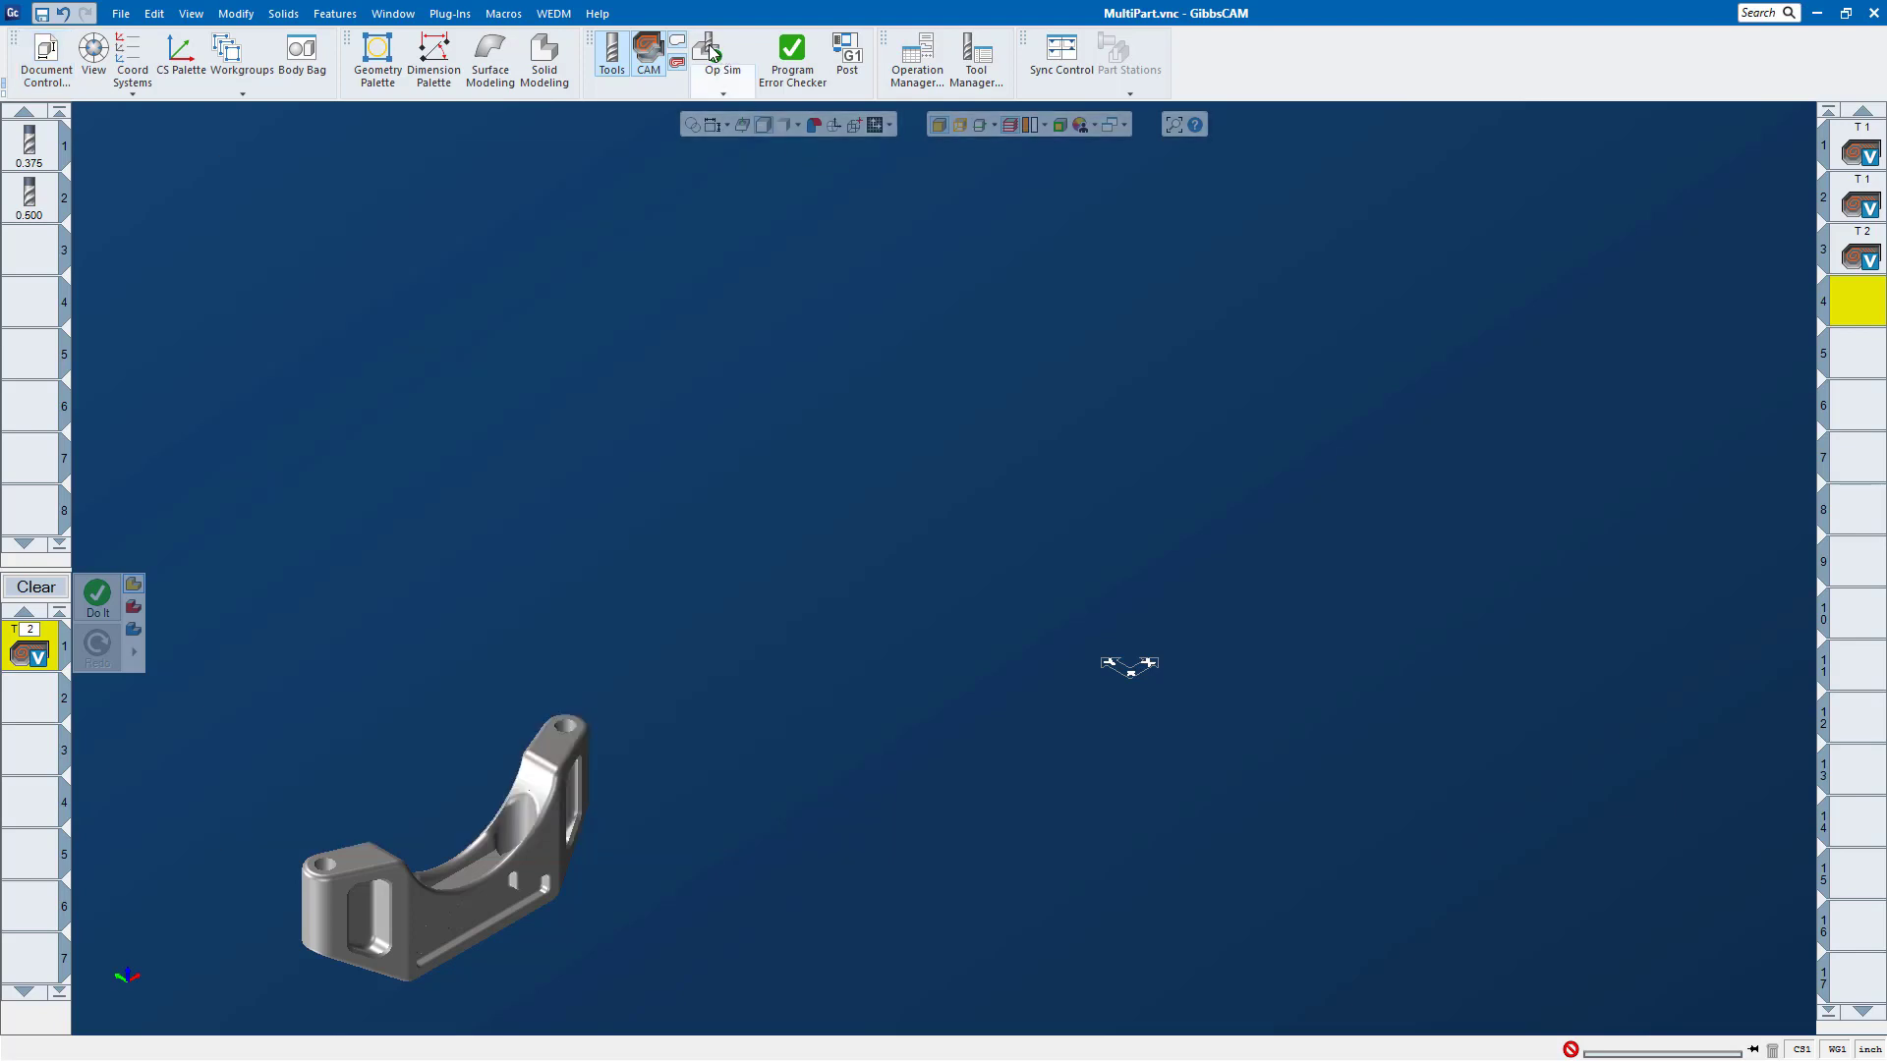
Step: Simulate the operations on the 4 by 2 grid in Y First order with Back and Forth, and close the simulation
click(714, 54)
click(528, 463)
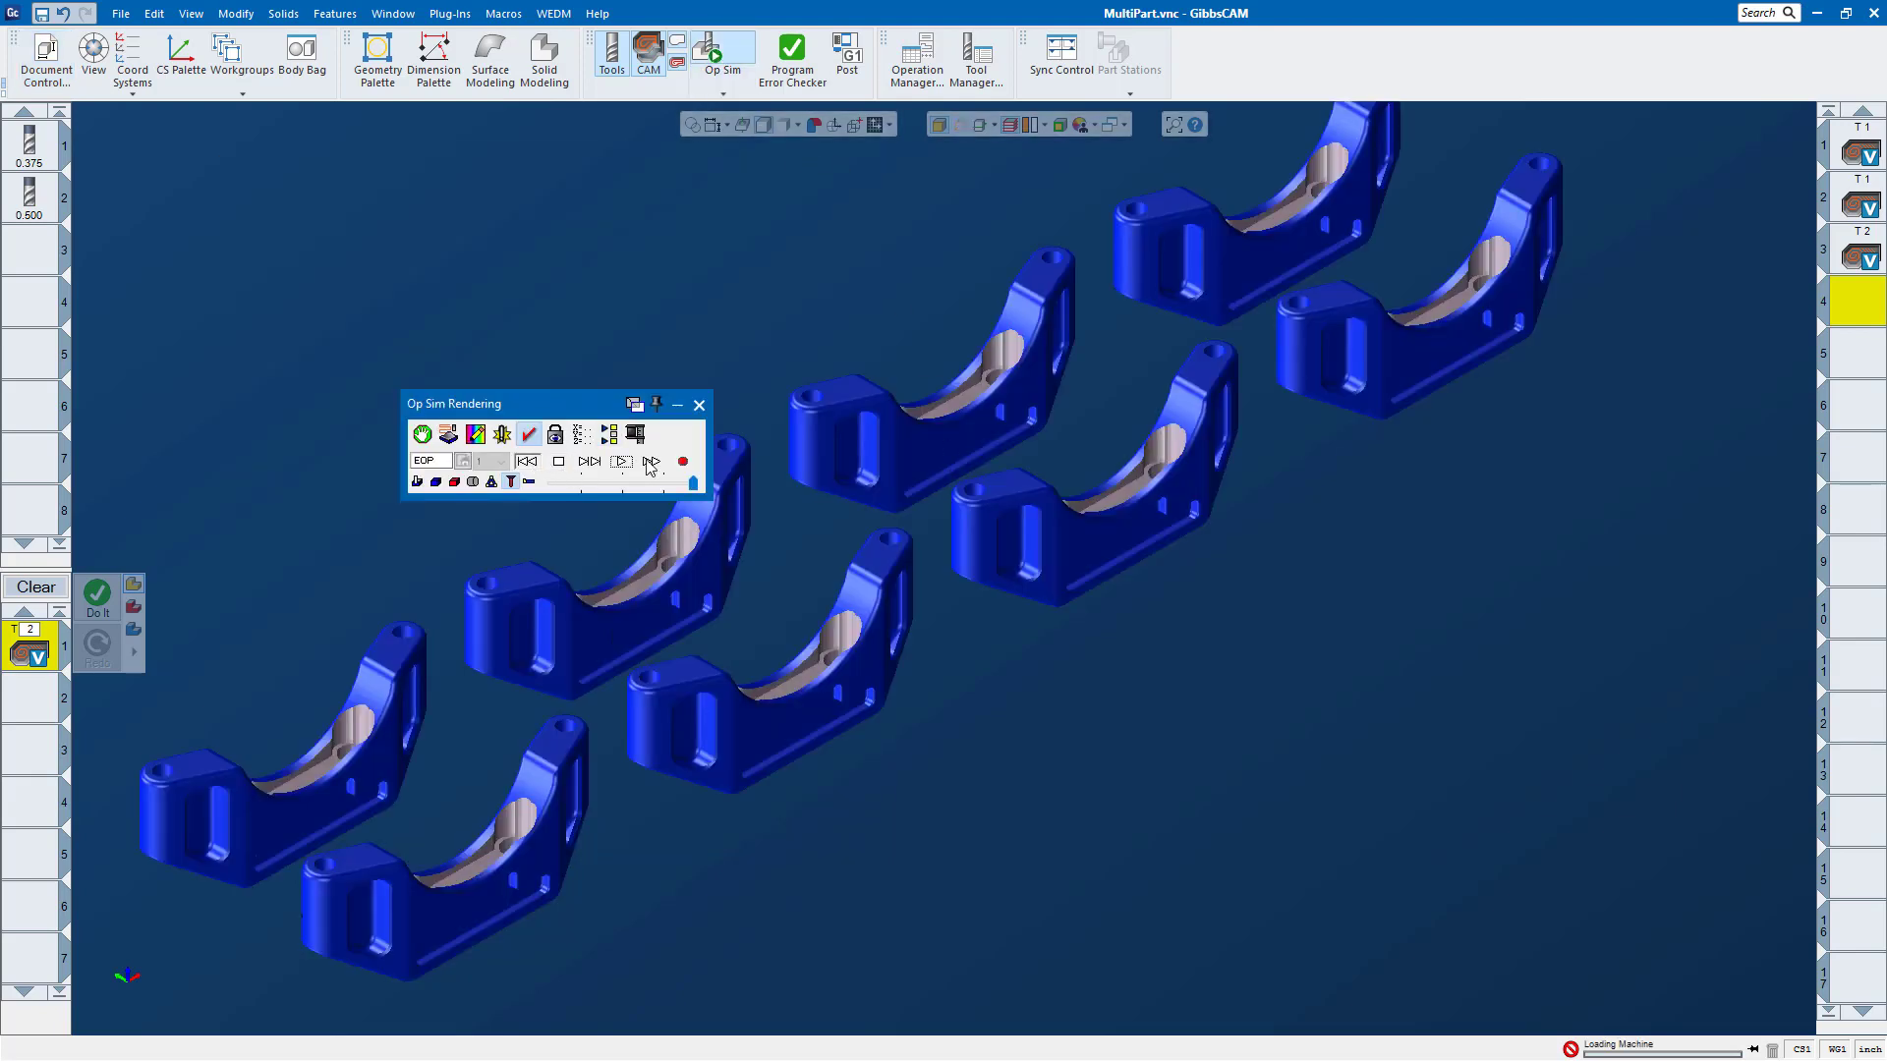
click(622, 462)
click(699, 405)
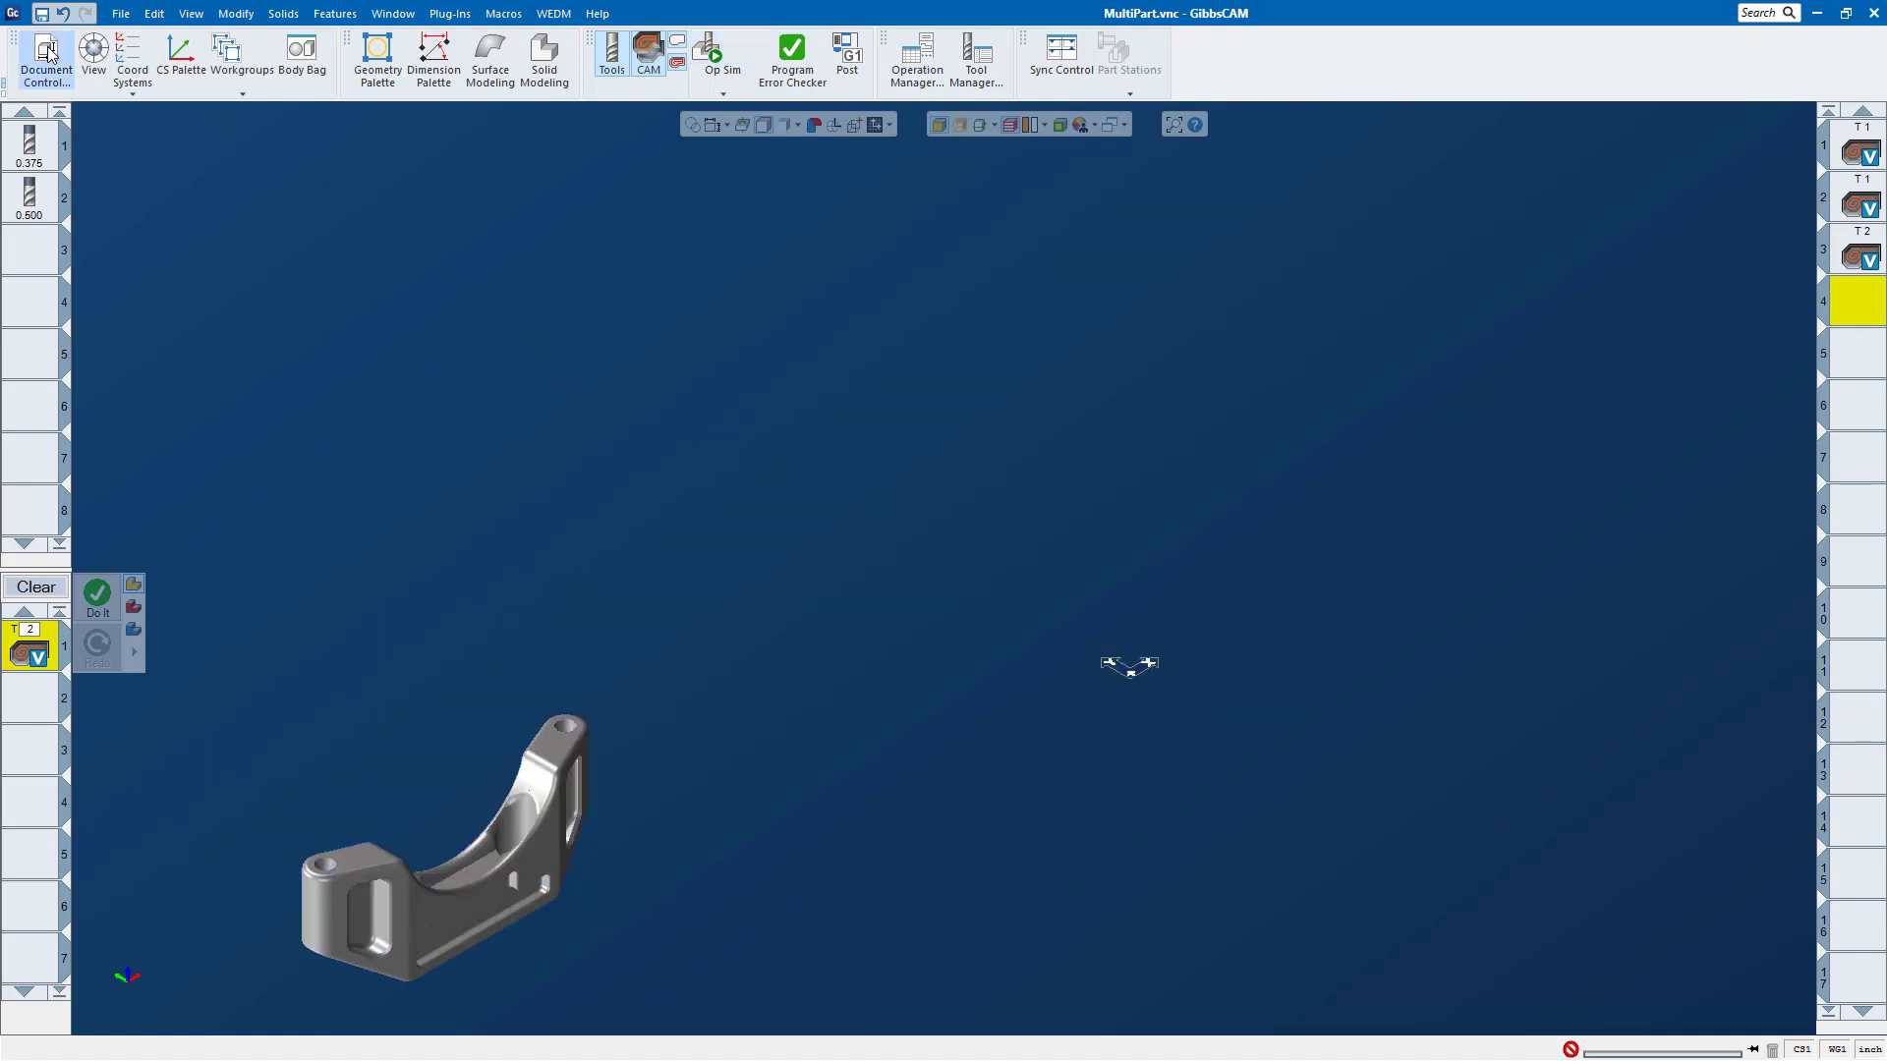
Step: Reopen the document's multi-part settings and change the duplication type to Define Positions, keeping Off Part Location traversal
click(48, 54)
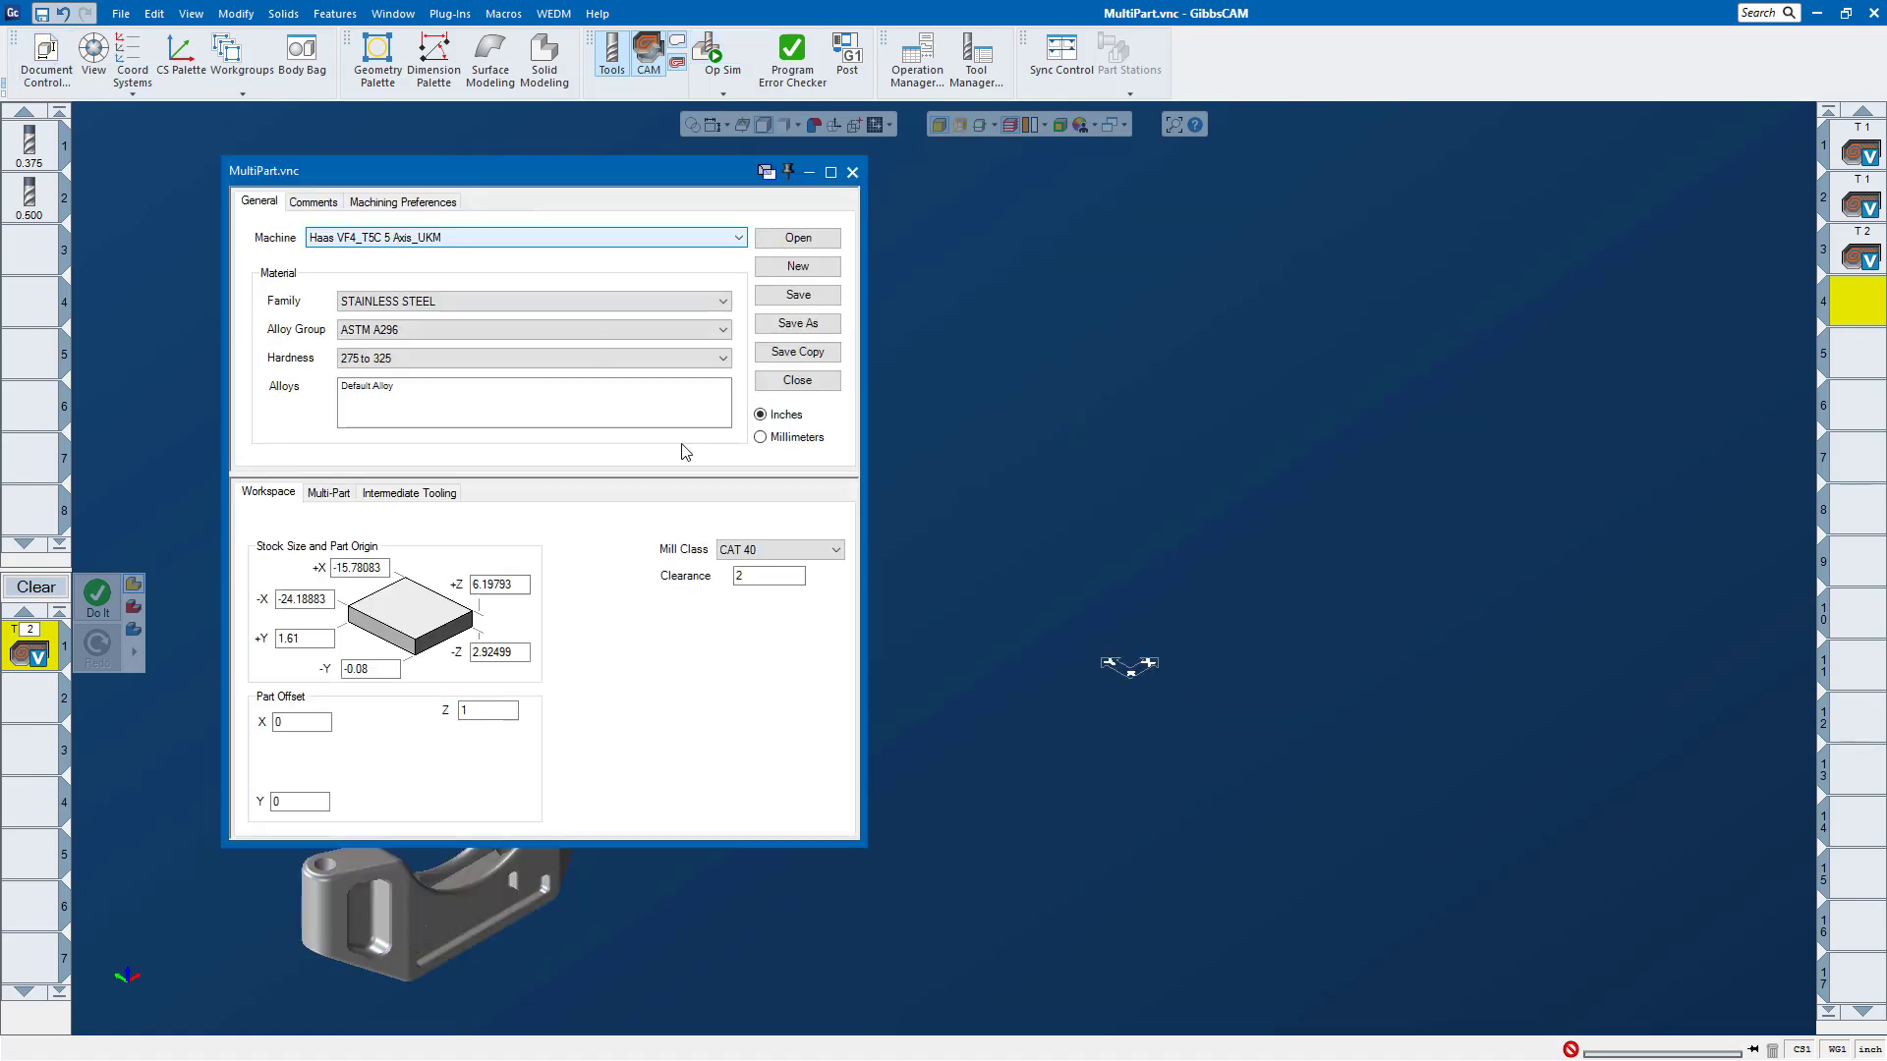
click(329, 494)
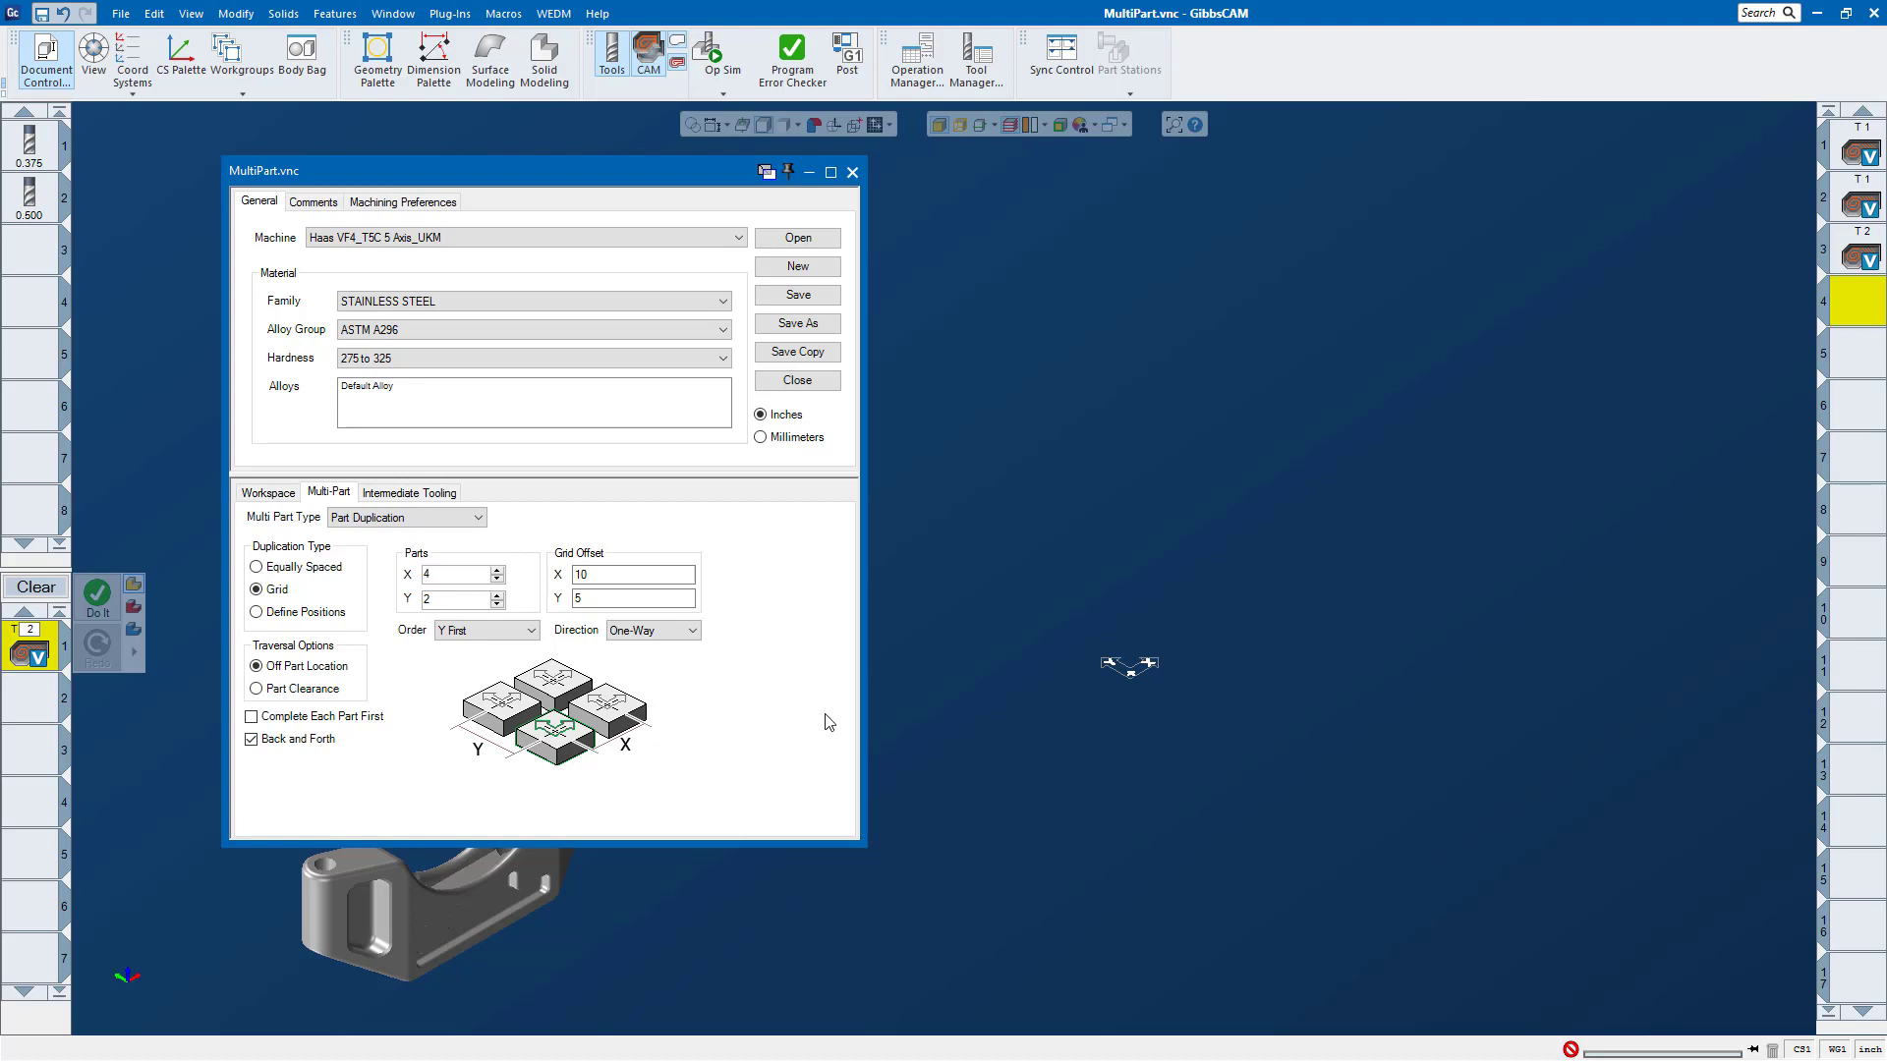
click(256, 666)
click(257, 611)
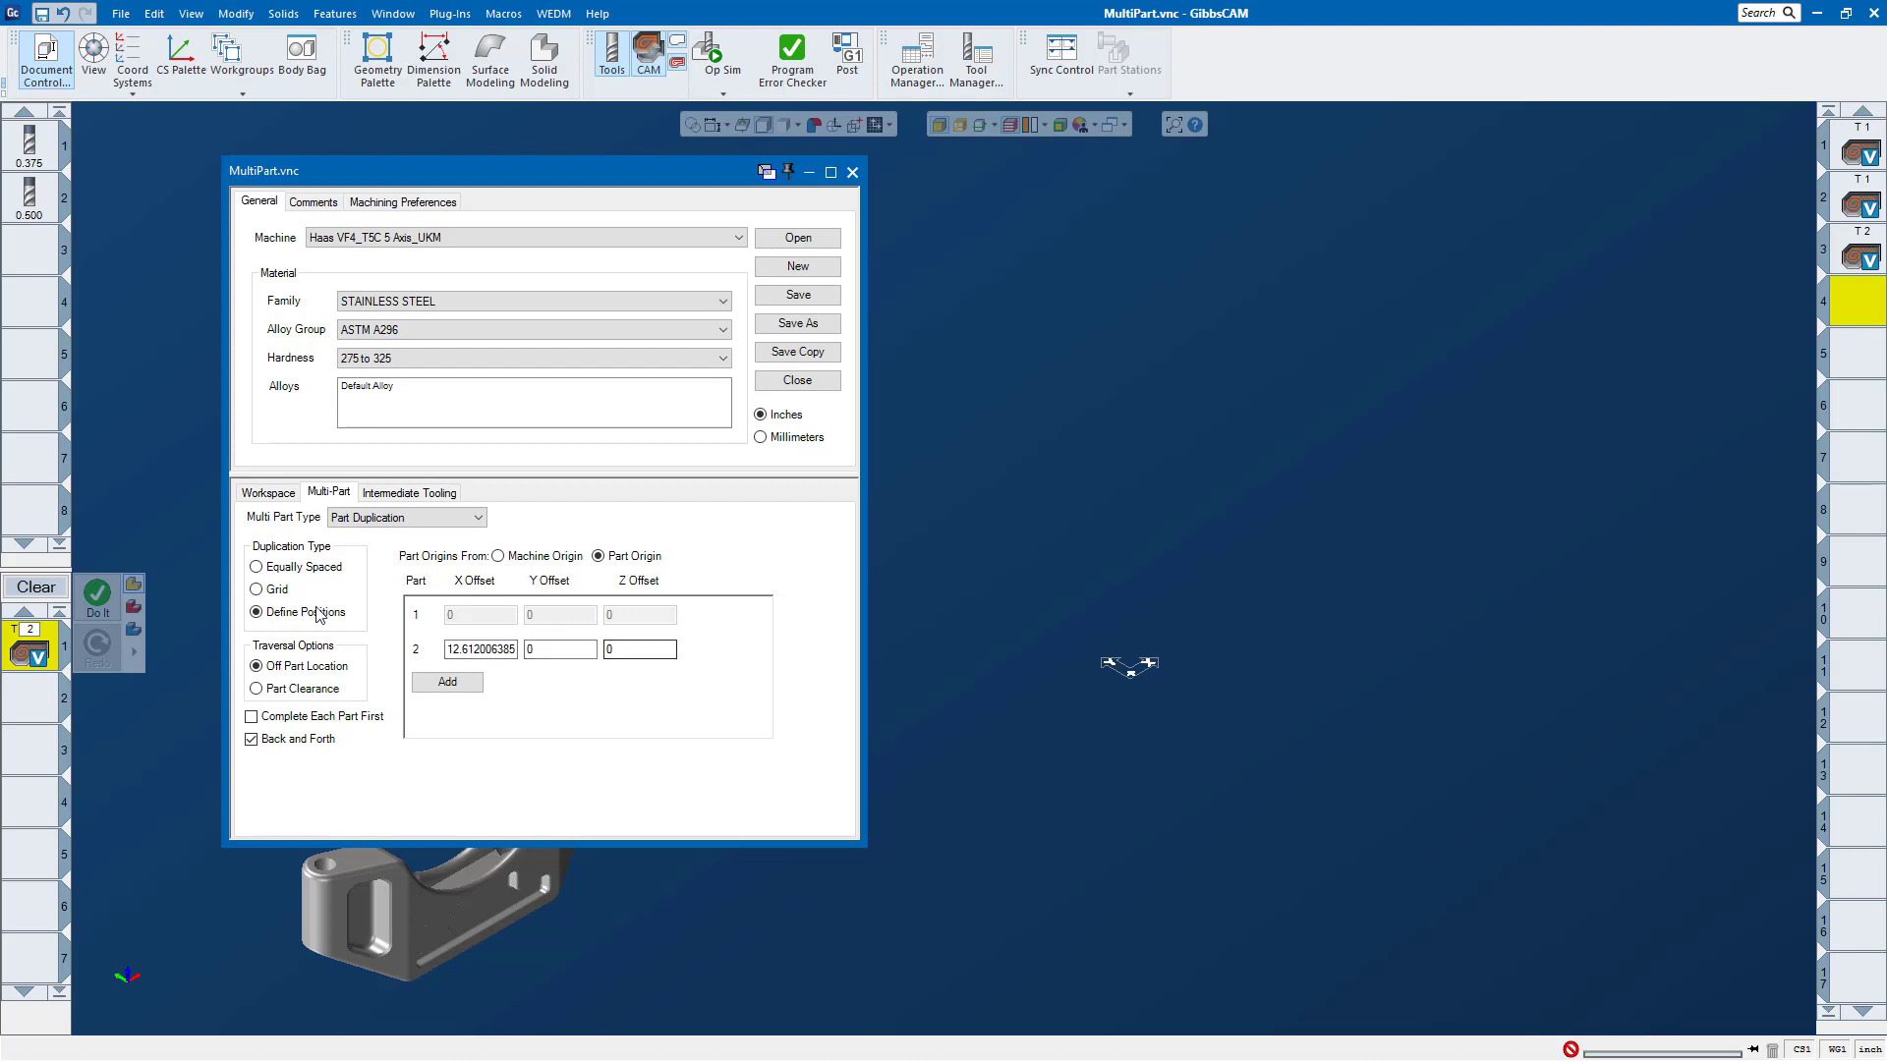
Step: Switch the multi-part type to TMS, look at the Tombstone Management System setup, and close it despite the missing operations
click(388, 524)
click(391, 566)
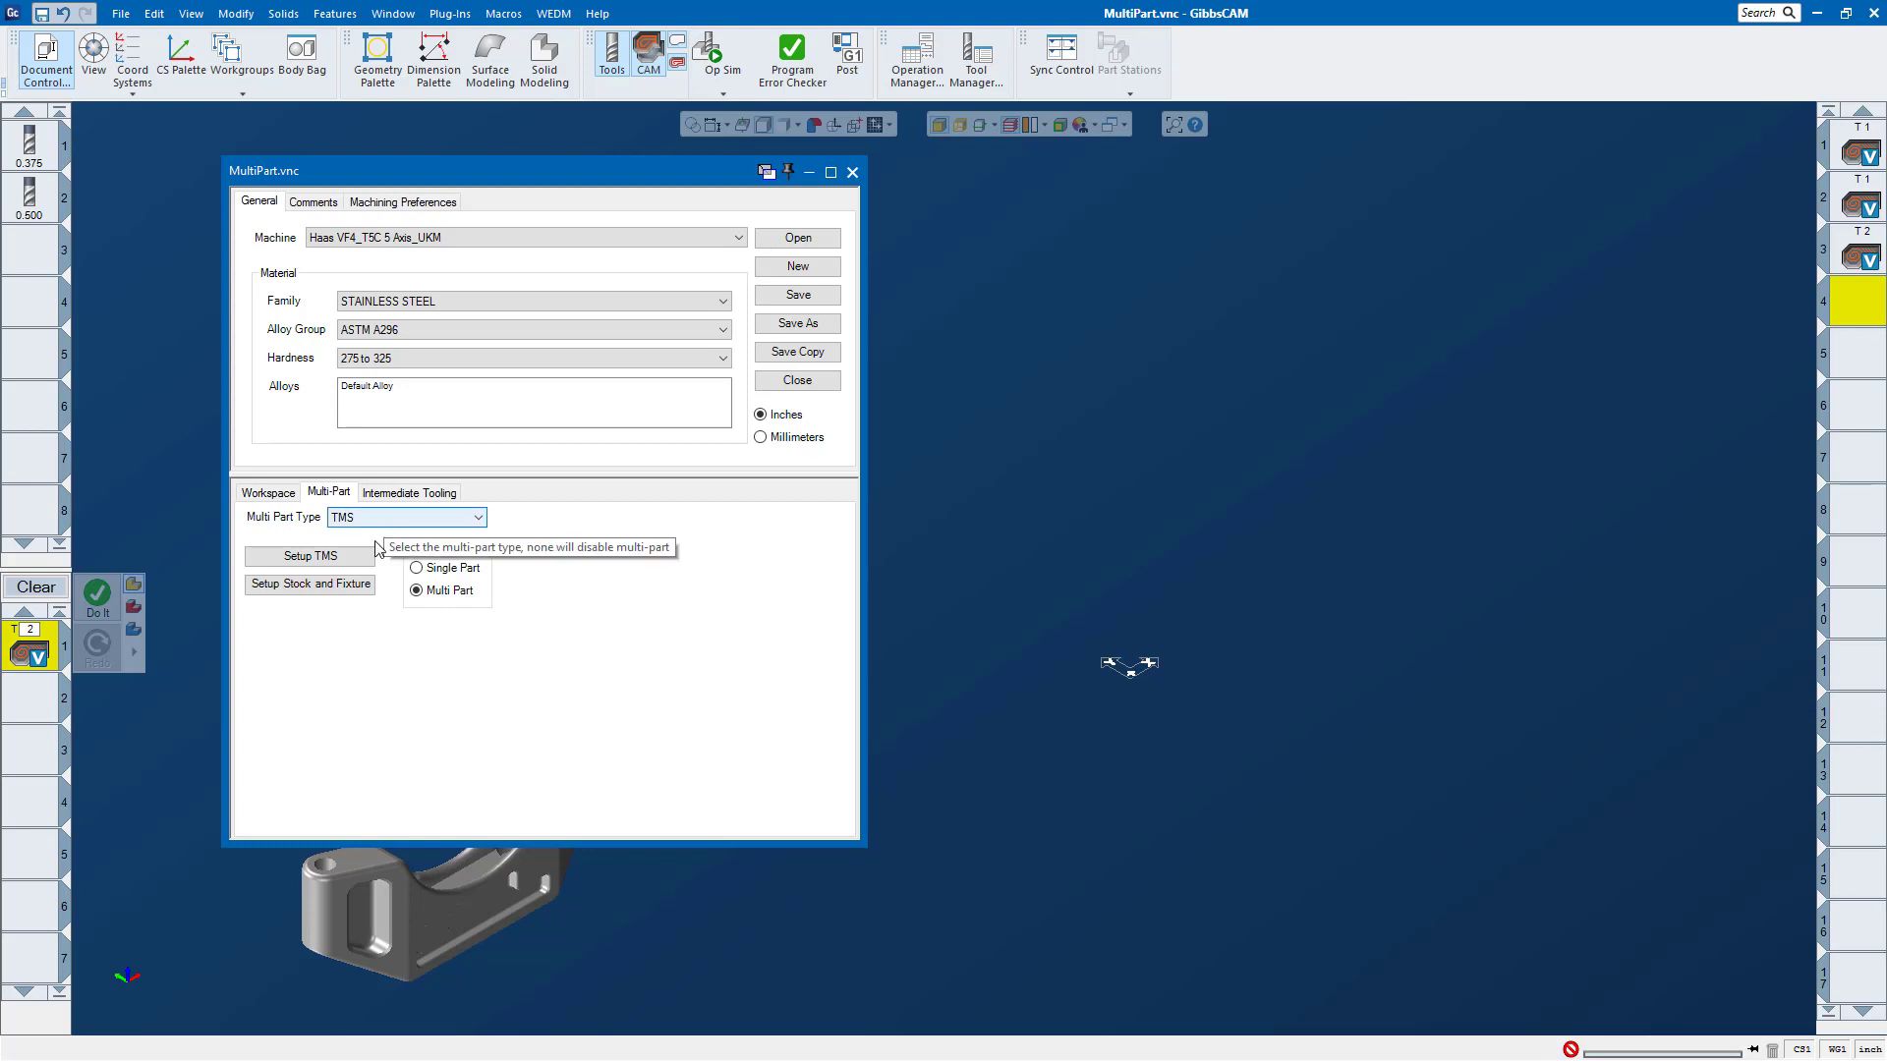
click(313, 556)
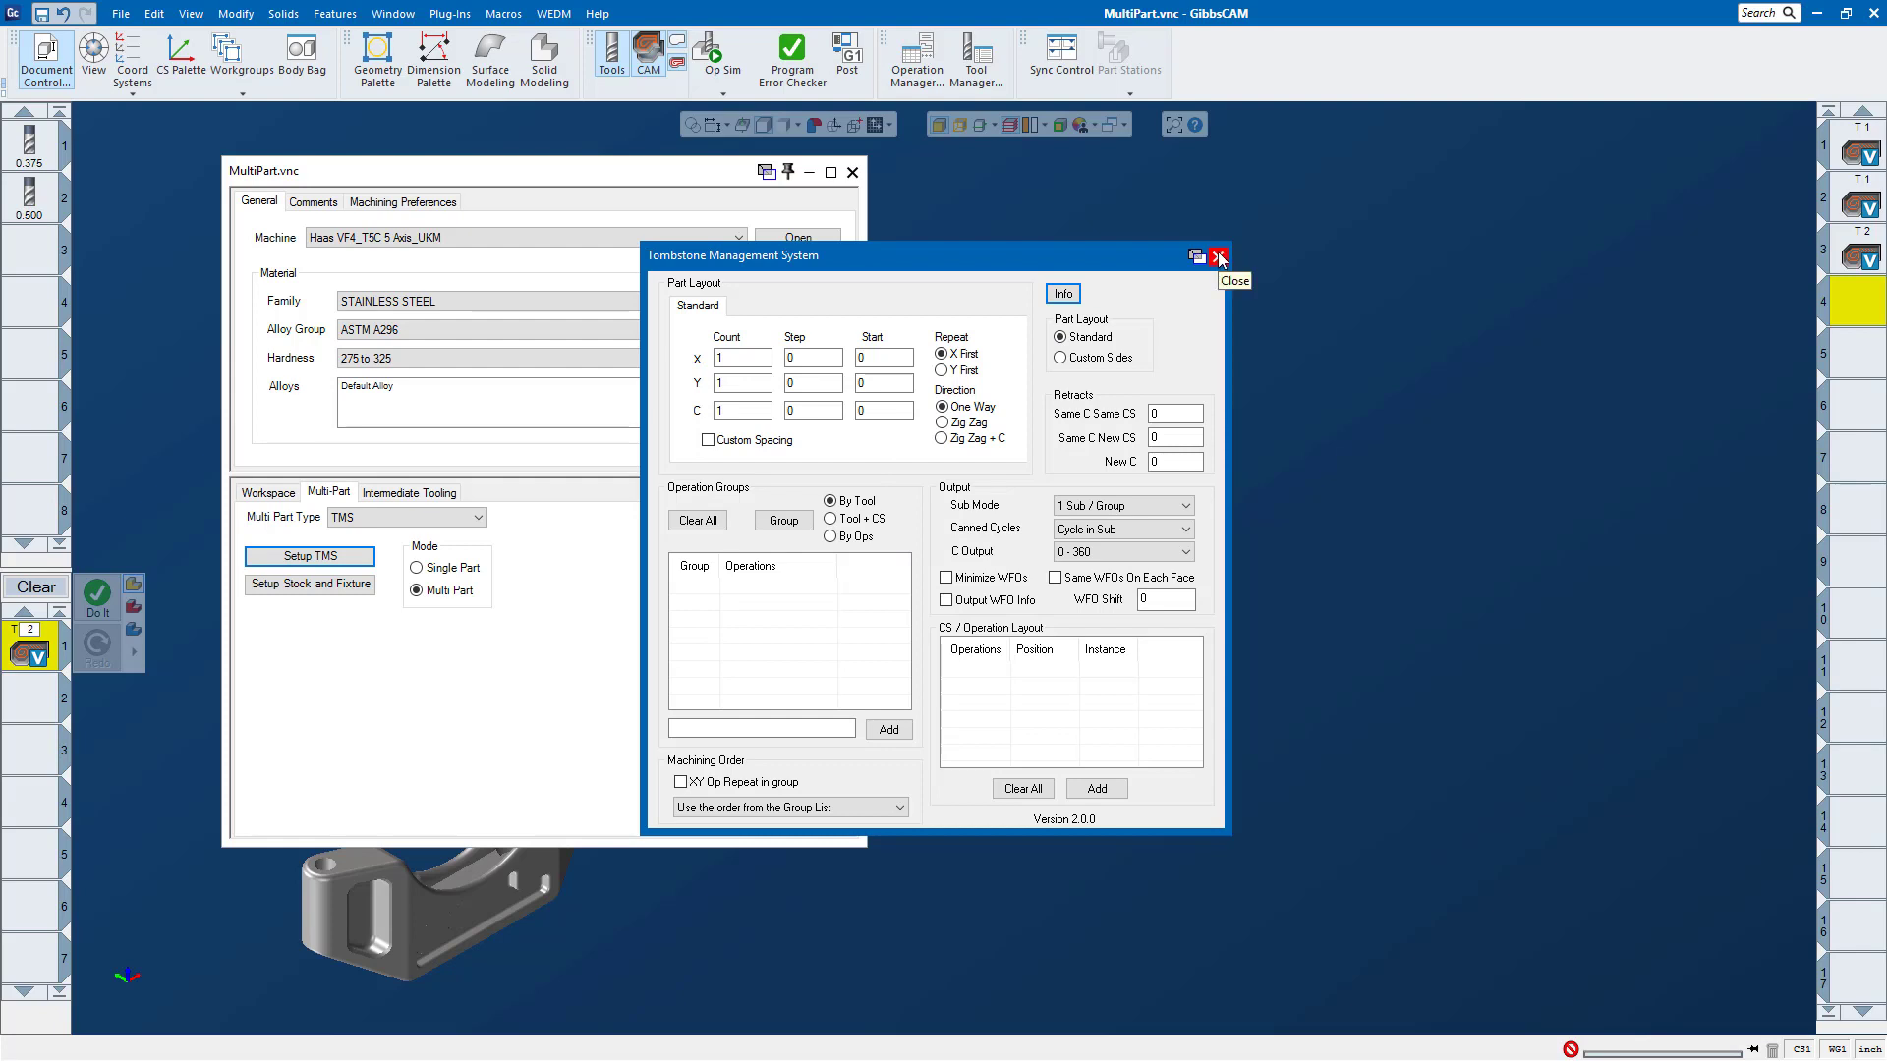
click(1218, 257)
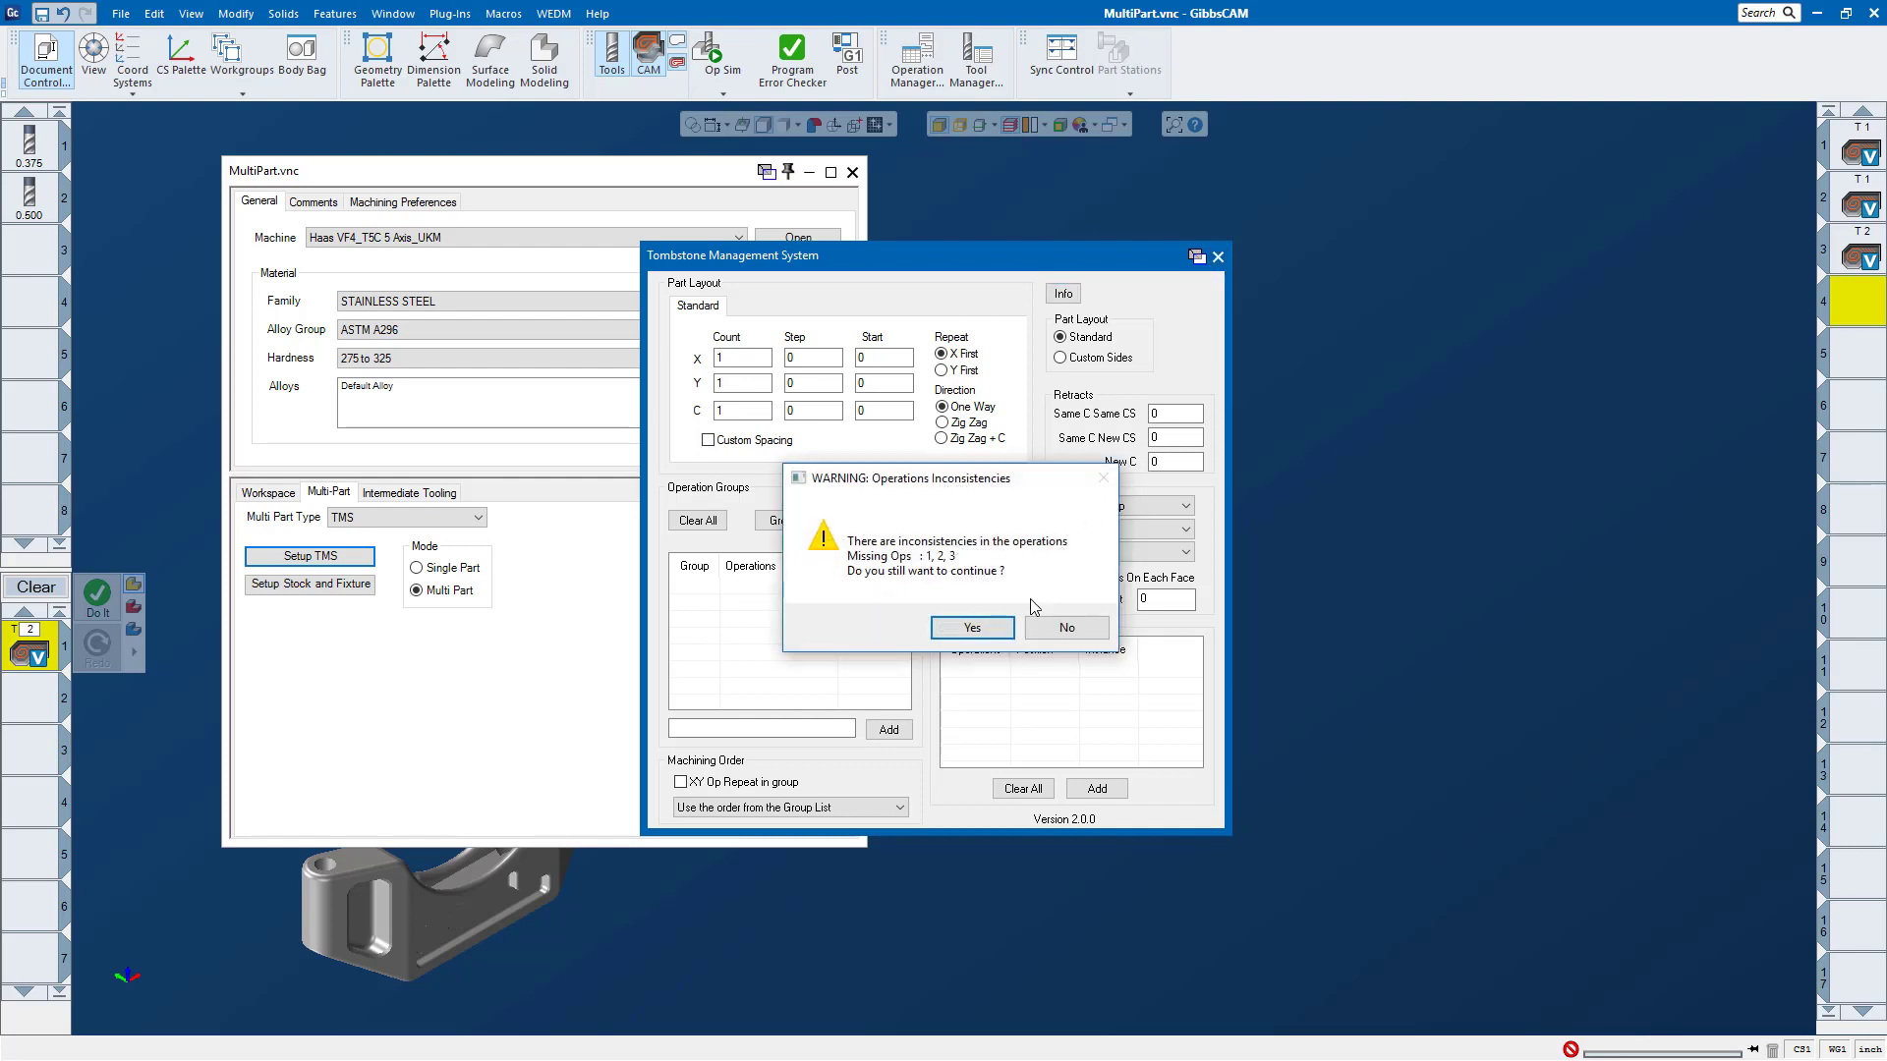
click(971, 631)
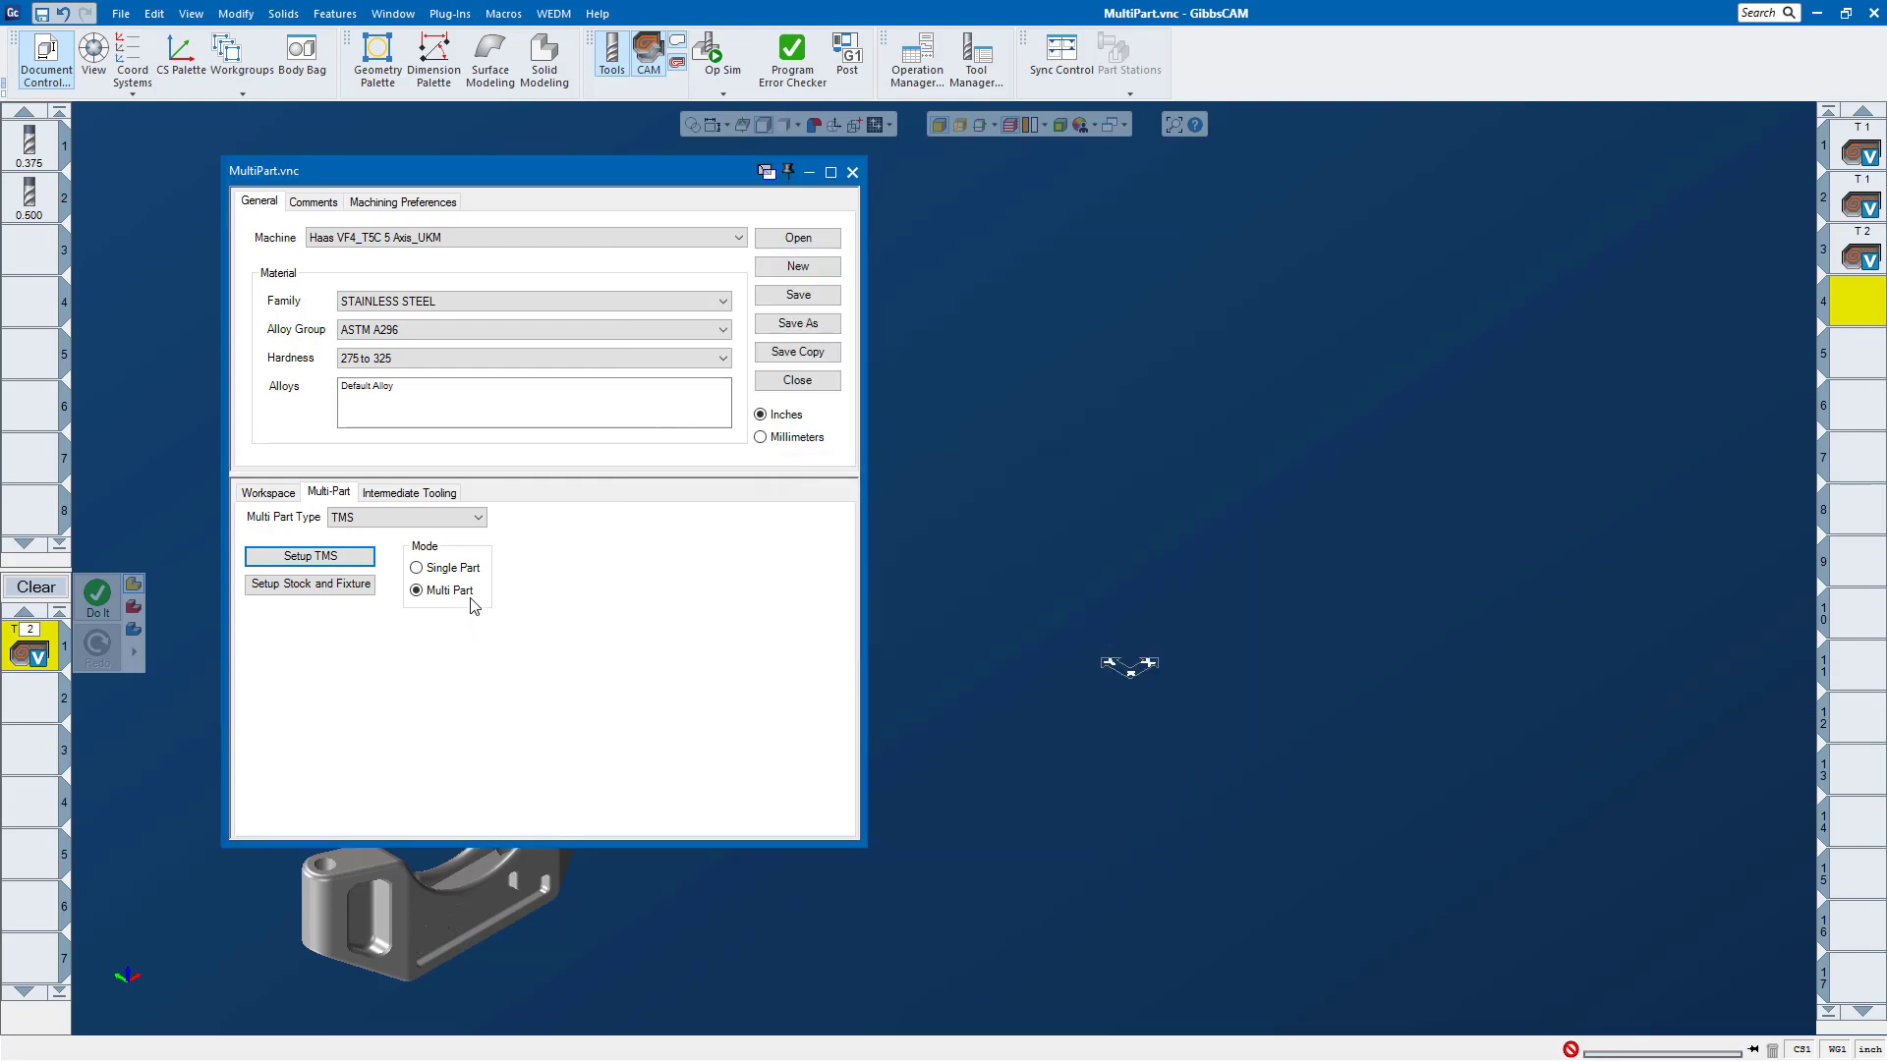
Step: Return the multi-part type to Part Duplication, close the document settings, and show the part in isometric view
click(370, 519)
click(363, 544)
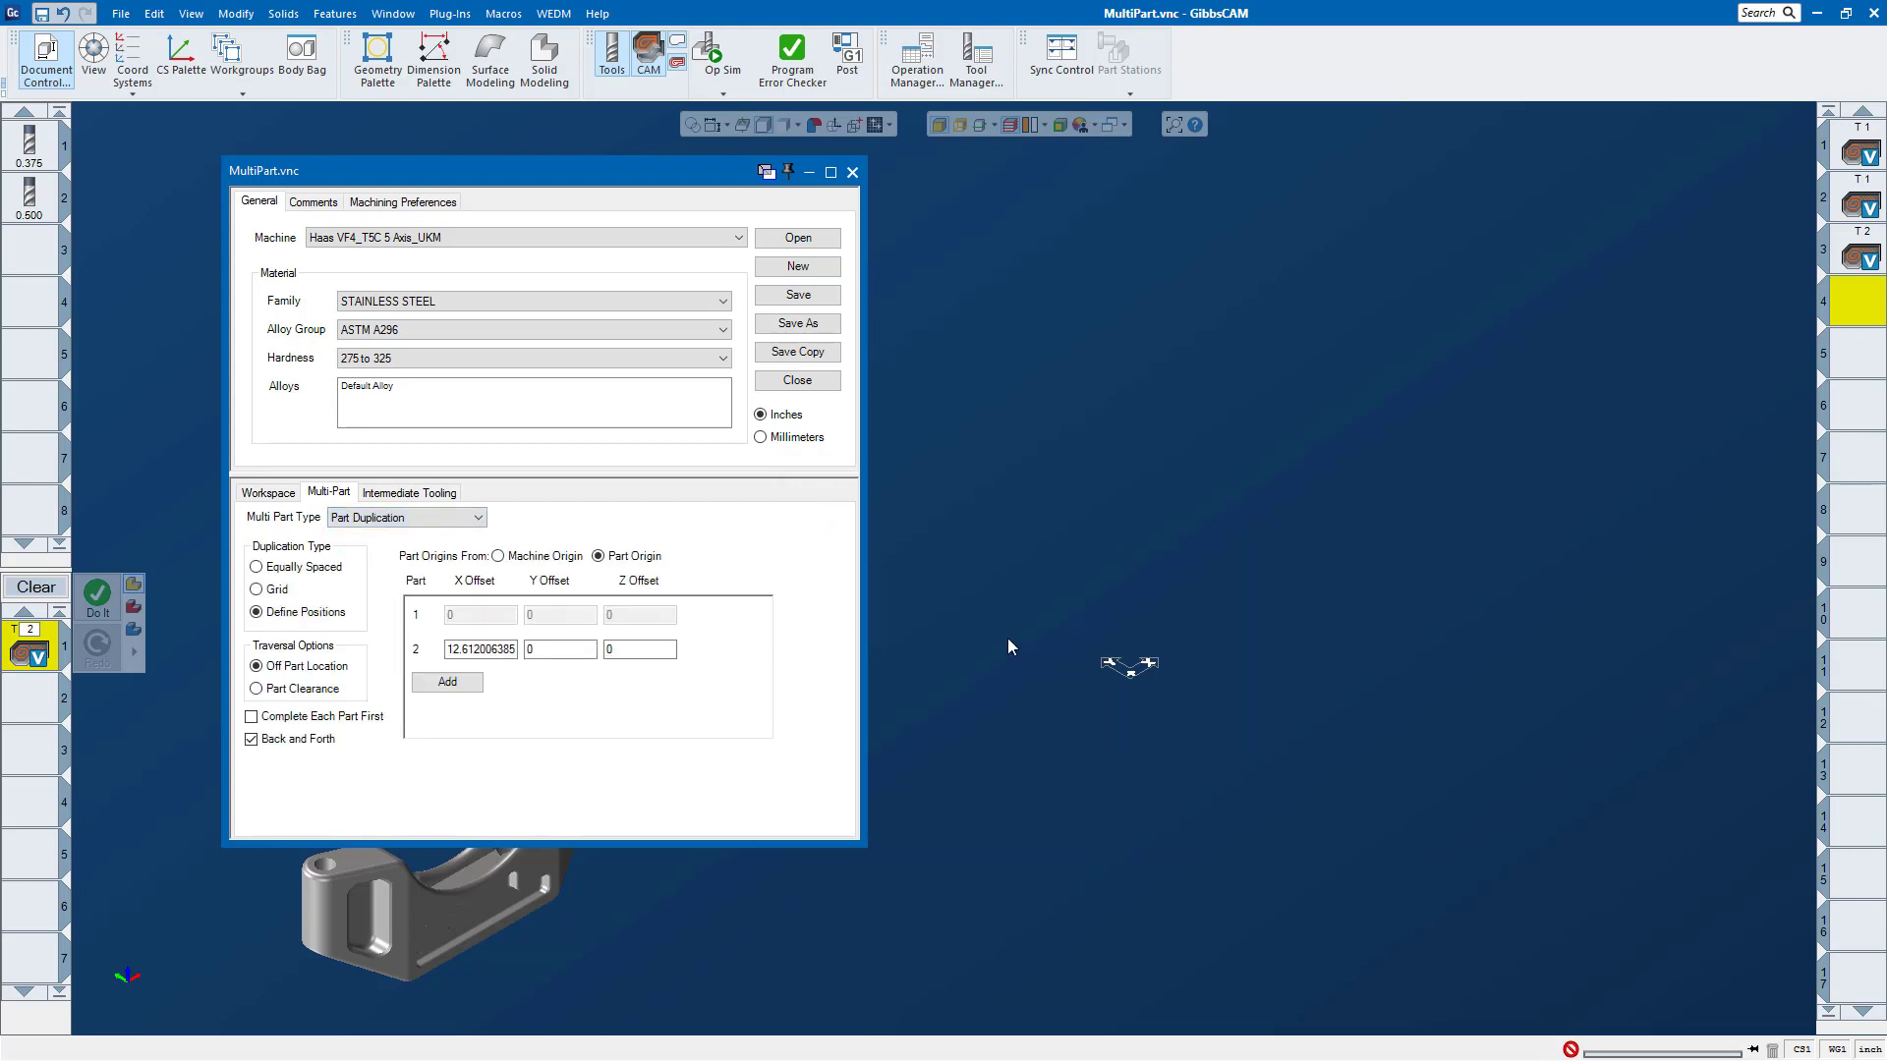
click(851, 173)
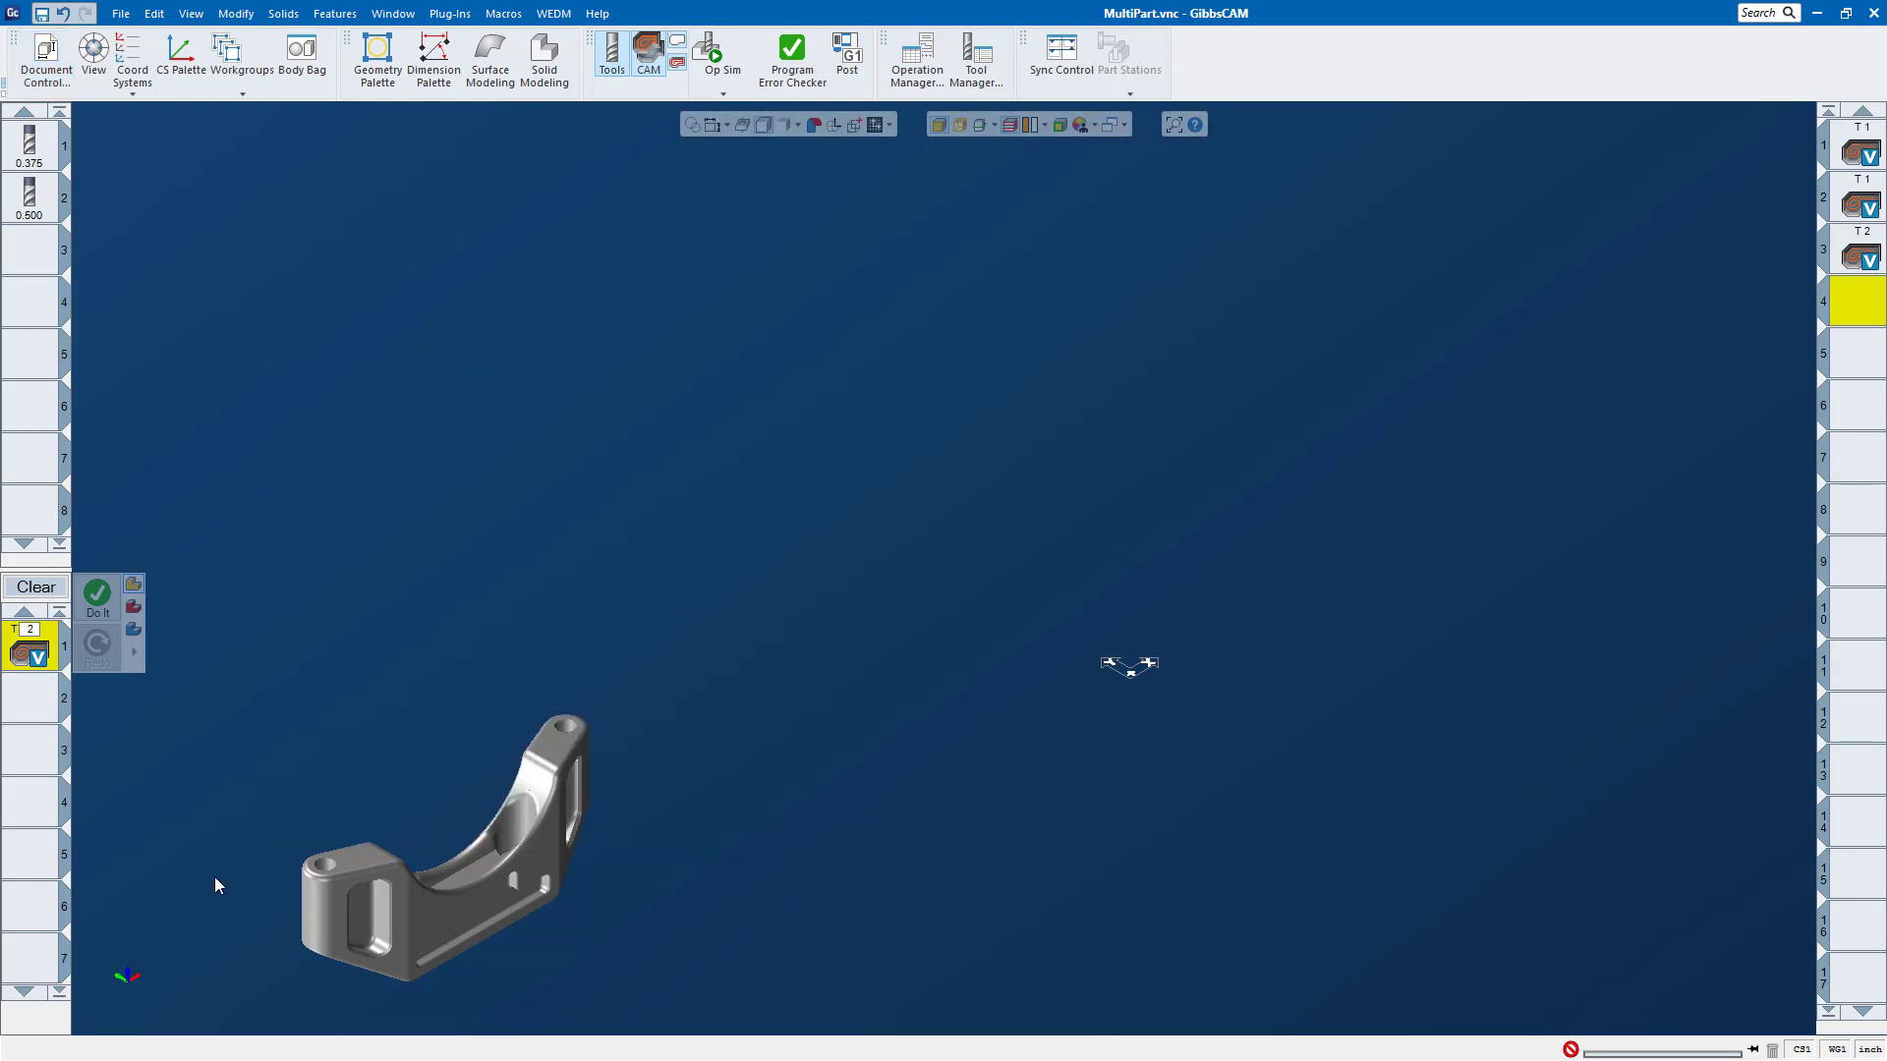
mouse_move(132, 983)
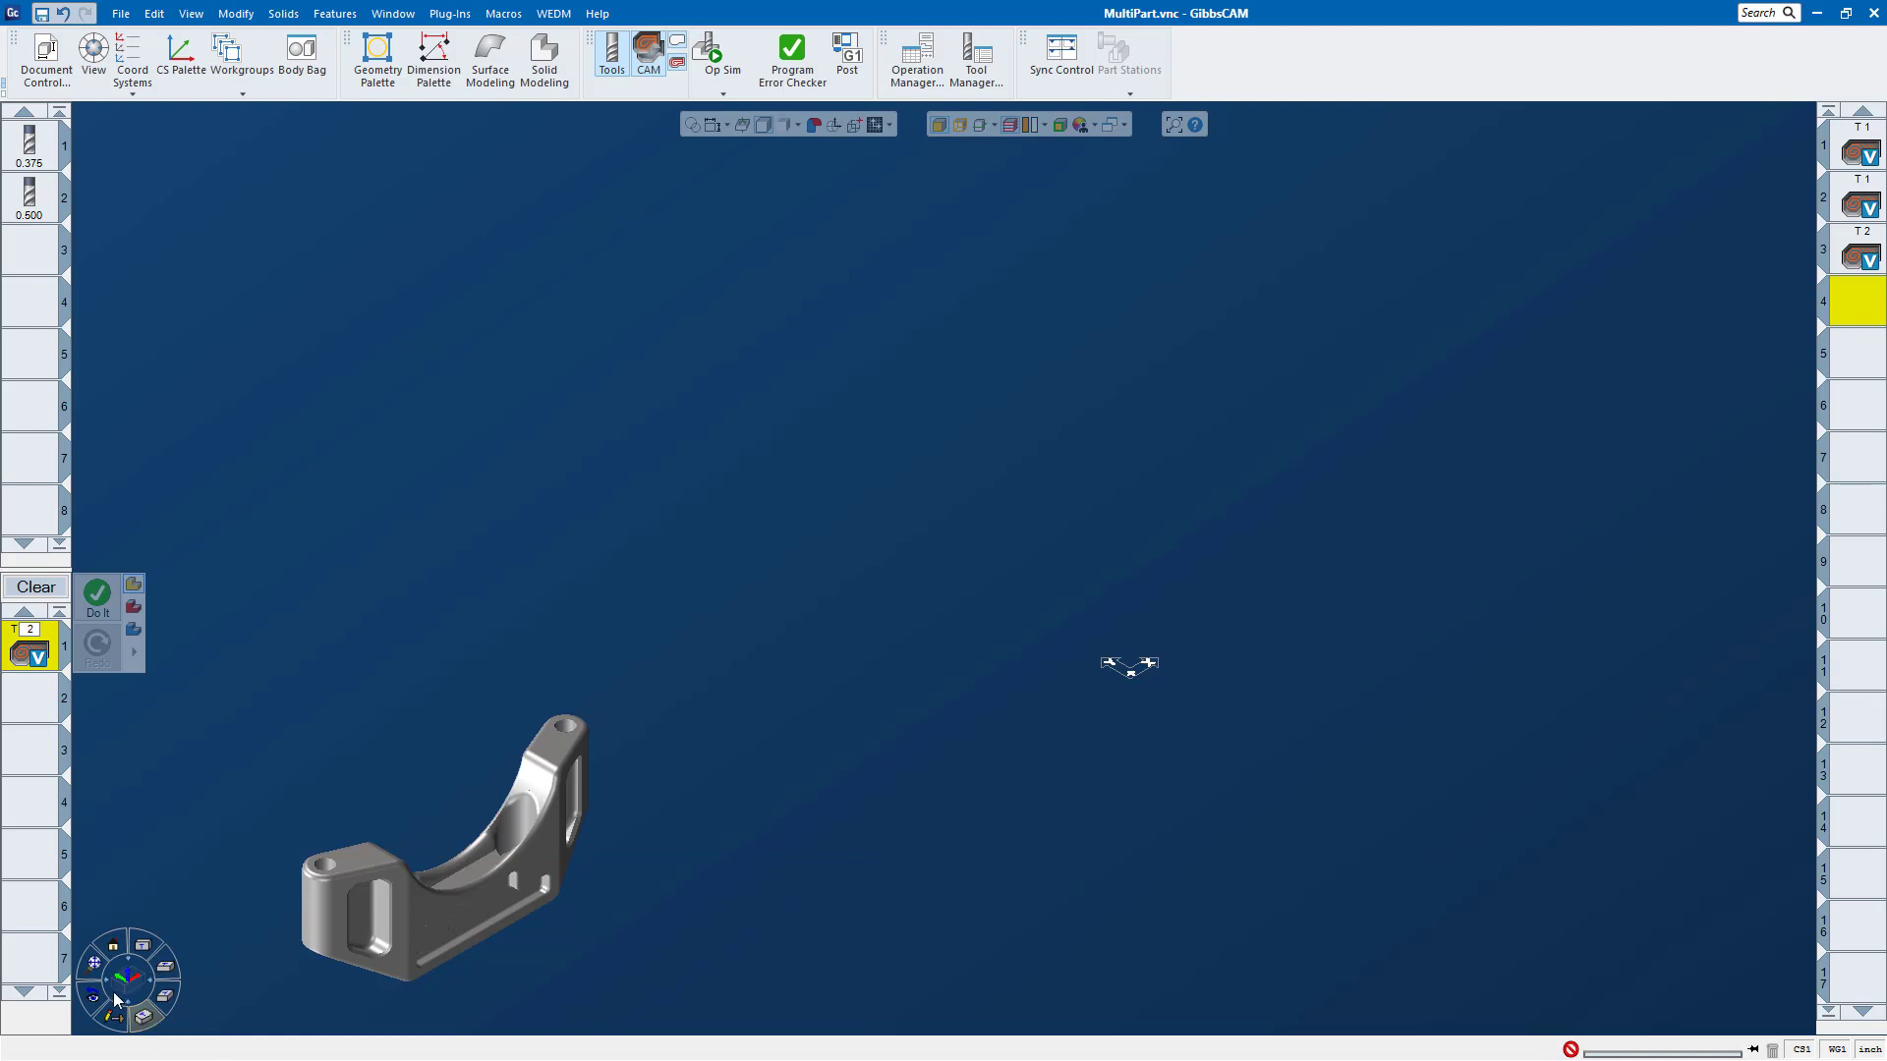
click(145, 1019)
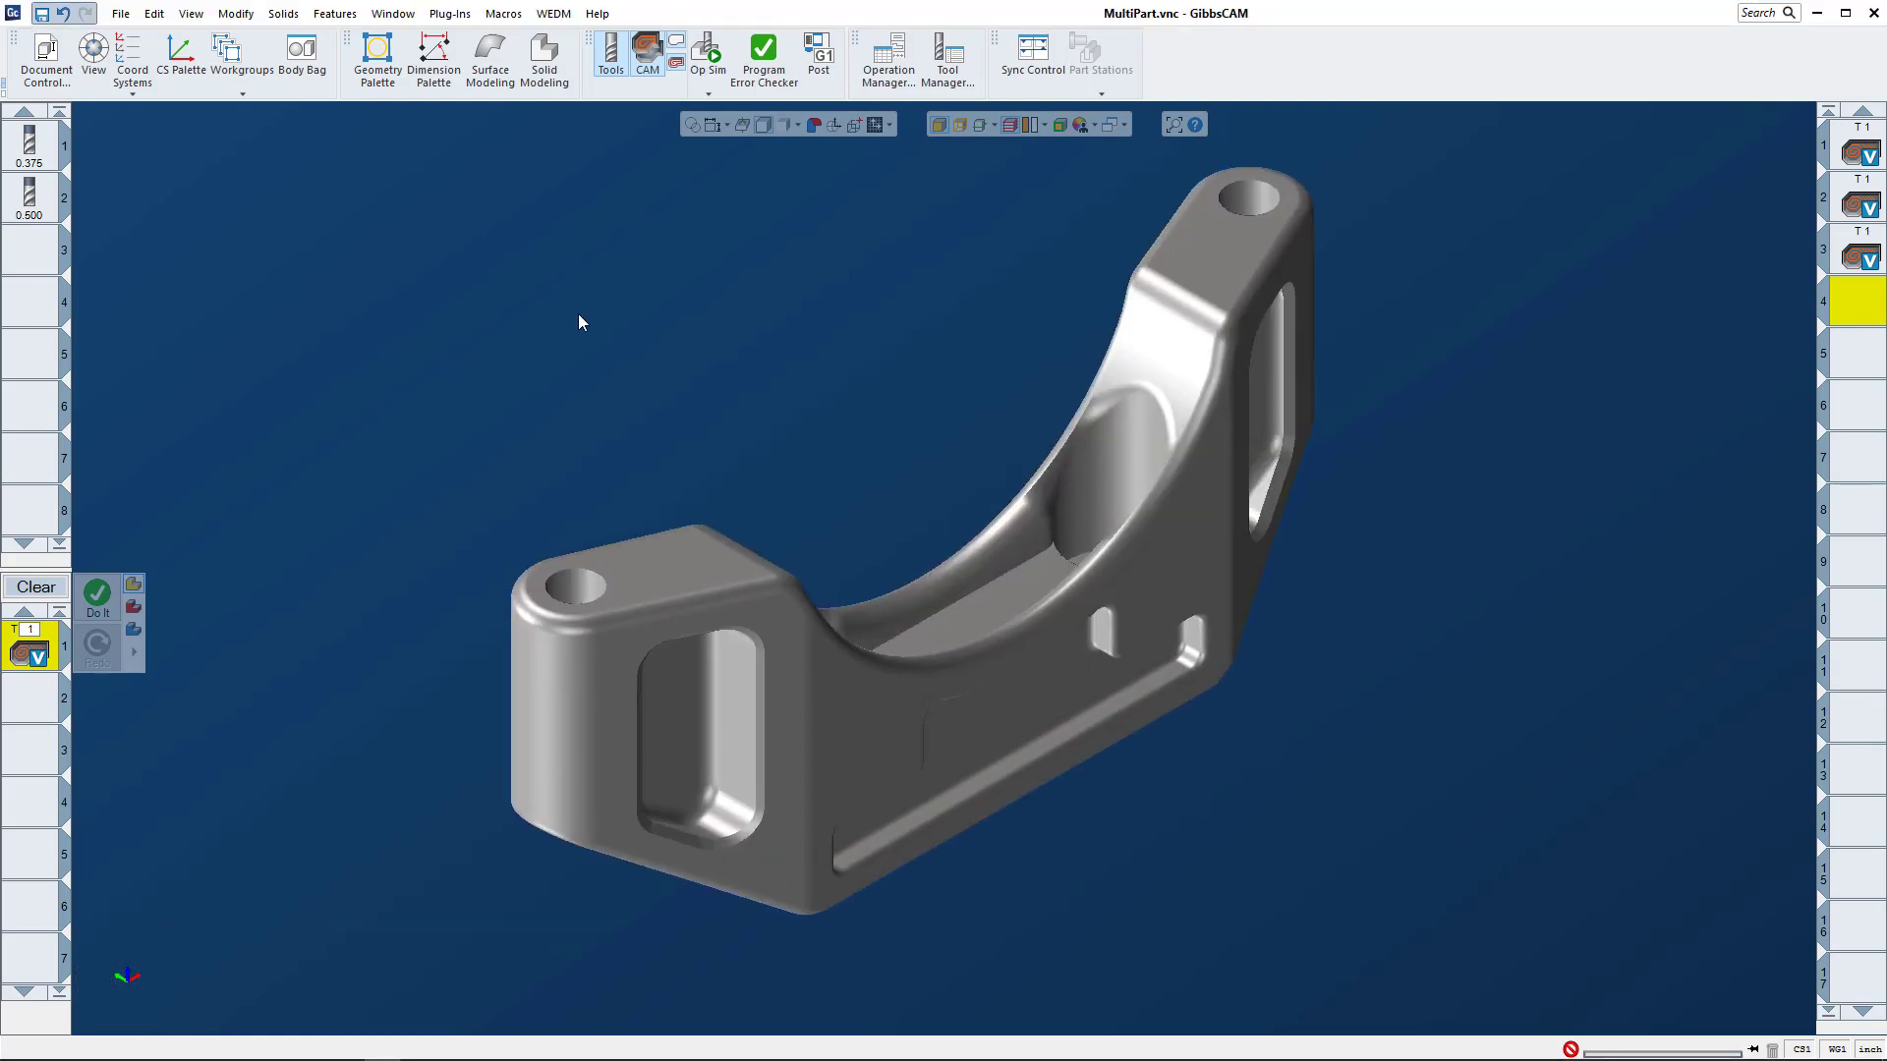
Step: Open vt.vnc without saving the changes to MultiPart.vnc, and fit the turned part in an isometric view
click(121, 14)
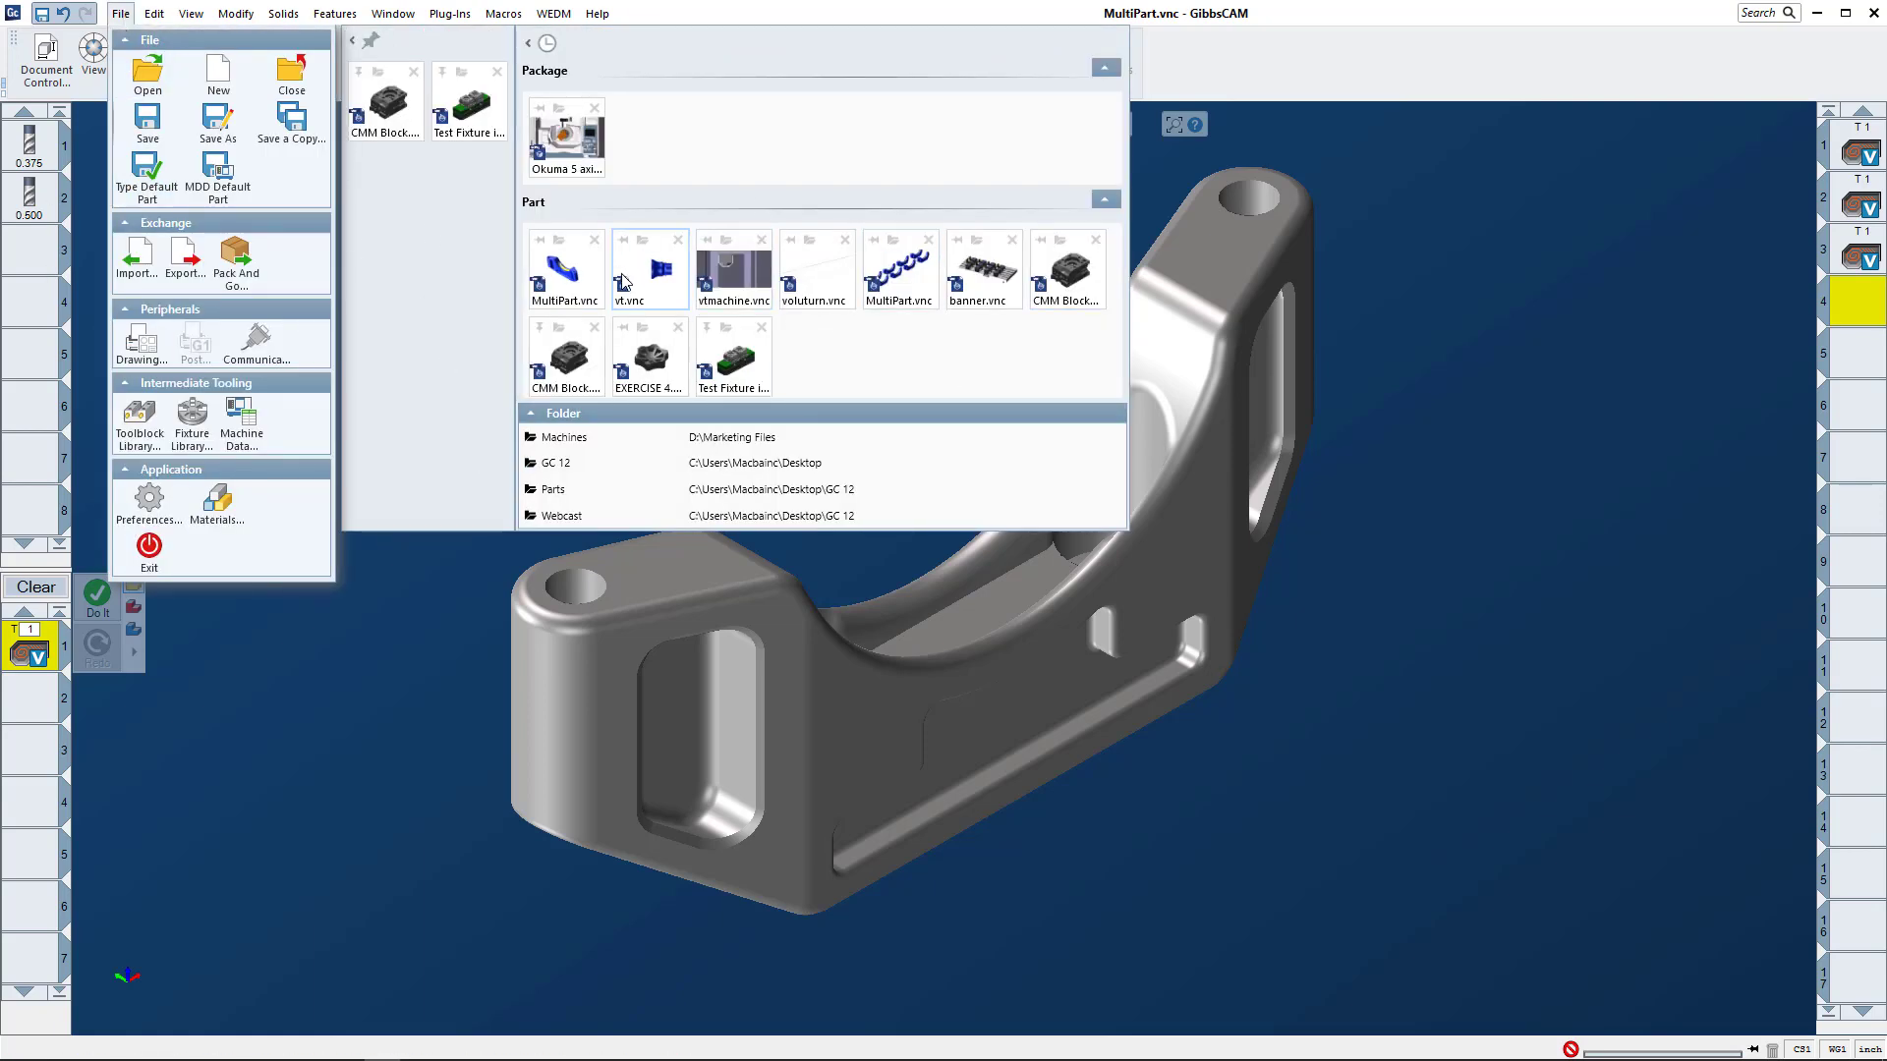
click(145, 98)
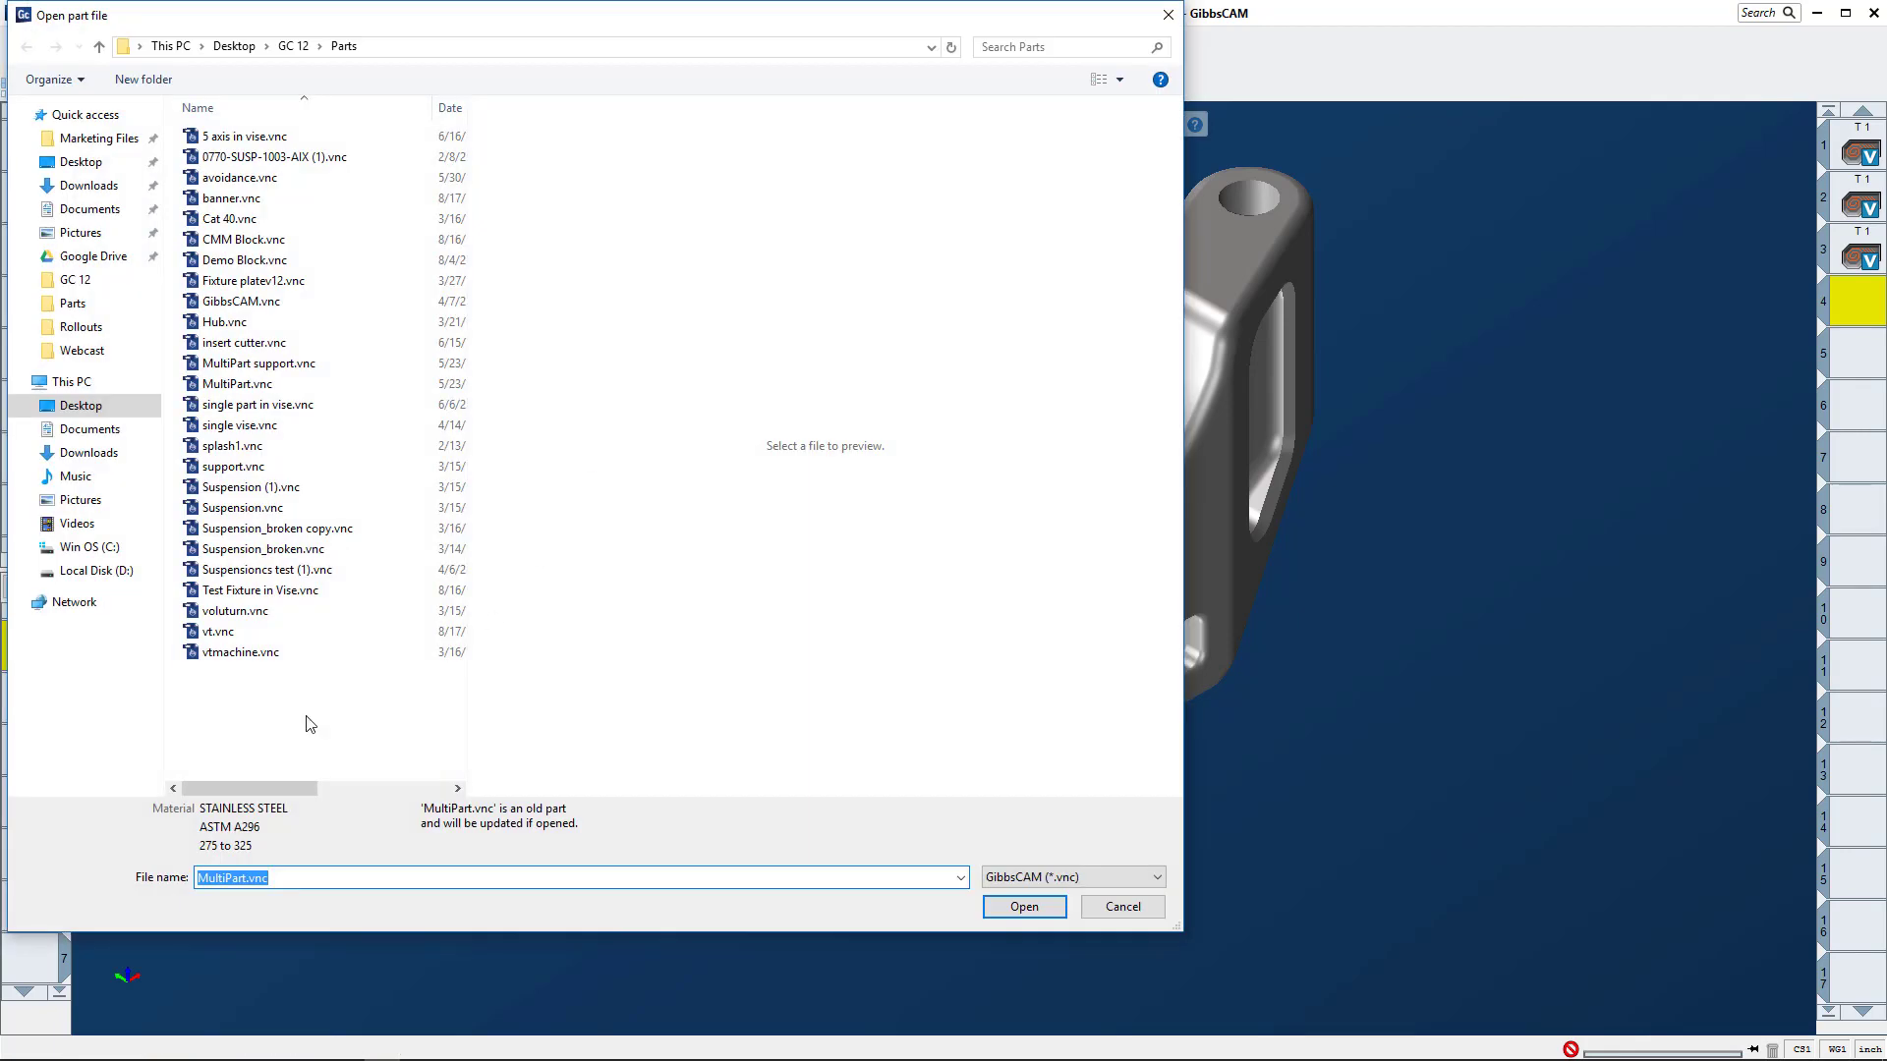
click(218, 632)
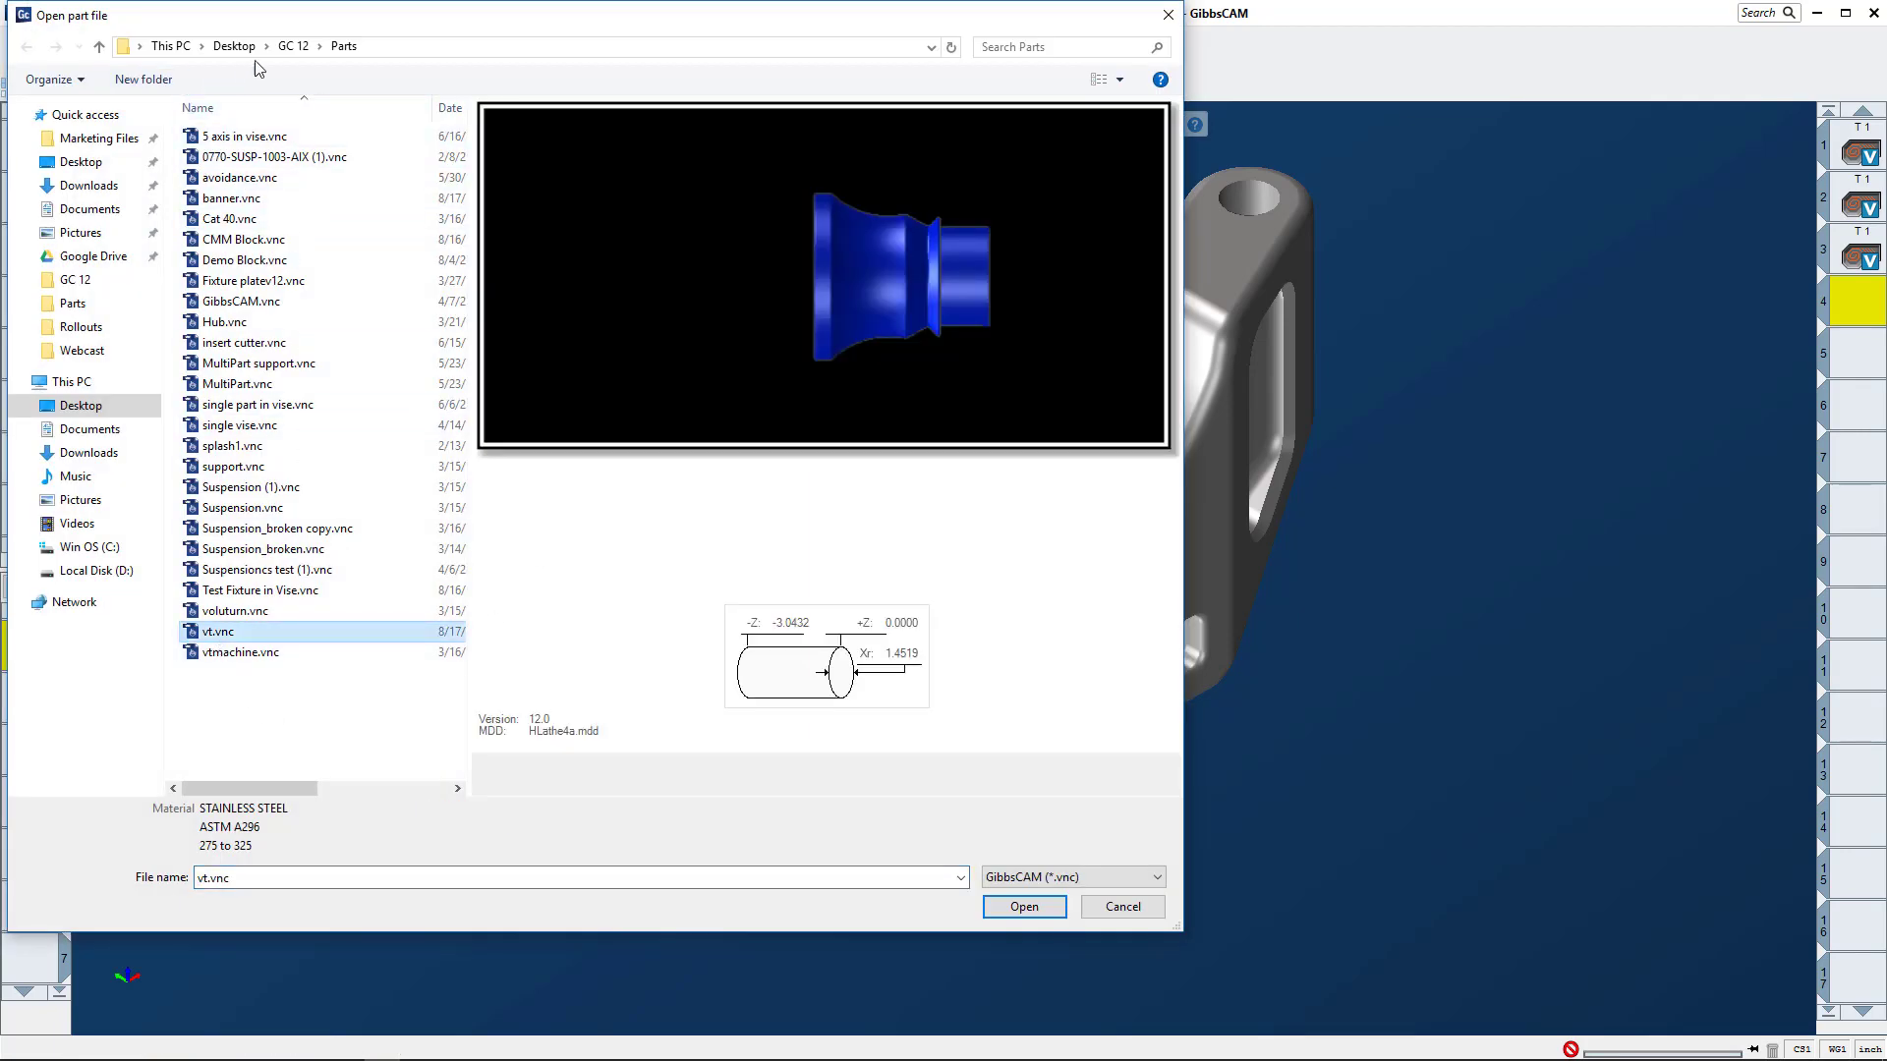
click(1024, 906)
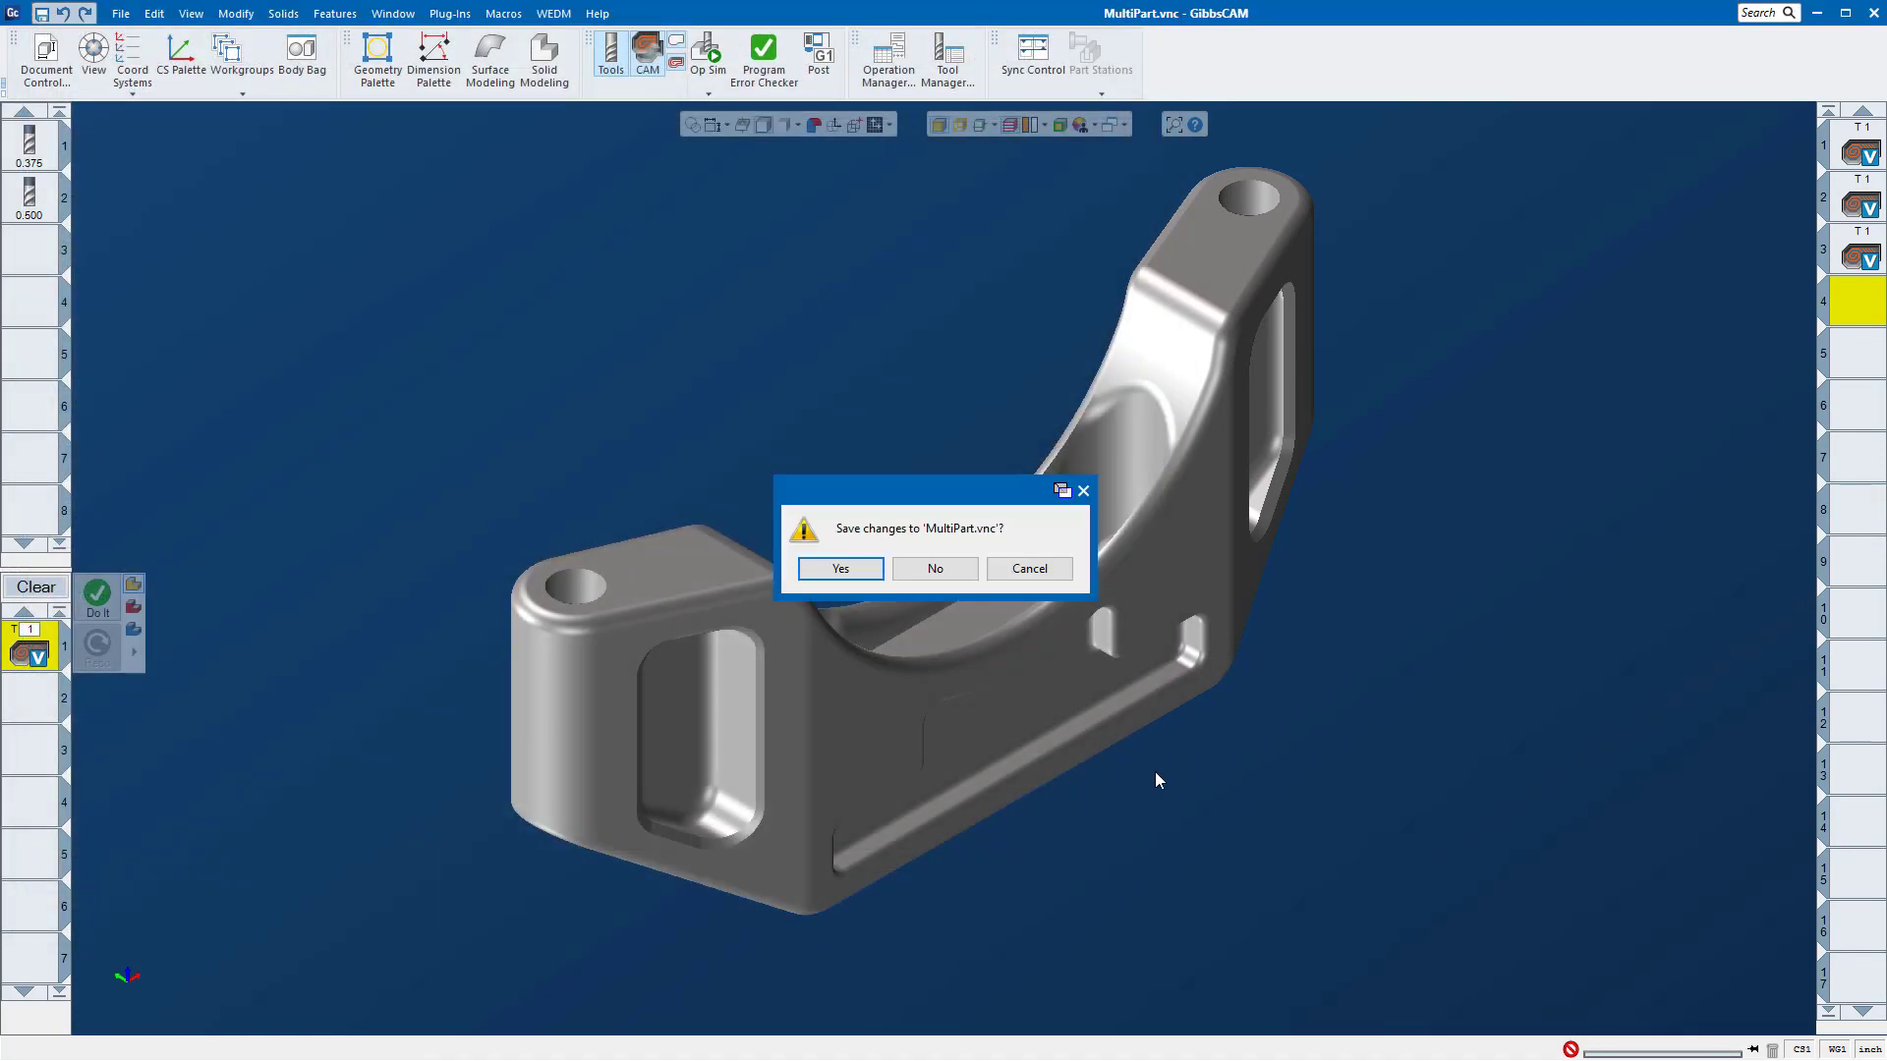
click(947, 570)
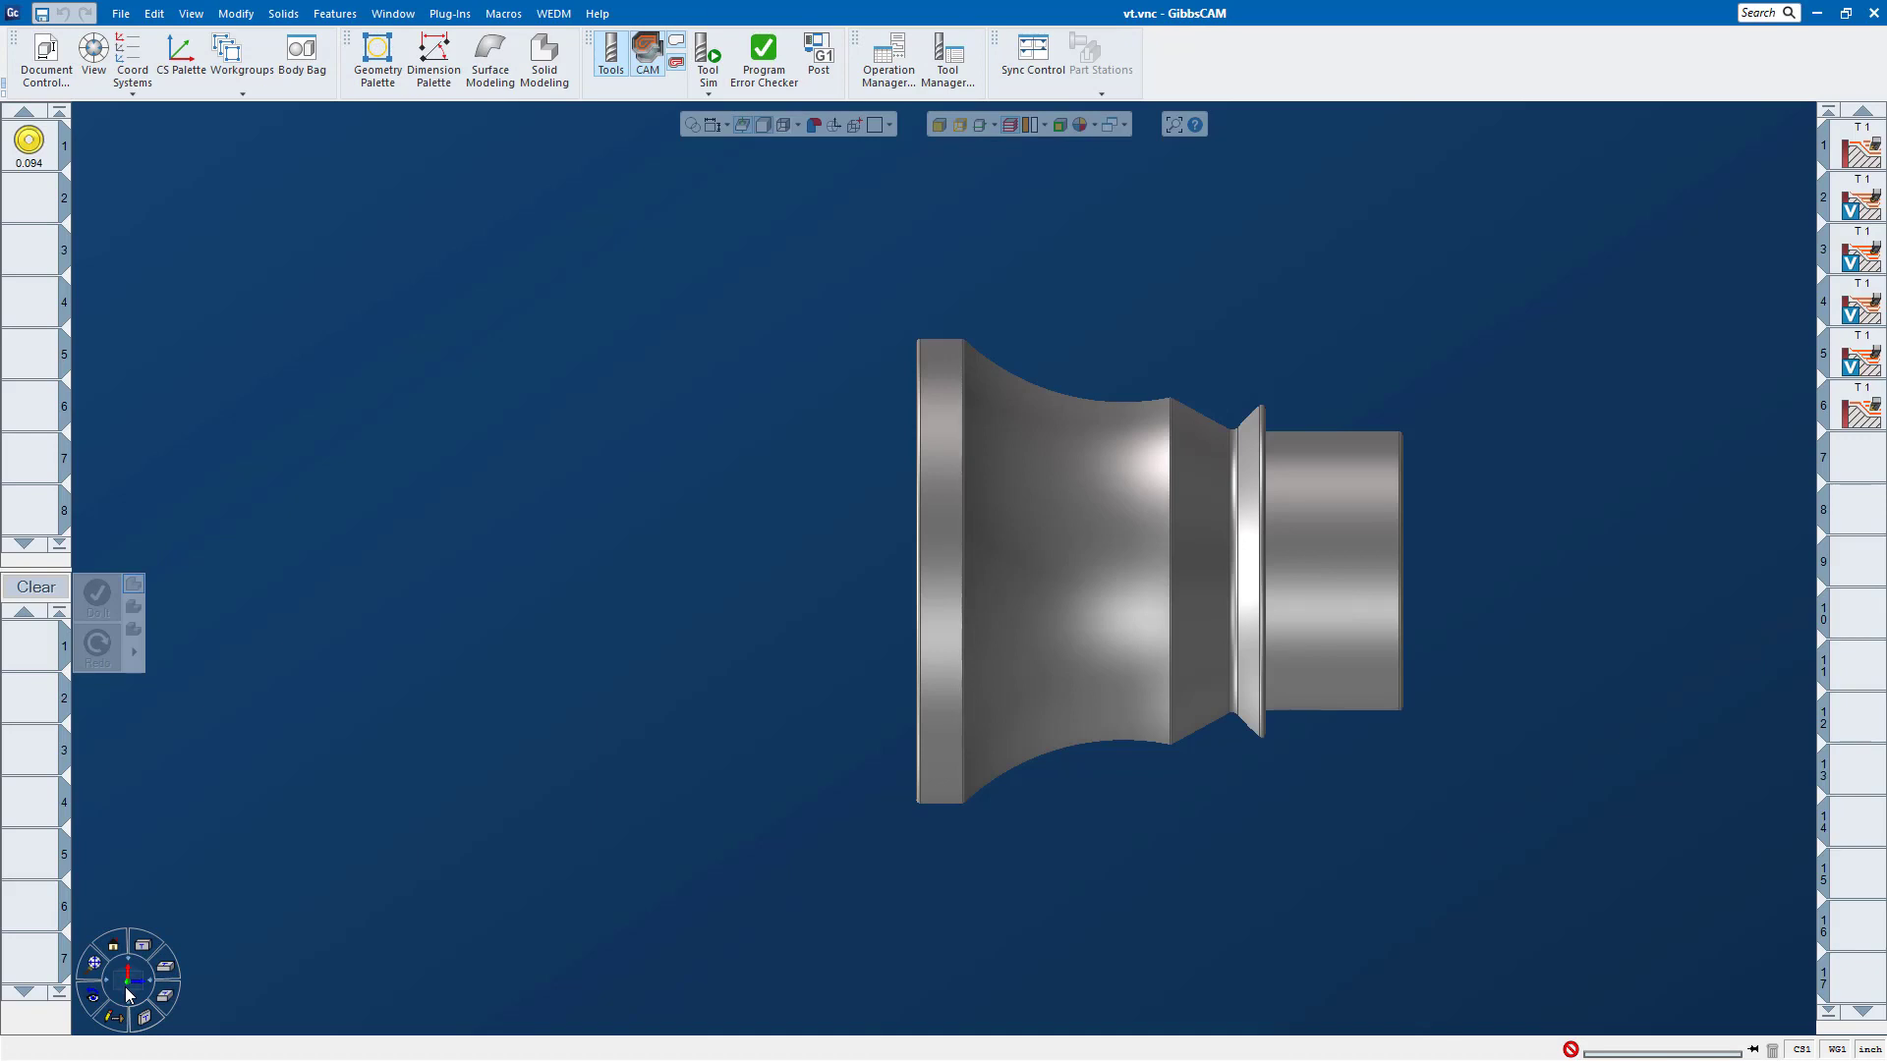
click(144, 1020)
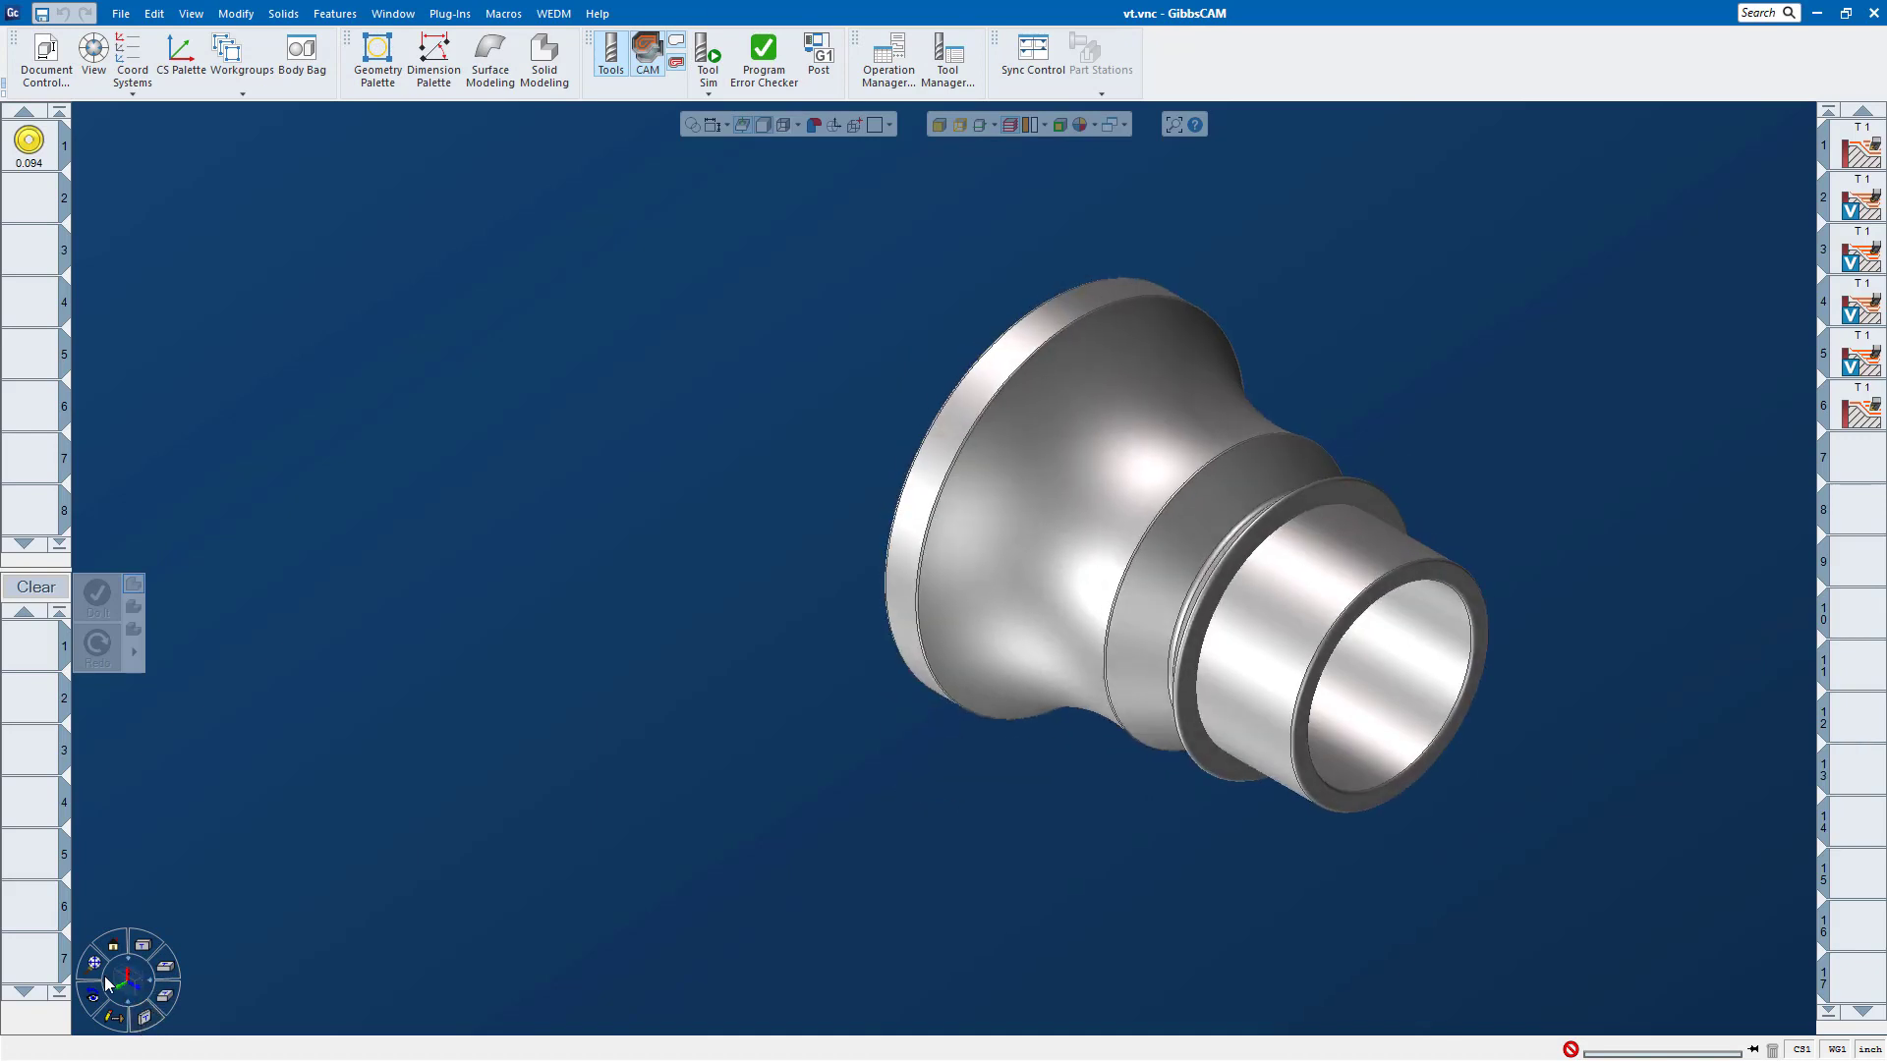
click(98, 965)
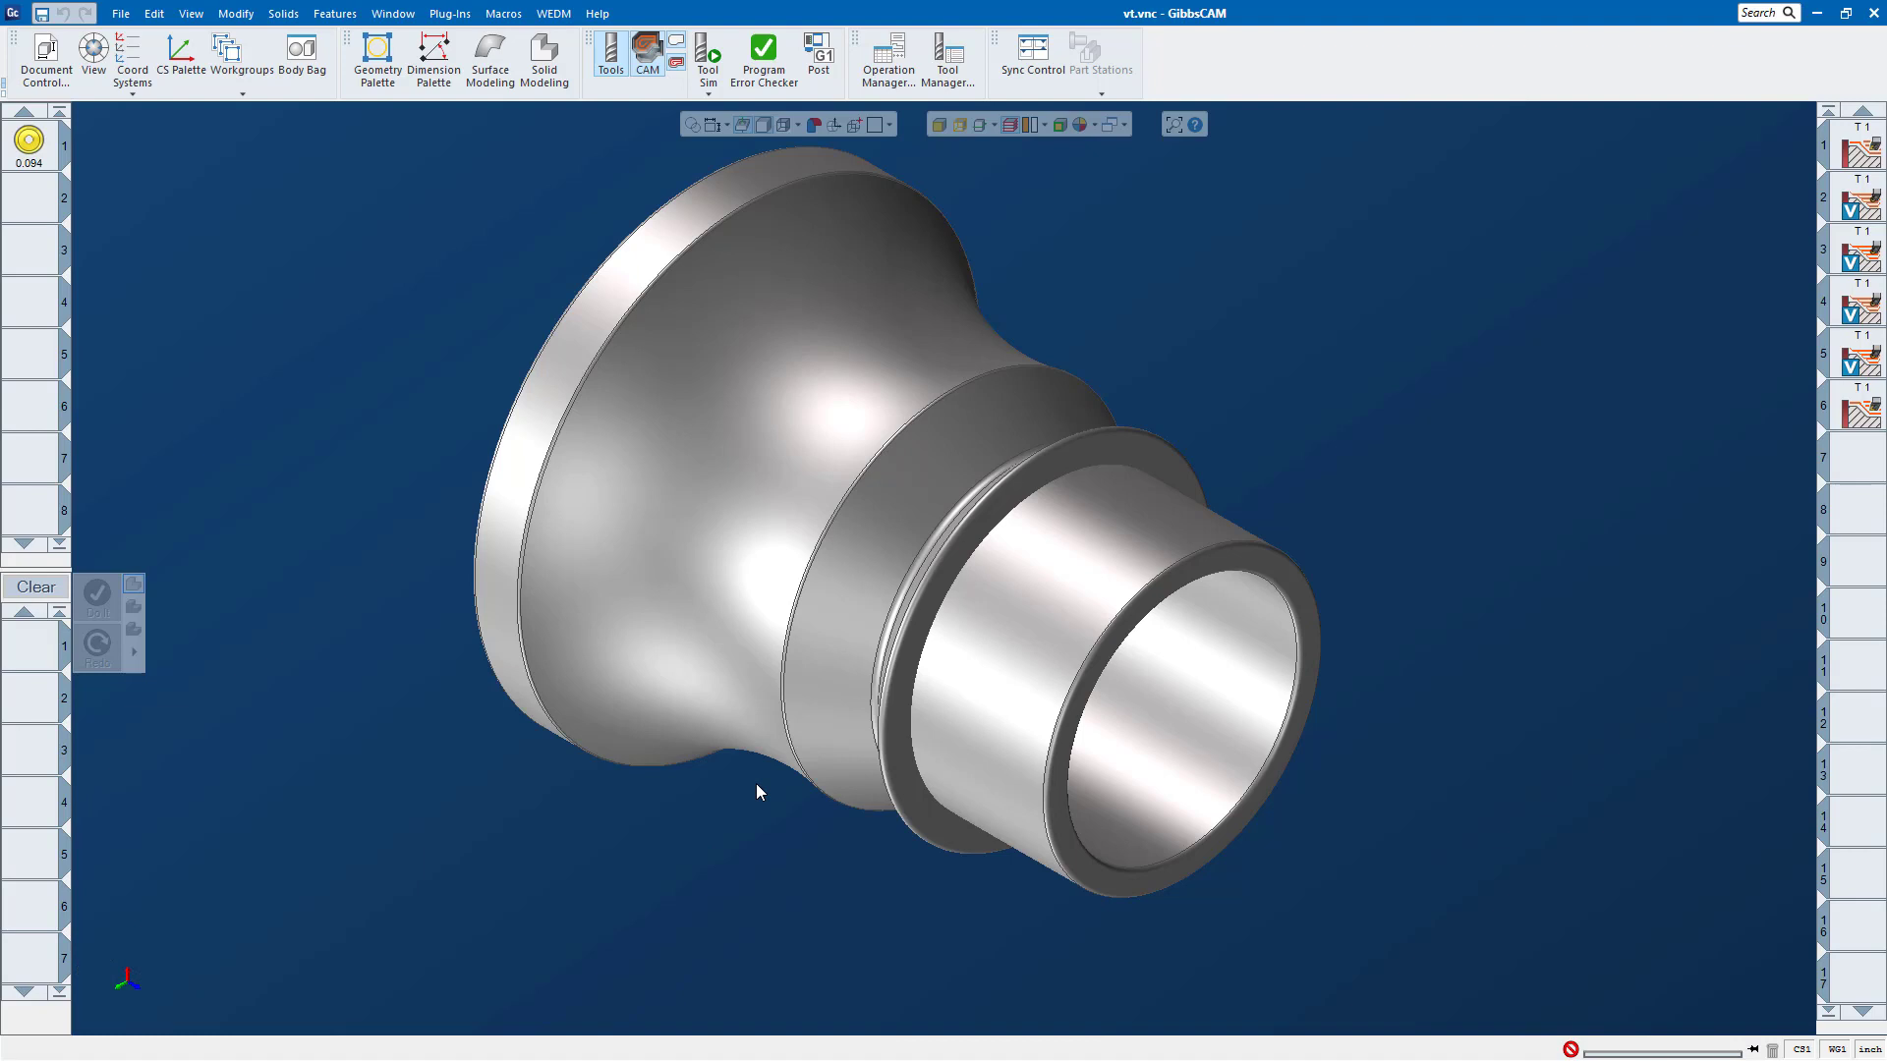
Step: Display the first operation's roughing toolpath on the turned part and examine its passes along the curved profile up close
middle_drag(617, 656, 1593, 432)
middle_drag(993, 487, 1275, 524)
scroll(1274, 516, up, 2)
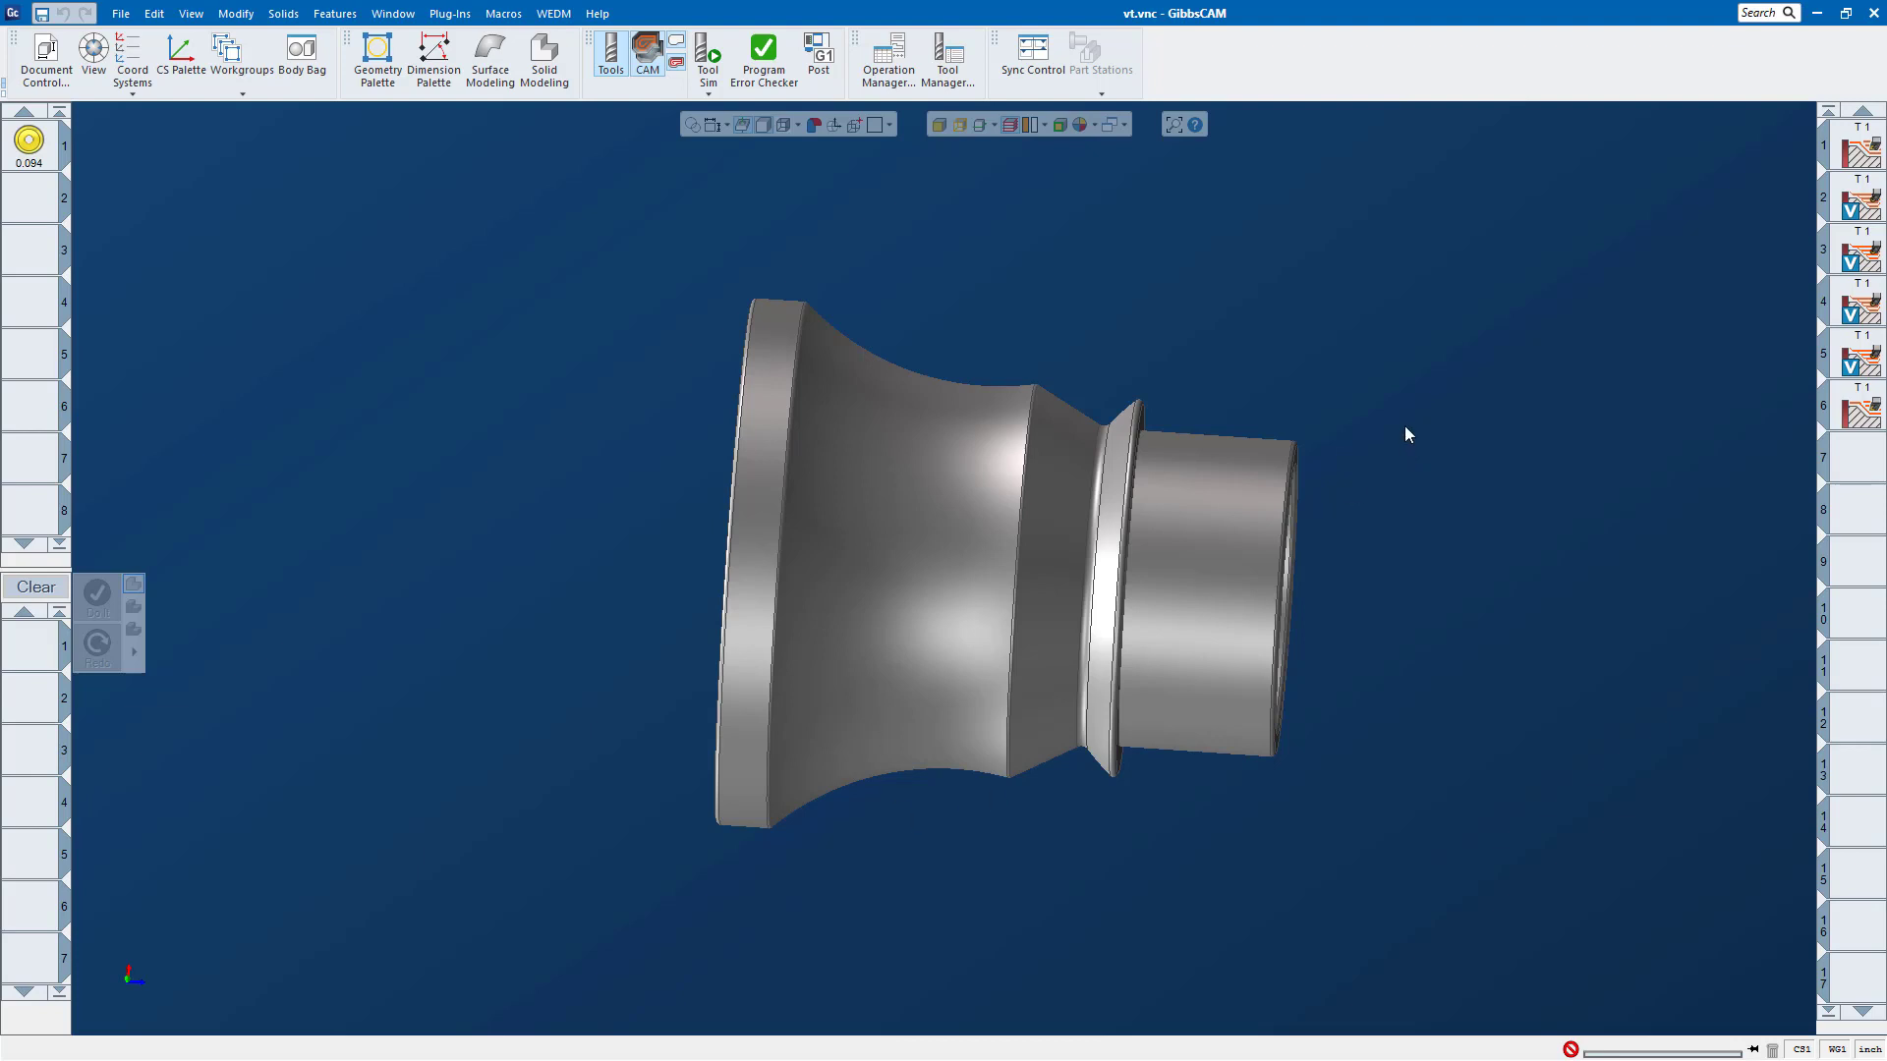
double_click(1859, 150)
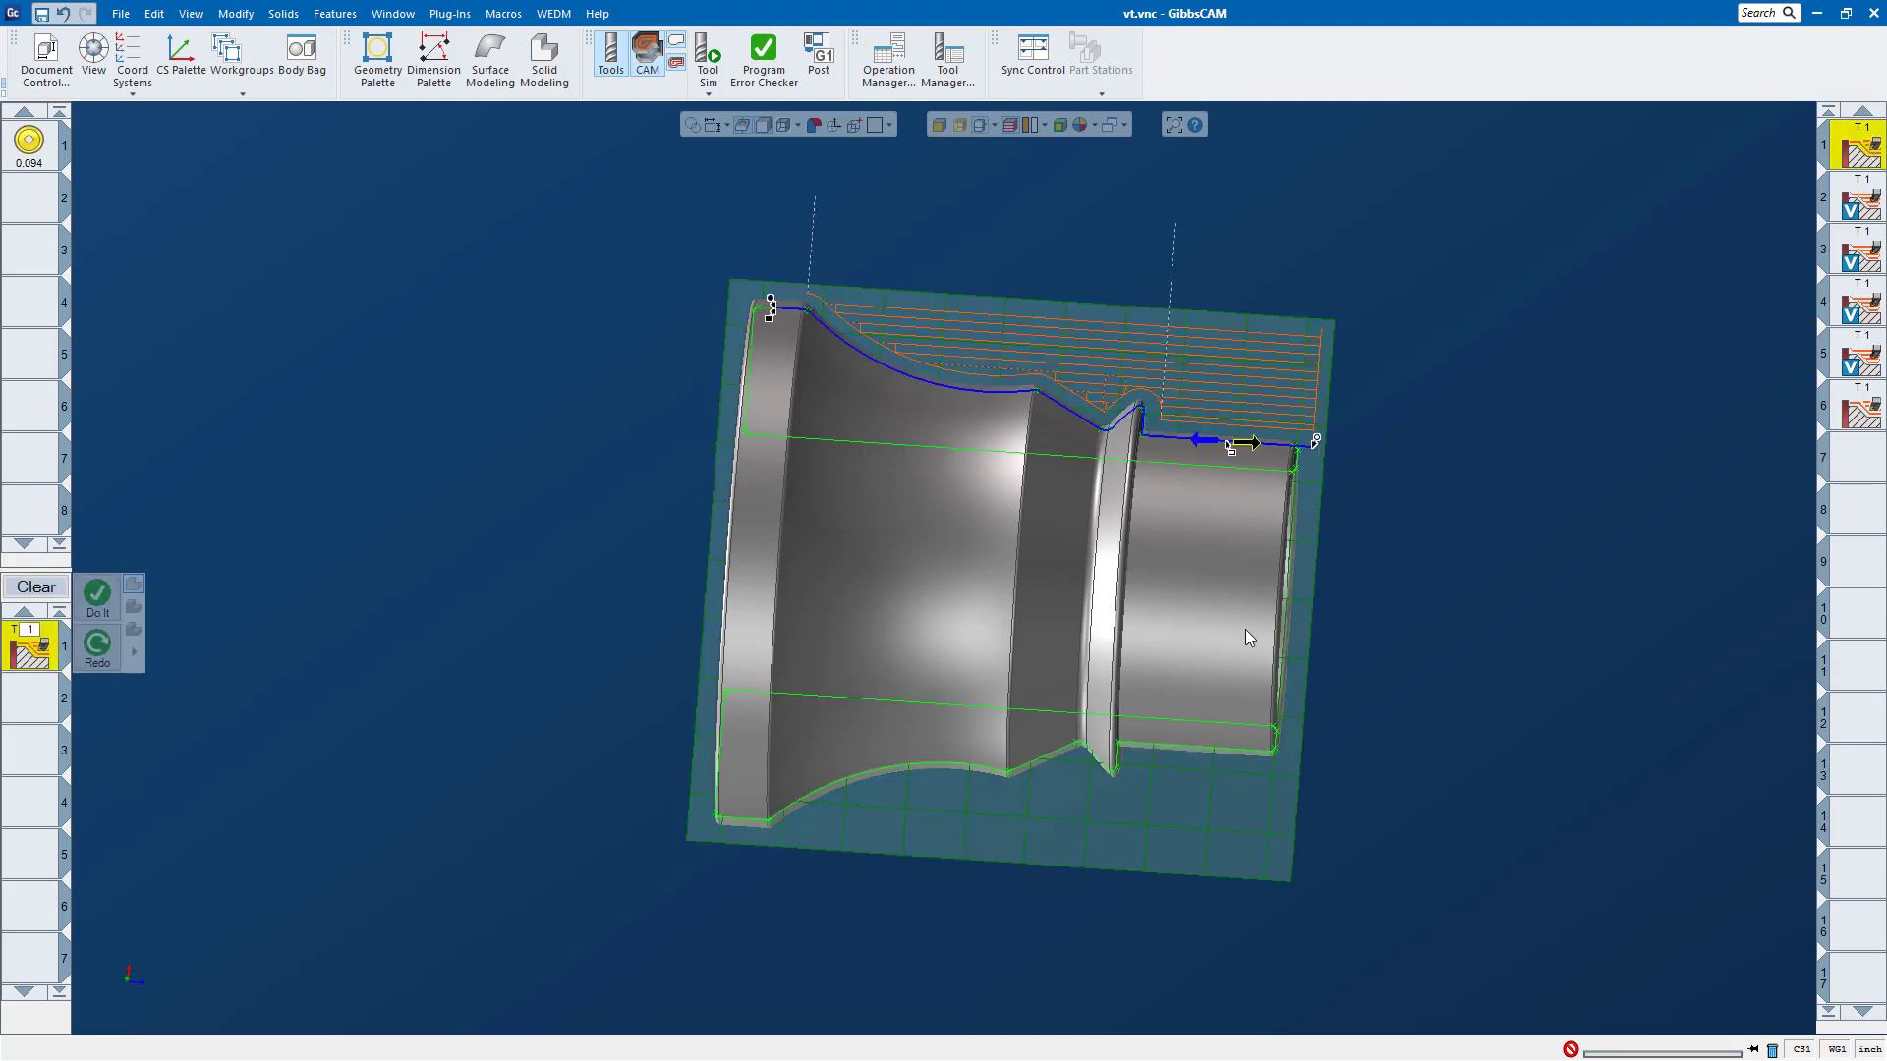
middle_drag(875, 522, 718, 700)
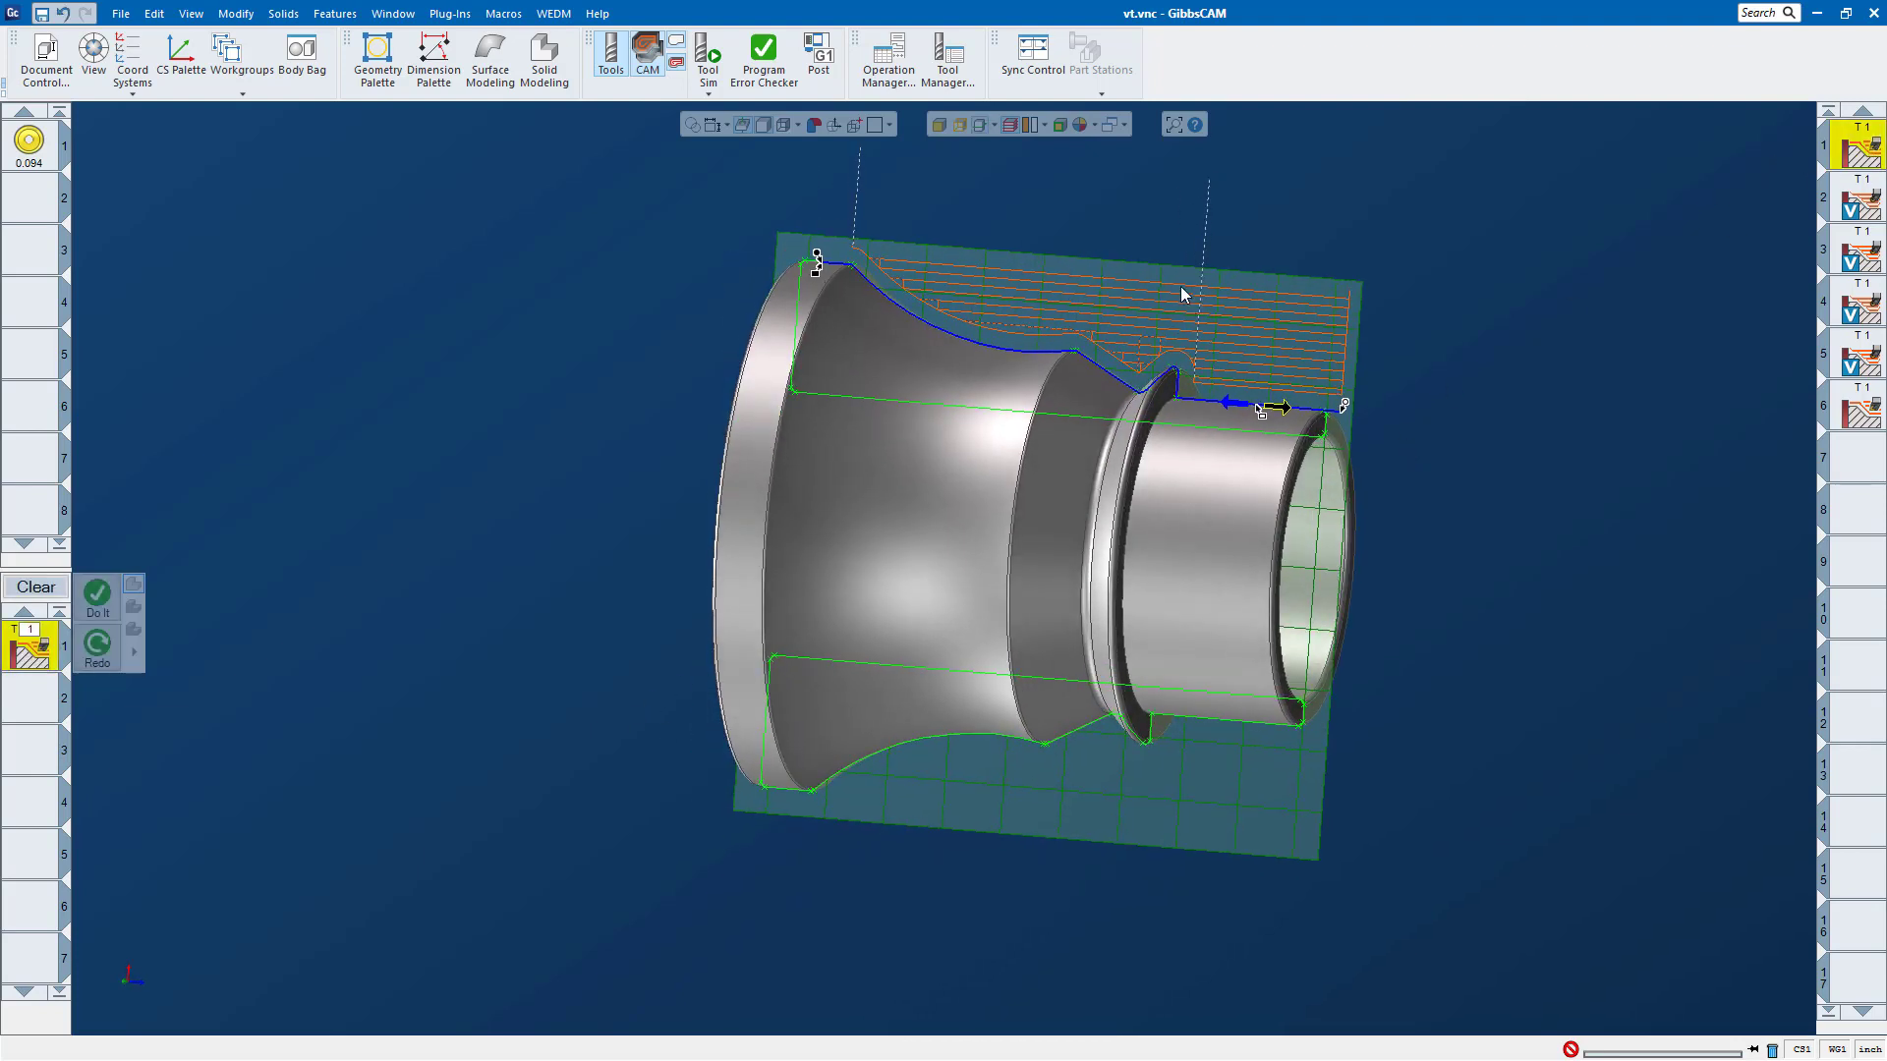
scroll(1146, 232, up, 3)
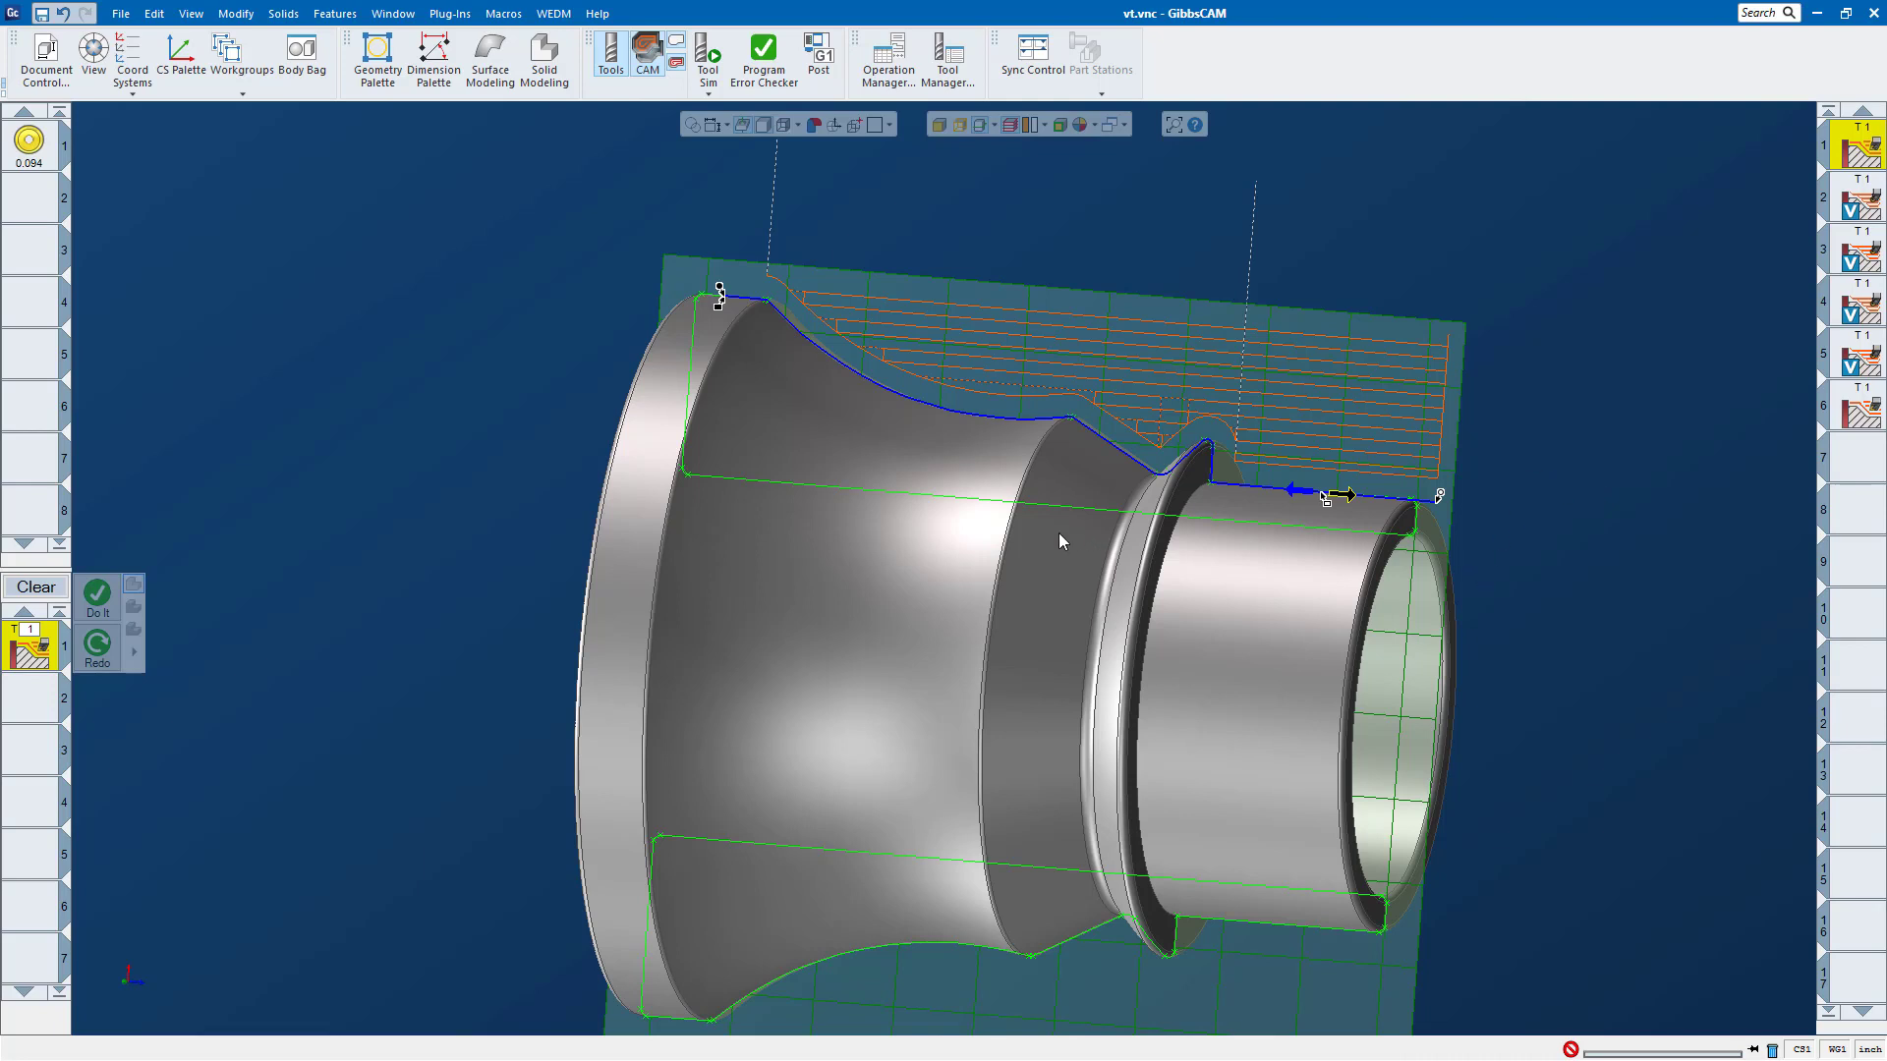
scroll(794, 326, up, 4)
scroll(821, 296, up, 6)
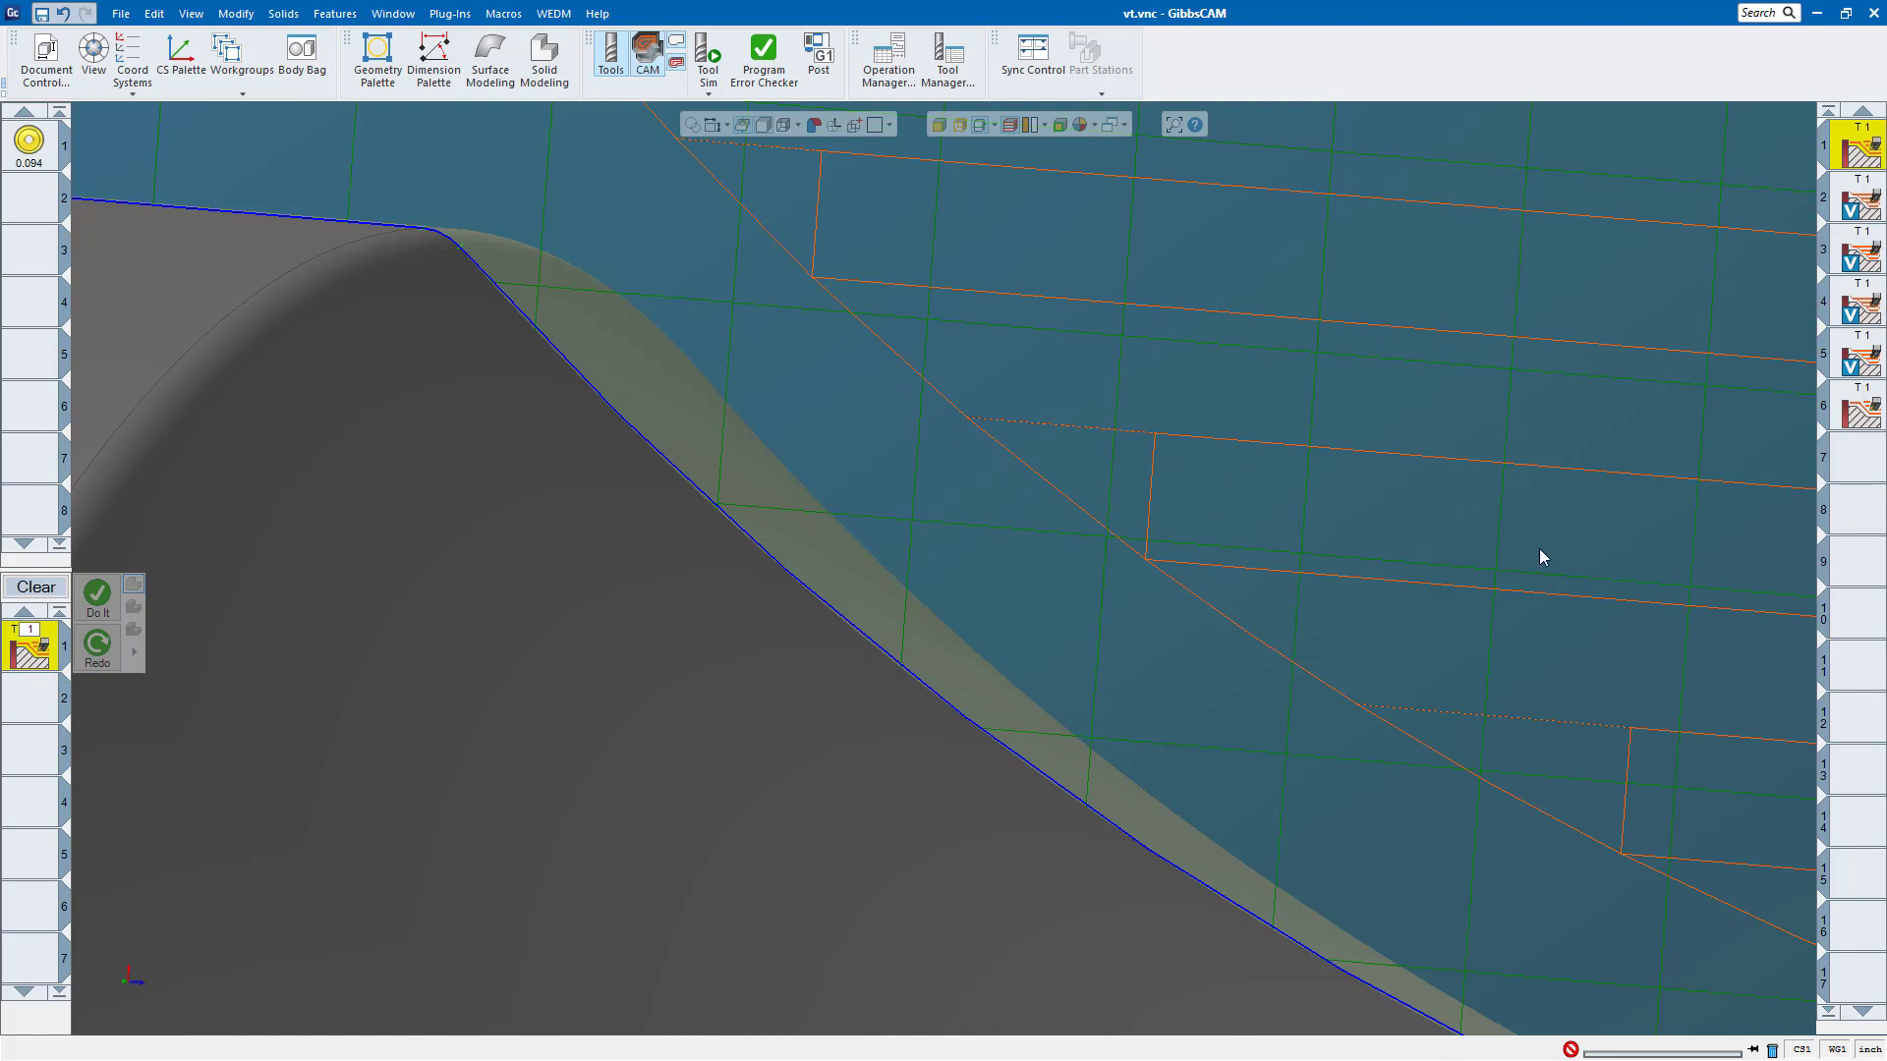
scroll(1397, 562, down, 6)
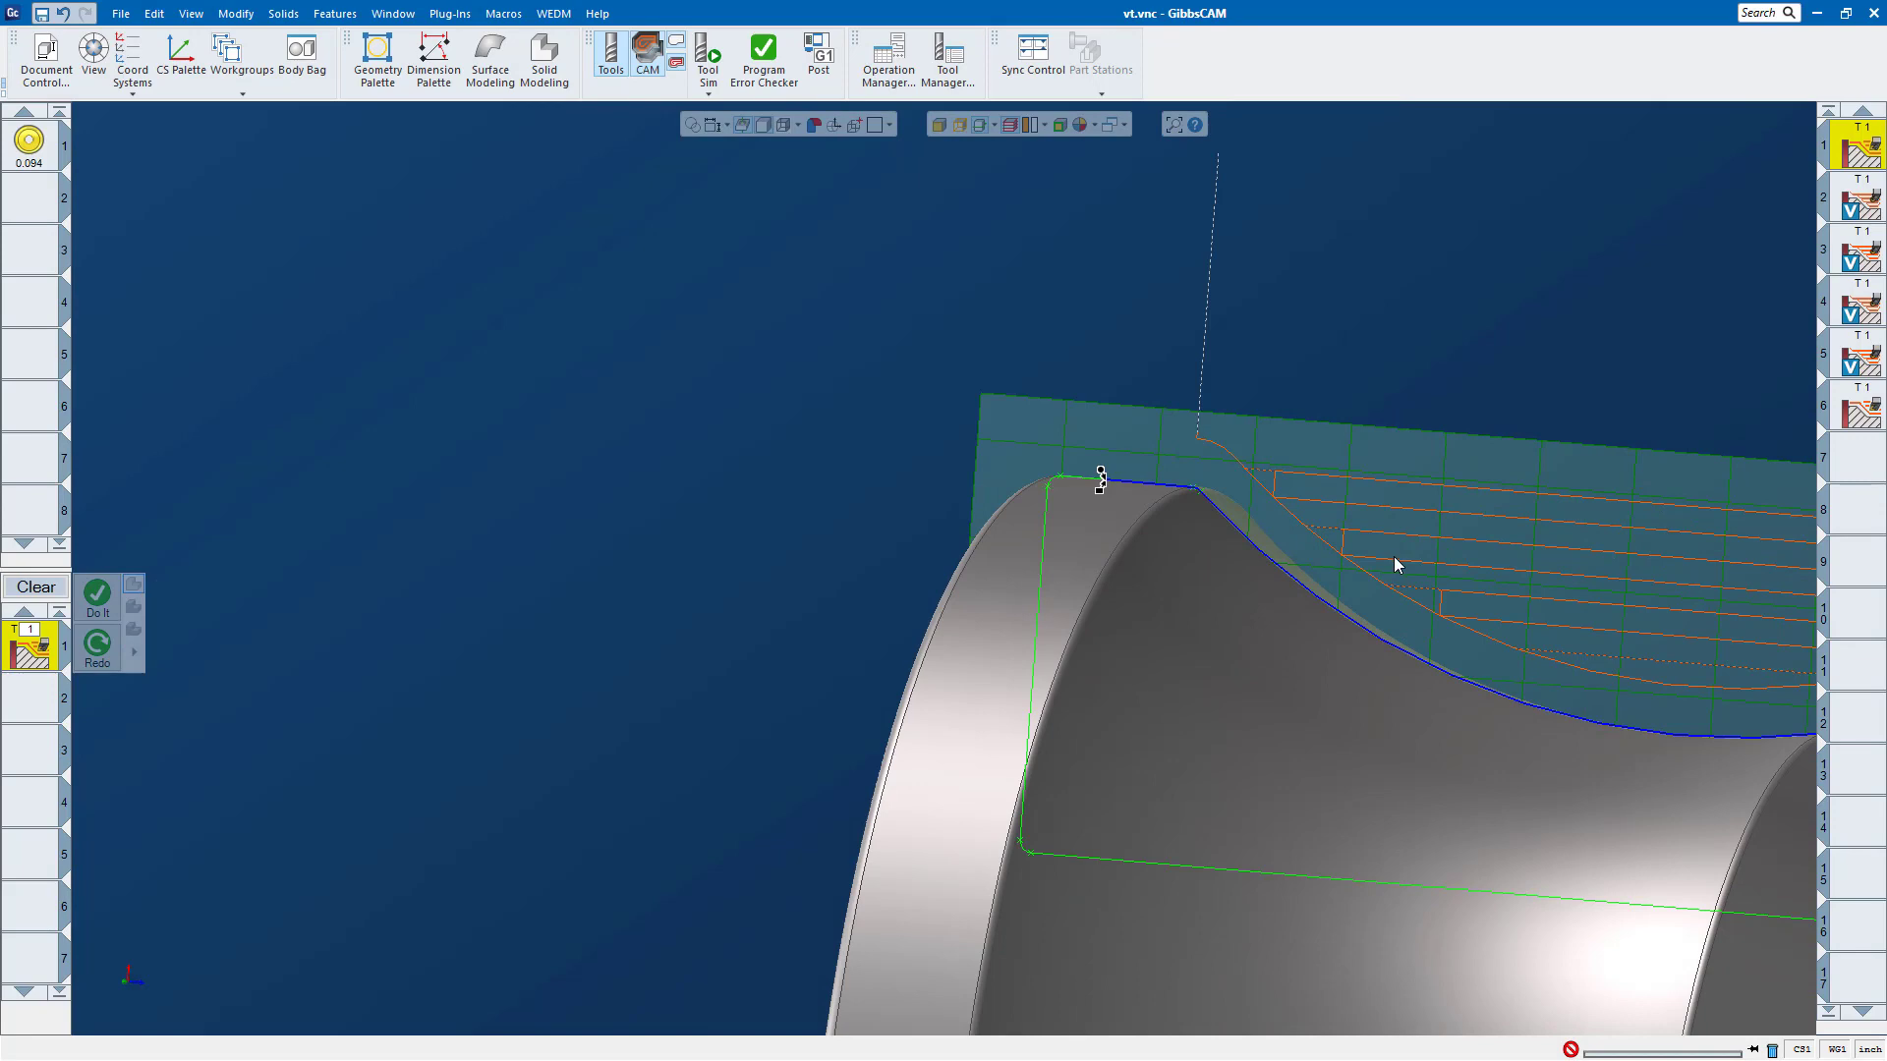
scroll(1400, 561, down, 5)
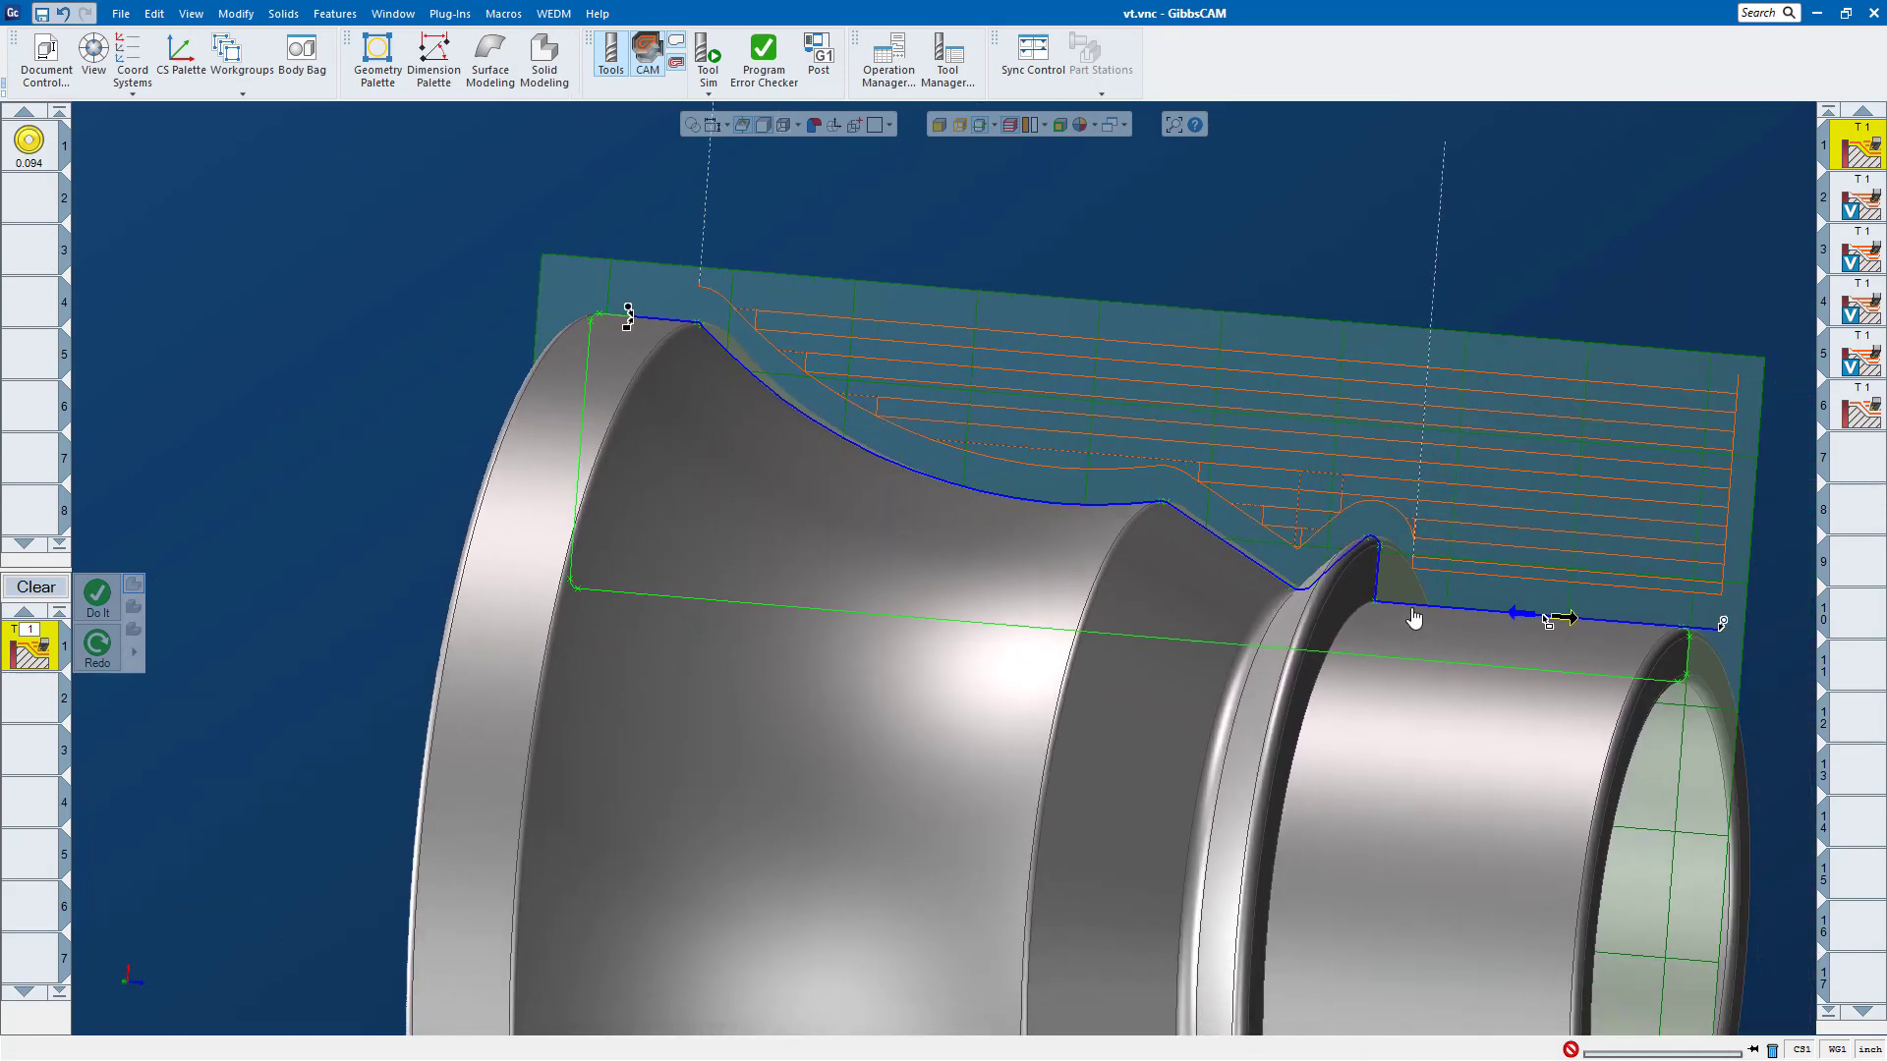
middle_drag(1413, 617, 1317, 573)
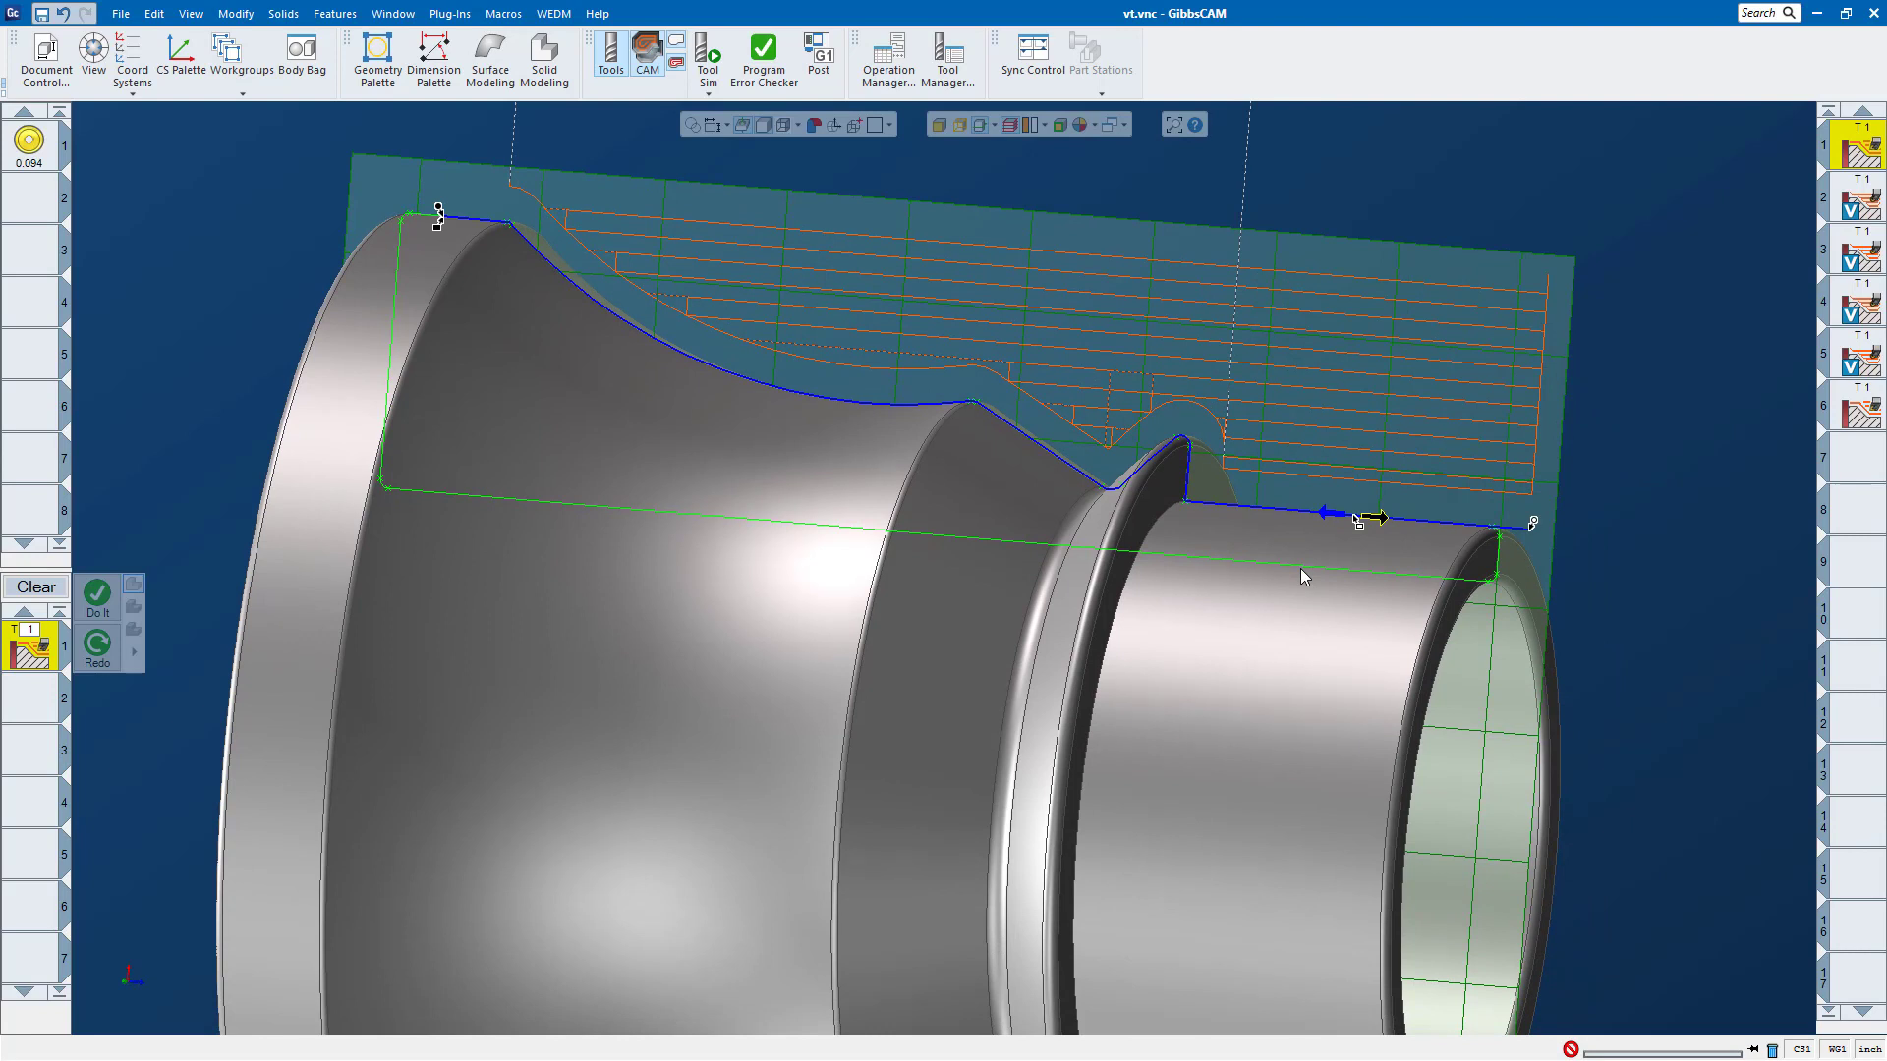
Step: Display the fourth operation's VoluTurn toolpath and examine its looping passes along the outer profile
click(1860, 314)
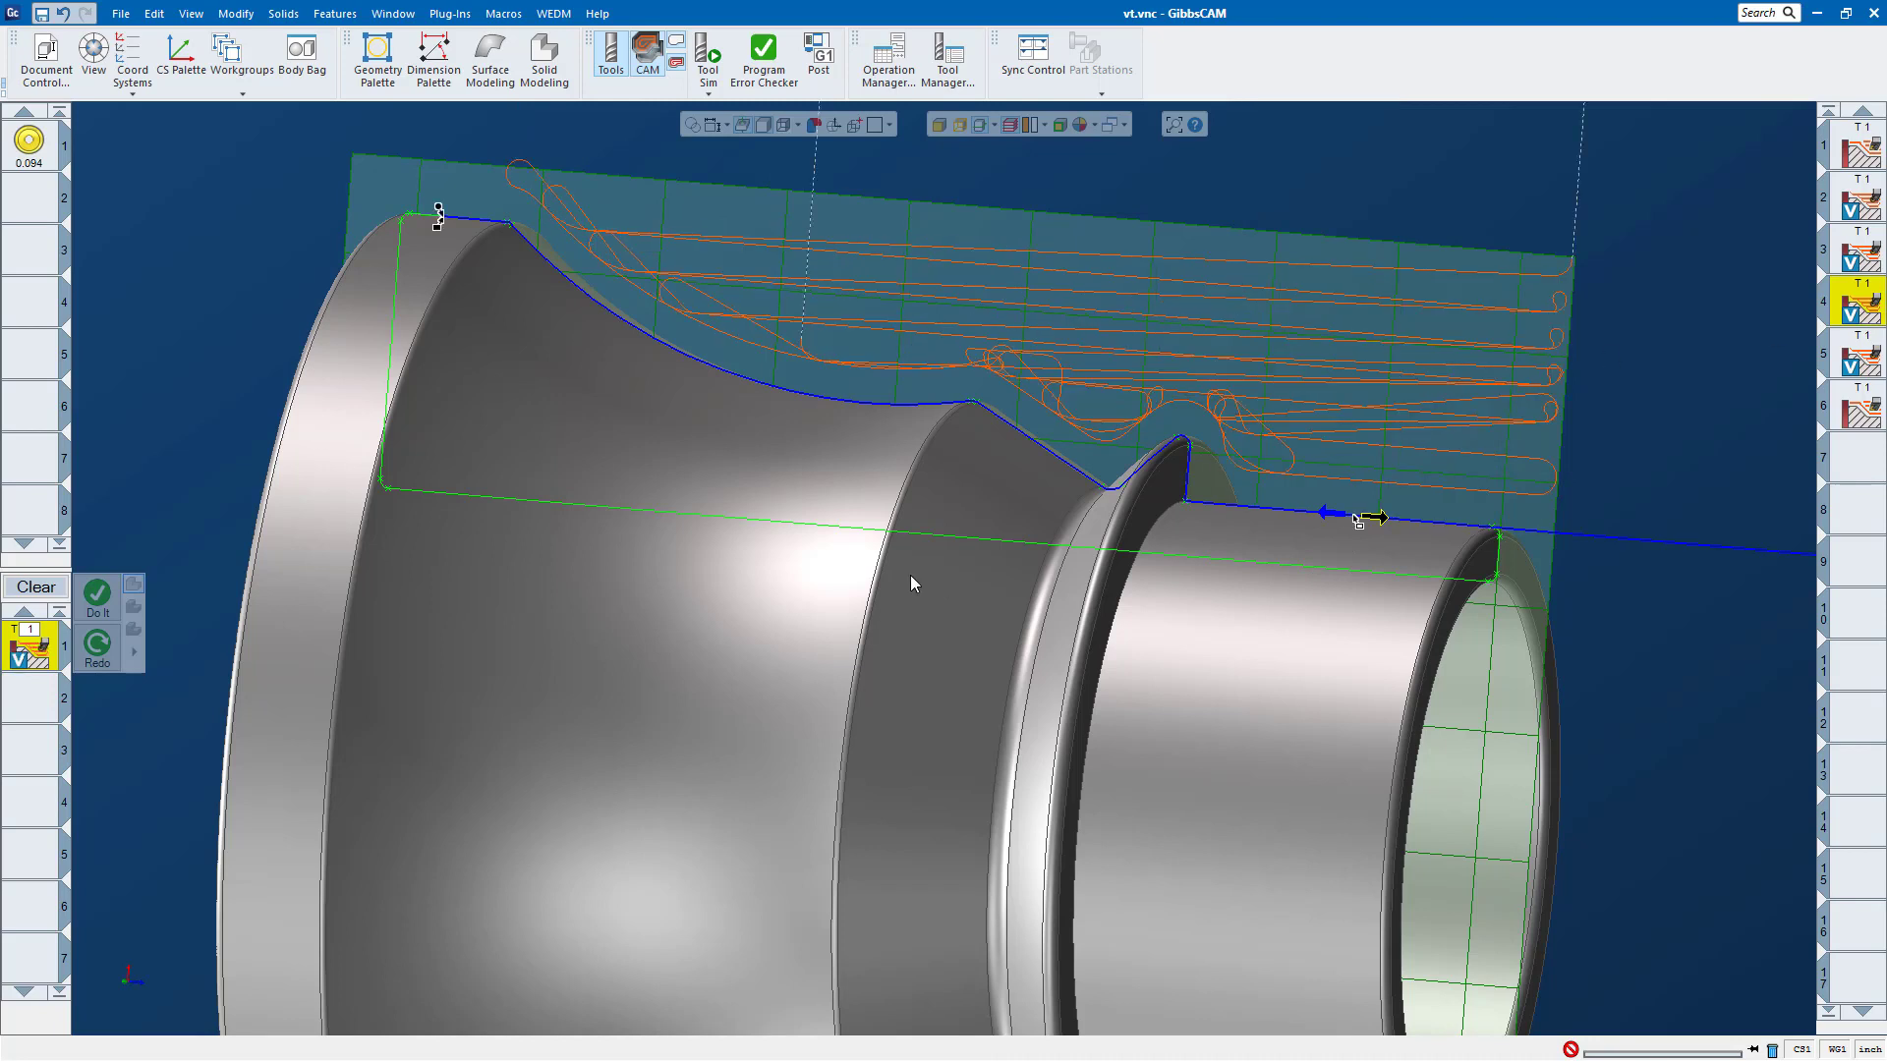
middle_drag(919, 593, 940, 597)
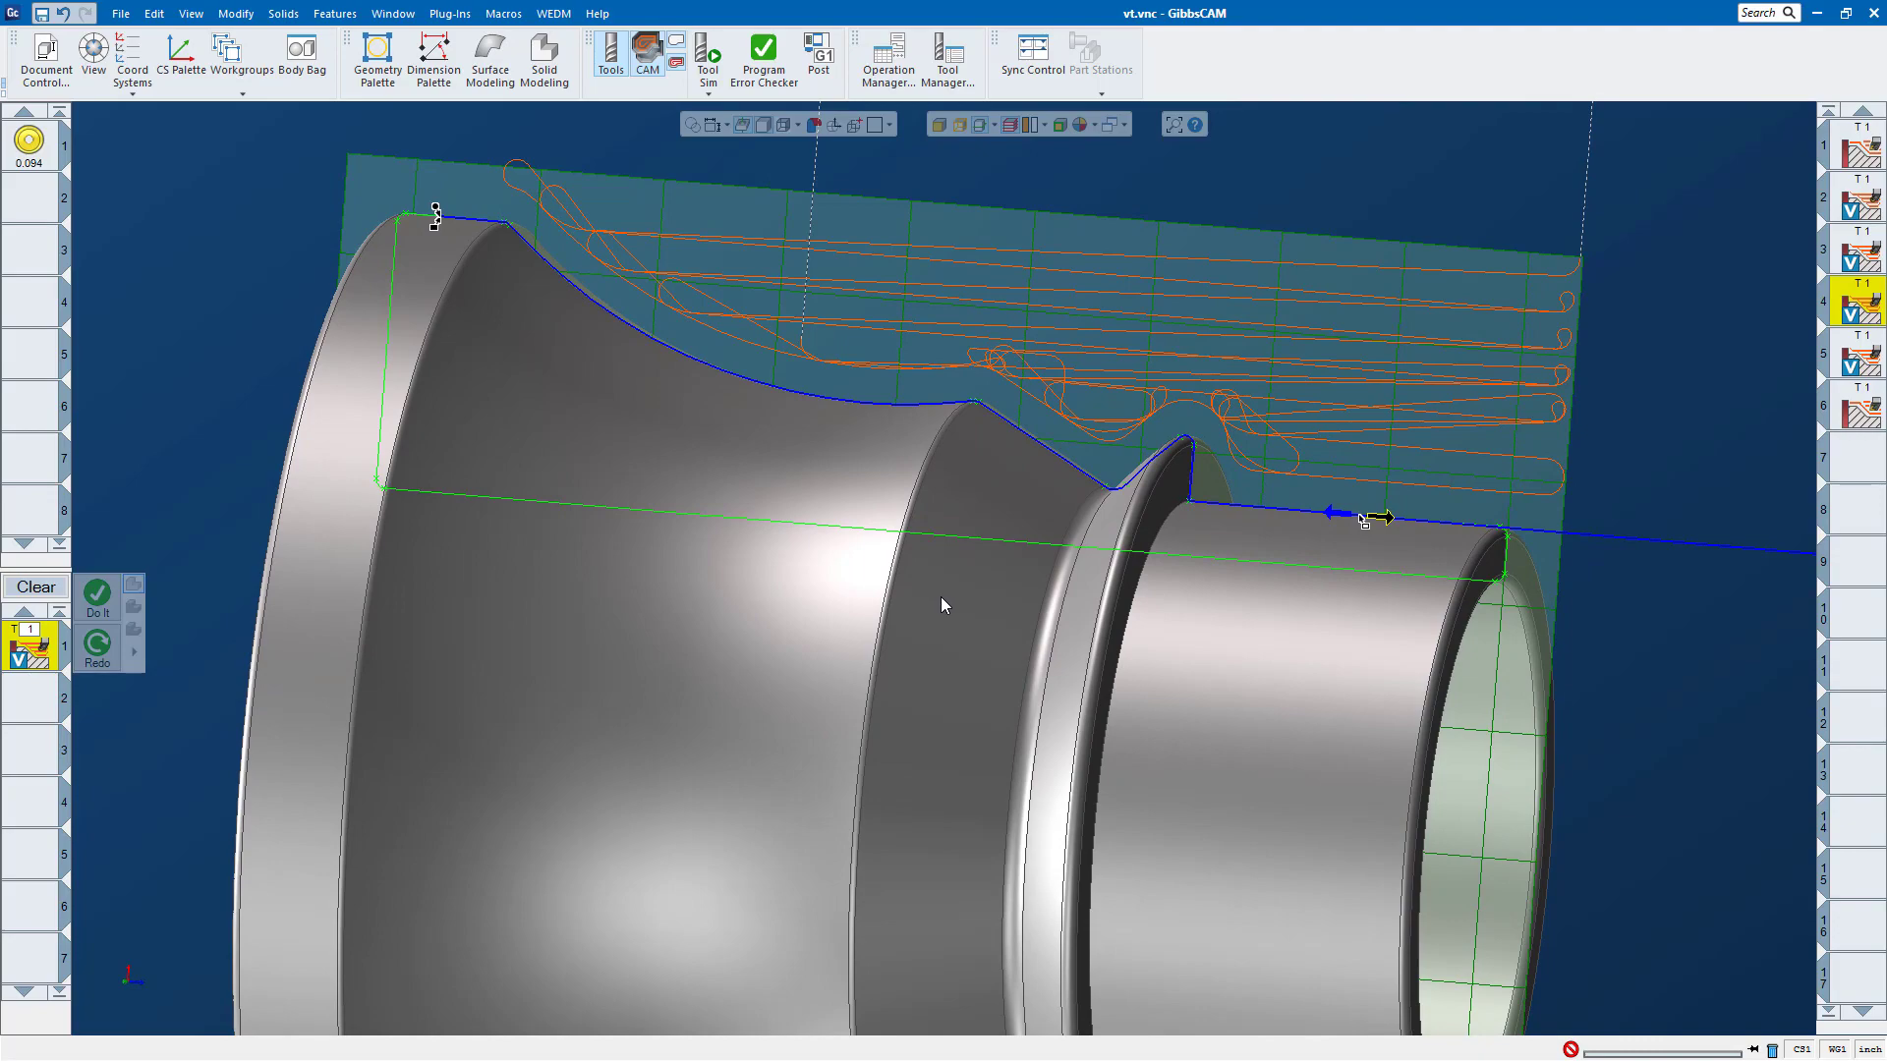
middle_drag(1098, 554, 1302, 438)
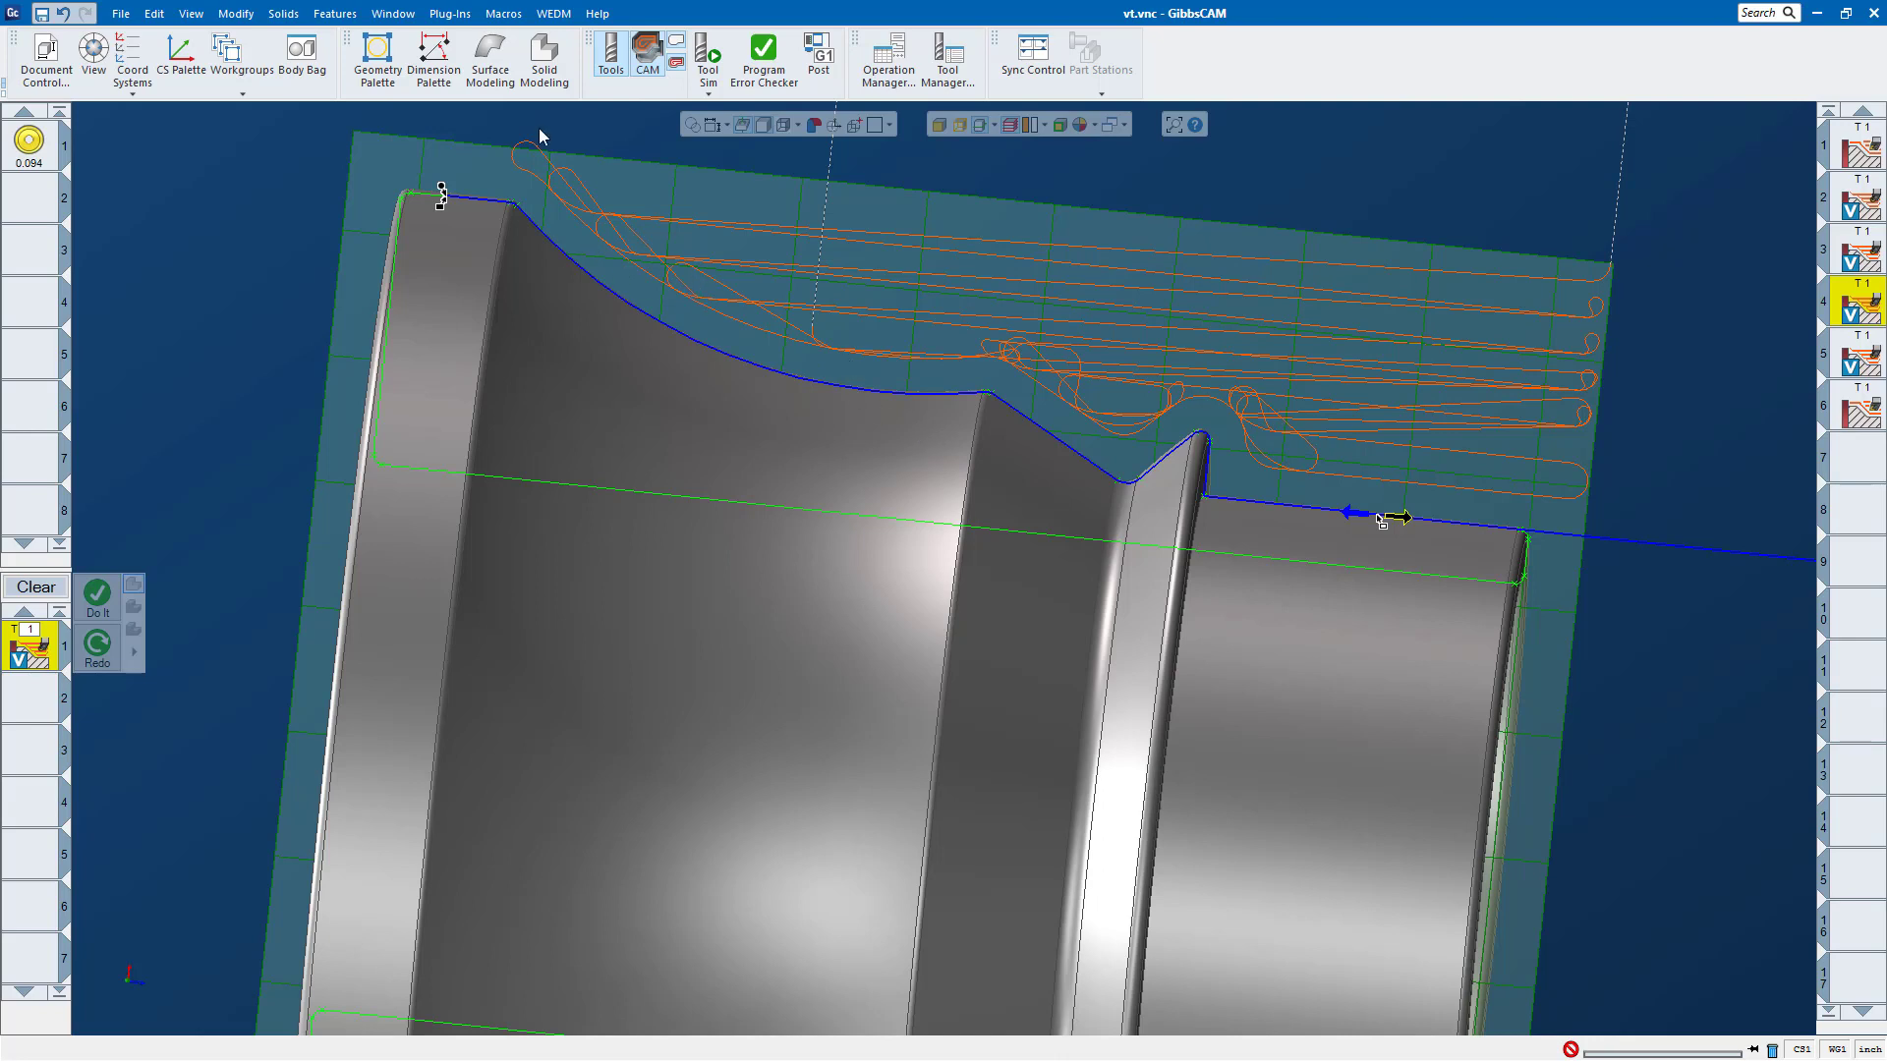
Step: Select the turned part's solid body and start a Tool Sim of the fourth operation's VoluTurn toolpath
click(707, 74)
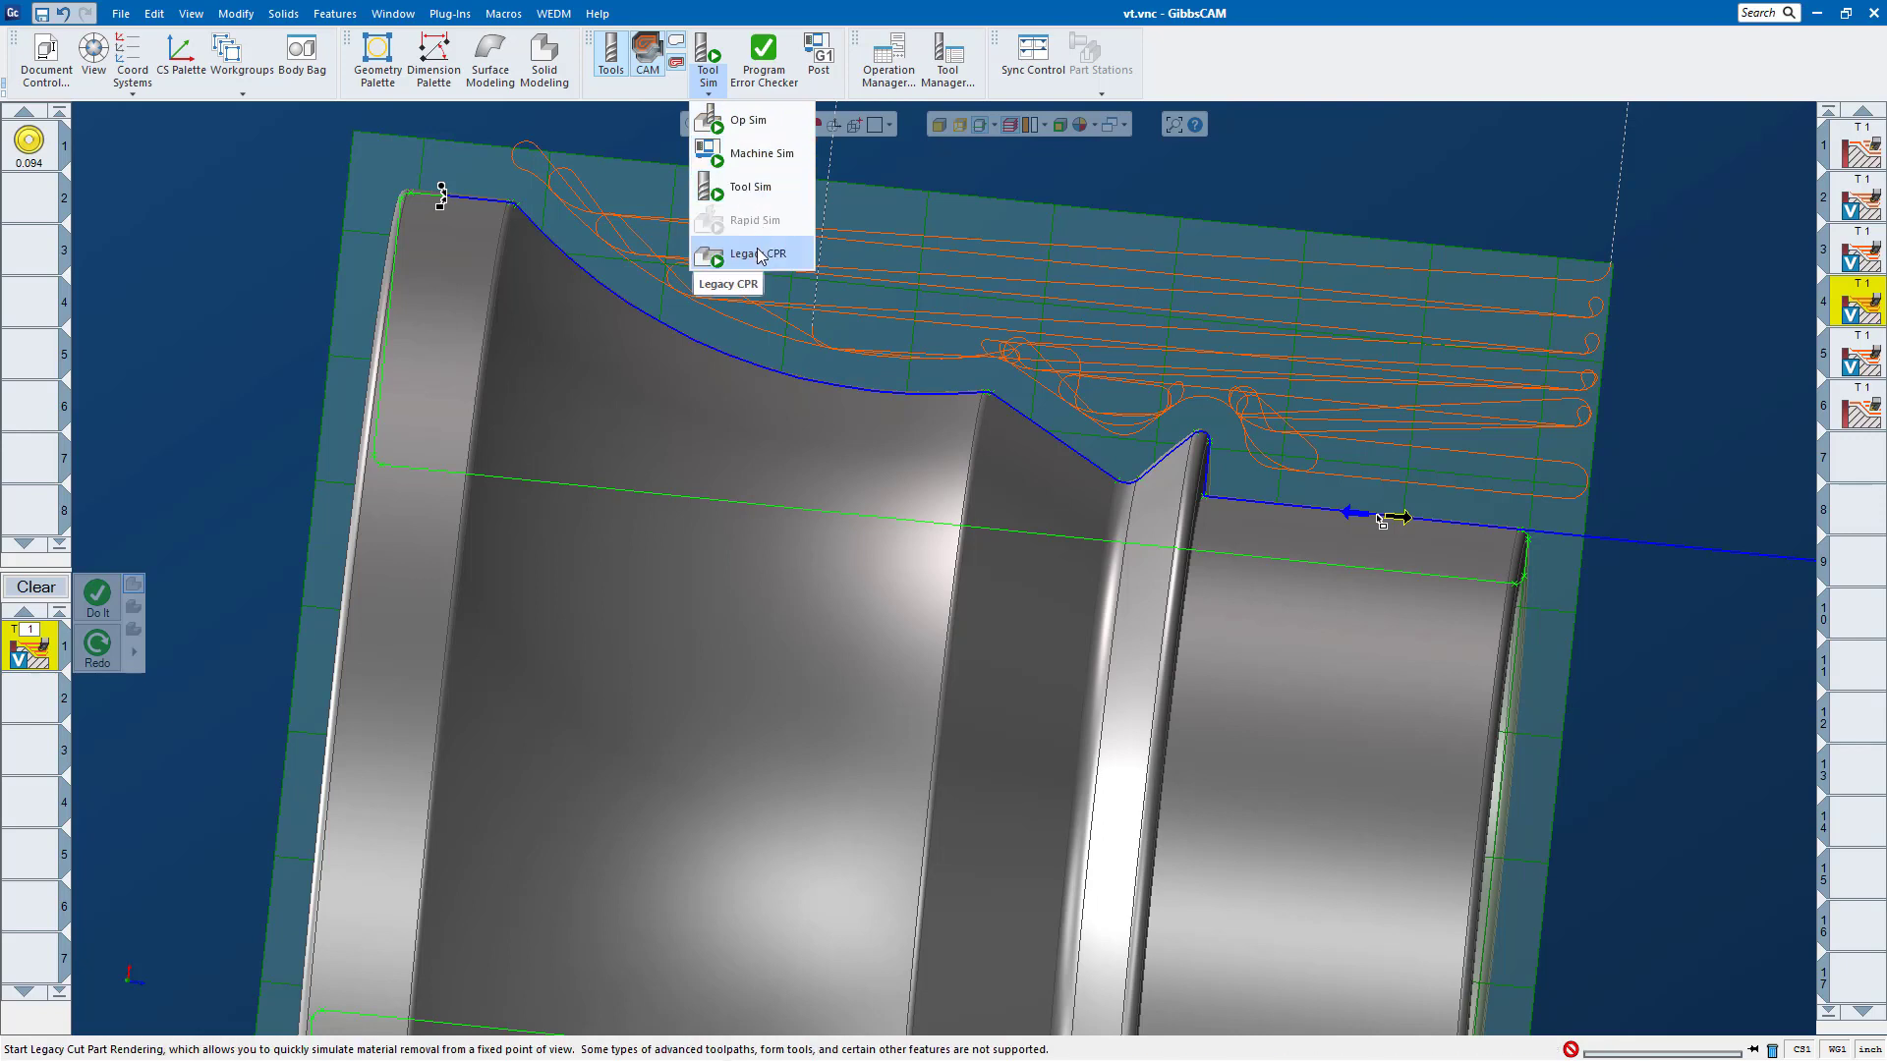
click(1248, 188)
click(700, 498)
key(Return)
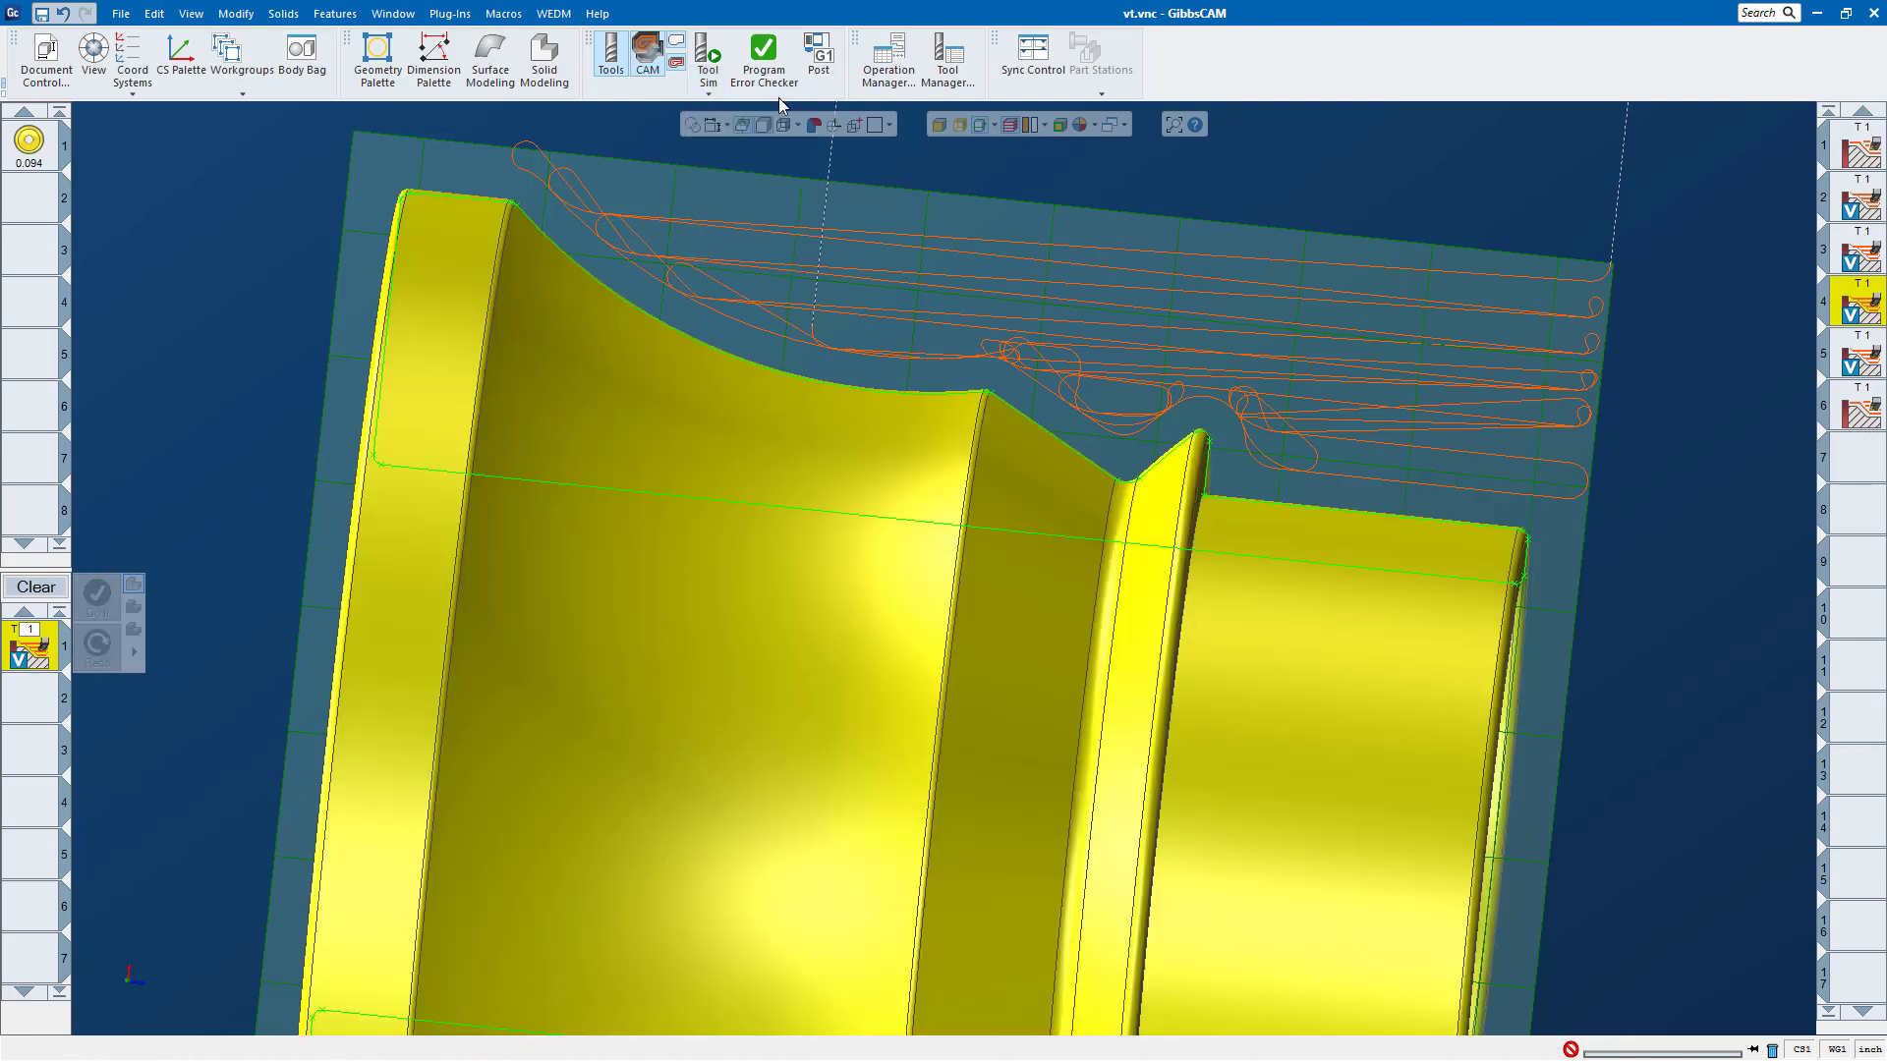
click(709, 56)
click(713, 56)
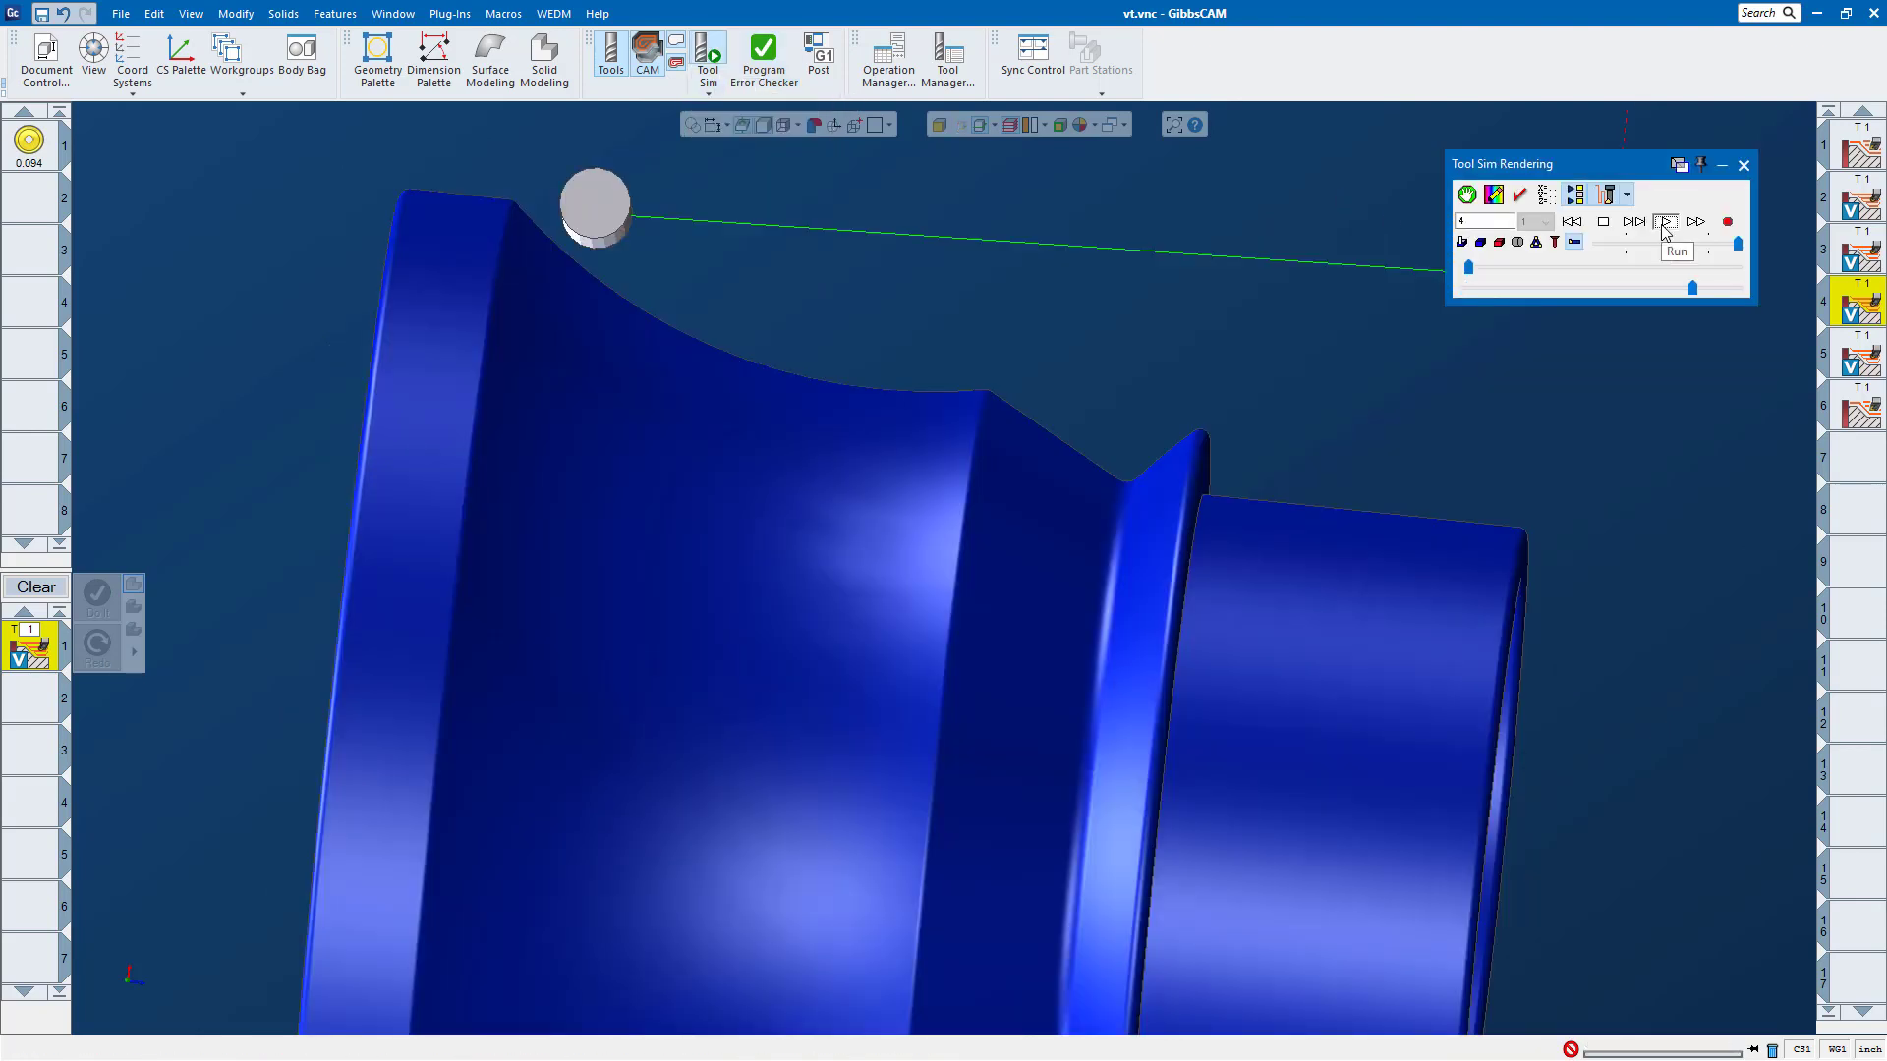
click(1665, 222)
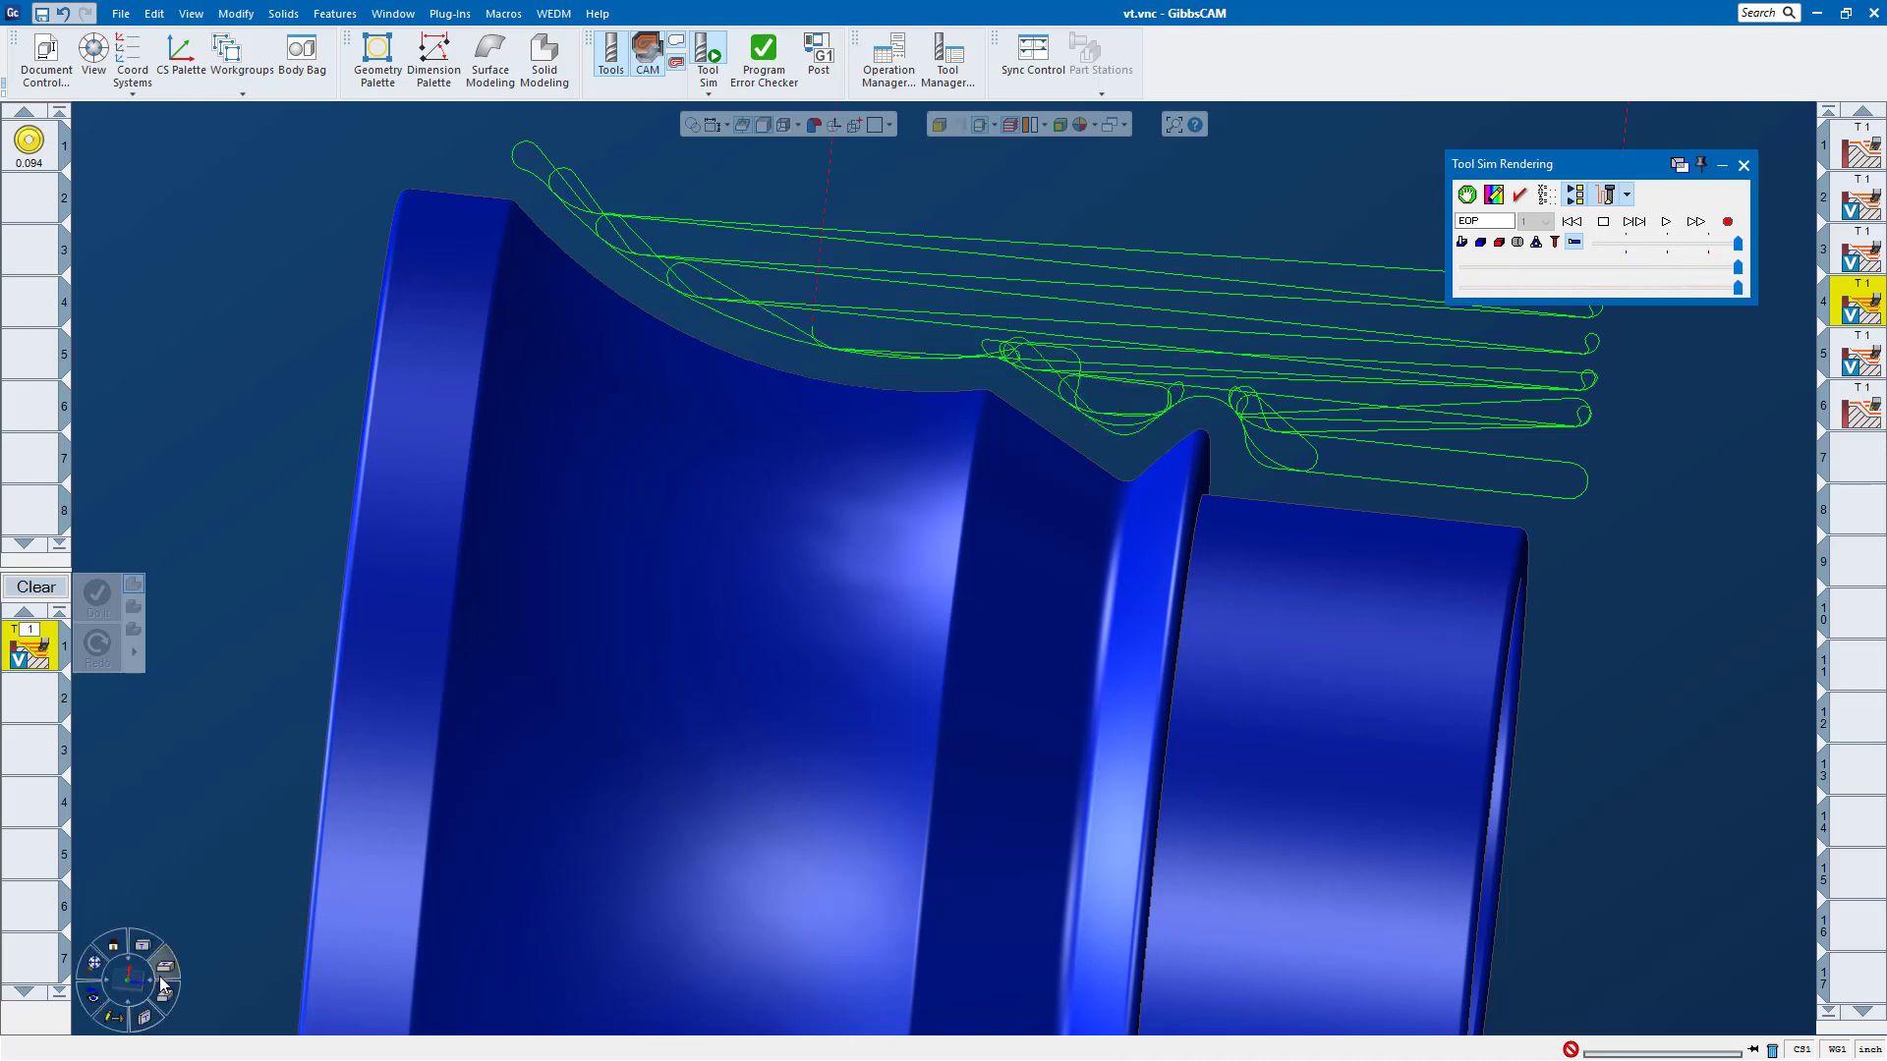
Step: Scrub through the VoluTurn simulation in a flat side view to examine the looping passes, then close it and deselect the part
click(162, 986)
click(150, 951)
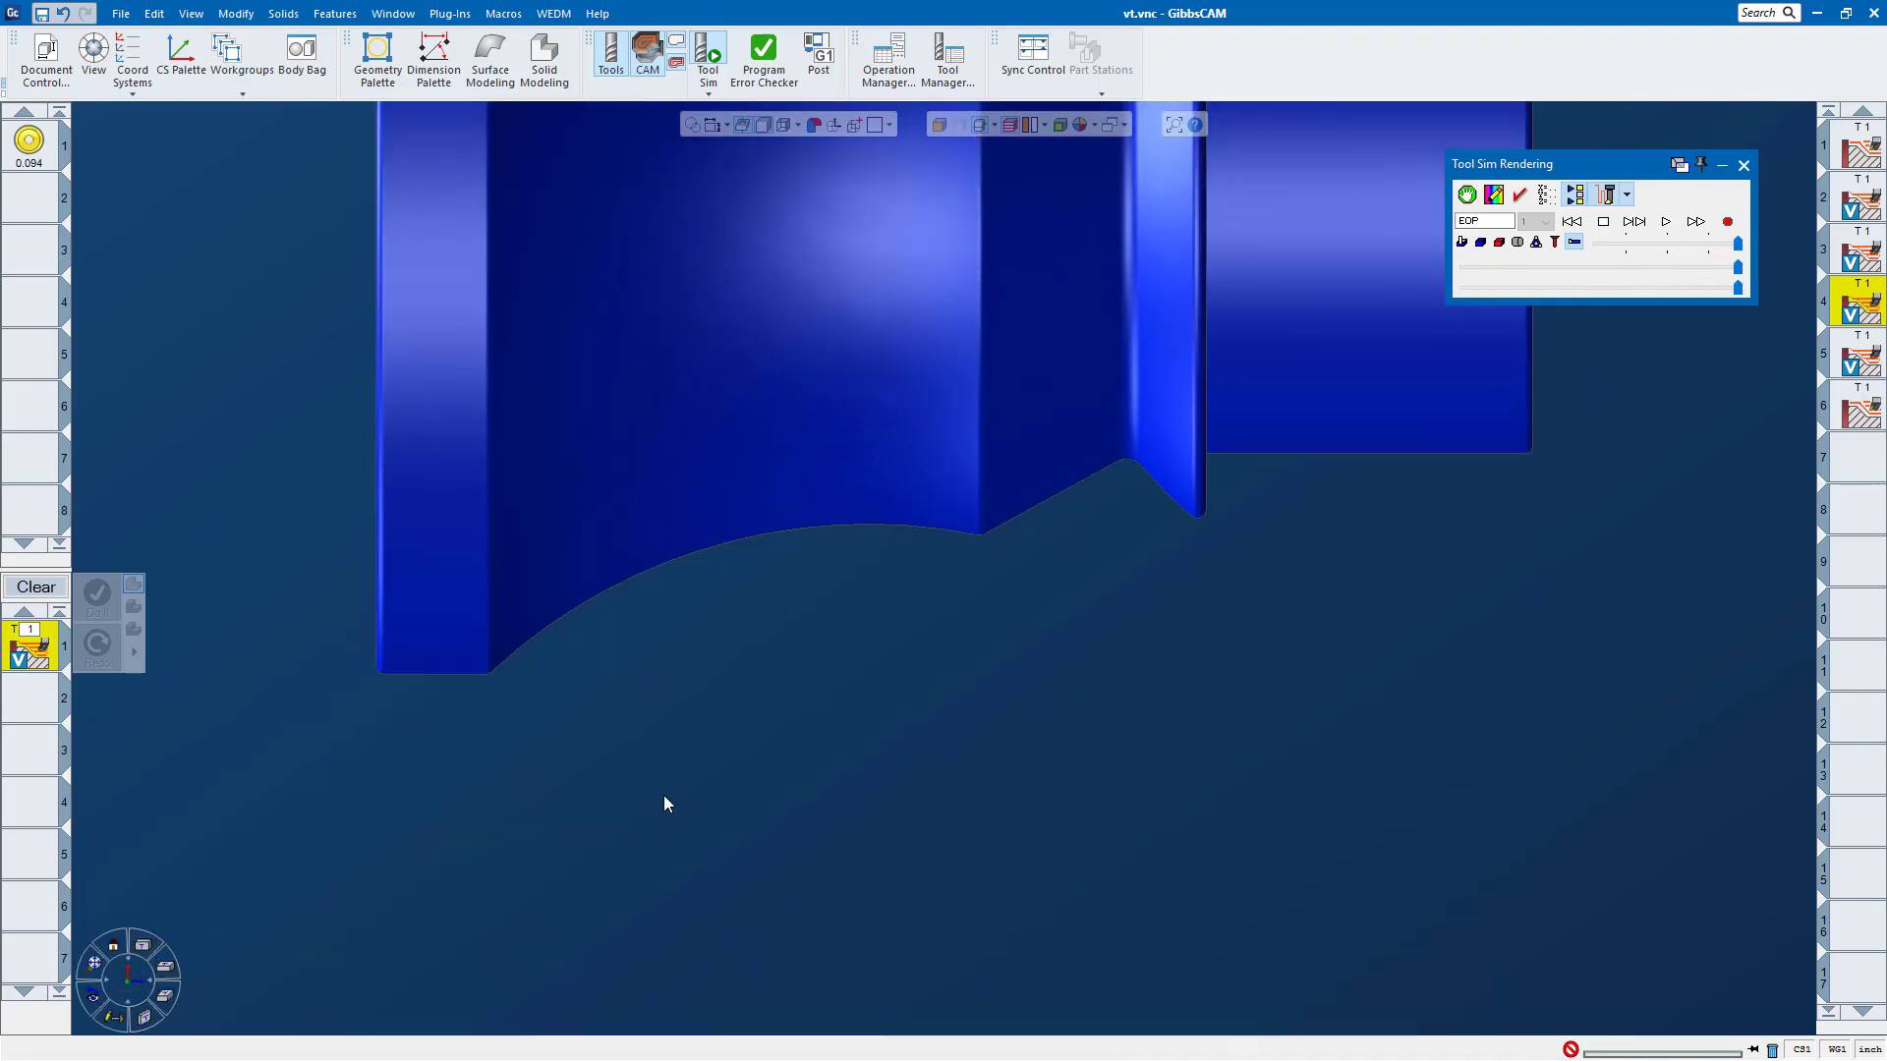
scroll(989, 649, down, 7)
scroll(1123, 265, up, 2)
scroll(1094, 308, up, 2)
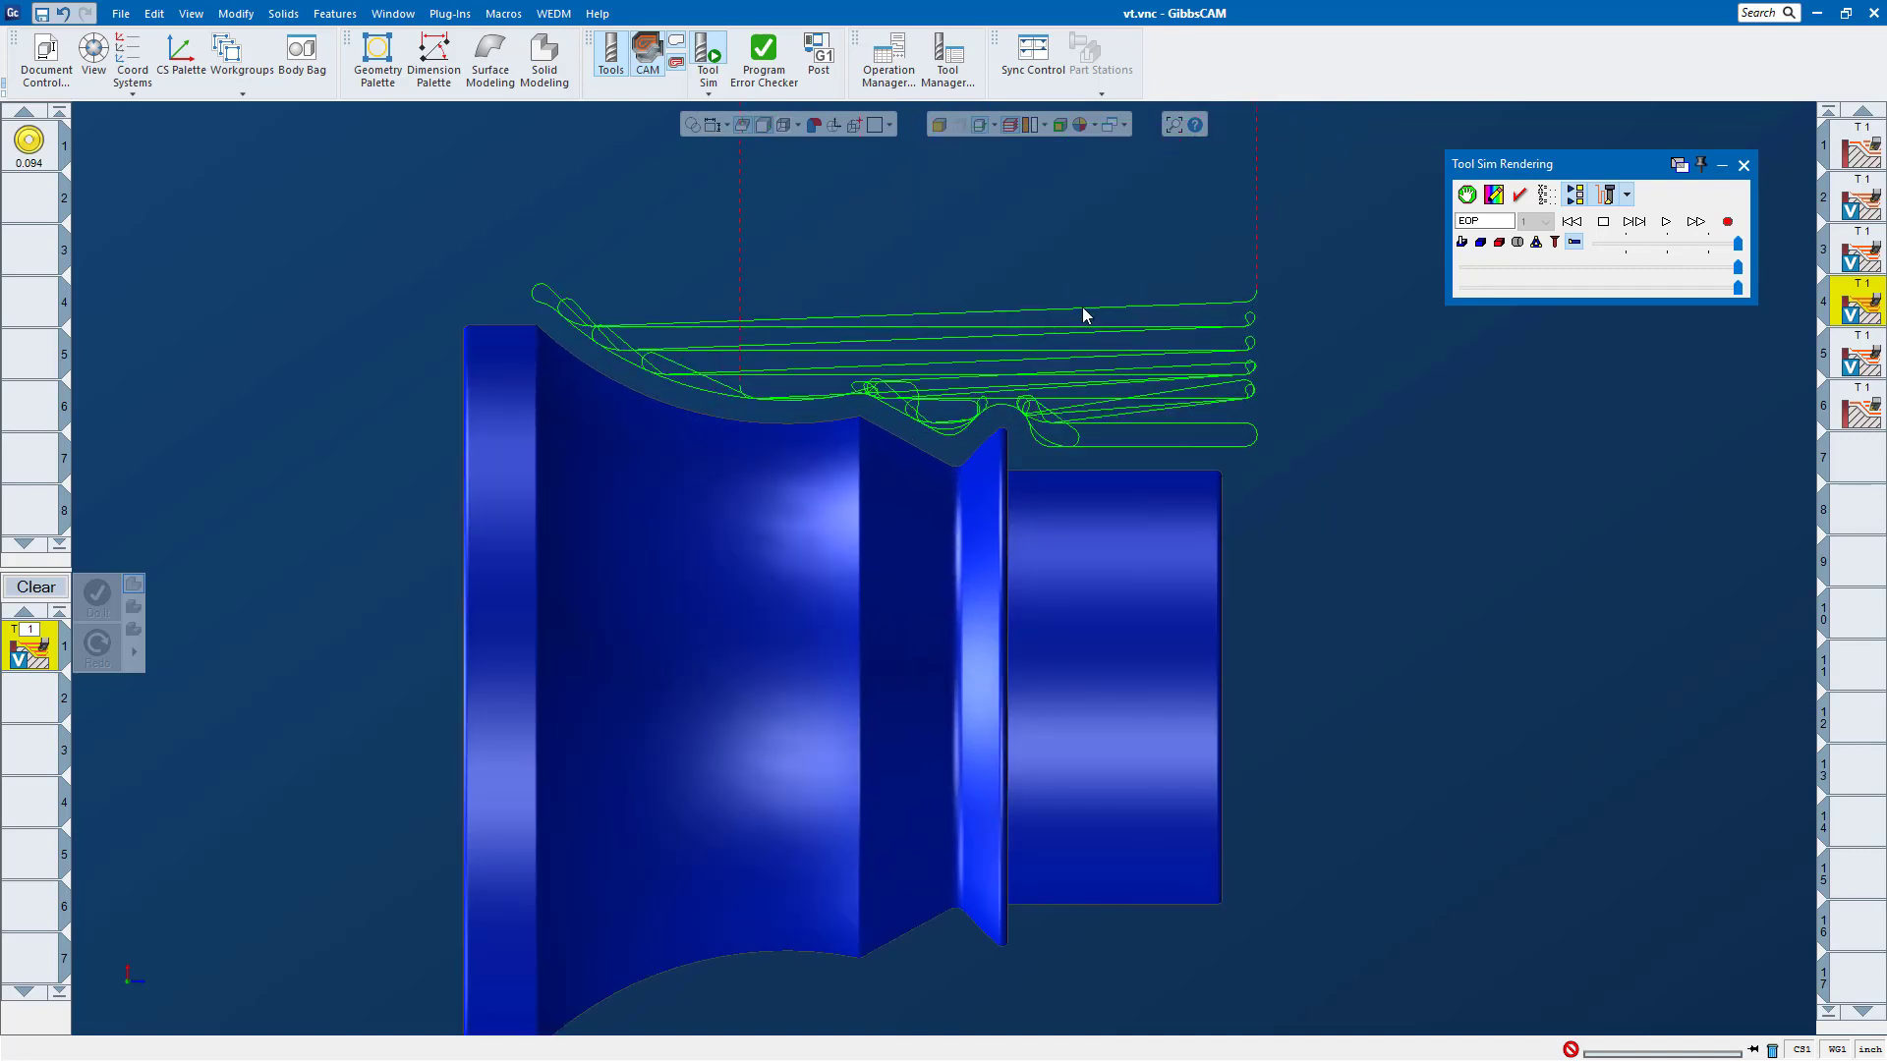
scroll(1100, 311, down, 2)
middle_drag(1164, 297, 629, 422)
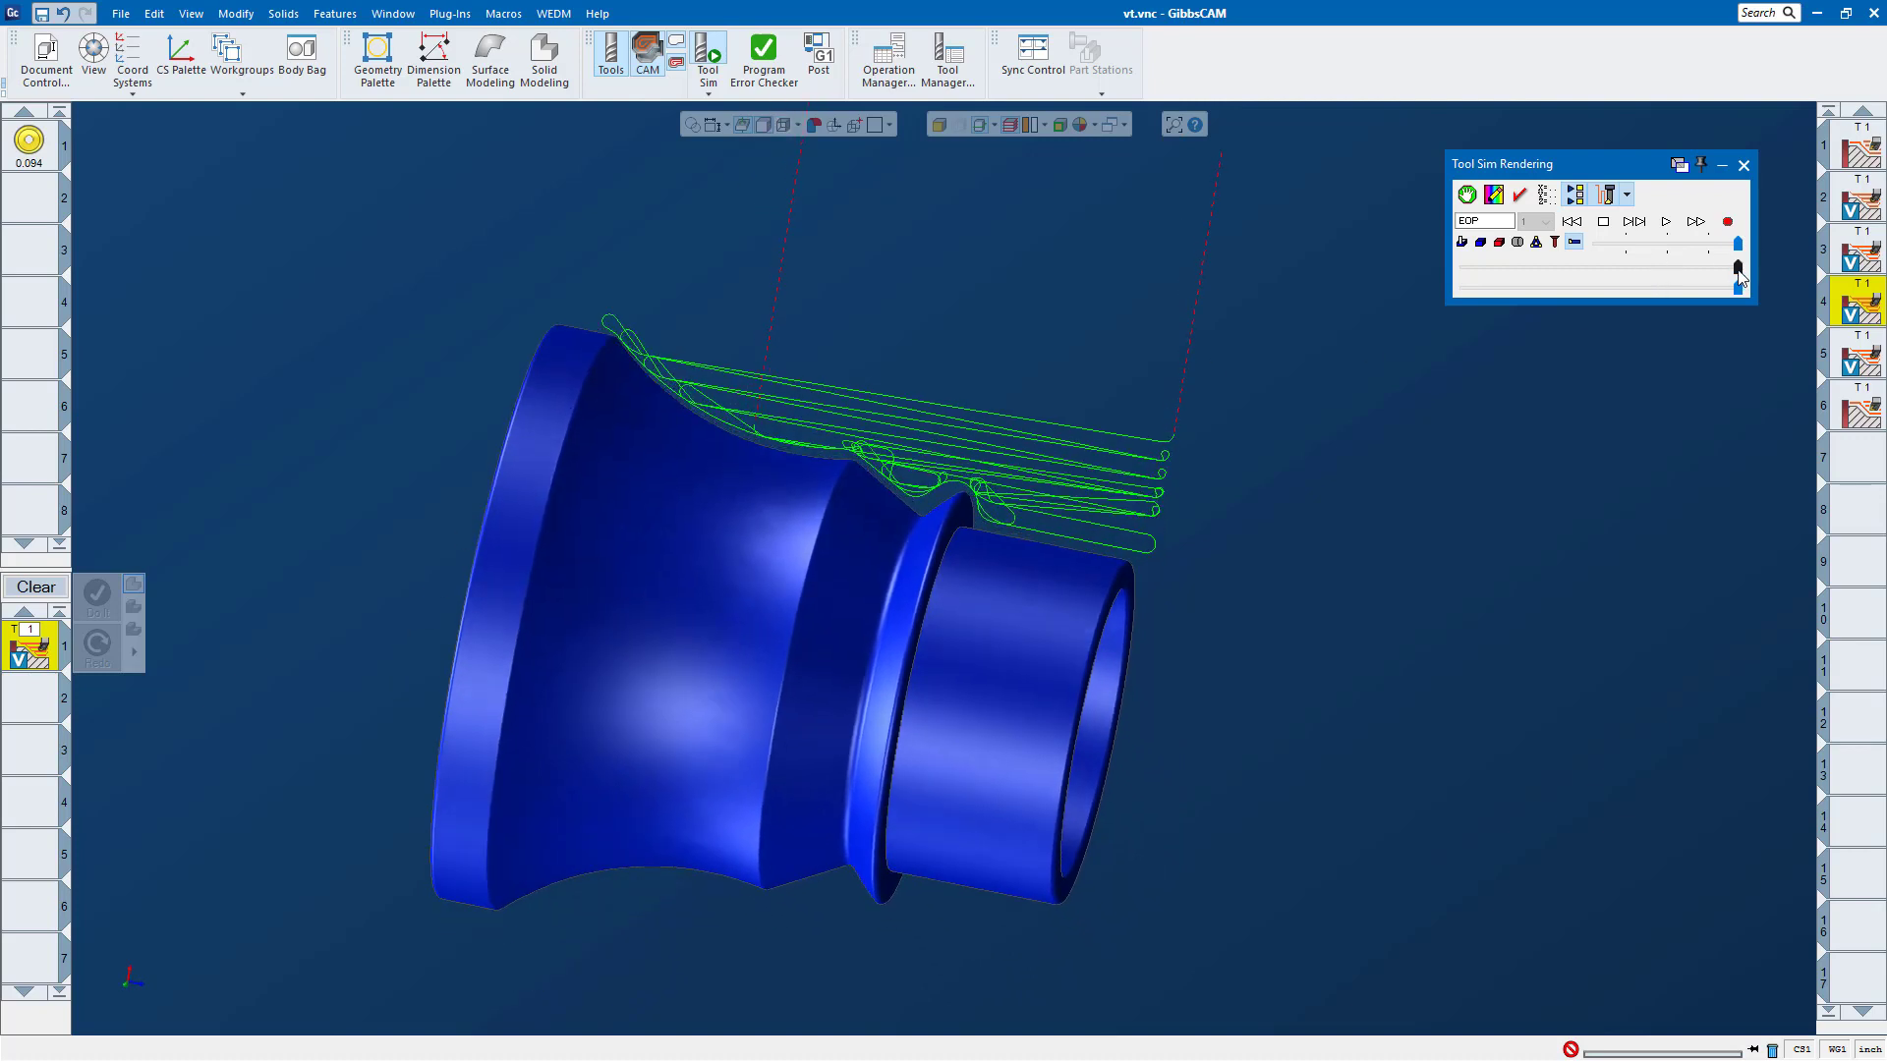
drag(1738, 267, 1607, 291)
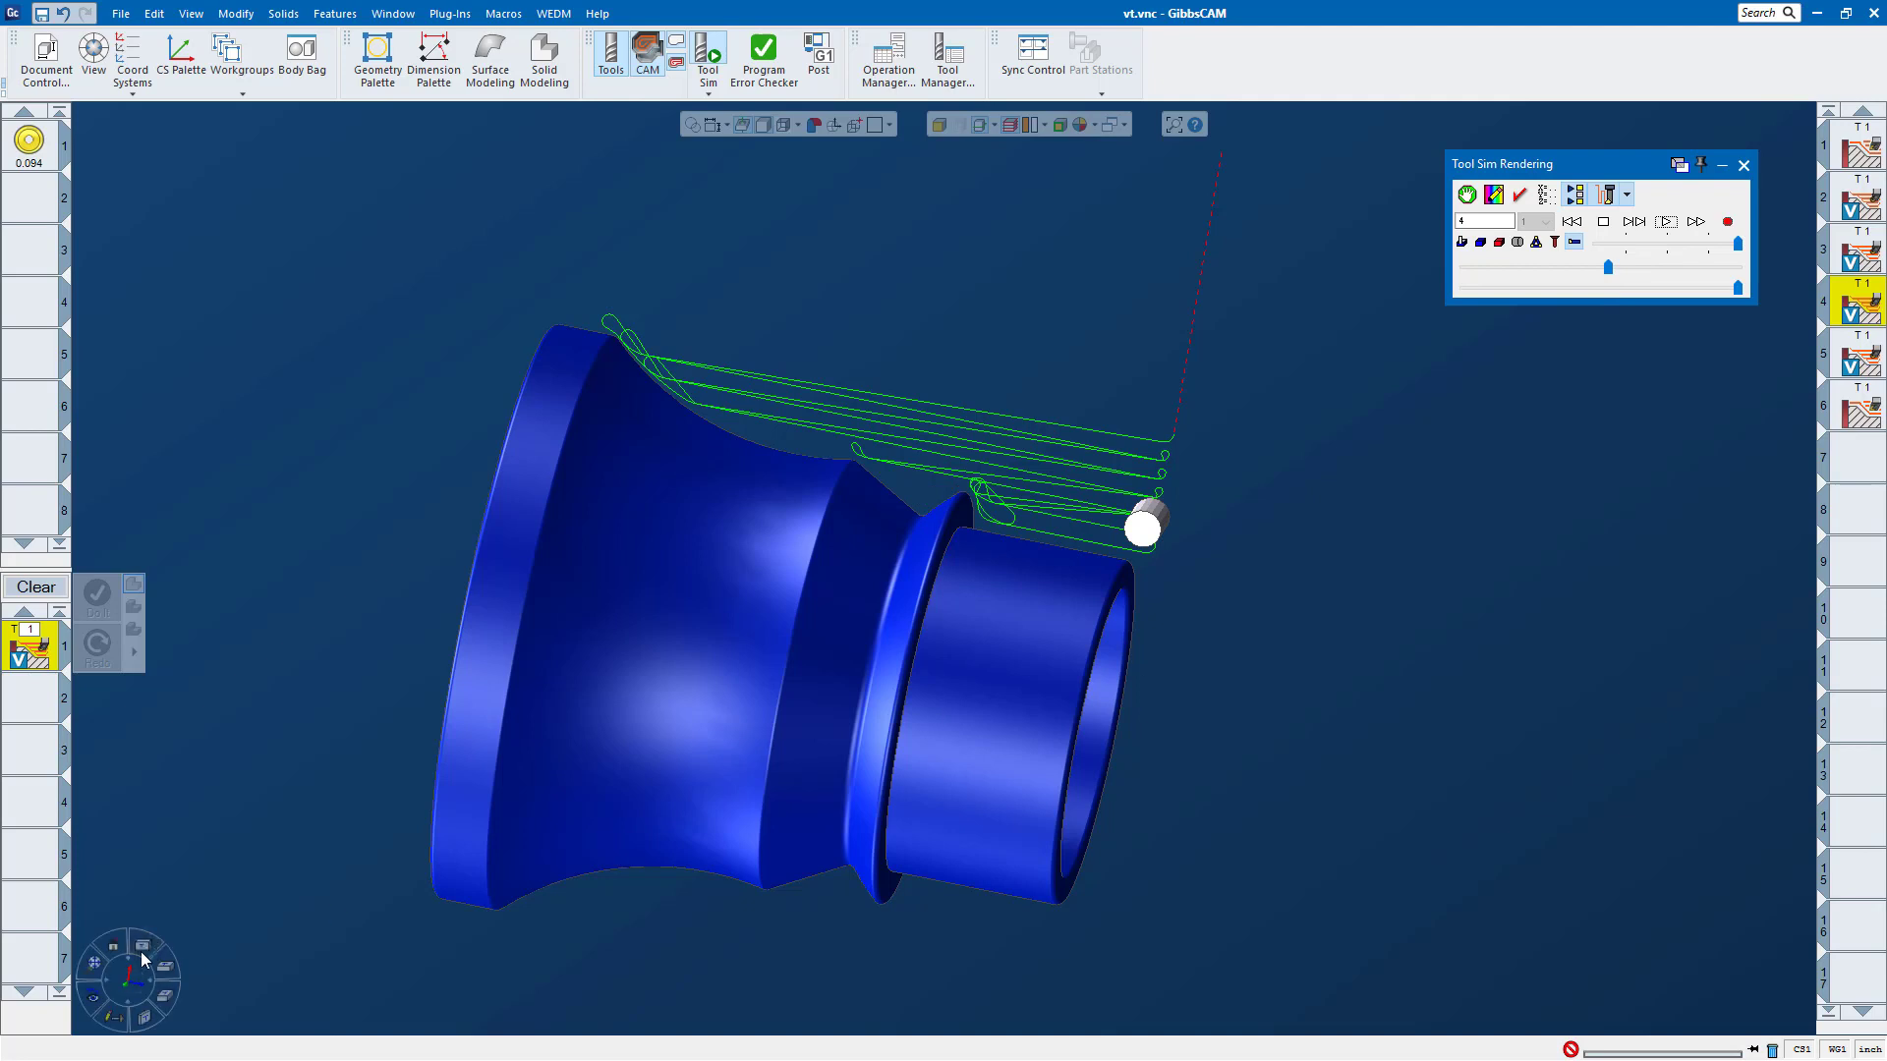
click(144, 947)
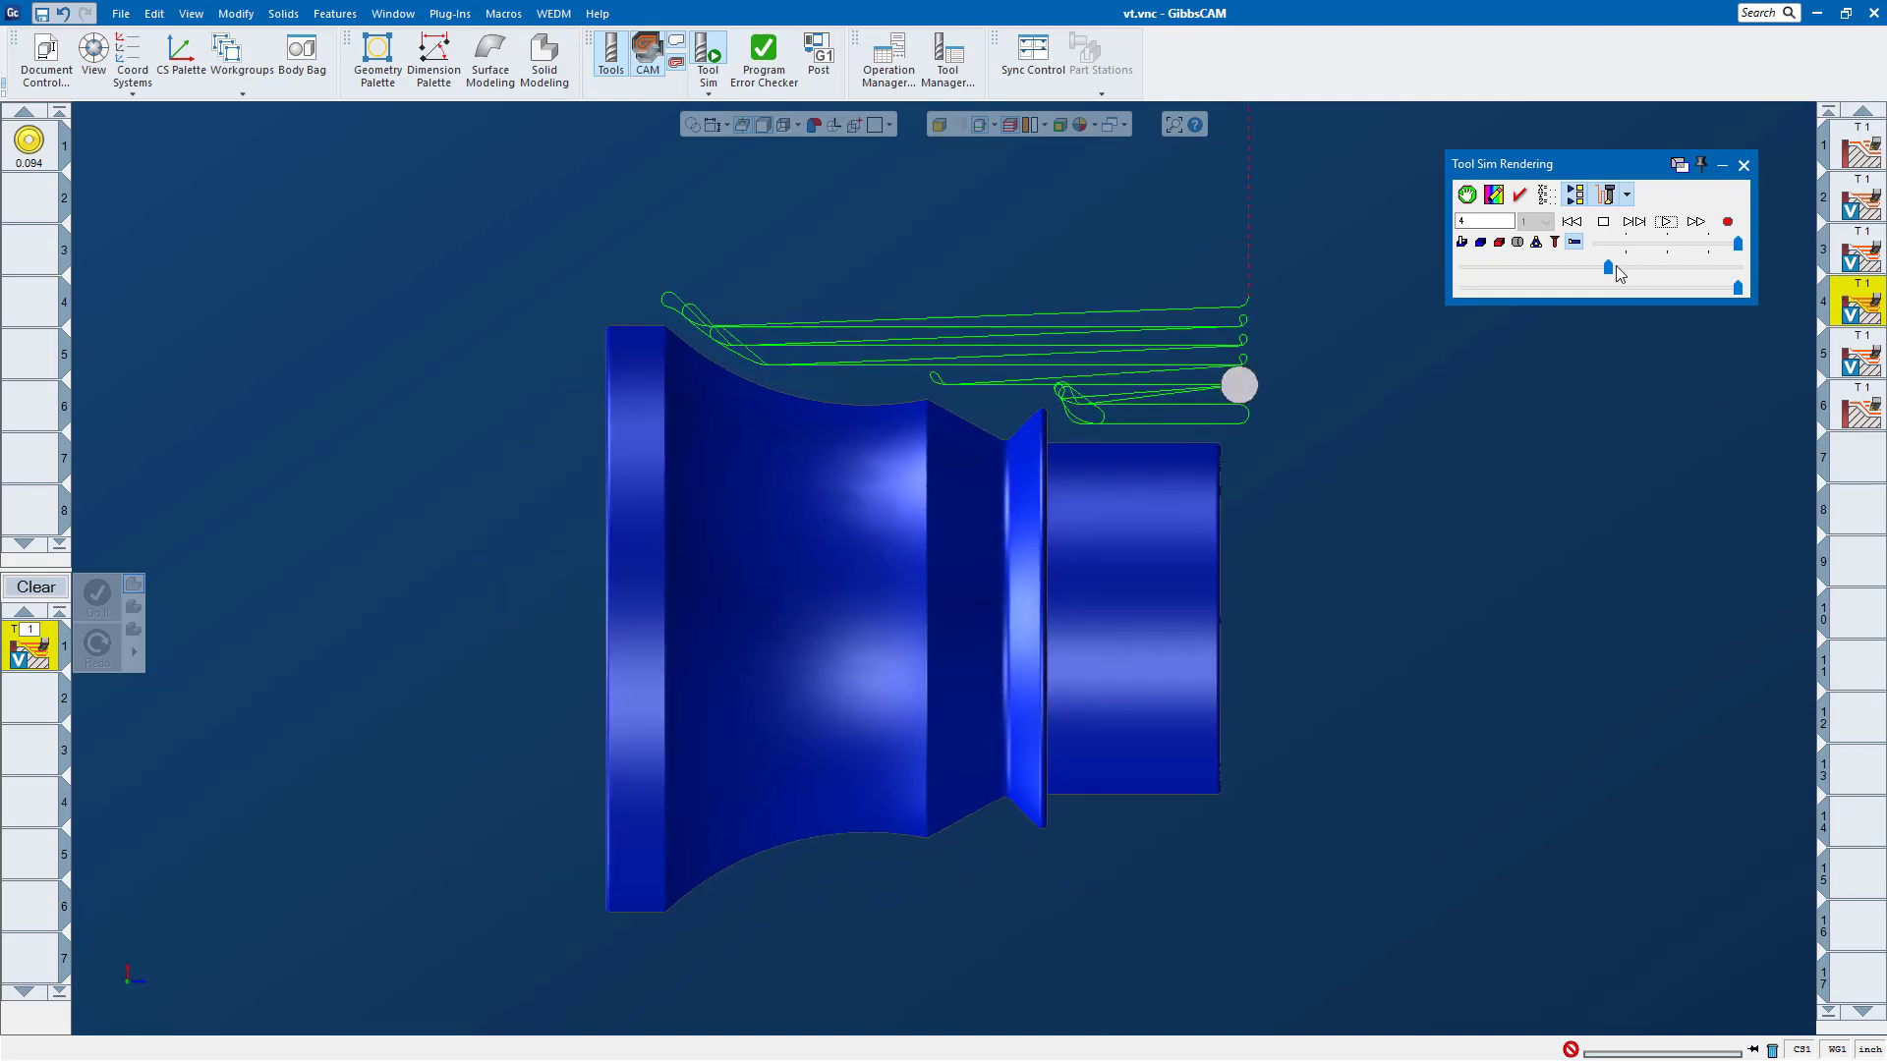
drag(1617, 275, 1734, 405)
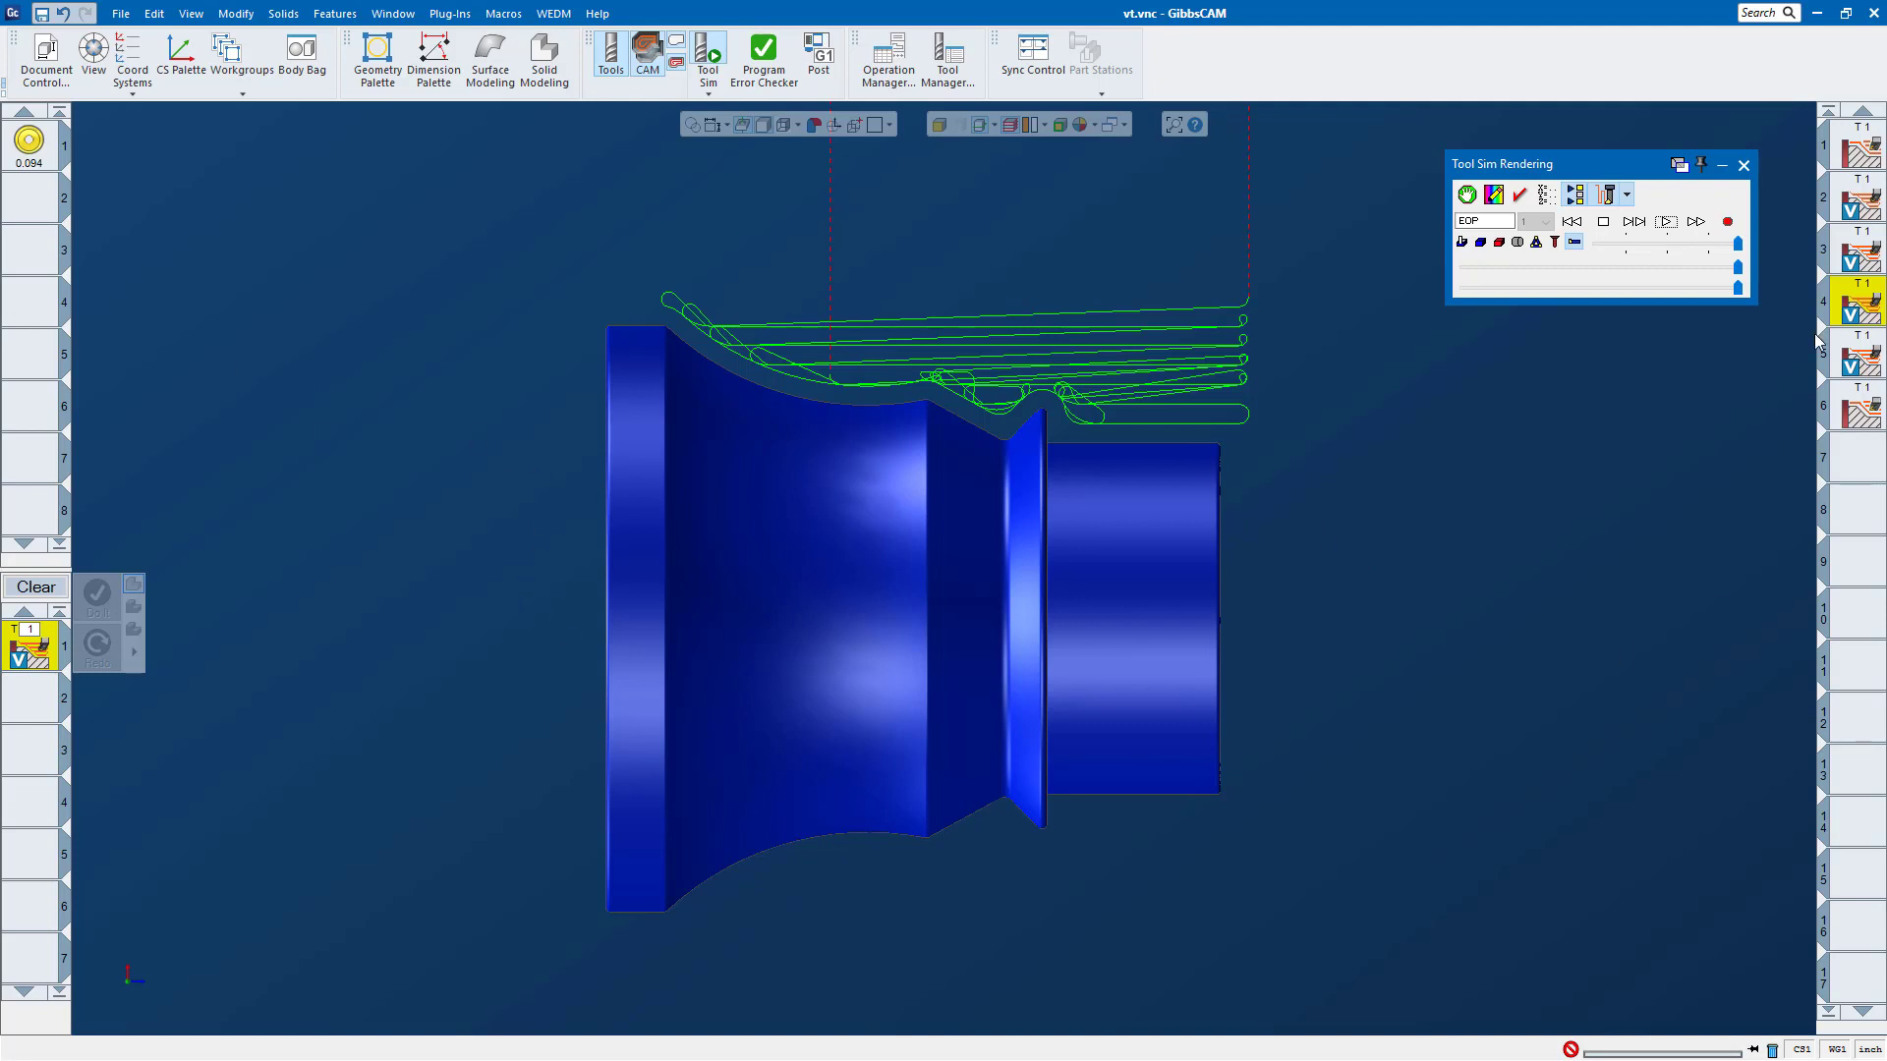
click(1744, 166)
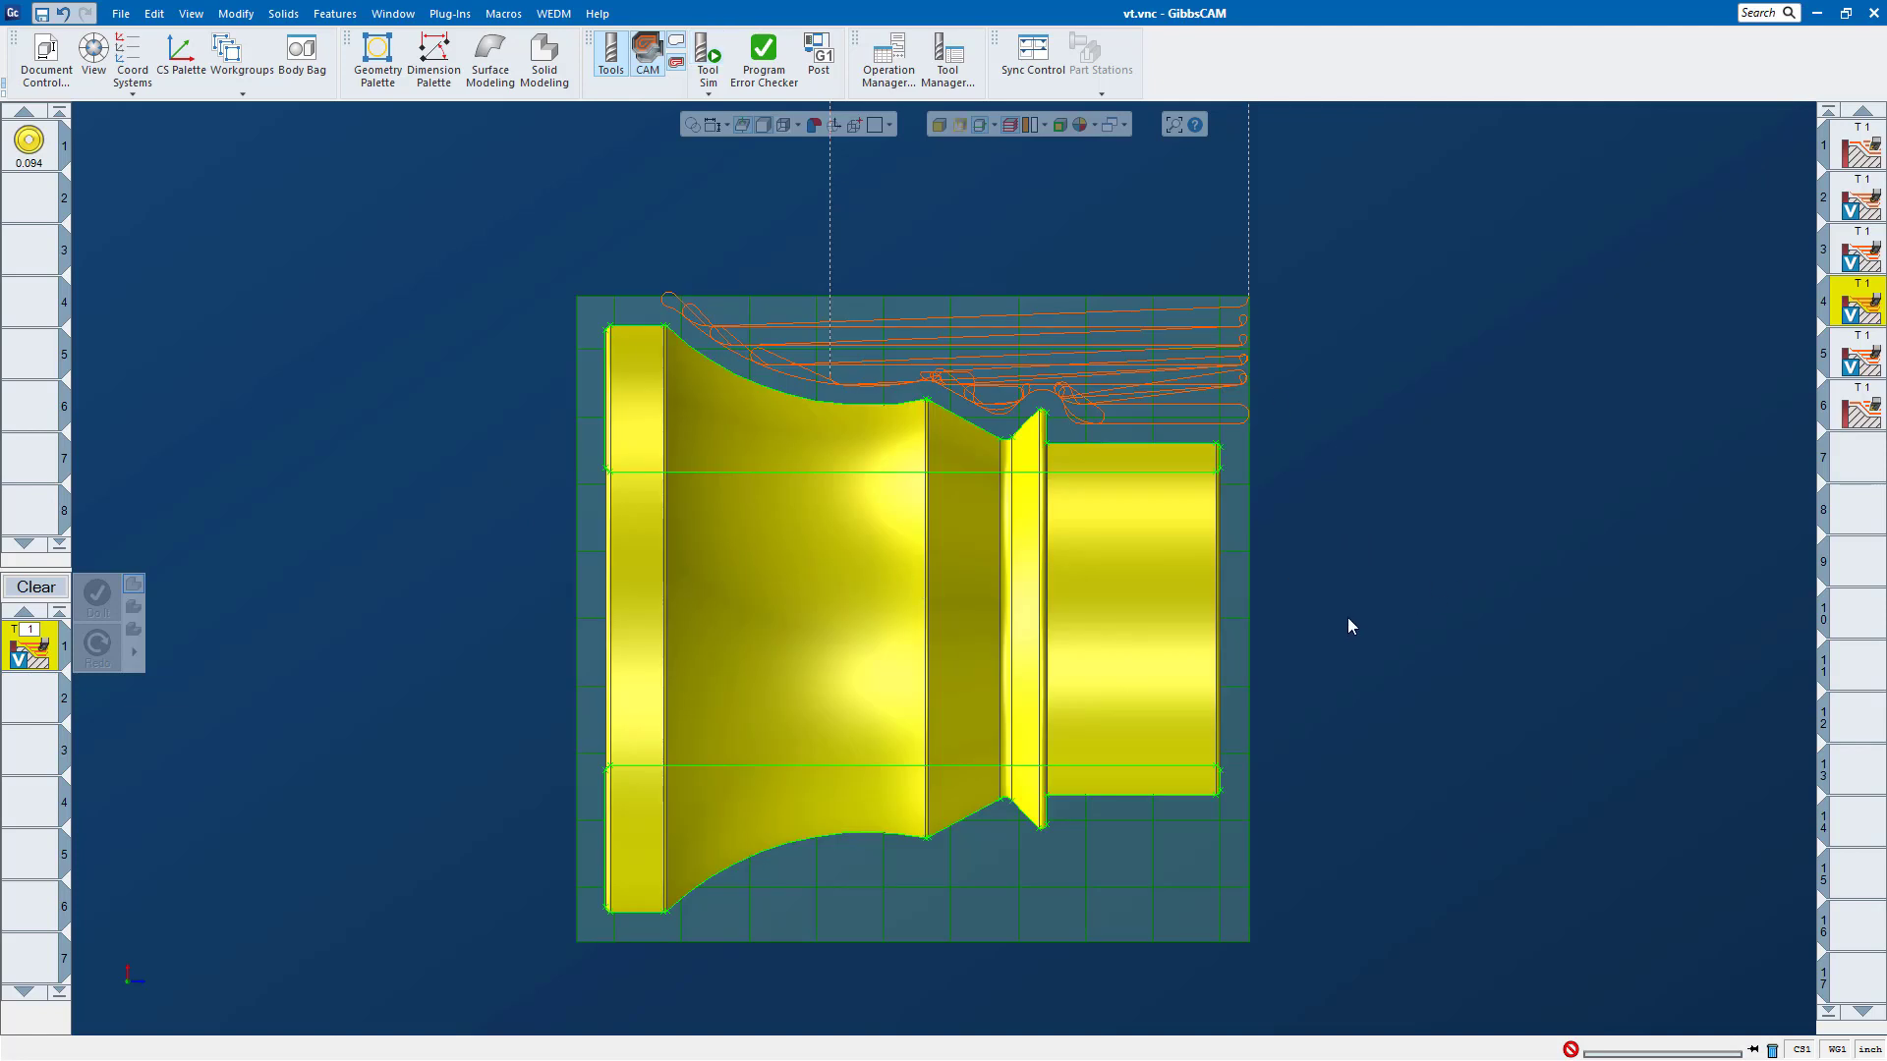
click(224, 337)
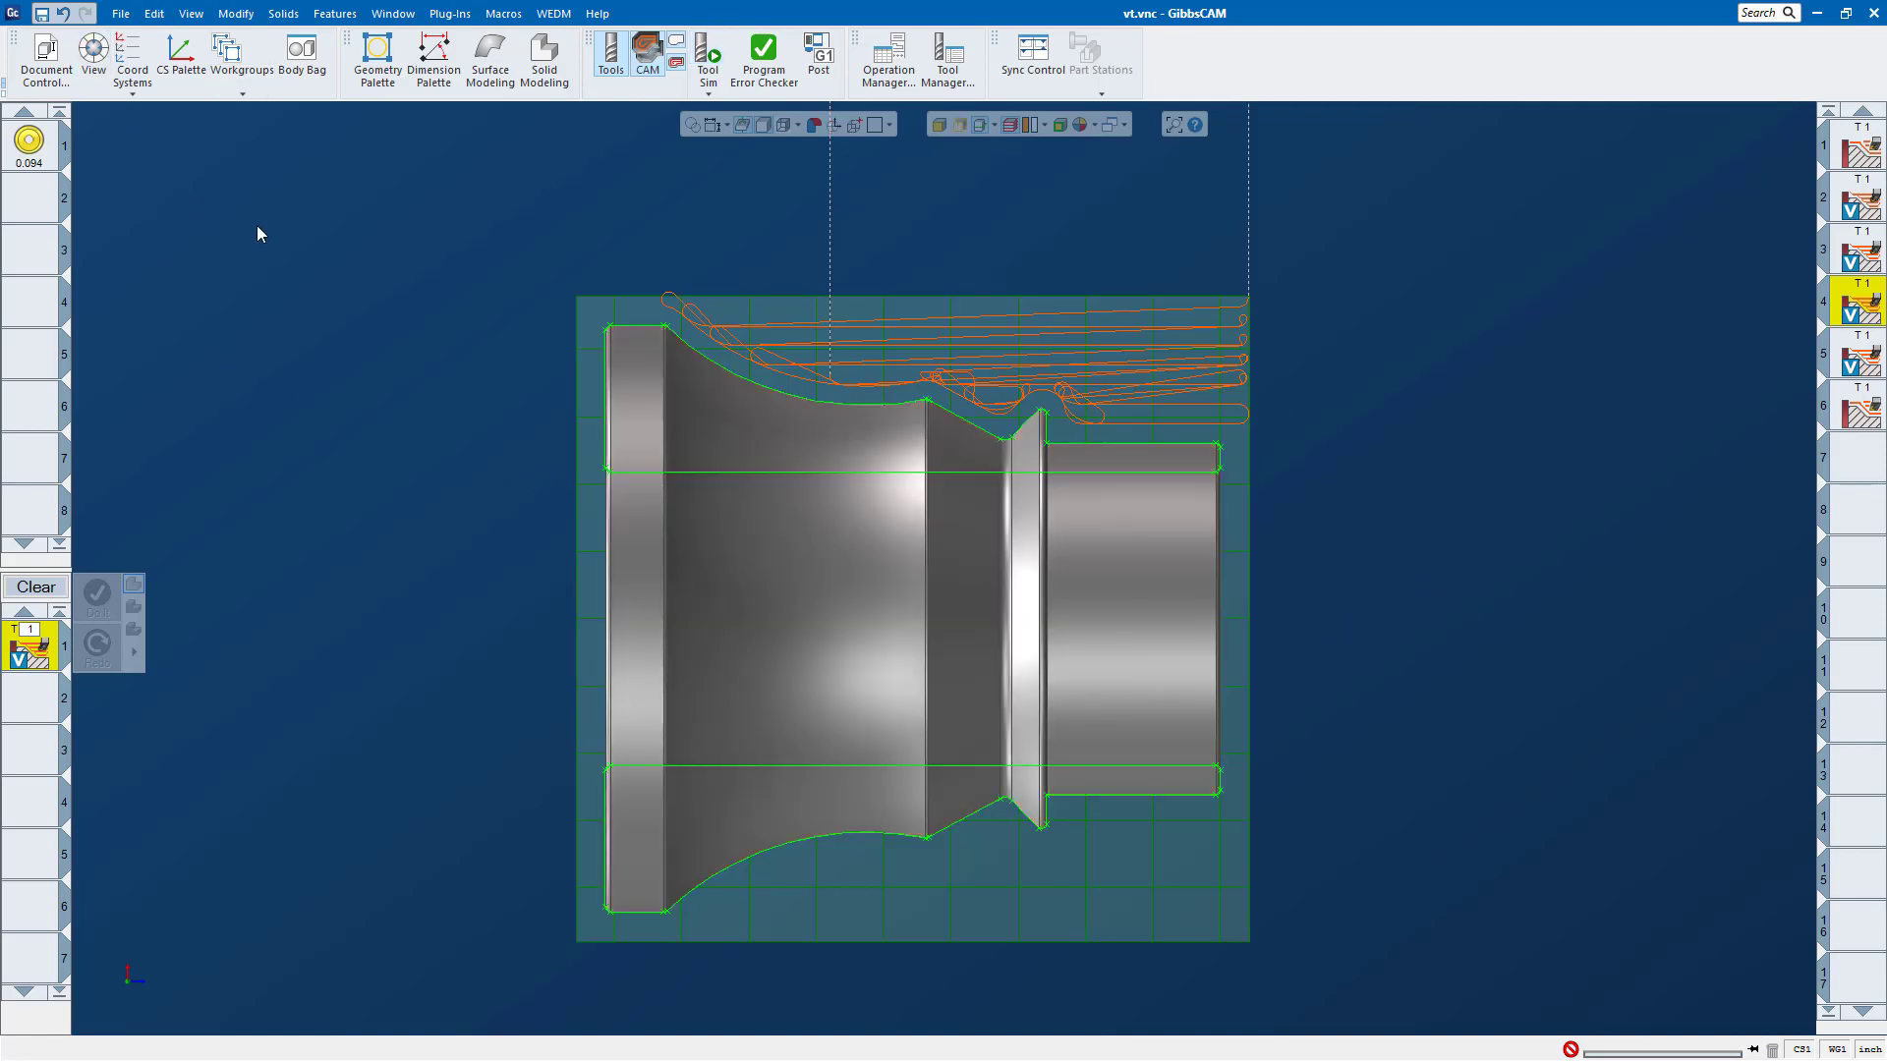
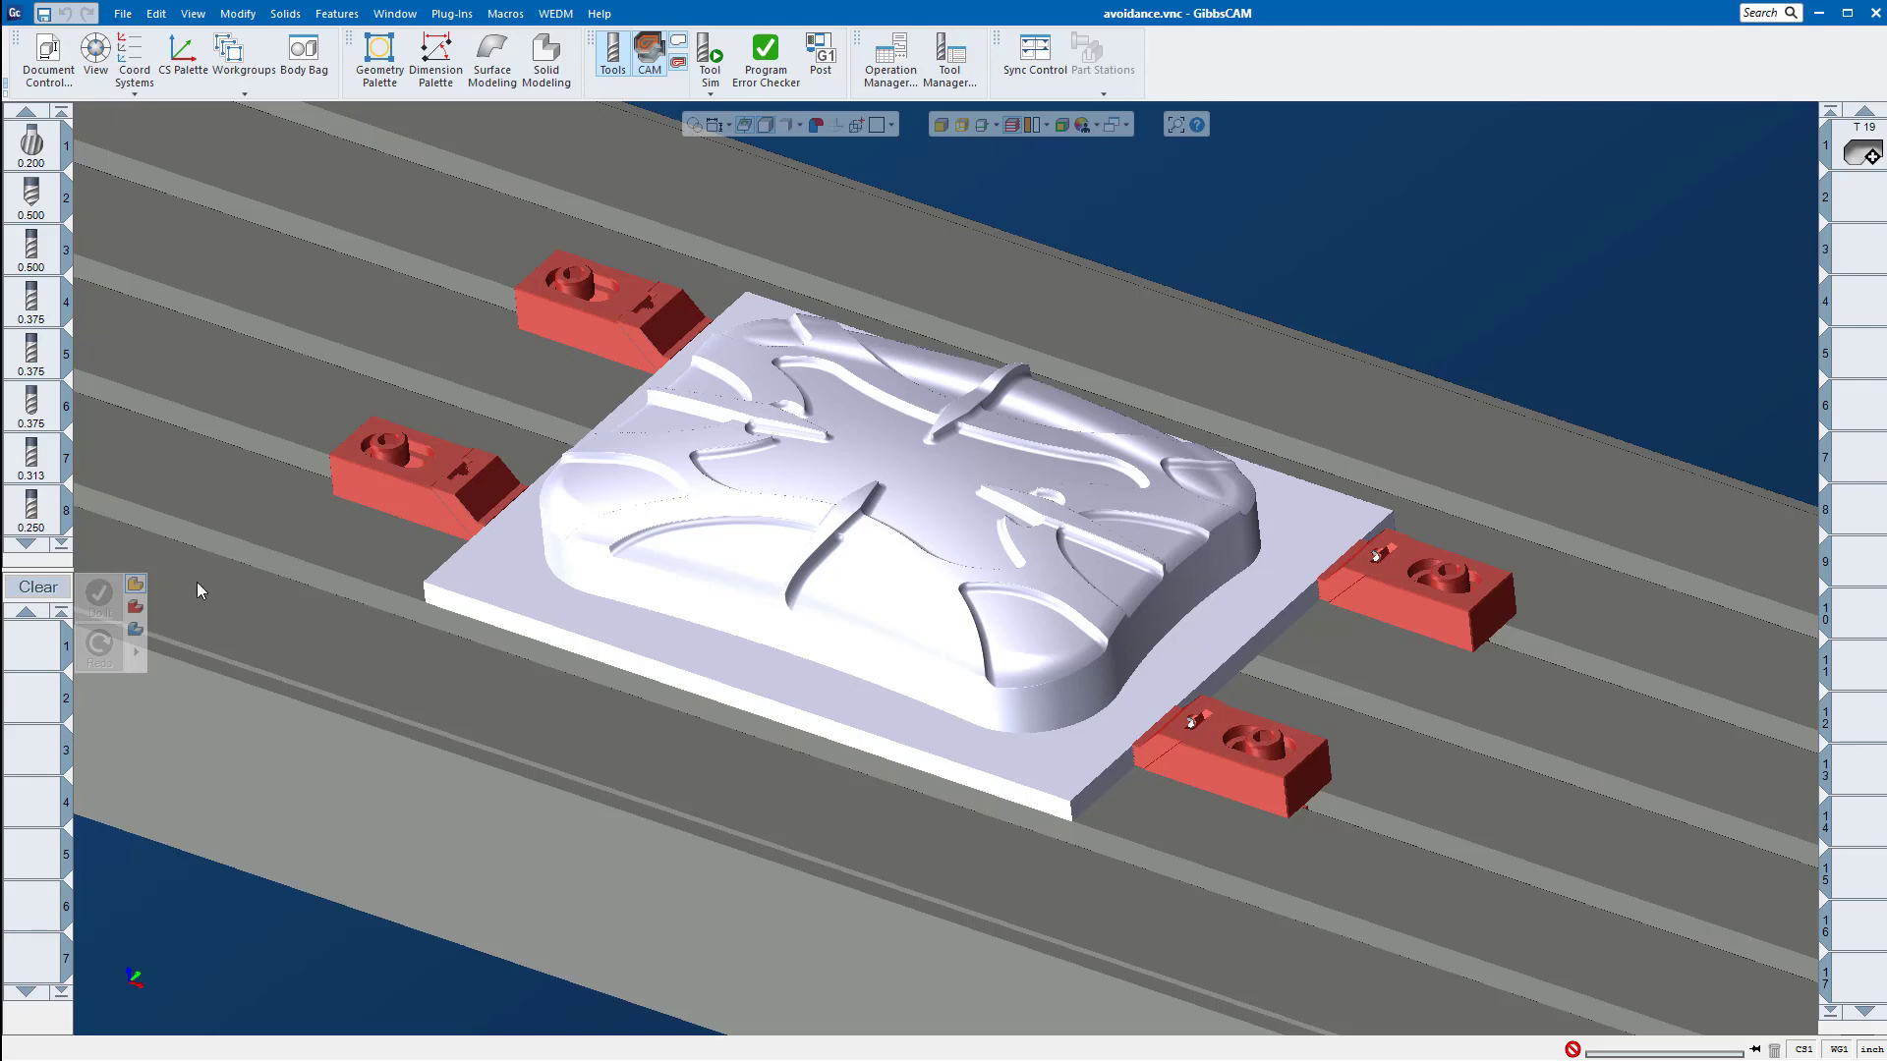
Step: Look through the whole tool list down to the last 1.000 tool, then return to the first tool
scroll(30, 403, down, 4)
scroll(29, 403, down, 2)
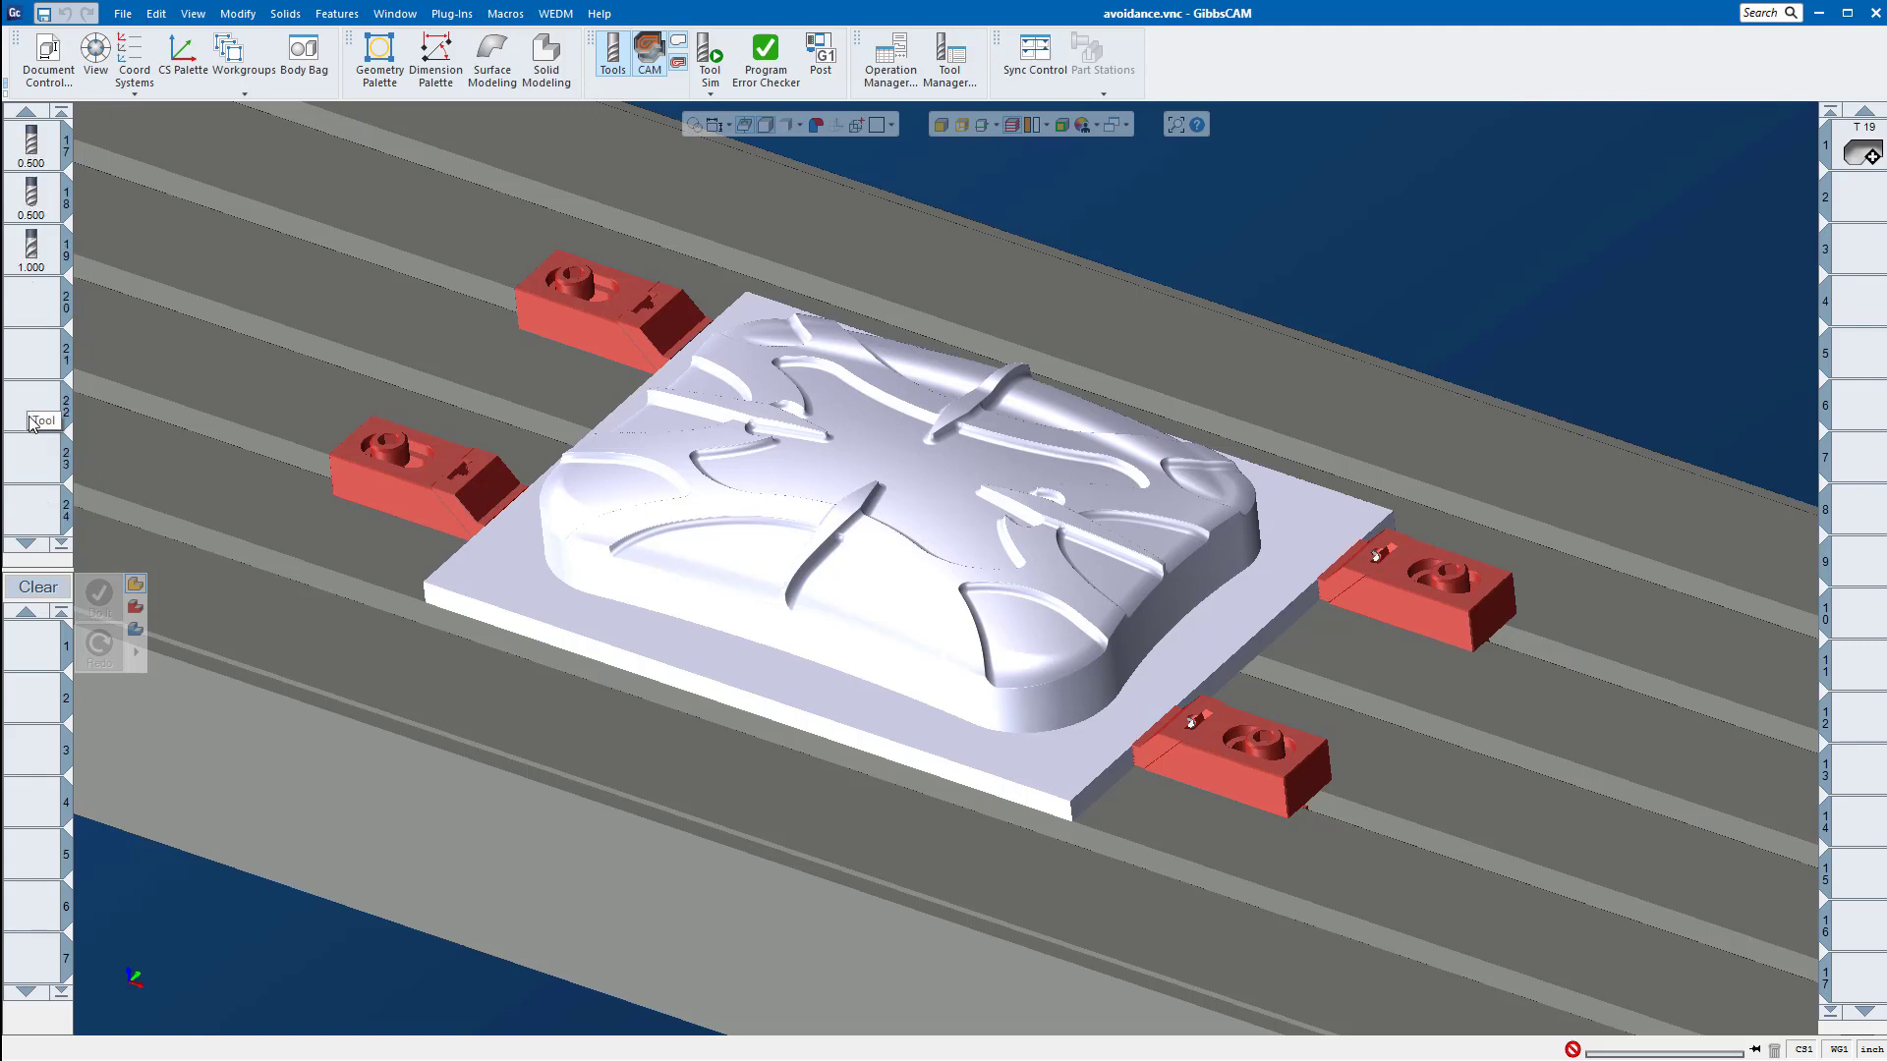
scroll(34, 246, up, 5)
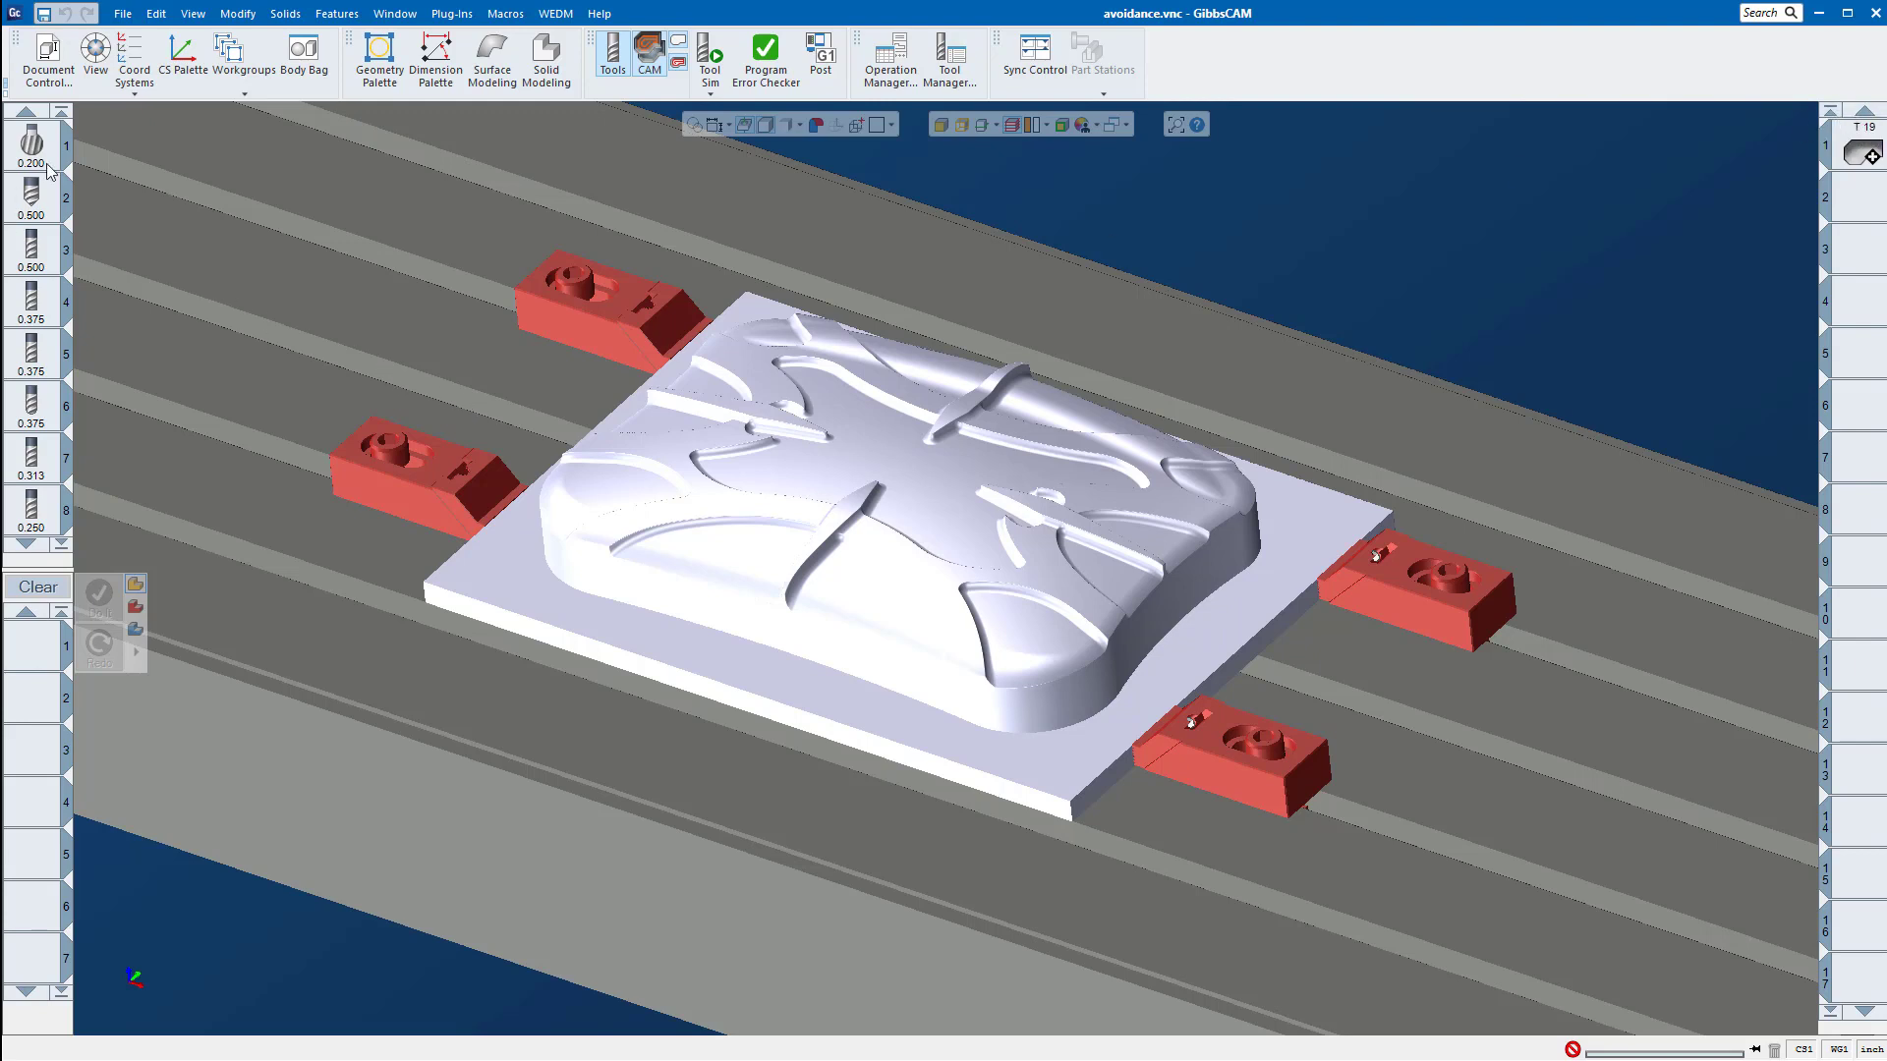
click(26, 543)
click(26, 543)
click(25, 542)
click(25, 541)
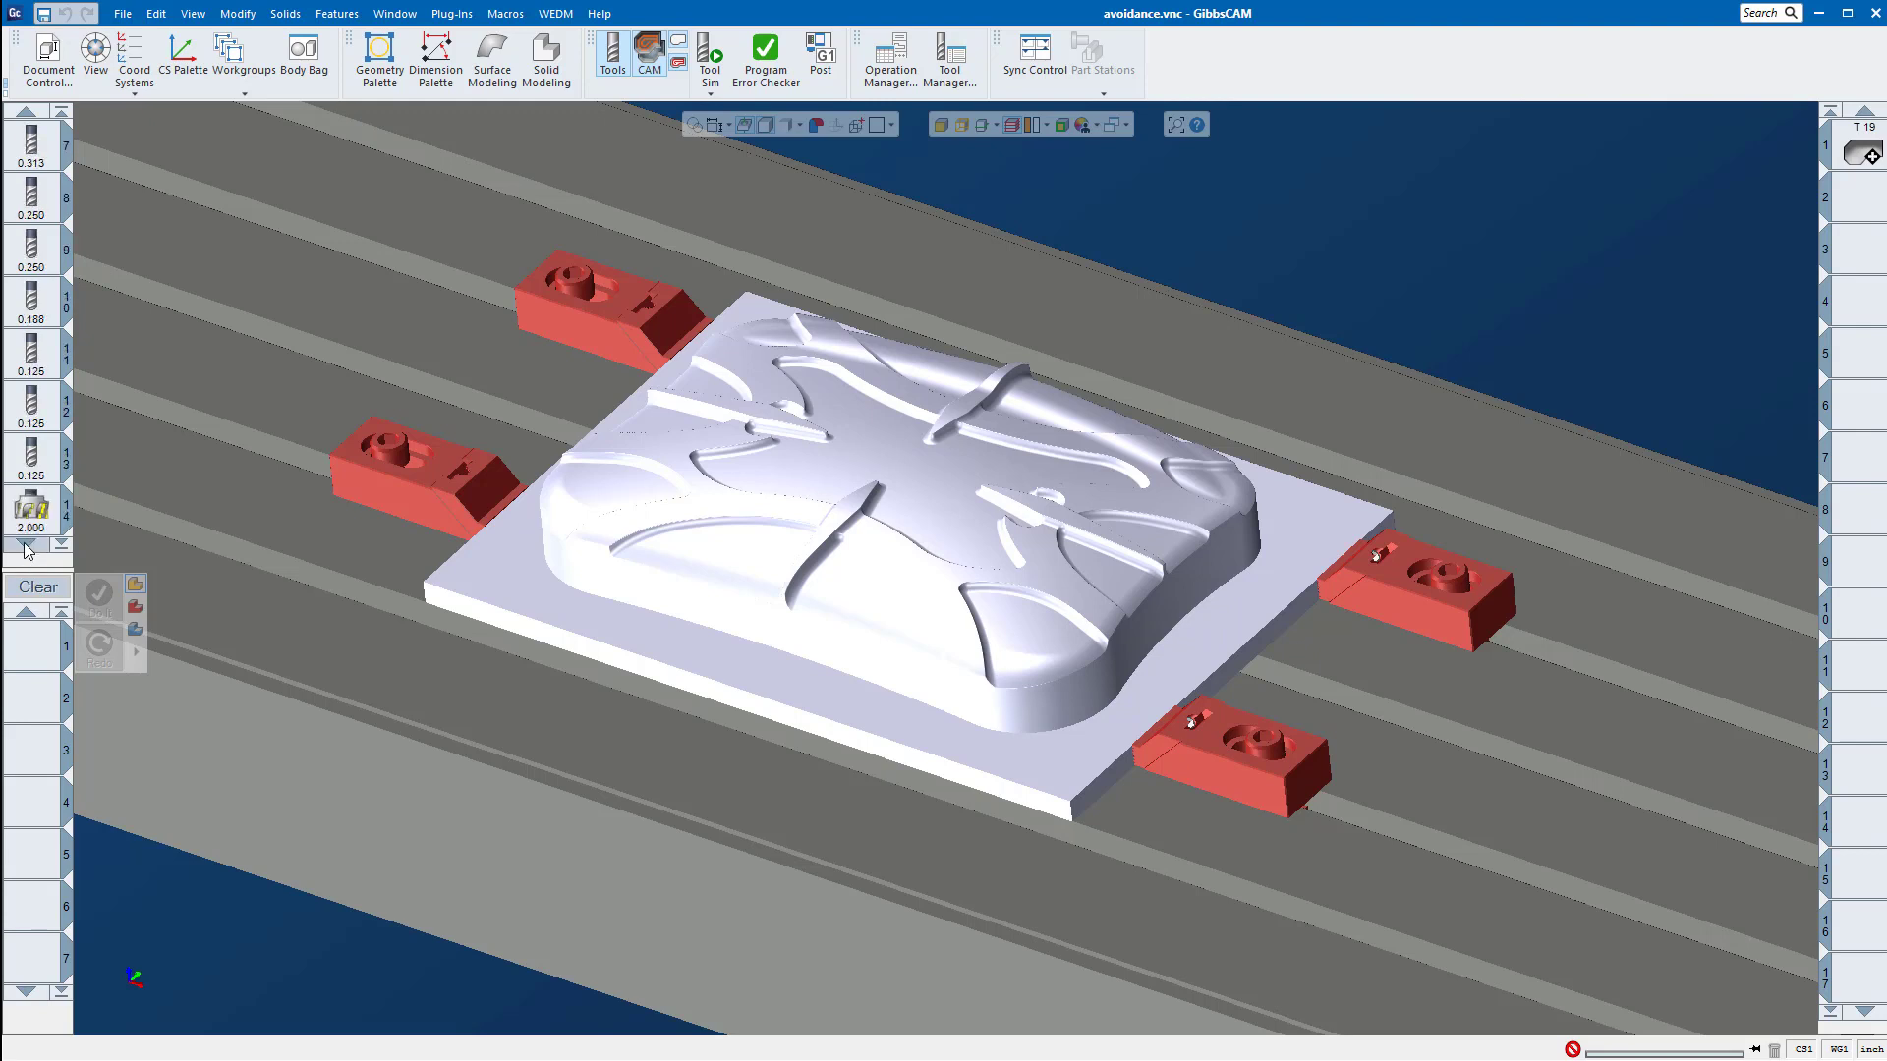
click(24, 542)
click(24, 543)
click(24, 544)
click(24, 544)
click(24, 545)
click(24, 545)
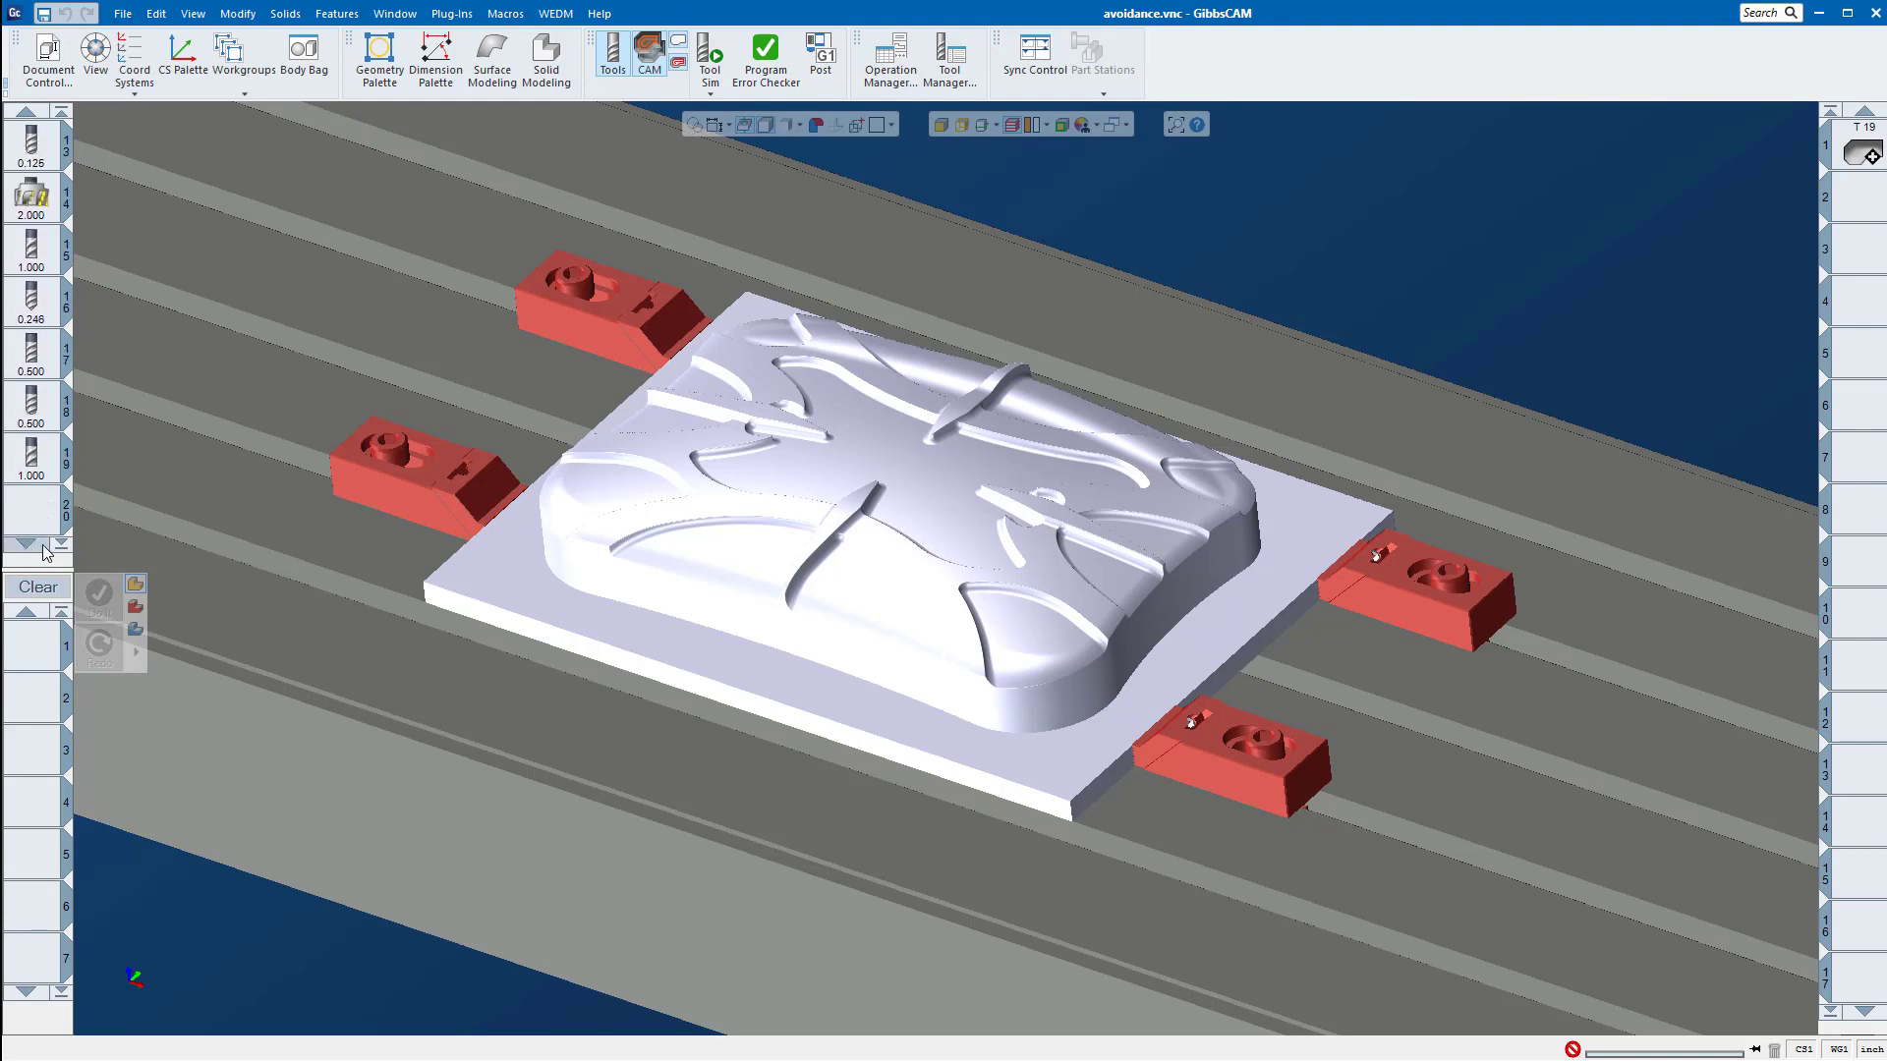
click(62, 112)
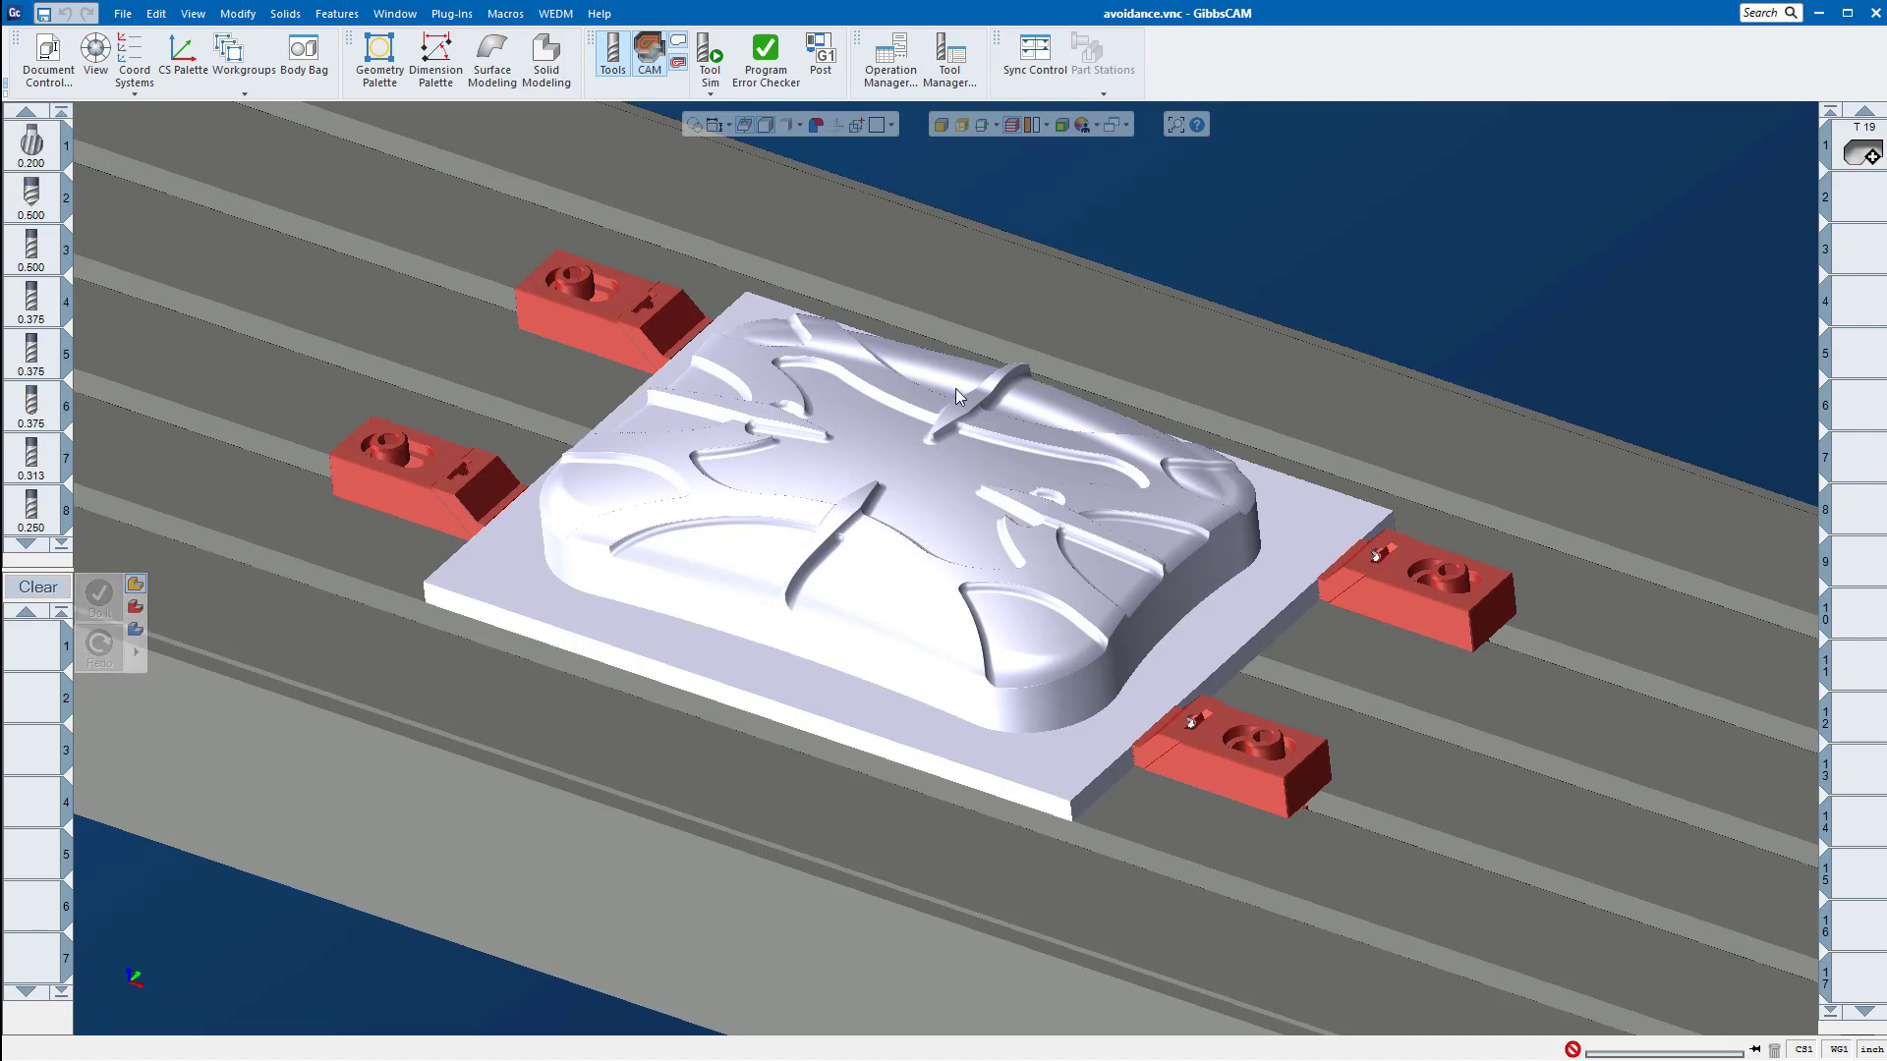
Step: Check the options available for the fifth tool, dismiss them, and look through the tool list again from later tools back to the first
right_click(32, 369)
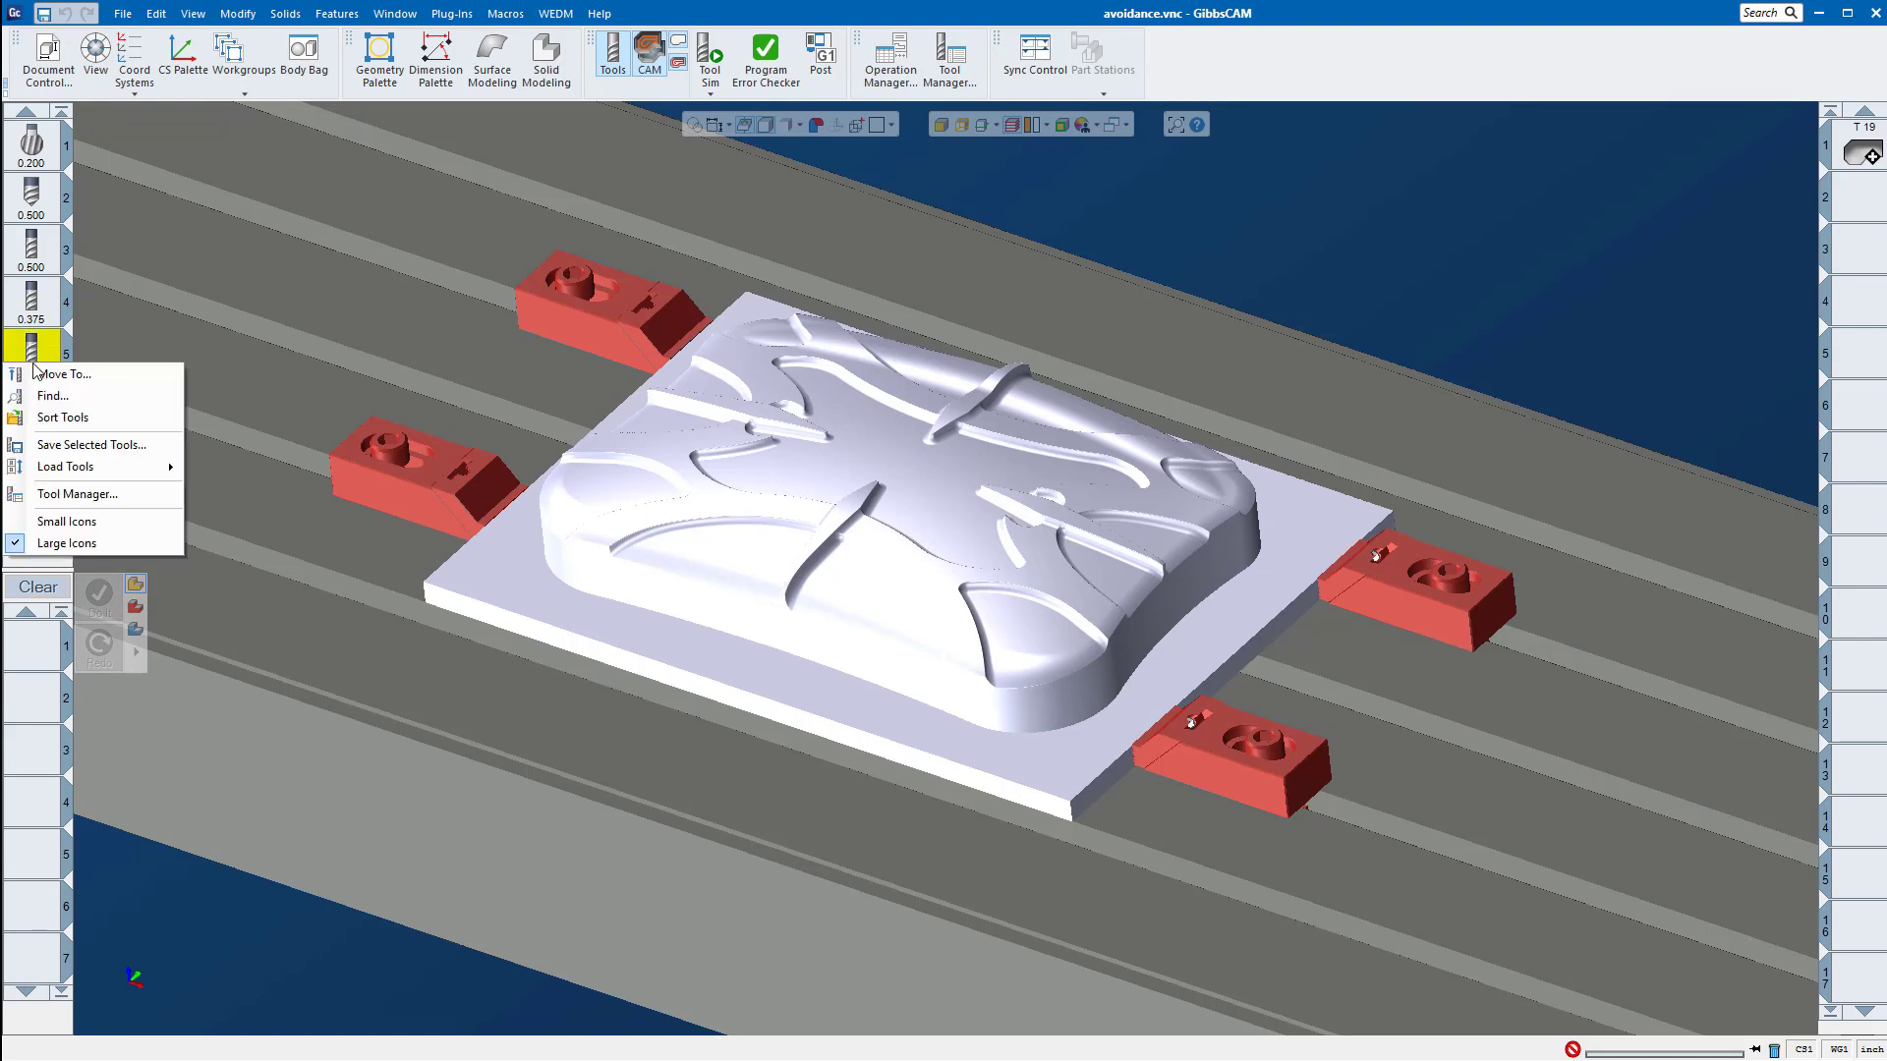
click(40, 708)
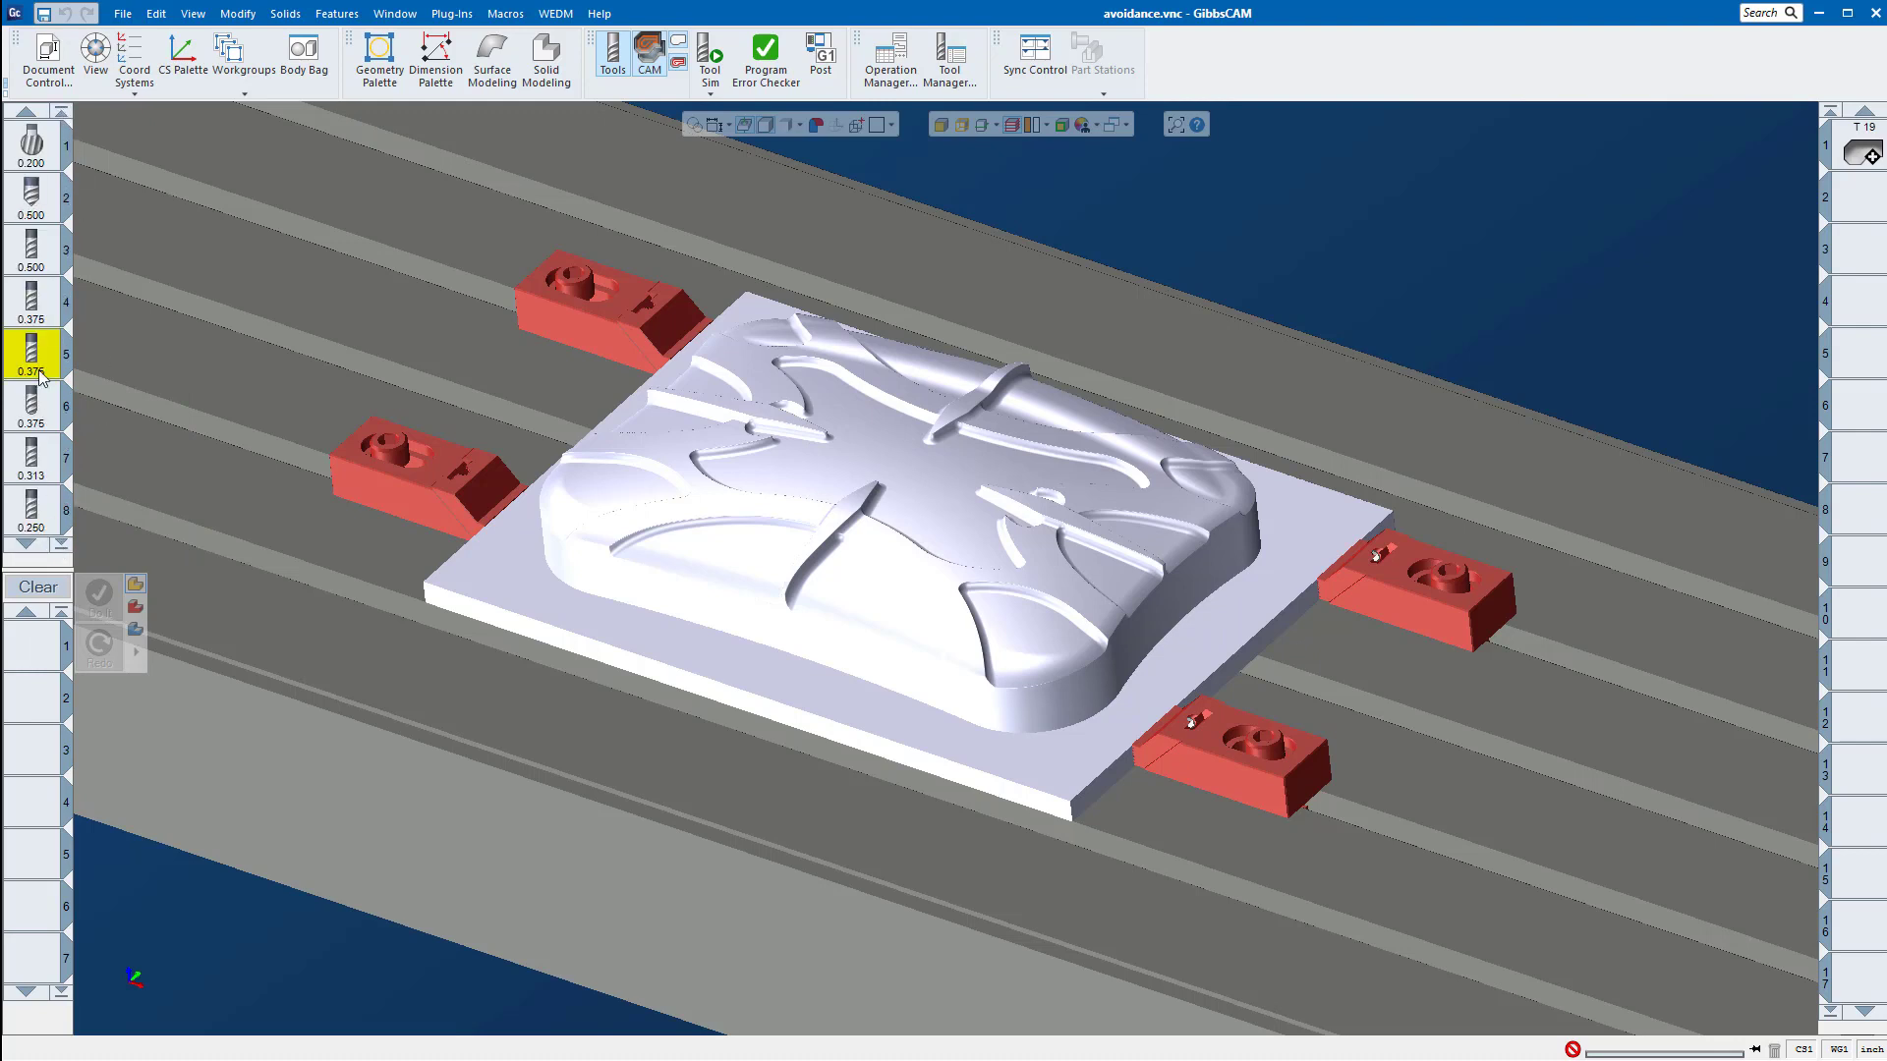
click(35, 545)
click(35, 545)
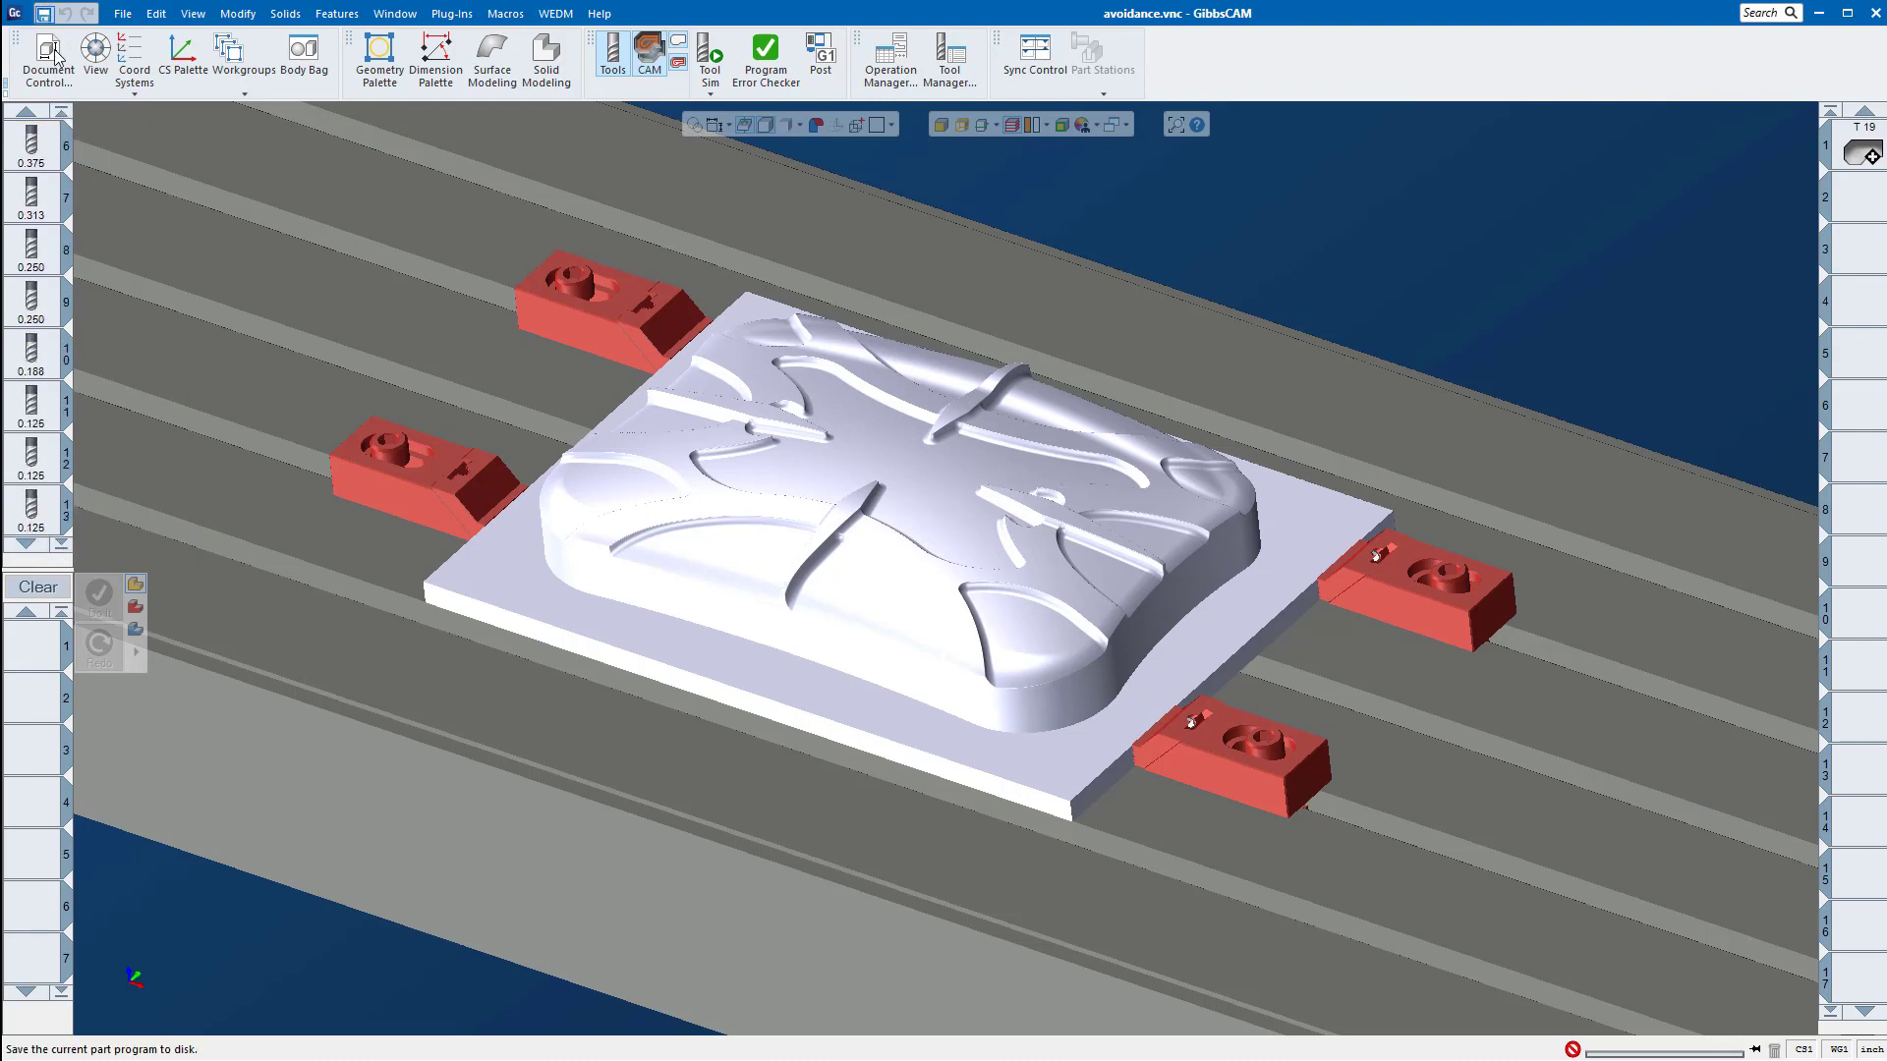
click(61, 110)
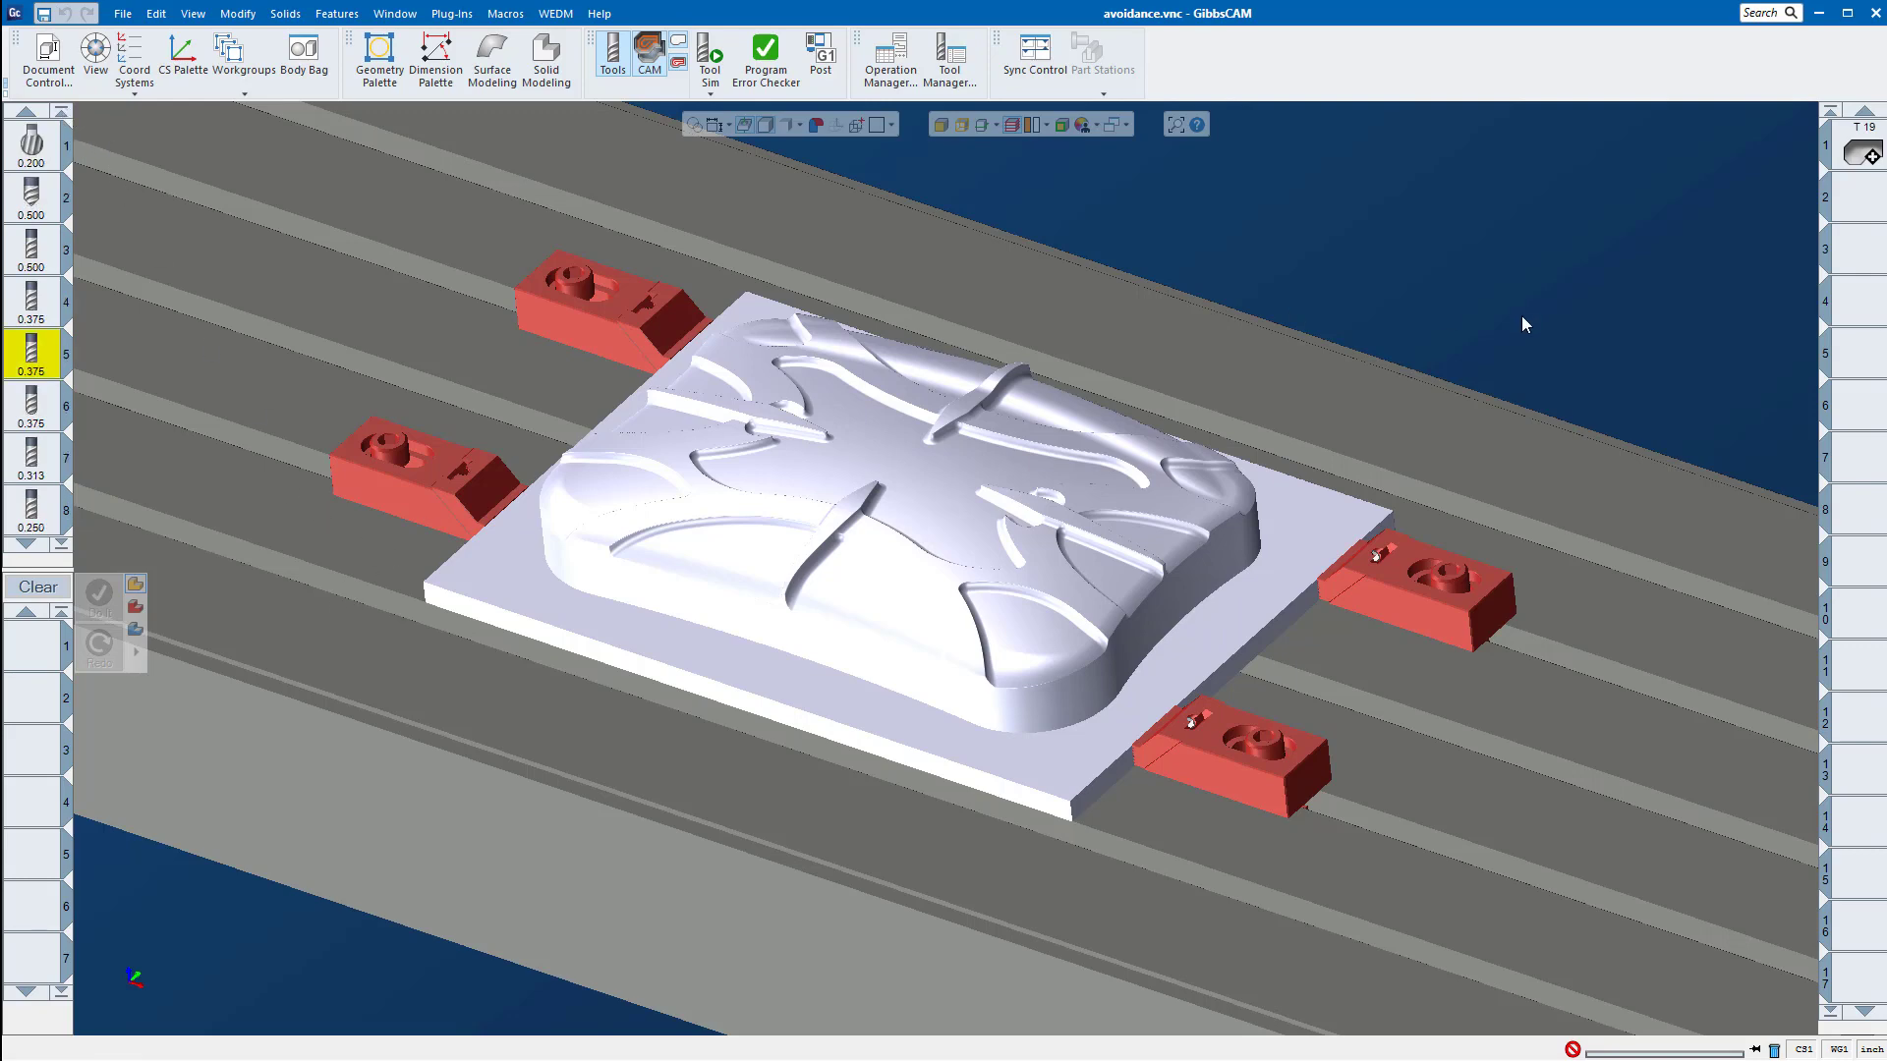
Step: Load the first operation's process and toolpath, and examine the passes around the part and its clamps
double_click(1859, 149)
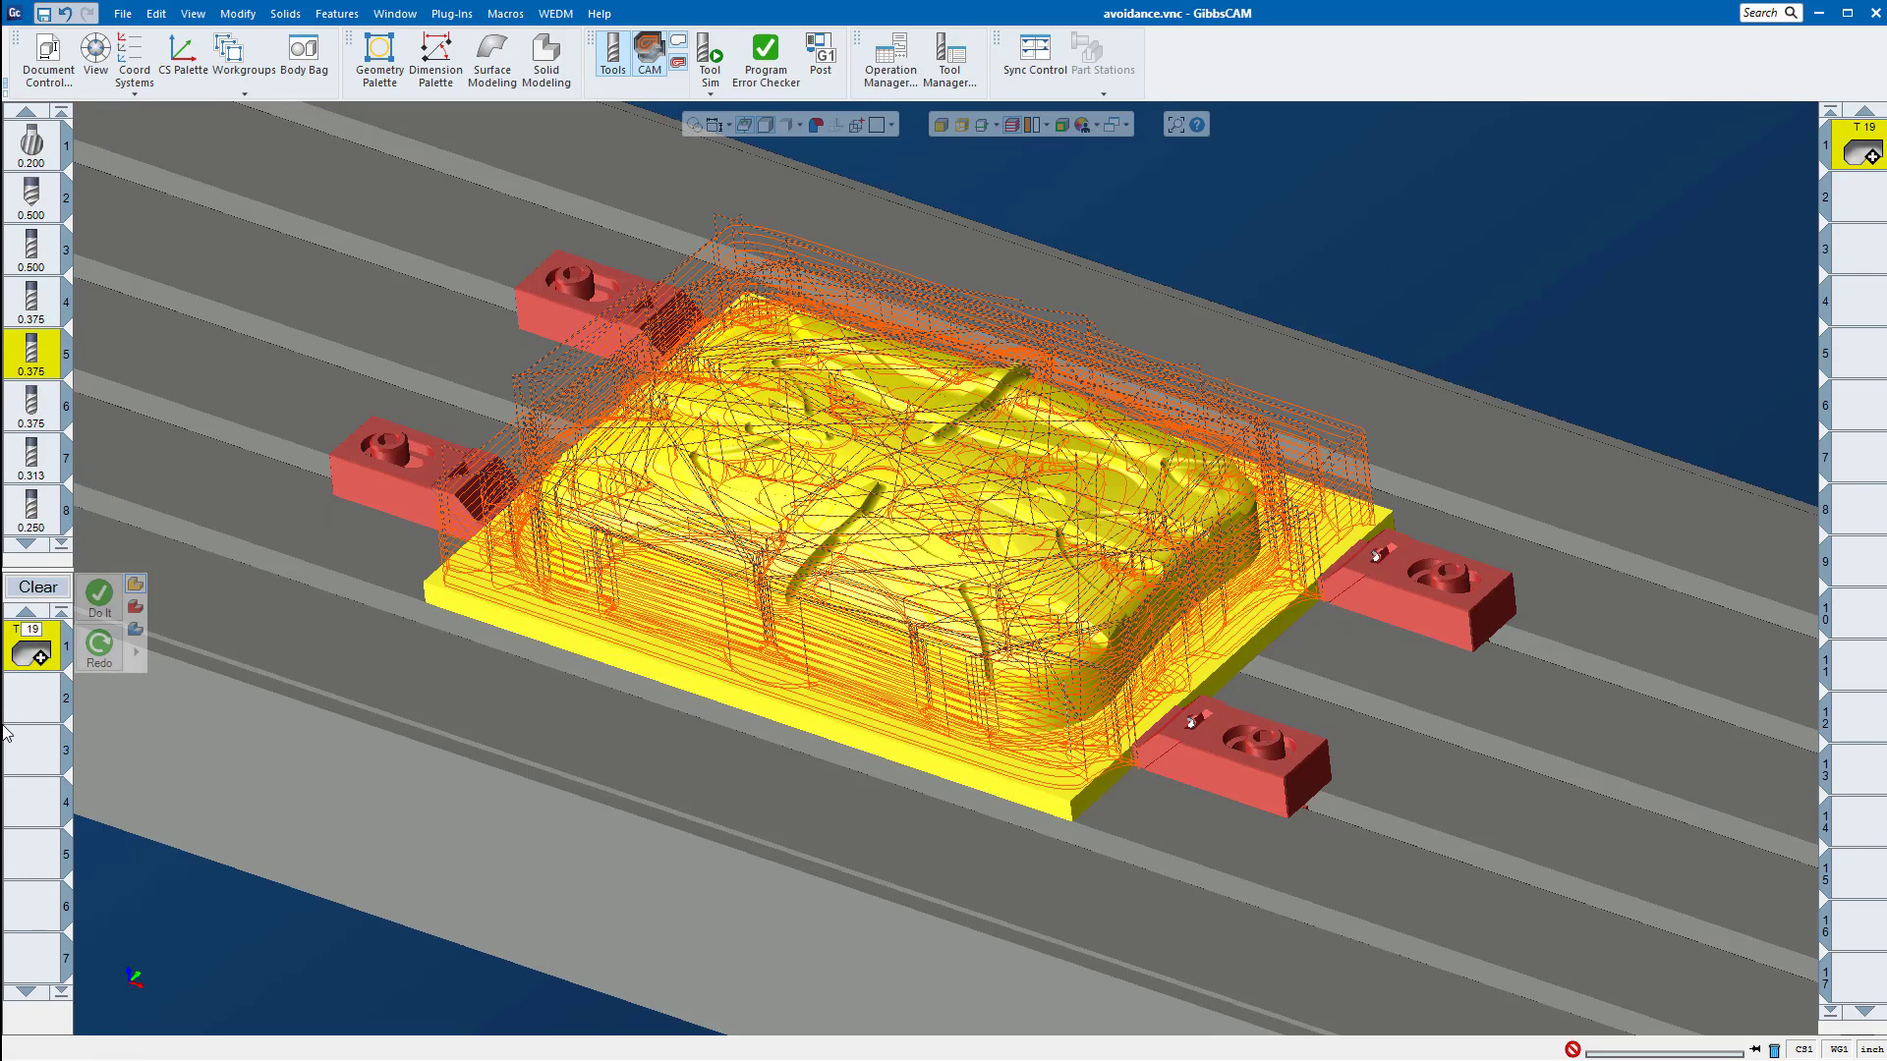
scroll(1176, 786, up, 5)
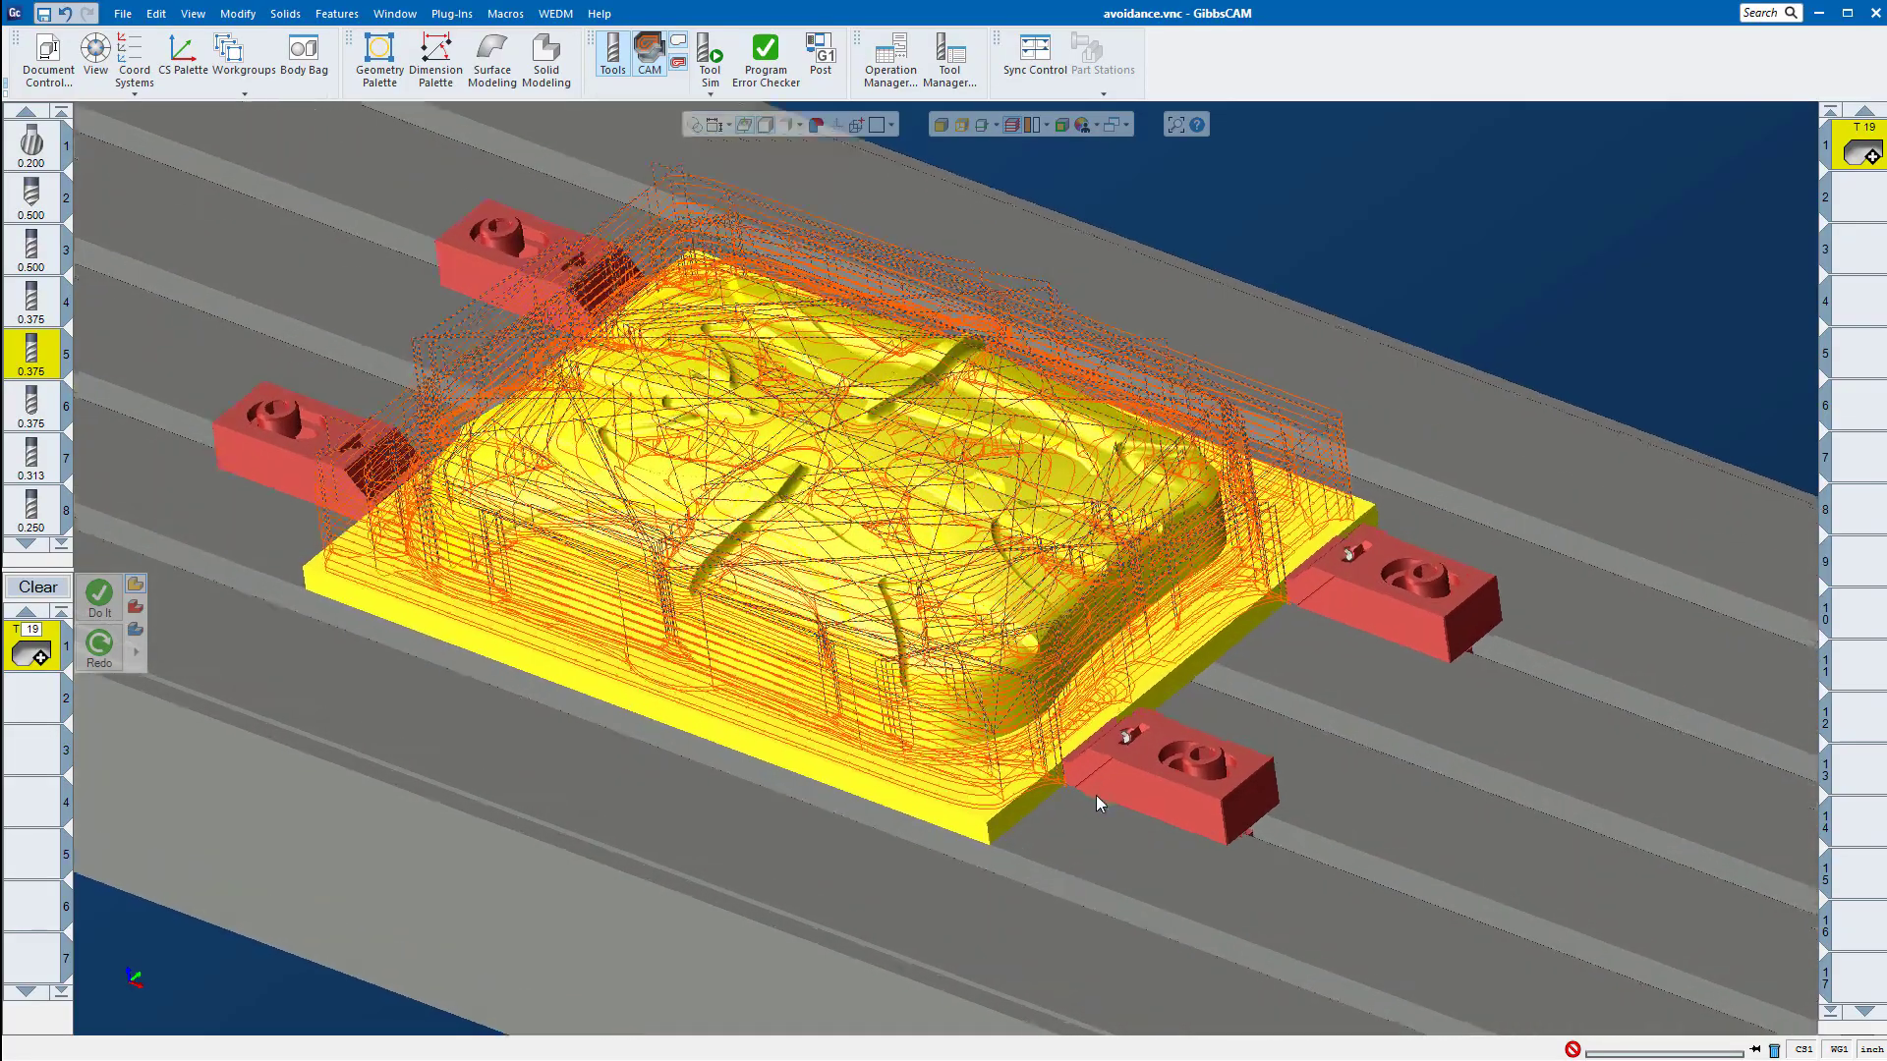
scroll(1006, 775, down, 3)
scroll(899, 767, up, 2)
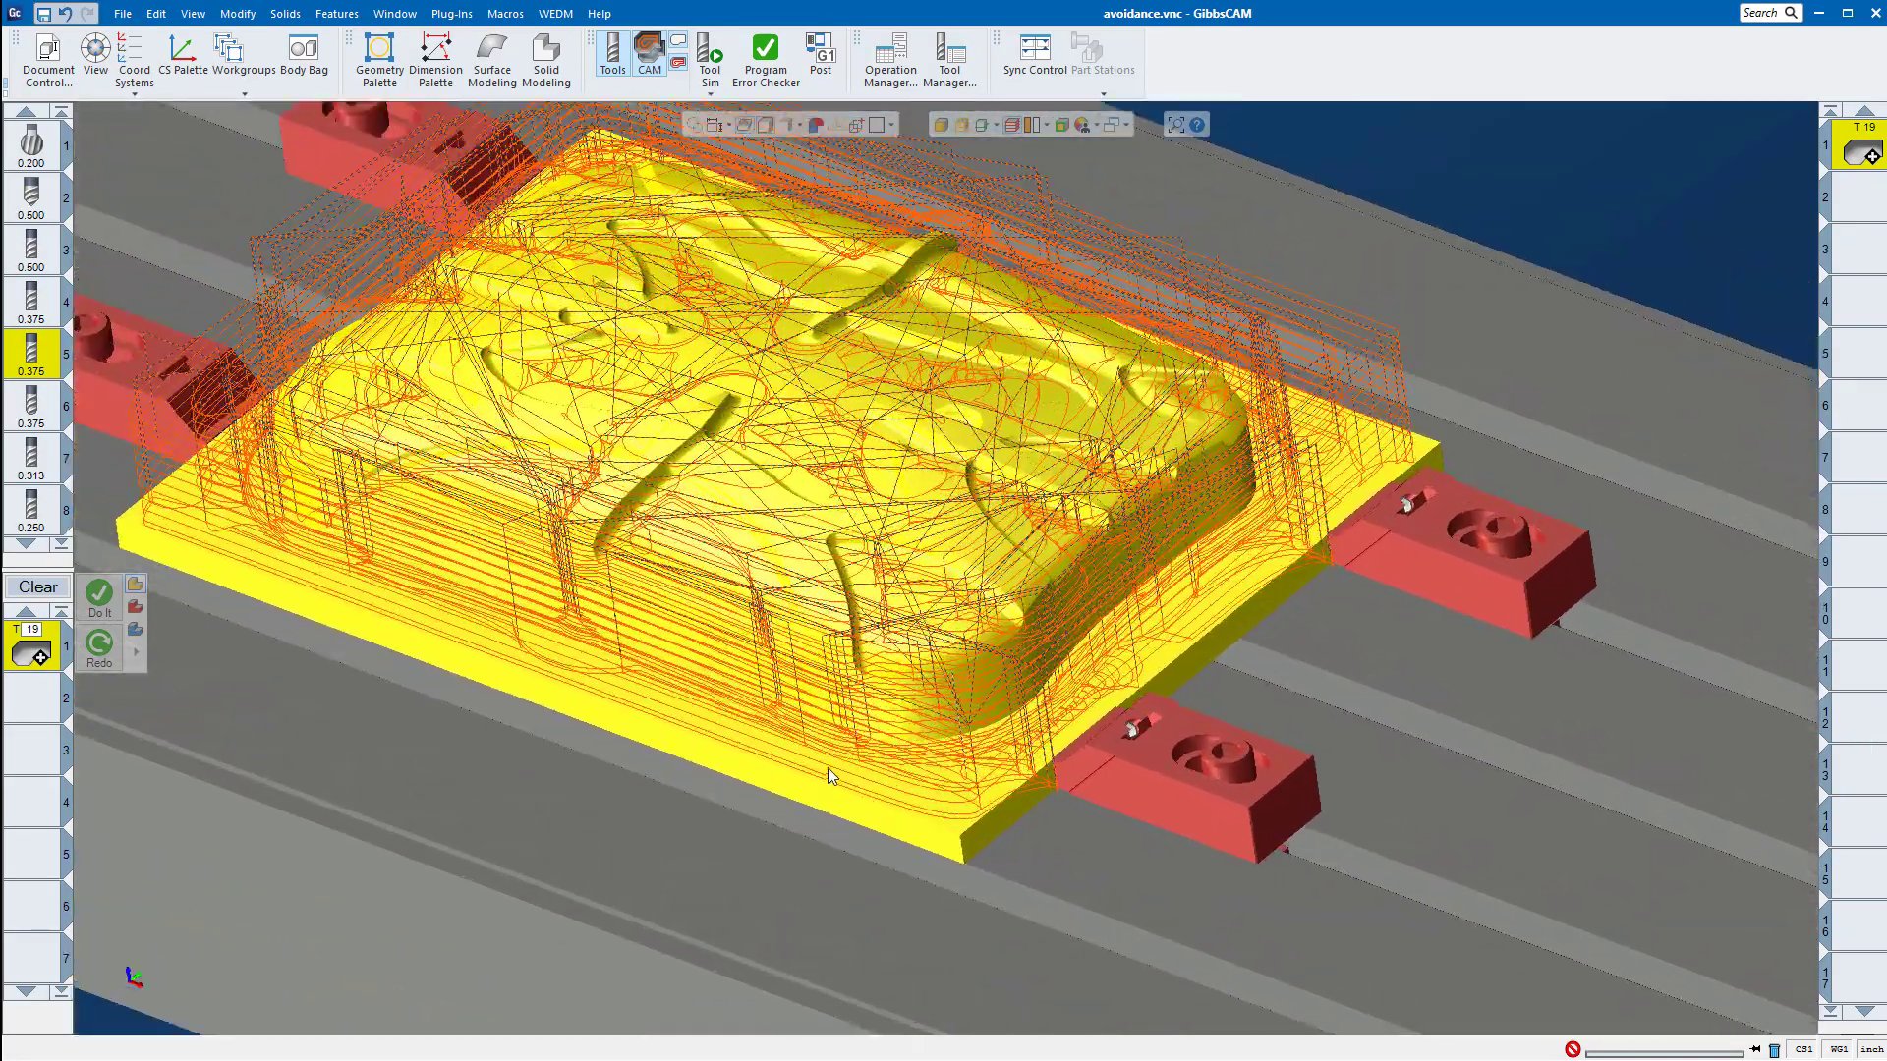
middle_drag(828, 767, 970, 579)
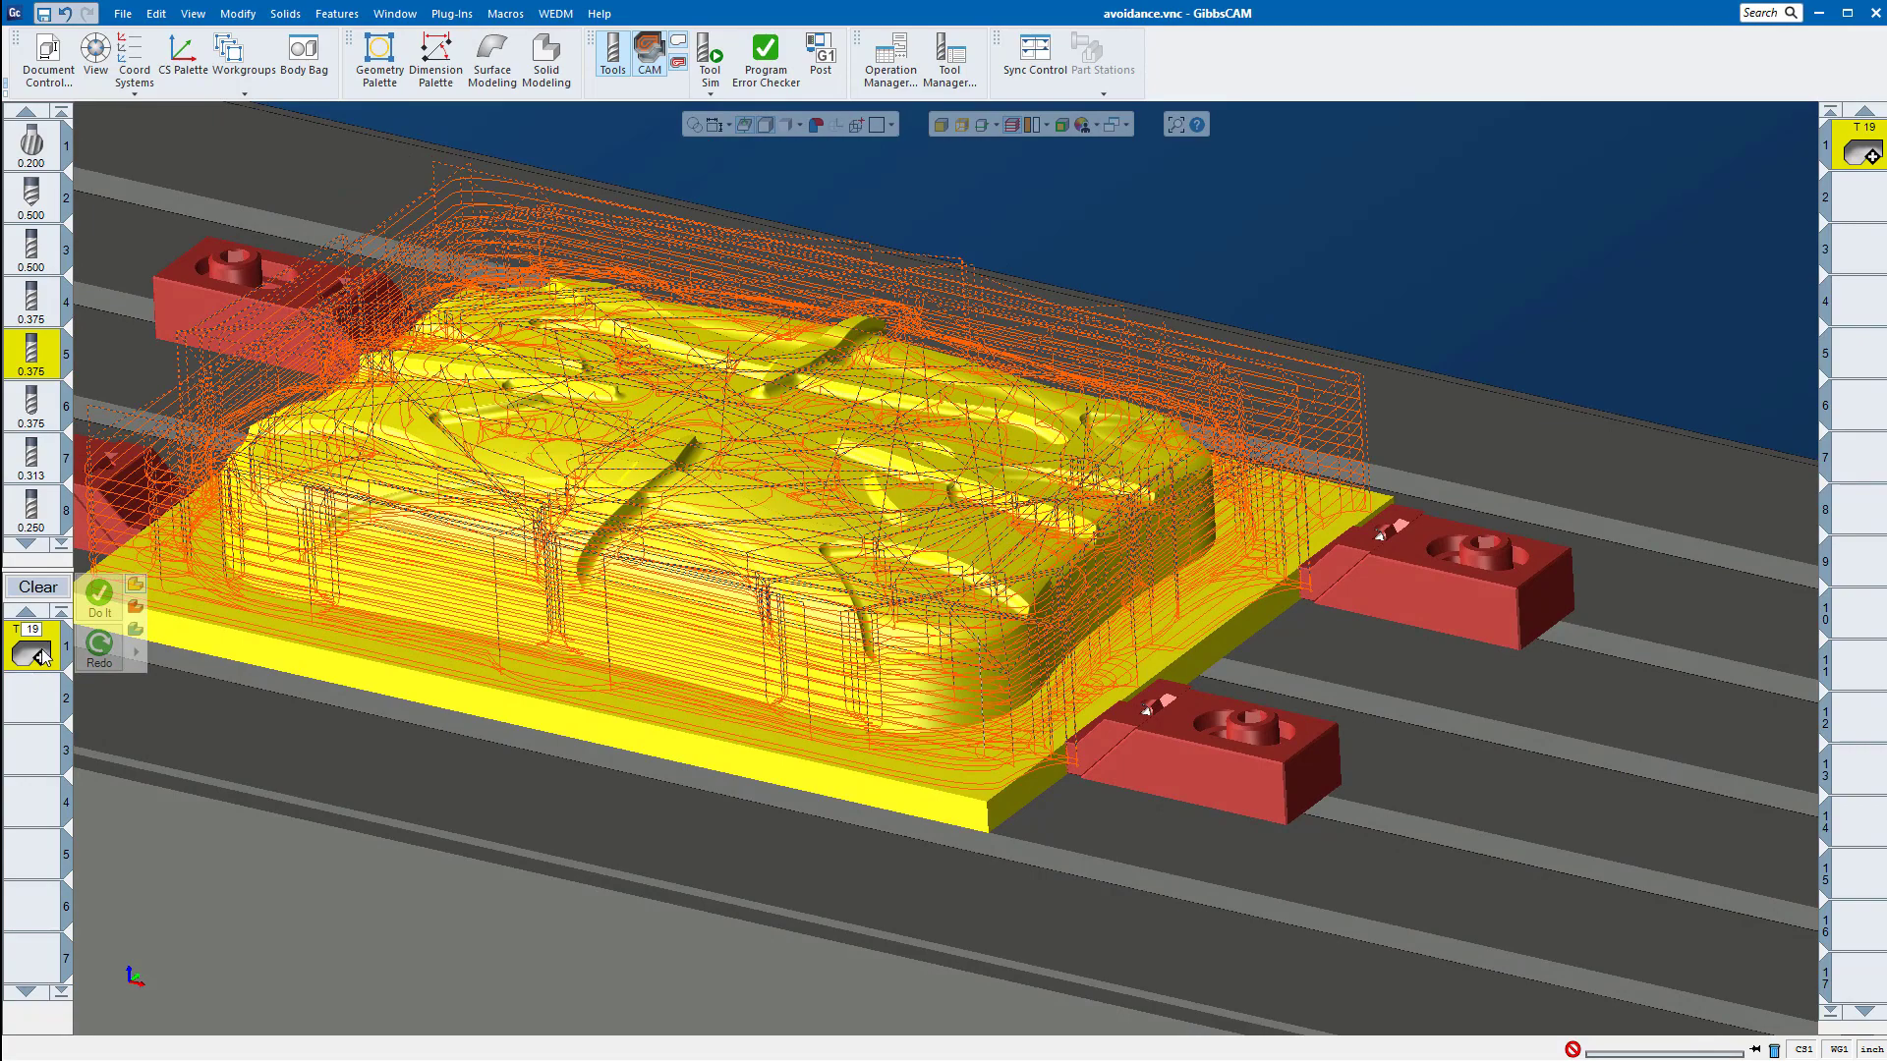
Step: Open the Adaptive Pocketing process to review its settings, examine the toolpath close to the front clamp, and close the process
double_click(42, 657)
drag(983, 208, 468, 126)
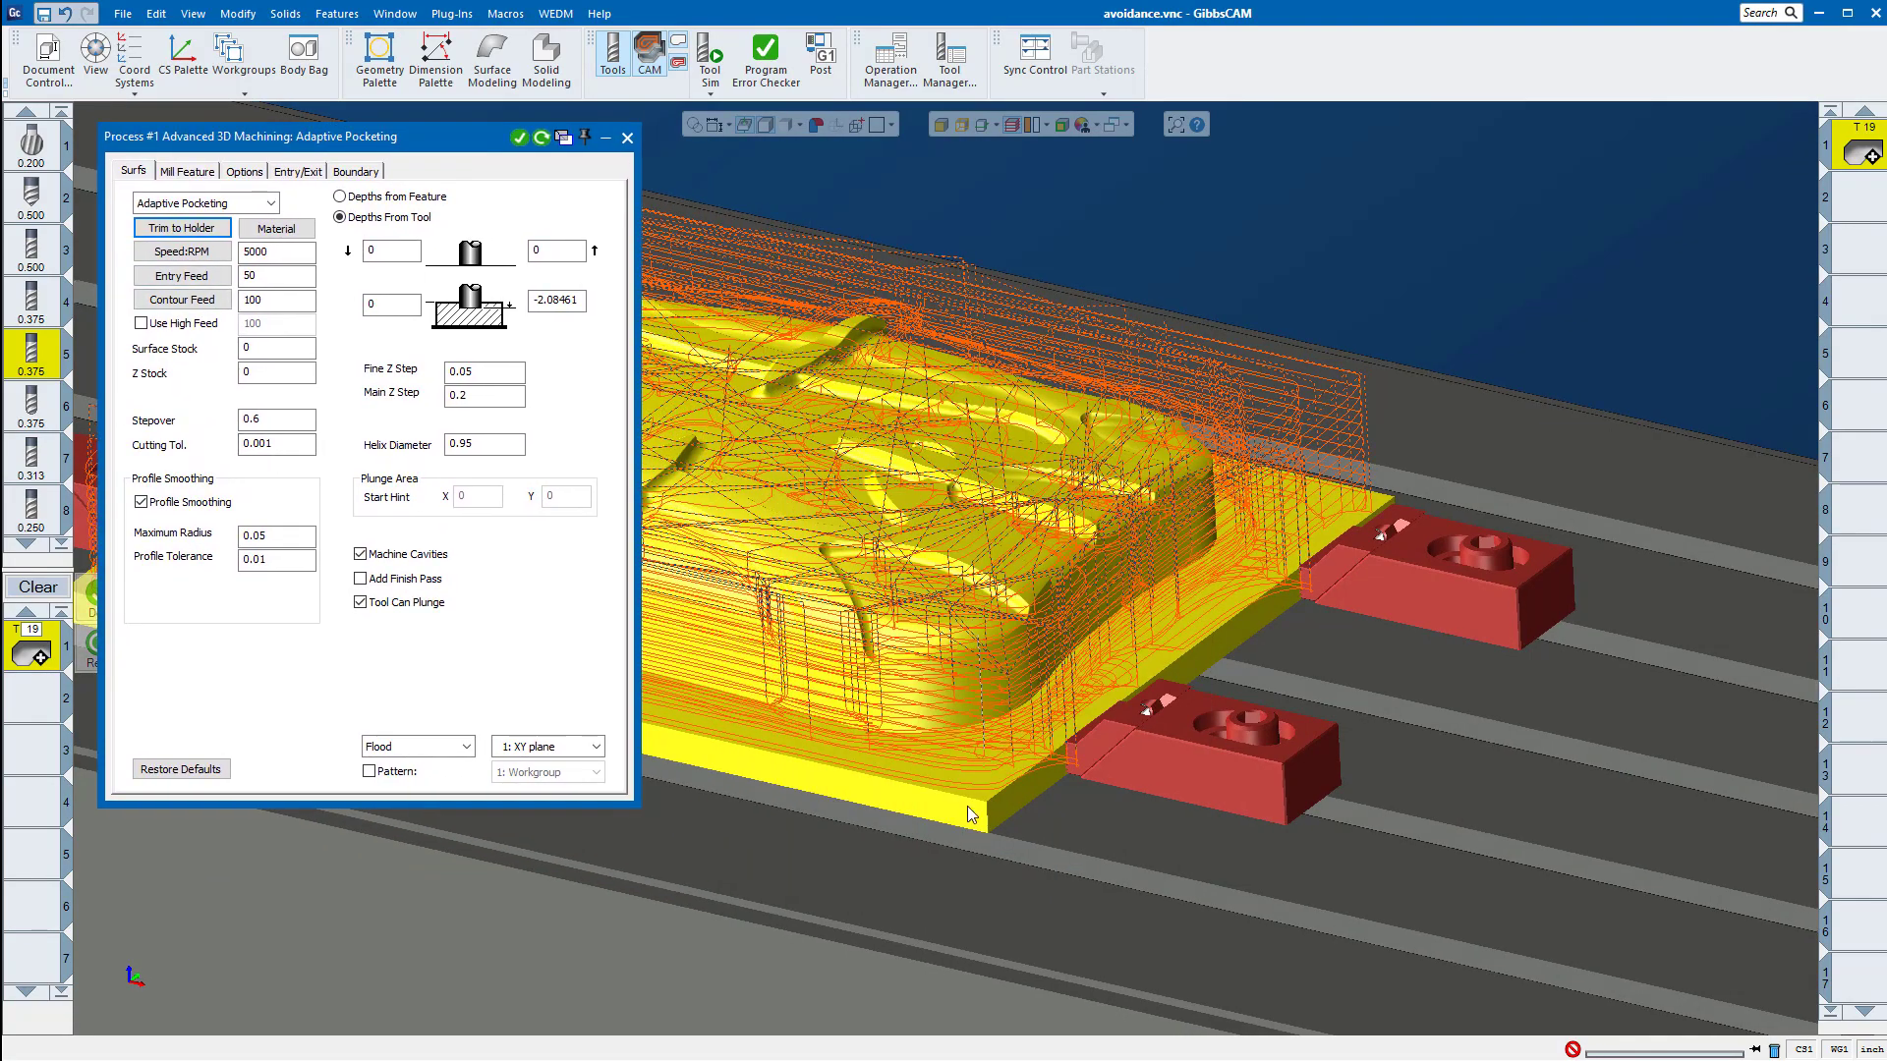
middle_drag(967, 805, 876, 906)
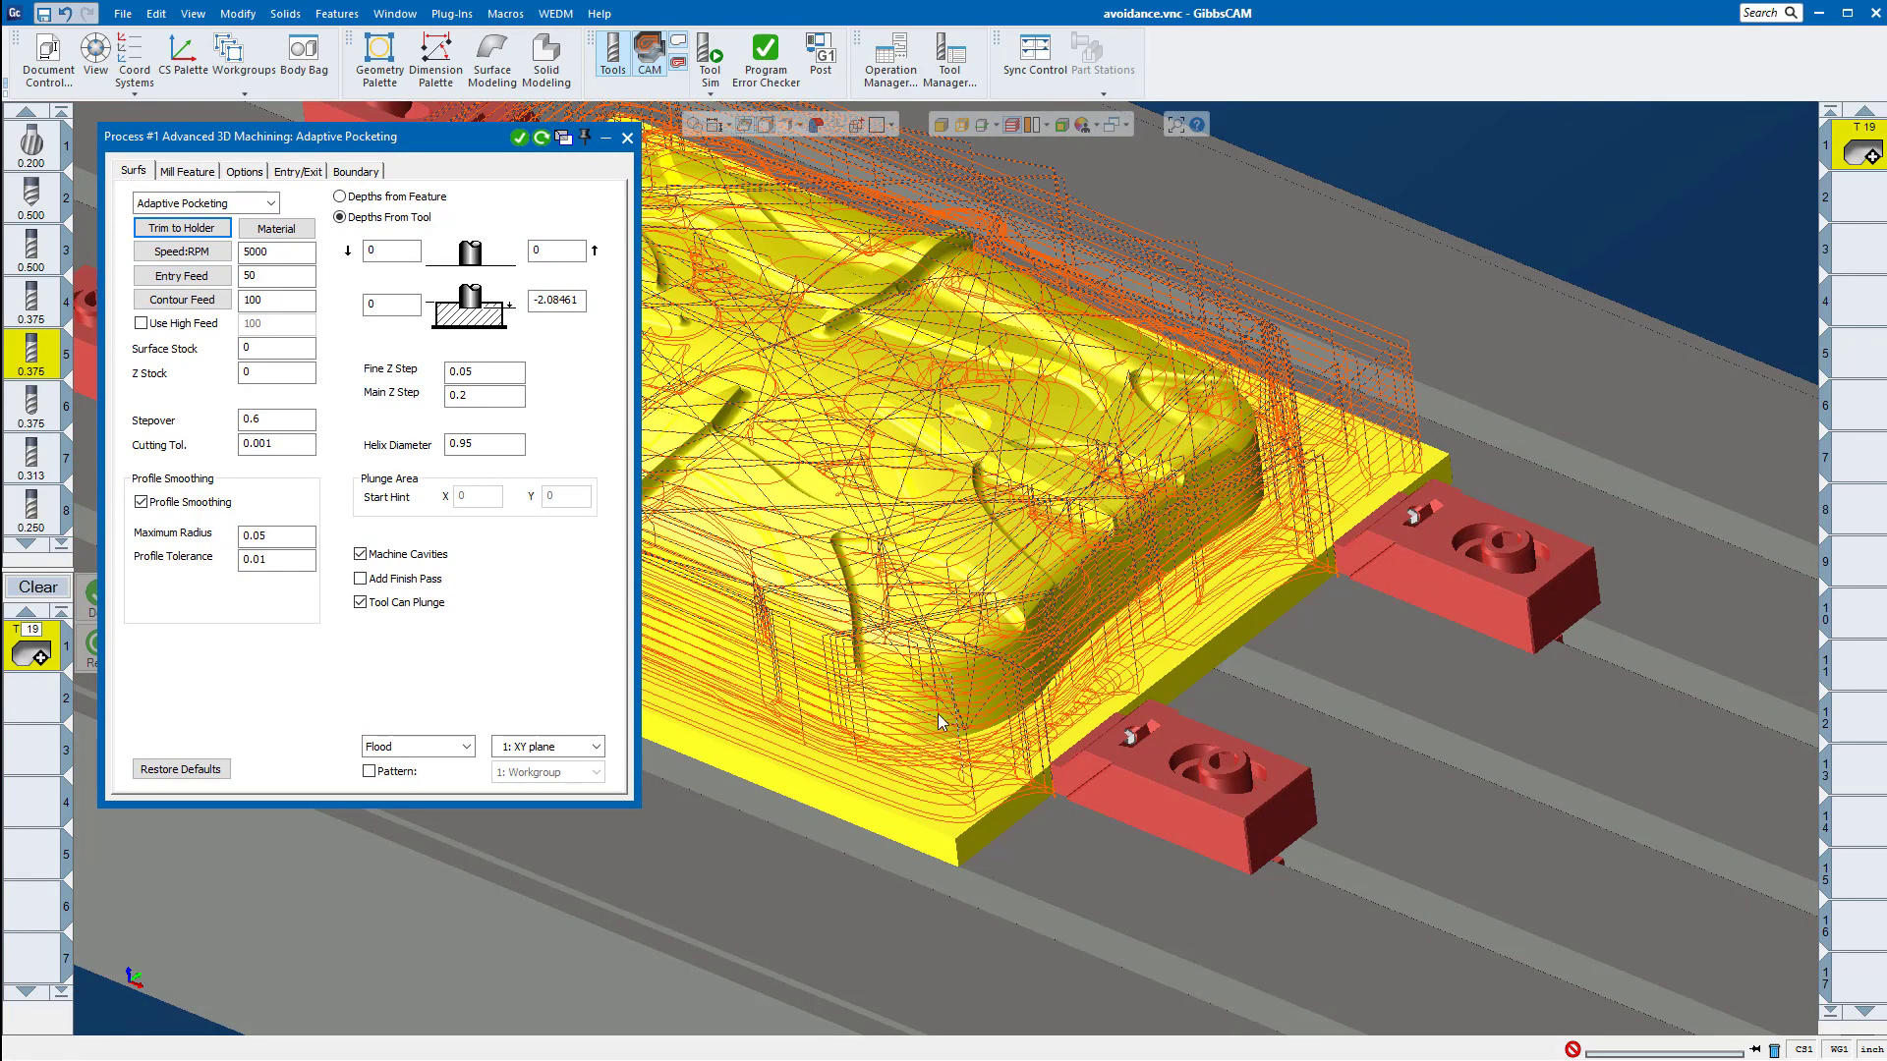
scroll(1130, 778, up, 5)
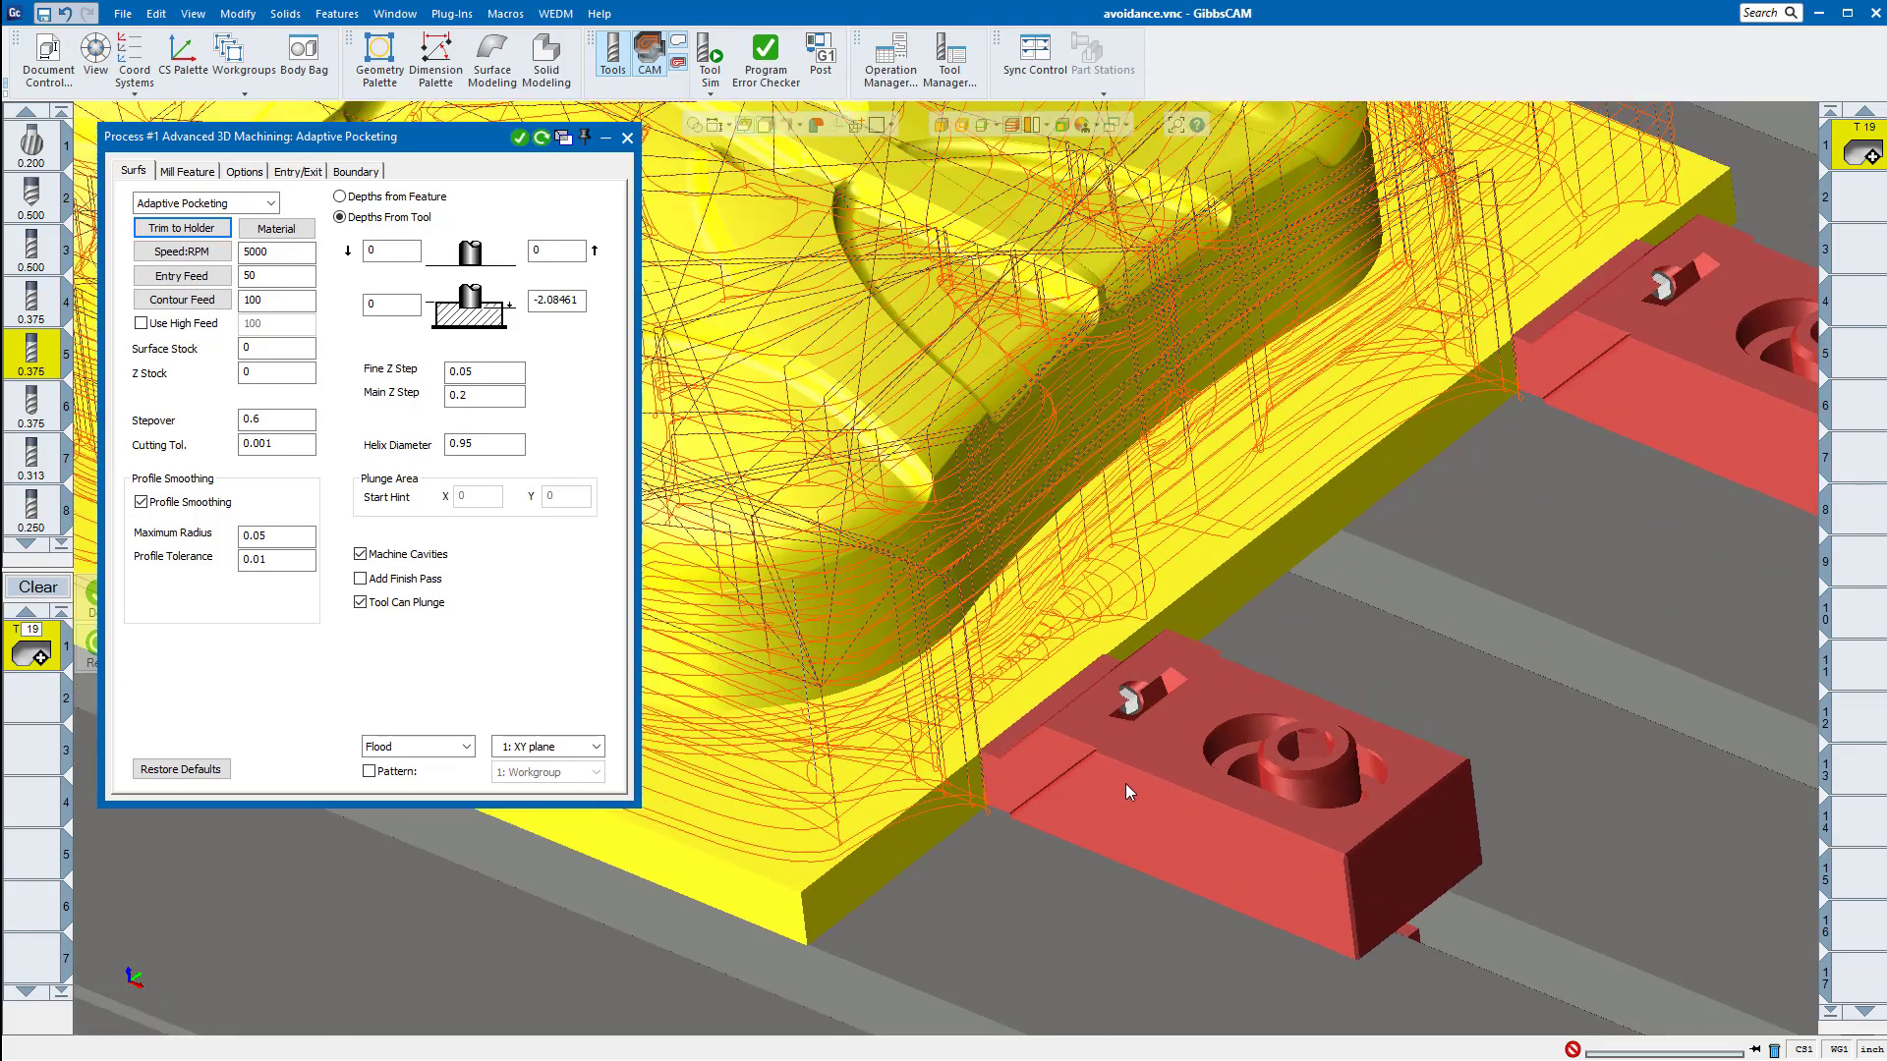
scroll(1126, 789, down, 5)
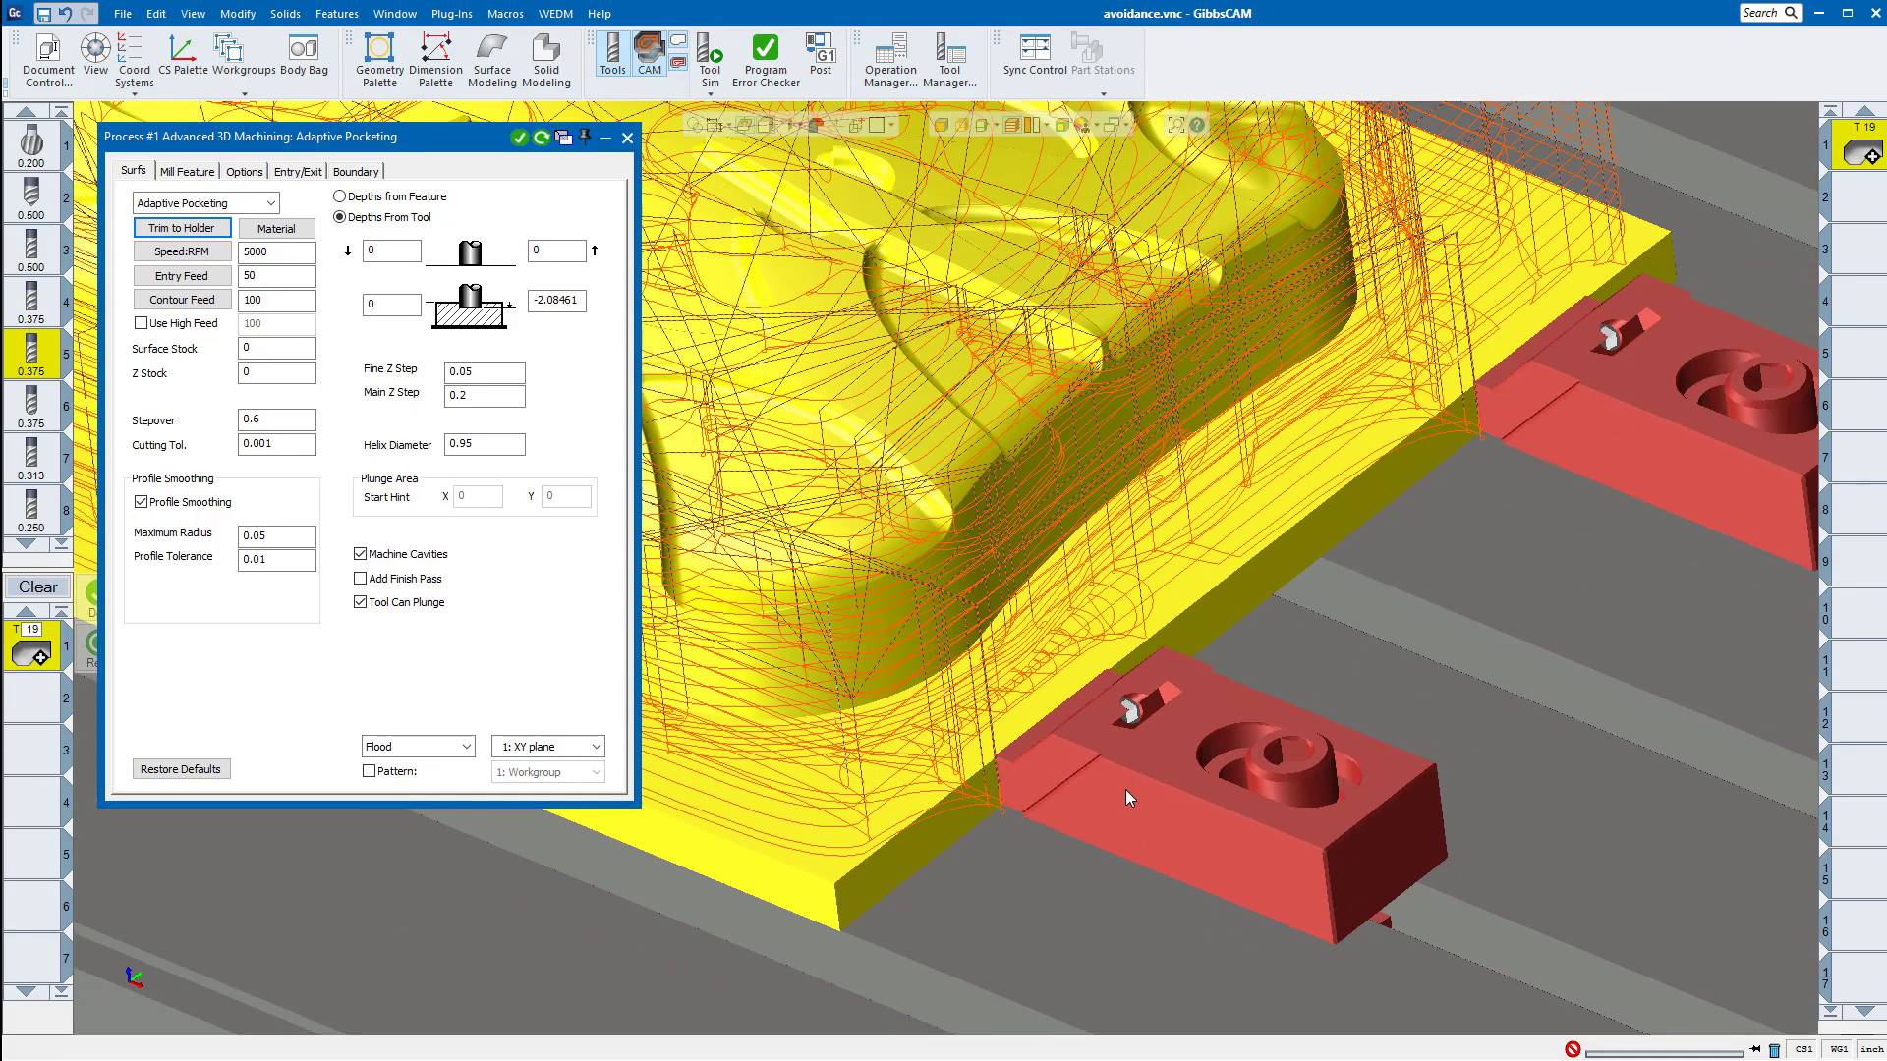
scroll(1127, 789, down, 1)
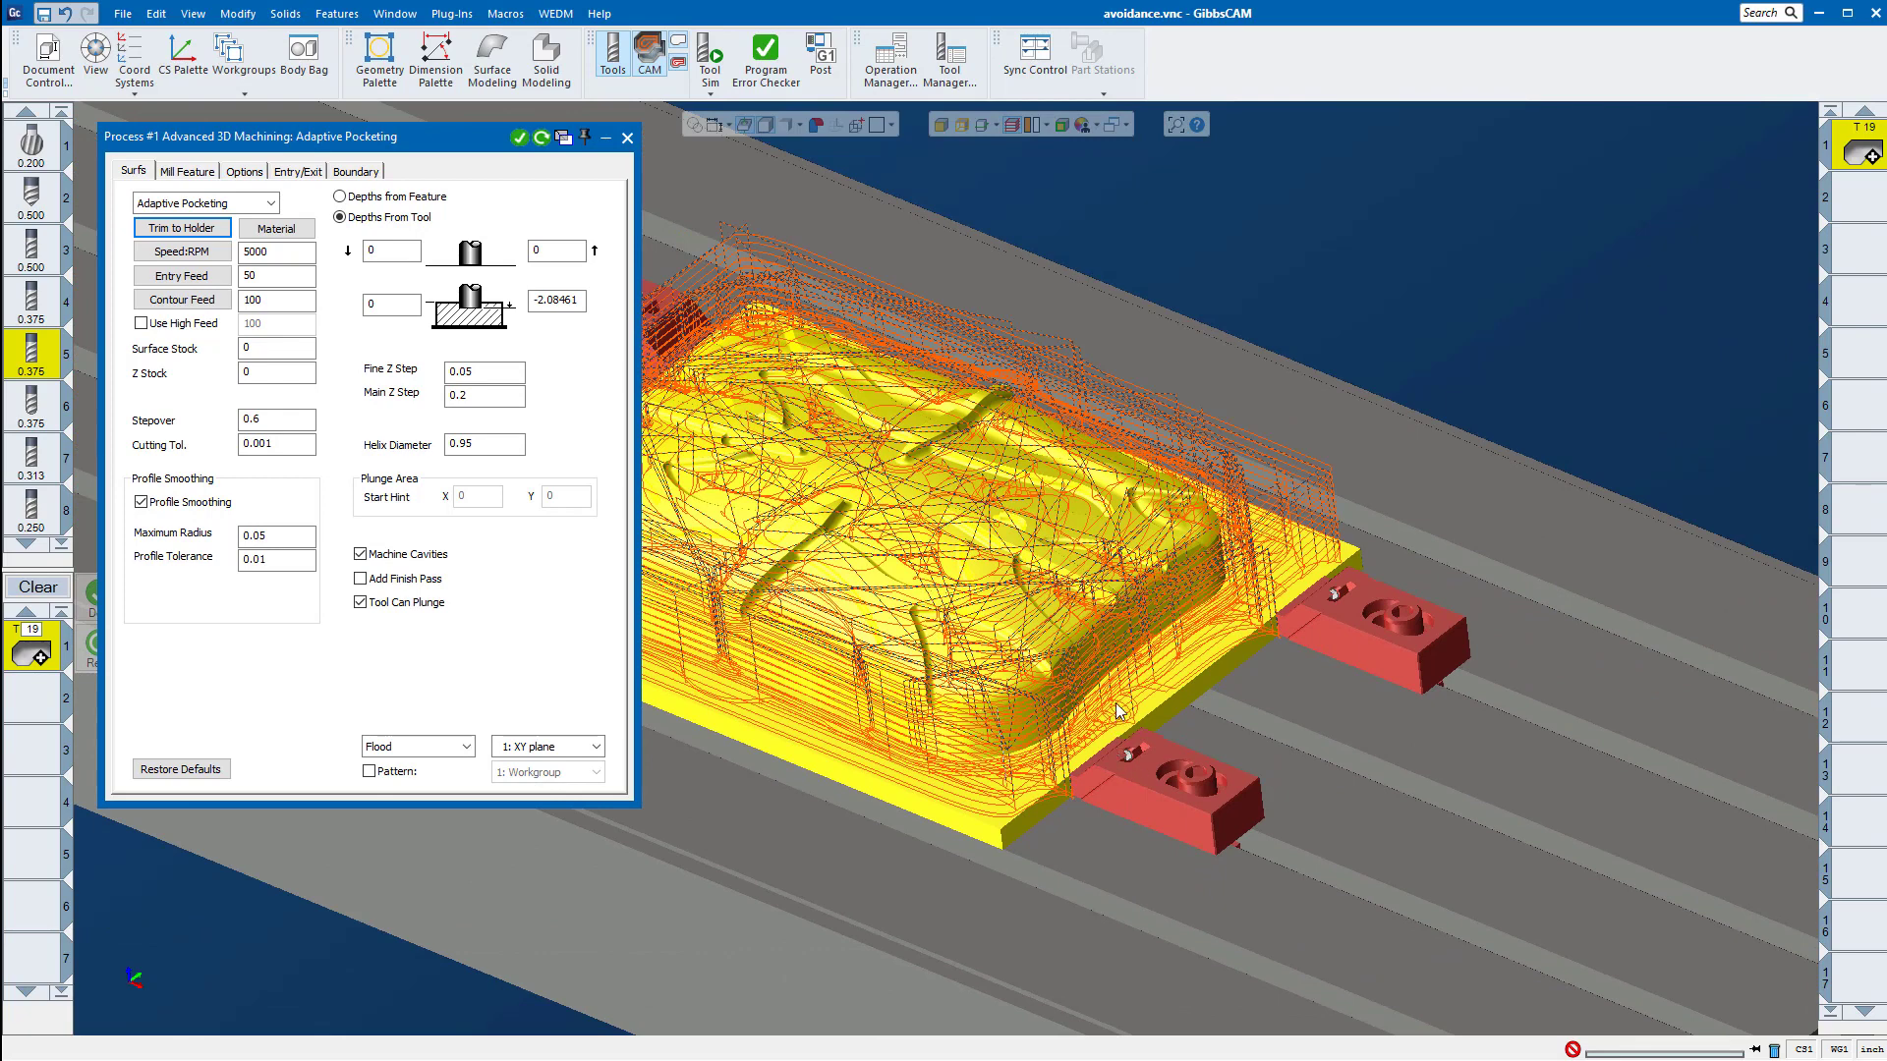
click(627, 137)
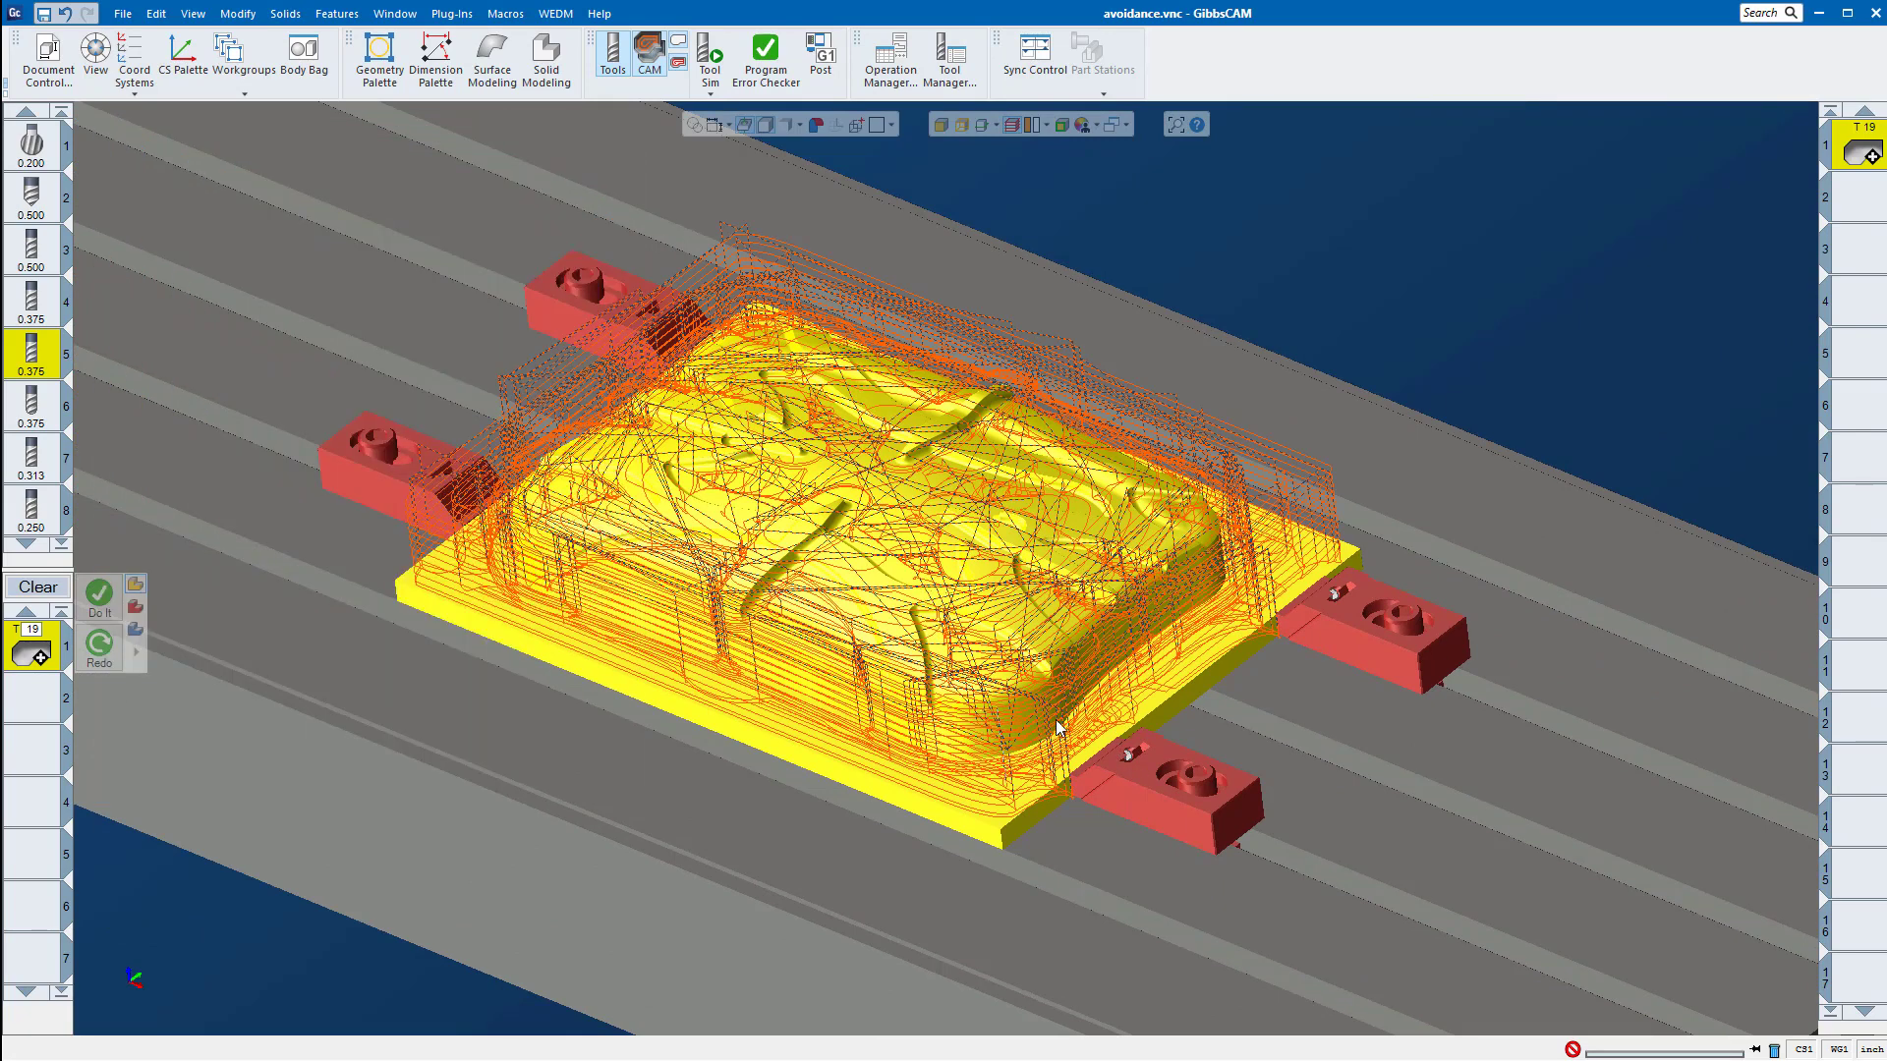
Step: Open the Preferences and look through the categories from Interface to Post Processor Comments
click(125, 15)
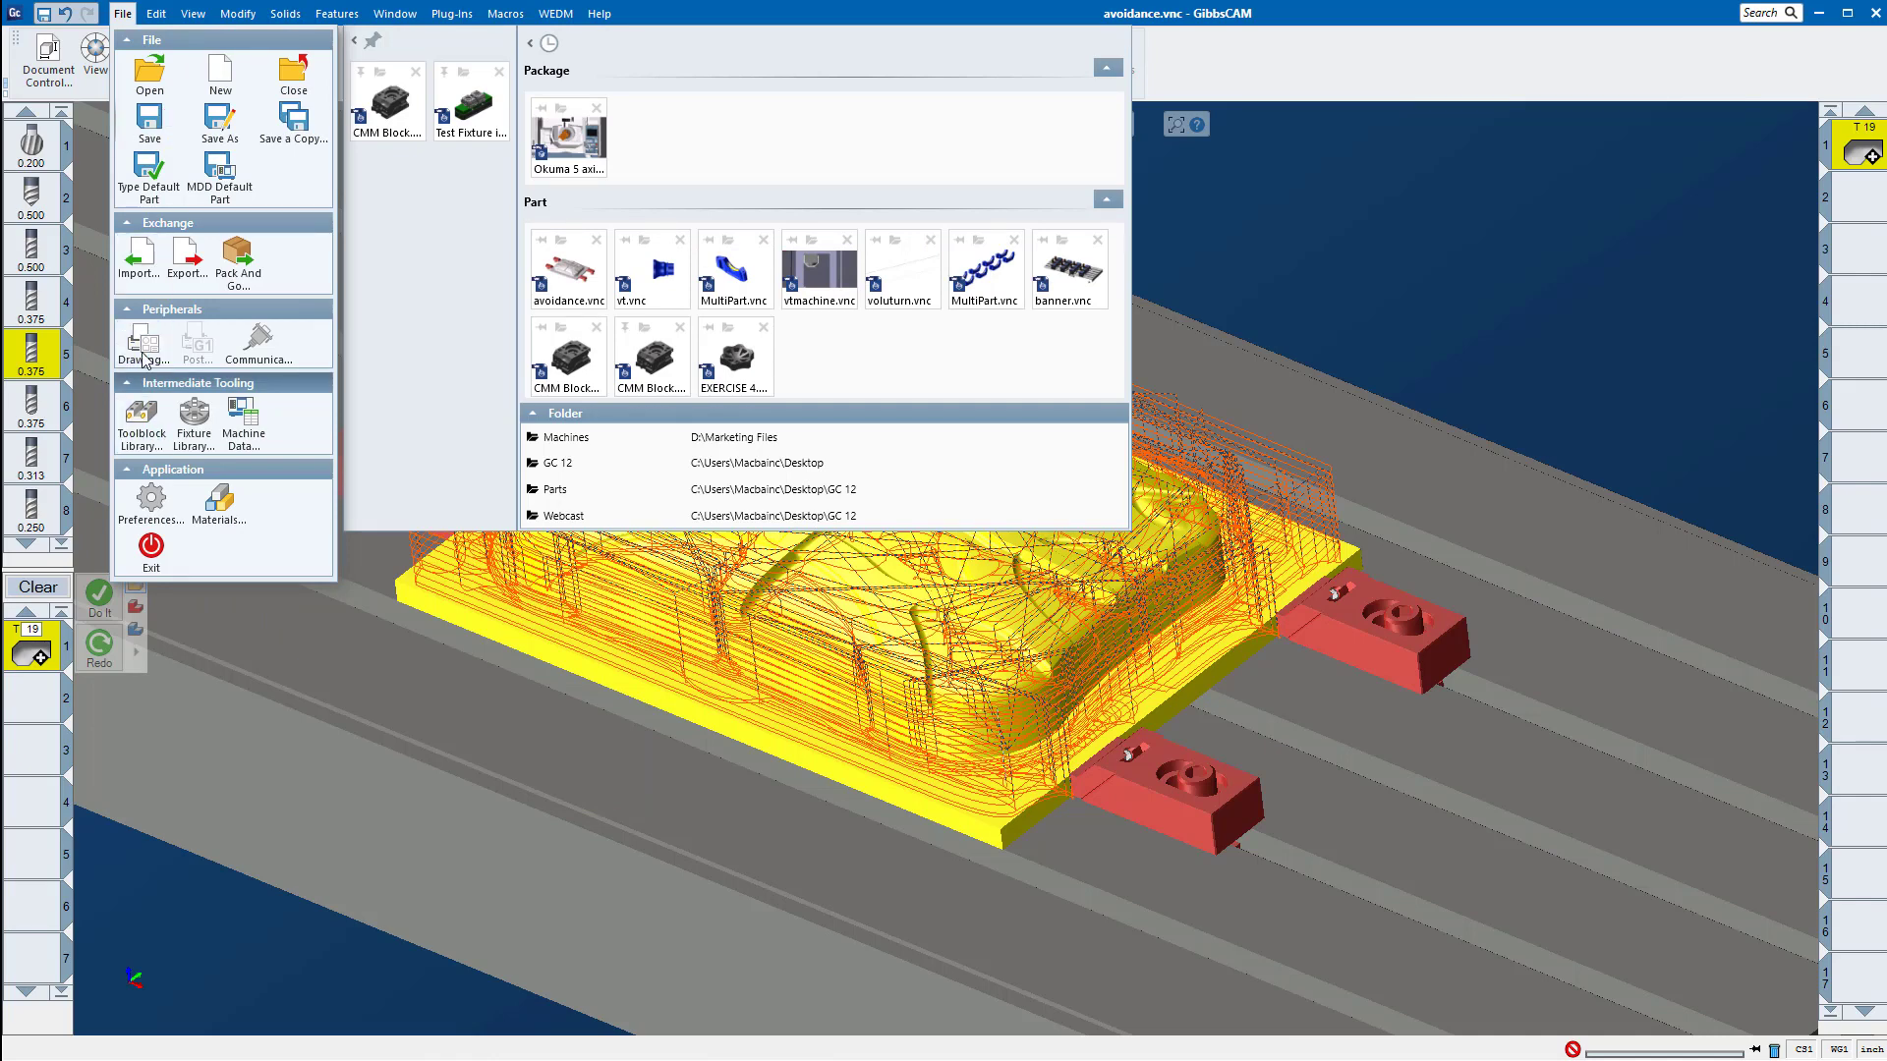
click(151, 503)
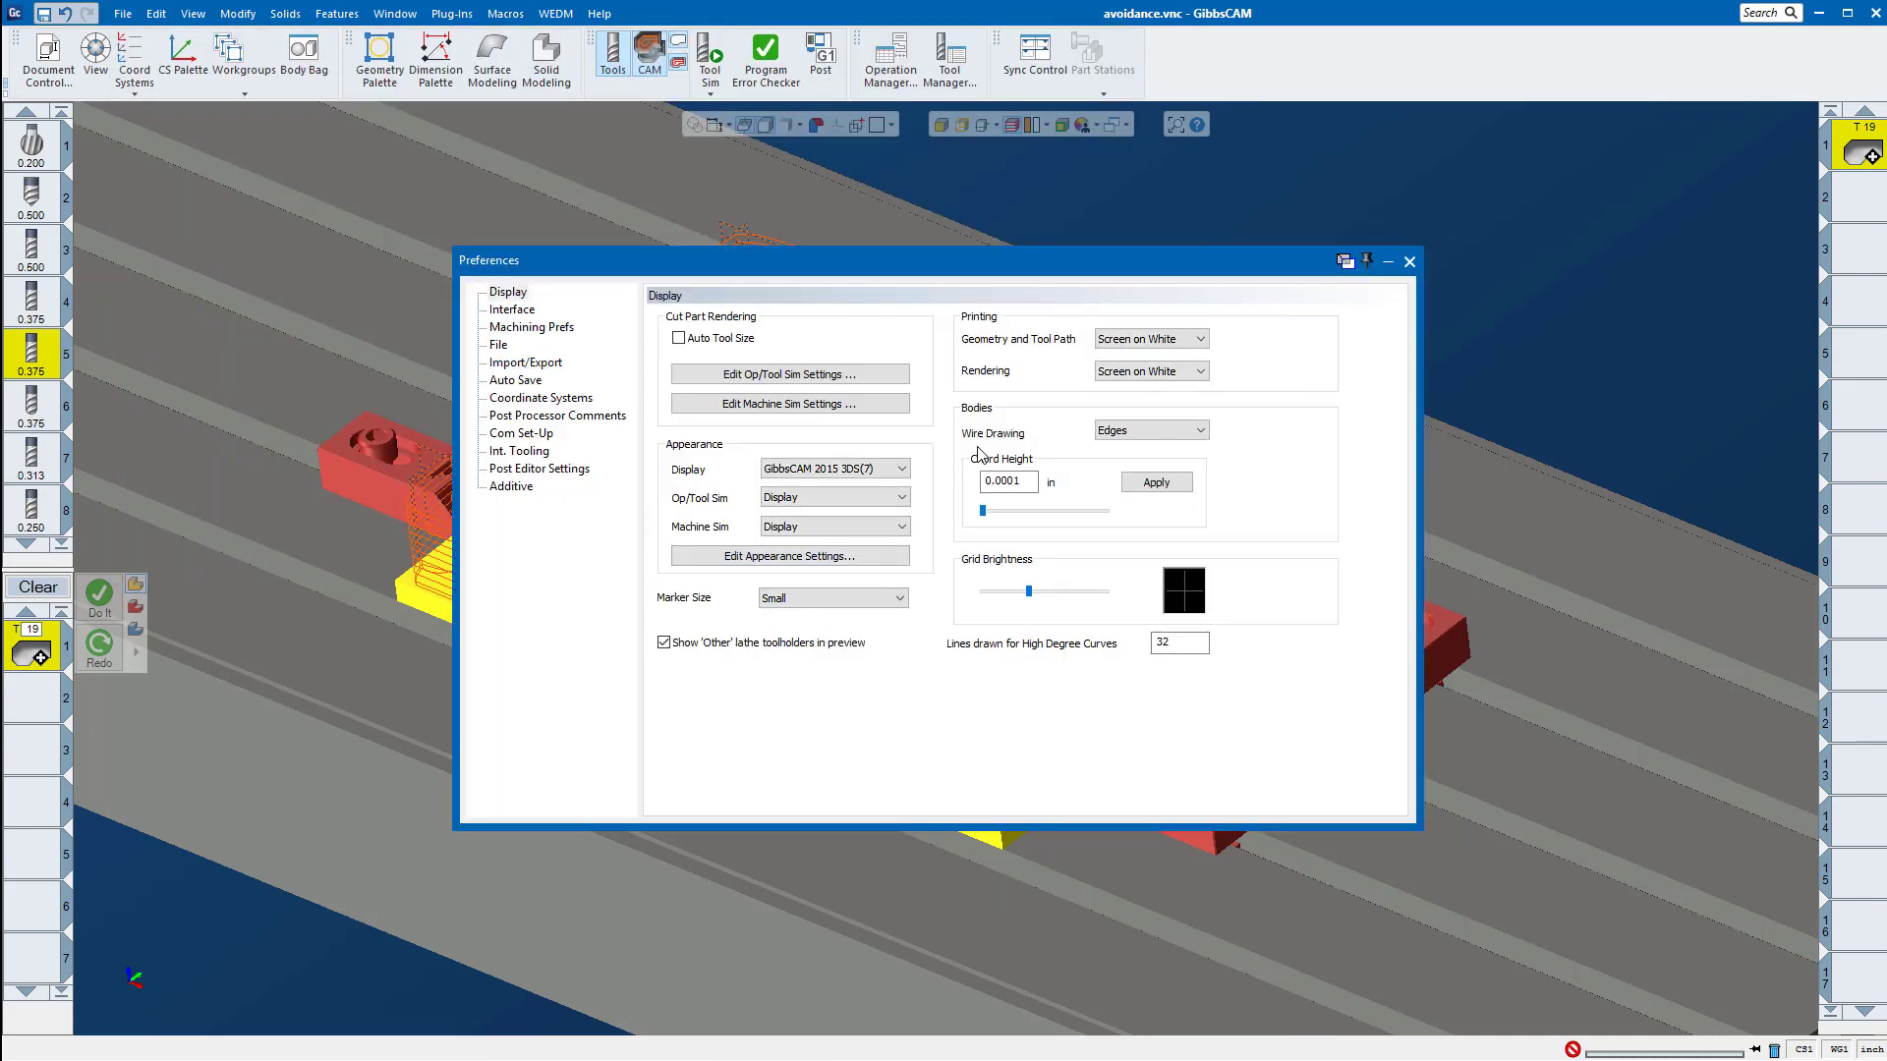
click(511, 310)
click(504, 328)
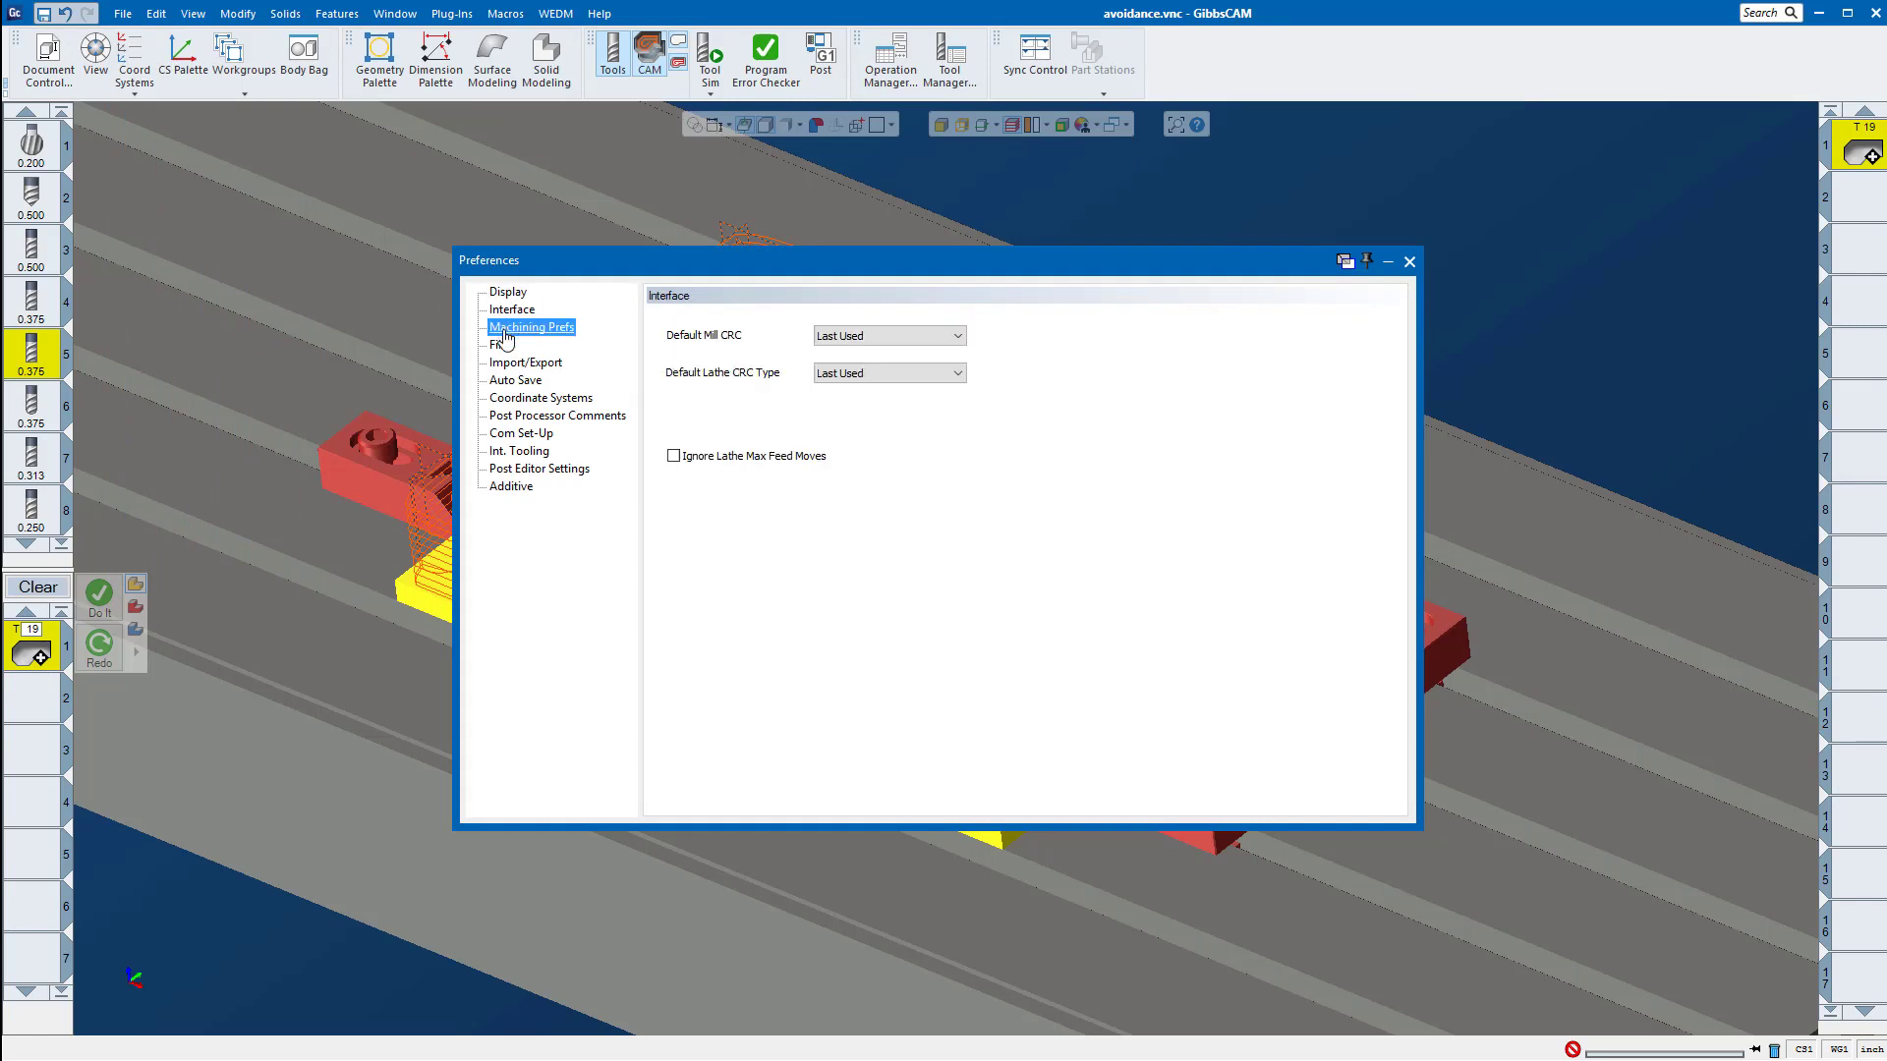
click(498, 345)
click(503, 362)
click(504, 381)
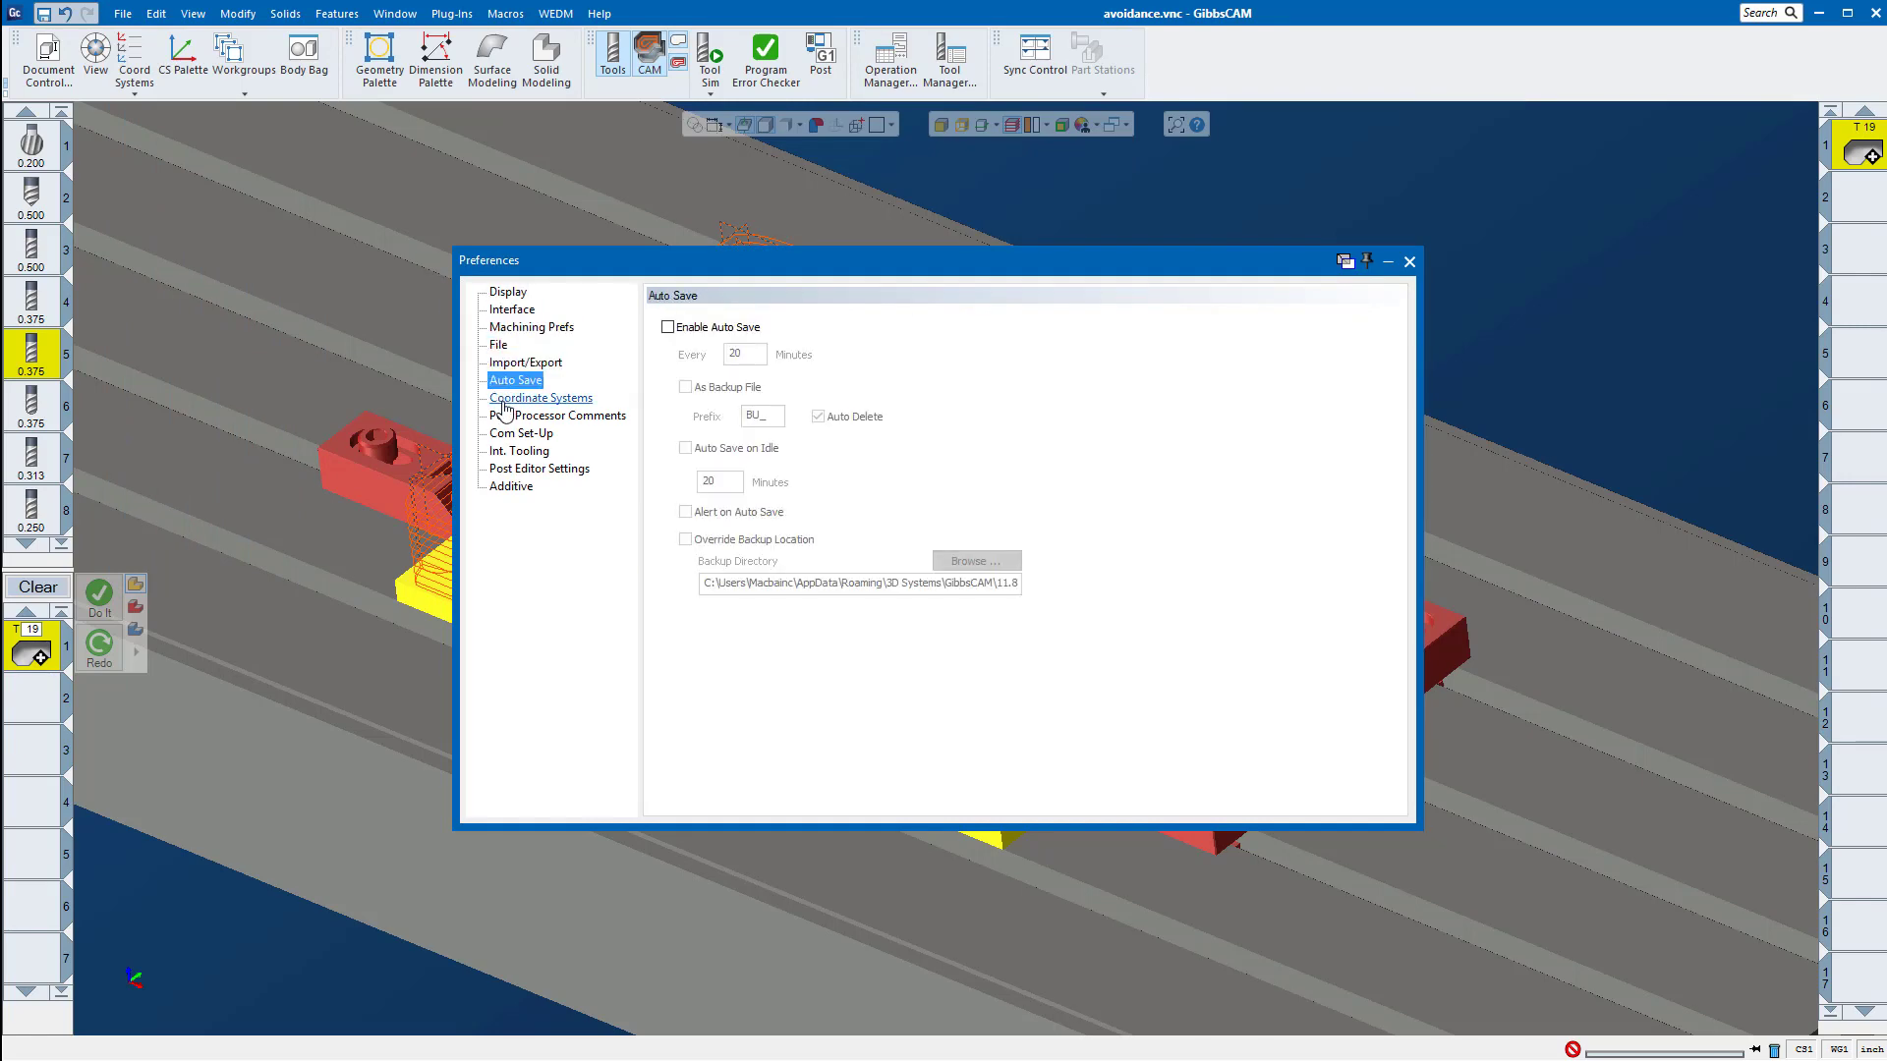
click(504, 398)
click(516, 434)
click(536, 416)
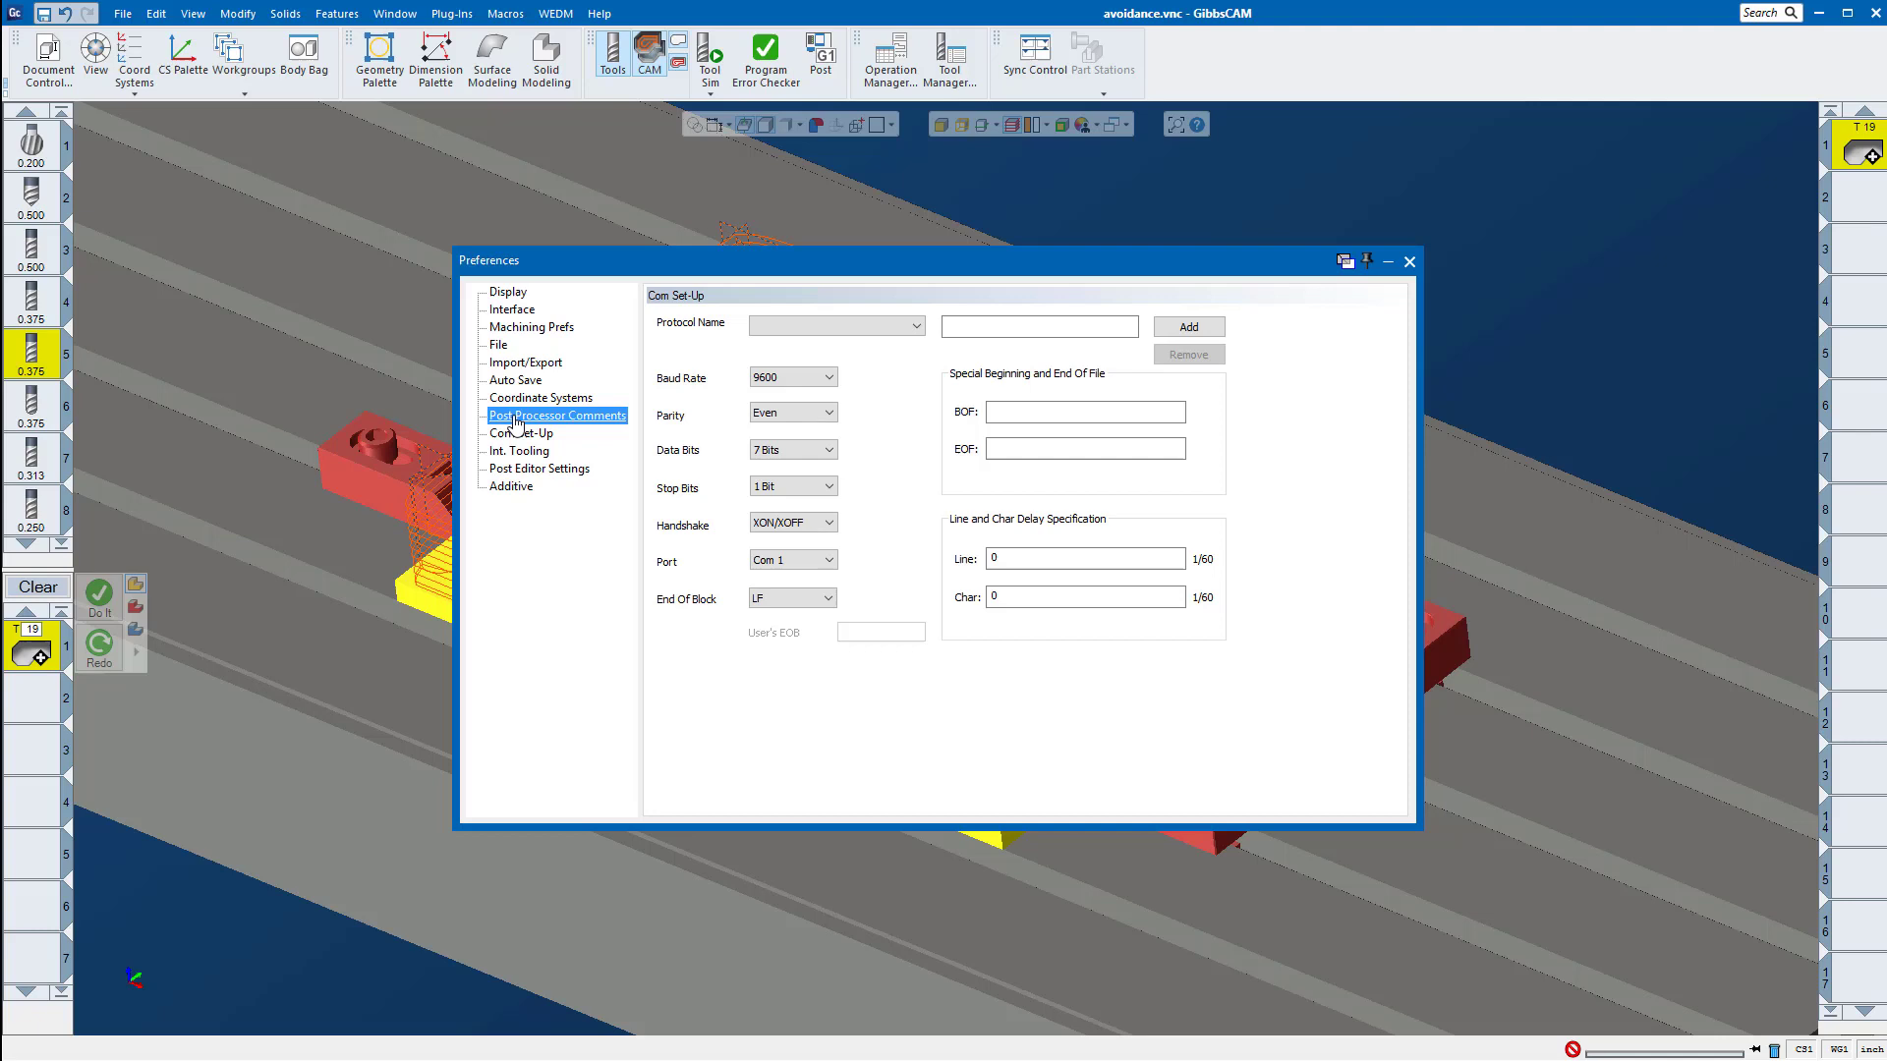
Step: Look through the Post Editor Settings, Int. Tooling, Com Set-Up and Additive preferences, and recheck the Interface and File ones
click(539, 469)
click(517, 451)
click(508, 434)
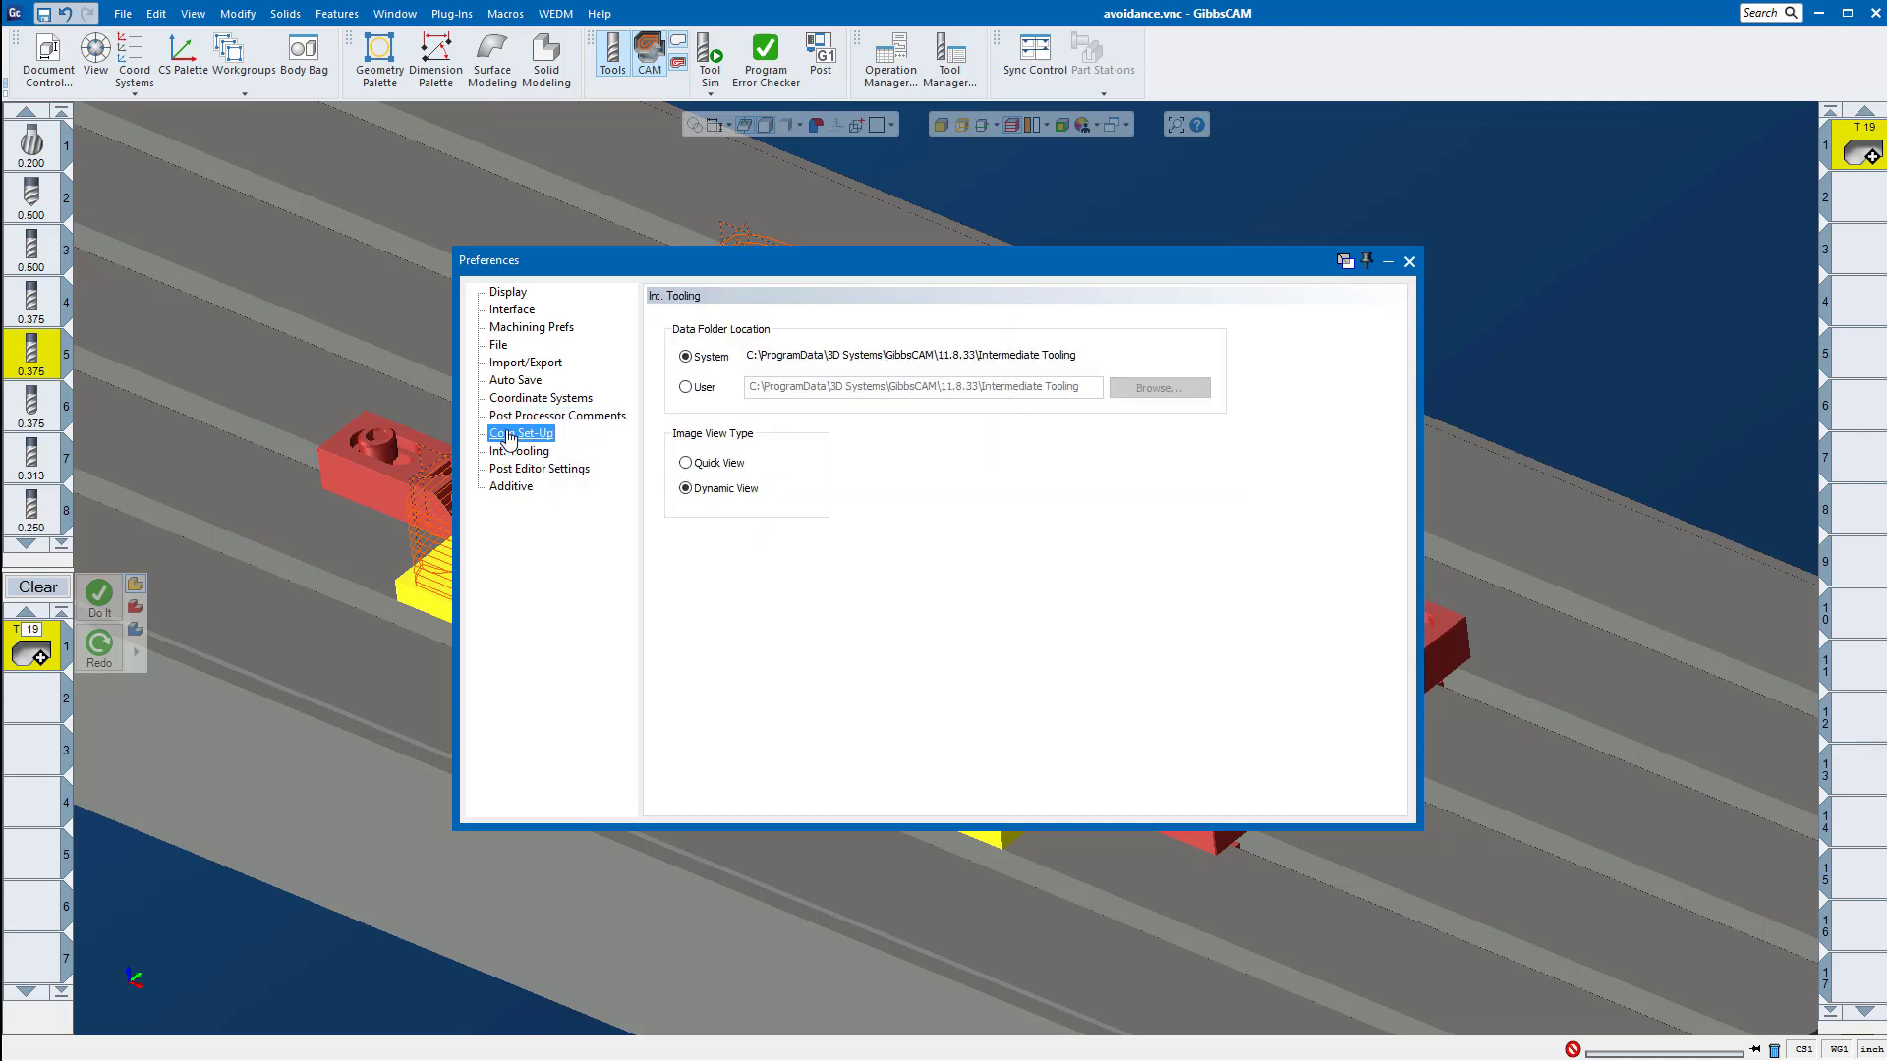
click(505, 398)
click(508, 487)
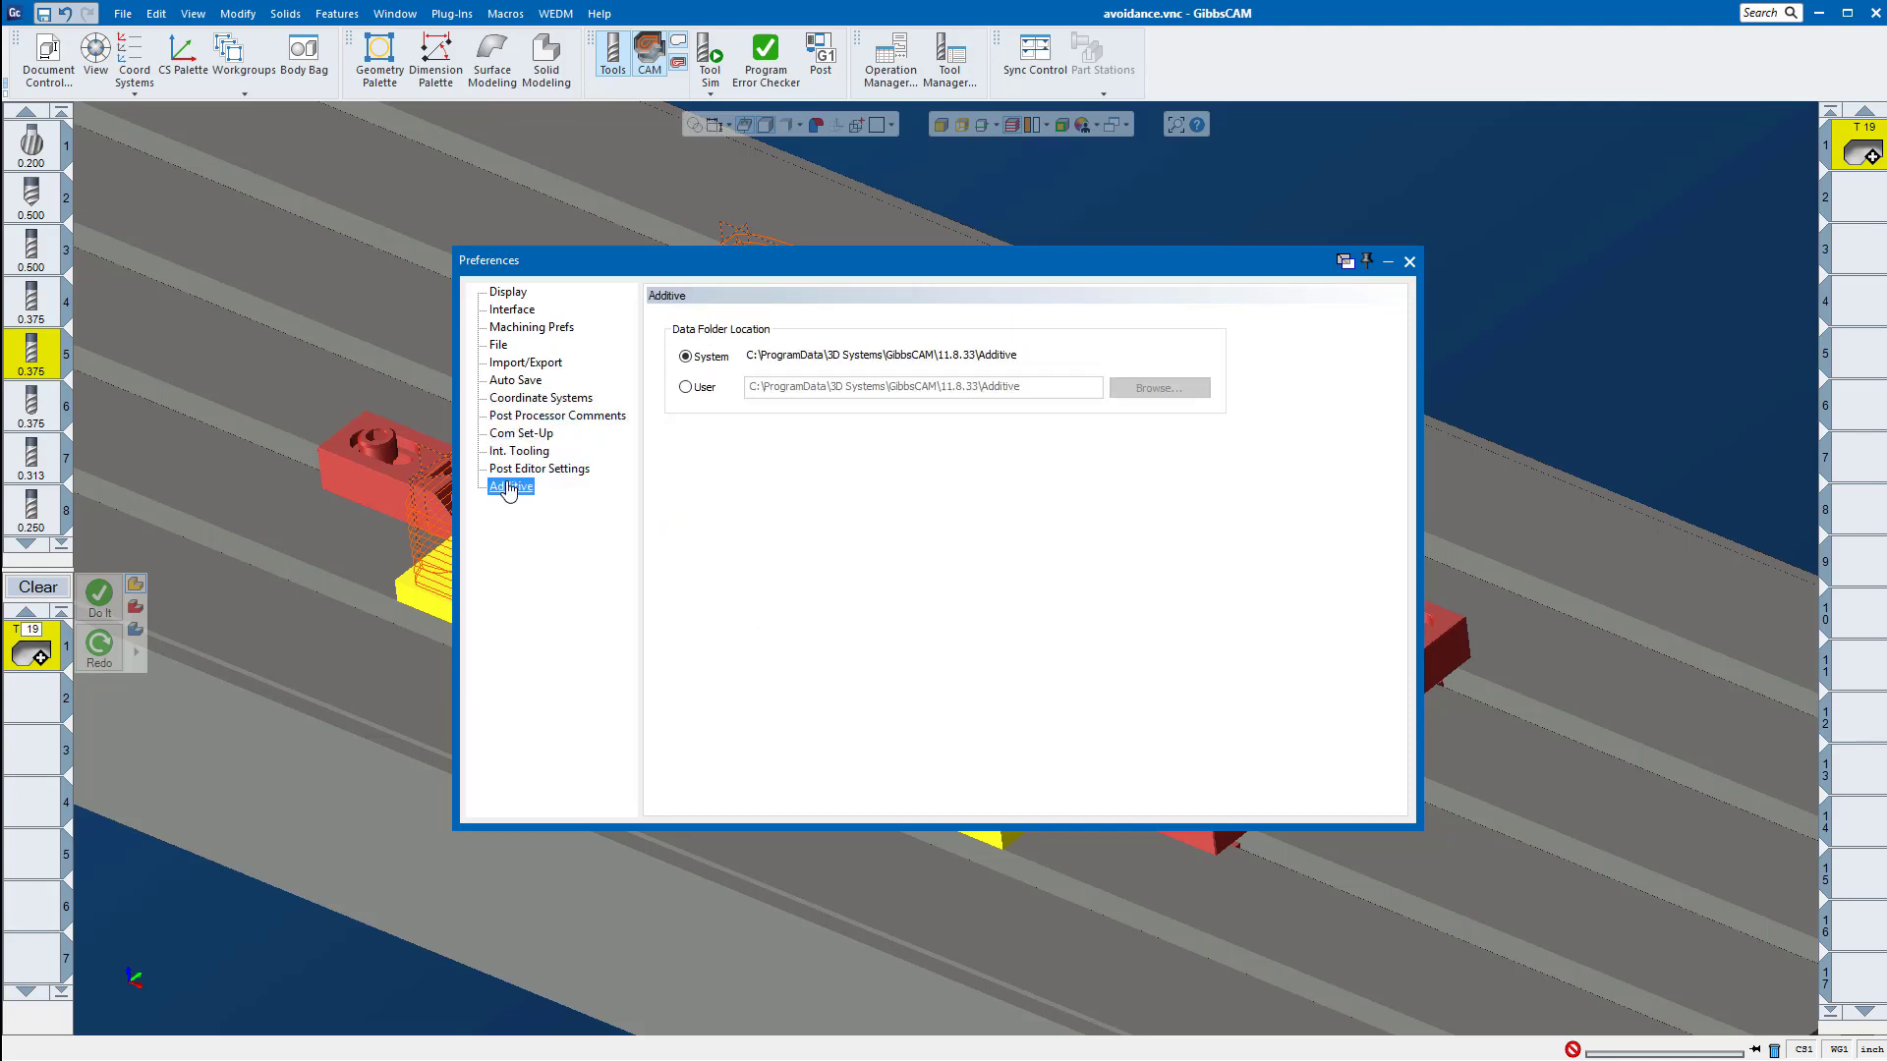
click(512, 310)
click(514, 329)
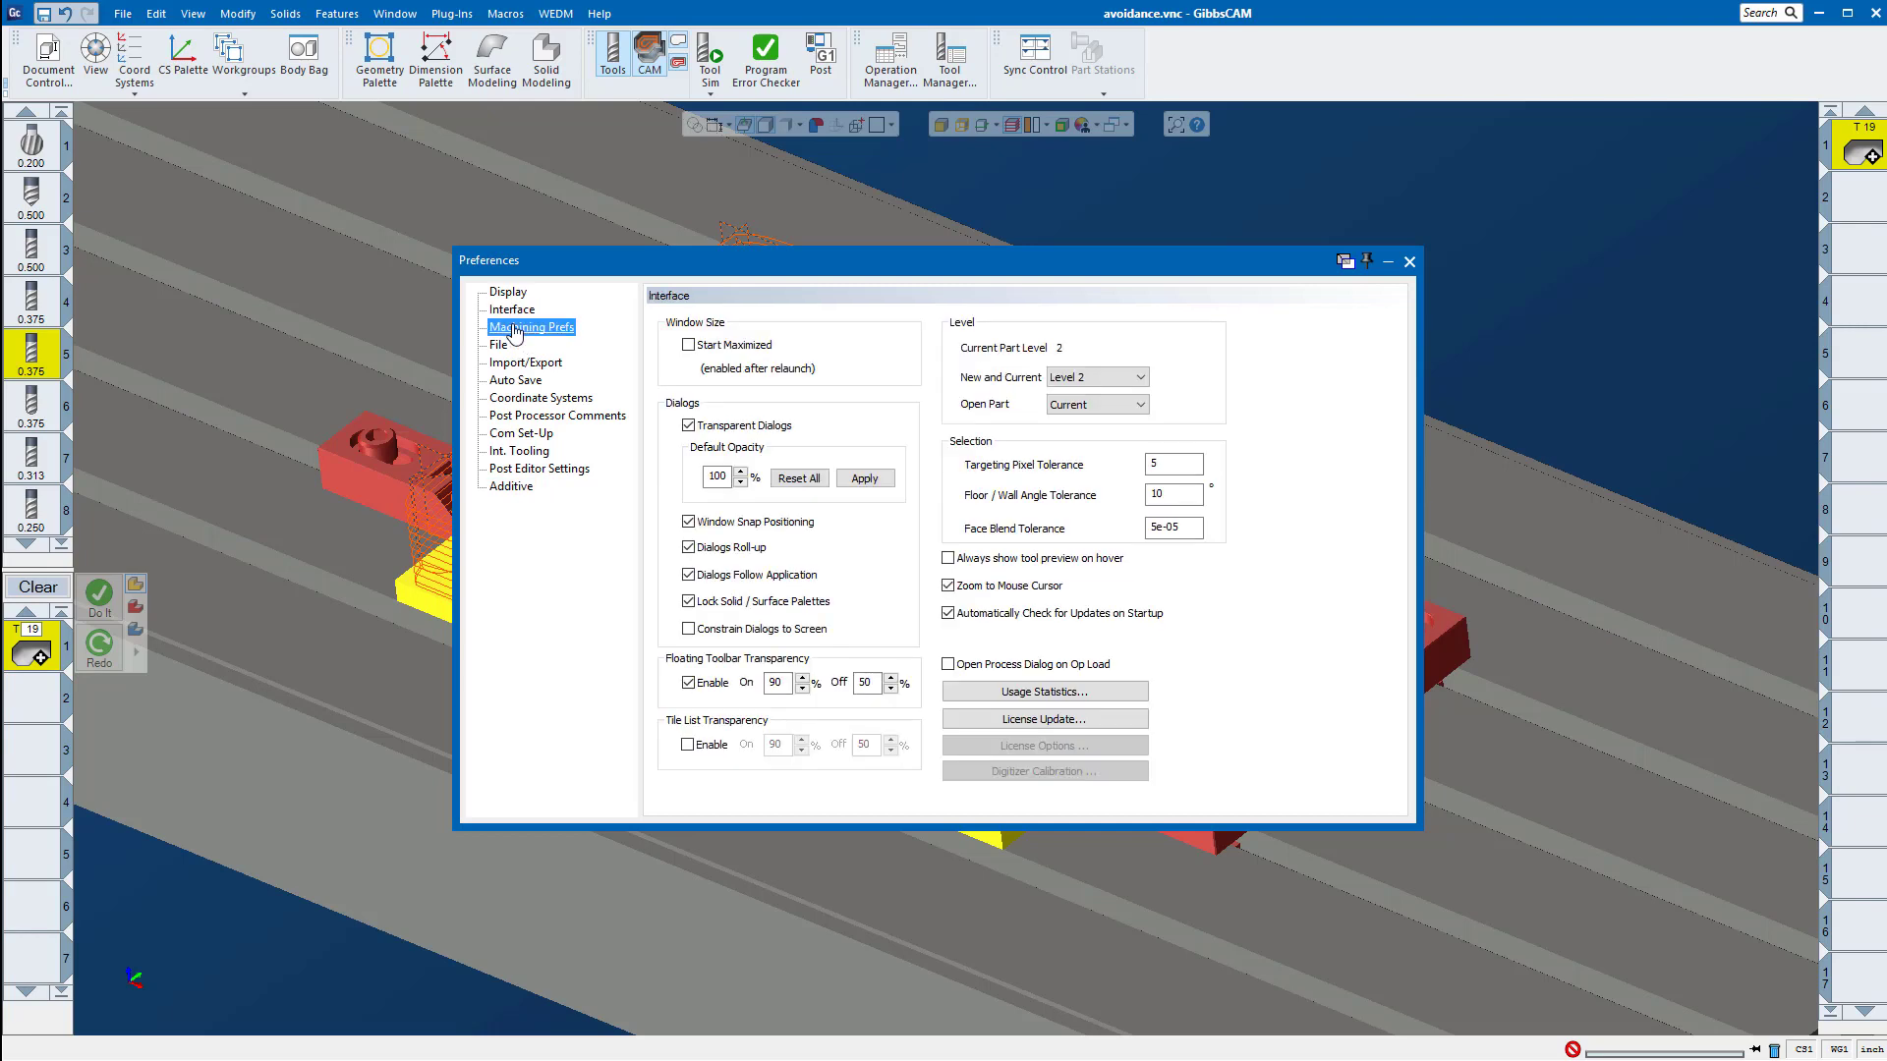
click(499, 346)
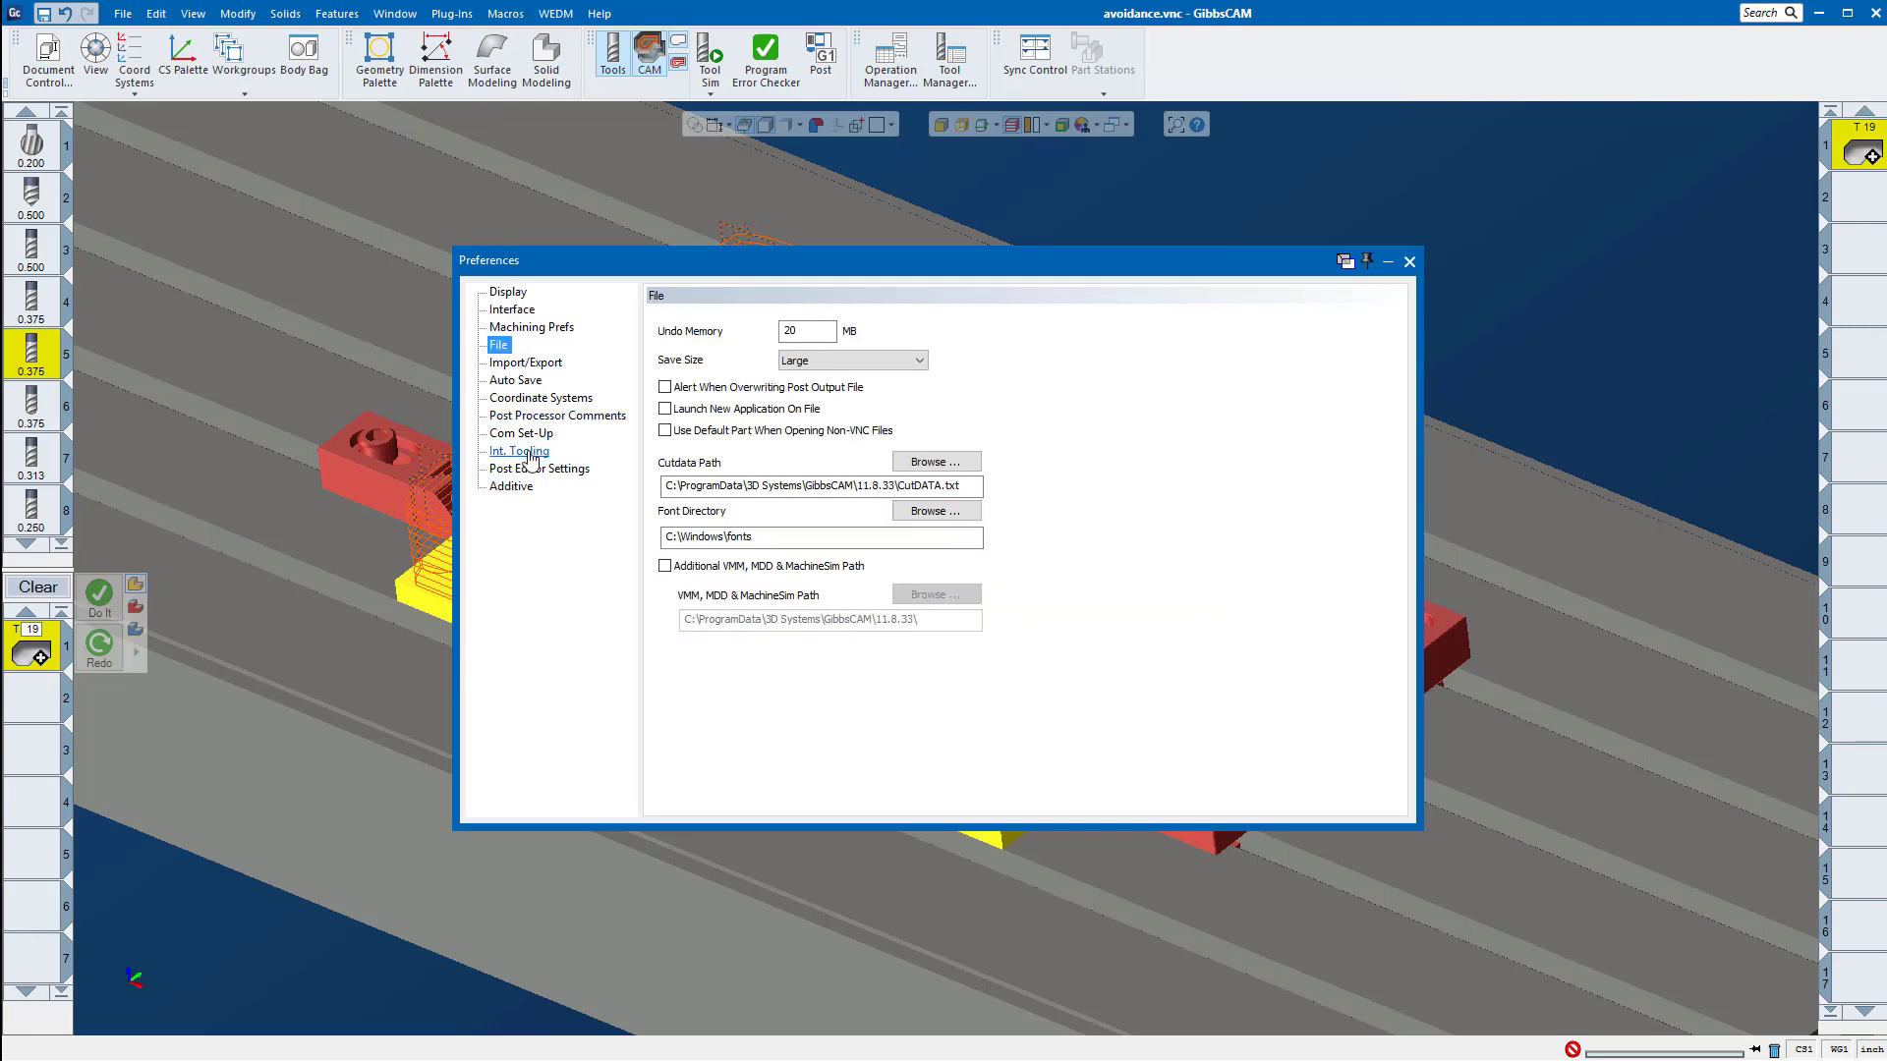
click(527, 453)
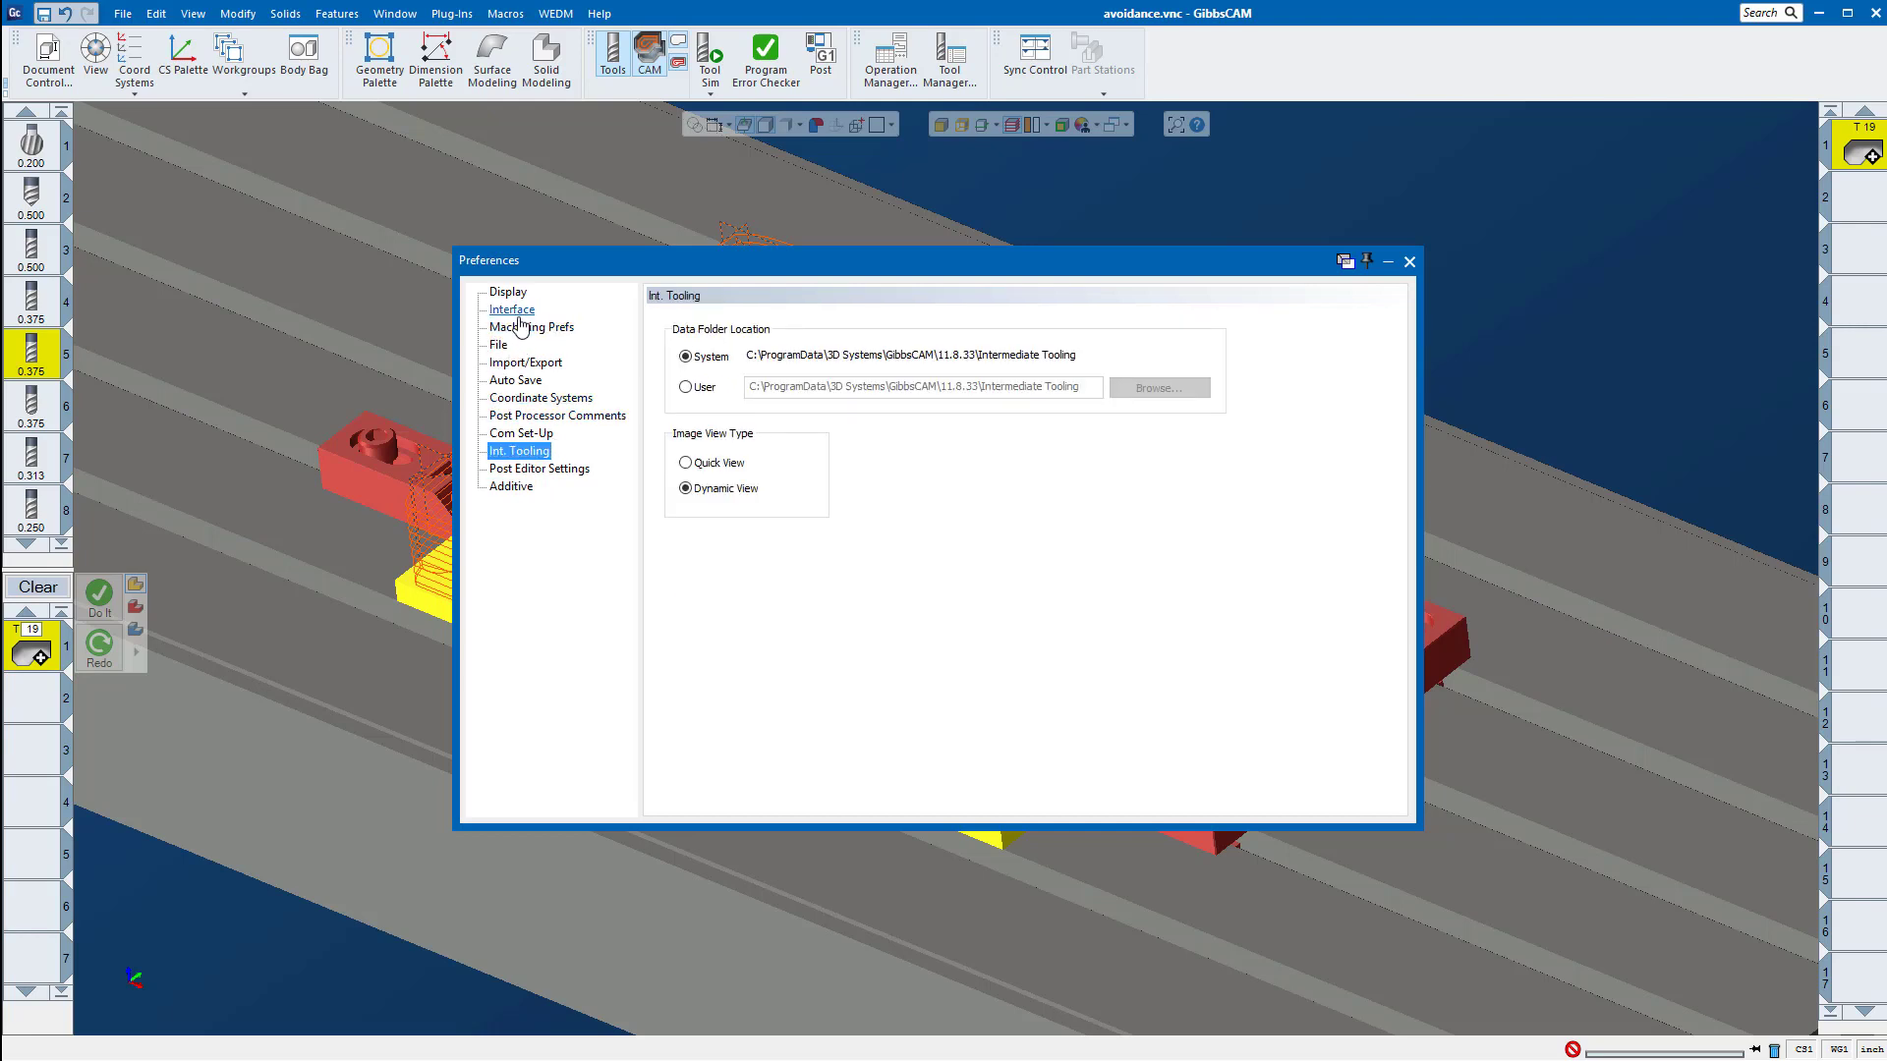
click(518, 312)
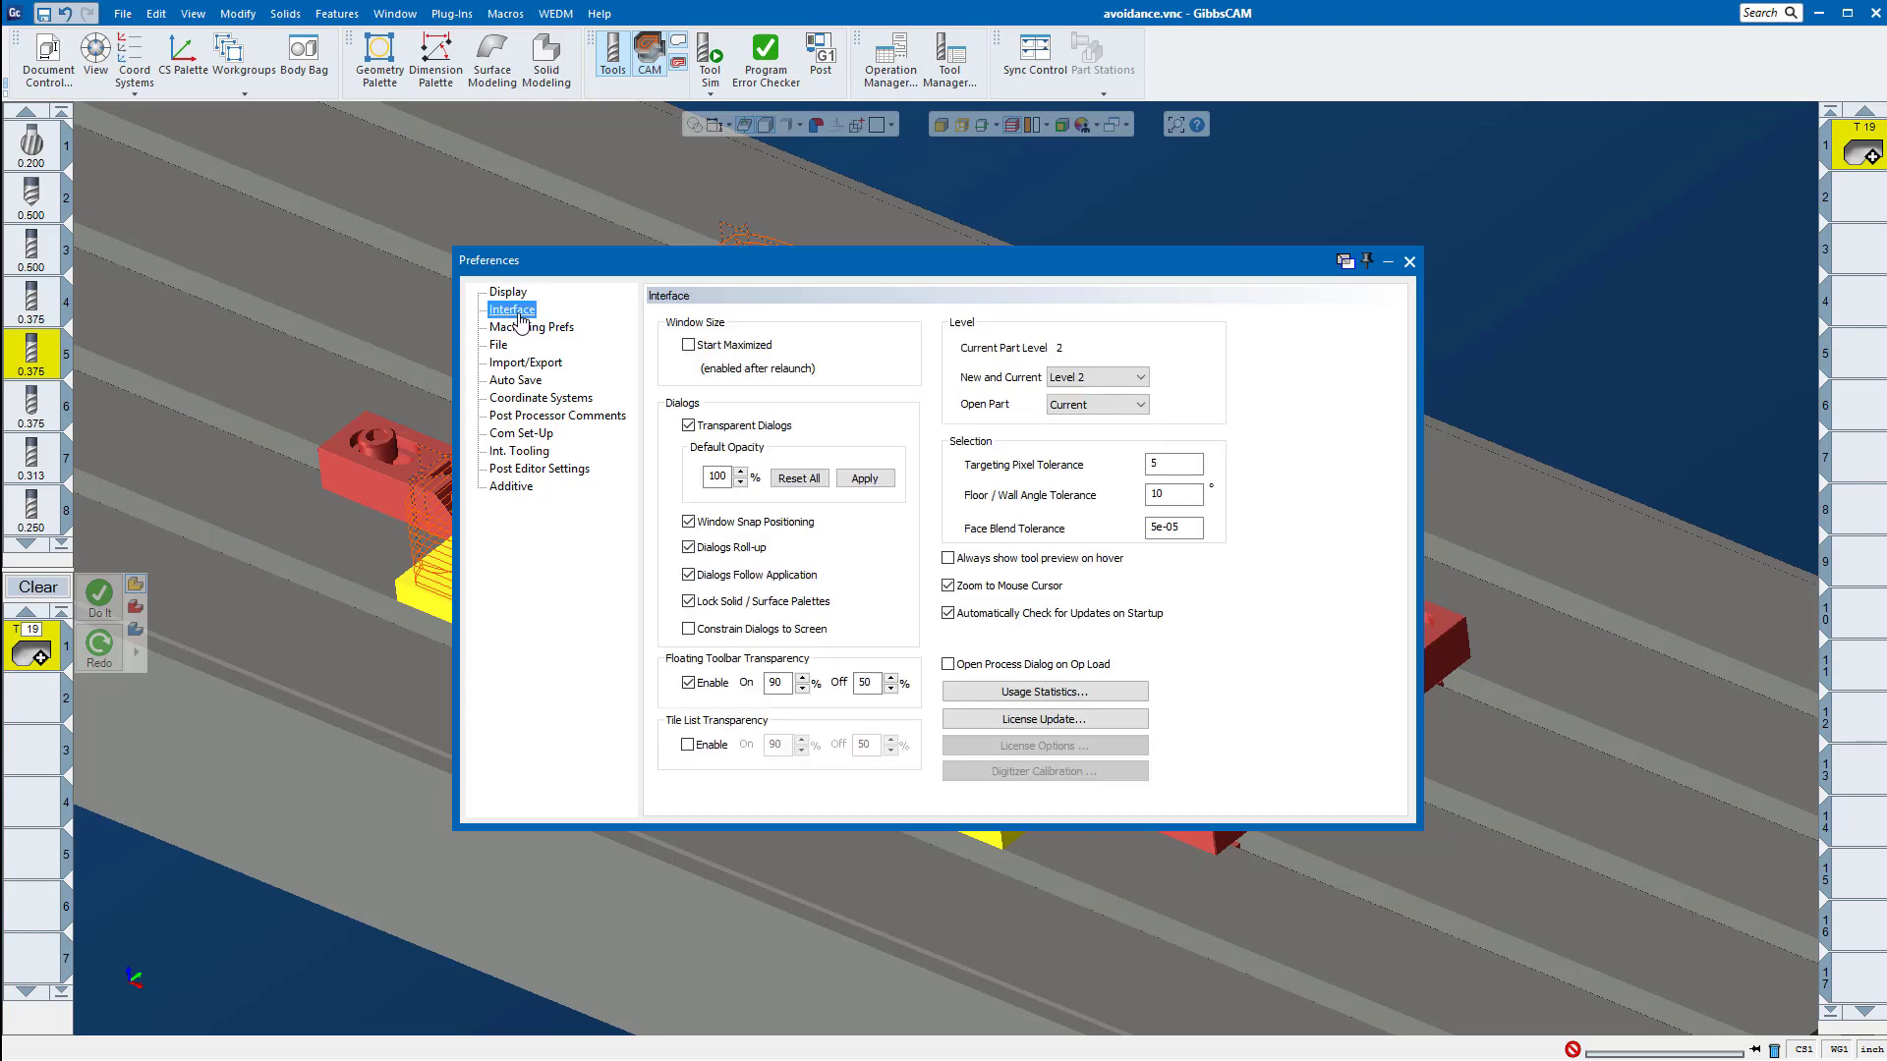
click(521, 328)
Step: Examine the fixture color in the display preferences' Appearance Settings, then close both dialogs
click(497, 293)
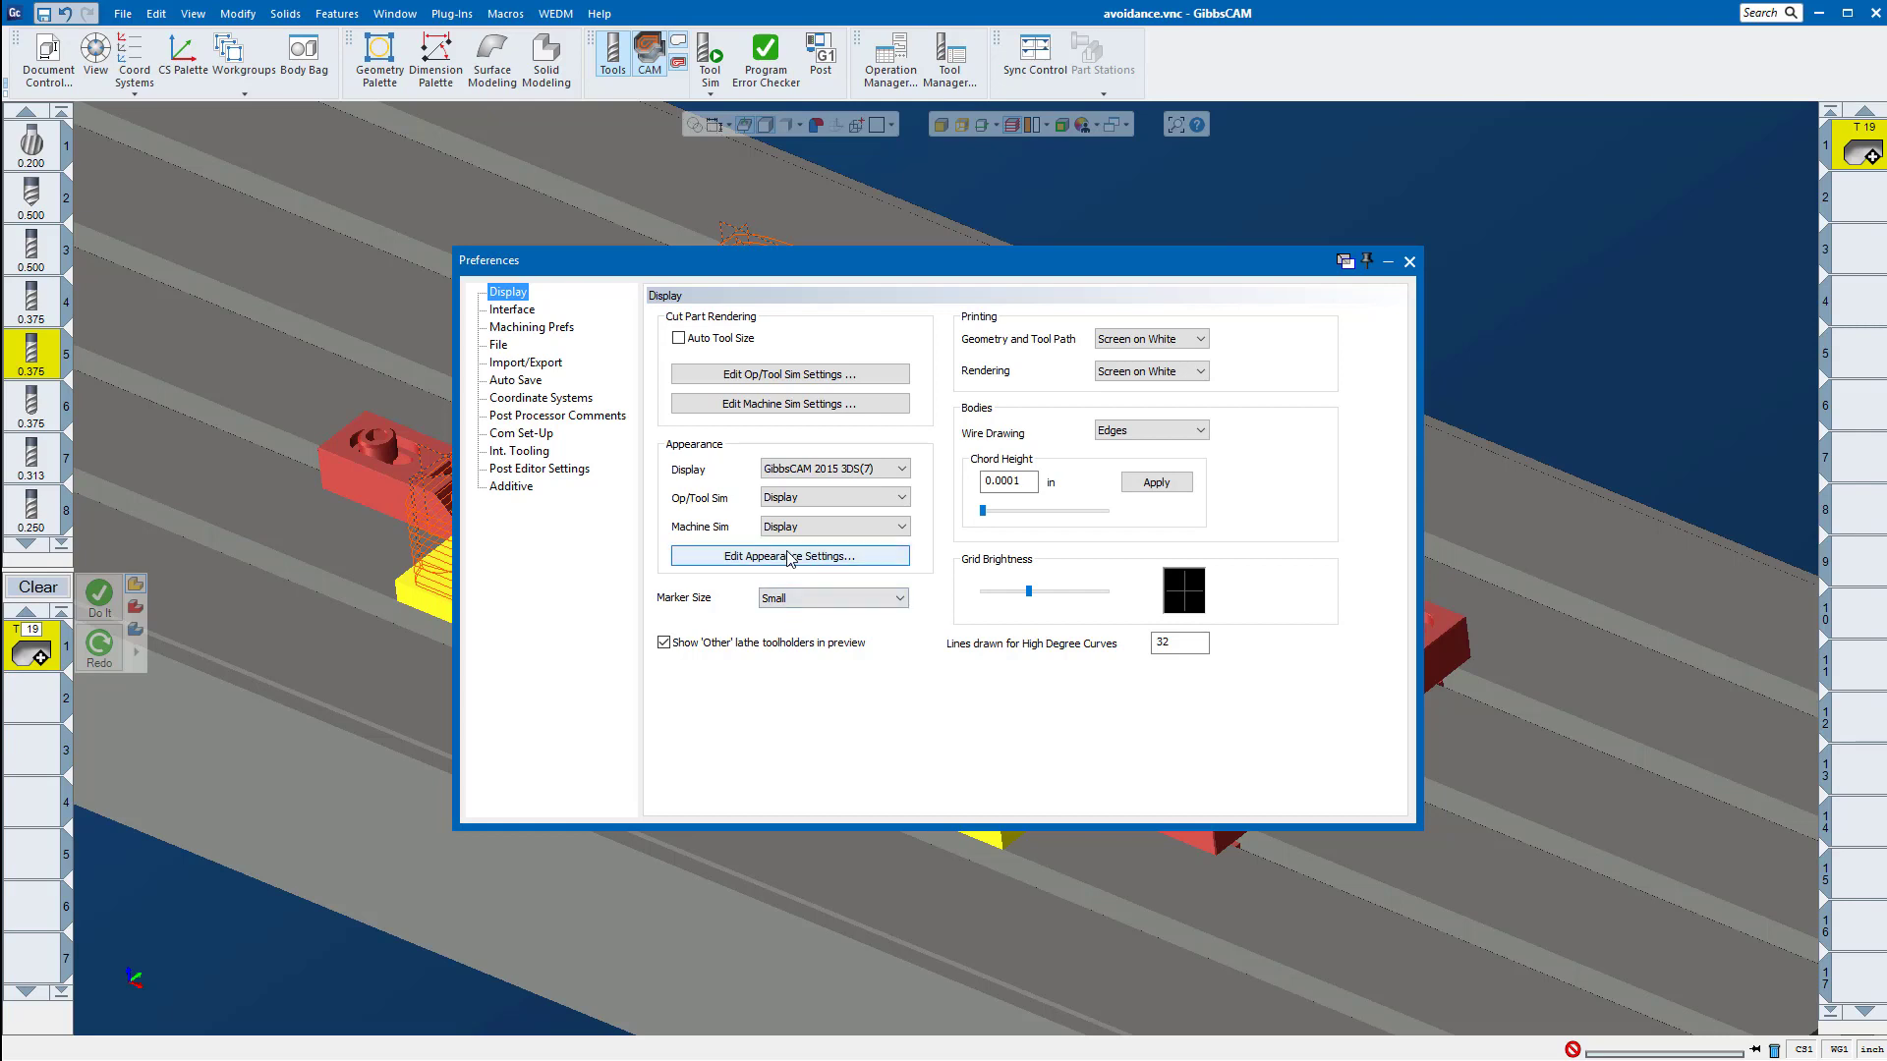
click(832, 564)
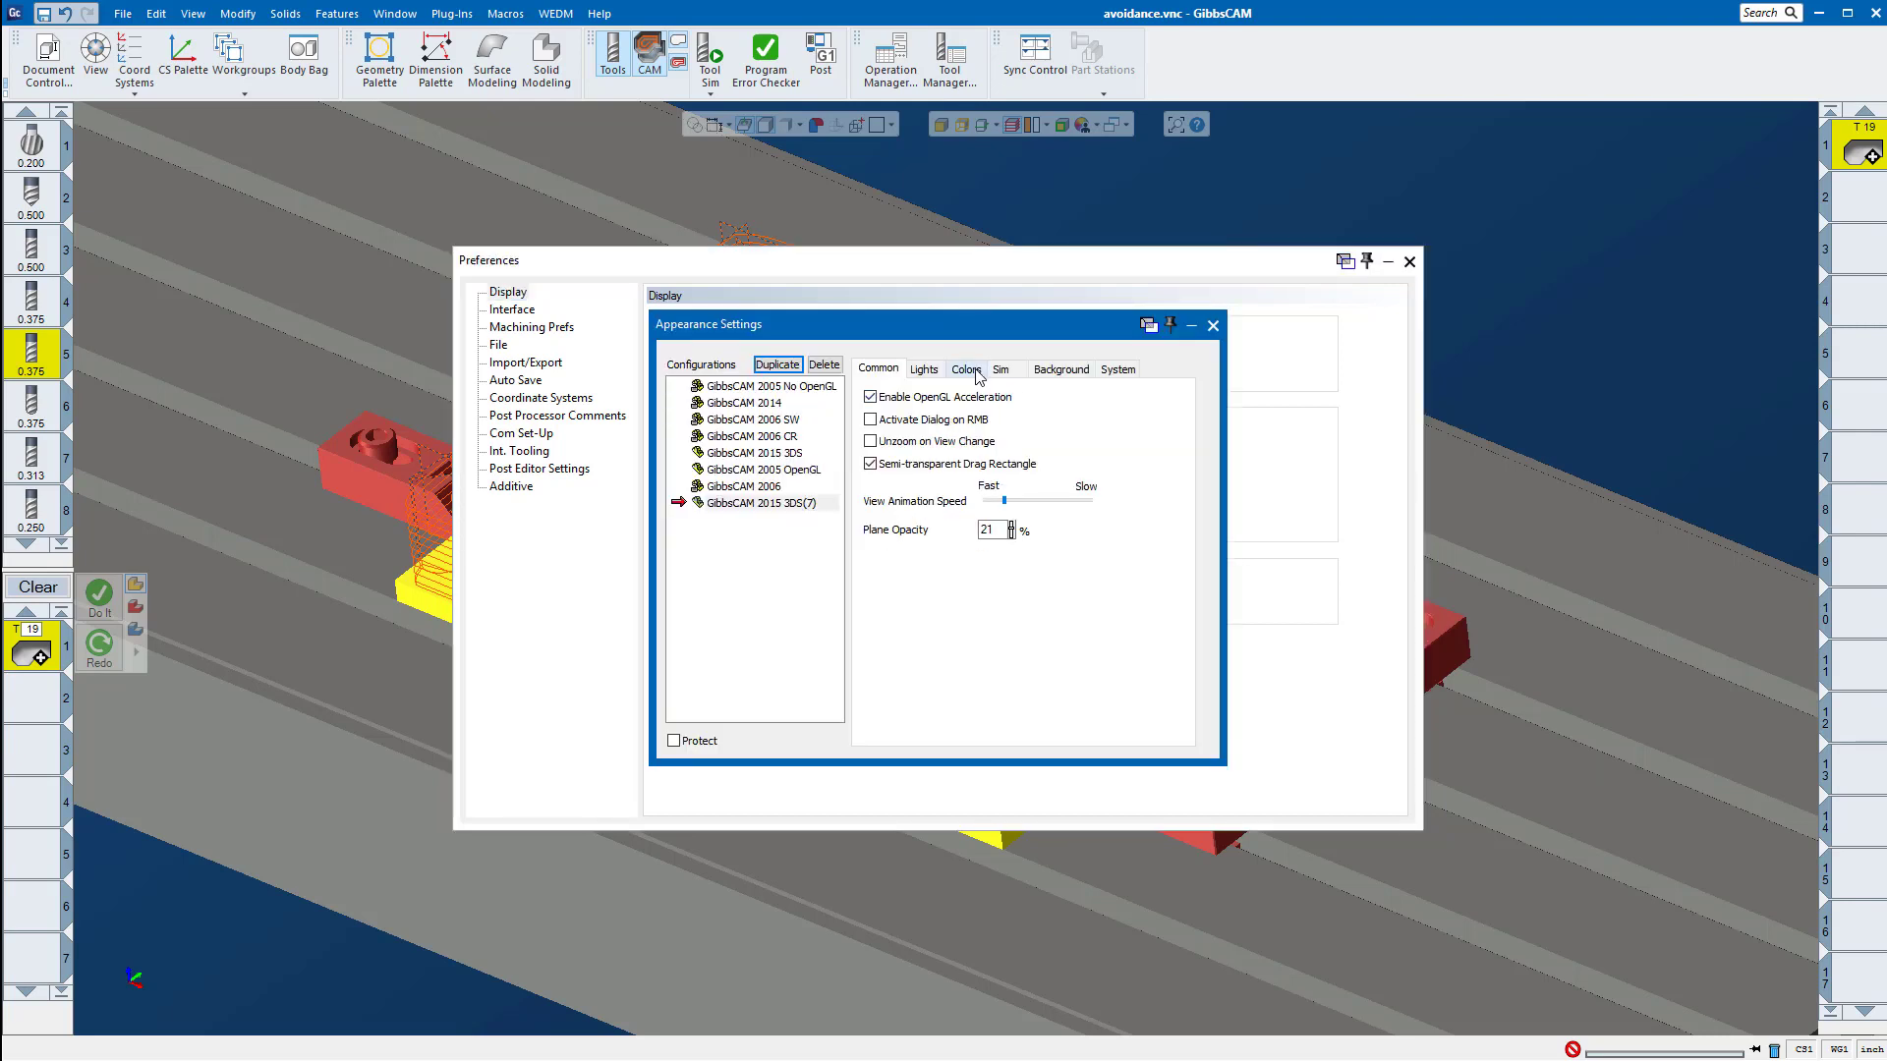
click(966, 370)
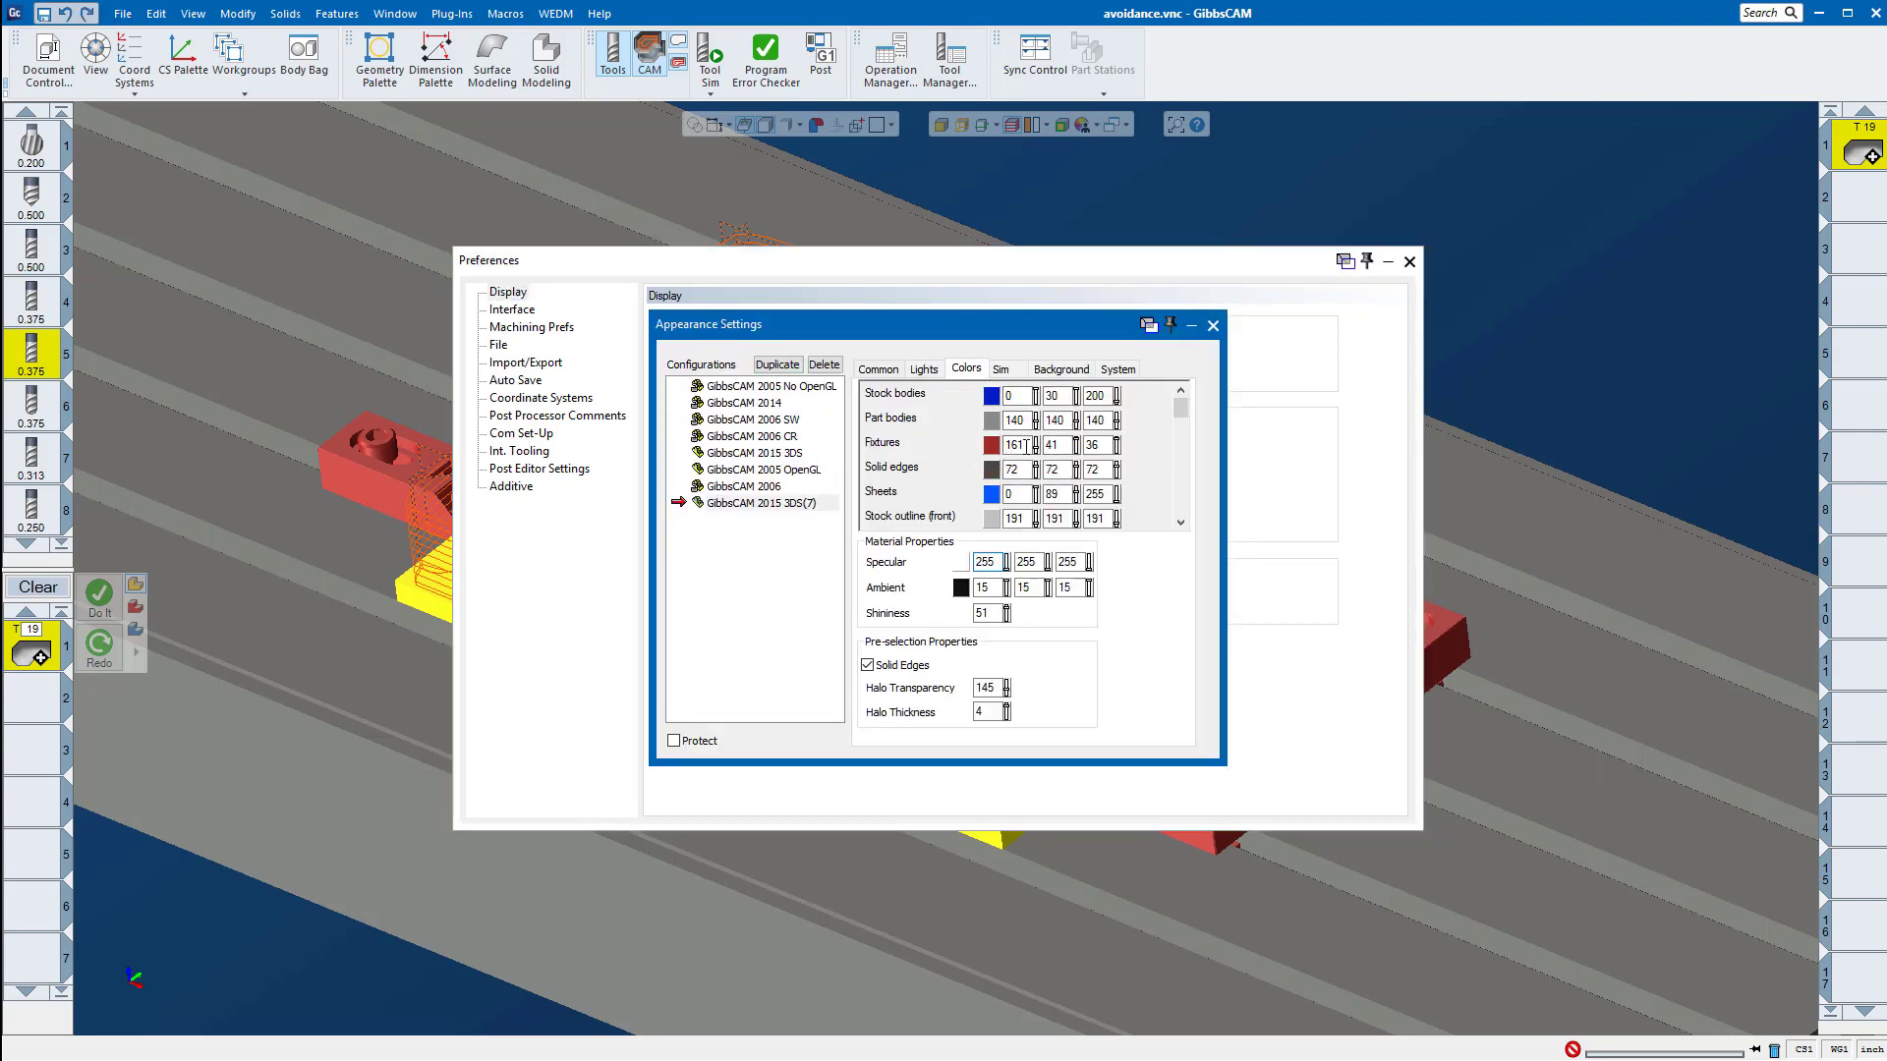
click(1212, 325)
click(1409, 261)
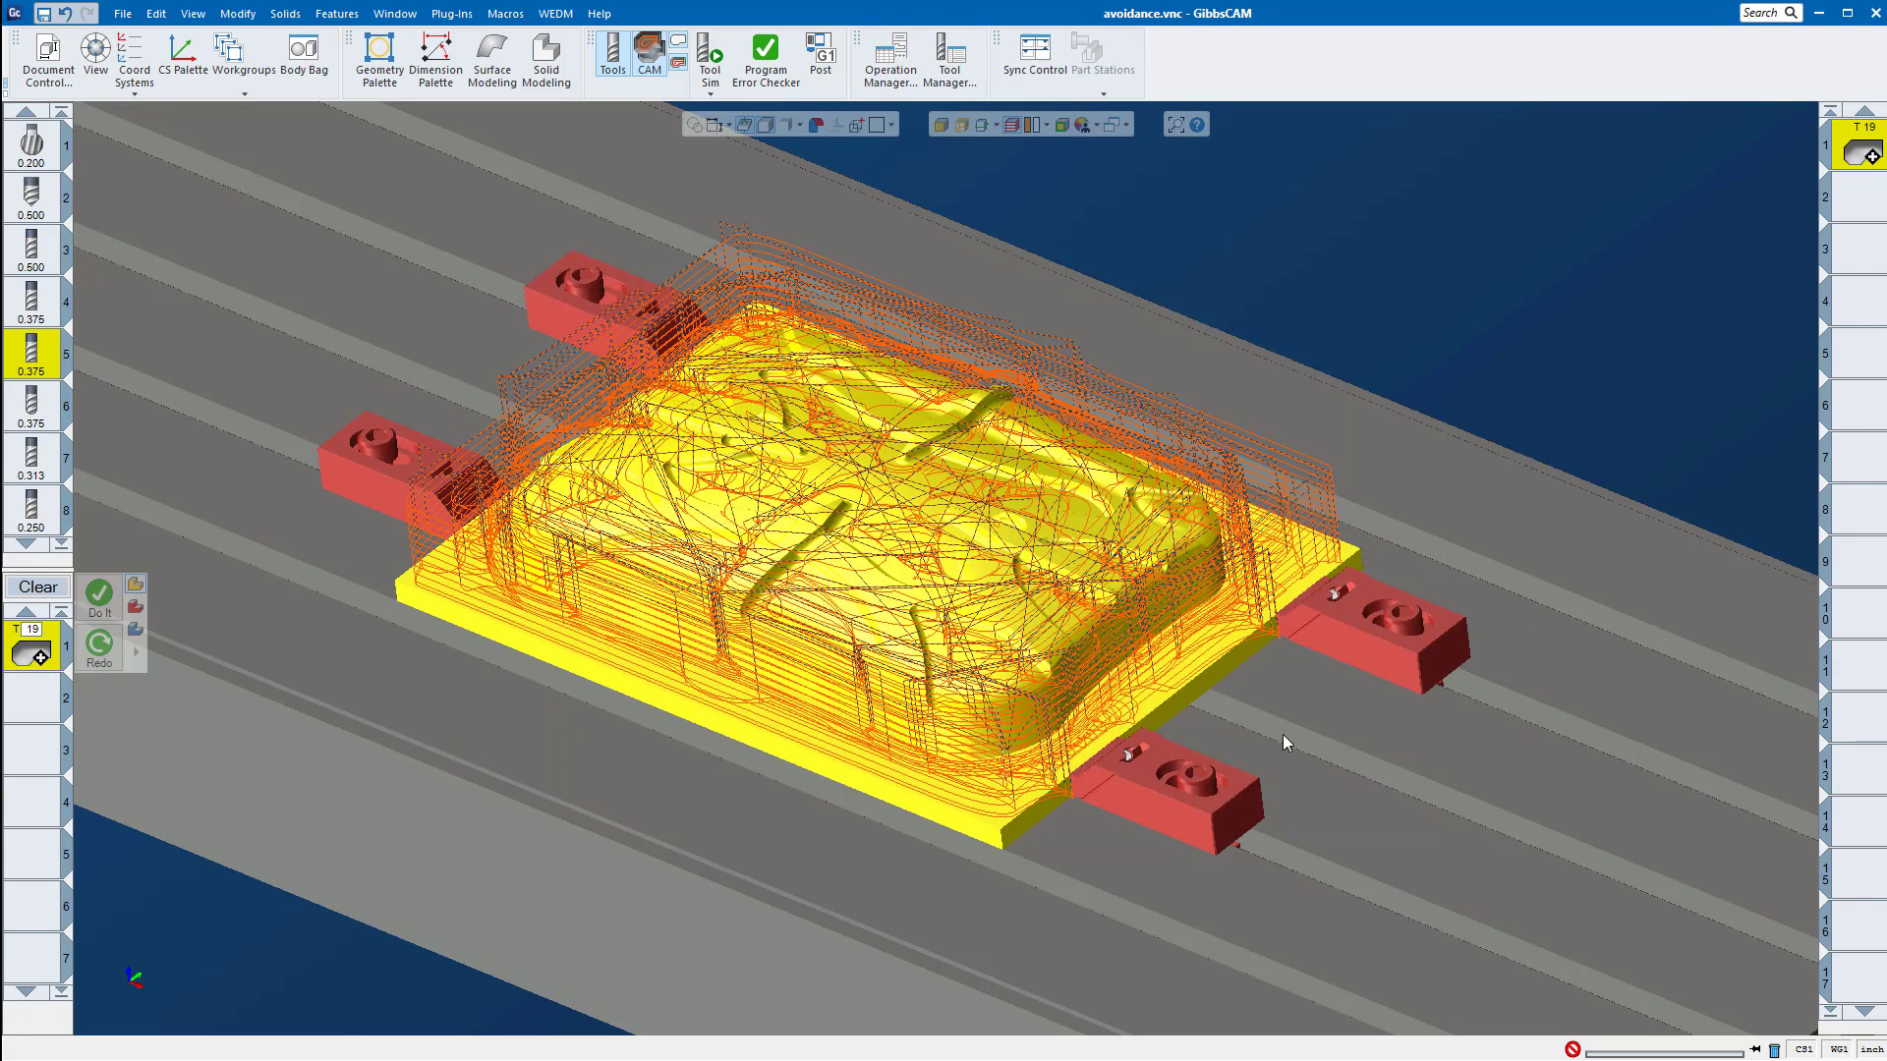
Step: Check the body type options for the rear-side clamp nearest the part's right end, then review and close the selected part's properties
right_click(1344, 627)
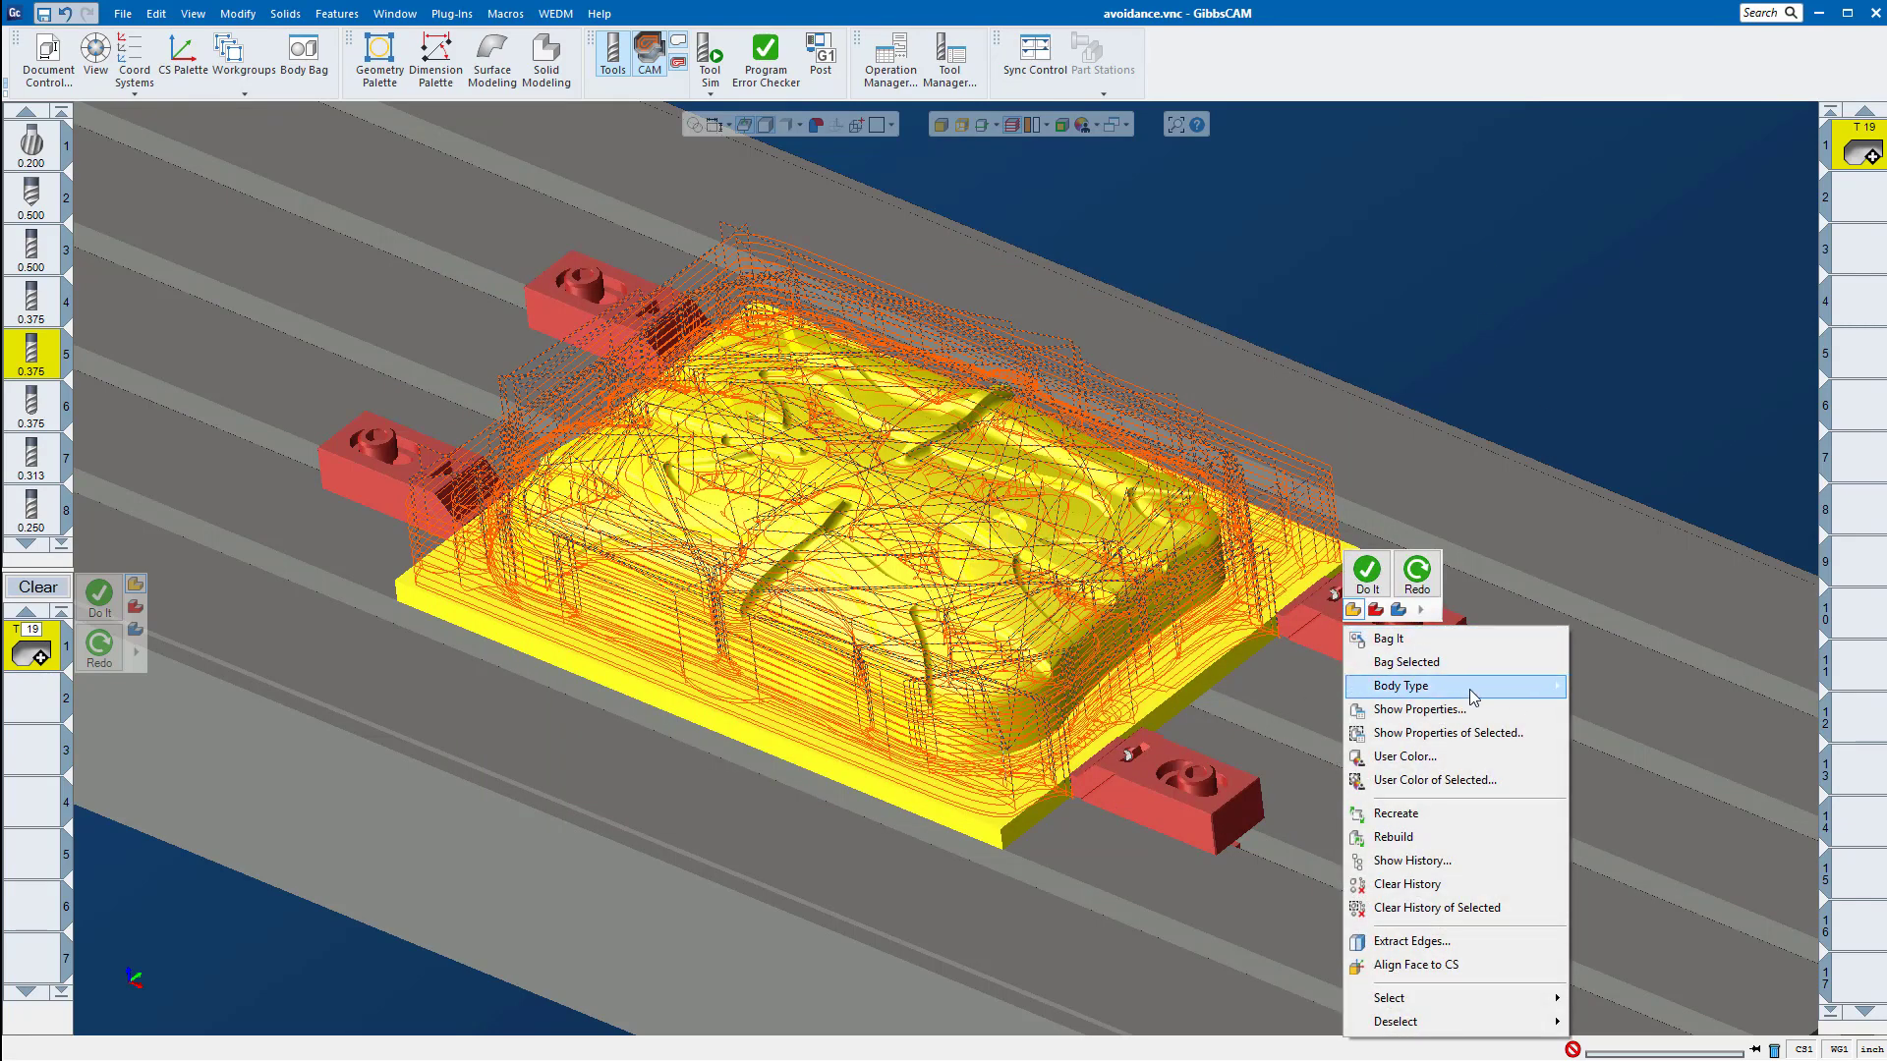
mouse_move(1471, 688)
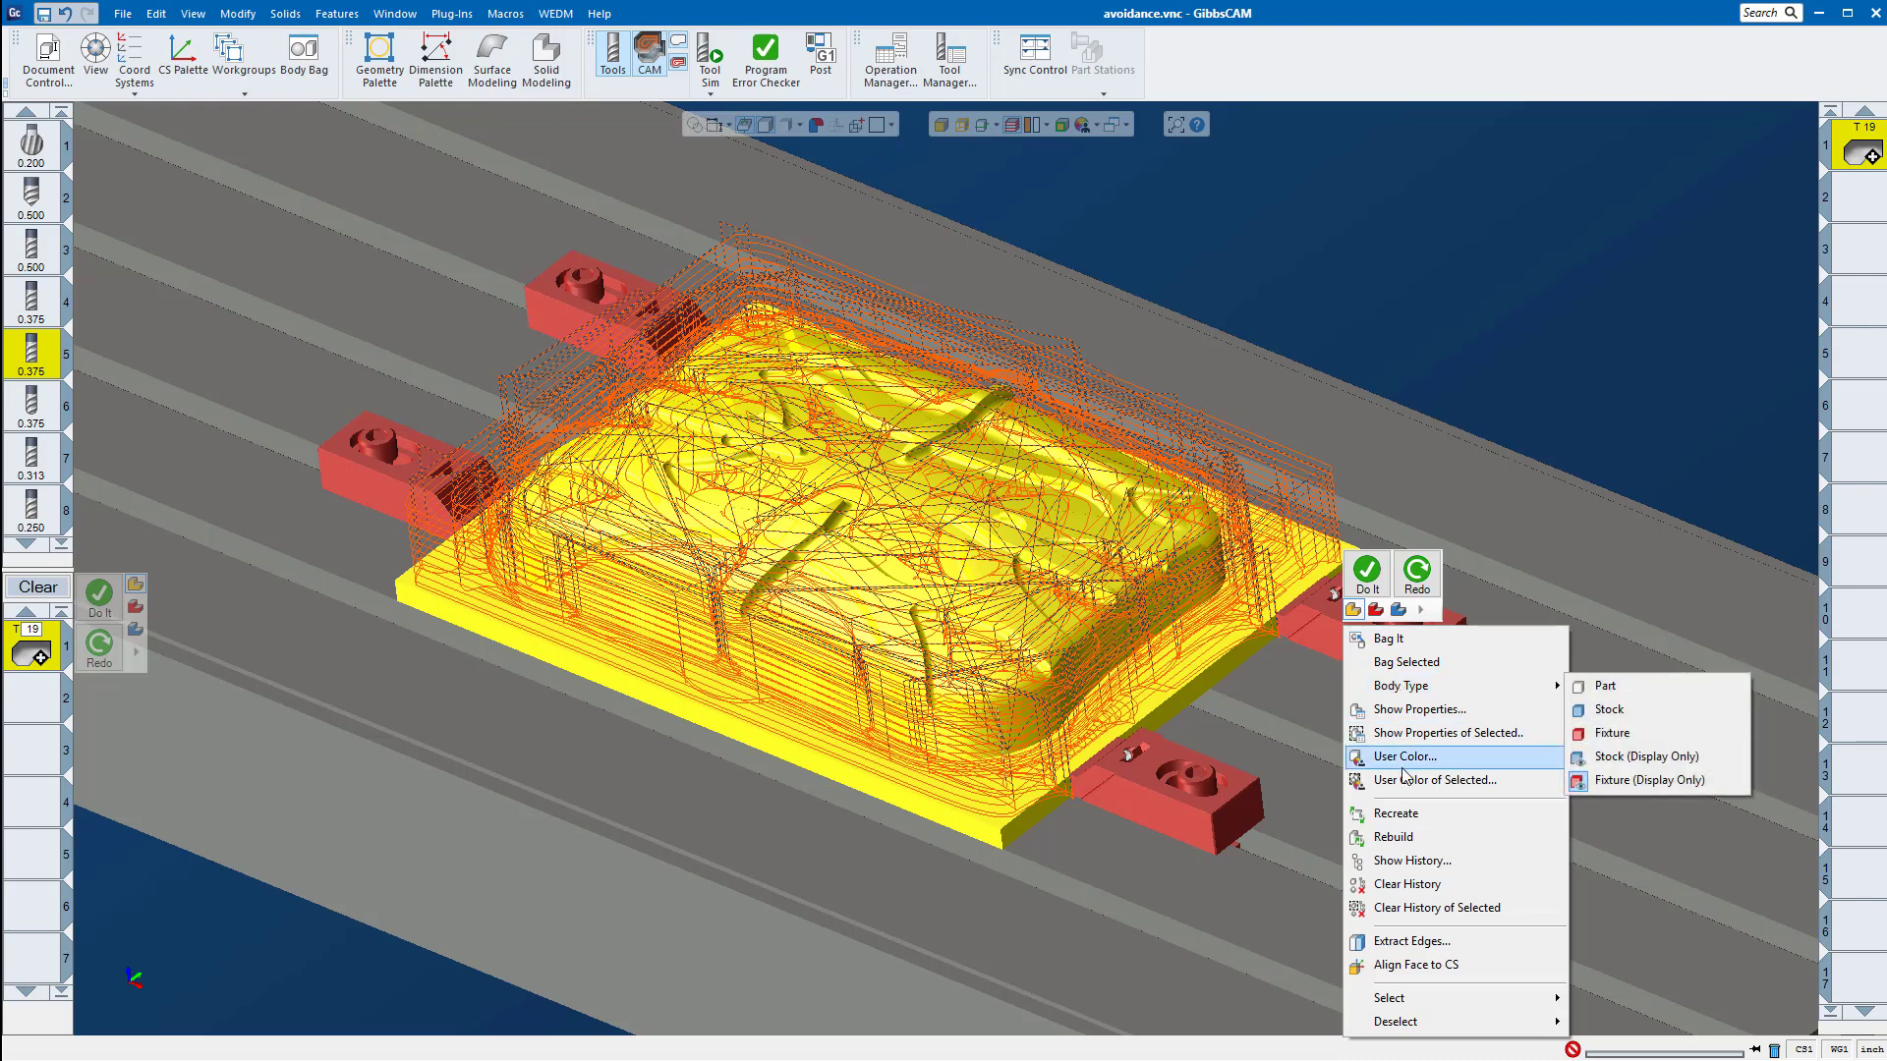
click(1405, 733)
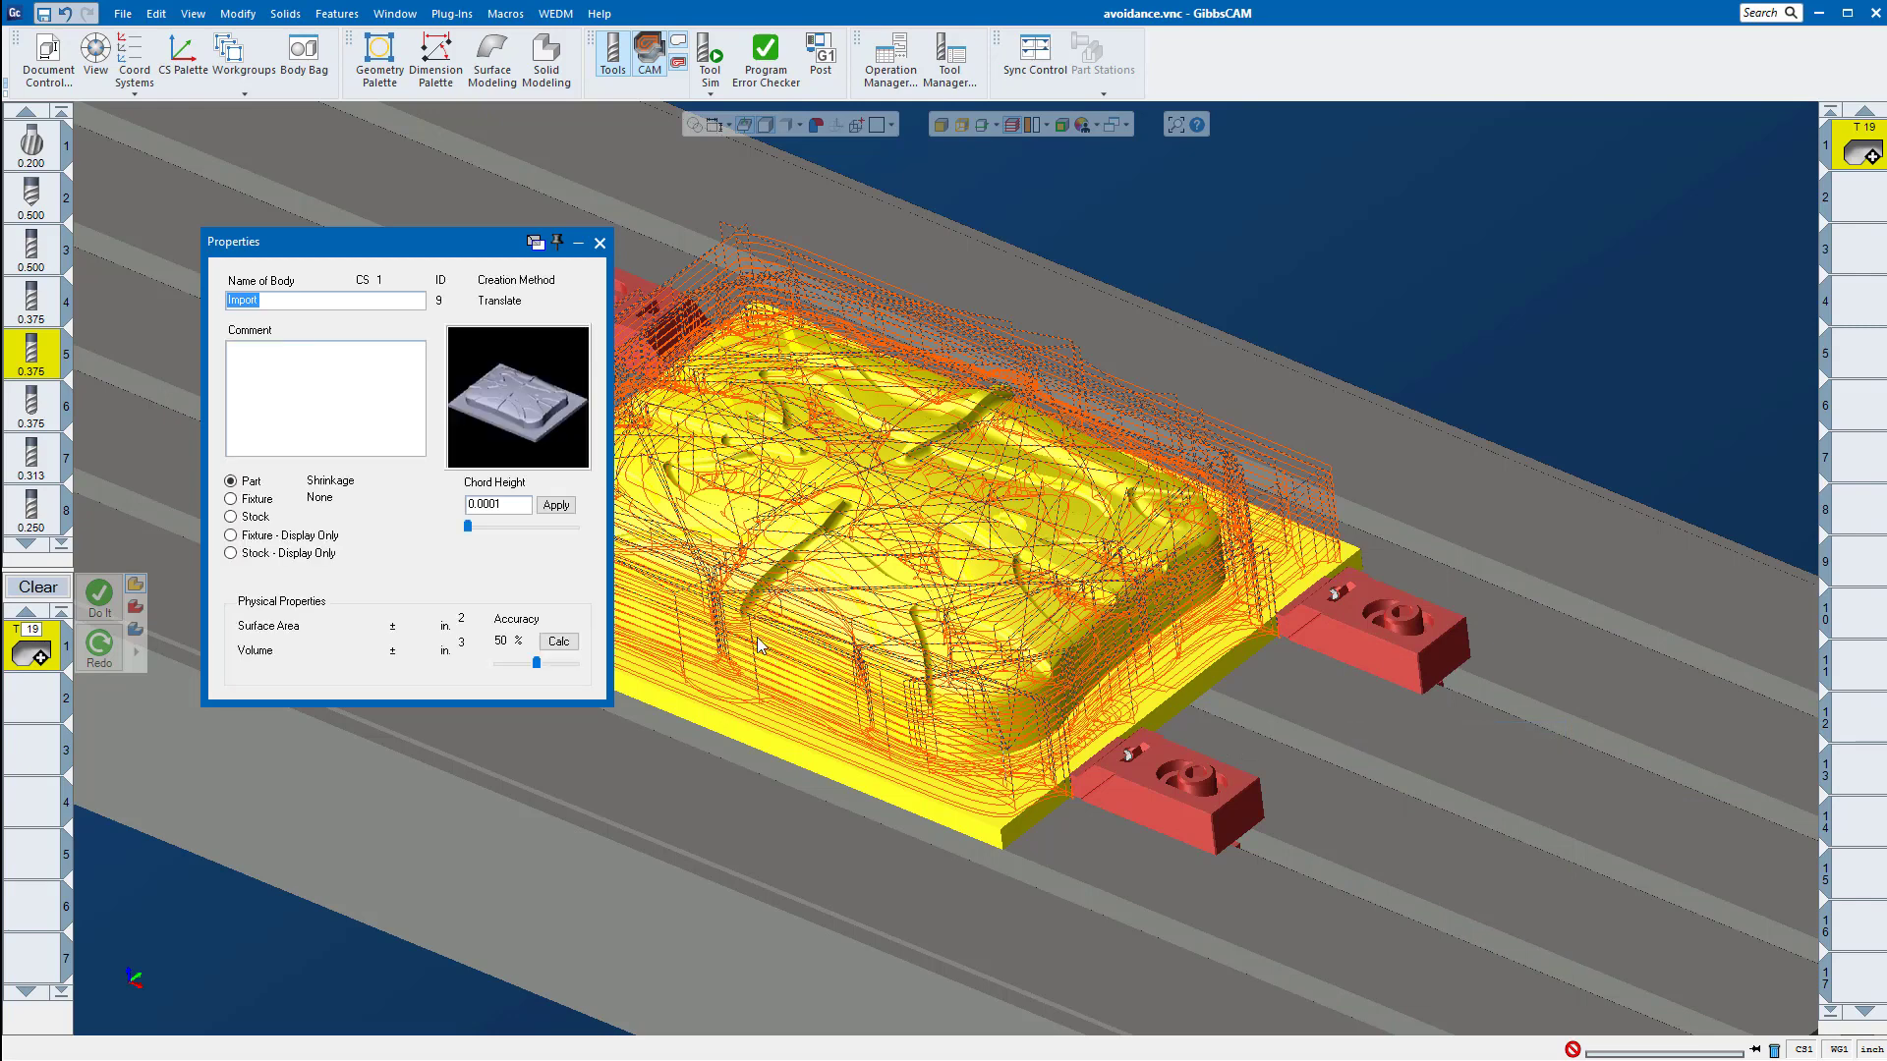
click(599, 243)
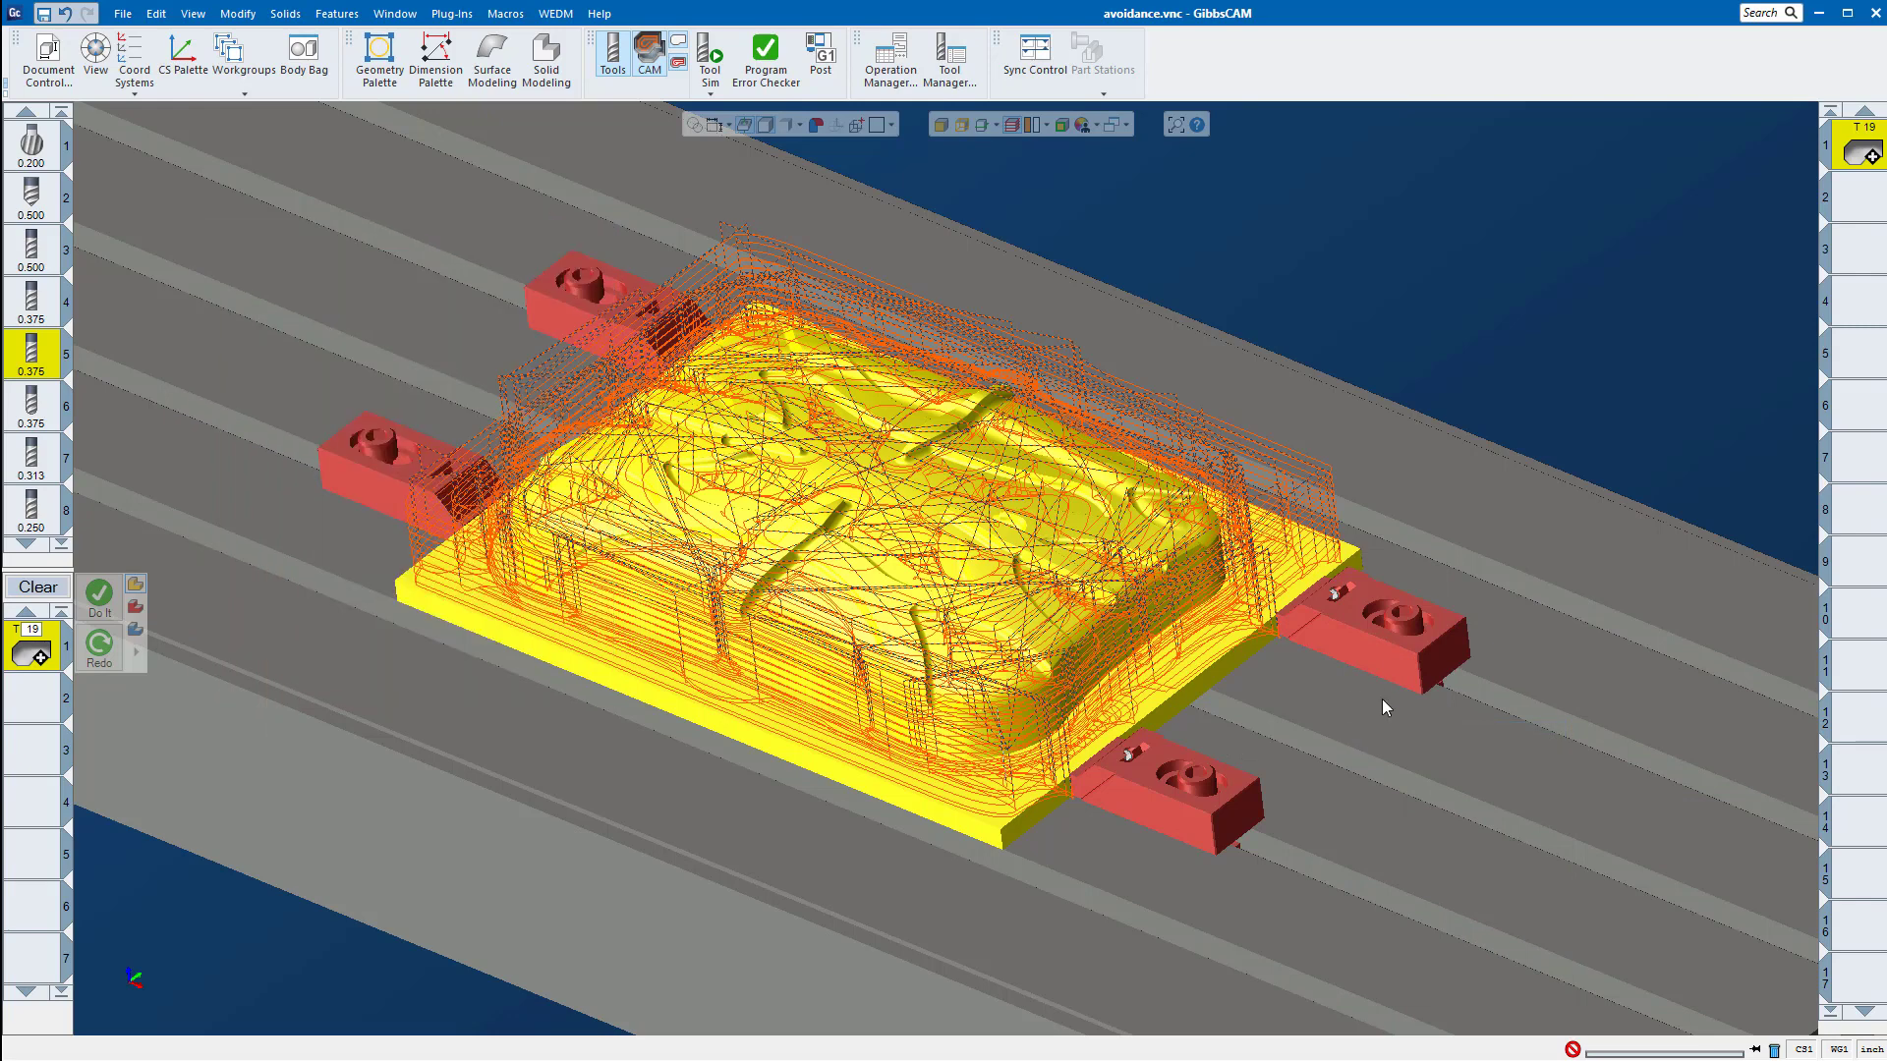
Step: Select only that clamp body, review its properties for the body type, close them and clear the selection
click(1337, 644)
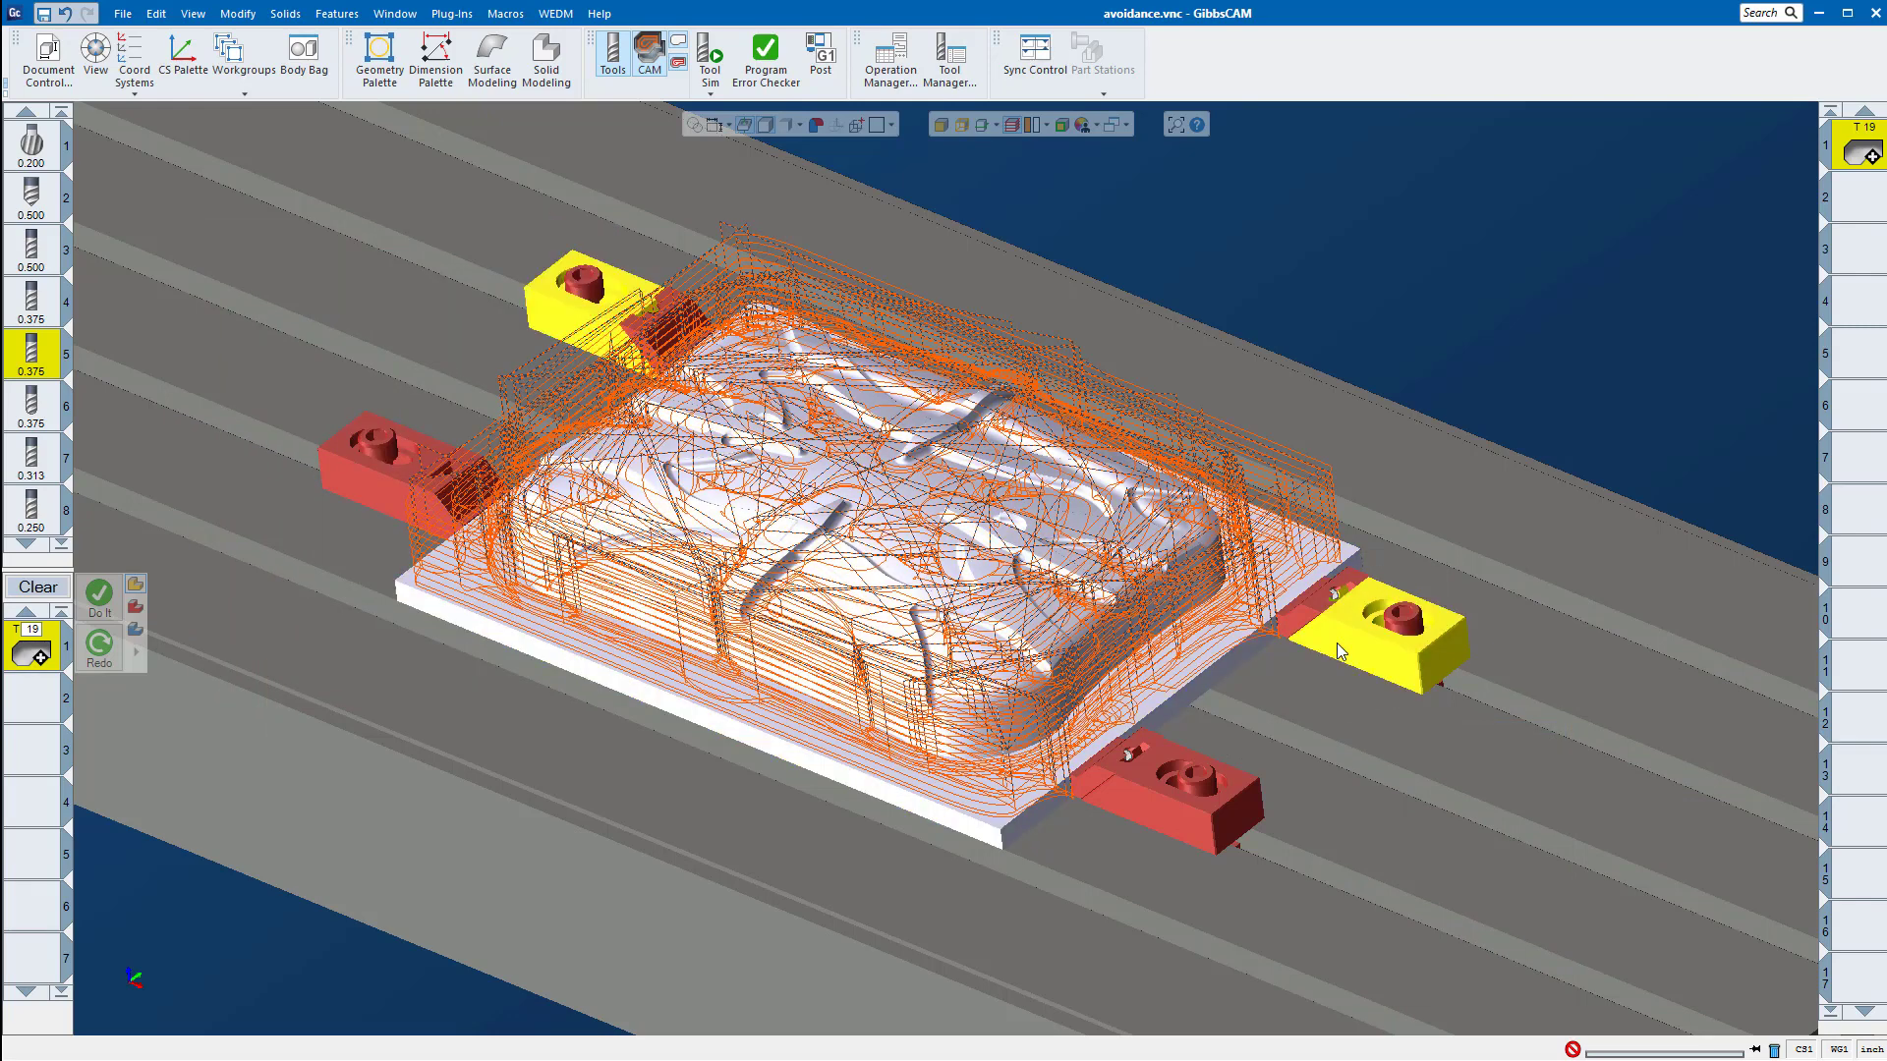
right_click(1382, 672)
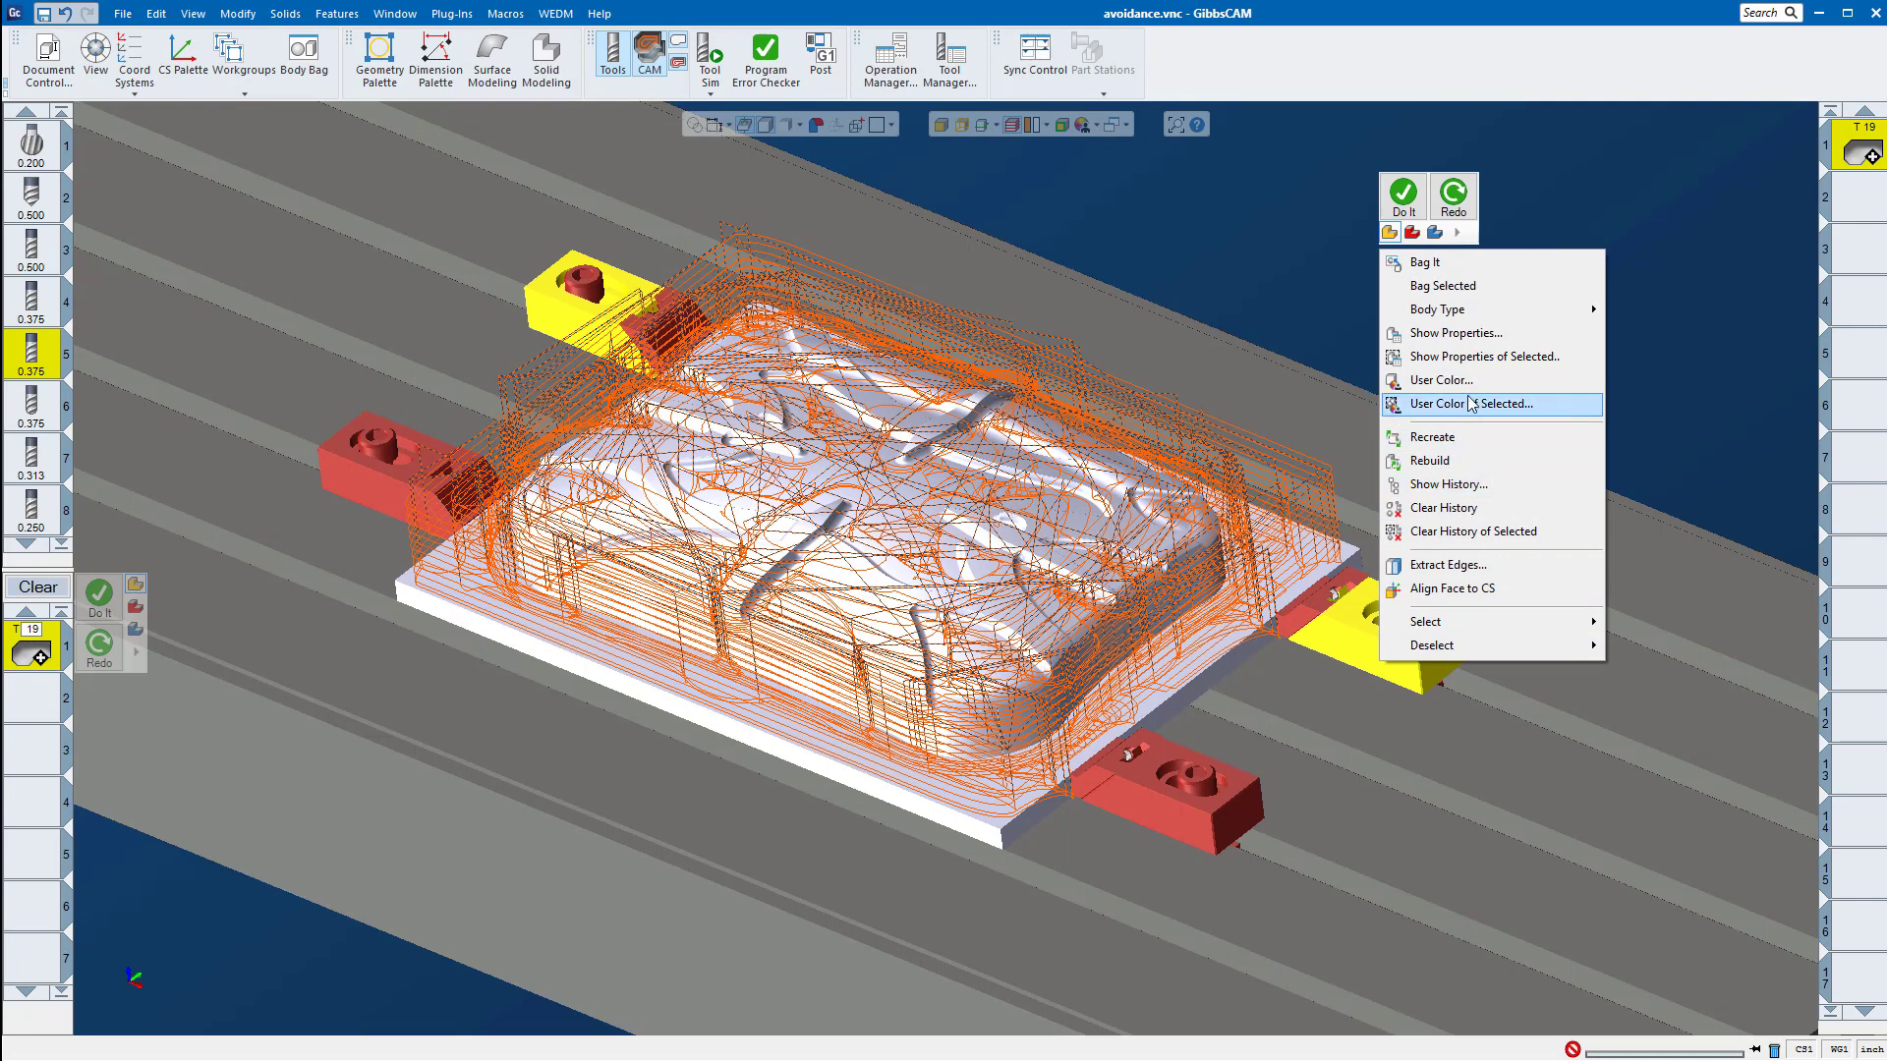
click(1474, 360)
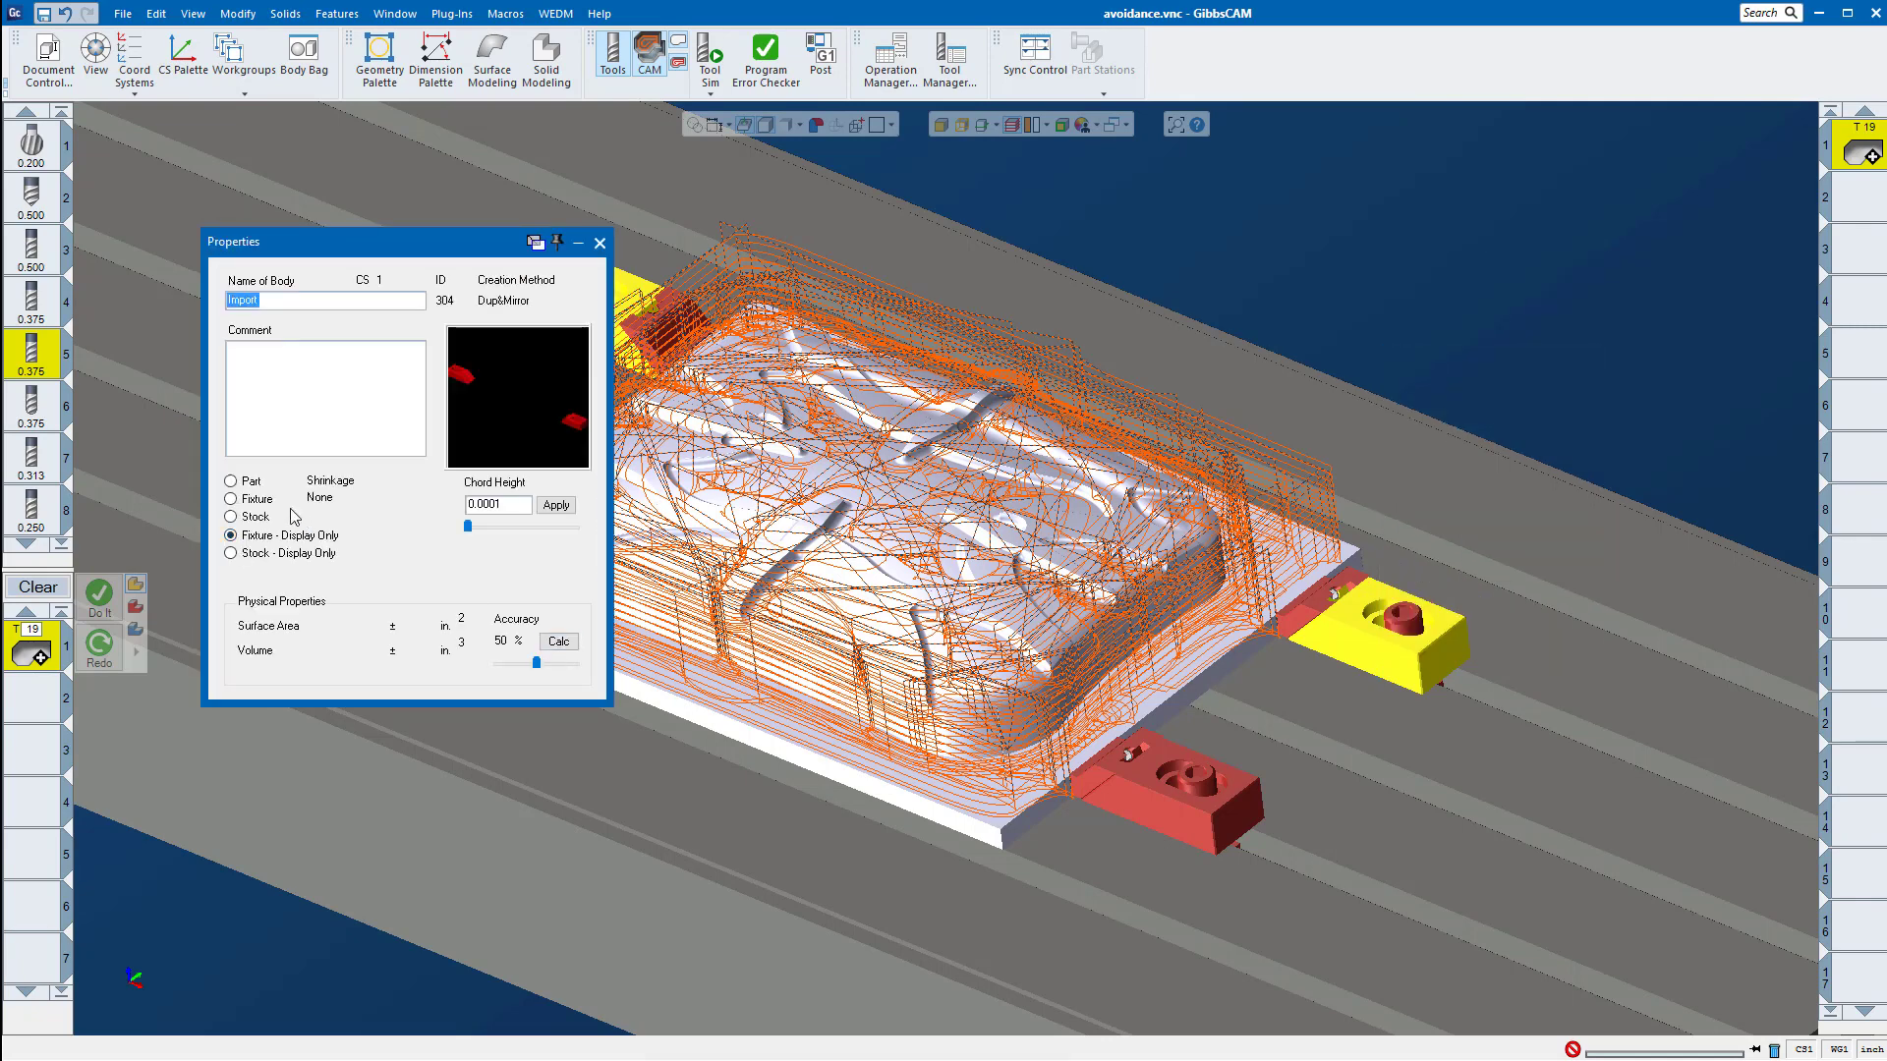
click(600, 242)
click(1446, 319)
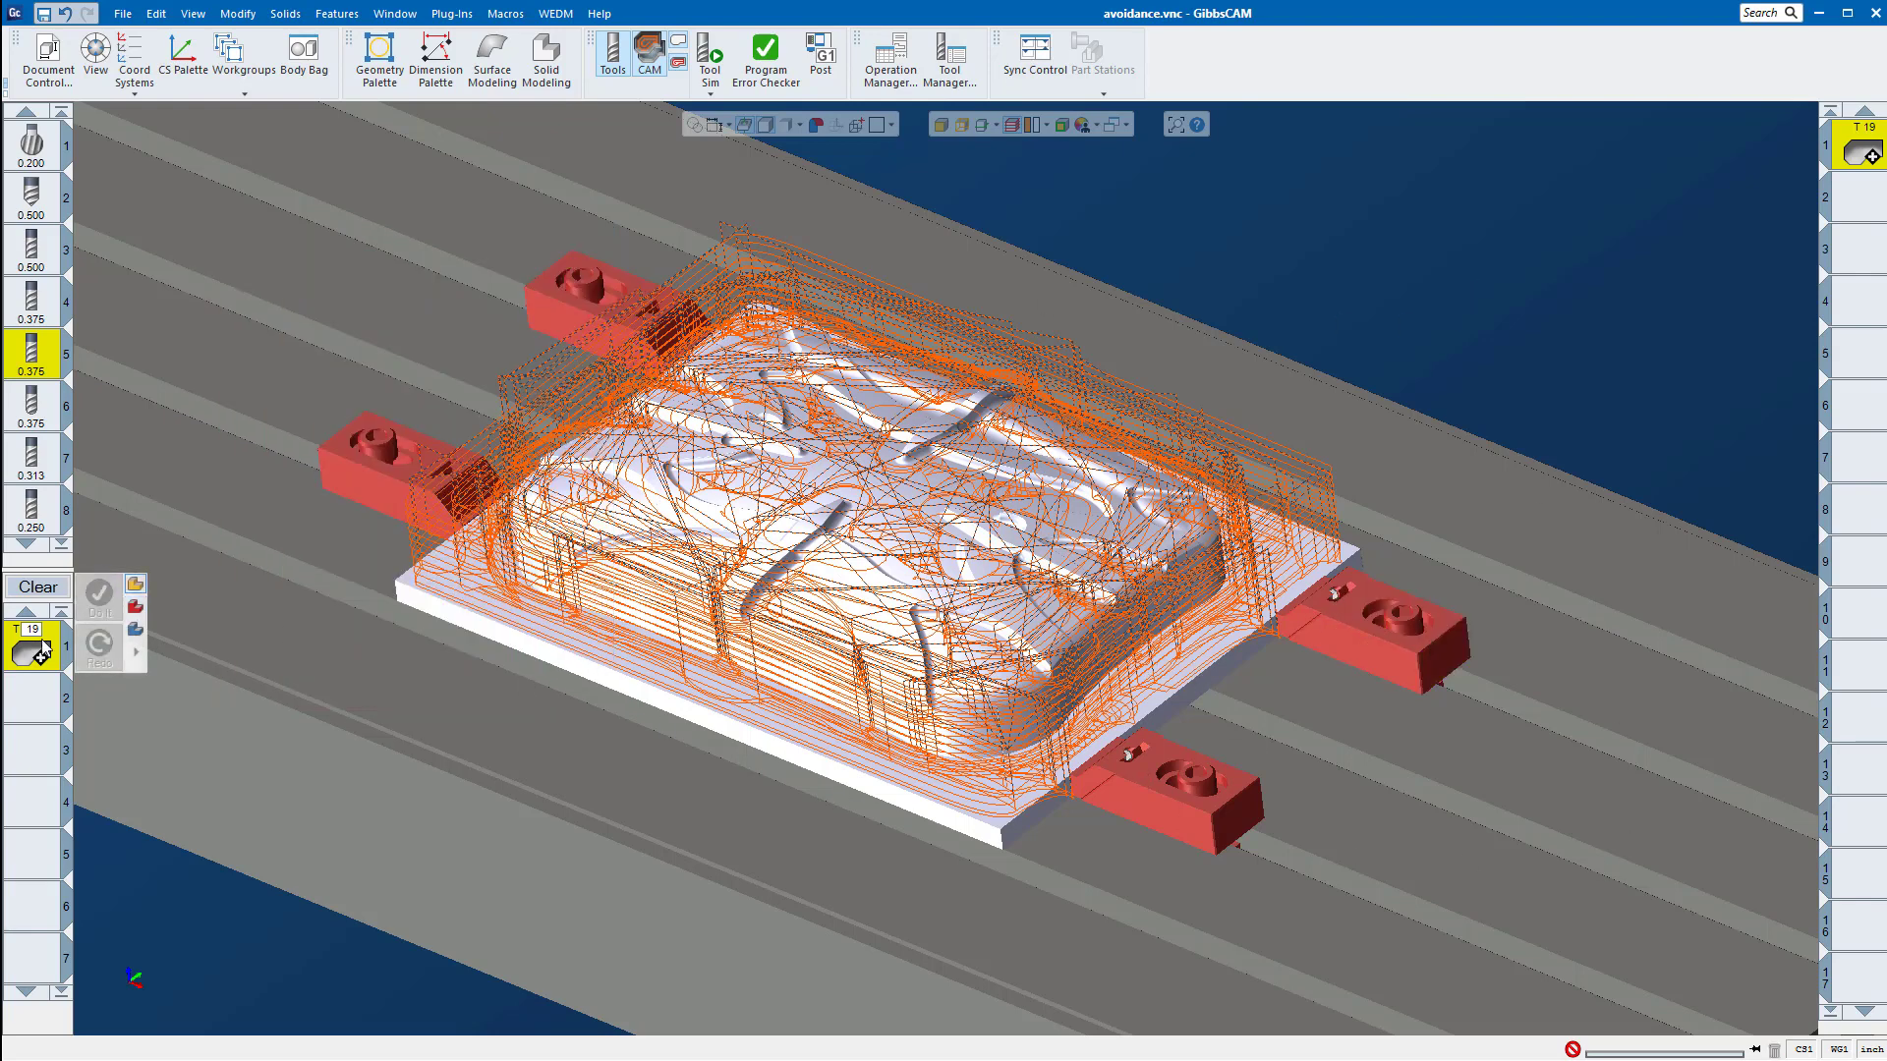
Step: Open the Adaptive Pocketing process to recheck its settings, close it, and examine the toolpath where it meets the front clamp
double_click(33, 648)
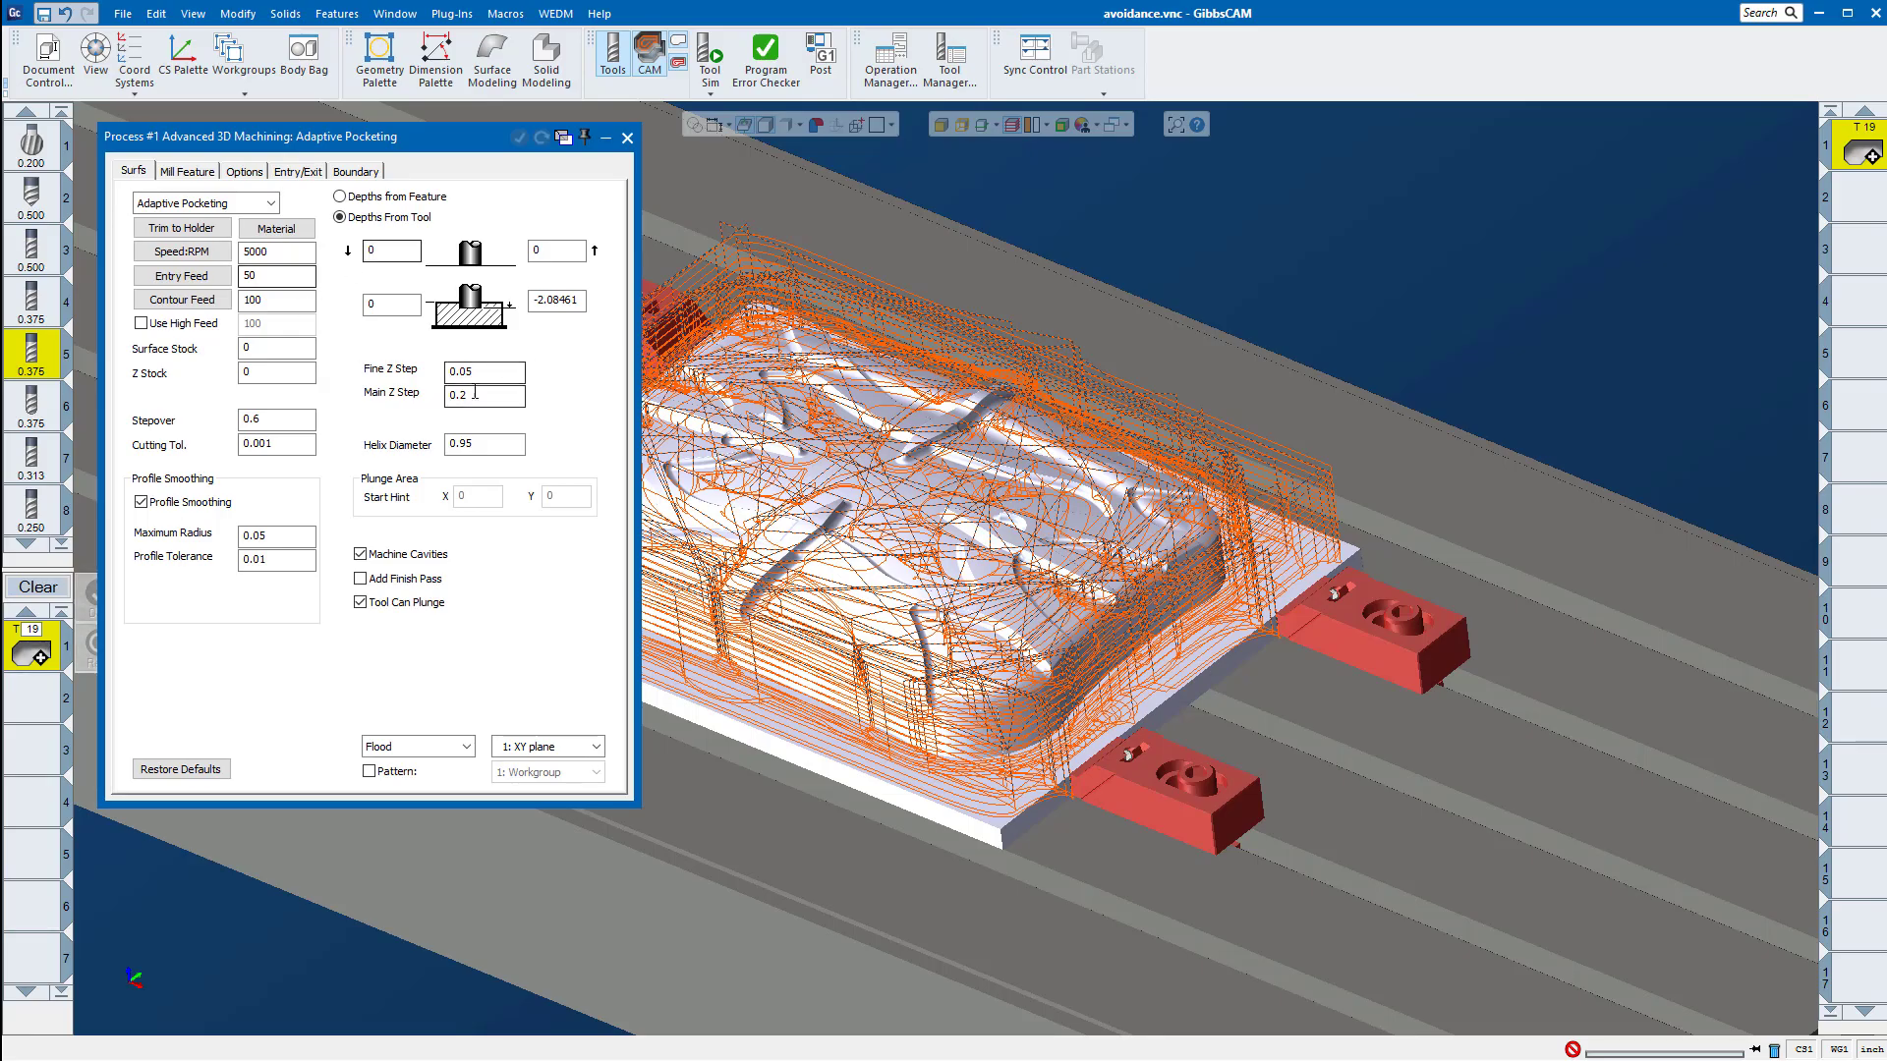
scroll(1395, 519, up, 5)
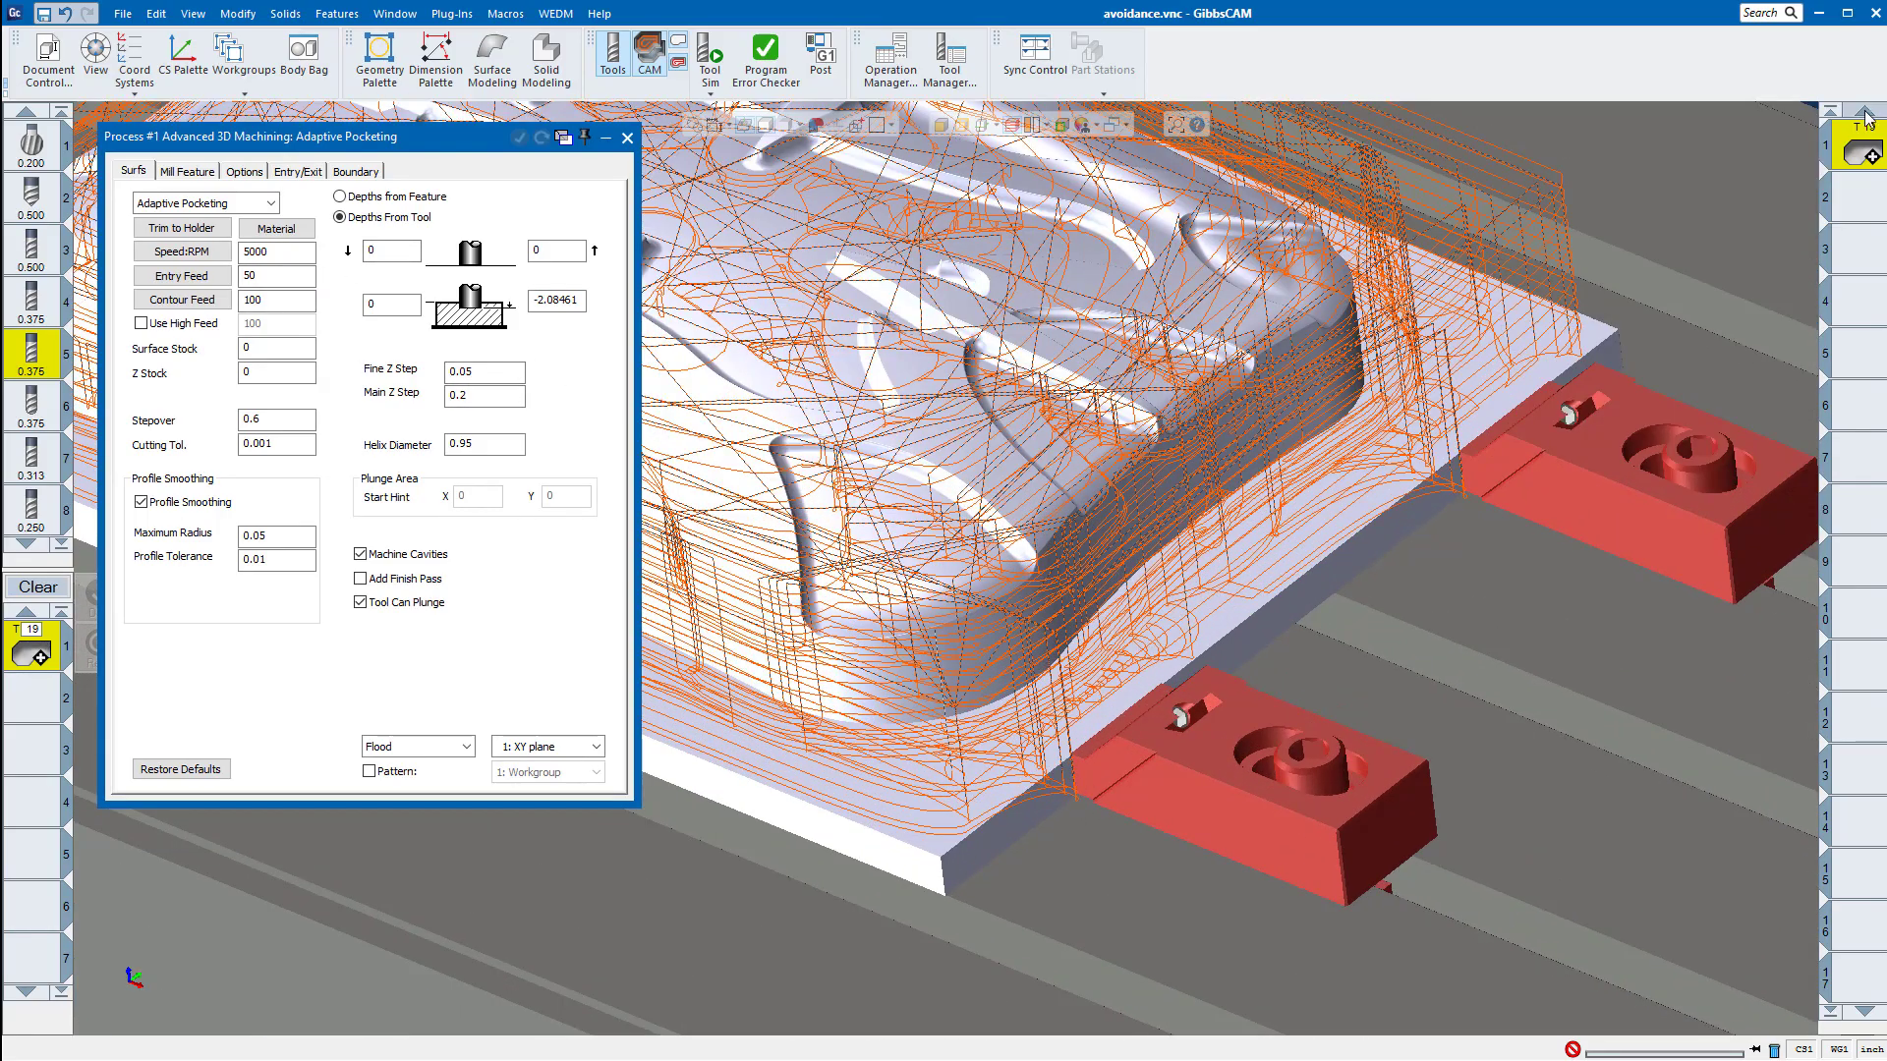
click(664, 616)
scroll(1085, 790, up, 8)
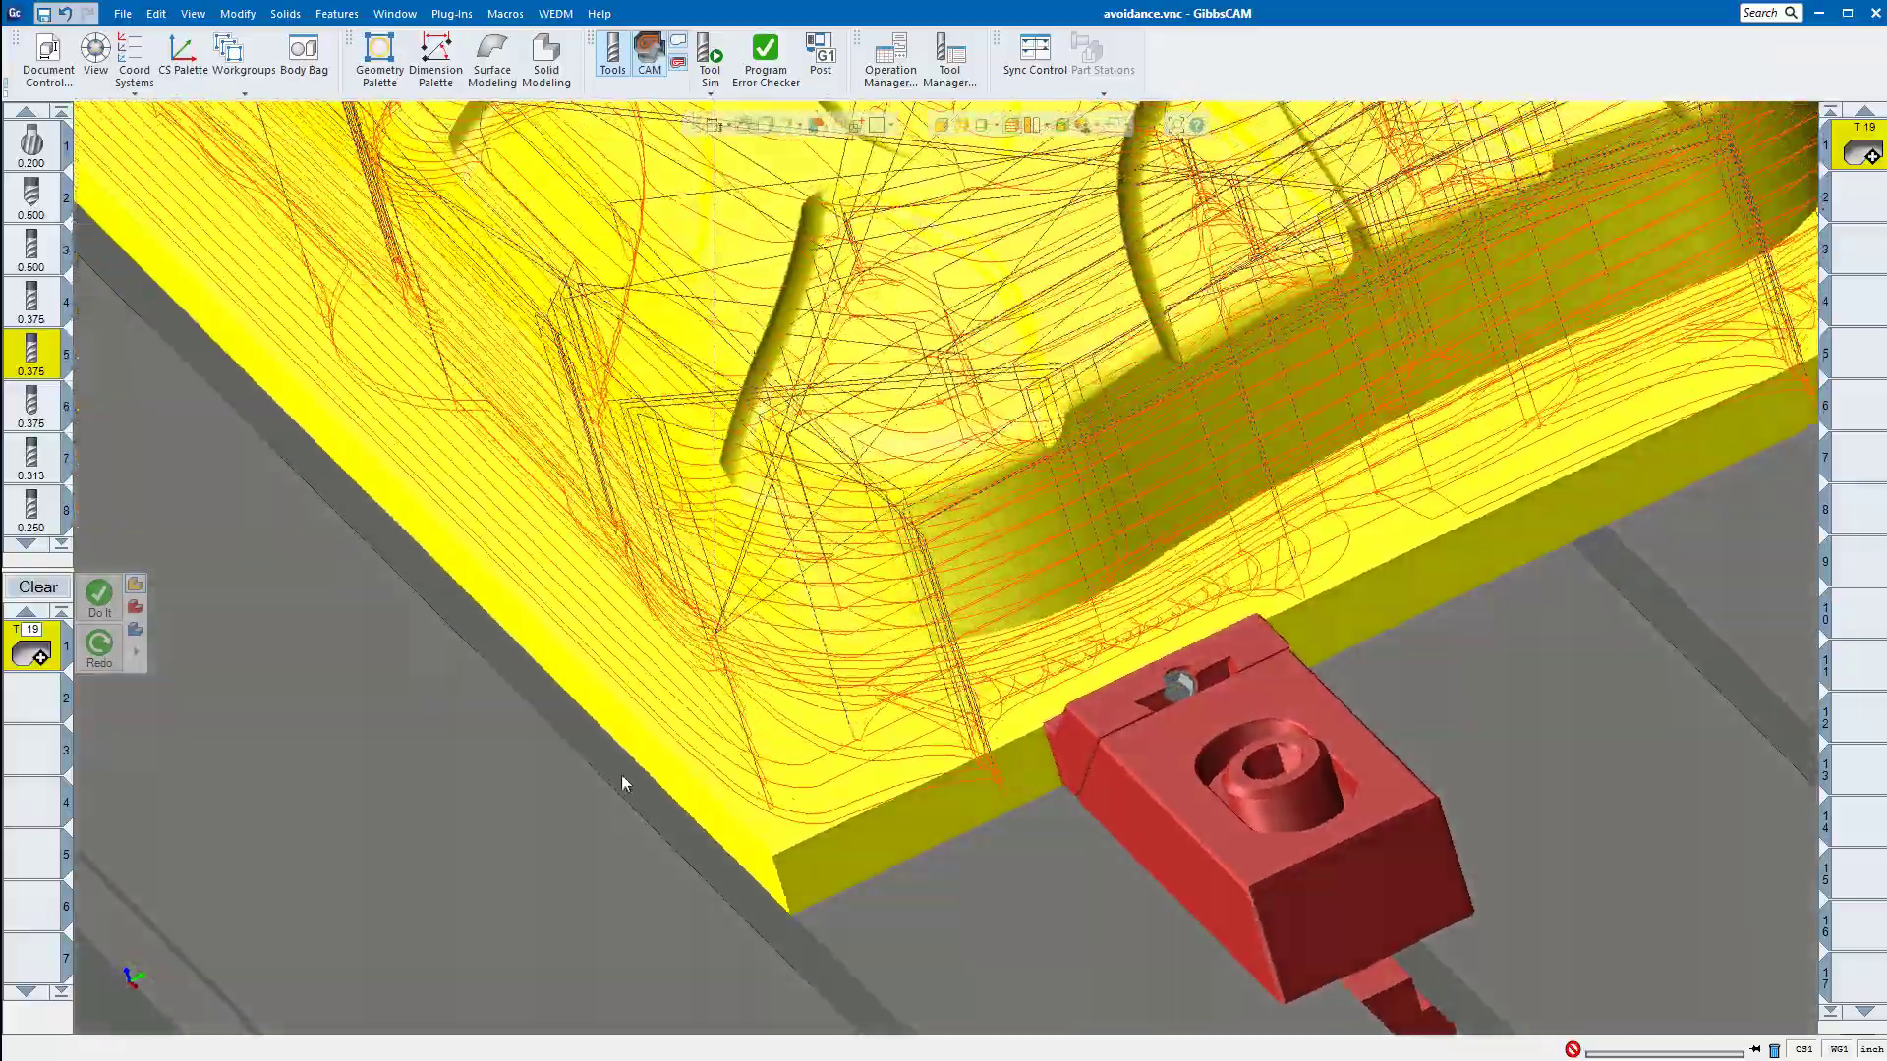
middle_drag(622, 776, 1071, 760)
scroll(1070, 759, down, 10)
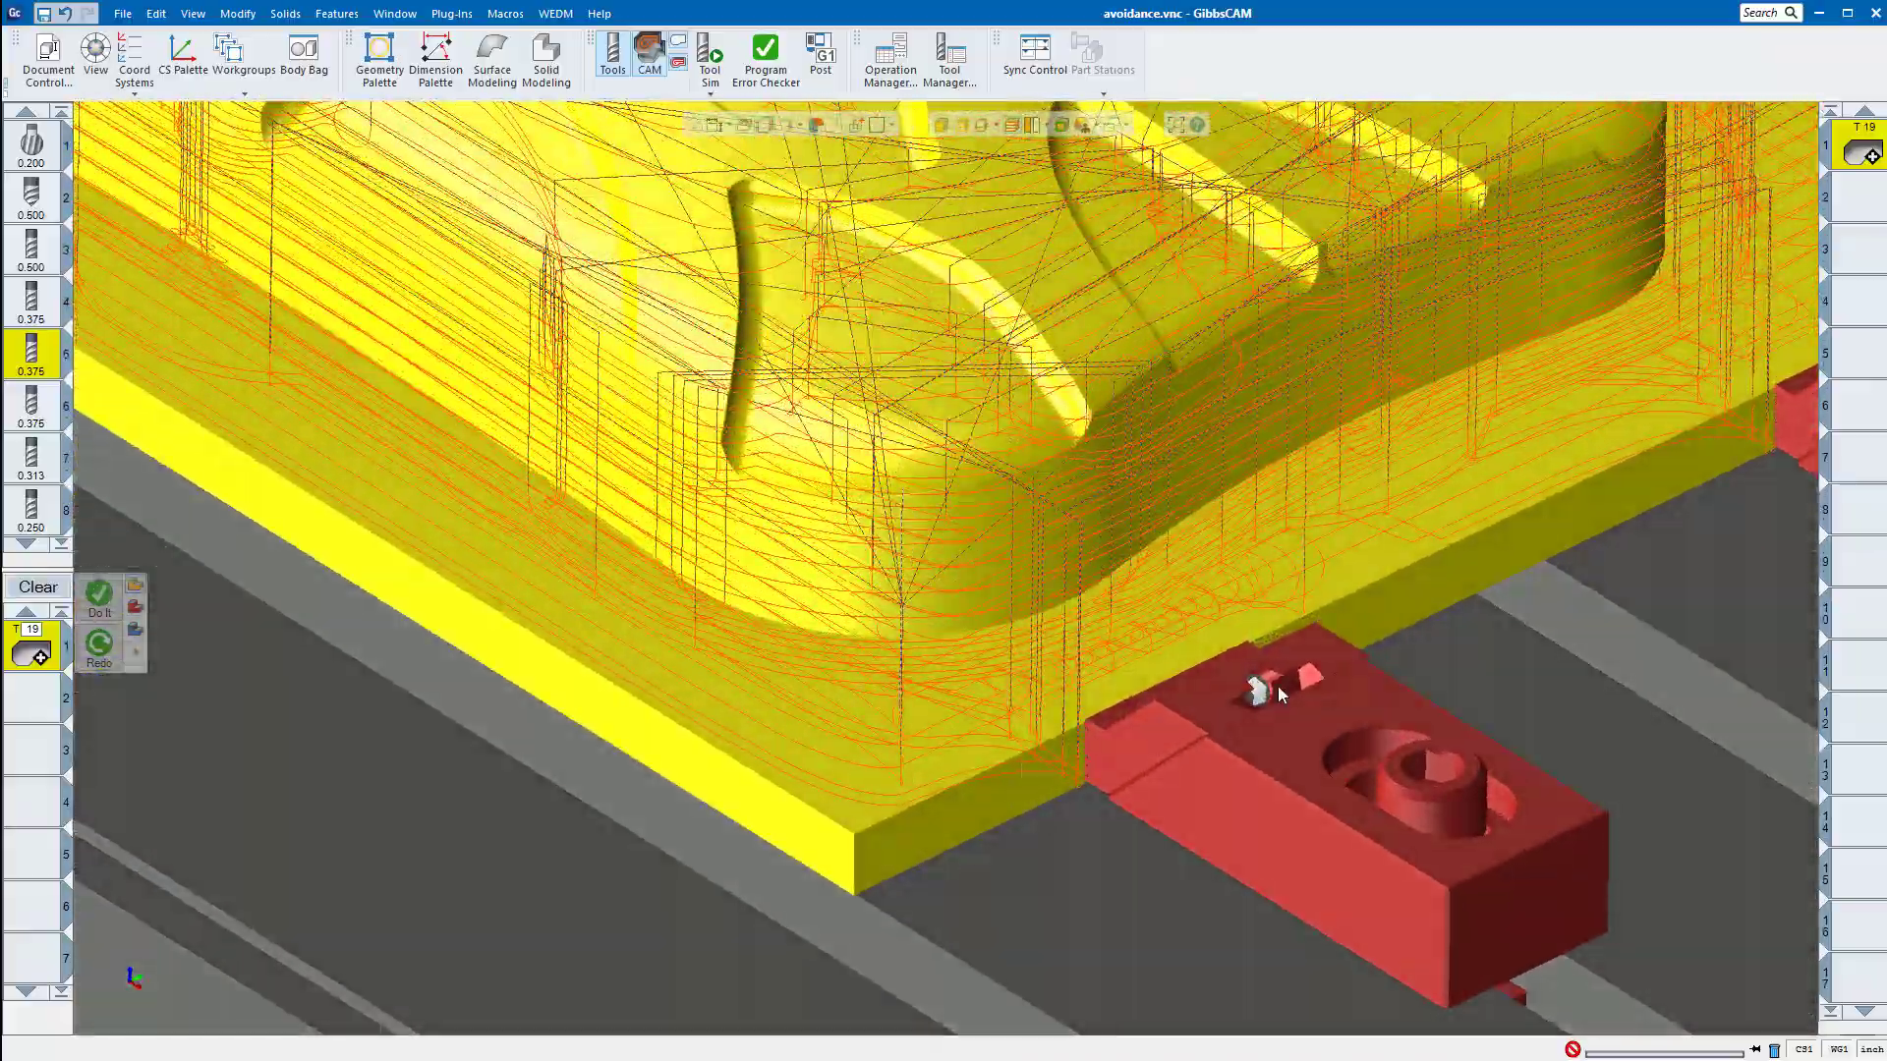
scroll(1031, 339, down, 2)
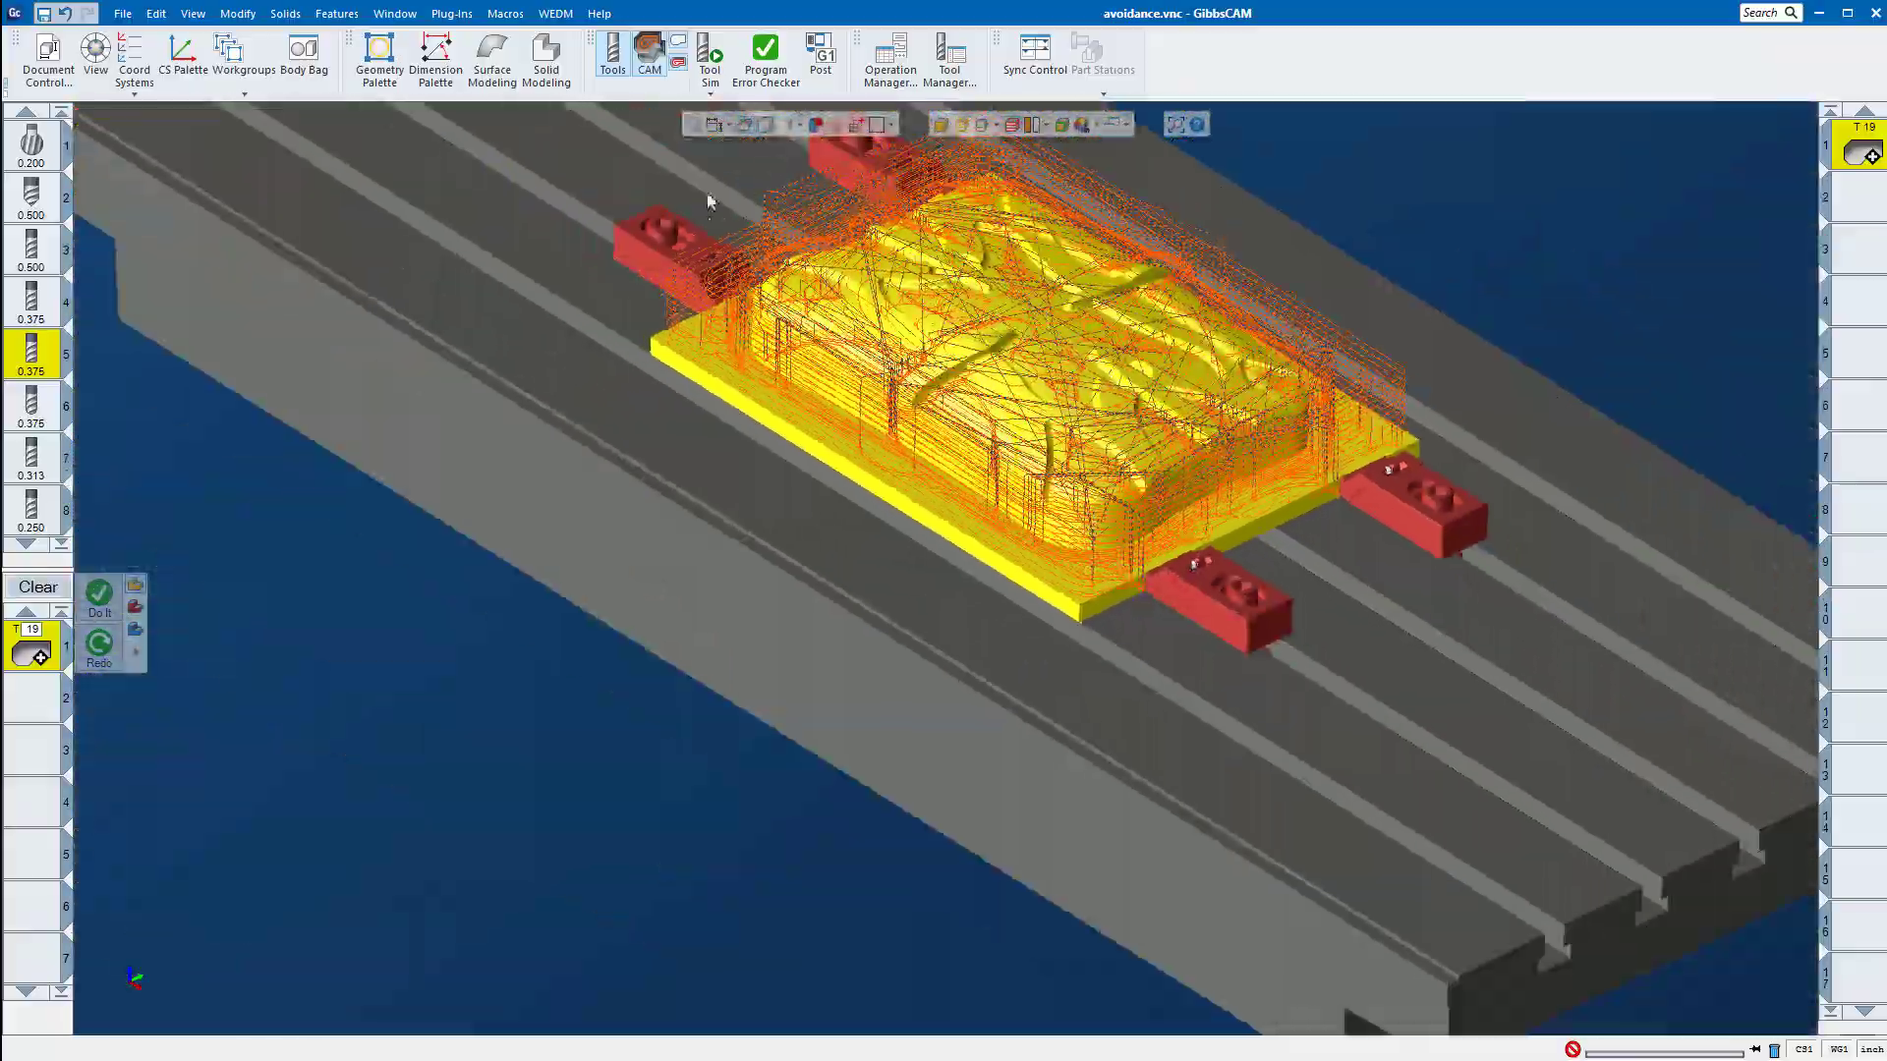
Step: Start Tool Sim, move the simulation back to a cut beside the front clamp, and inspect the gap between cutter and clamp
click(709, 67)
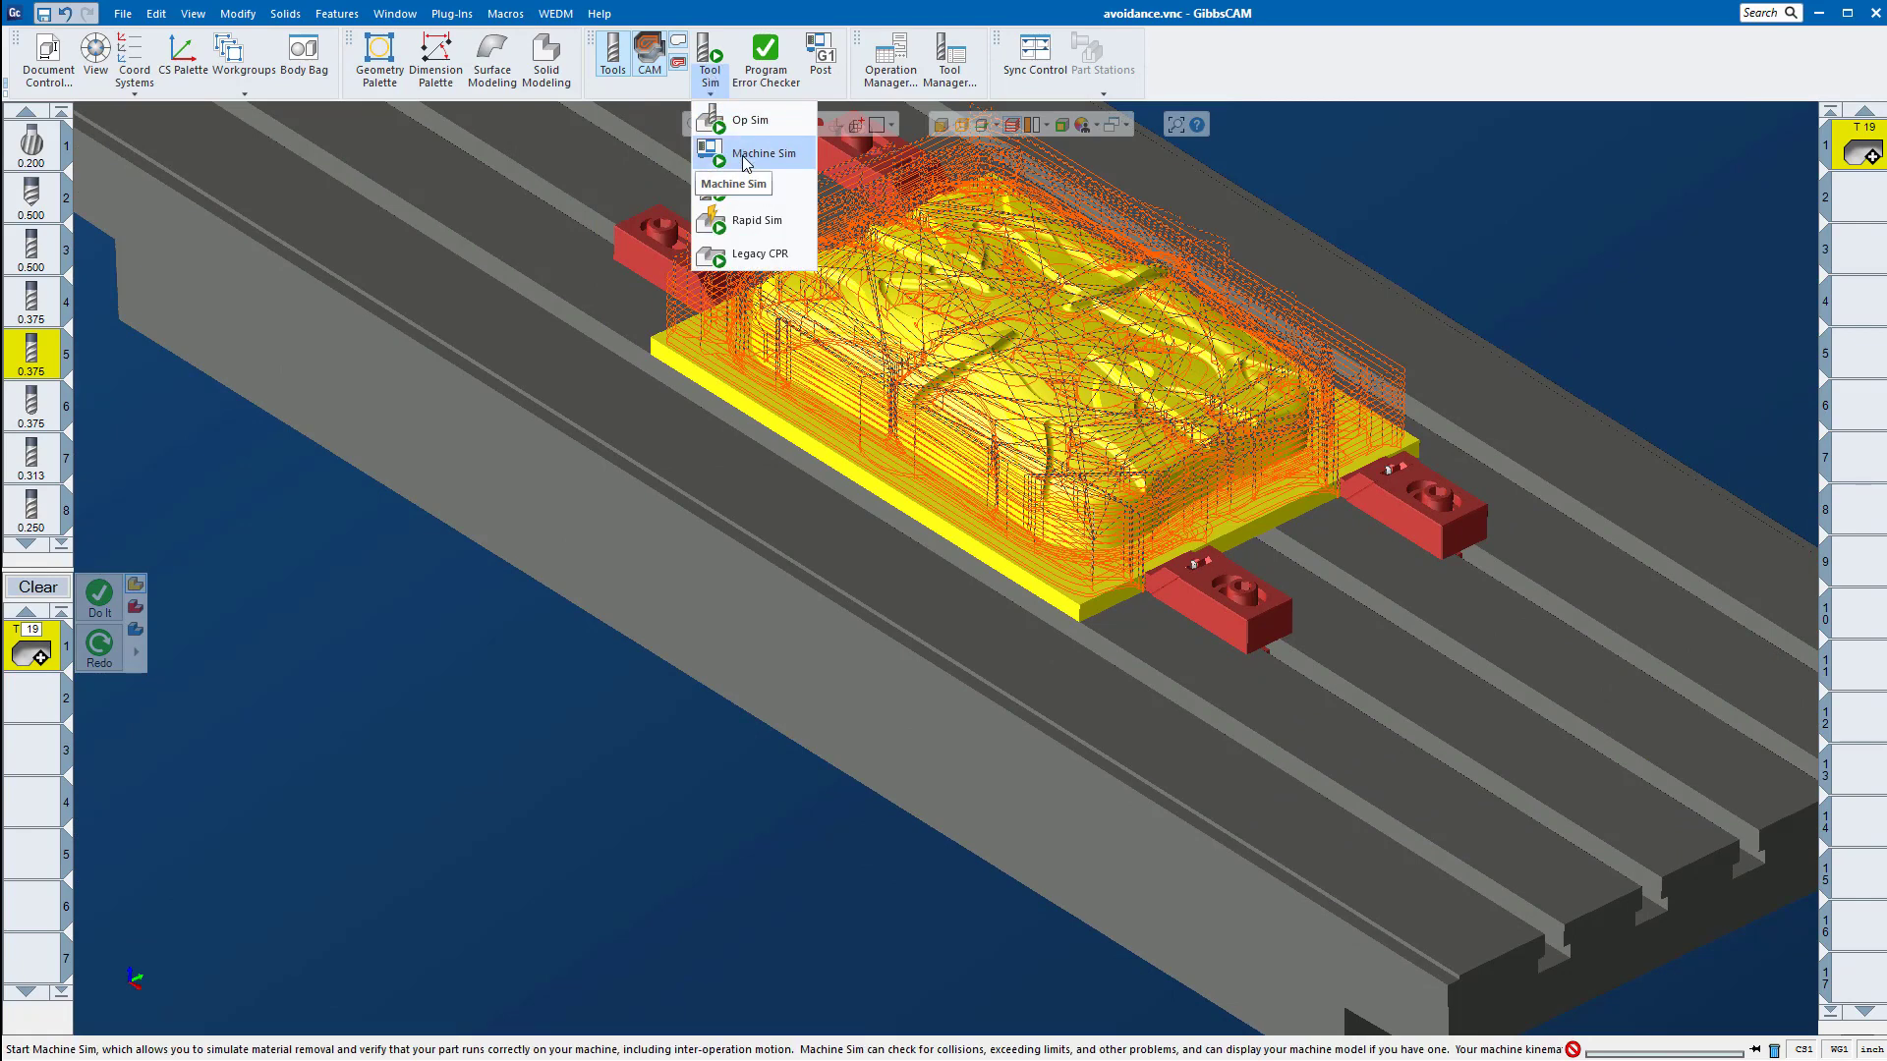
click(749, 189)
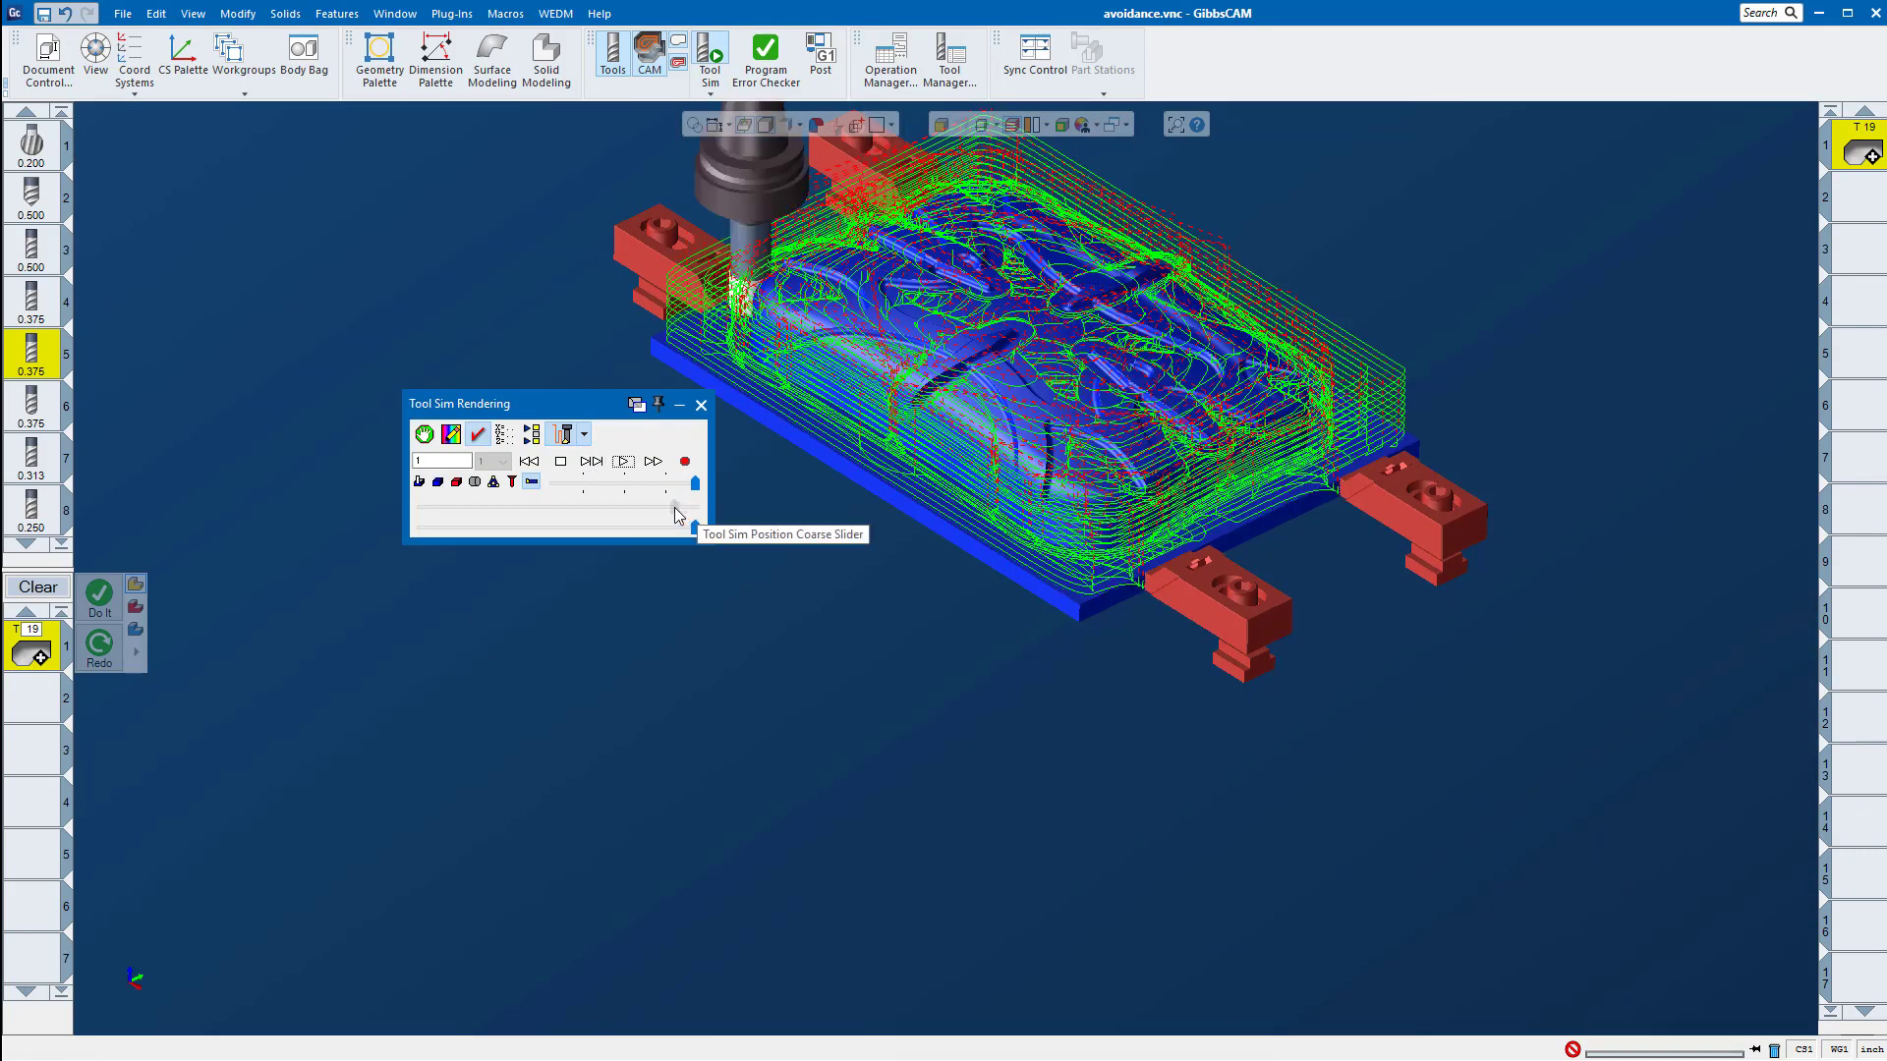
drag(696, 507, 644, 523)
middle_drag(1215, 570, 1205, 547)
scroll(1205, 547, up, 8)
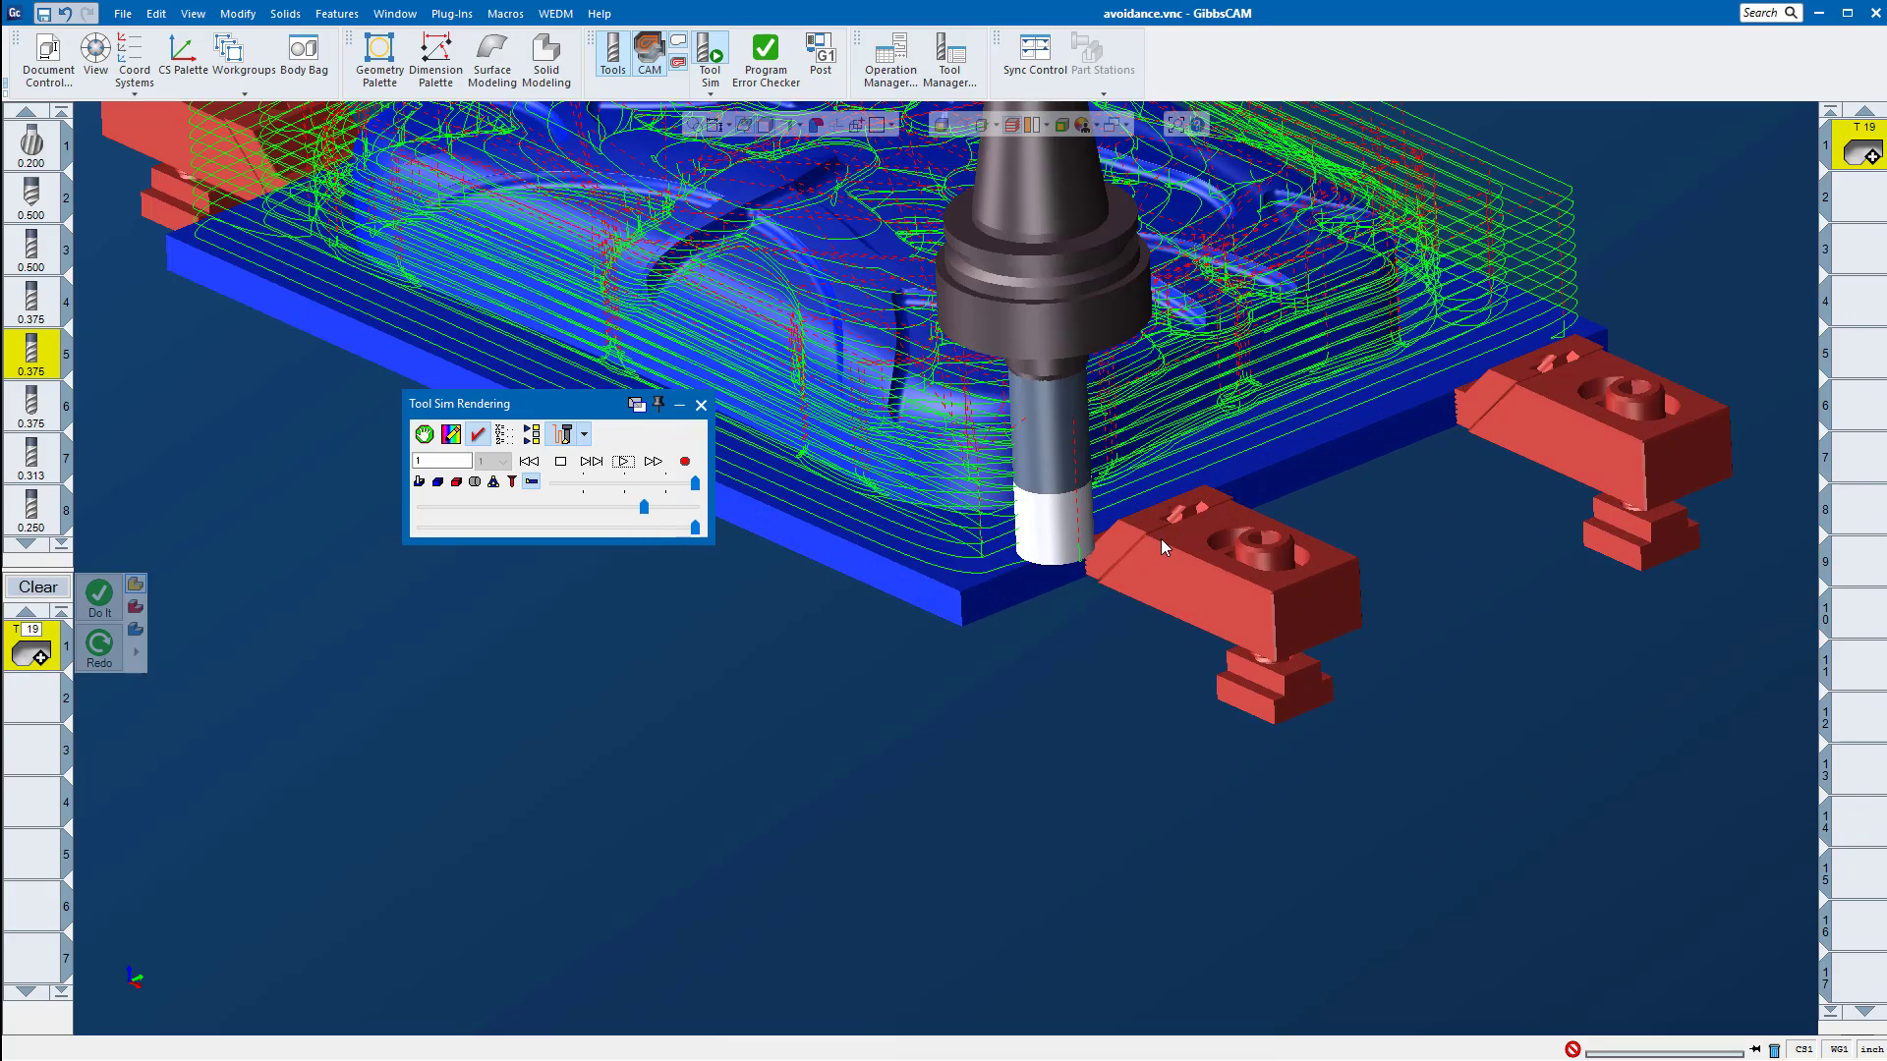
middle_drag(711, 688, 502, 688)
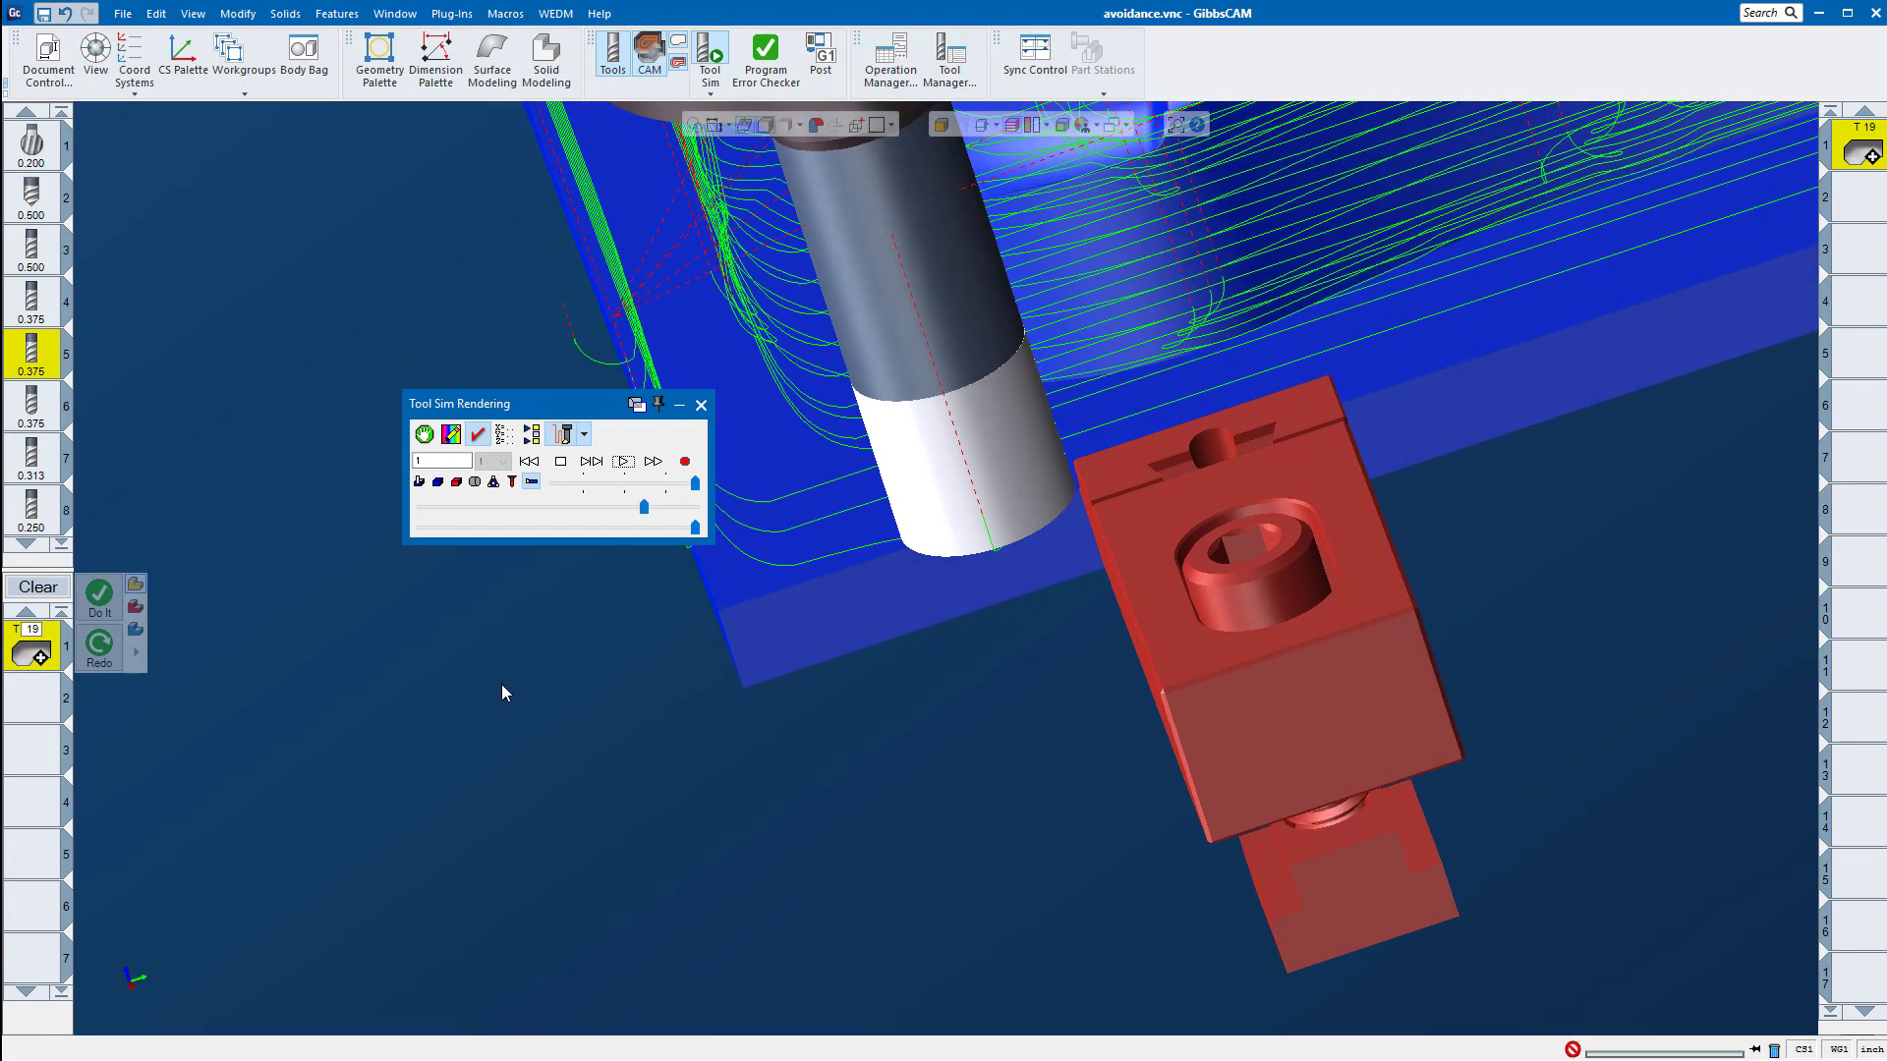
middle_drag(1100, 533, 570, 506)
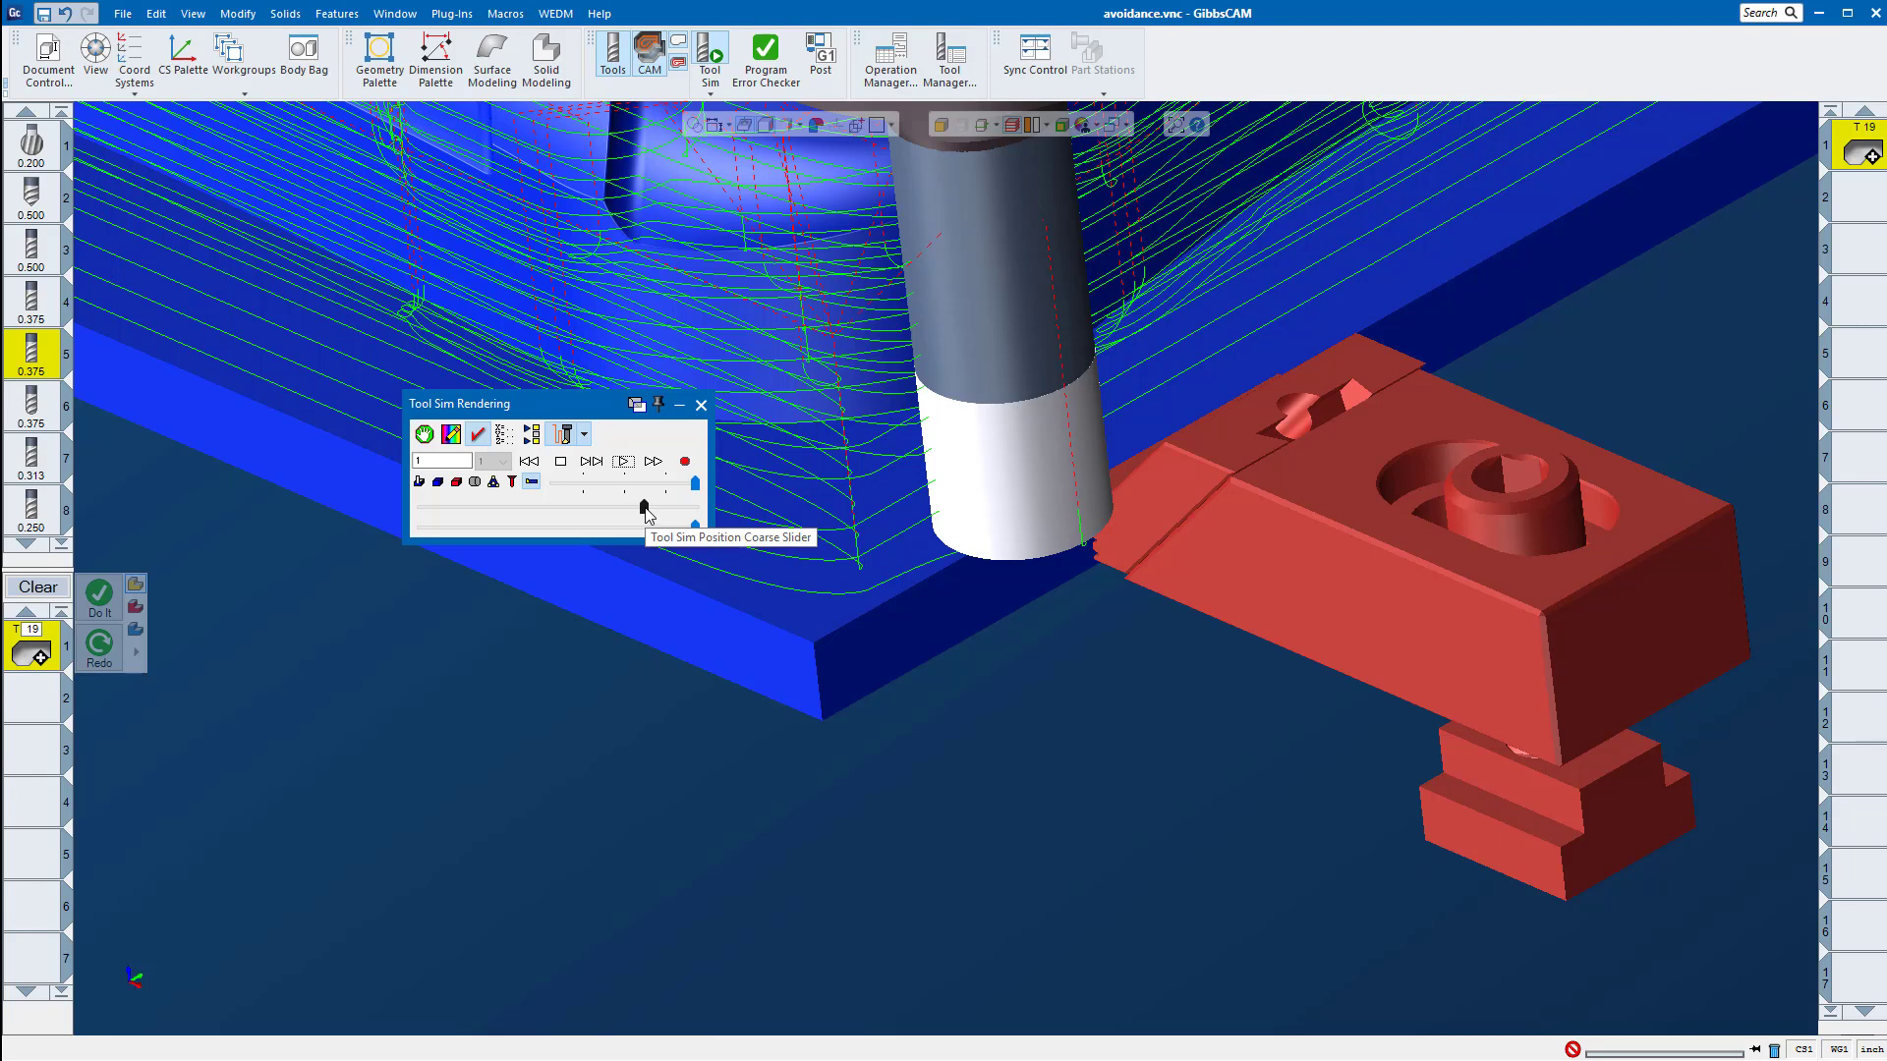
Step: Advance the simulation slightly and inspect the tool's retract moves beside the front clamp
drag(644, 507, 648, 507)
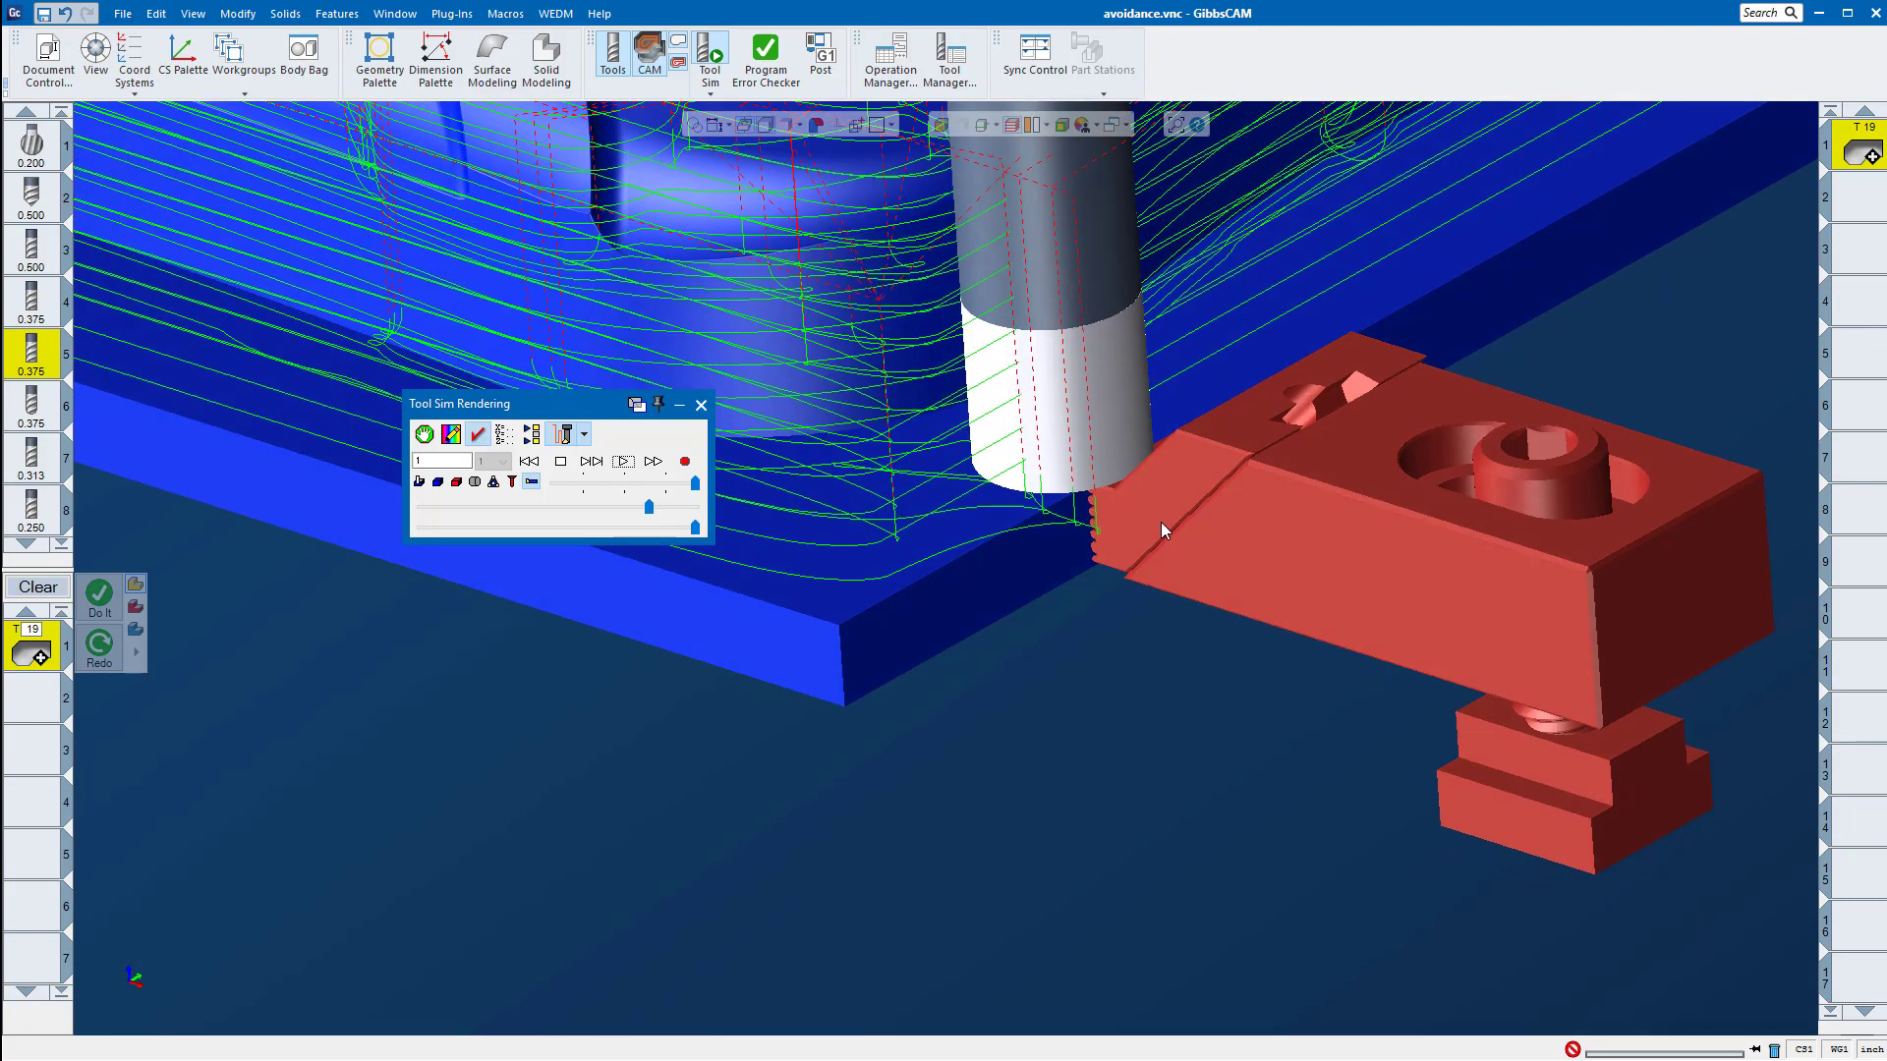
middle_drag(1162, 530, 1347, 232)
mouse_move(1002, 595)
middle_down()
mouse_move(1297, 468)
mouse_move(1315, 489)
mouse_move(1188, 576)
mouse_move(1119, 464)
mouse_move(1032, 615)
middle_up()
scroll(1032, 615, down, 3)
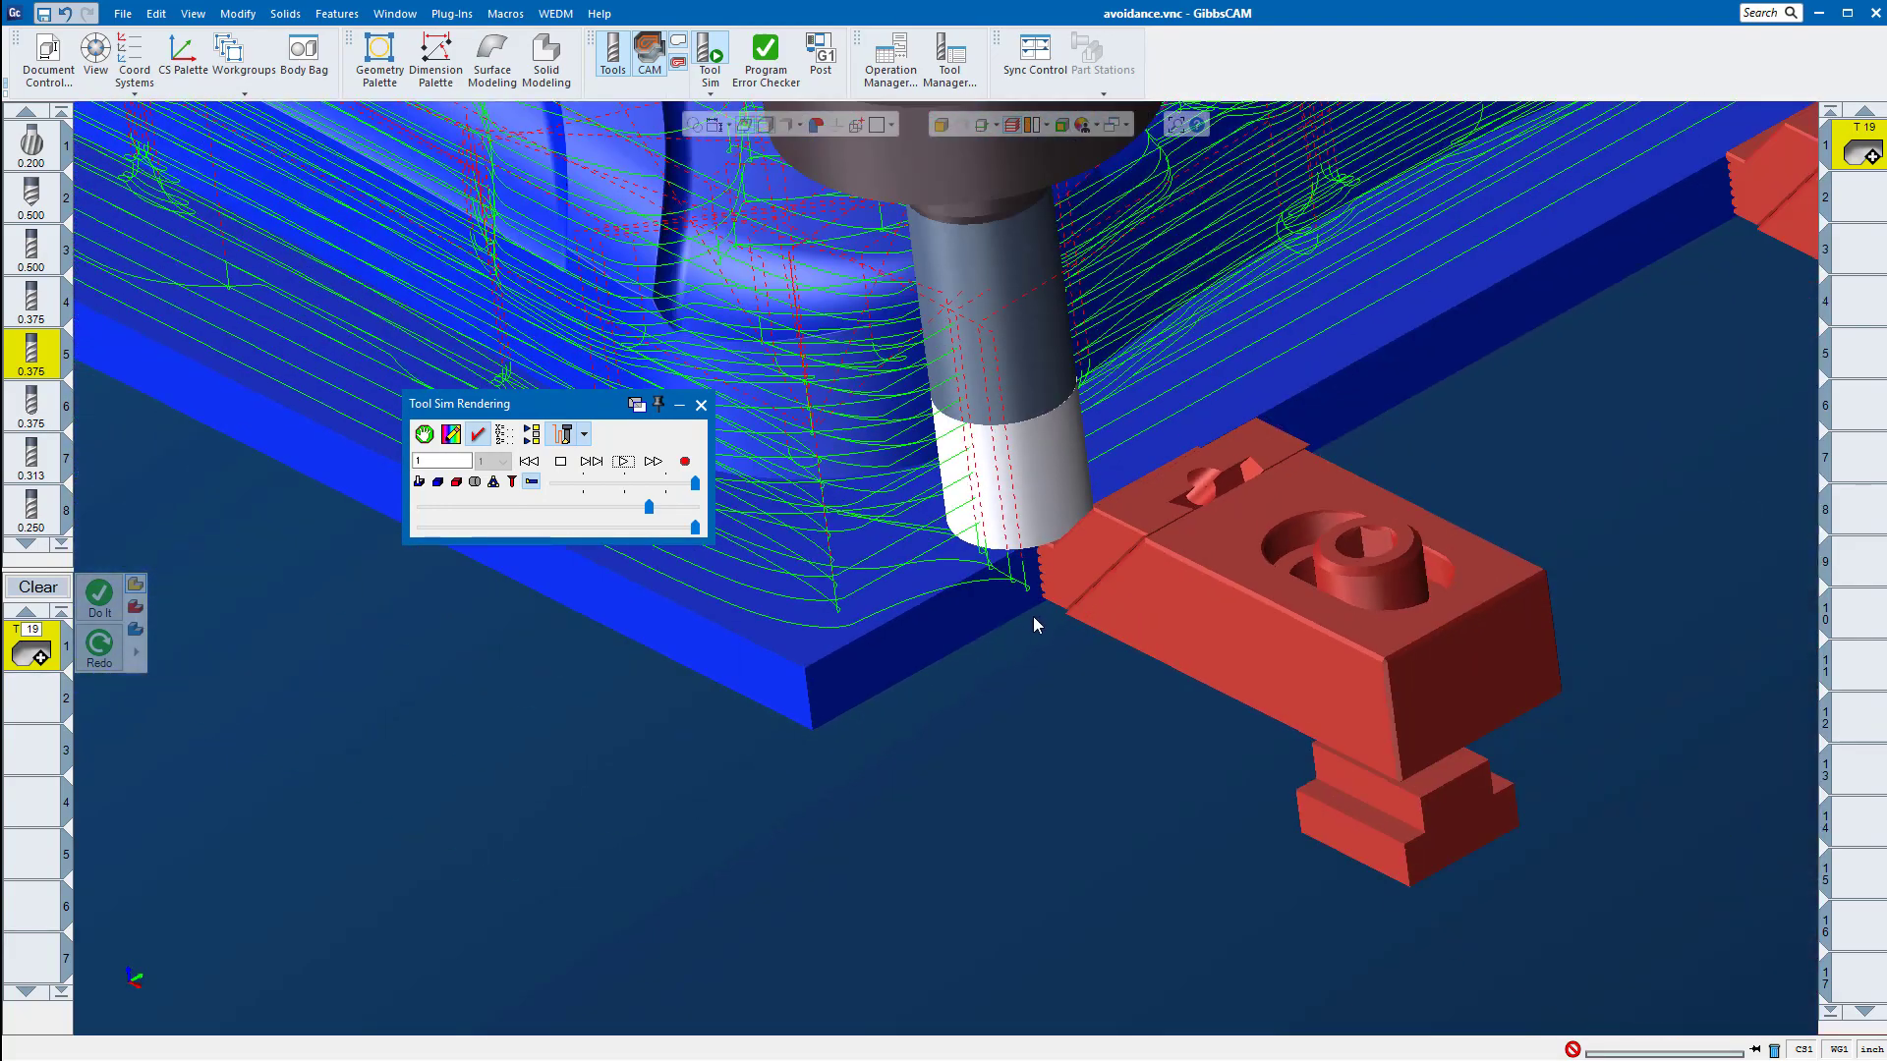
Step: Advance the simulation close to its end and inspect from the side how the cutter passes over the clamp's serrated jaw
drag(646, 505, 684, 509)
middle_drag(920, 820, 1079, 394)
scroll(1042, 535, up, 5)
middle_drag(1004, 594, 825, 665)
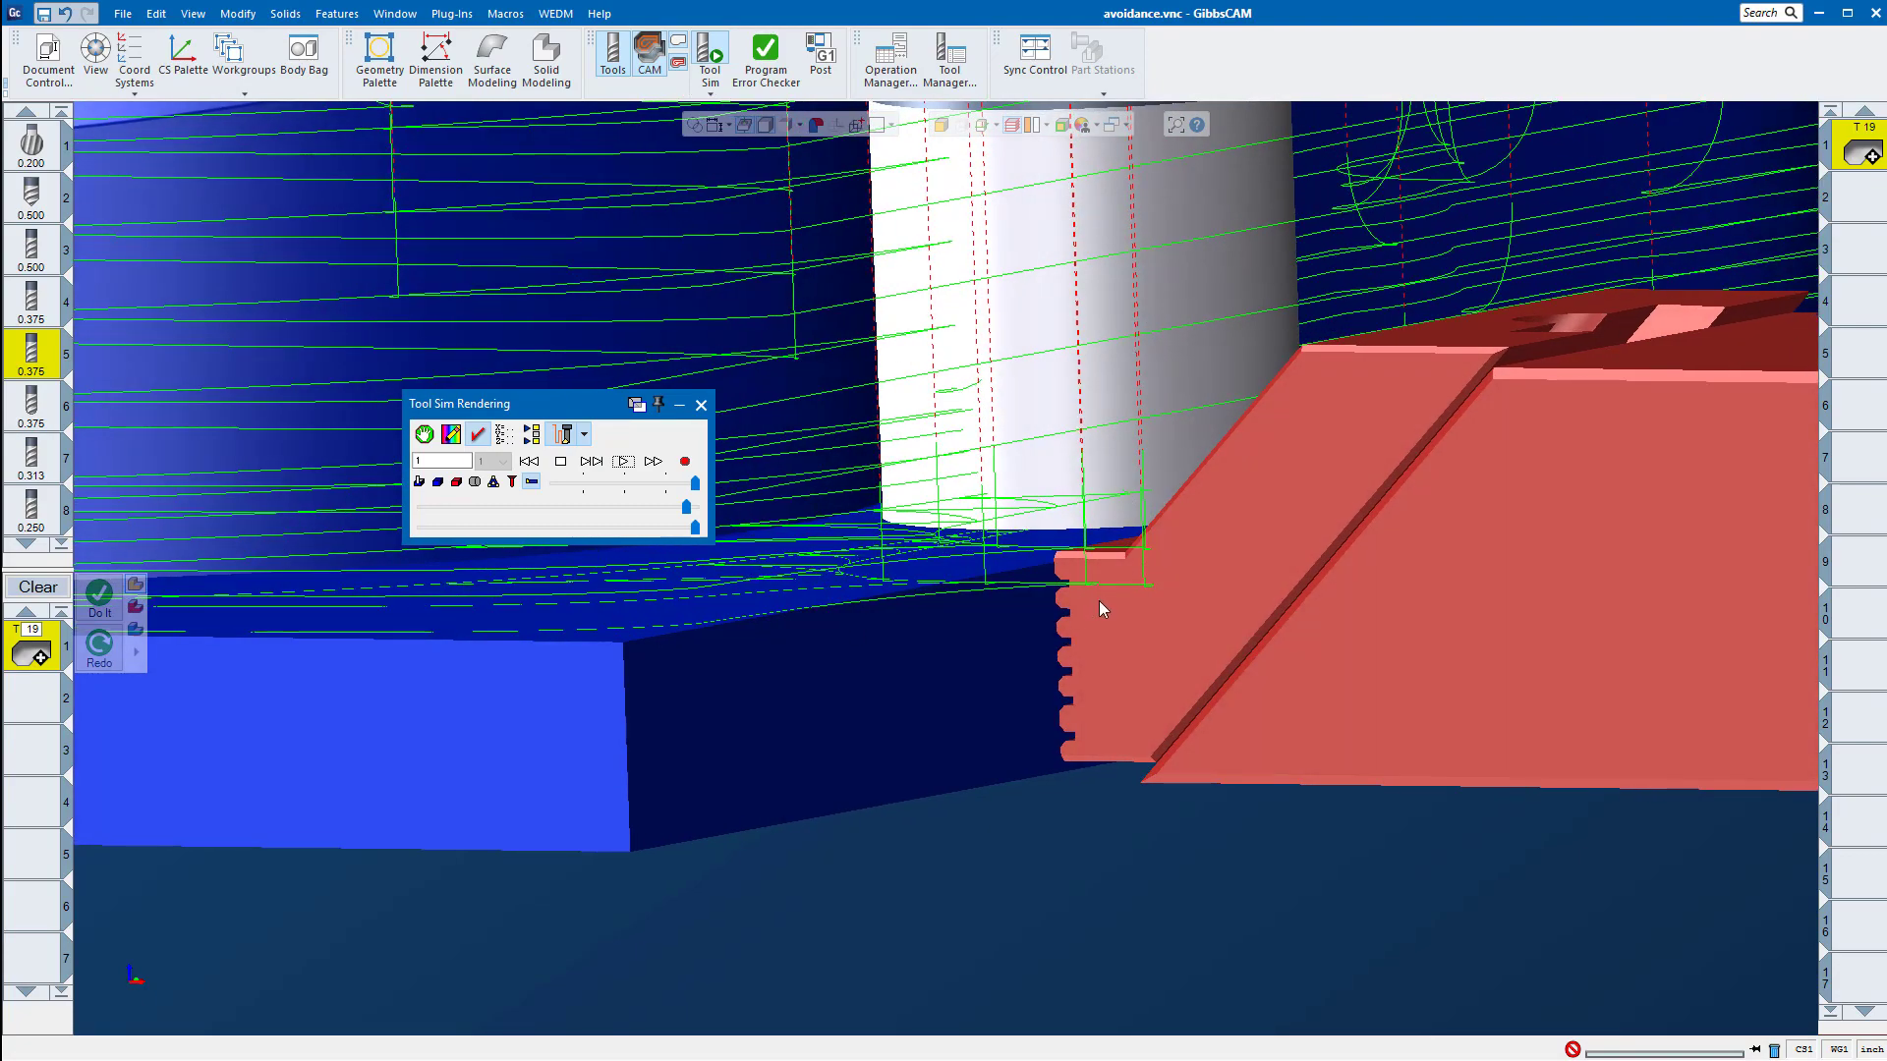
Step: Review the simulated toolpath around the whole part and all the clamps, then close Tool Sim
scroll(1098, 599, down, 10)
middle_drag(1149, 534, 1005, 825)
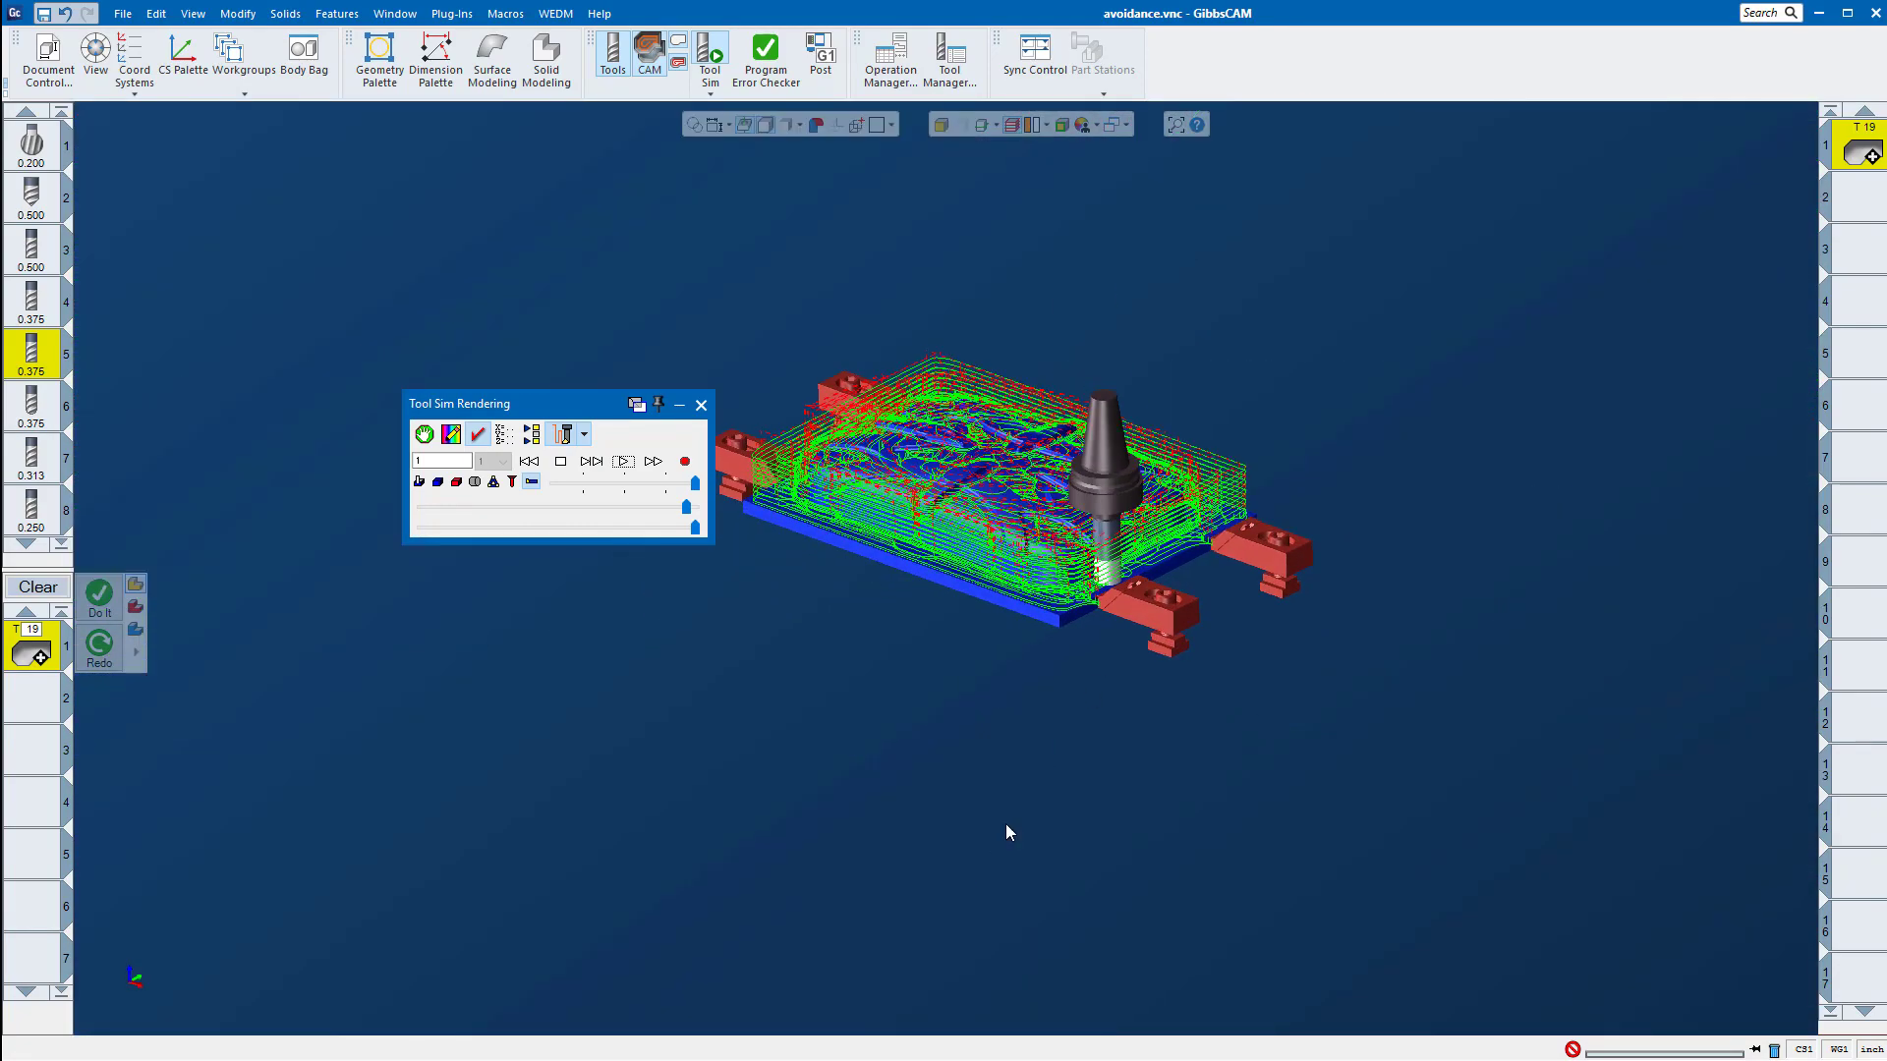
scroll(1117, 392, up, 4)
scroll(827, 700, down, 3)
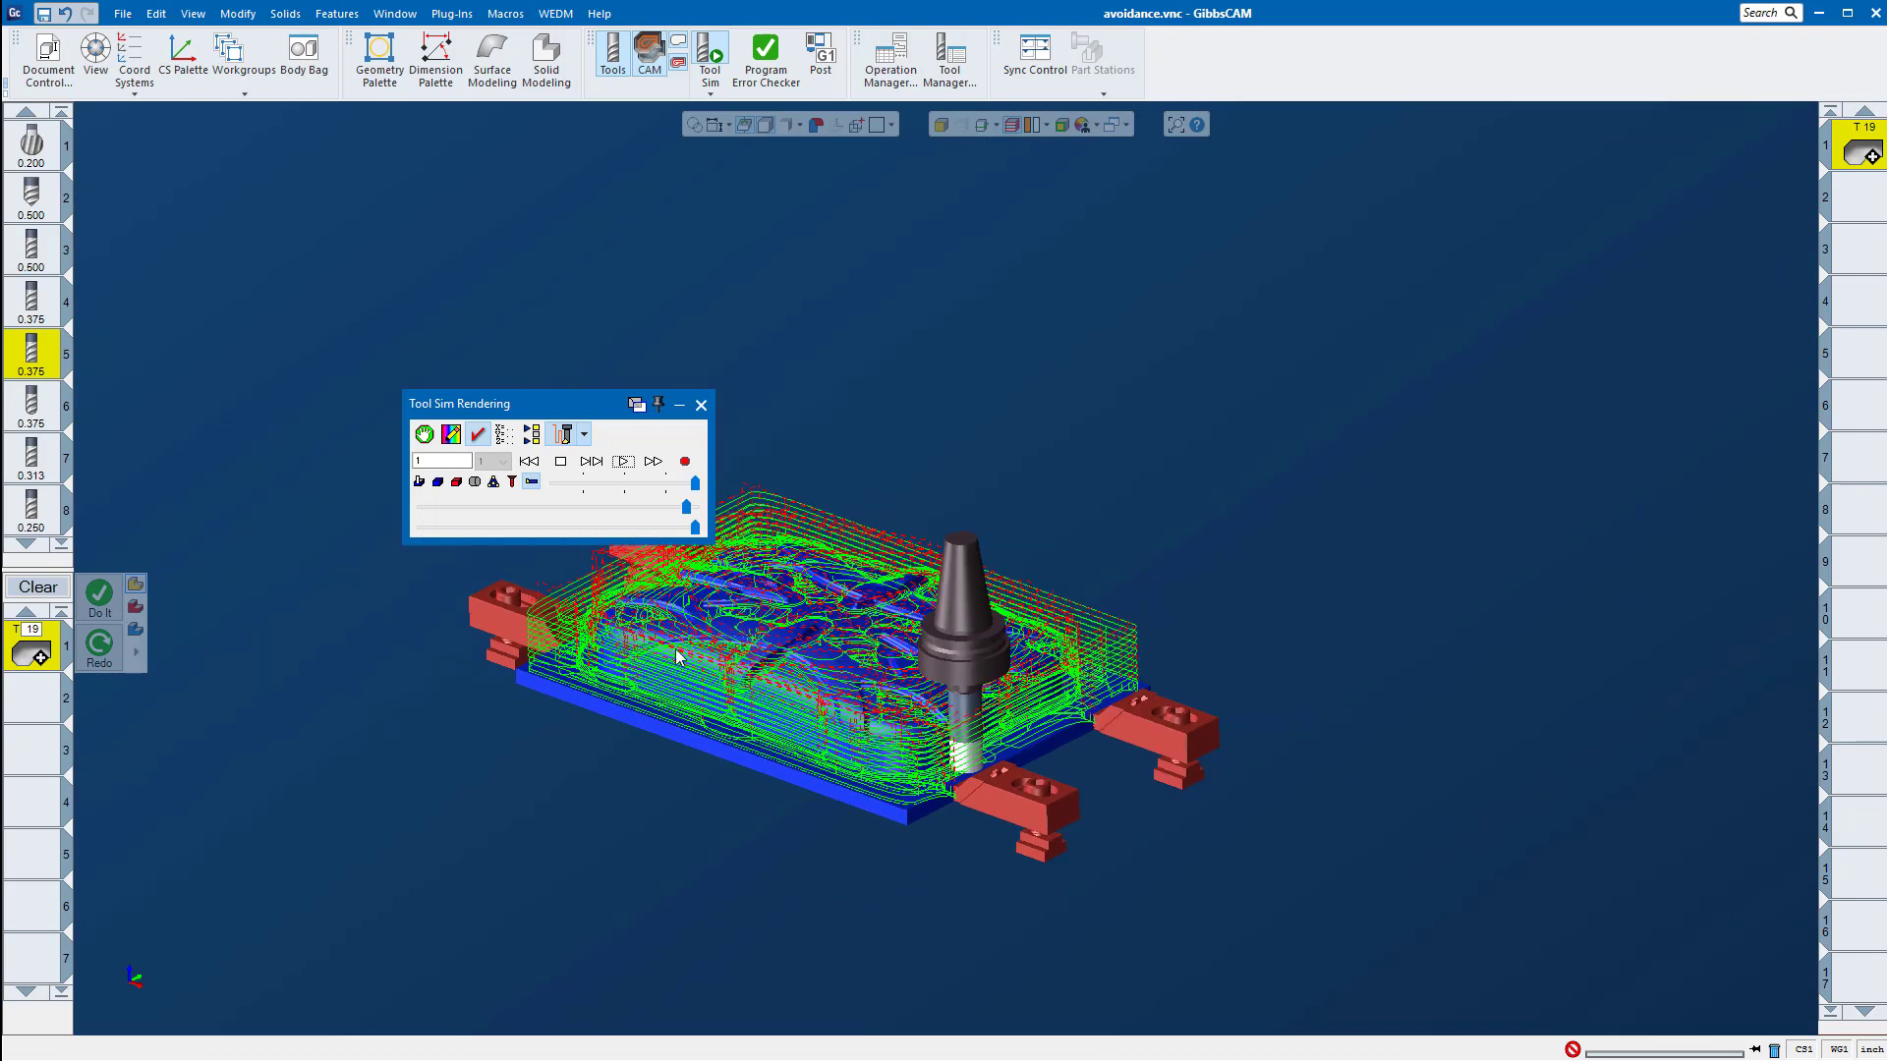
scroll(676, 656, up, 4)
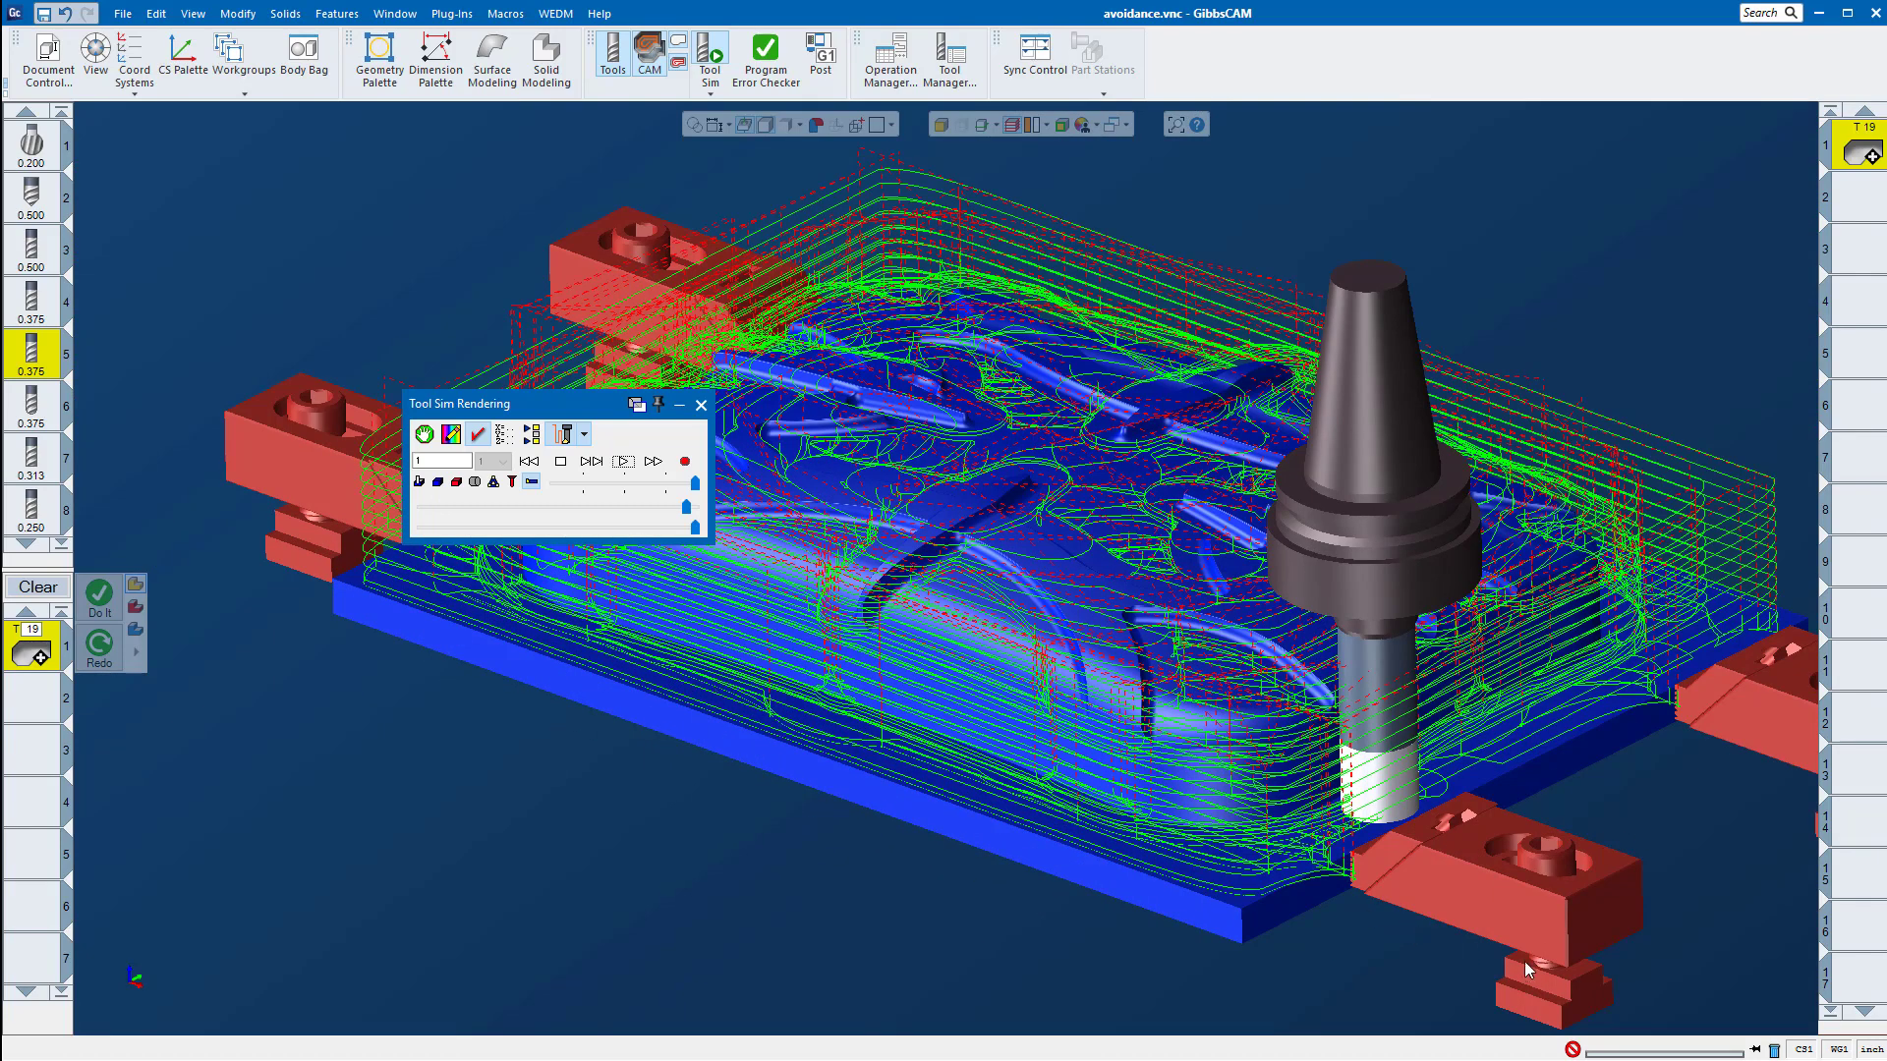
click(701, 405)
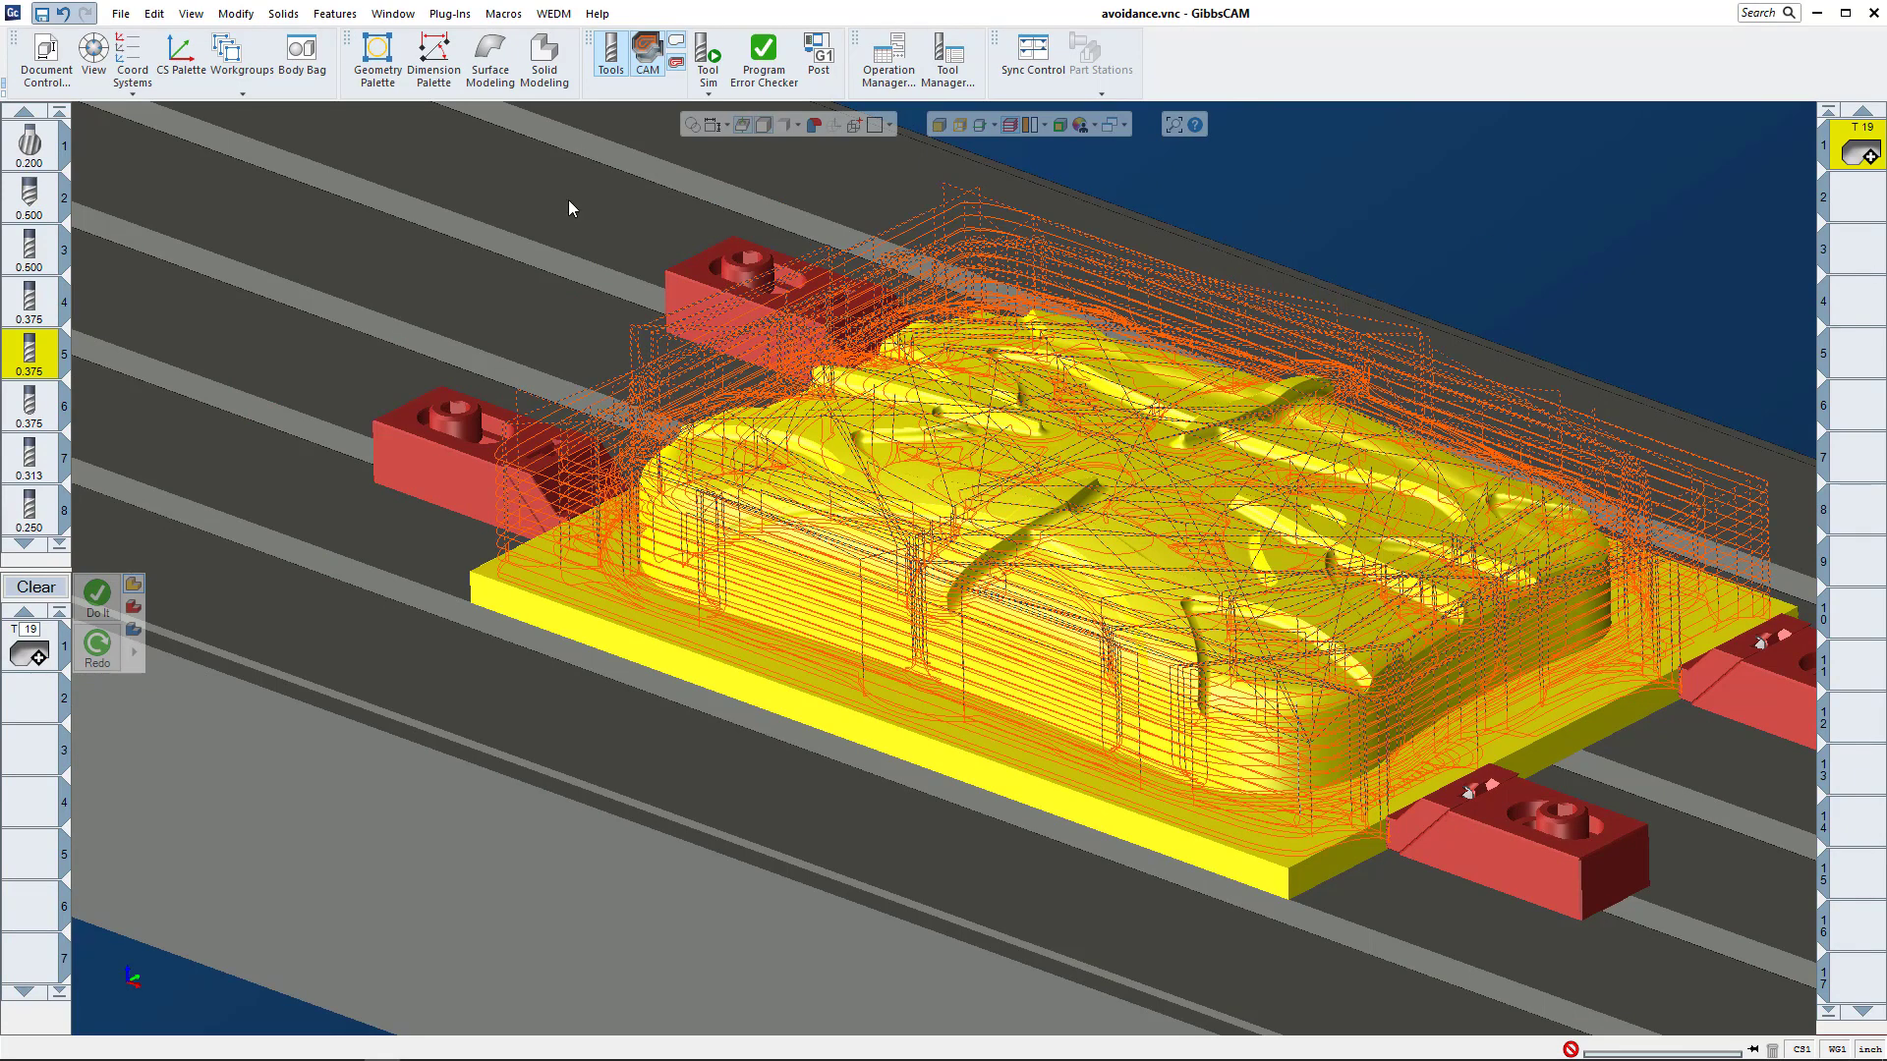
Step: Open the part file 5 axis in vise.vnc from the Parts folder in GC 12
click(120, 13)
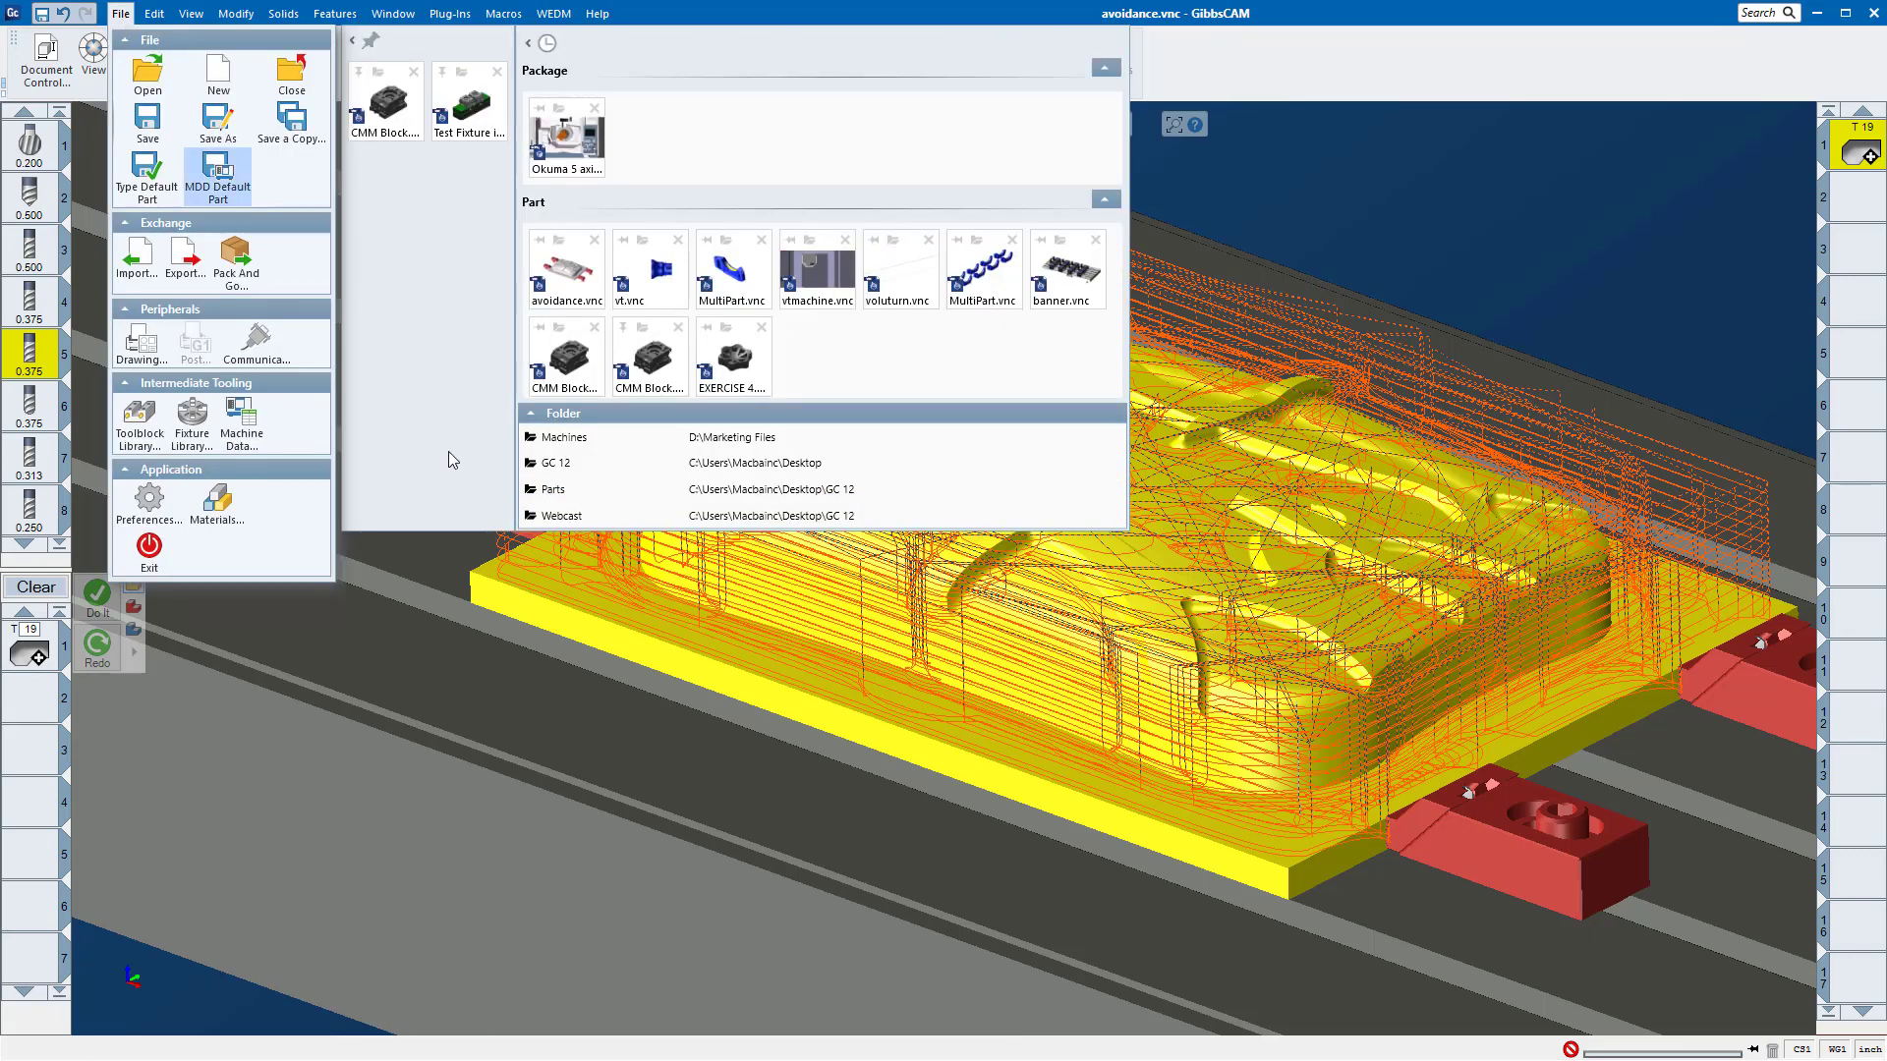
click(759, 489)
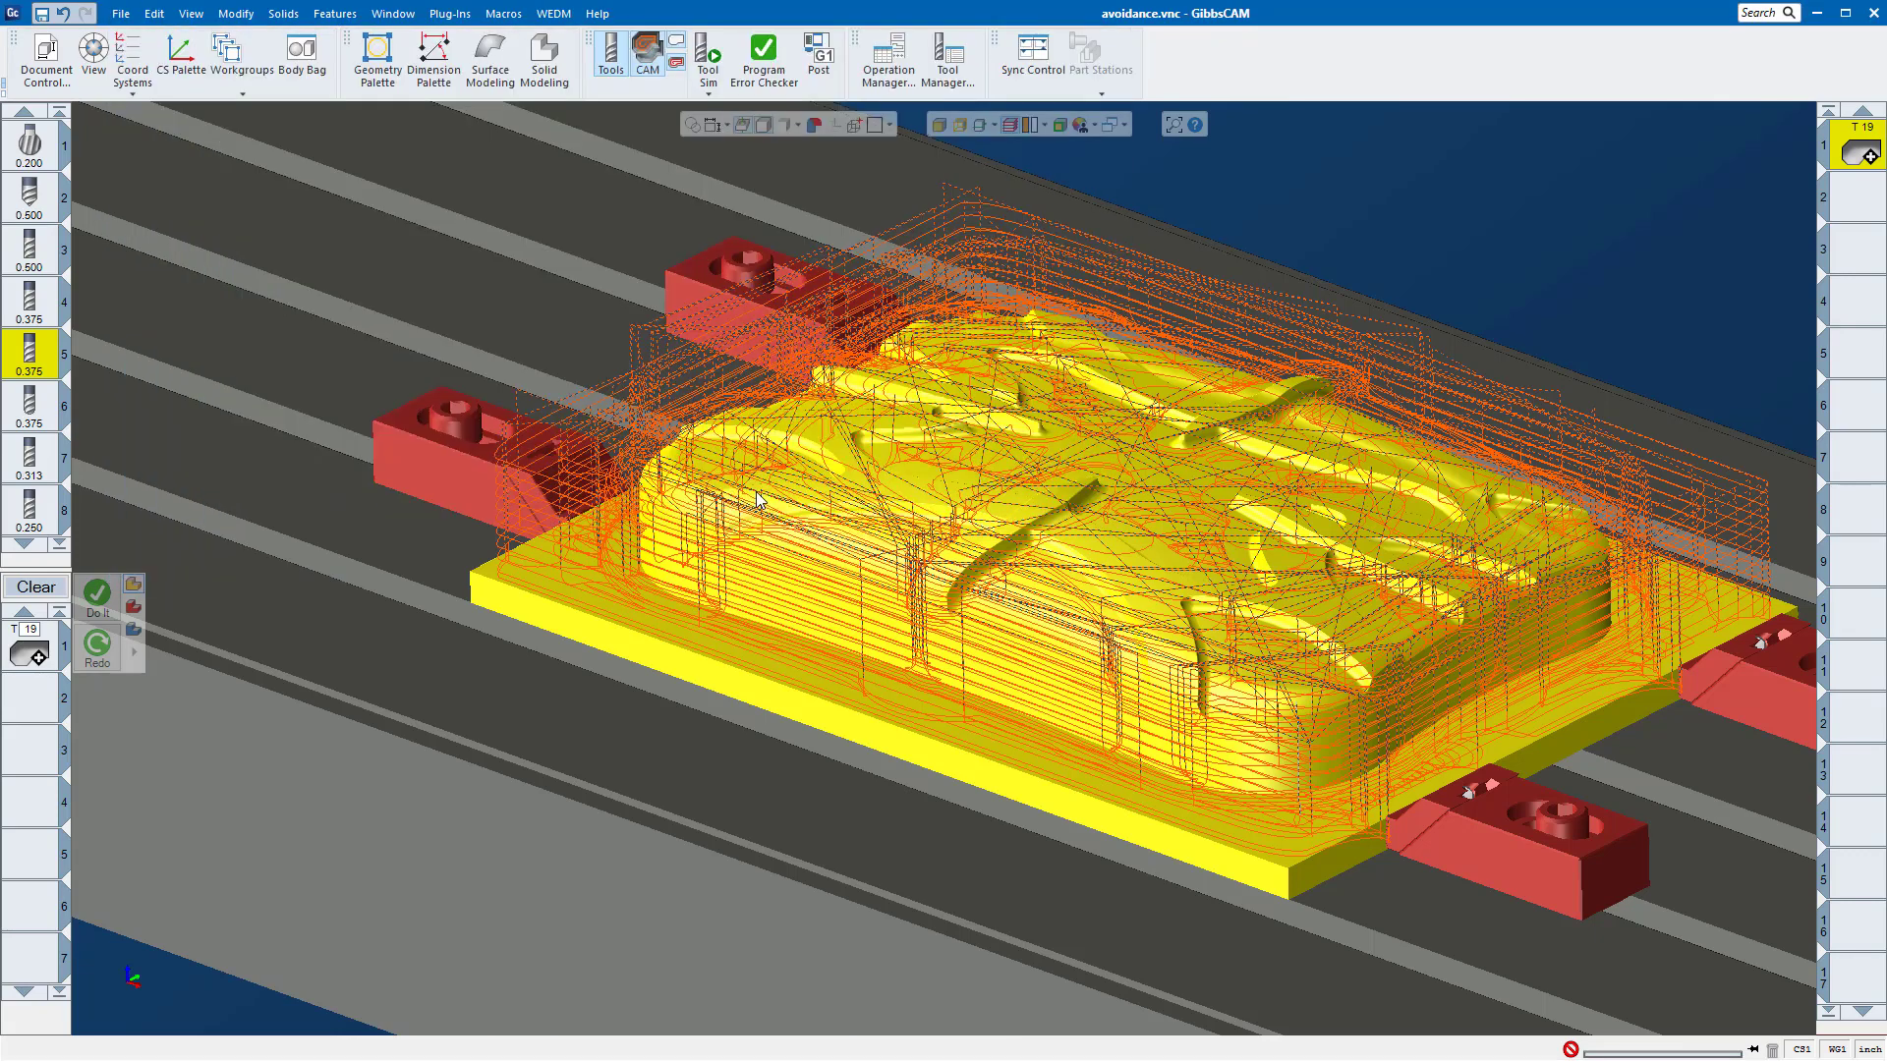
click(212, 139)
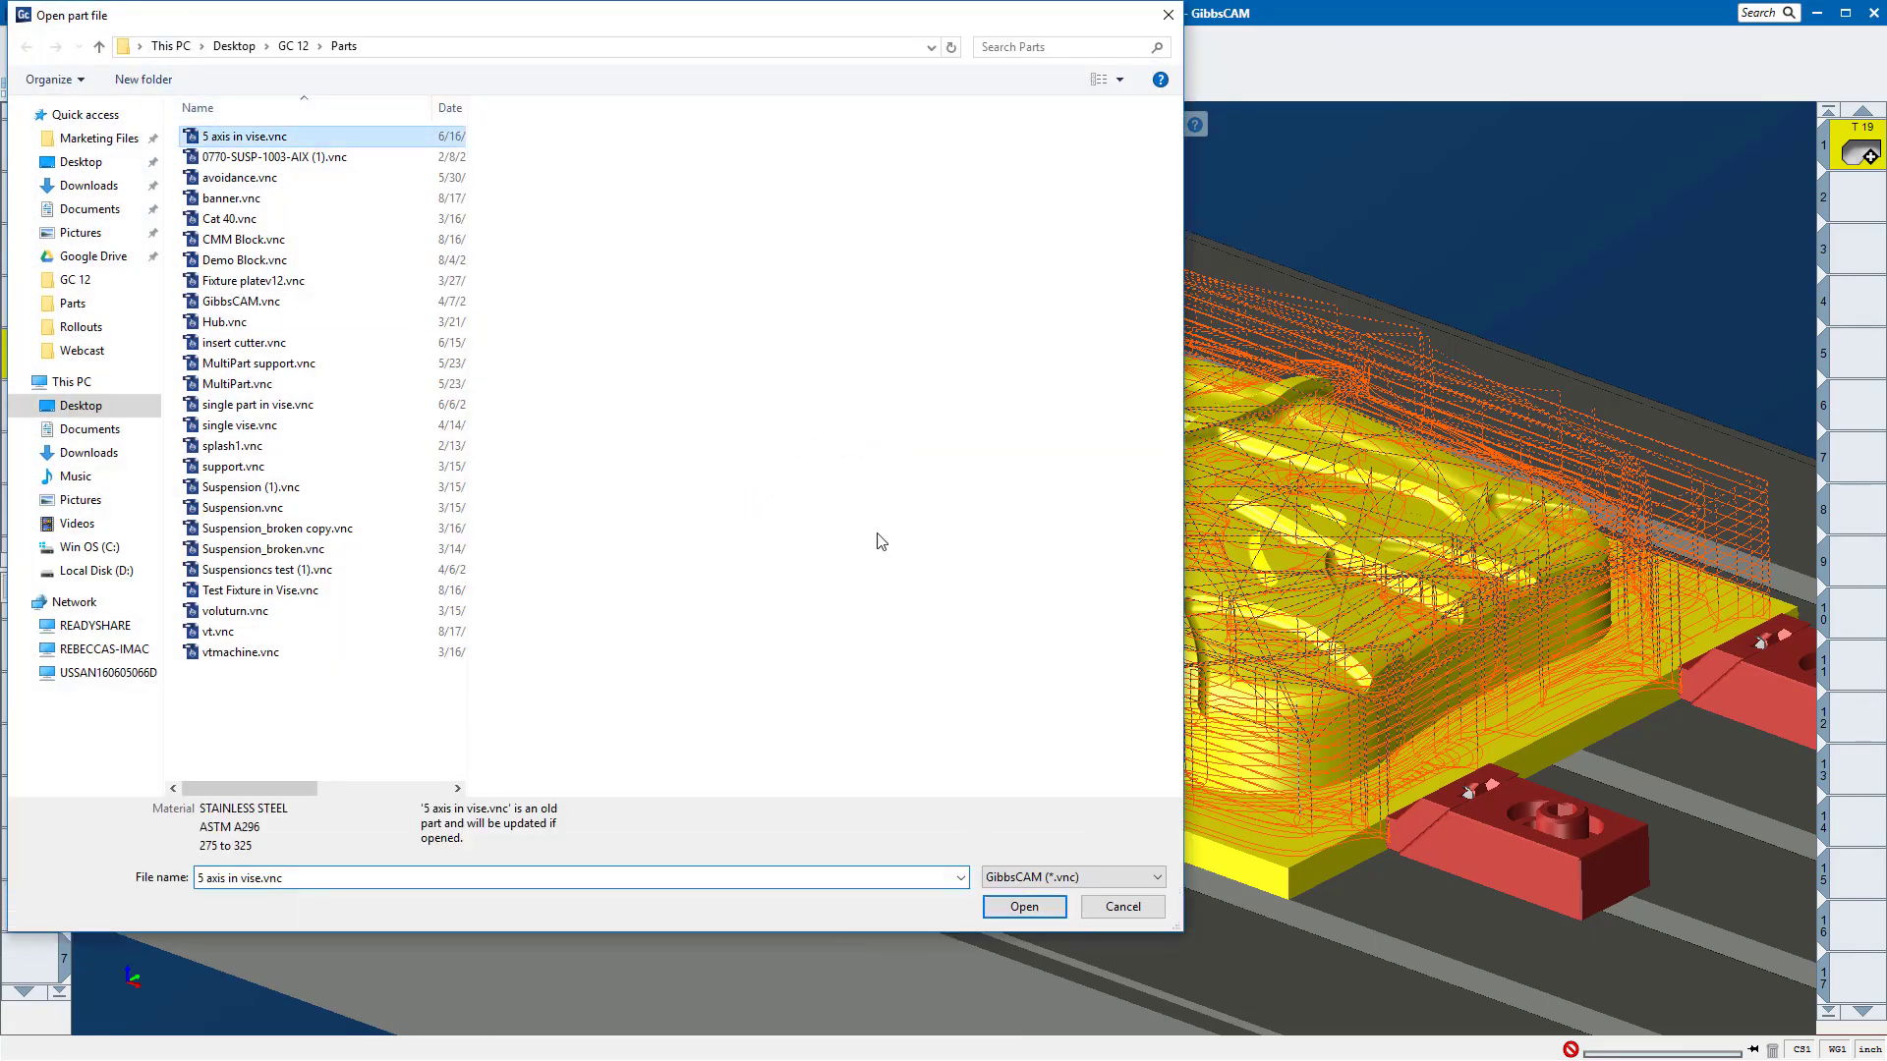
click(1041, 904)
key(n)
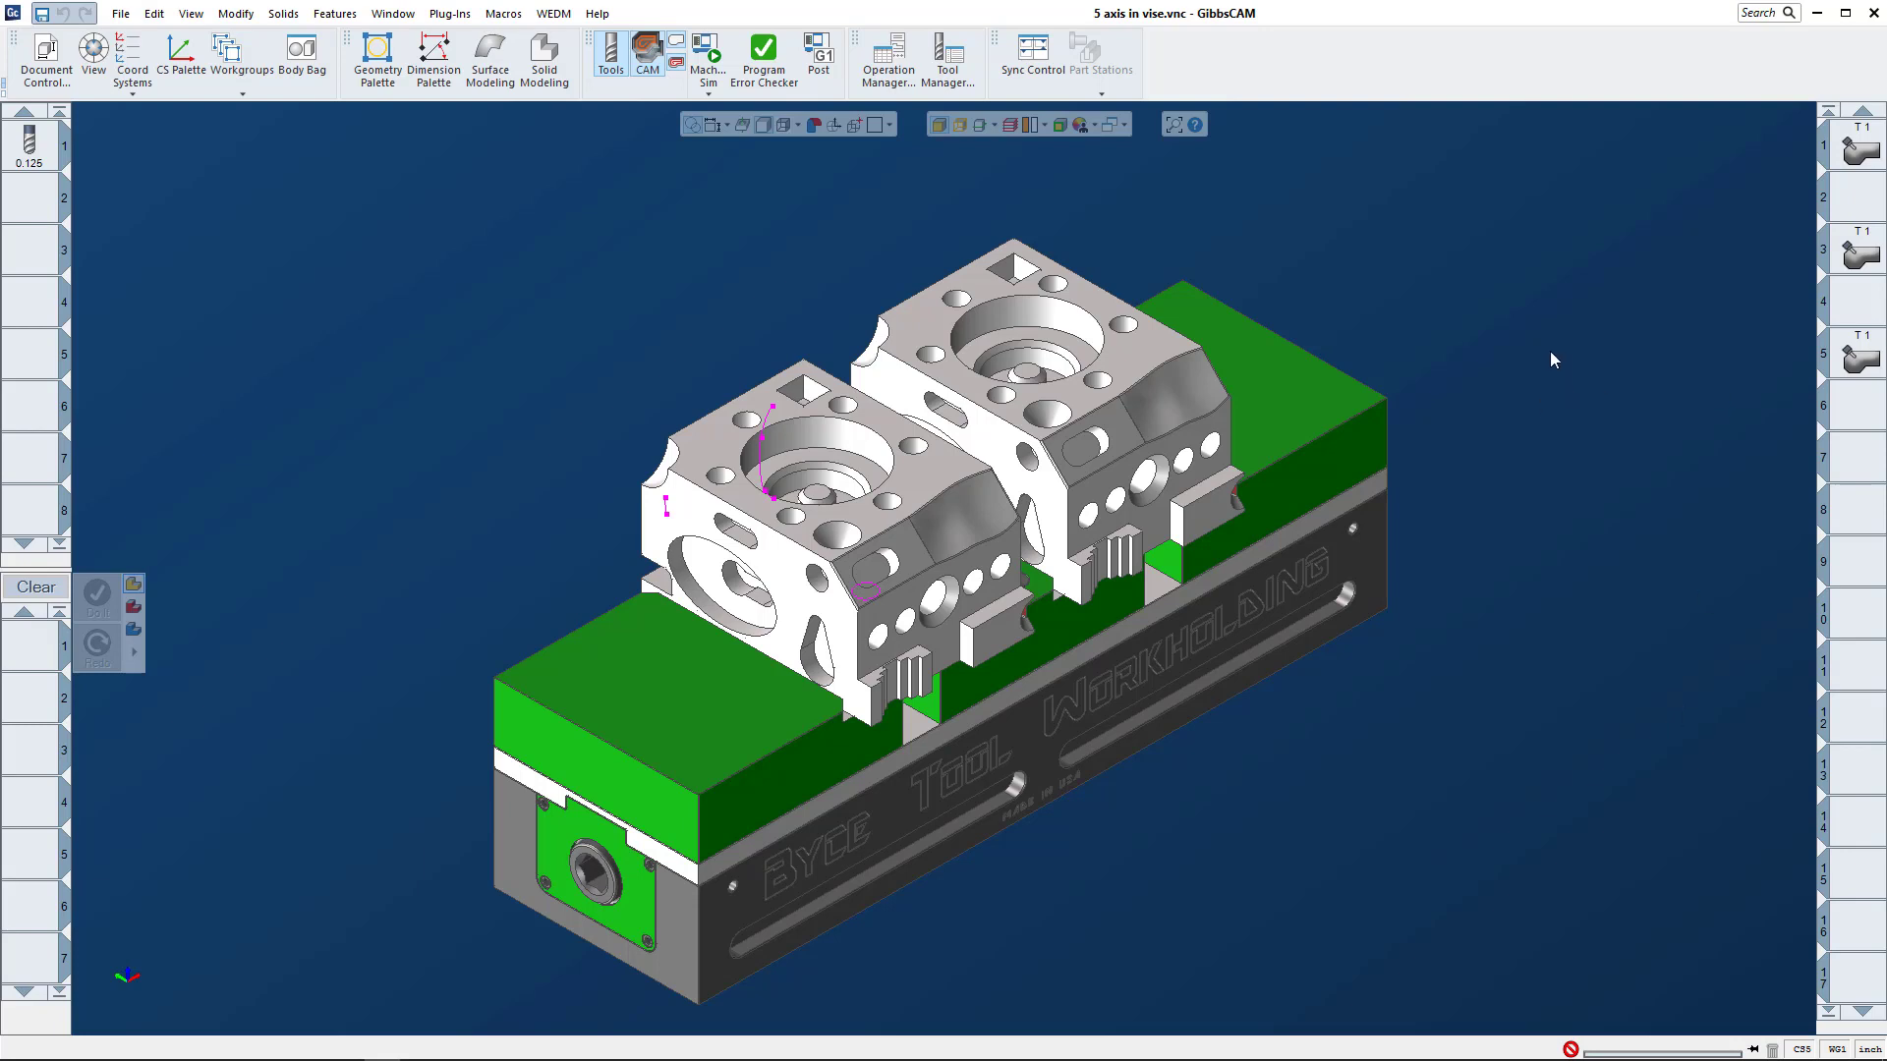
Step: Open the first operation's 5-axis process and set its port machining roughing pattern to Offset in the surface paths settings
double_click(1849, 149)
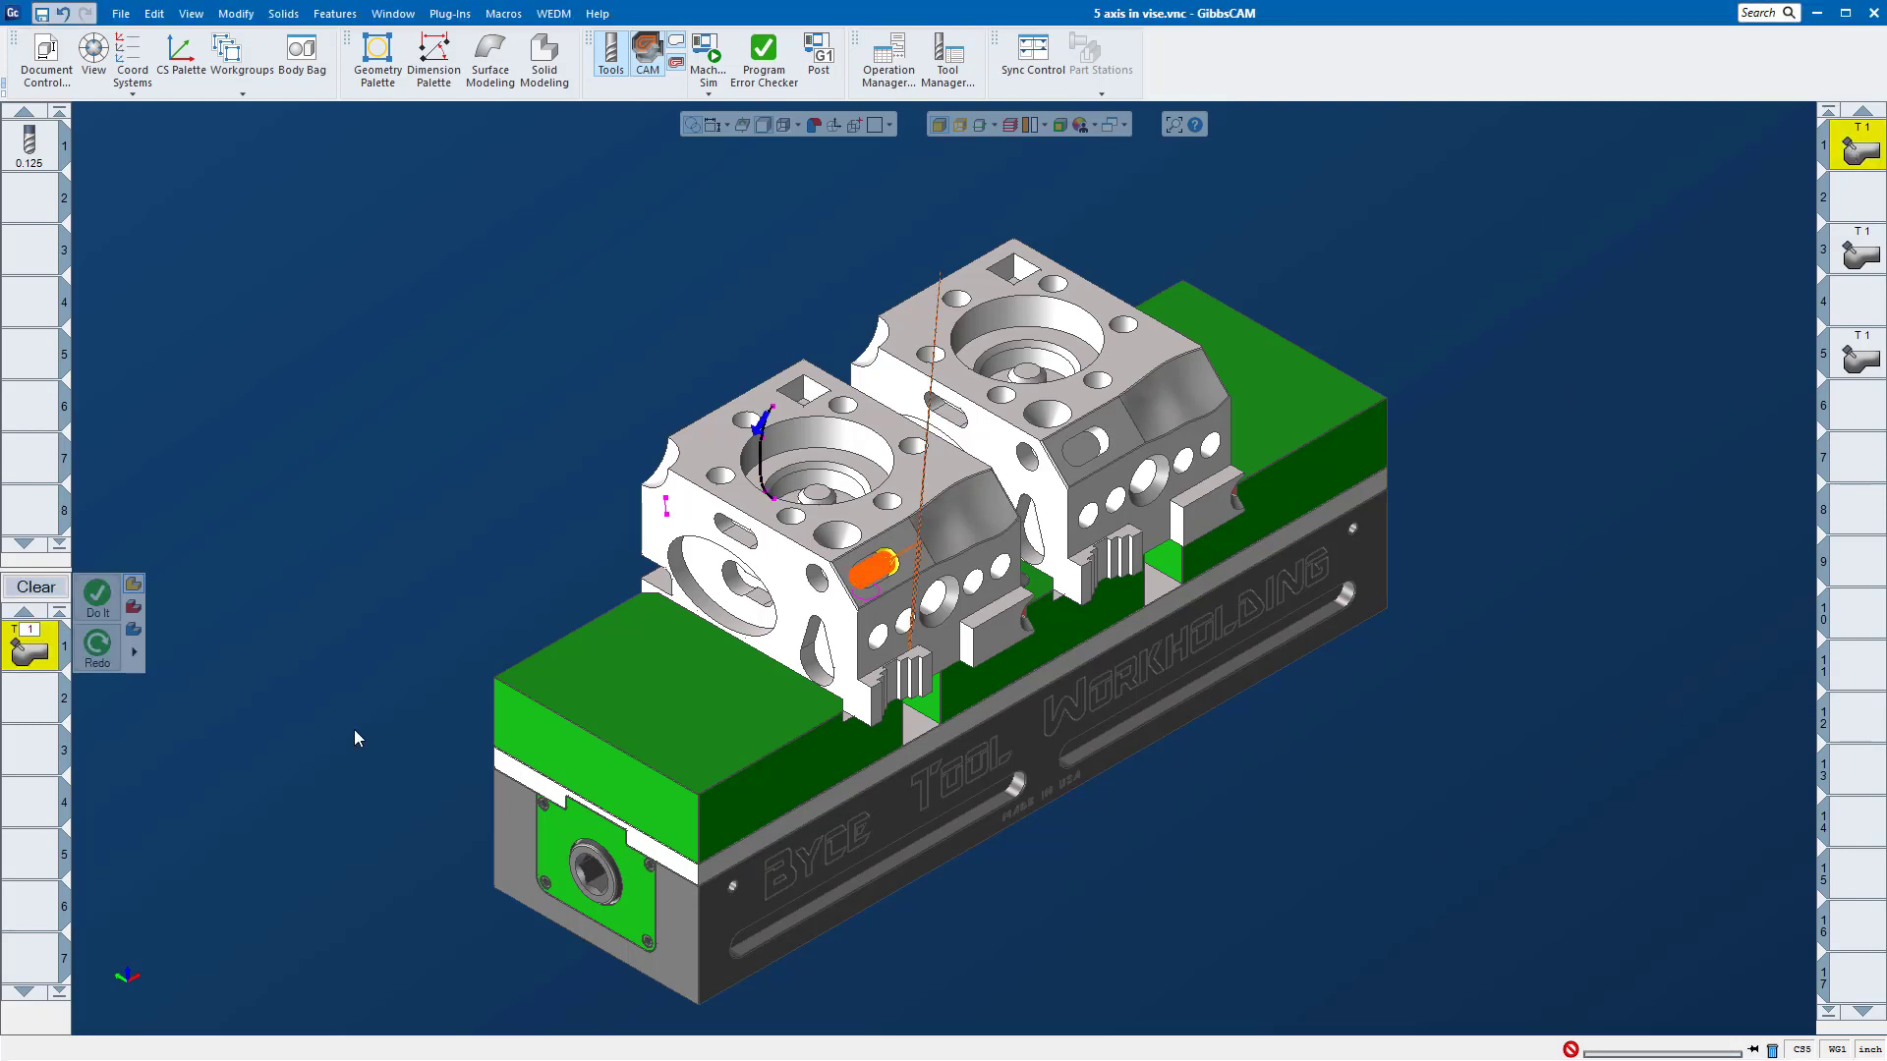
double_click(40, 648)
click(171, 160)
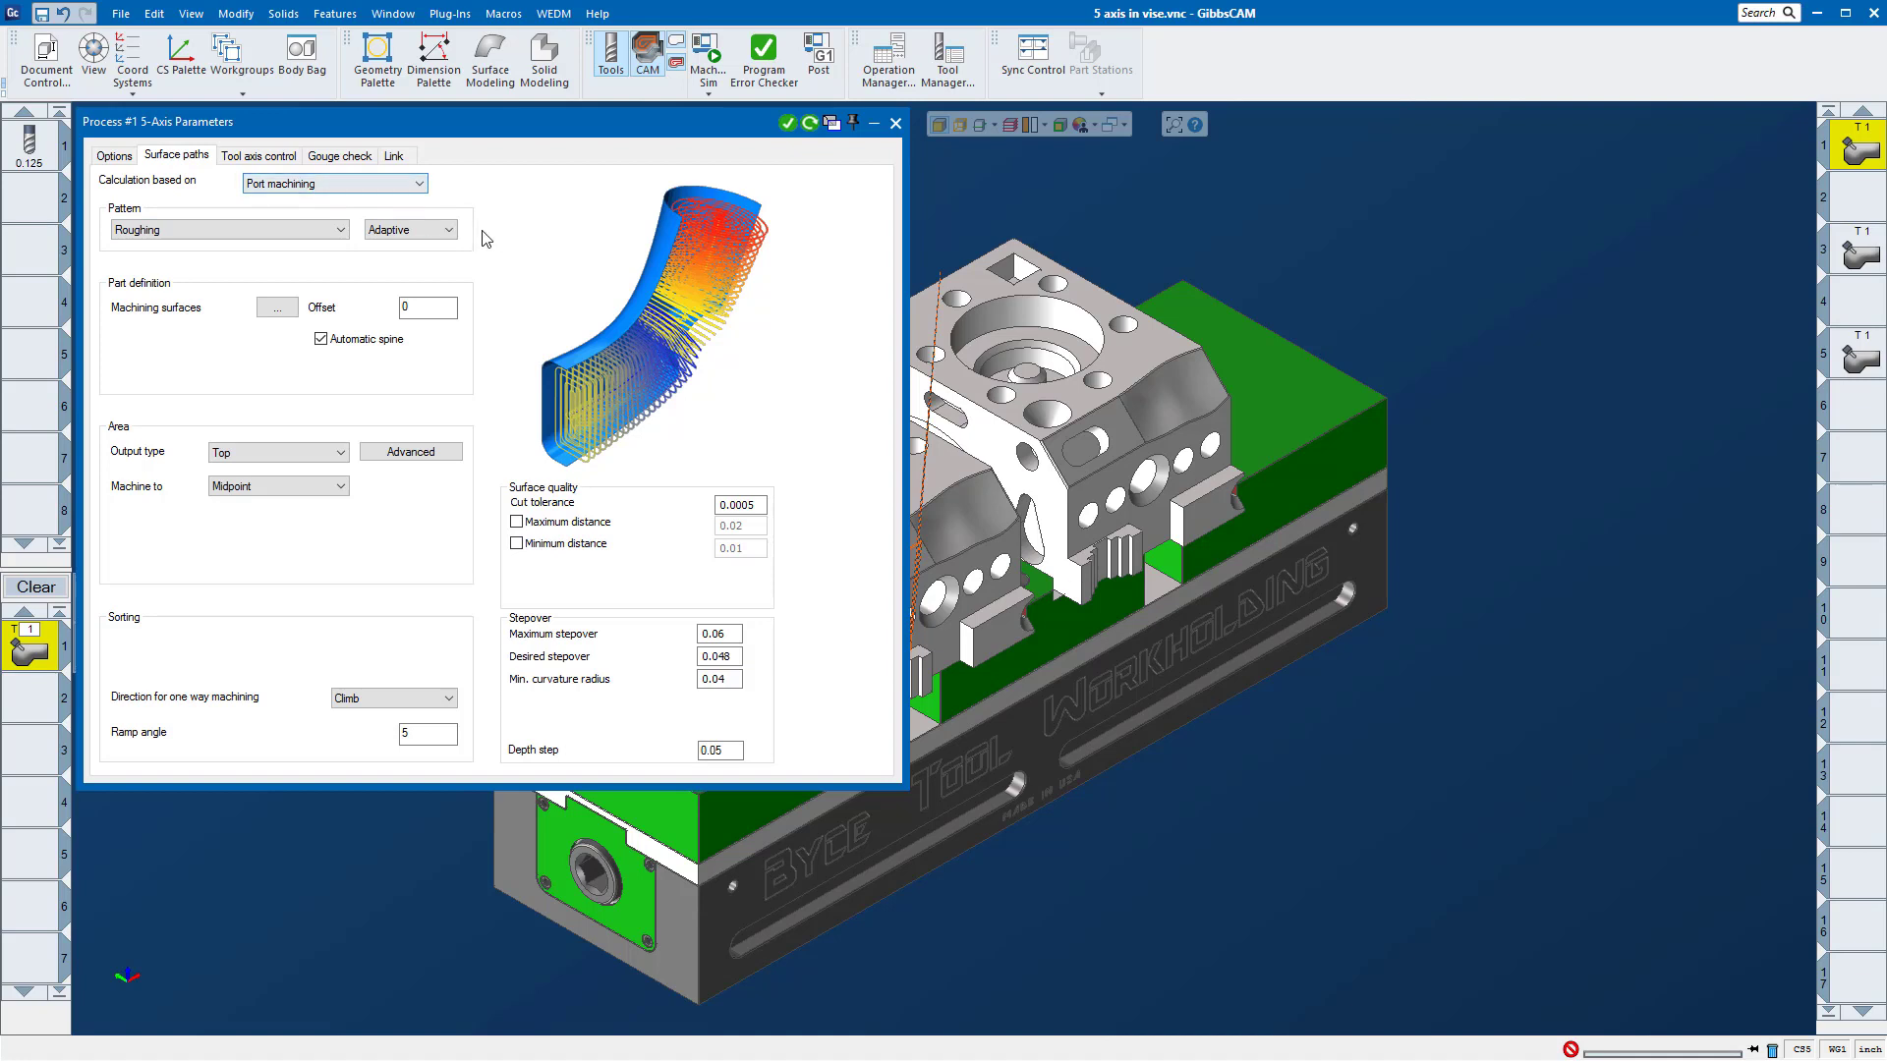
click(410, 230)
click(417, 248)
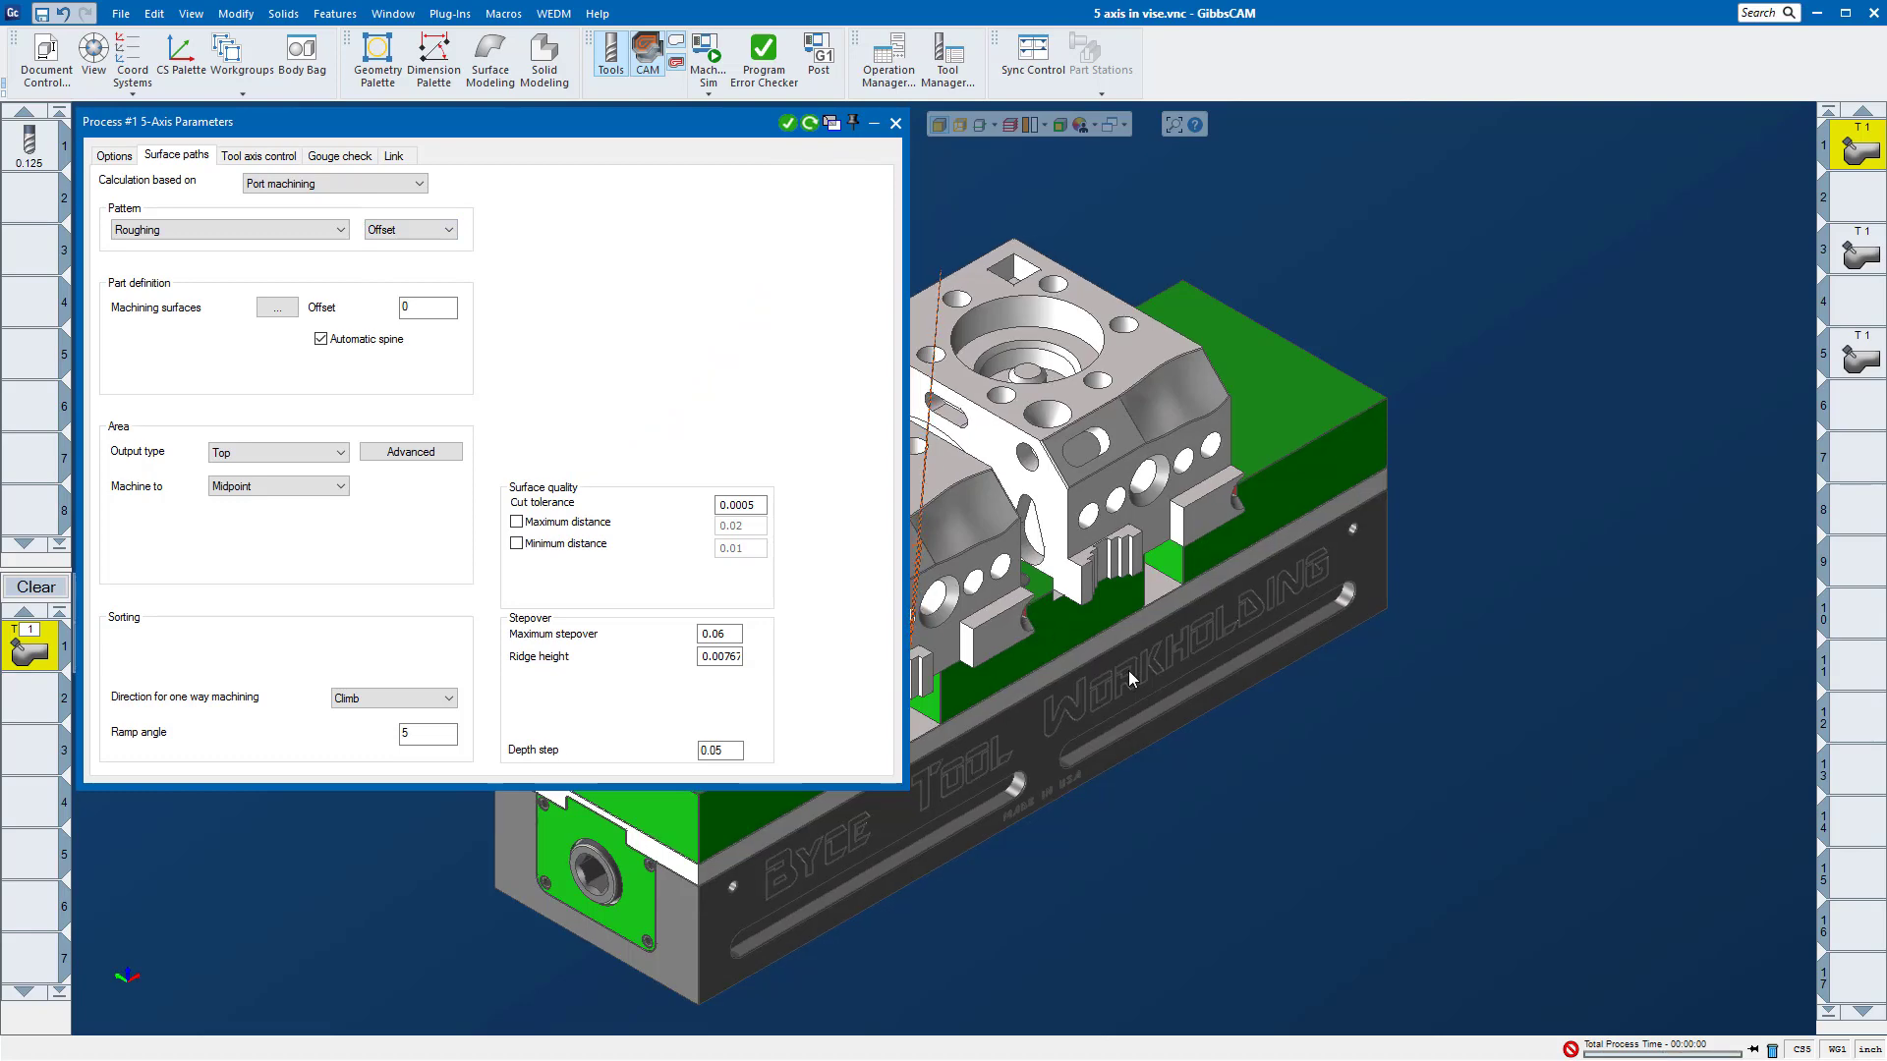
Step: Examine the port roughing toolpath in the slot on the front part's angled face
middle_drag(1128, 671, 1077, 638)
scroll(1076, 638, up, 5)
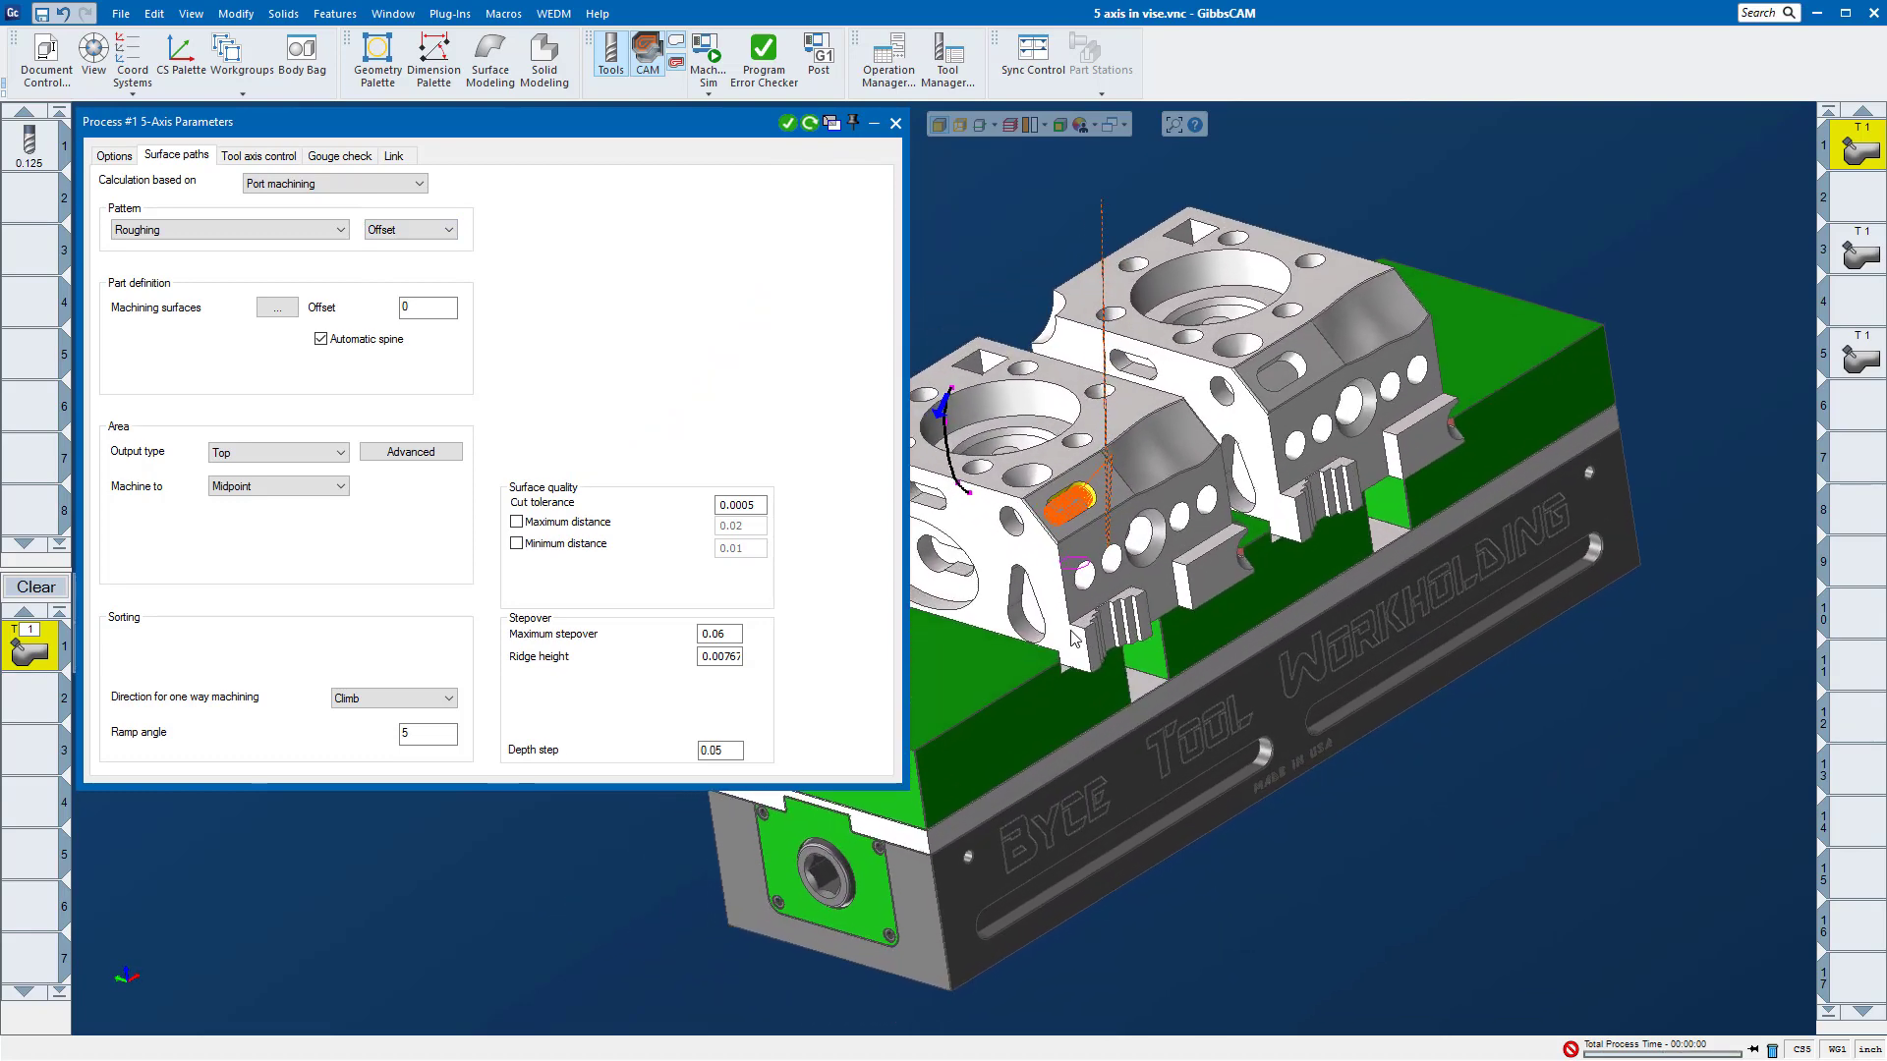
scroll(1073, 632, up, 5)
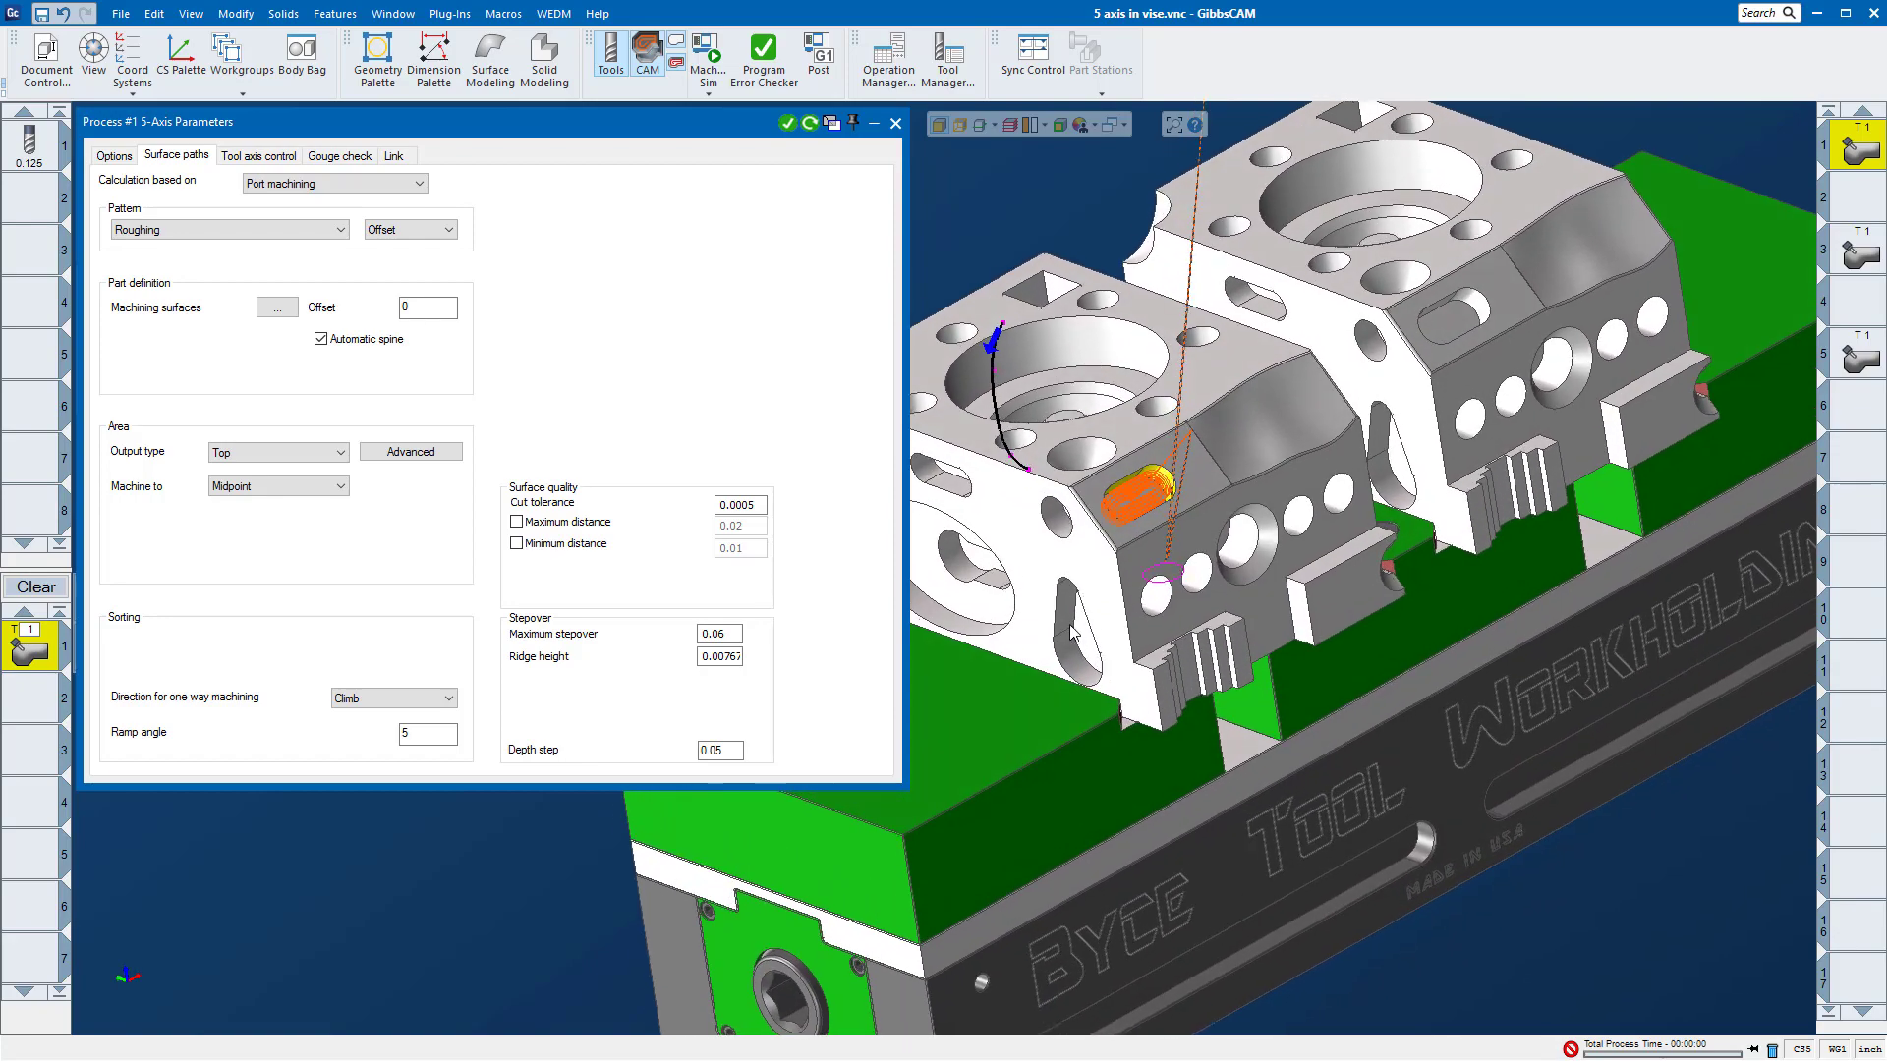
scroll(1074, 630, up, 5)
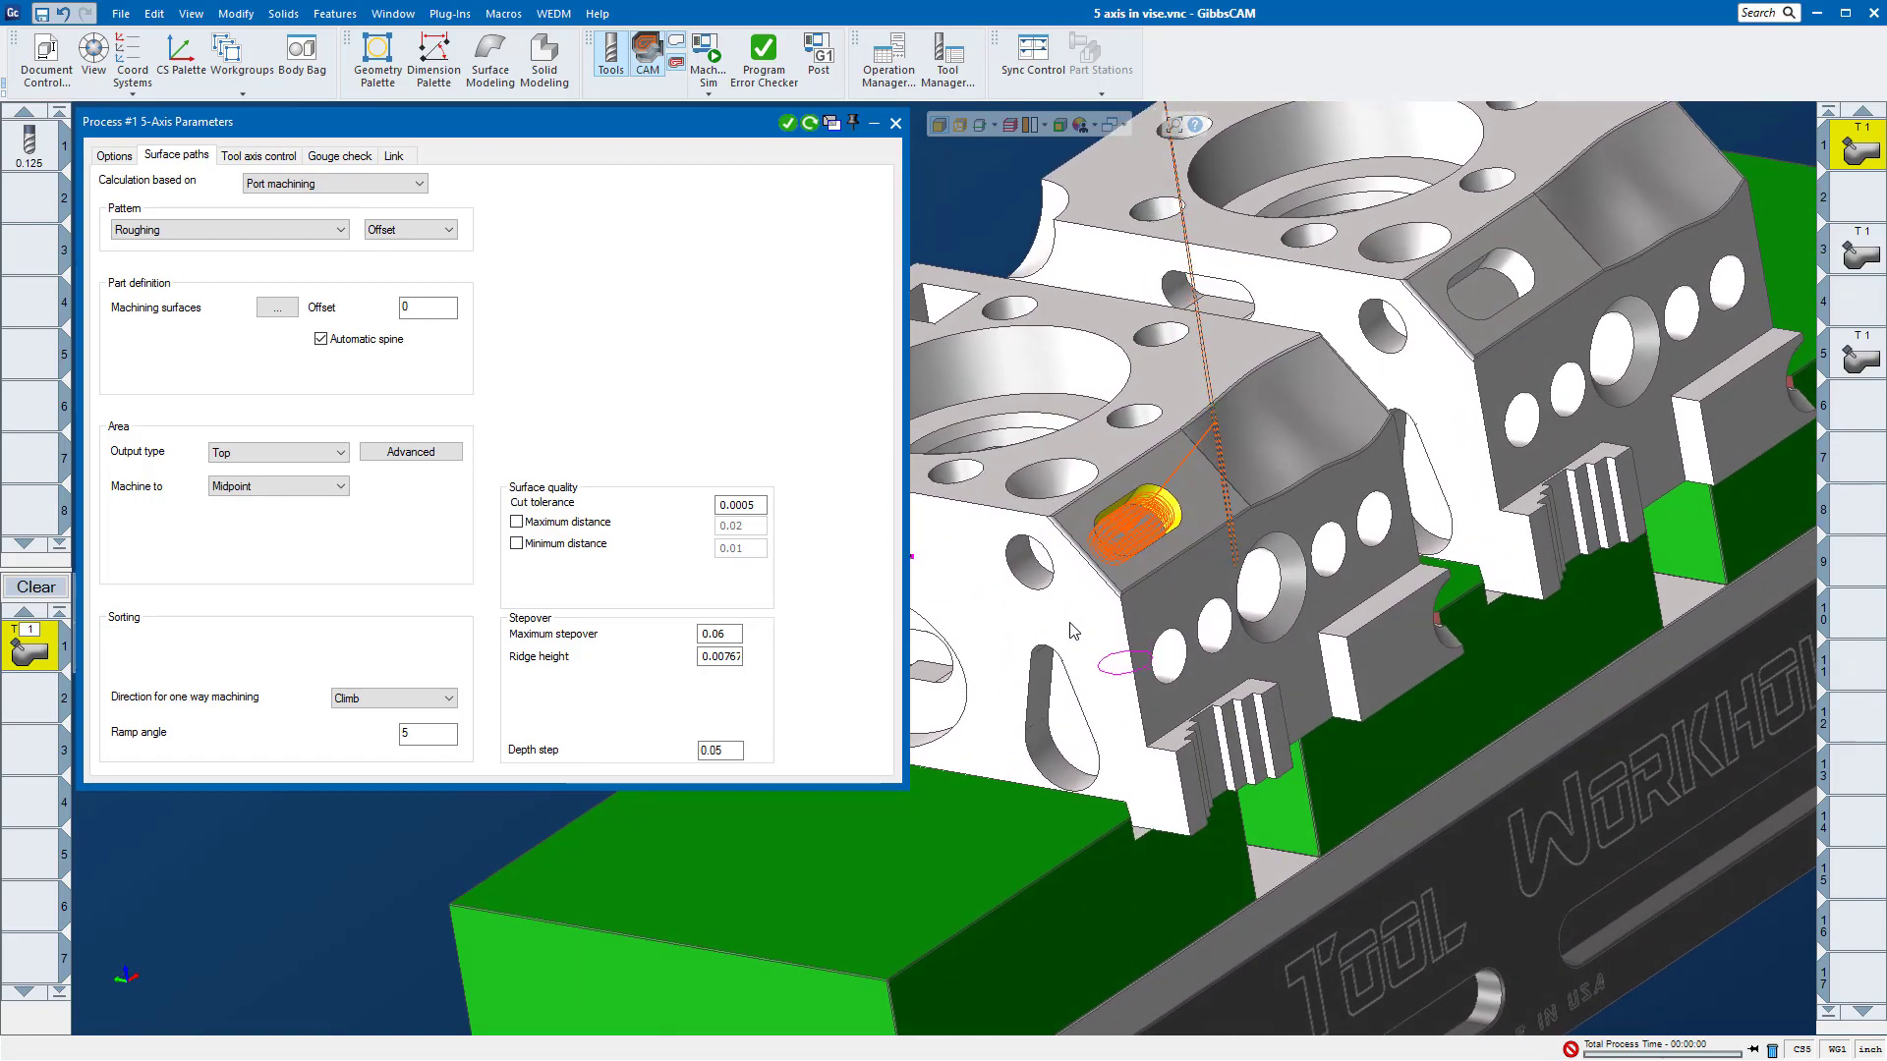
Step: Set the port roughing pattern to Adaptive and recalculate the toolpath in the slot on the front part's angled face
scroll(1073, 631, up, 5)
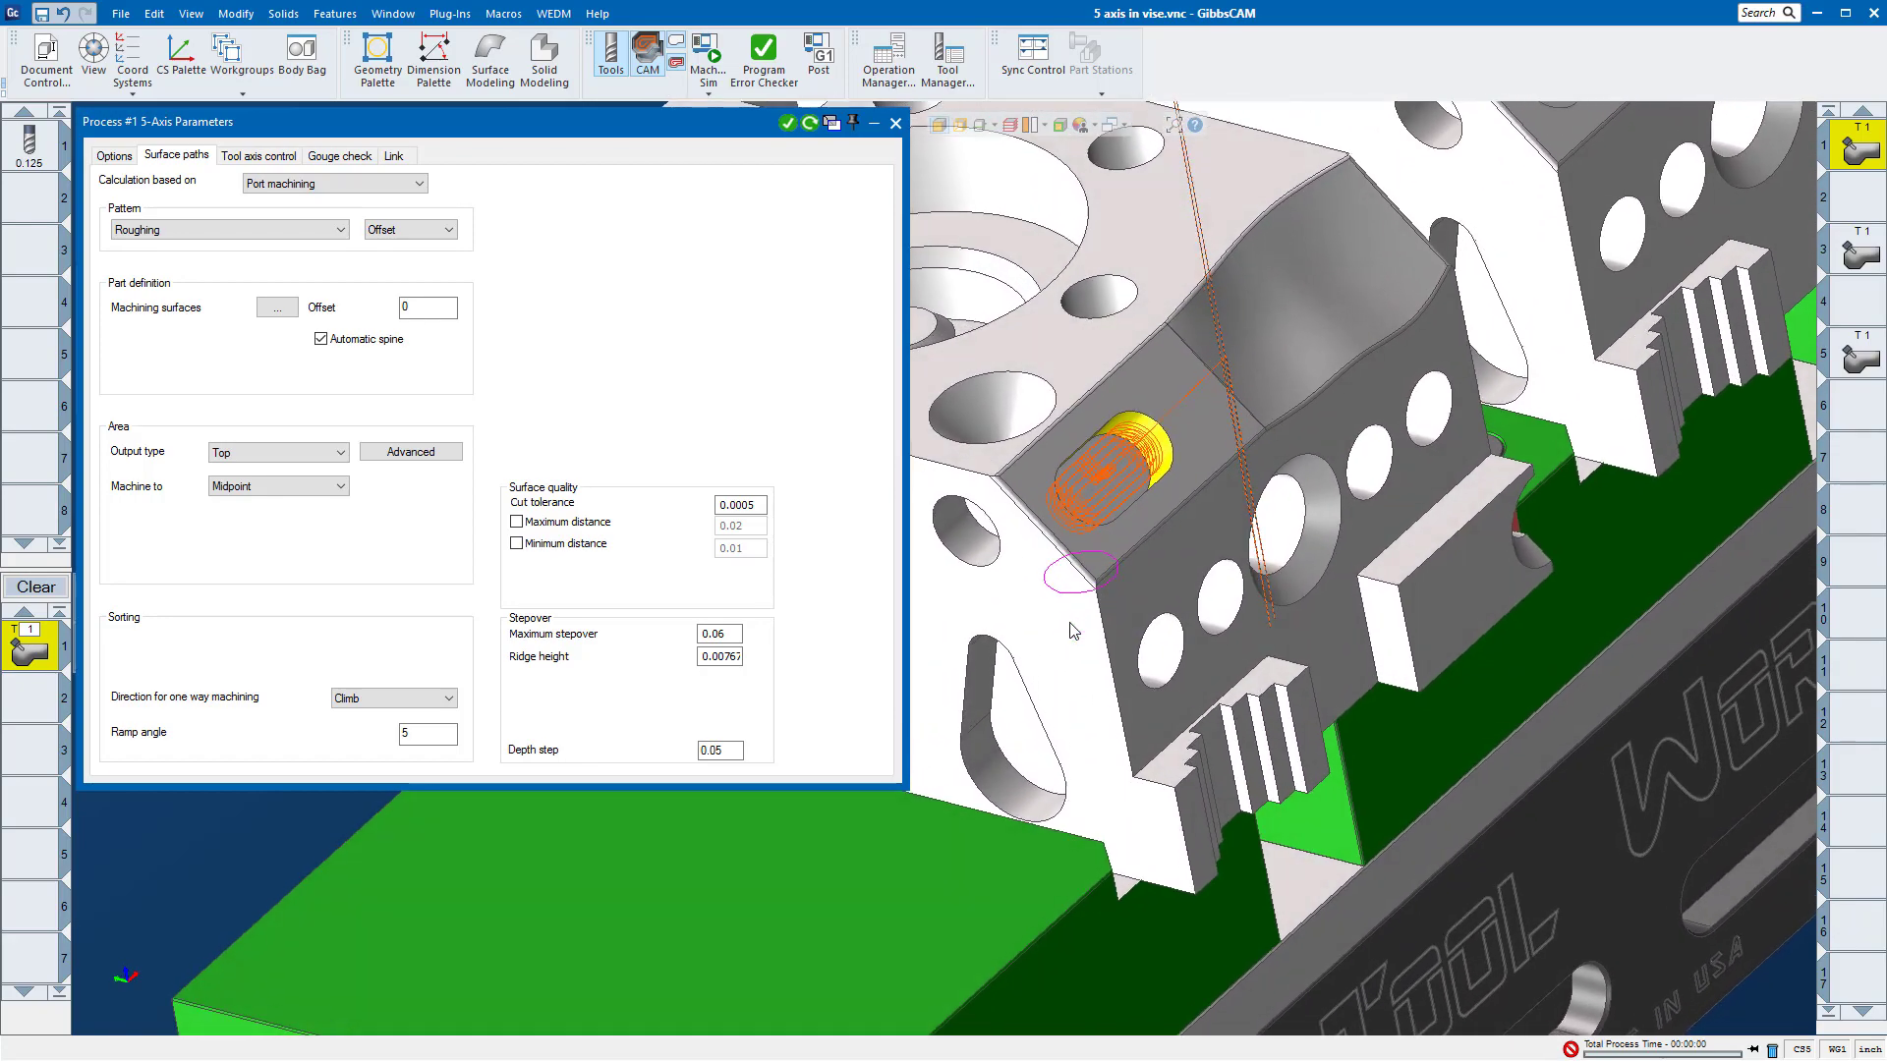
scroll(1073, 631, up, 1)
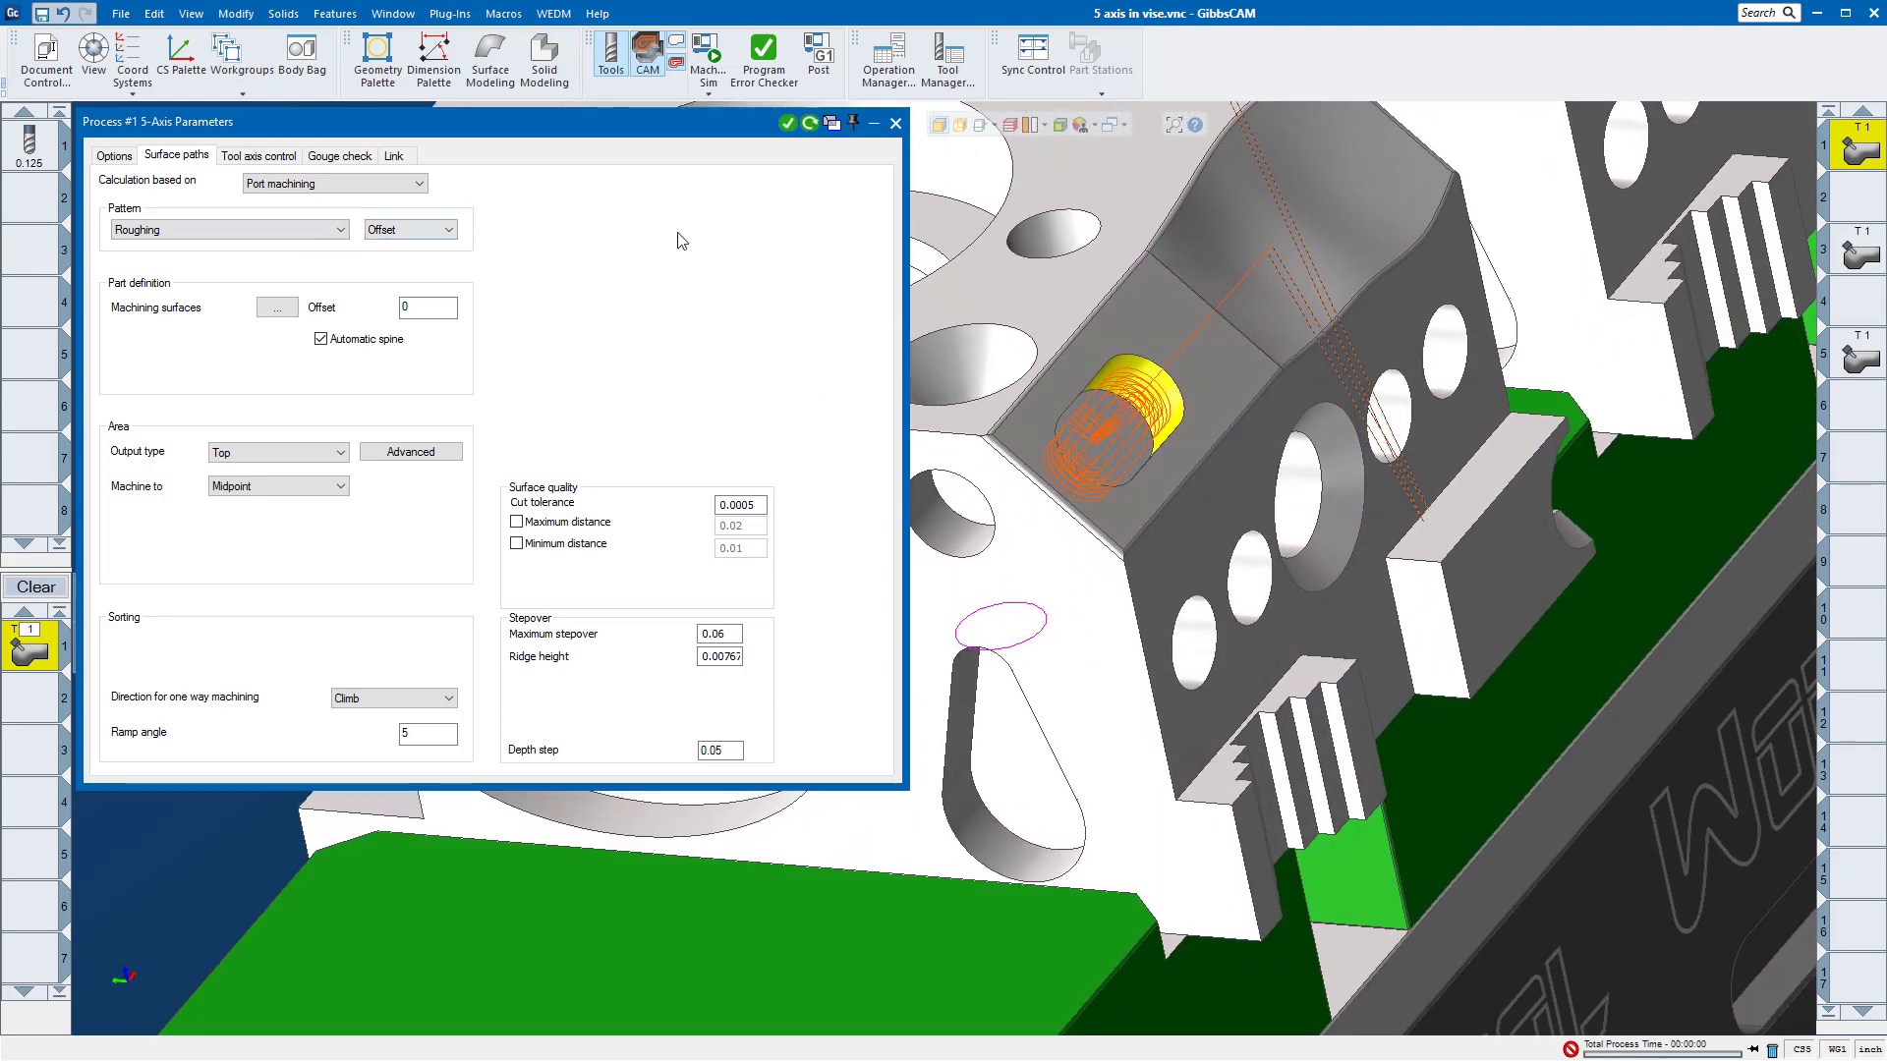
click(447, 231)
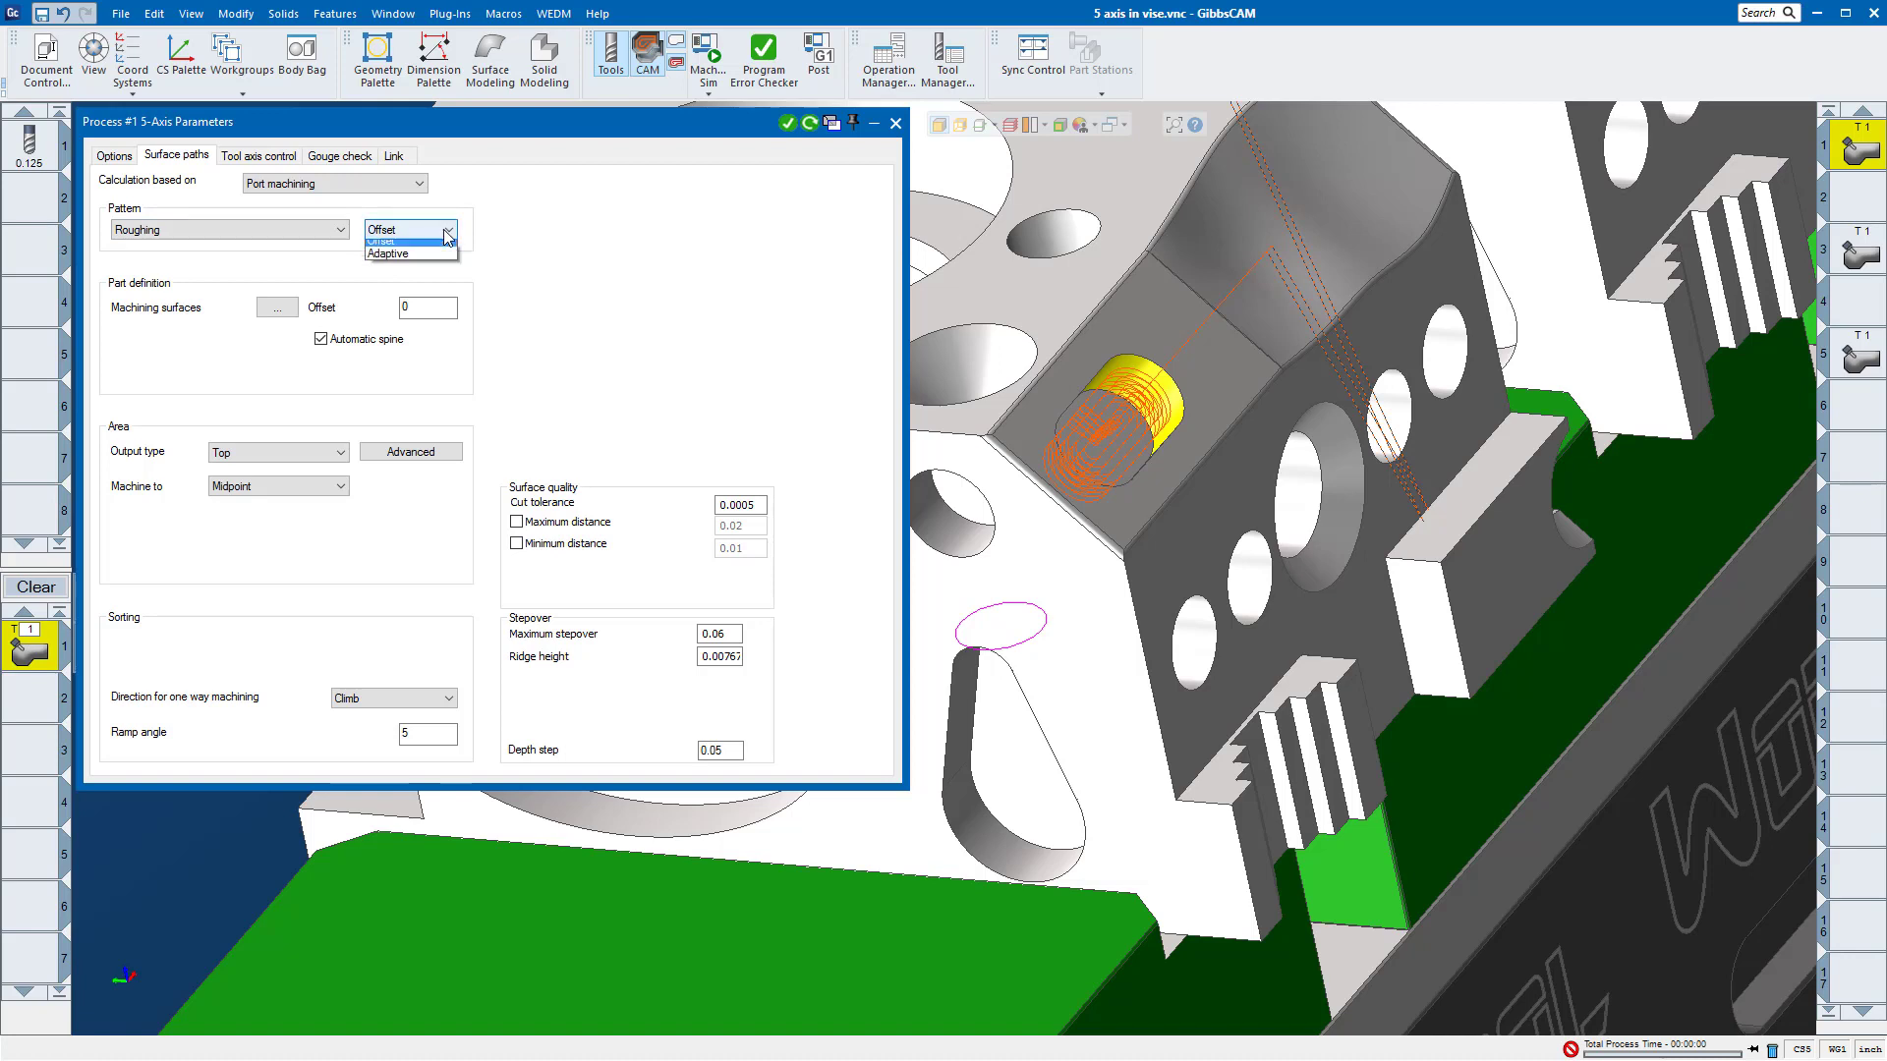
click(393, 254)
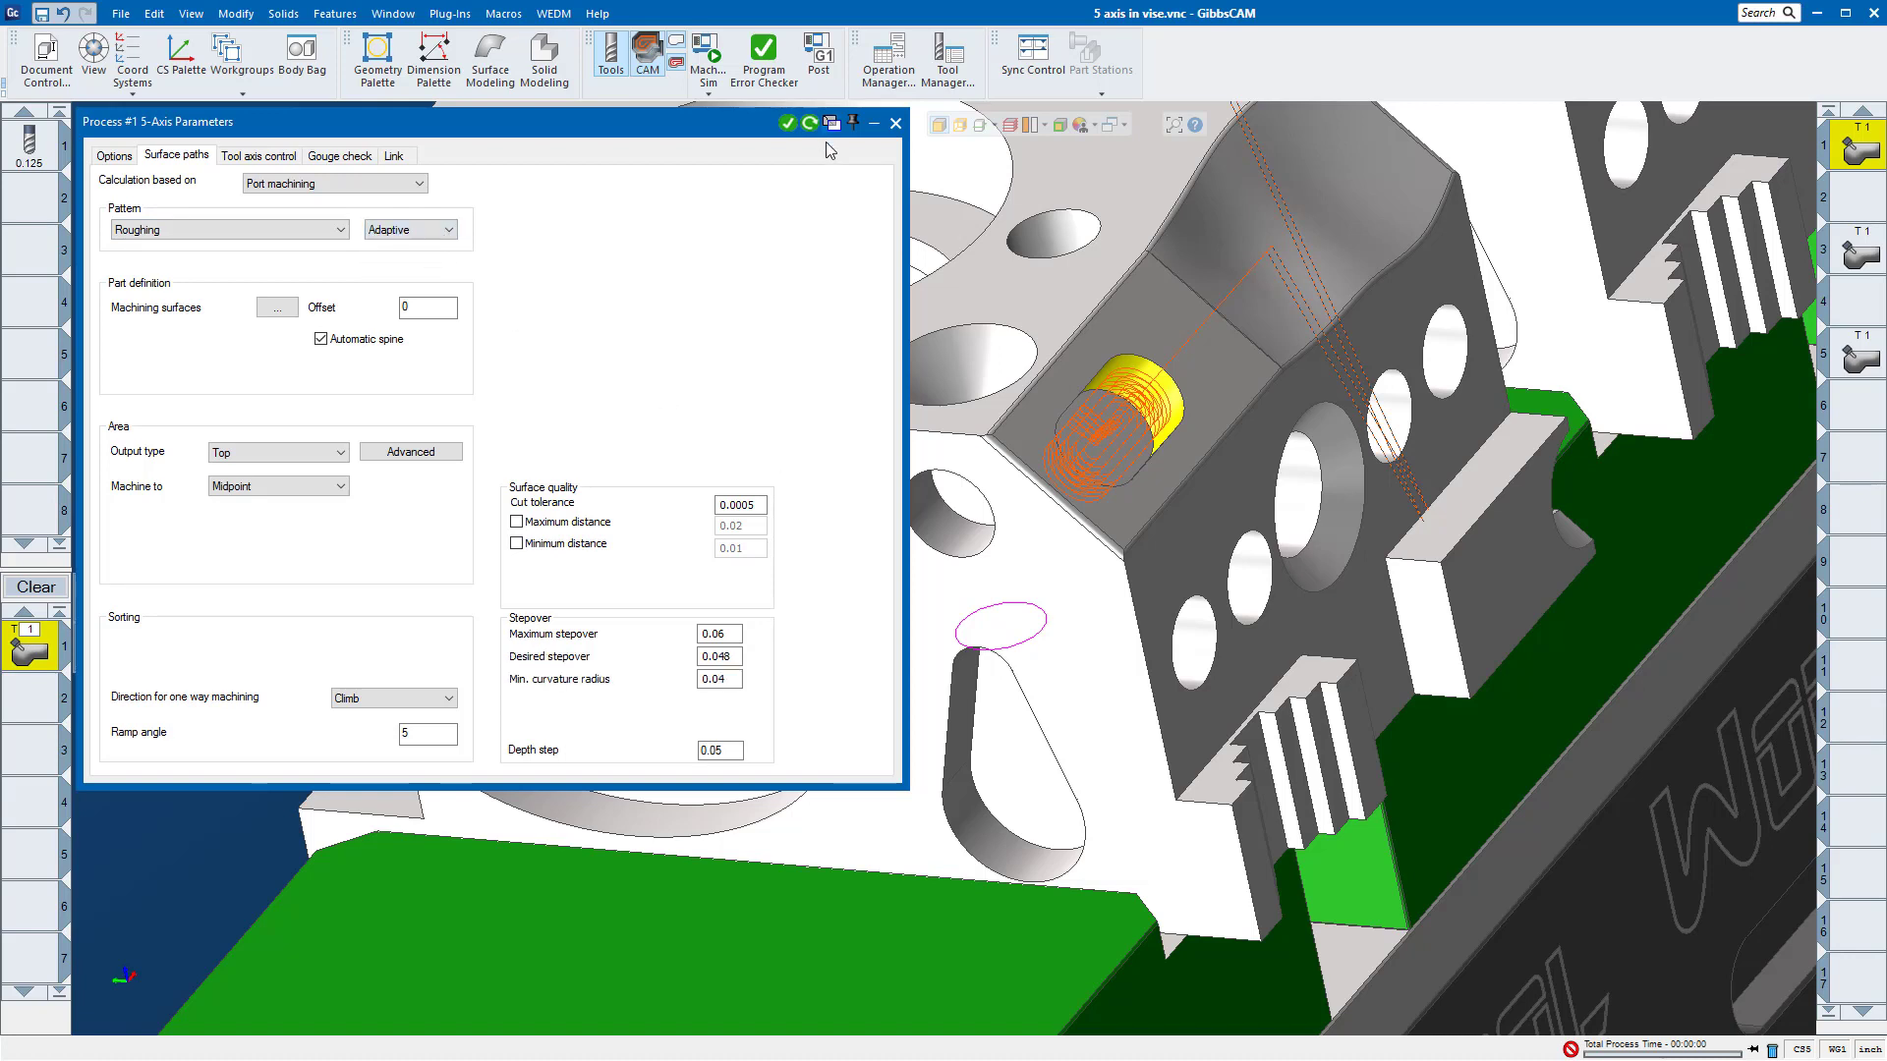
click(808, 123)
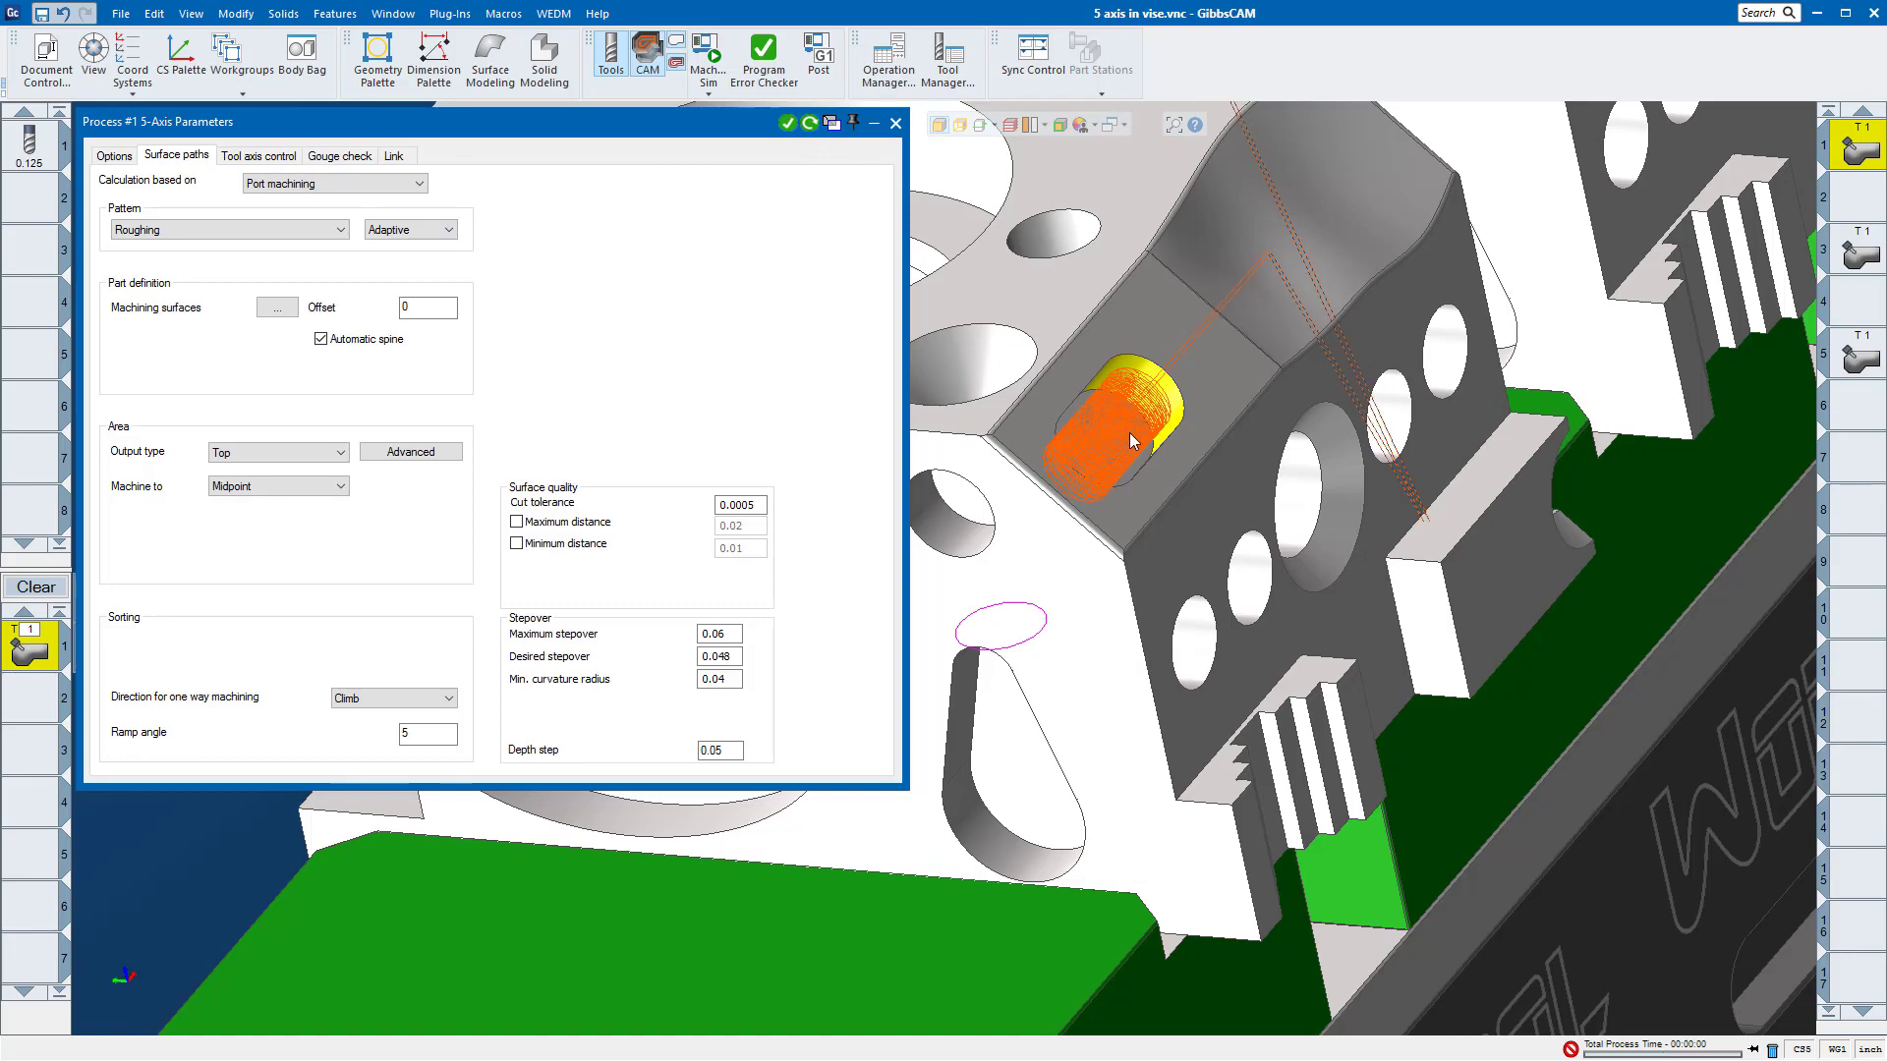
middle_drag(1129, 433, 1244, 575)
scroll(1126, 499, up, 2)
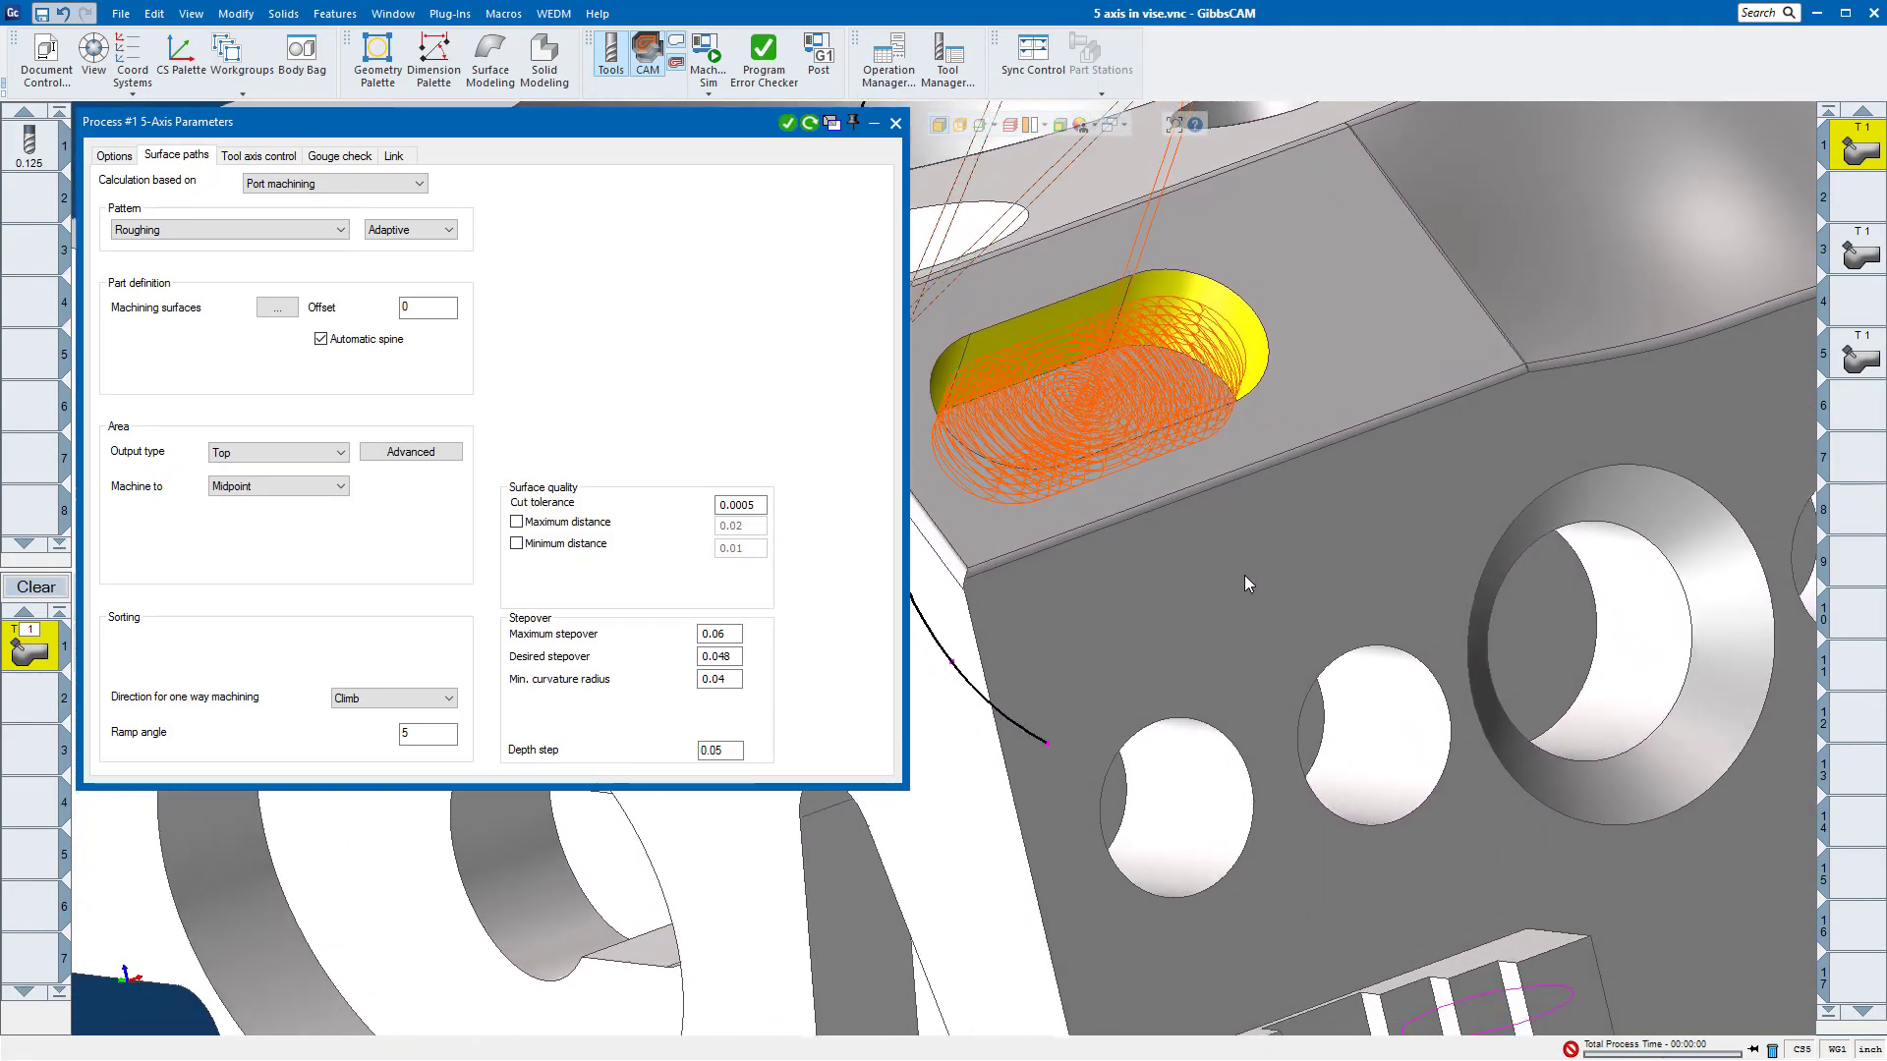
scroll(1240, 575, up, 5)
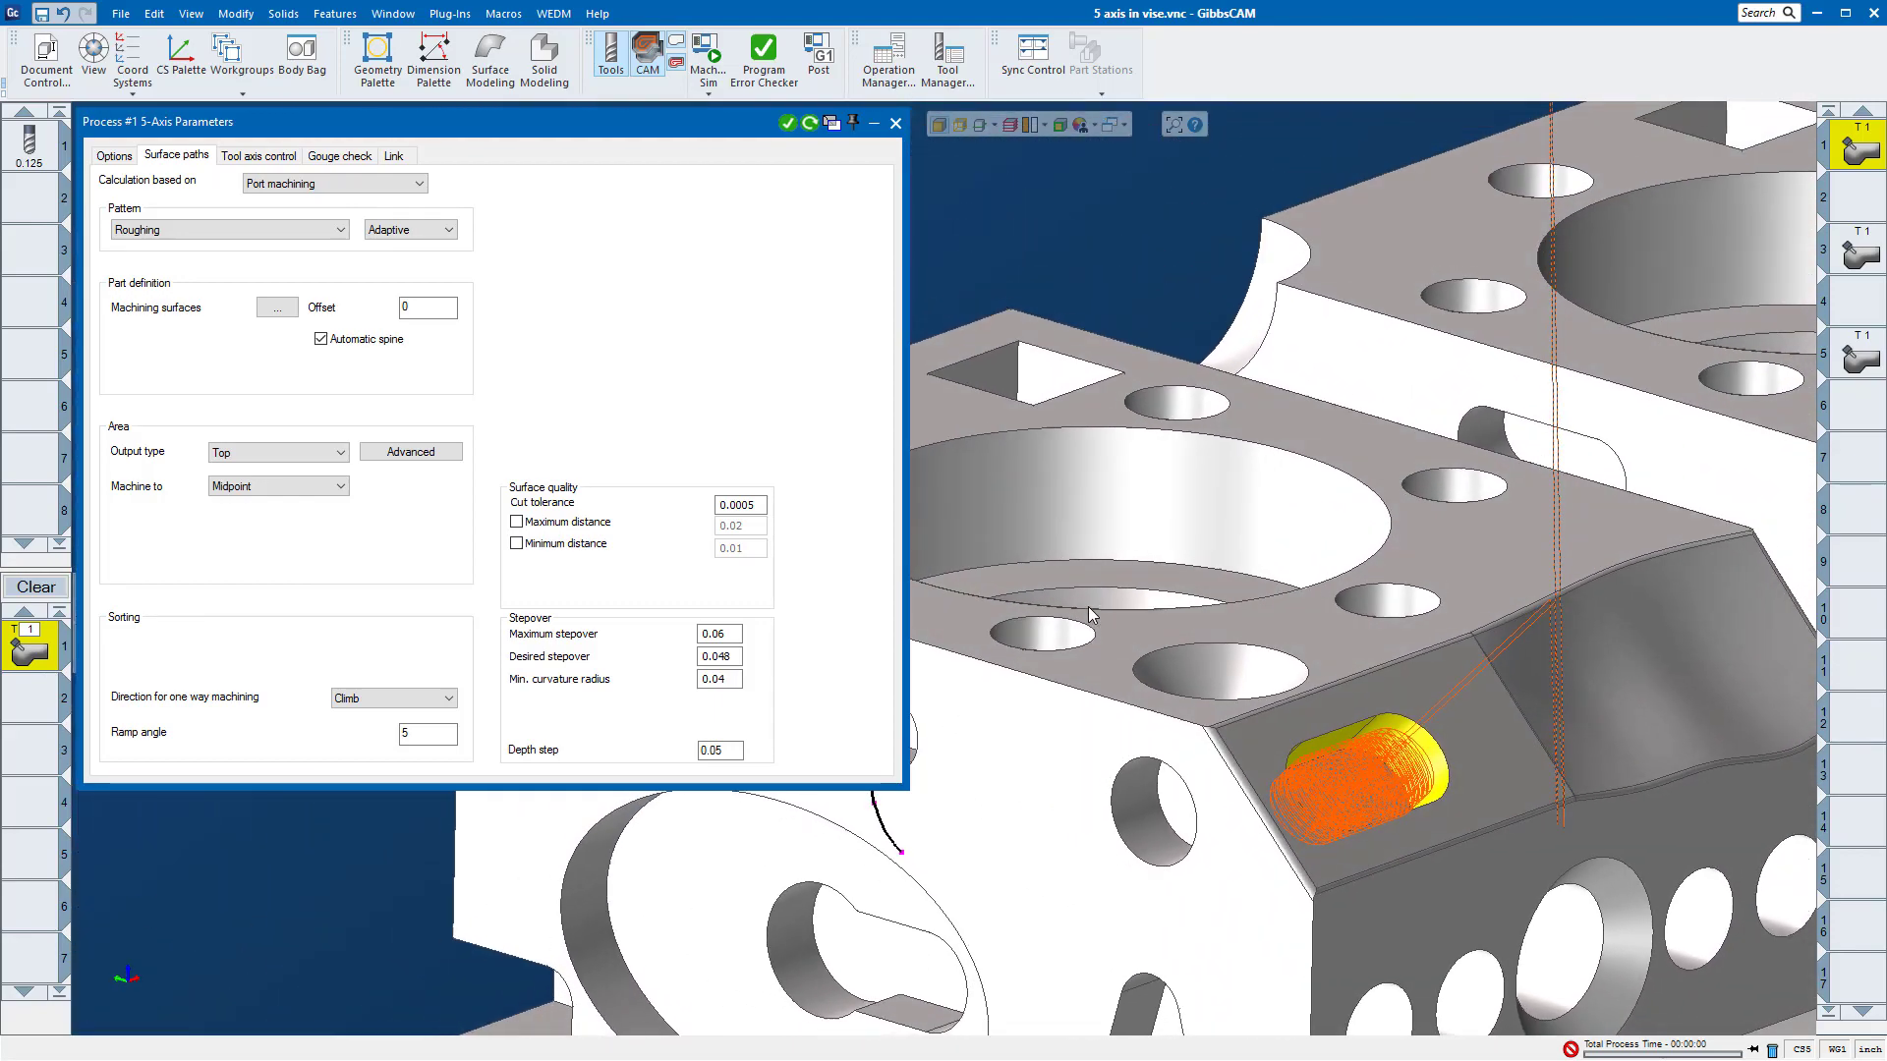
Step: Close the port machining process and open the surface paths settings of the second operation's 5-axis process
click(897, 124)
click(1842, 257)
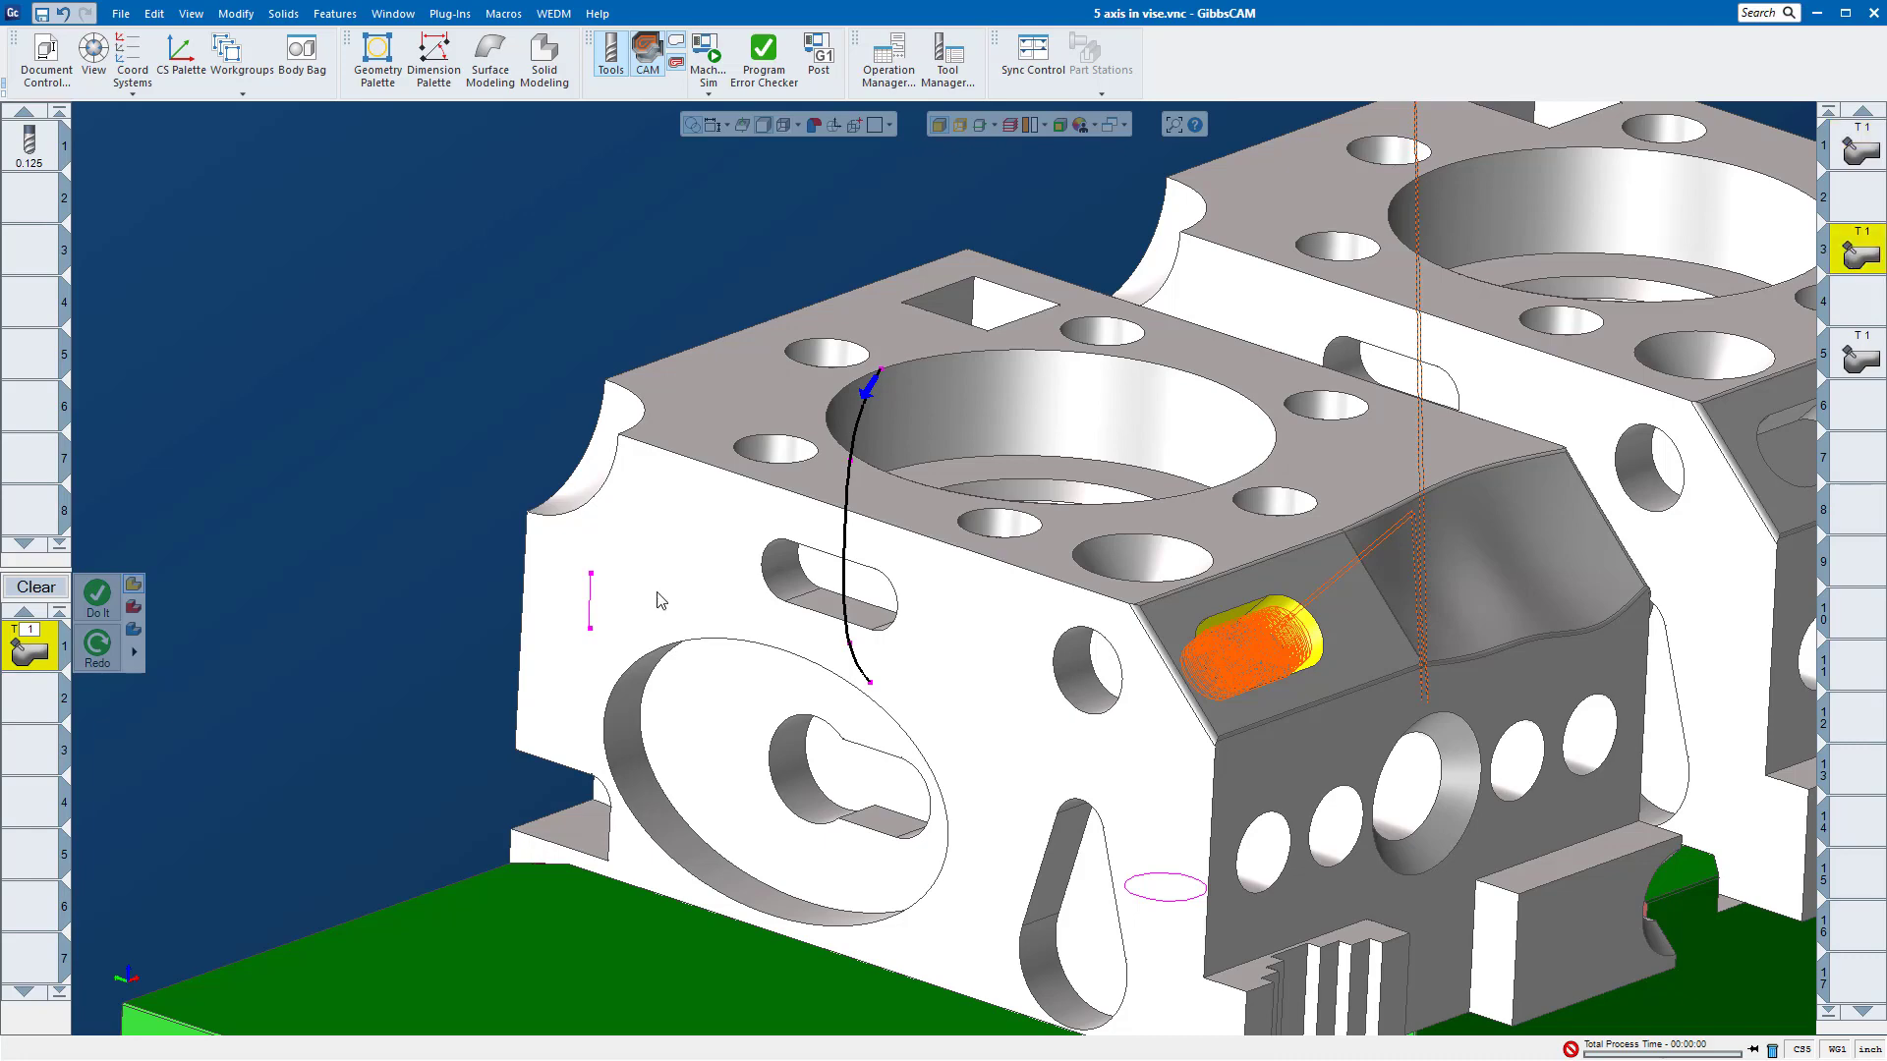
double_click(21, 648)
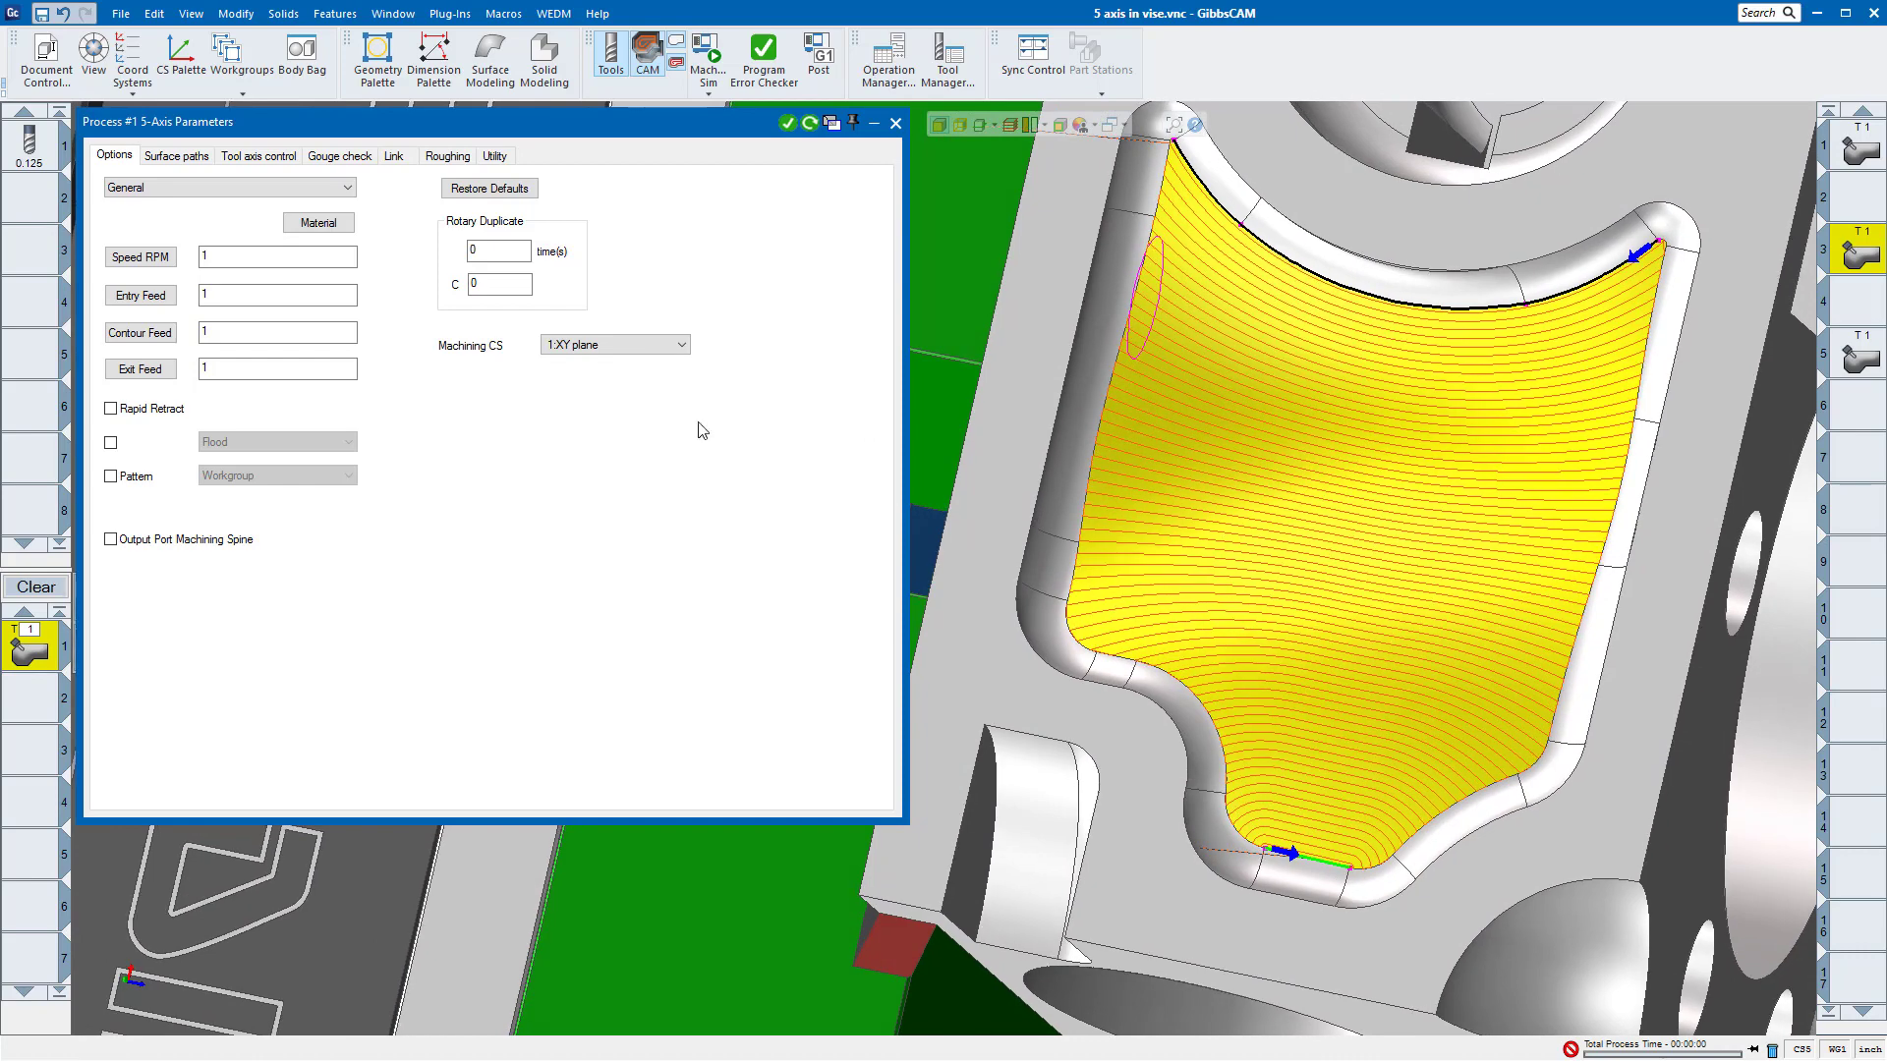
click(169, 157)
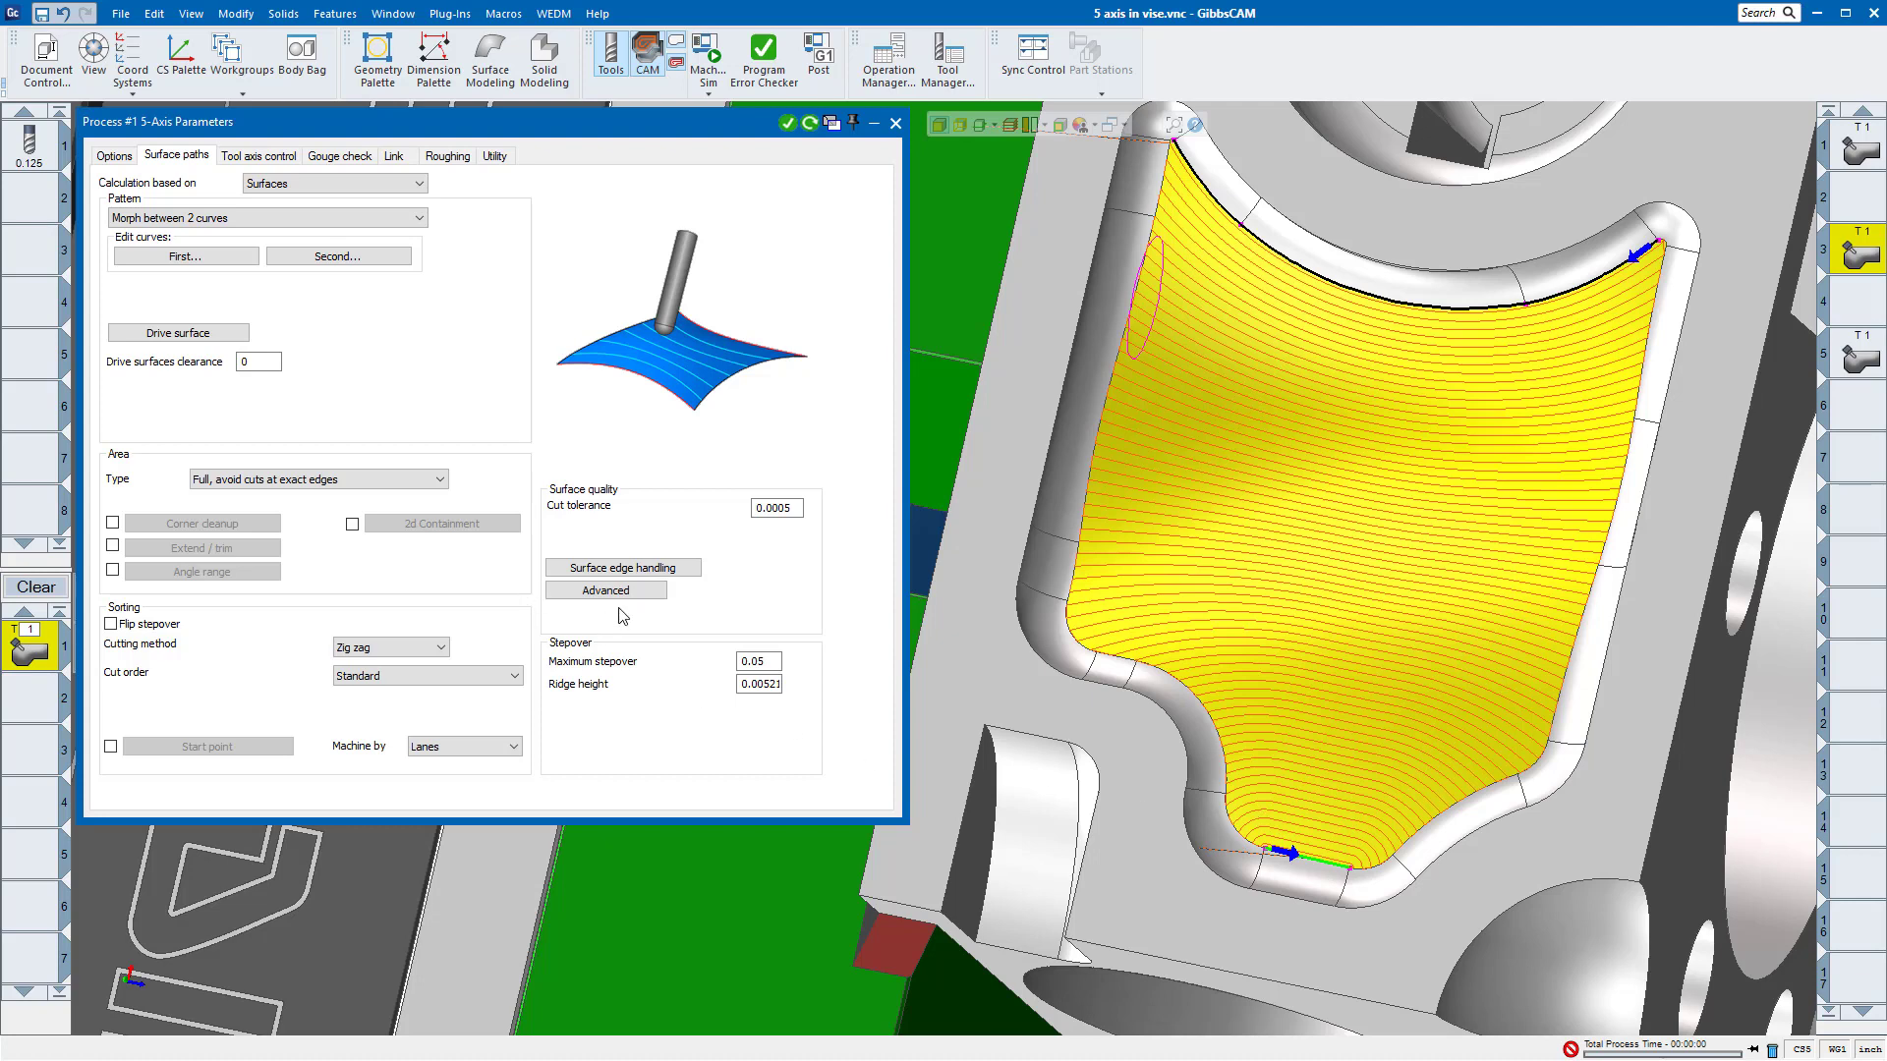
Step: Enable Extend edge curve in the surface edge handling parameters and recalculate the morph between 2 curves toolpath
click(653, 571)
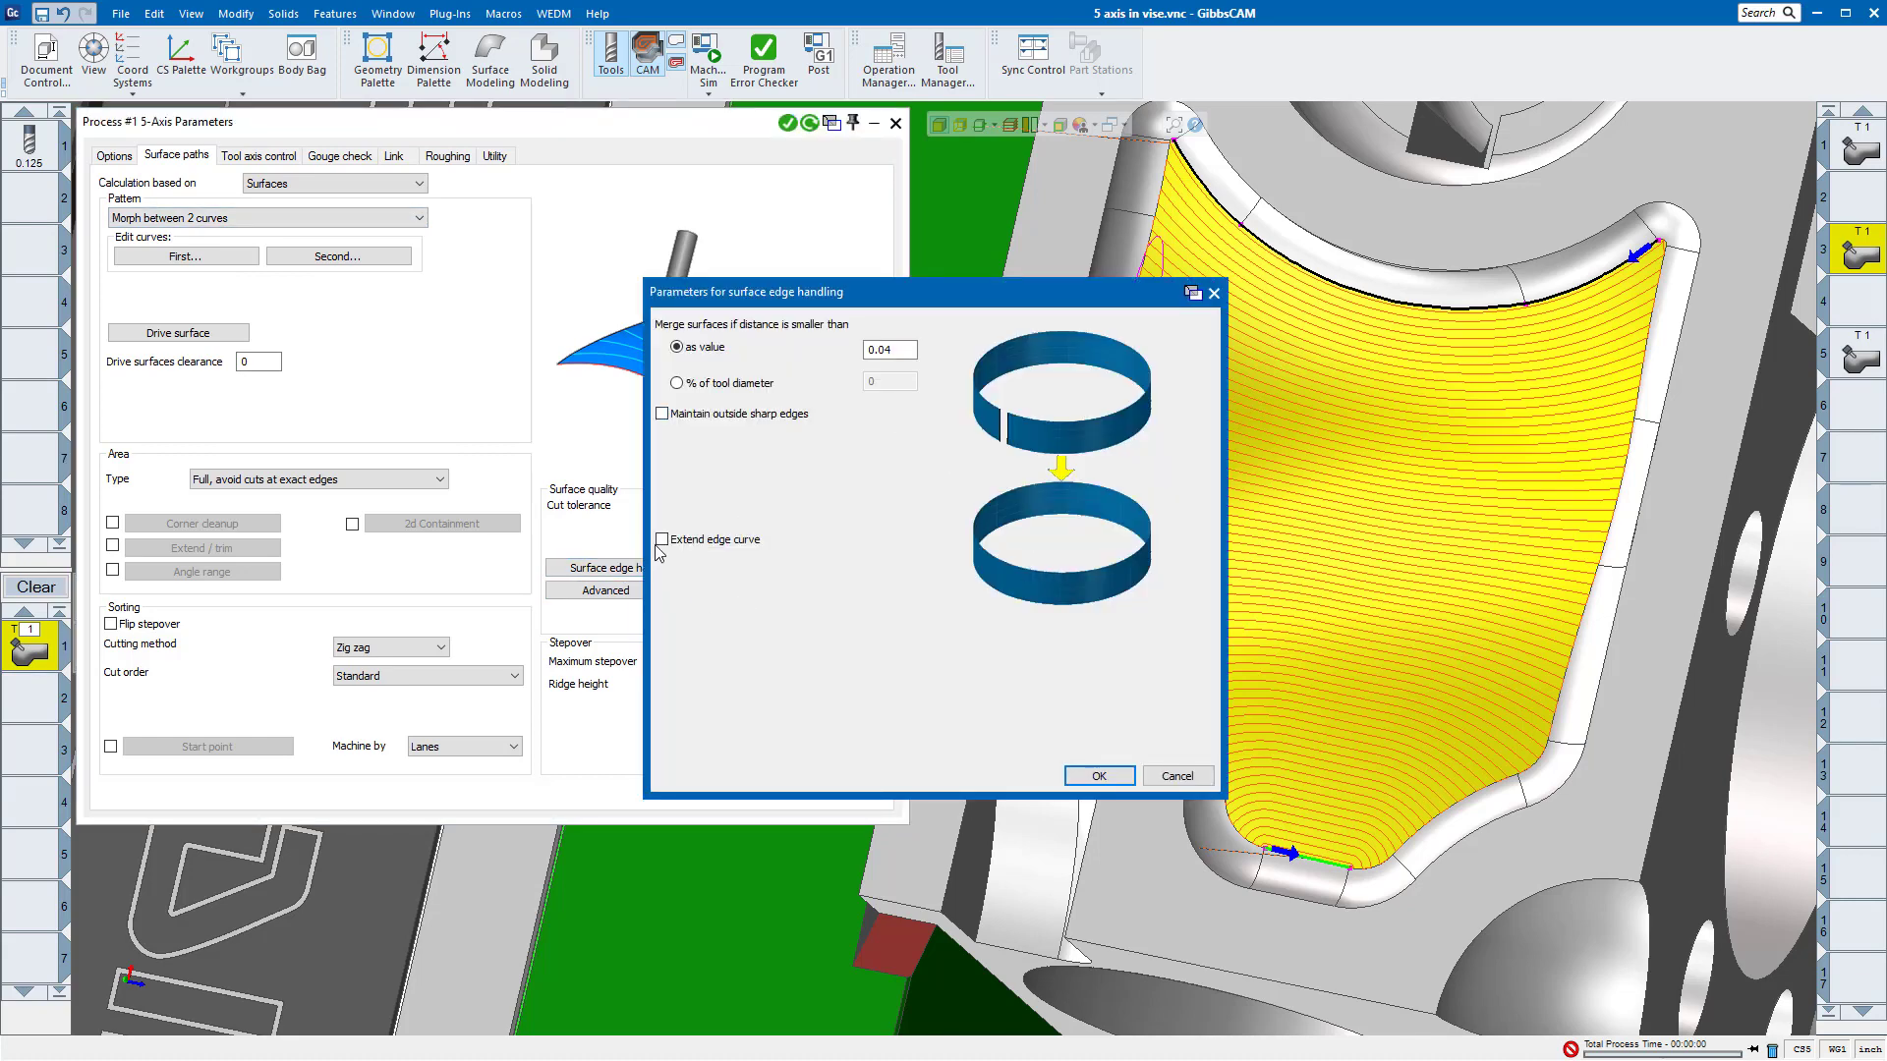
click(662, 539)
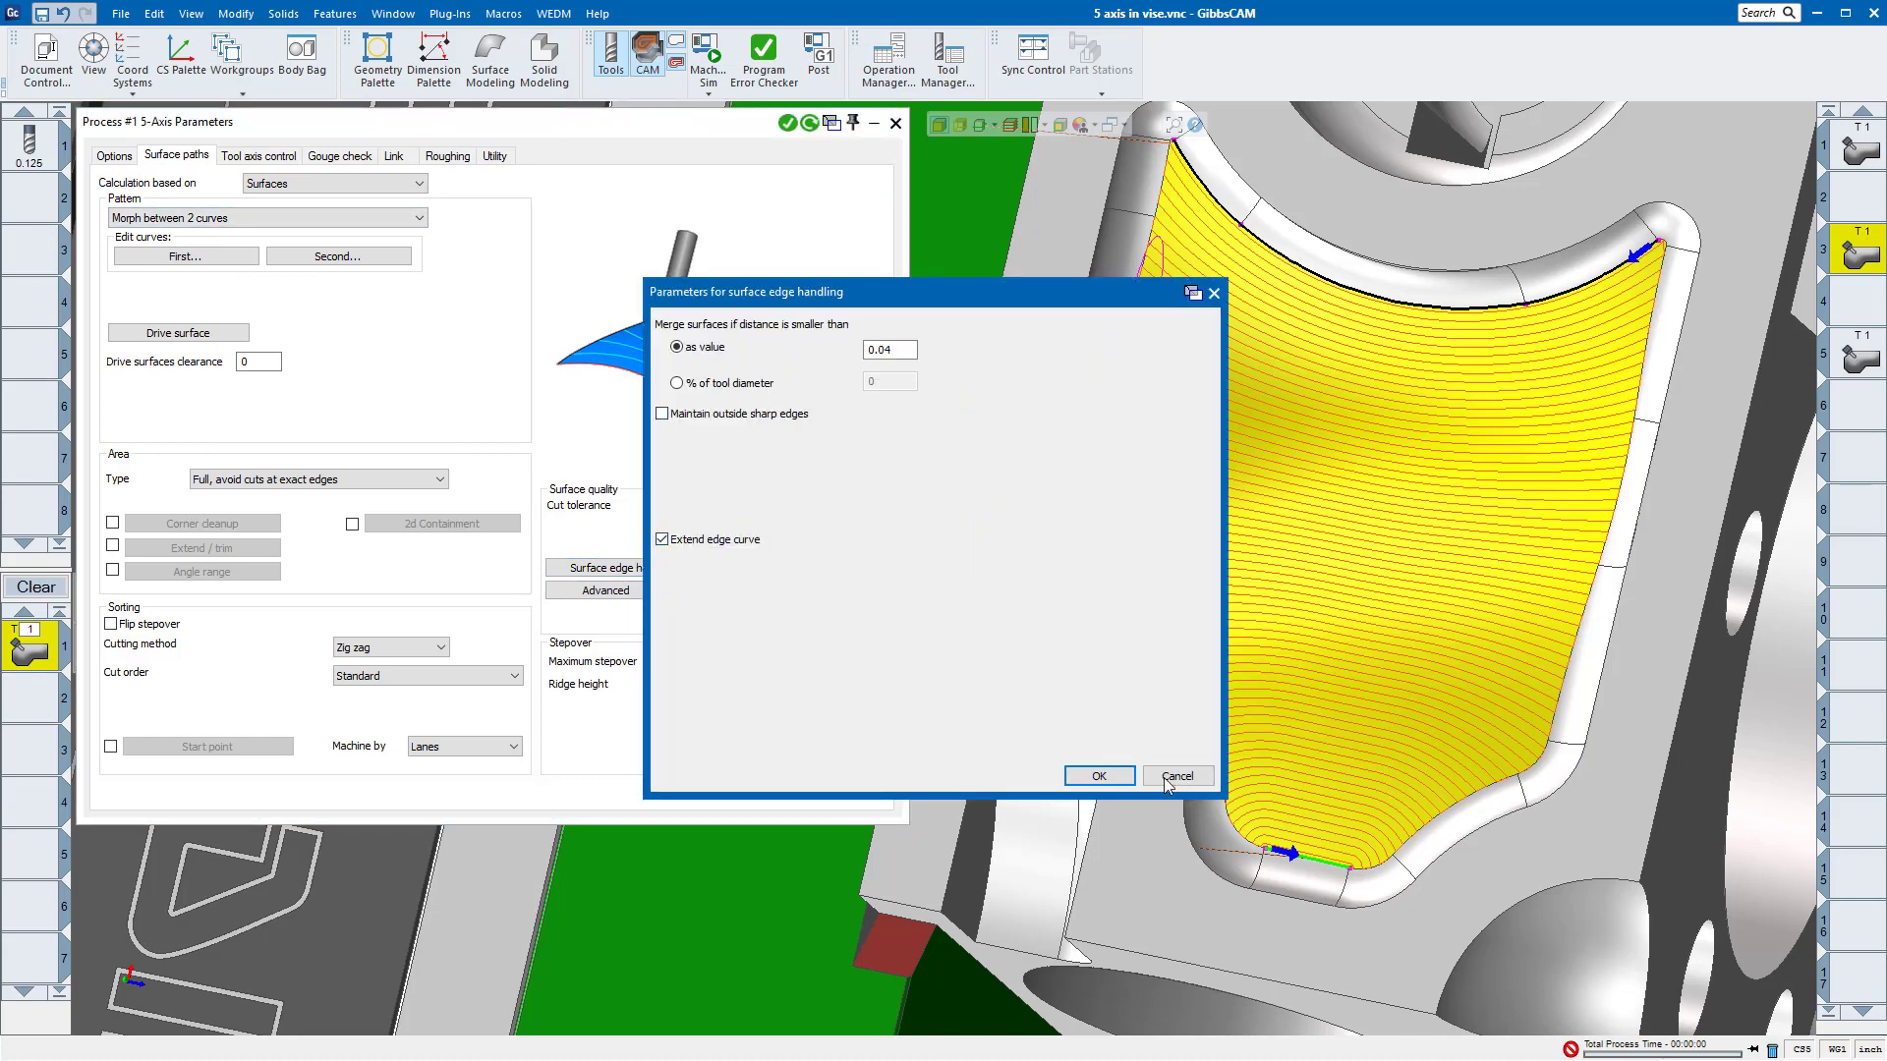
click(1096, 777)
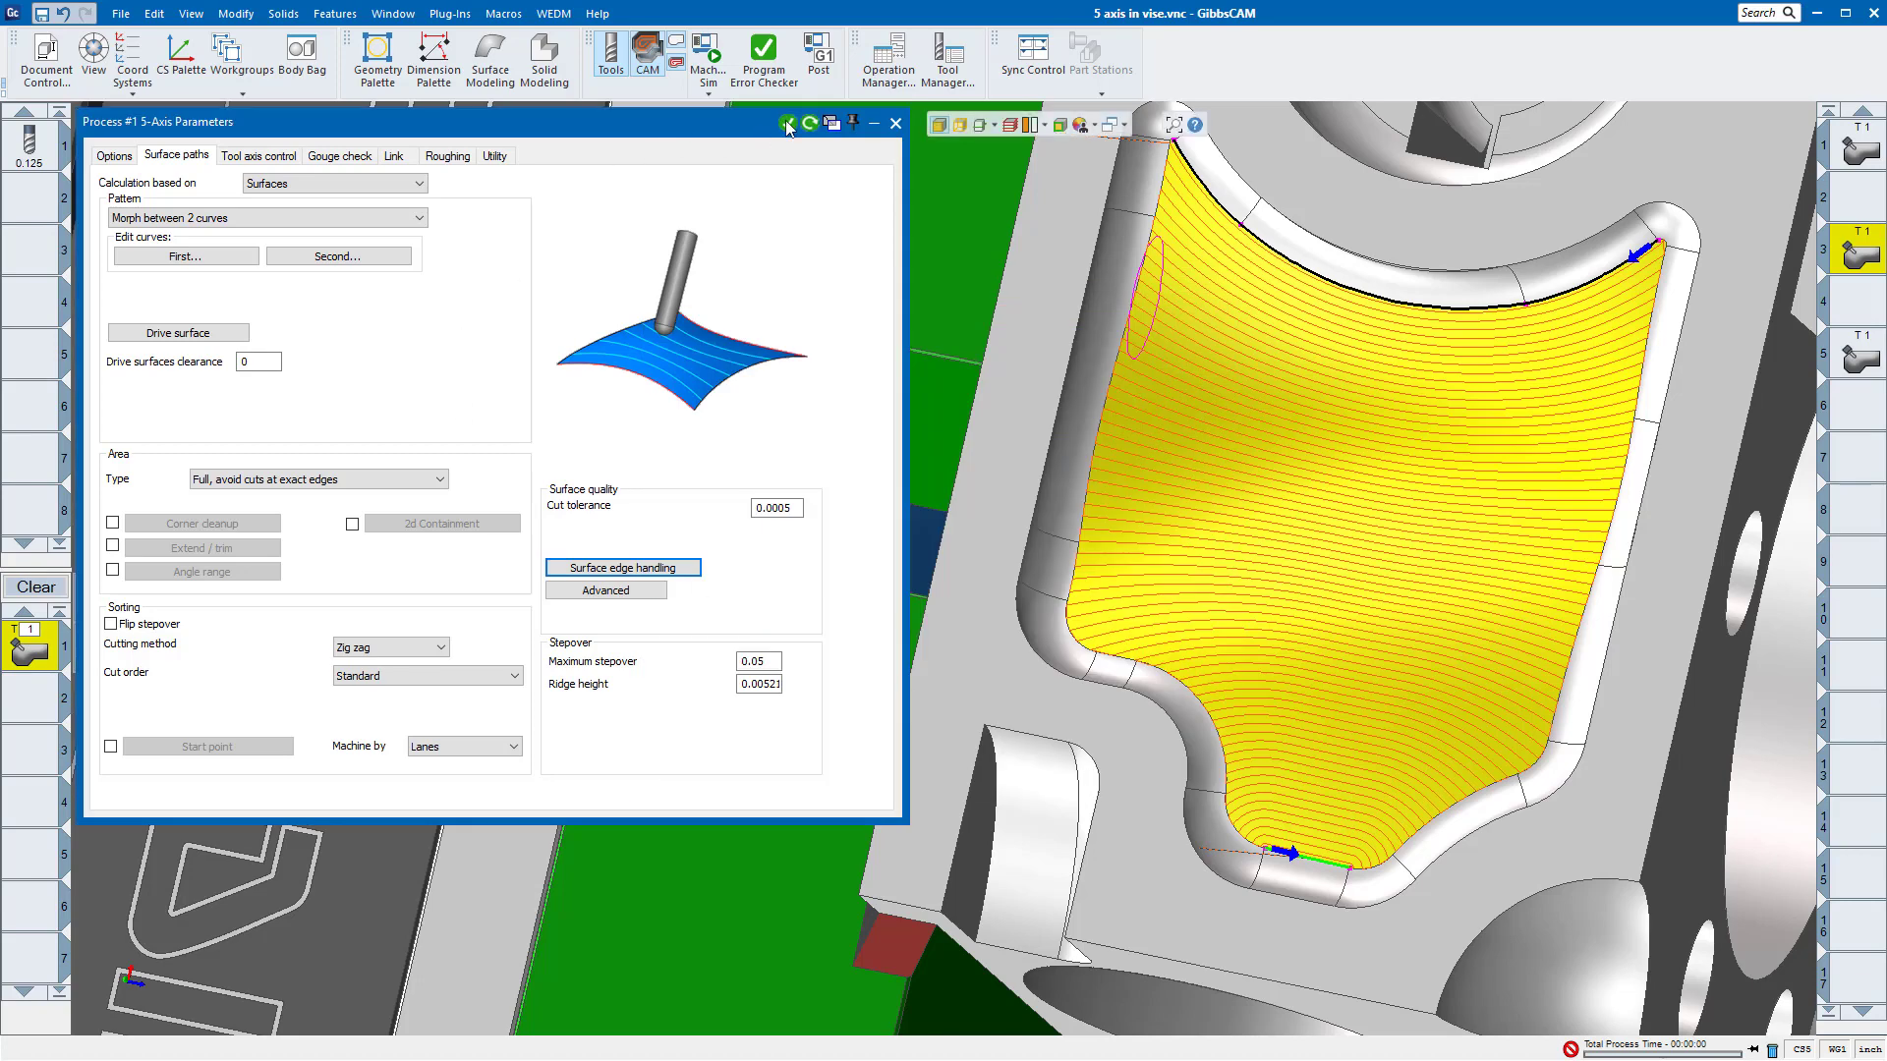
click(809, 124)
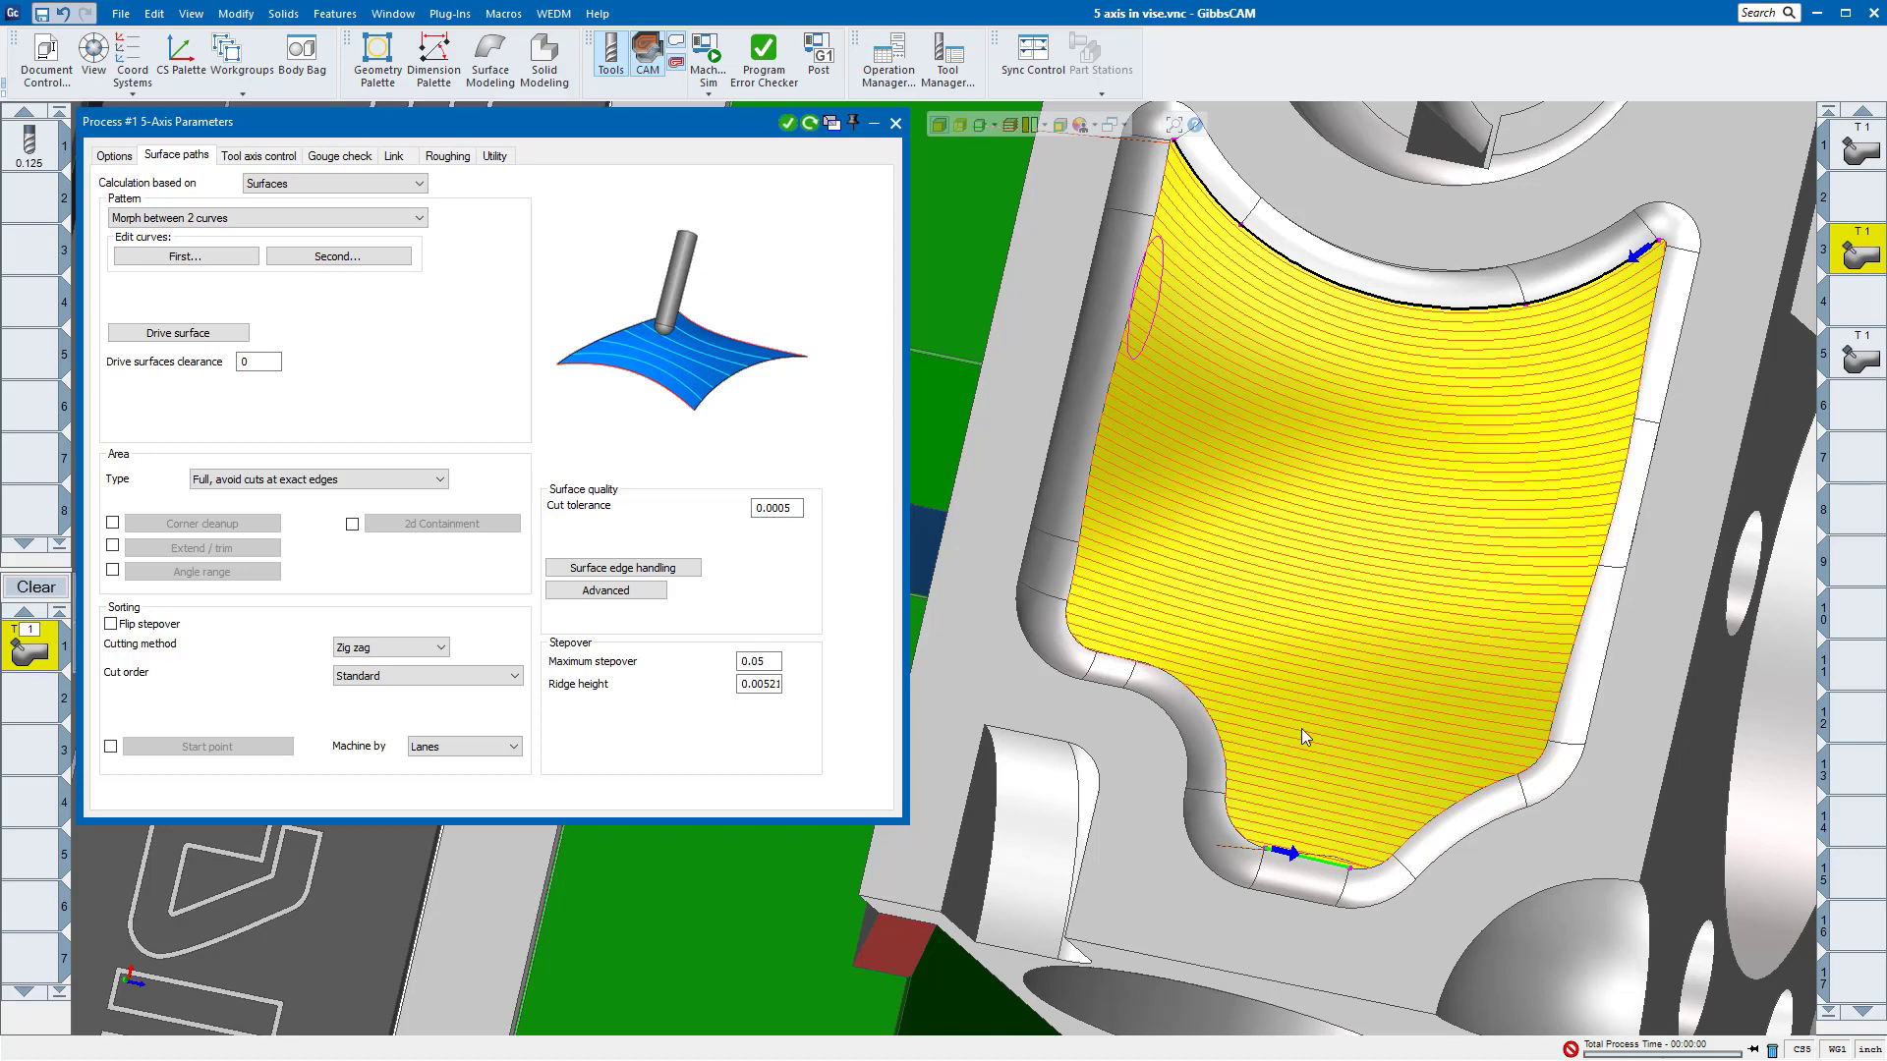
click(649, 570)
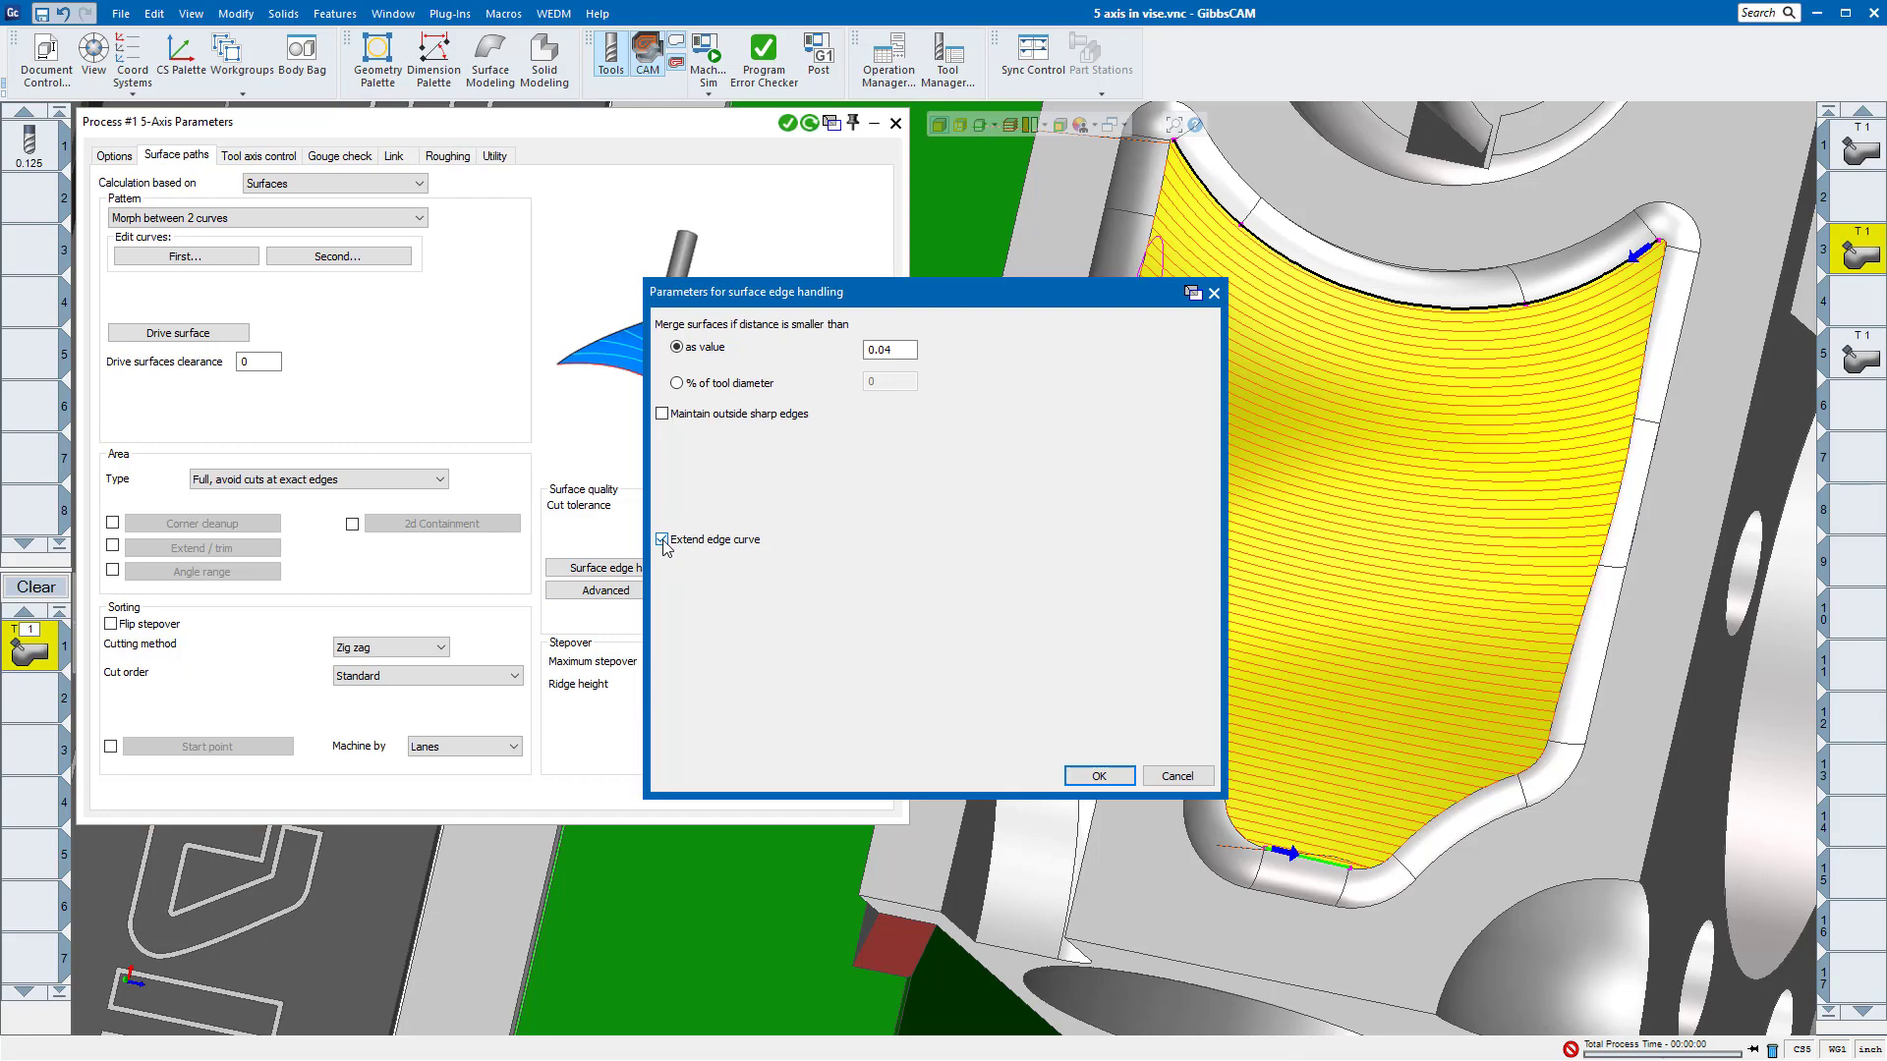
click(1216, 294)
Step: Close the second operation's process and select the third operation, on the front part's curved angled face
middle_drag(1524, 383, 1328, 552)
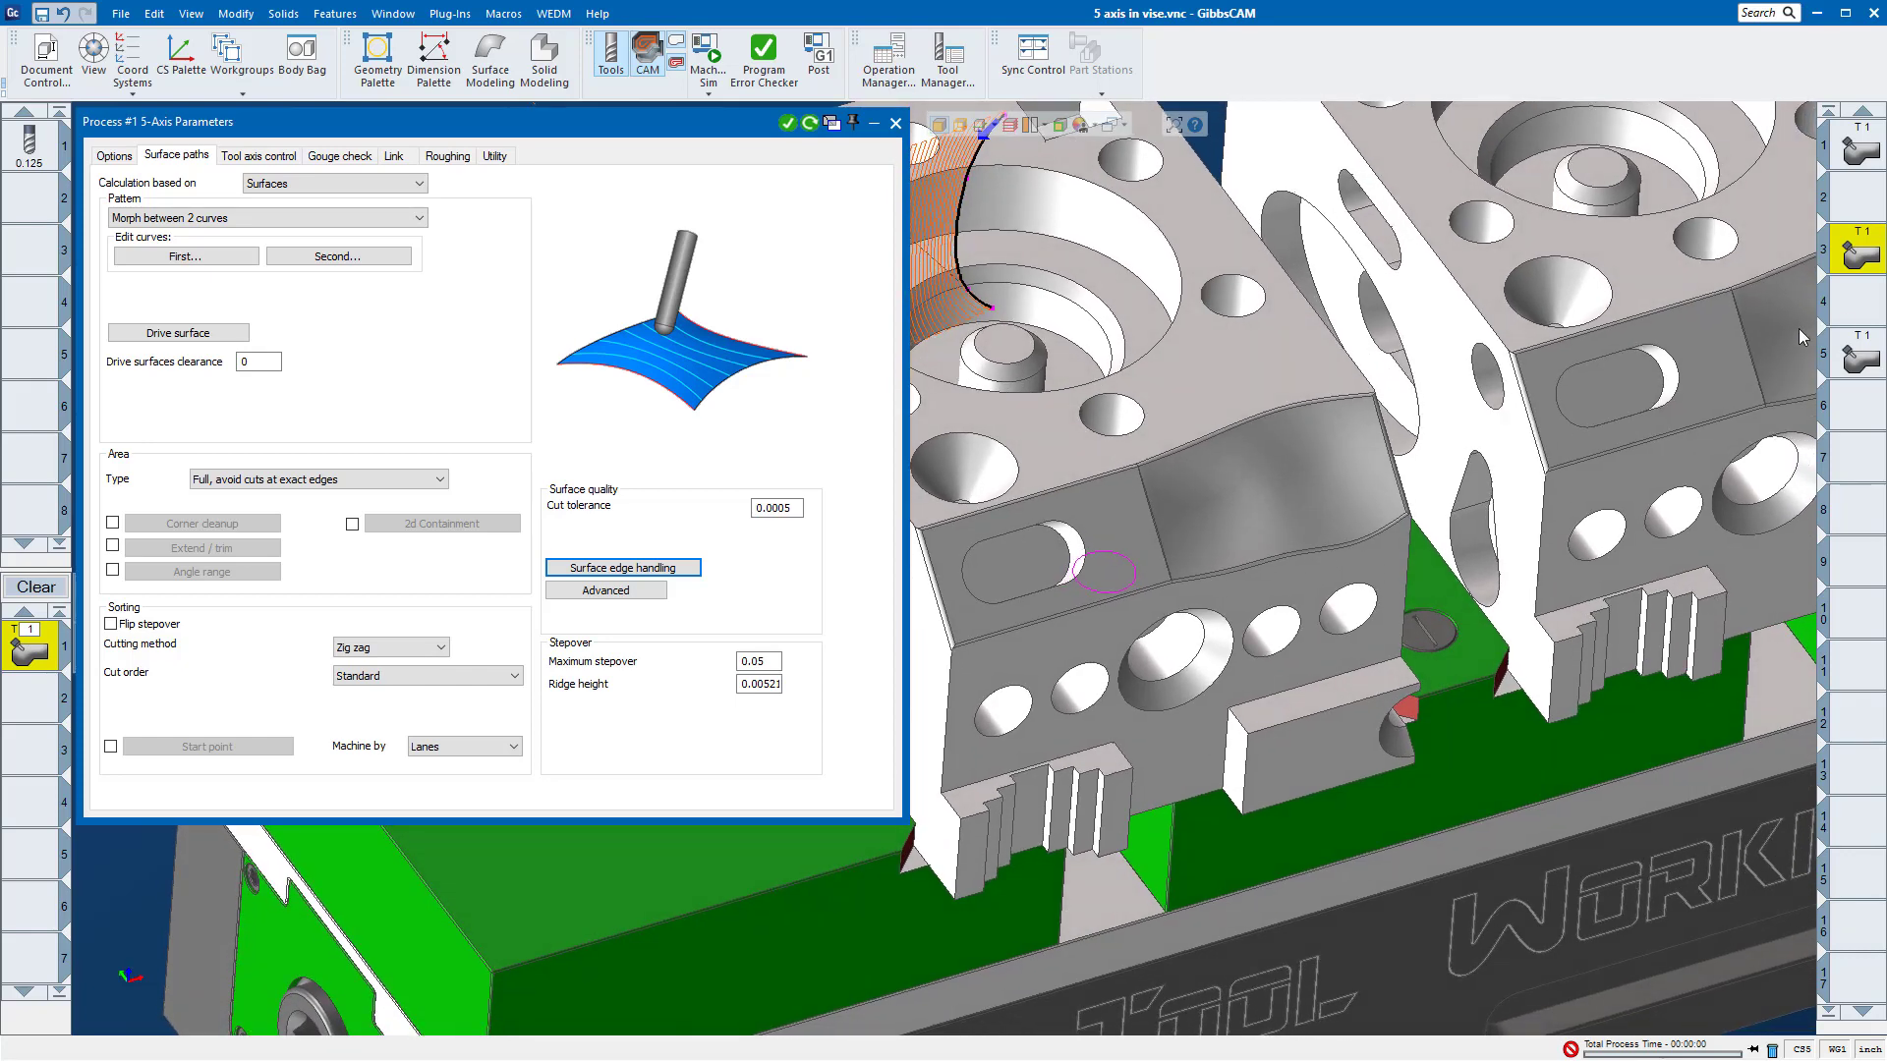
click(896, 122)
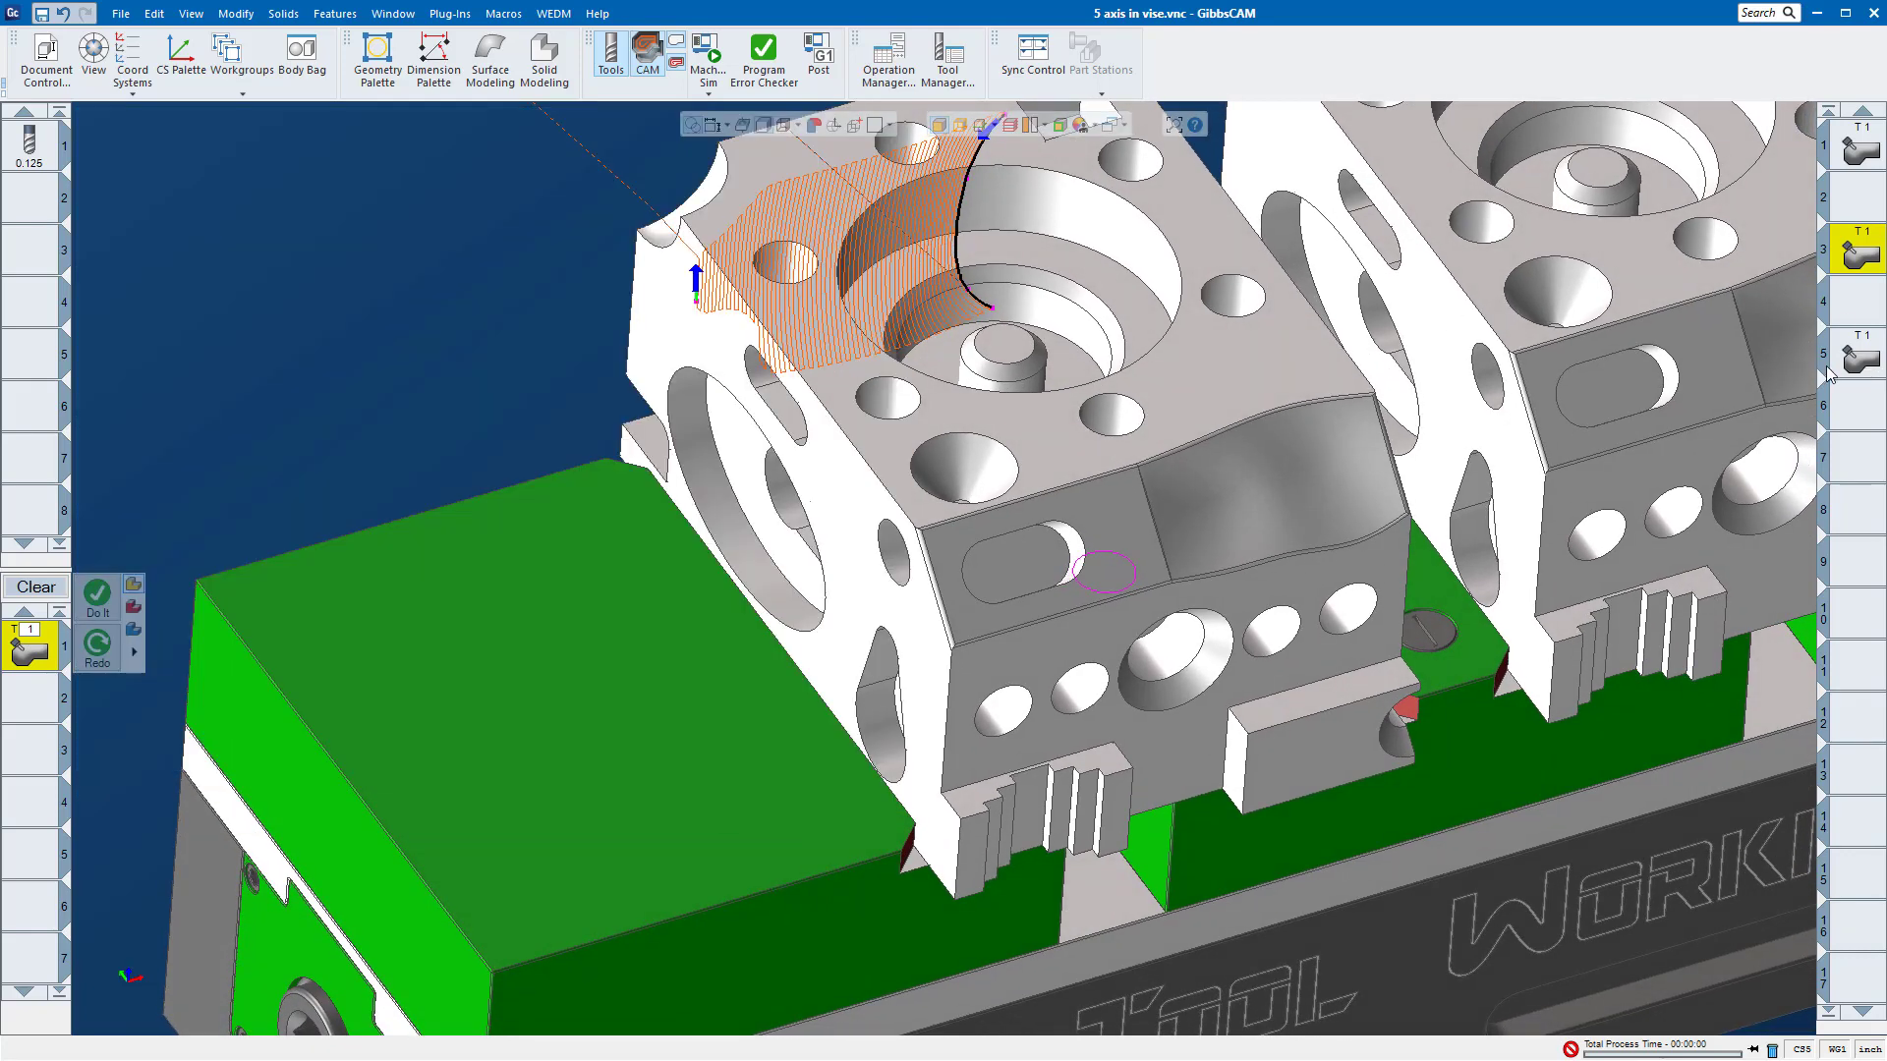
click(1852, 363)
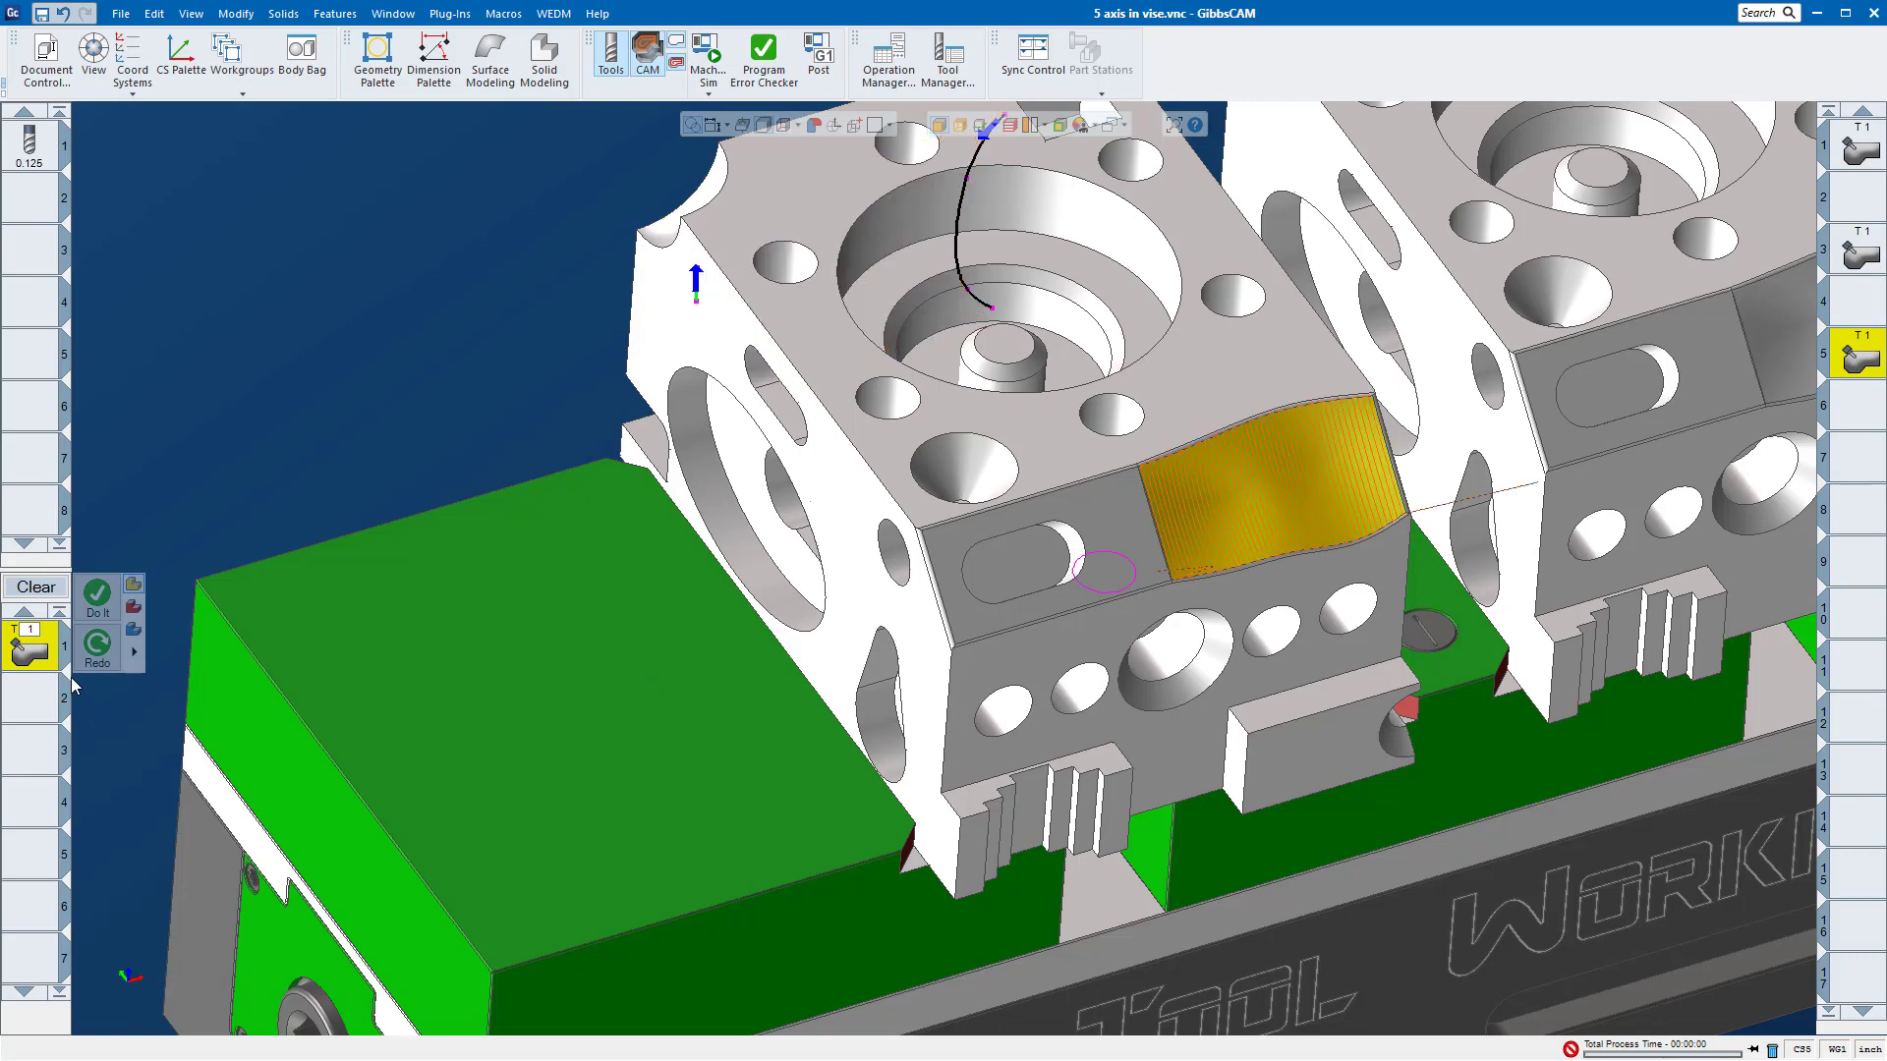
mouse_move(1152, 625)
middle_down()
mouse_move(998, 584)
mouse_move(1179, 603)
middle_up()
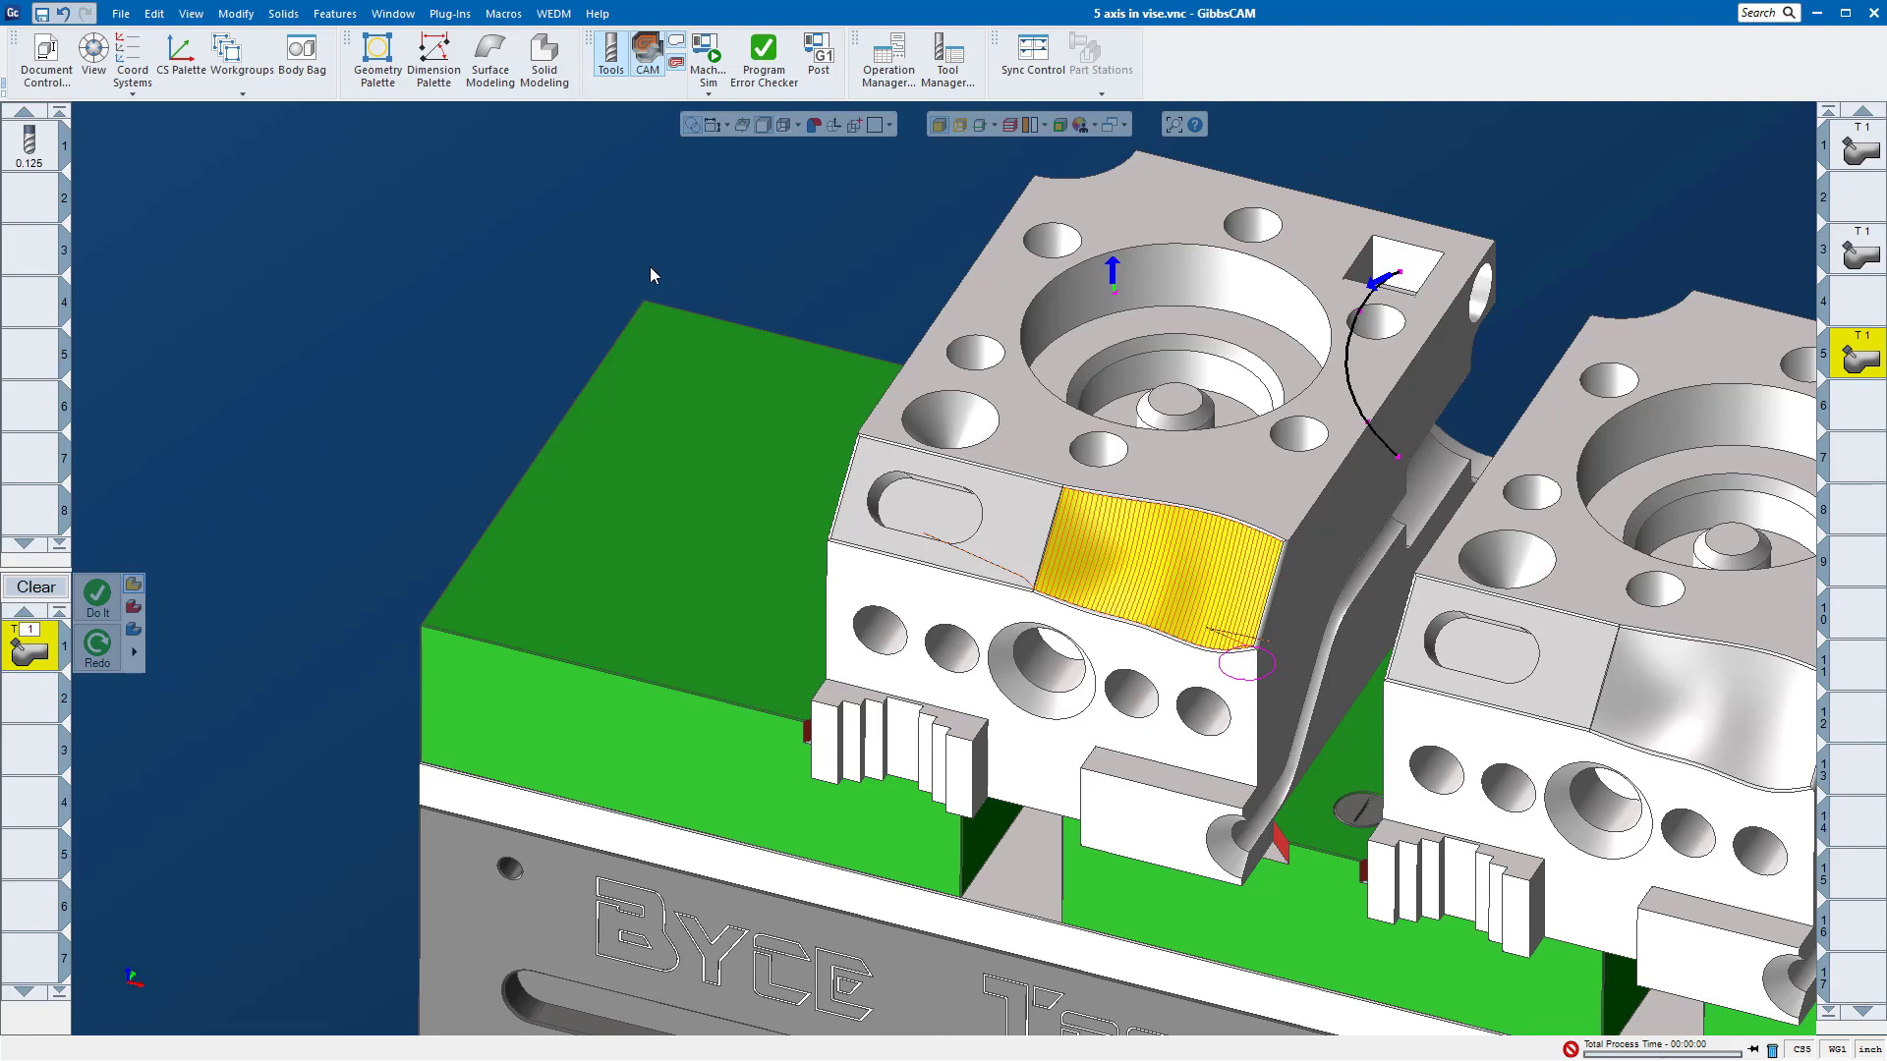
Step: Start Machine Sim and open the surface paths settings of the third operation's 5-axis process
click(706, 55)
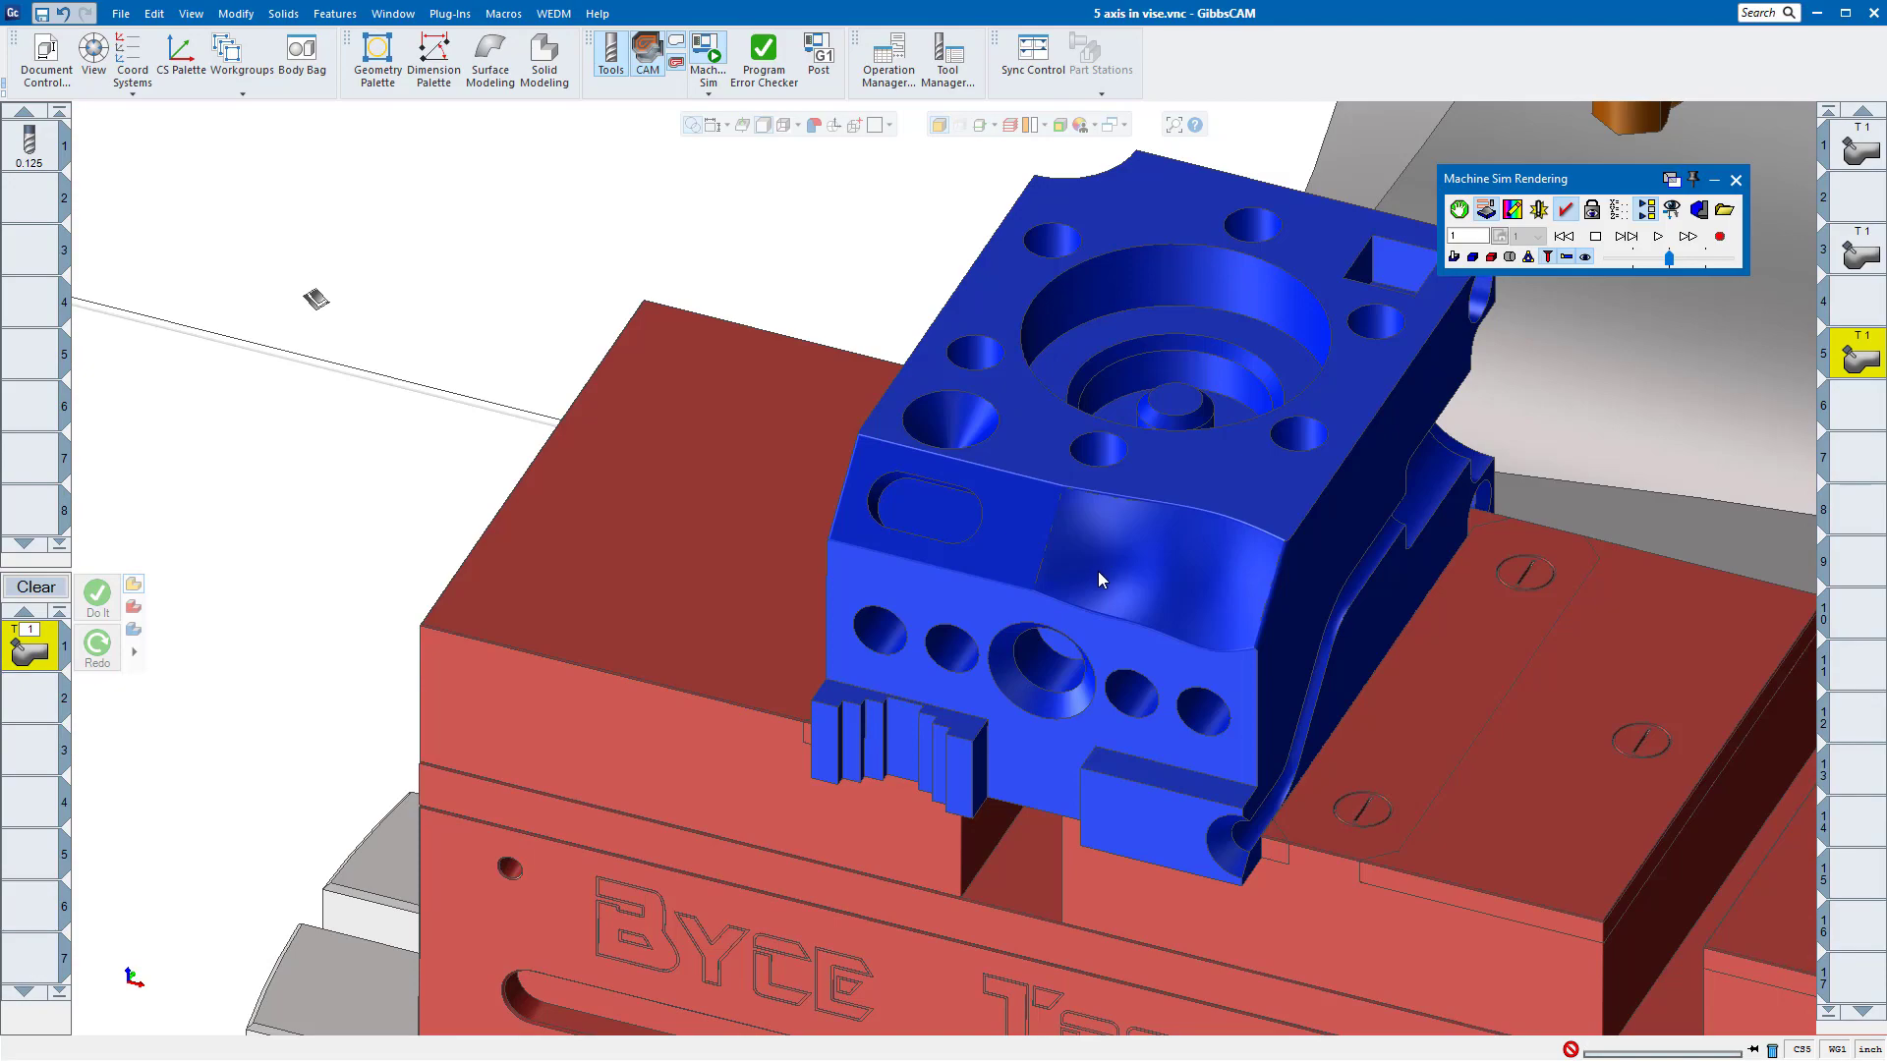
middle_drag(1099, 570, 8, 664)
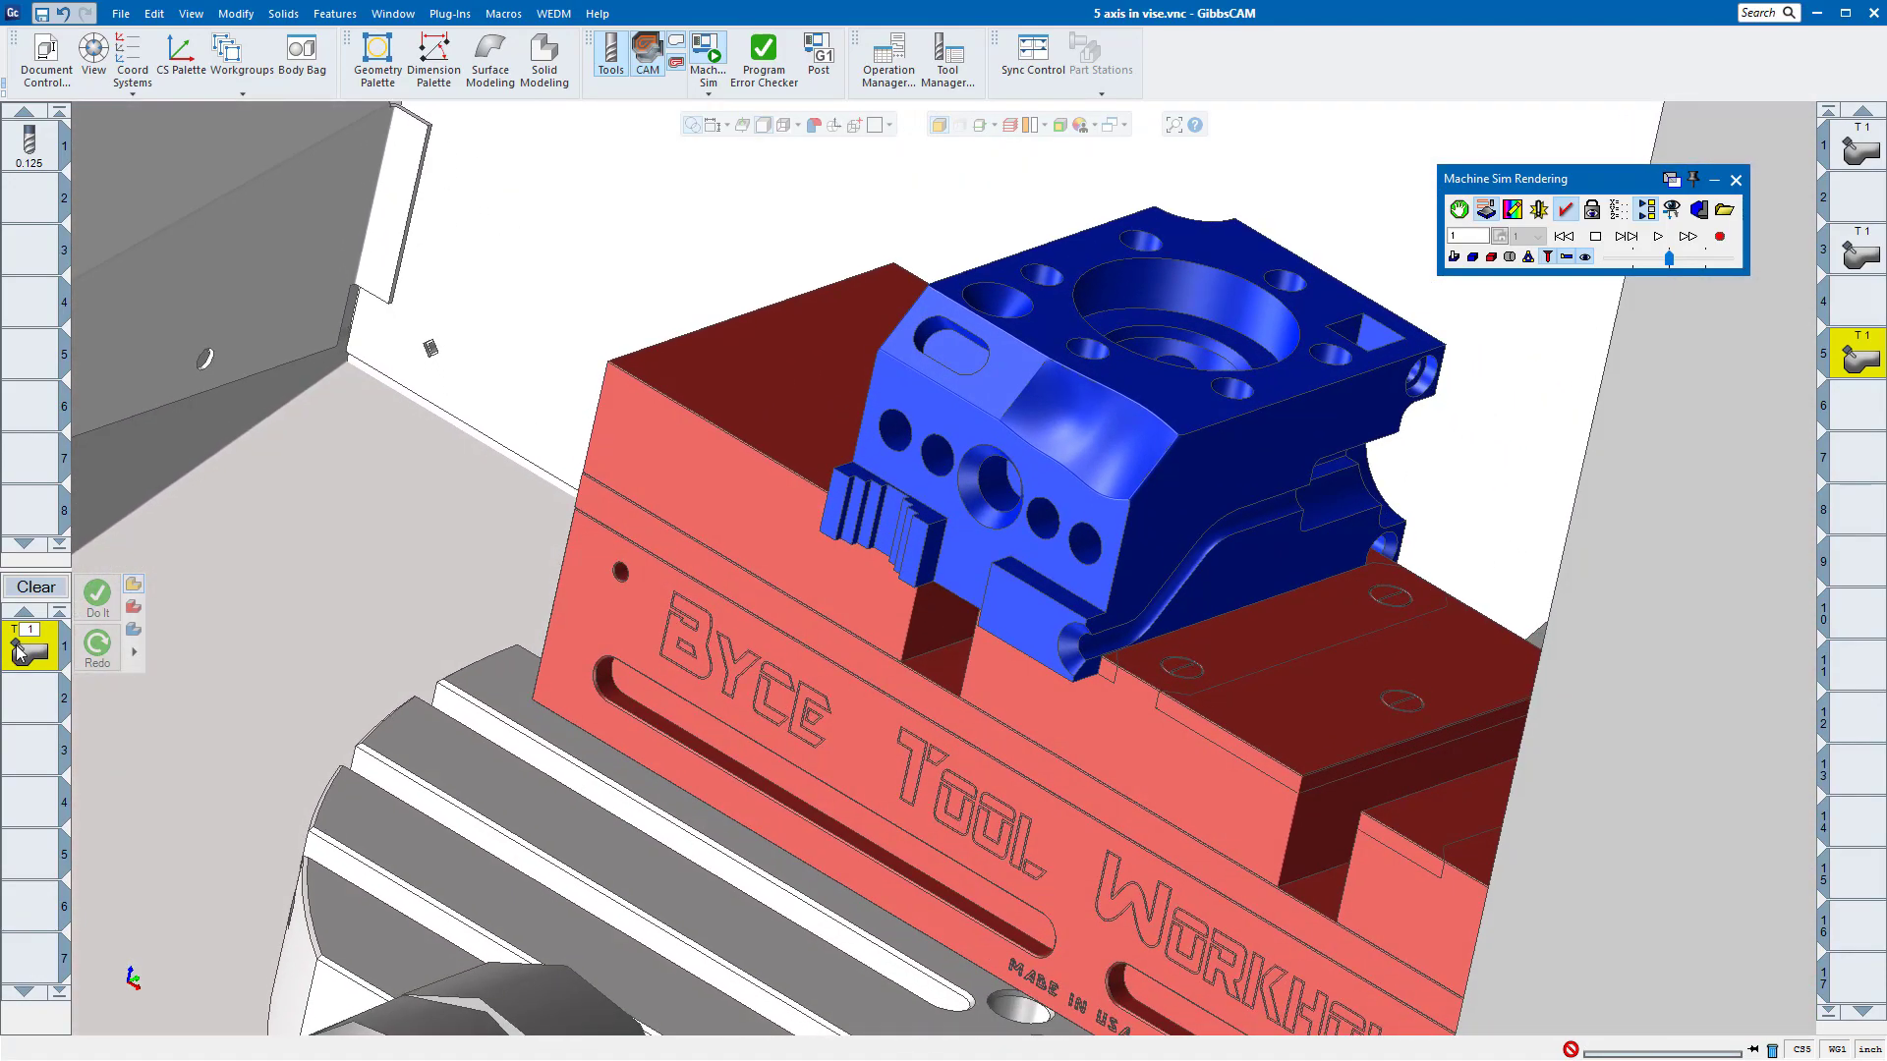
double_click(18, 652)
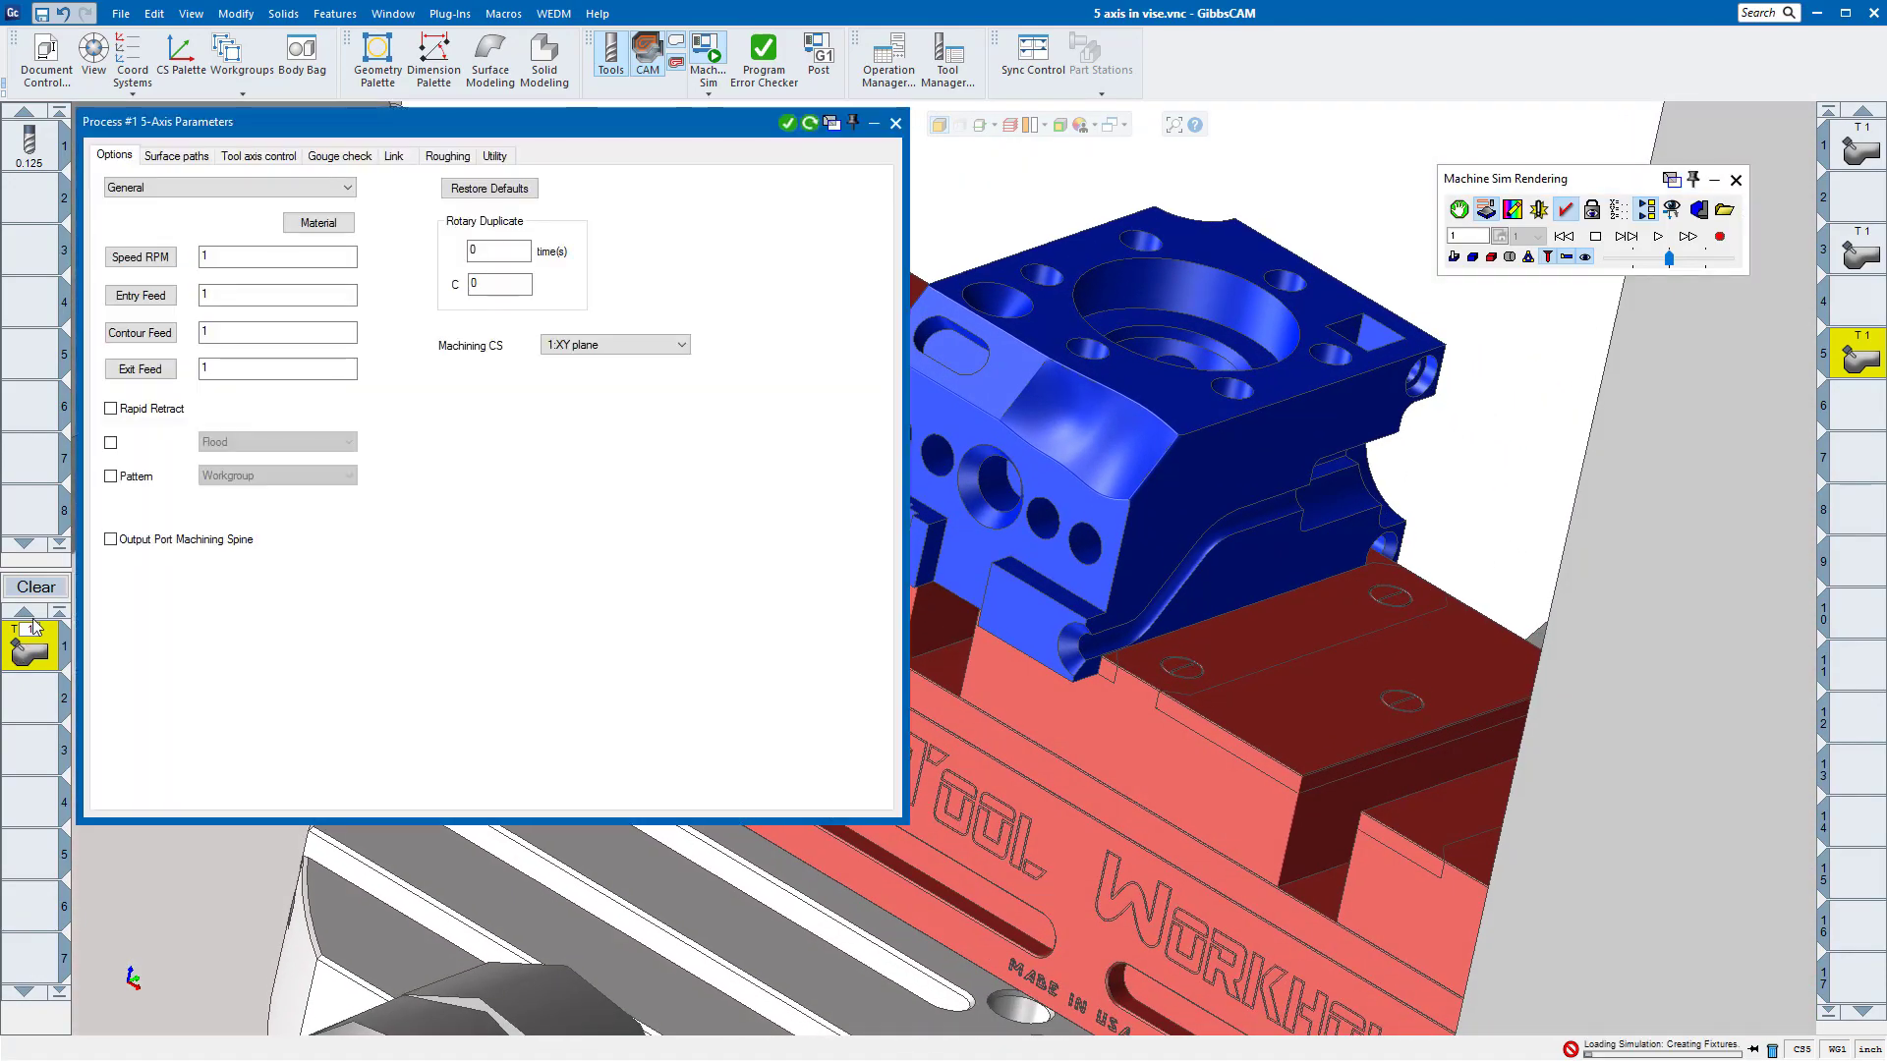
click(160, 156)
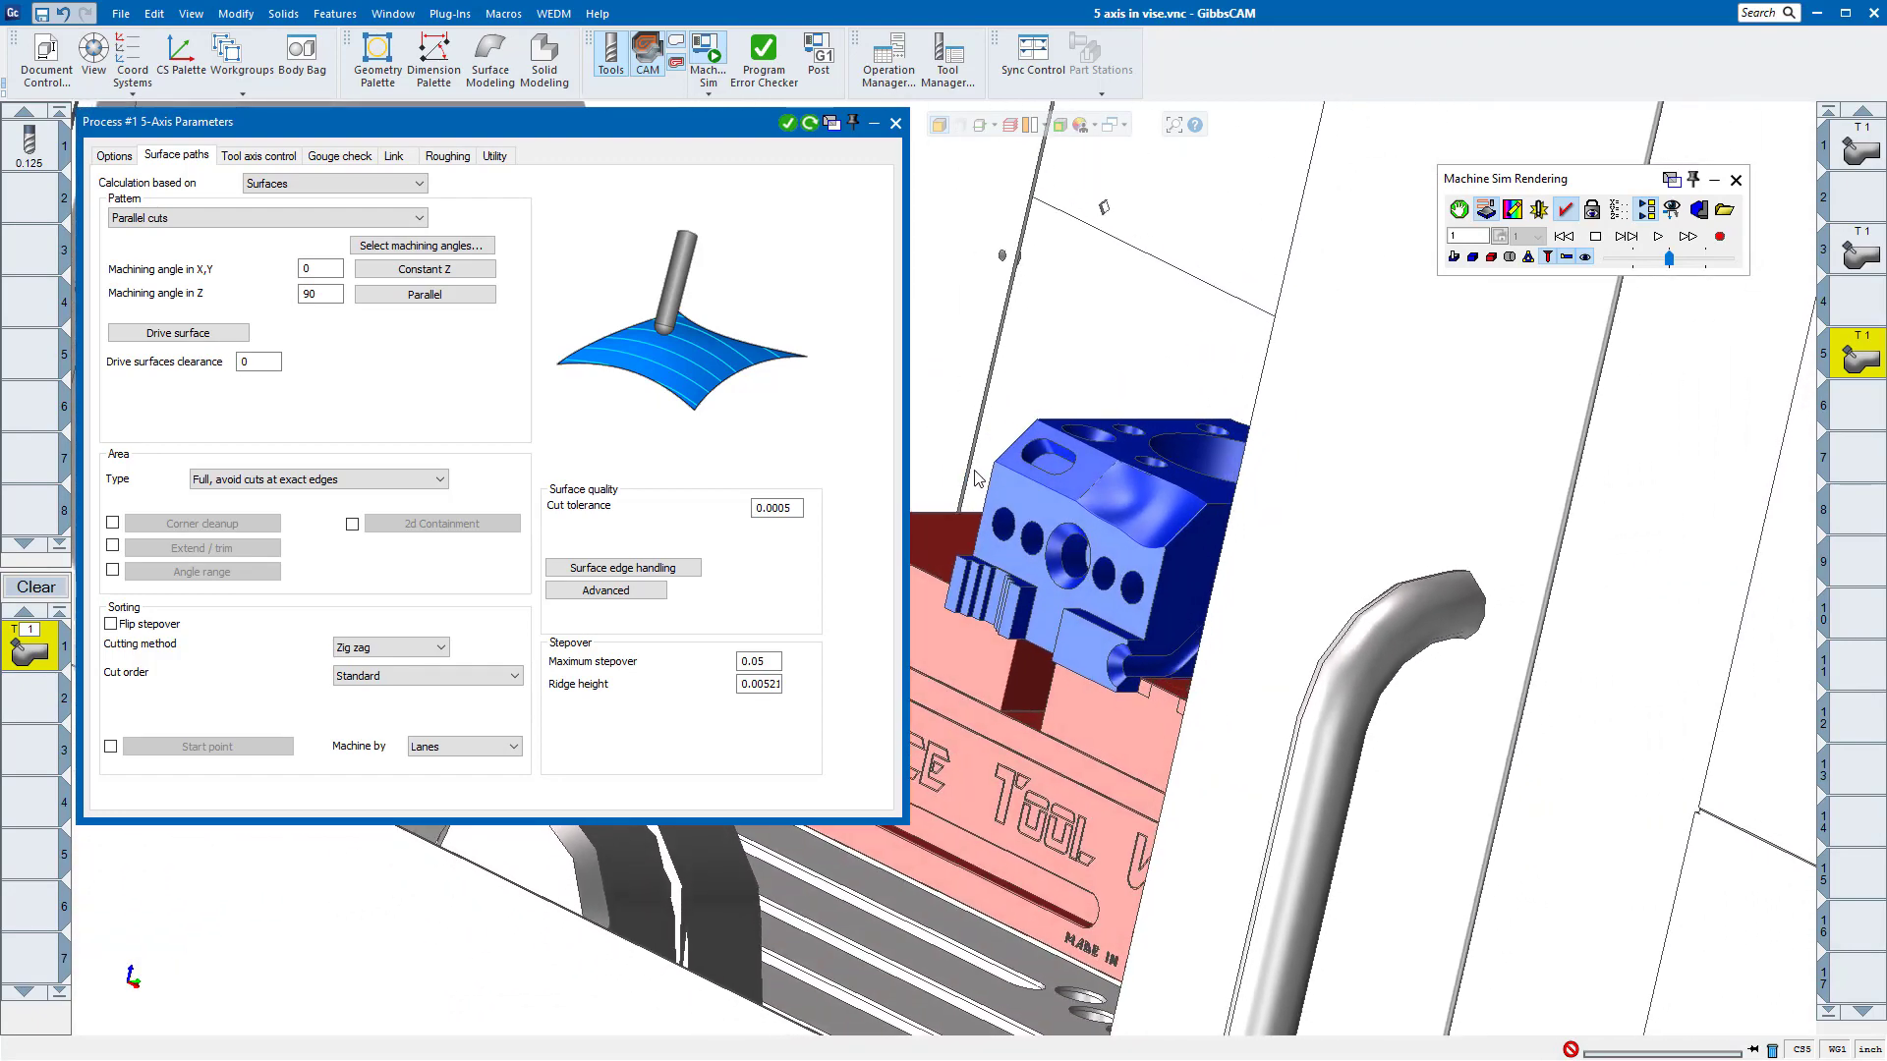
Step: Hide the Door Handle, Door and Left and back sheet metal machine components in the simulation using the Machine Component Manager
click(1657, 212)
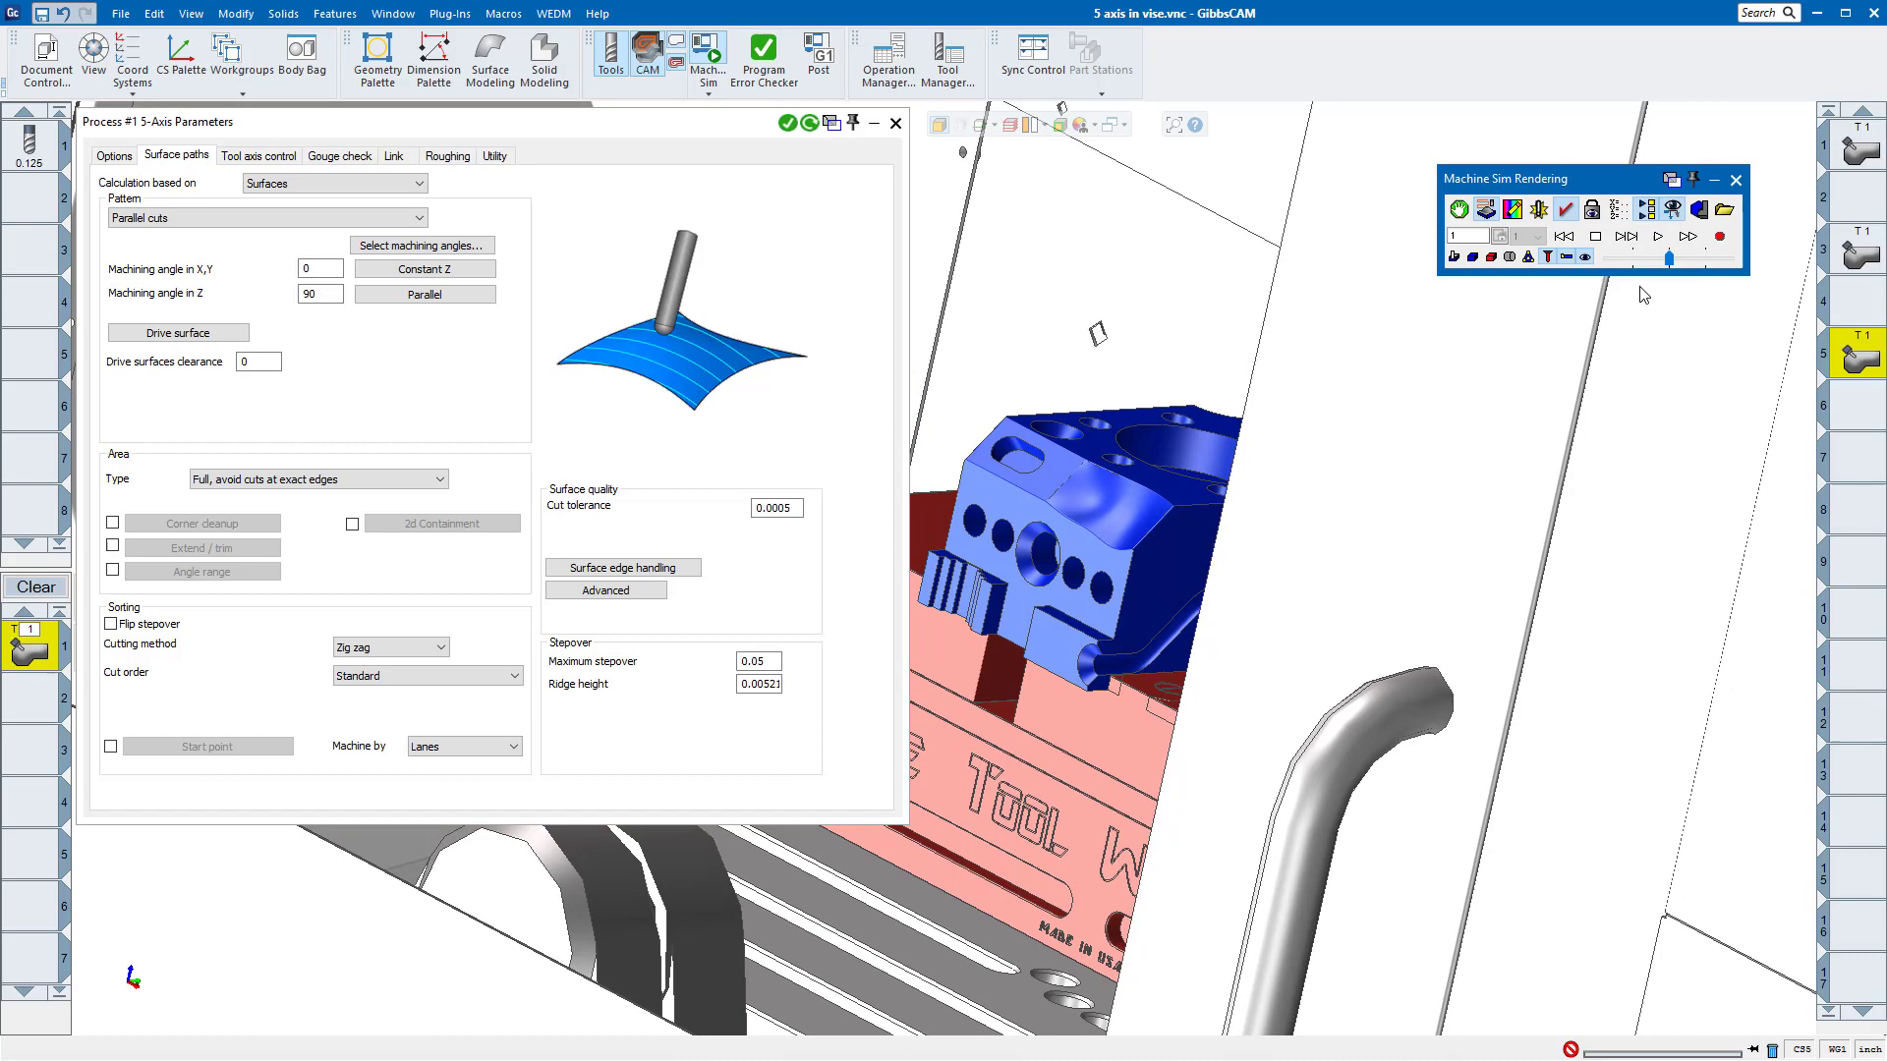
click(1350, 720)
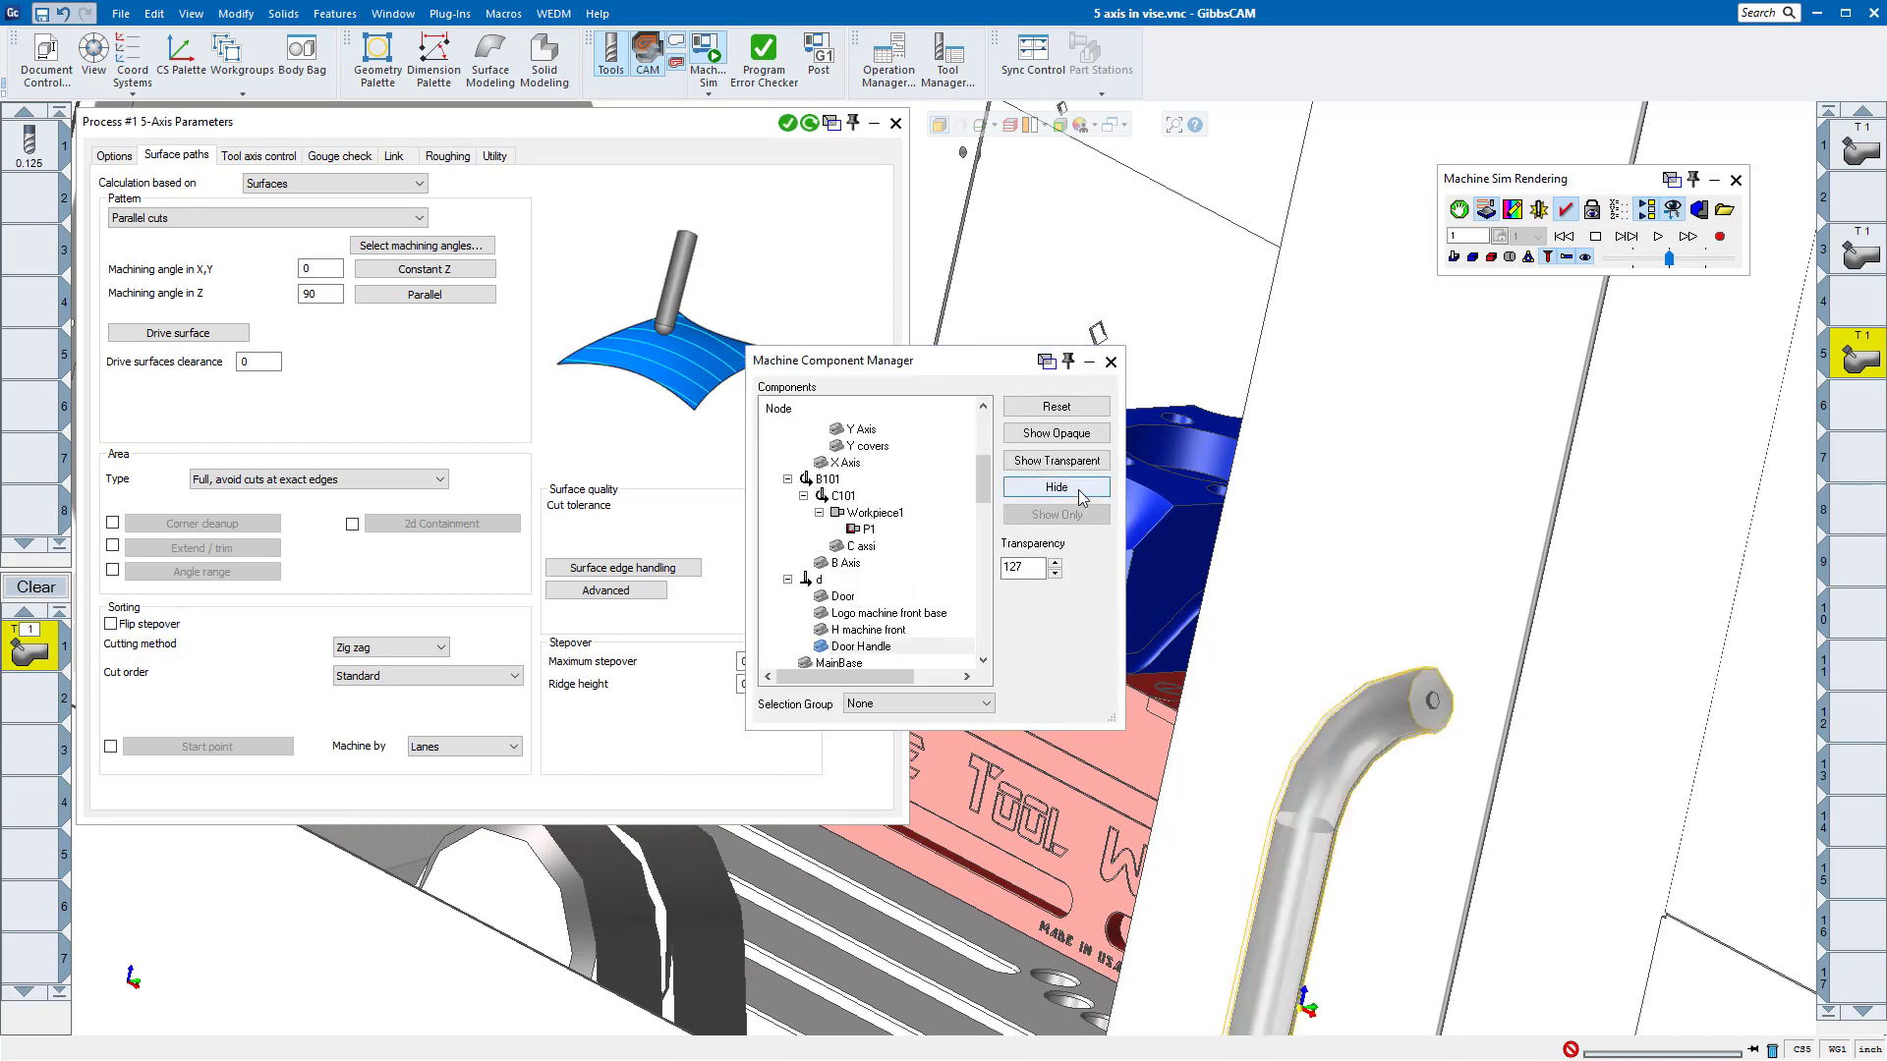
click(1078, 491)
click(1301, 512)
click(1064, 488)
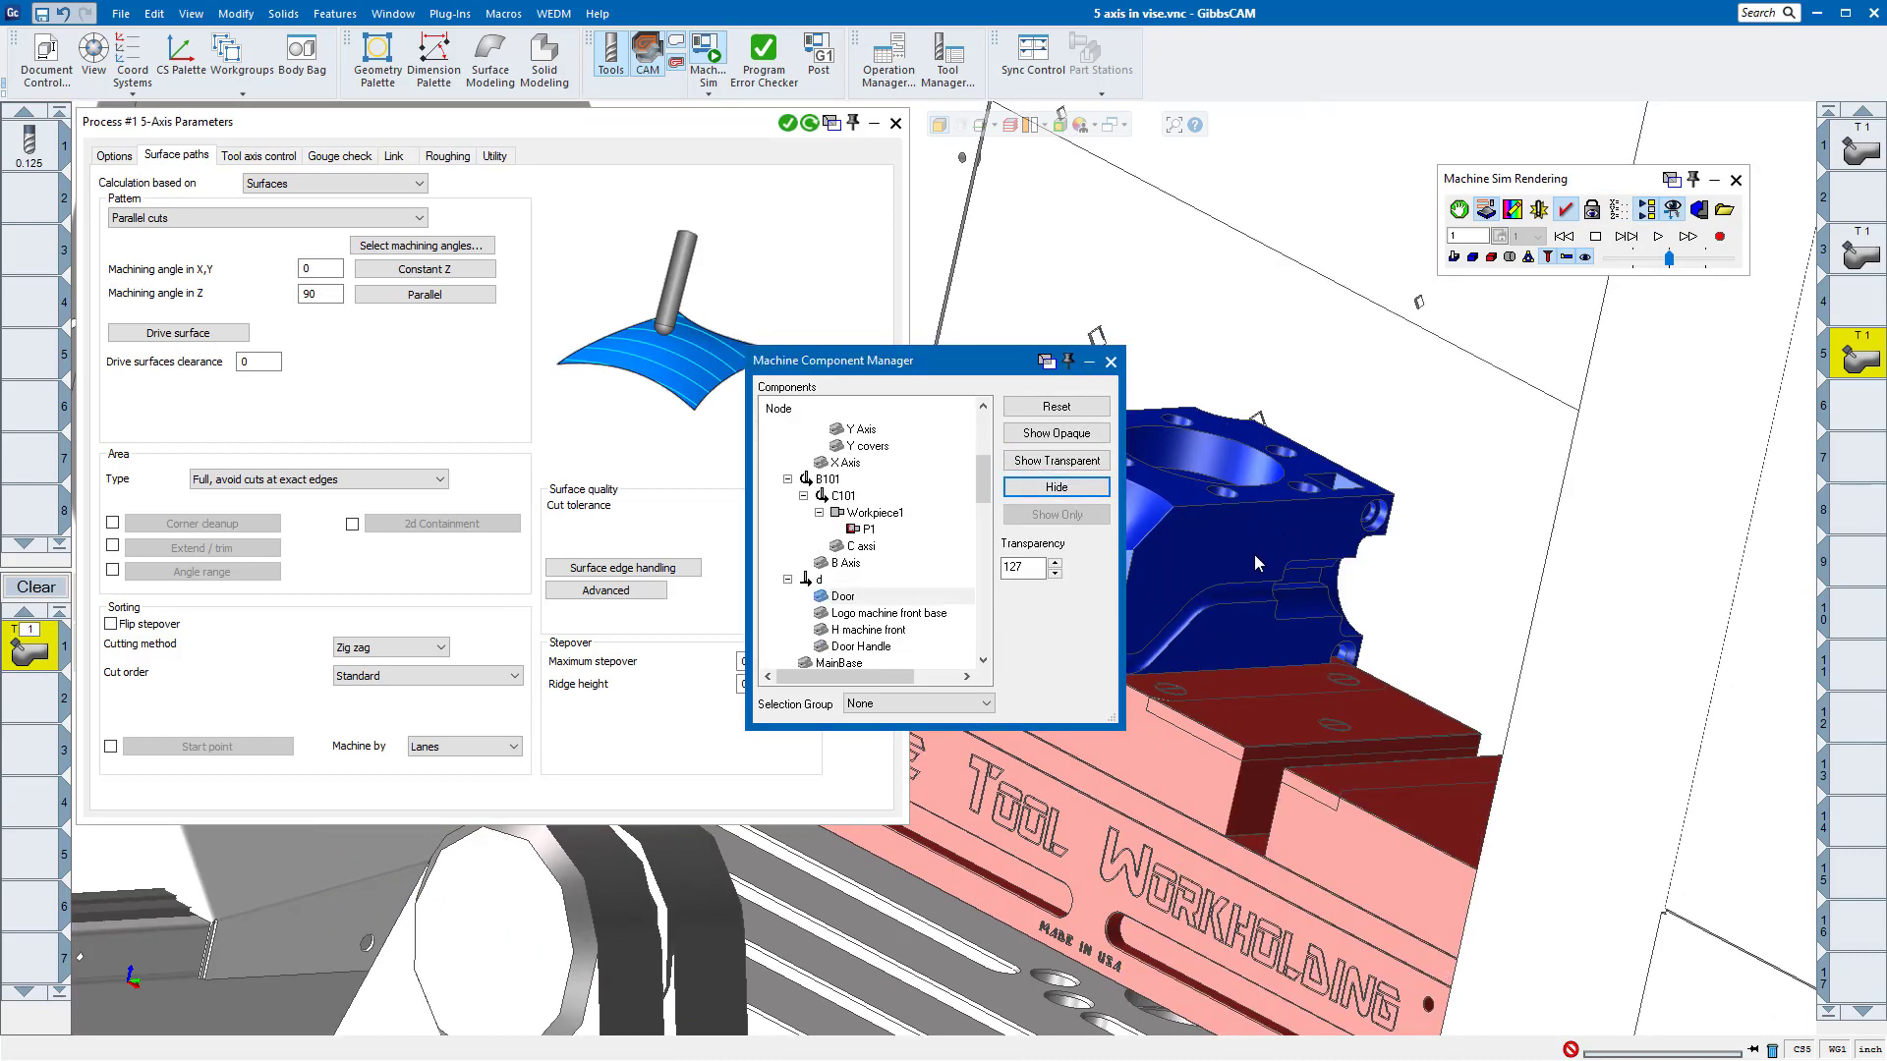
middle_drag(1256, 555, 1253, 601)
click(717, 950)
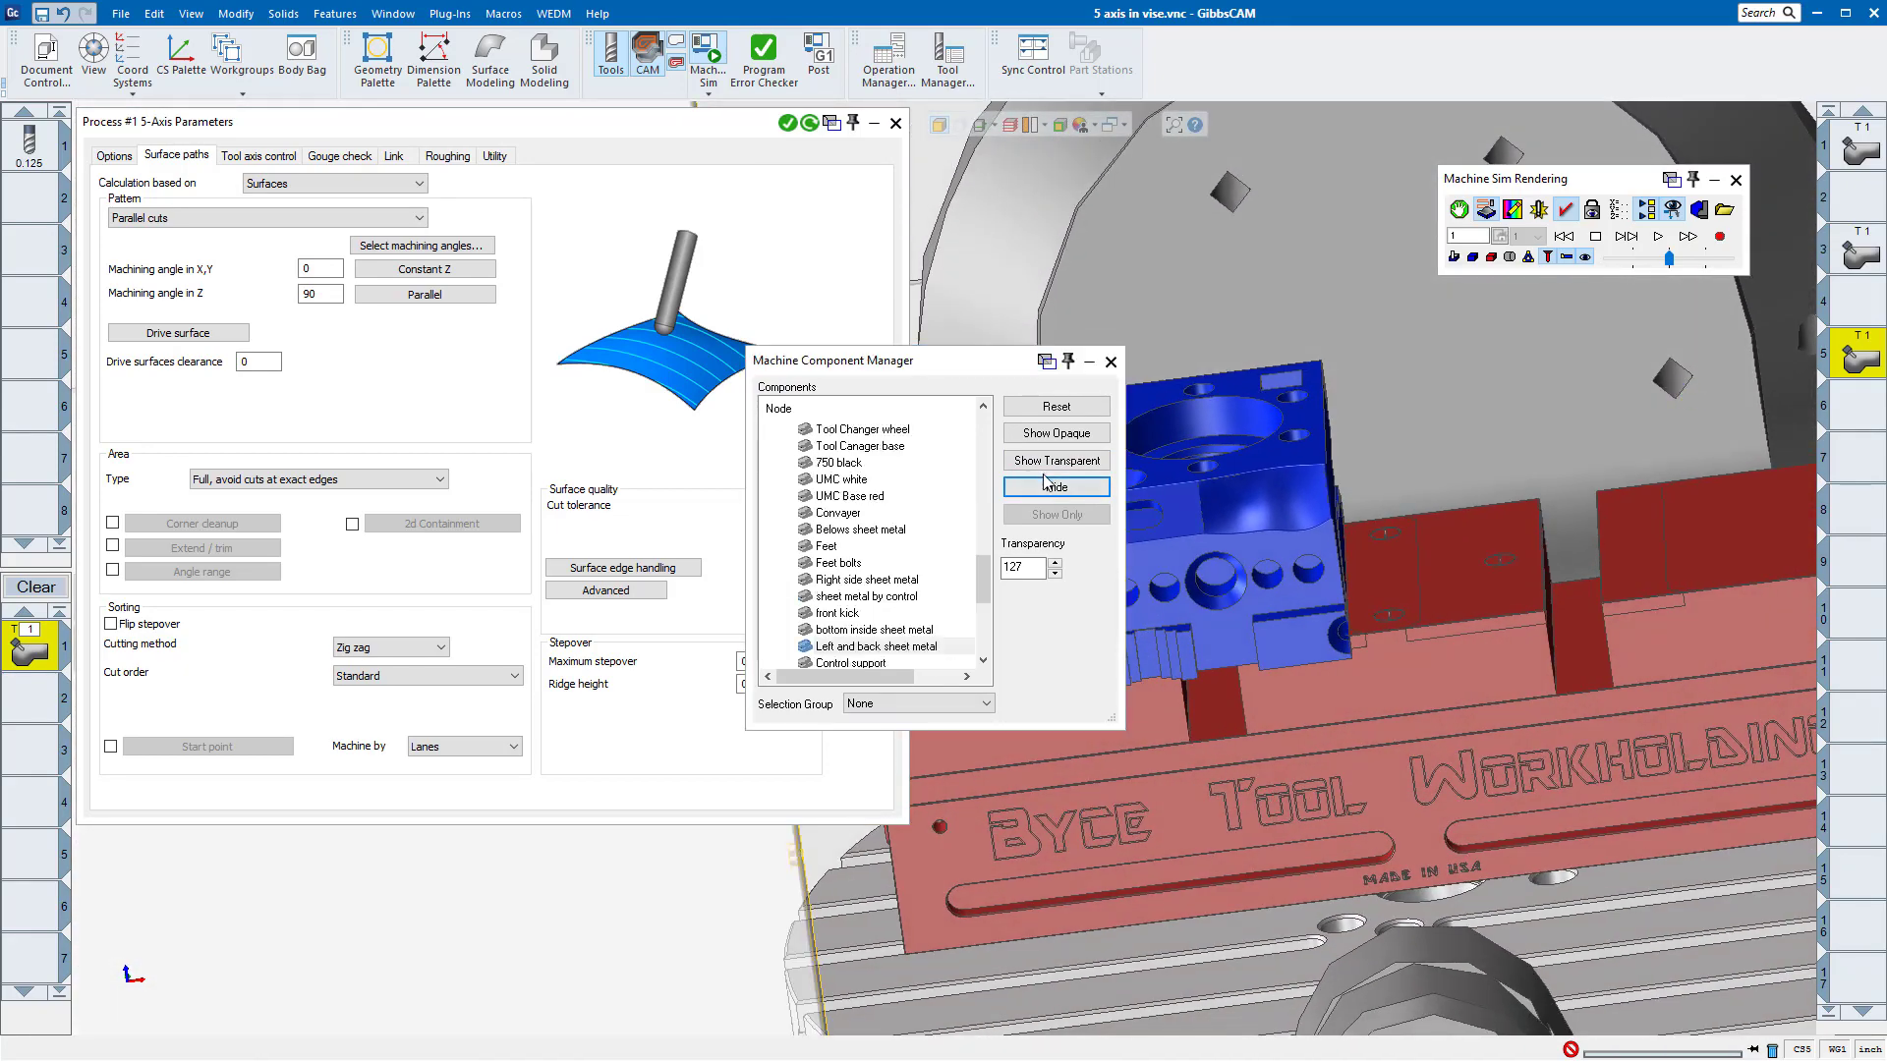
click(1049, 484)
middle_drag(1159, 407, 1159, 545)
click(1110, 362)
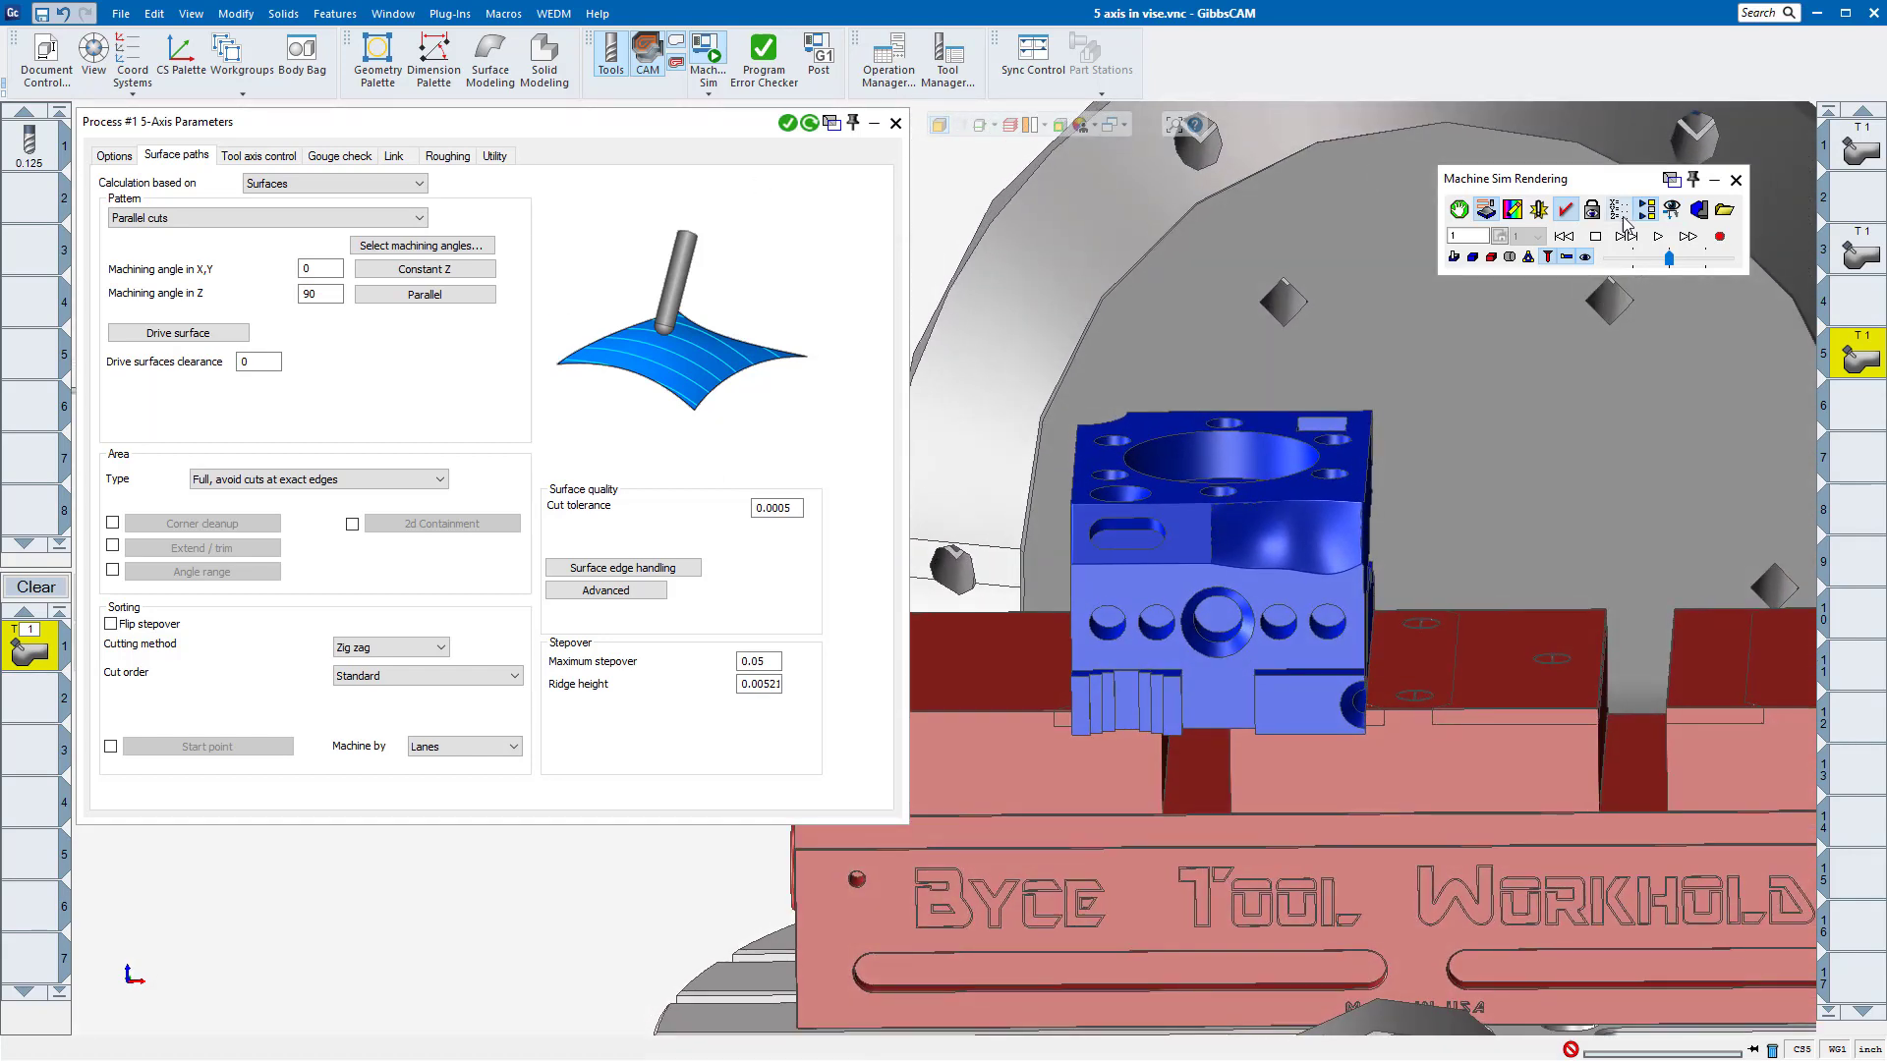
Step: Show the process's tool axis control settings and play the third operation's machine simulation, stopping it during the cut
click(257, 155)
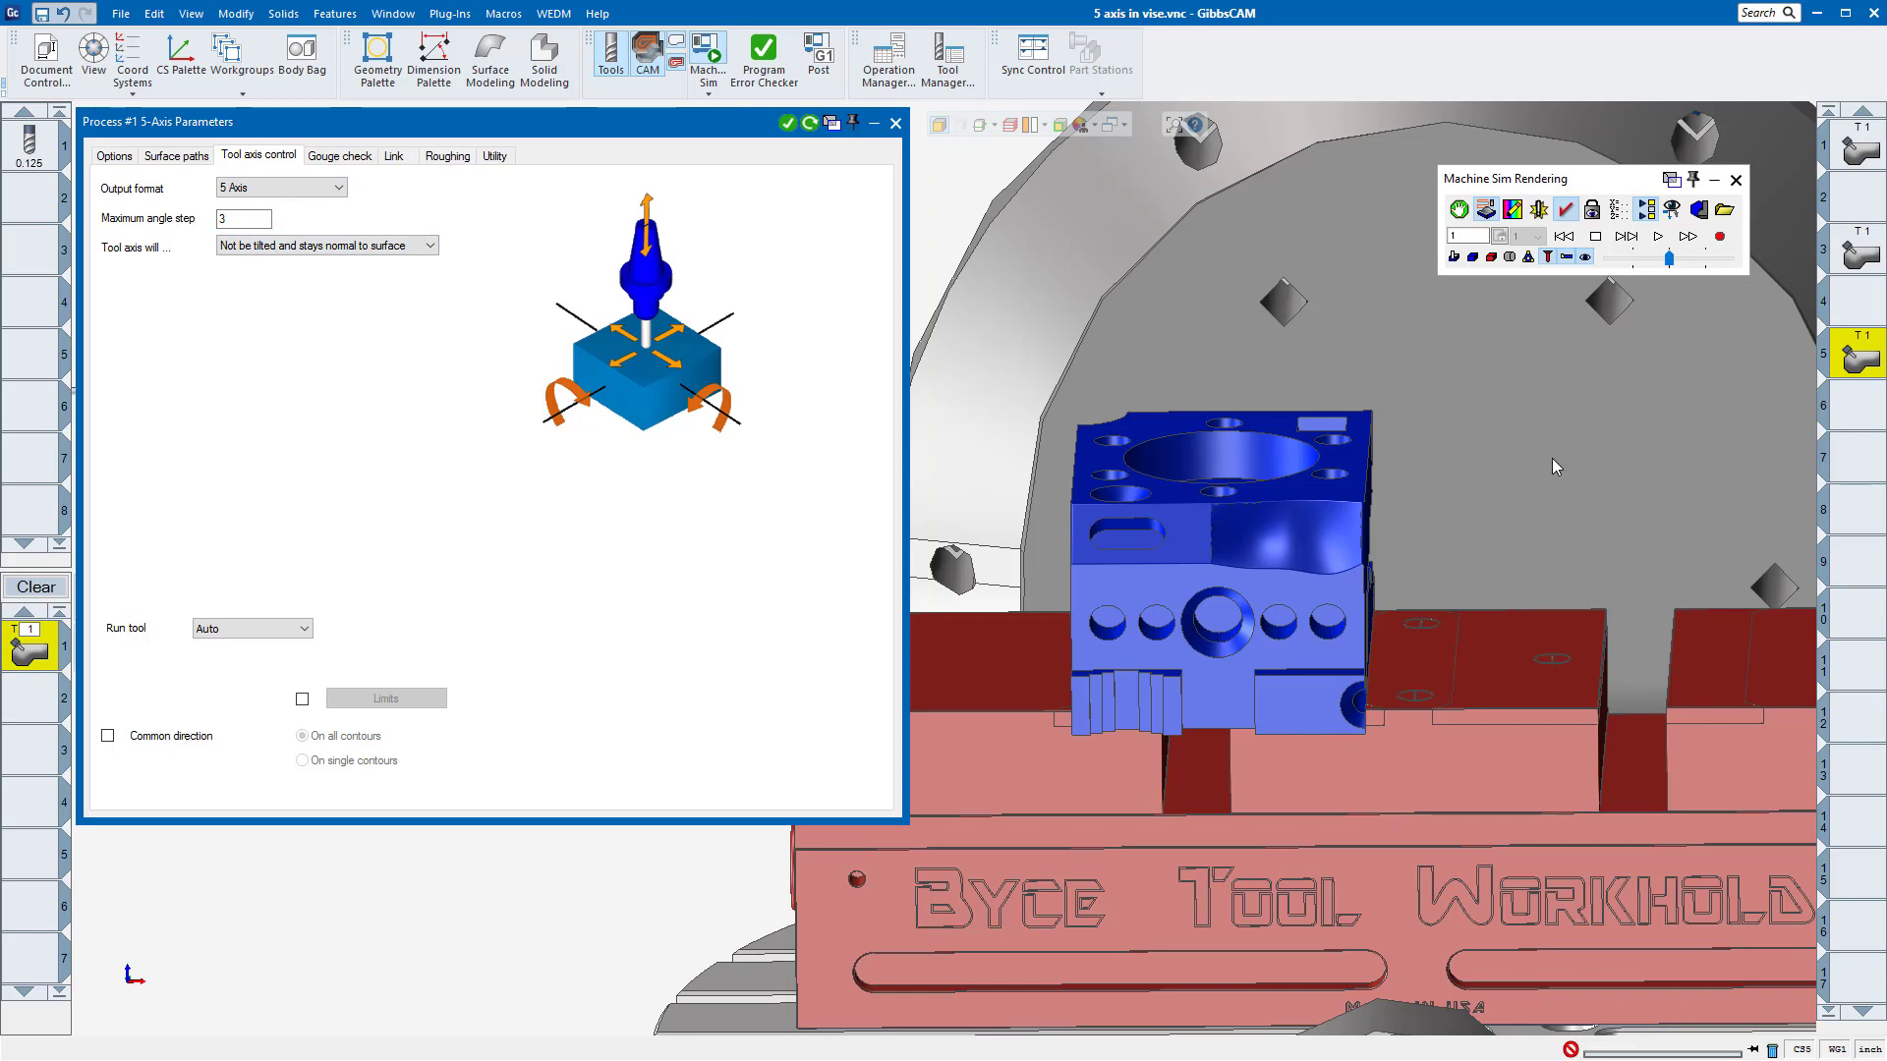
click(1659, 236)
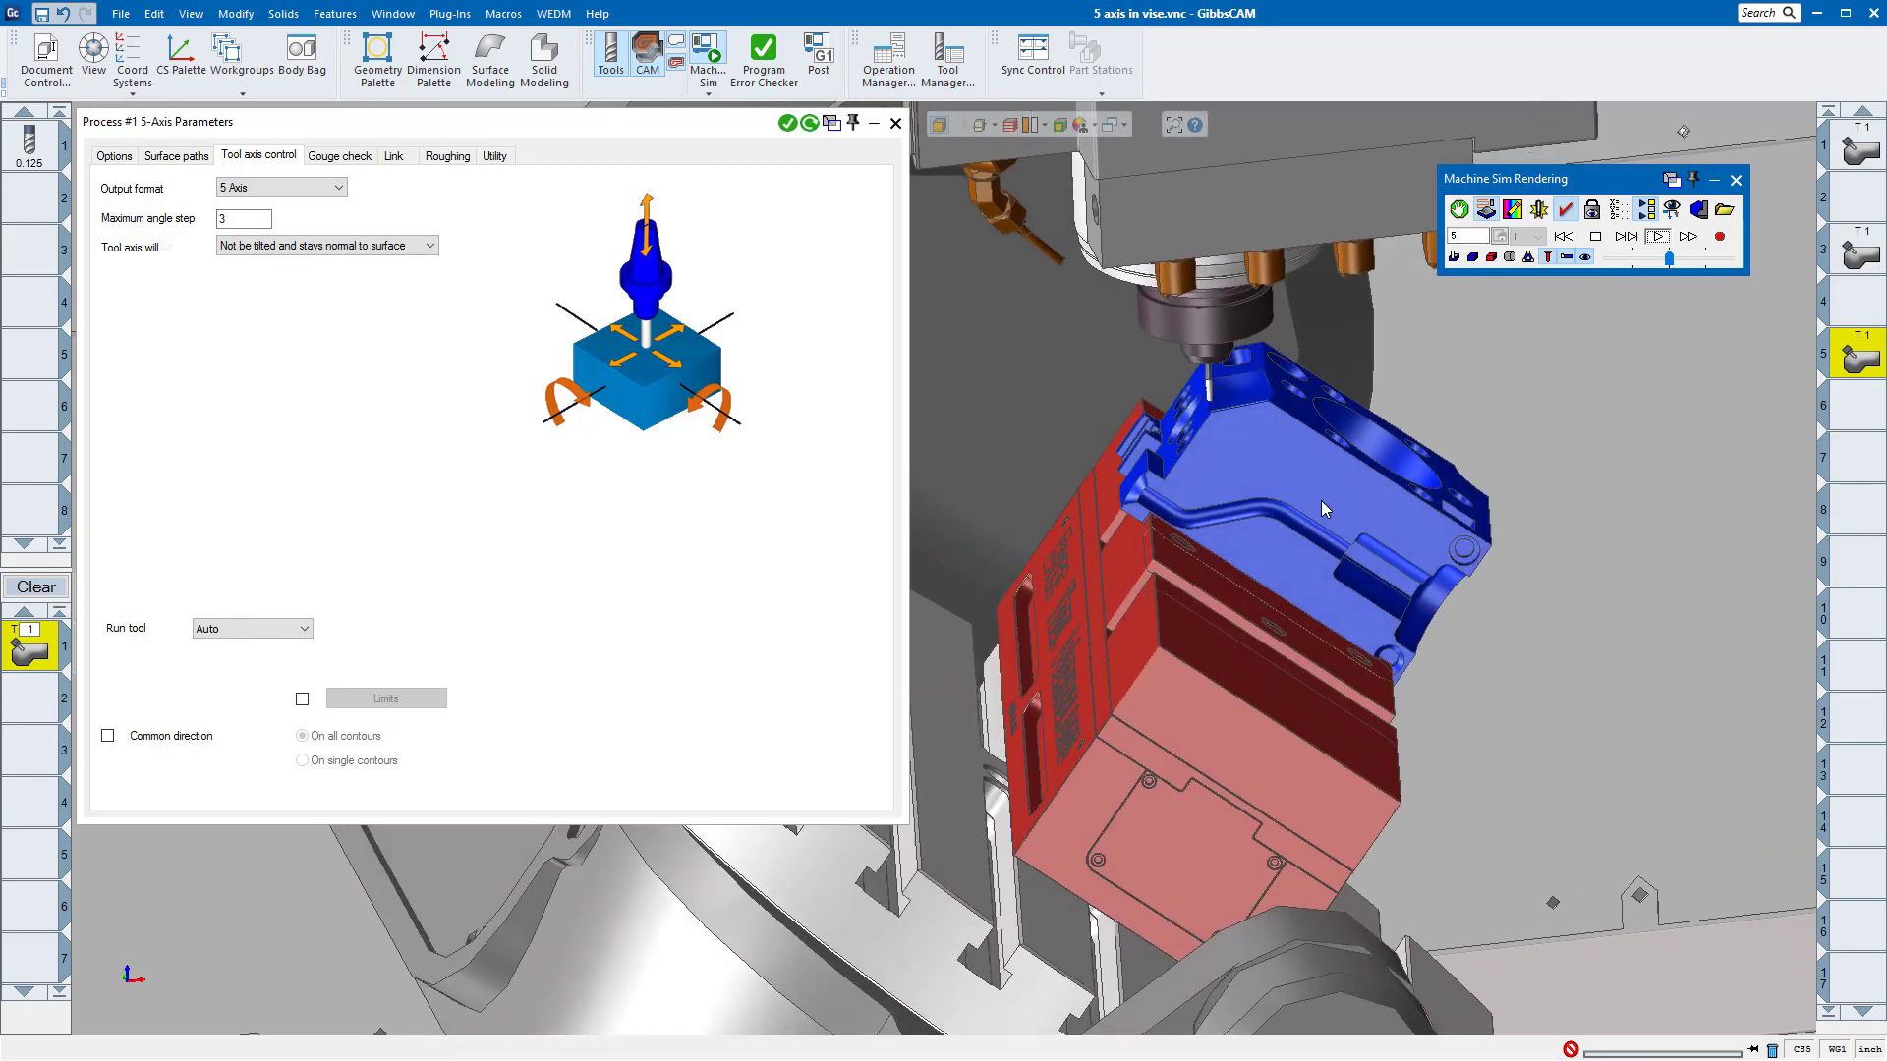
click(1596, 236)
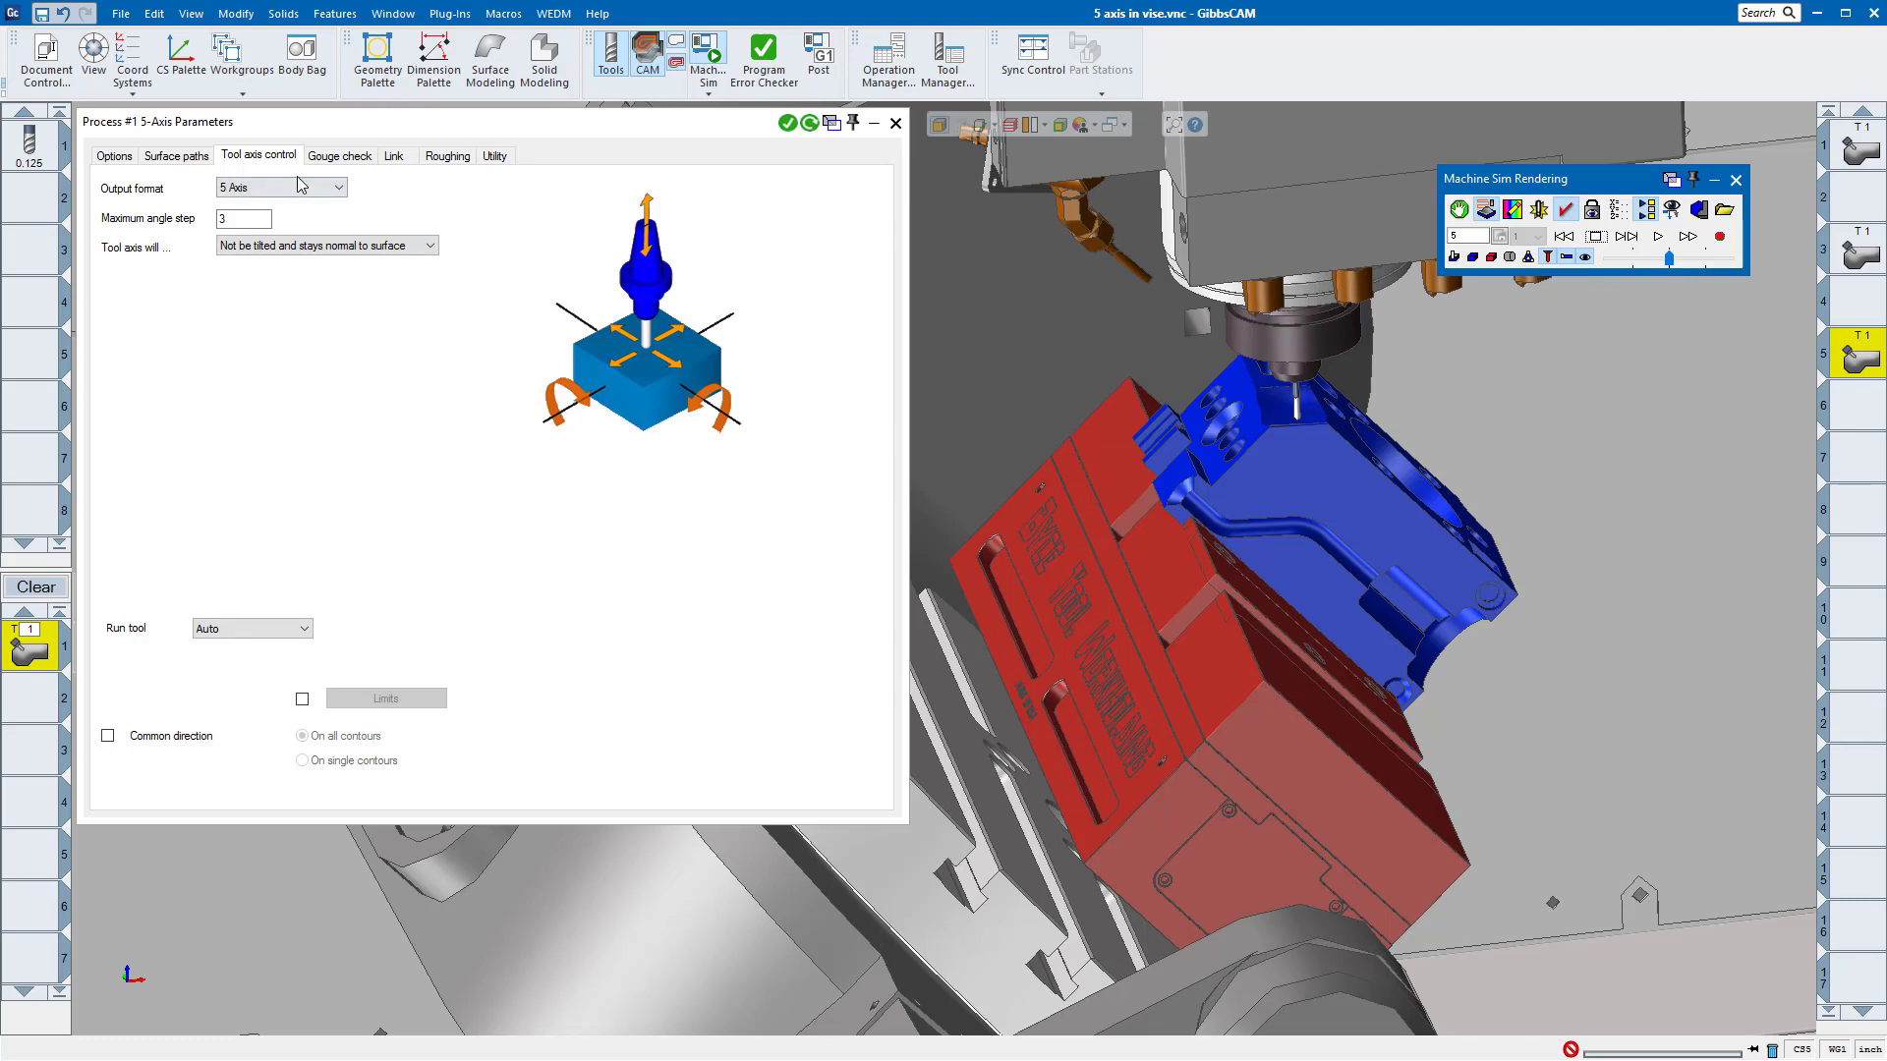
Step: Enable Common direction in tool axis control, recalculating the toolpath first with On single contours and again with On all contours
click(108, 742)
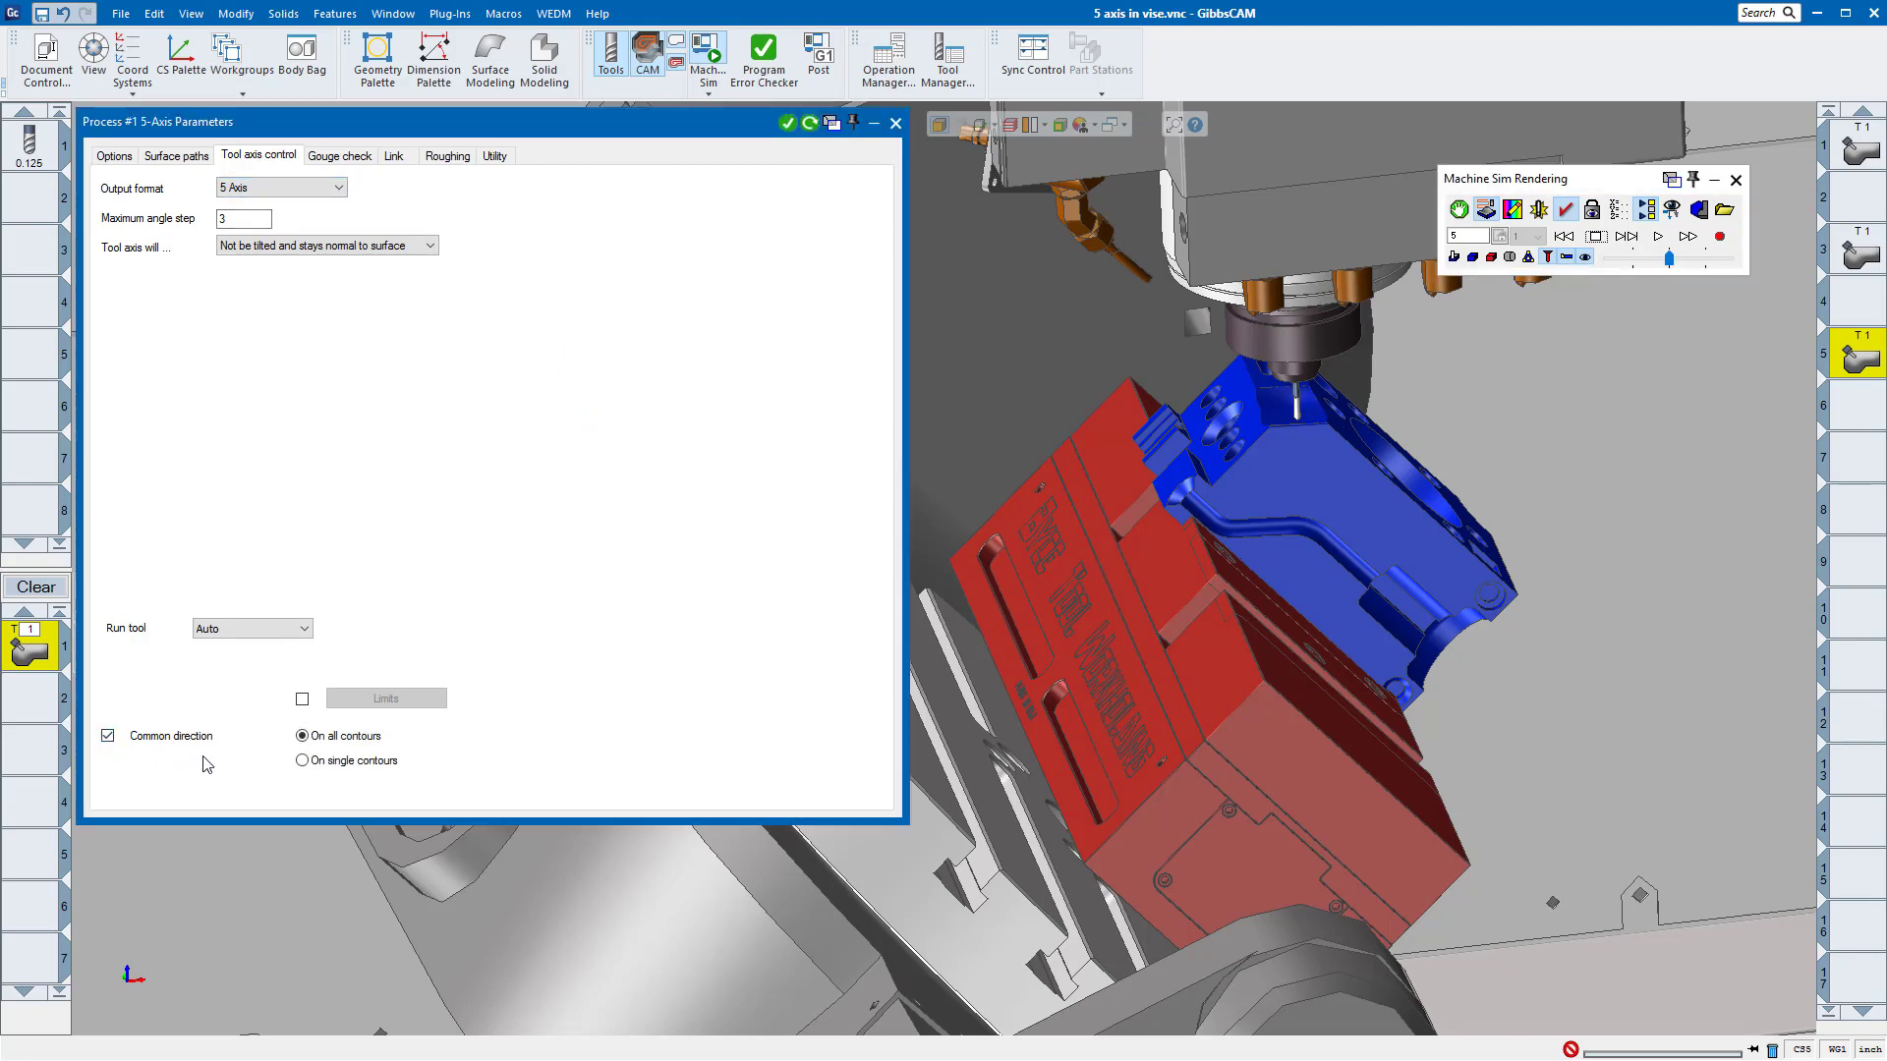
click(810, 124)
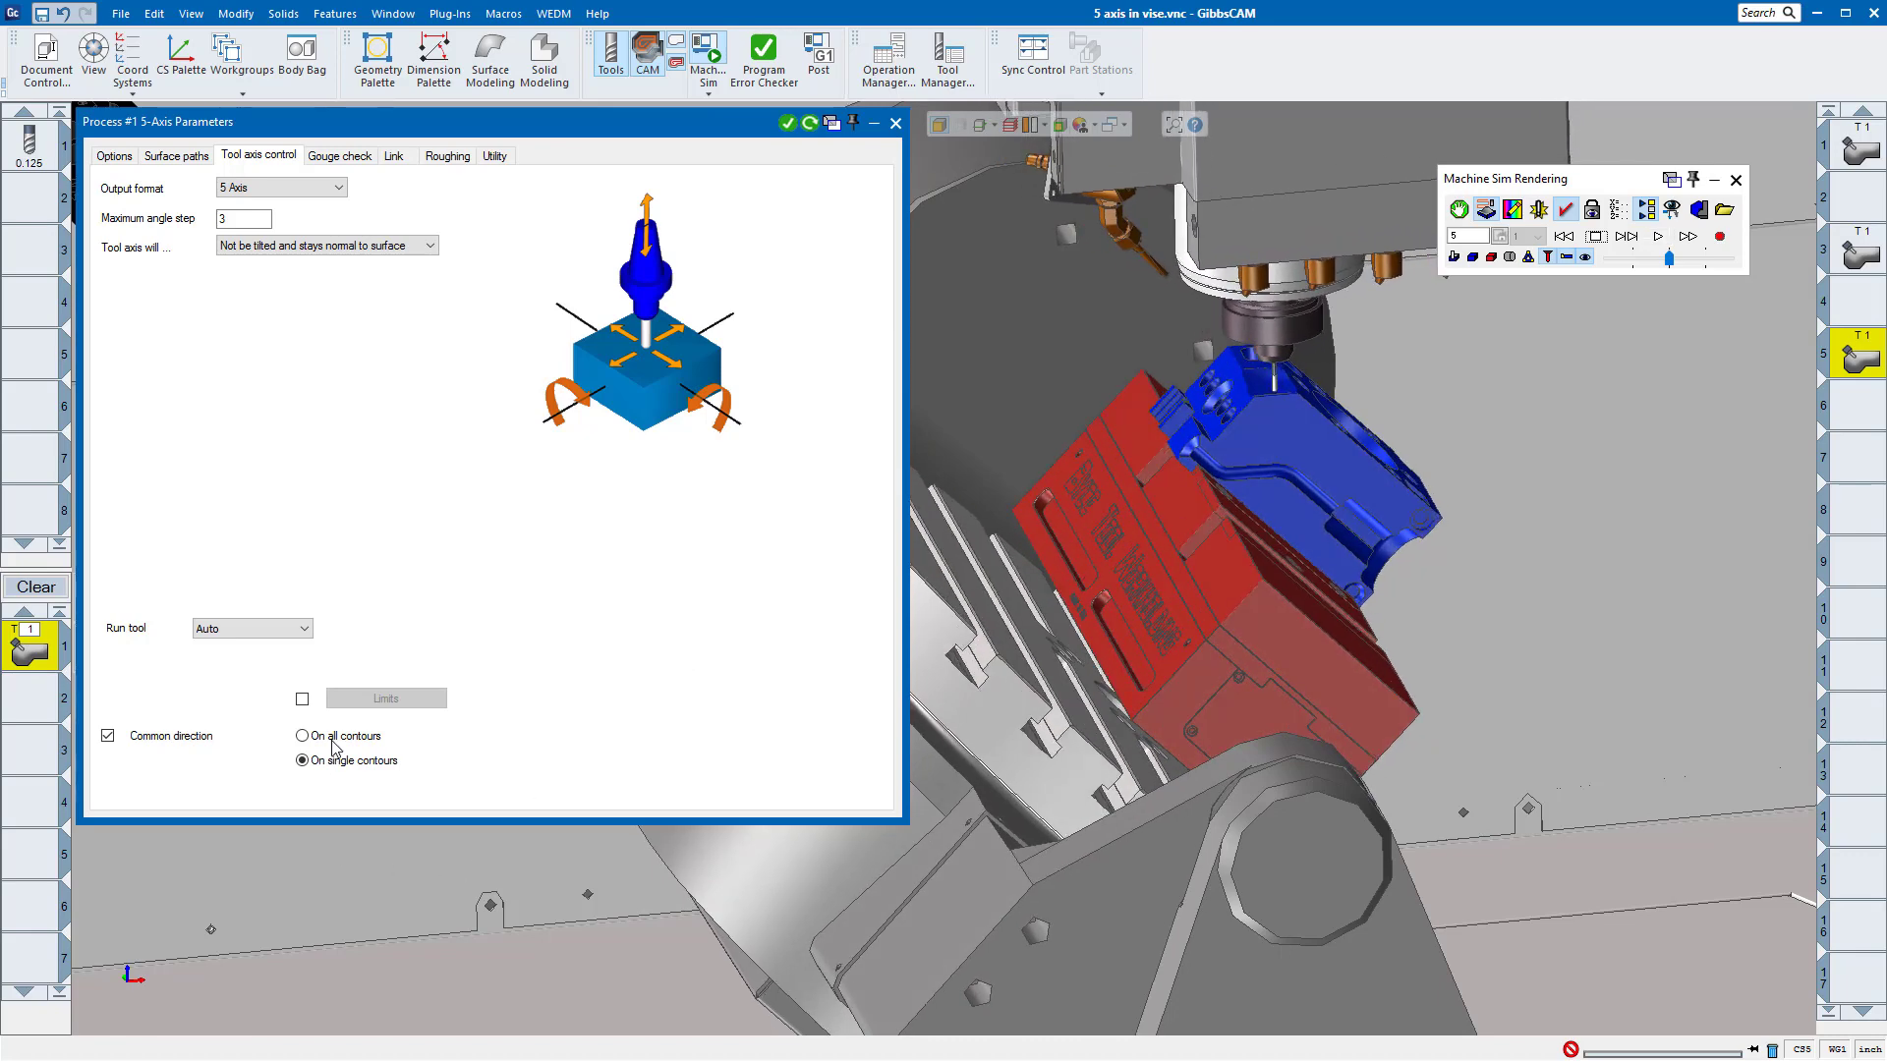
click(301, 737)
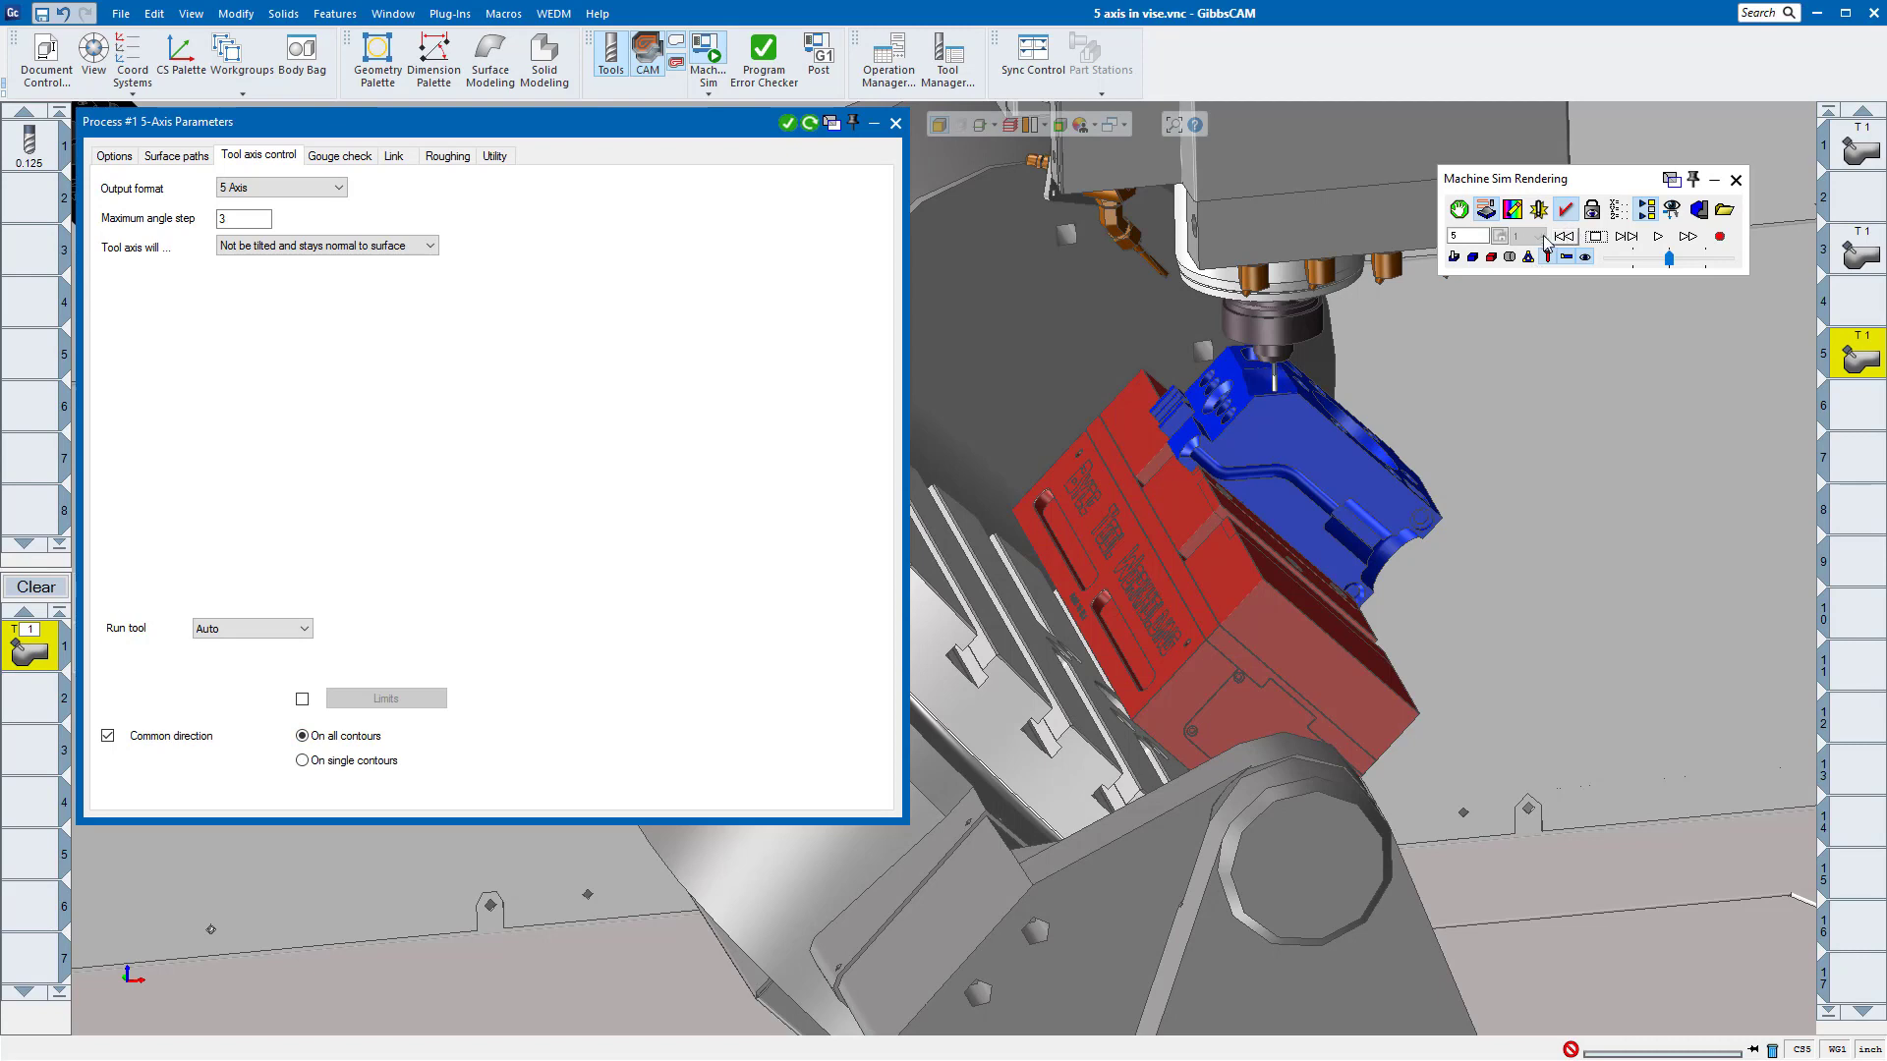
click(810, 124)
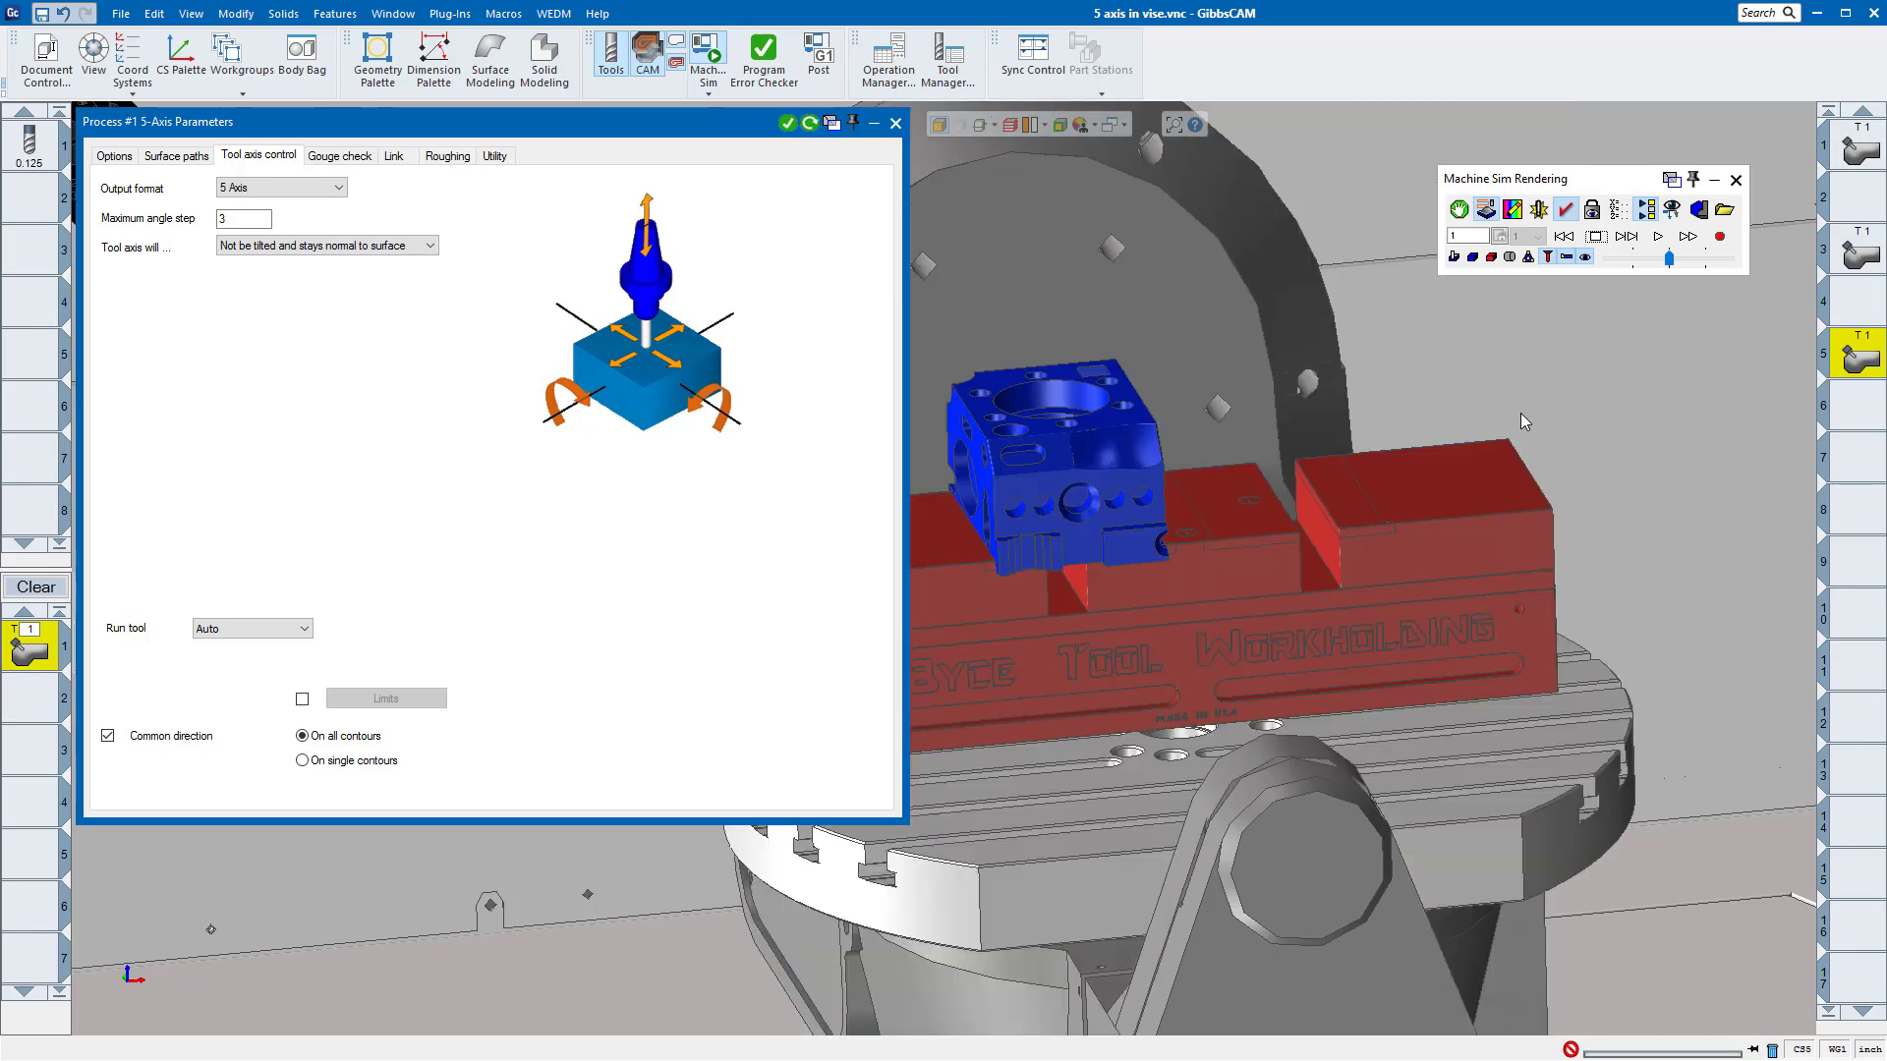
Step: Play the machine simulation of the common-direction toolpath, examine the tool tilt at the part up close, and replay it from the start
click(1655, 237)
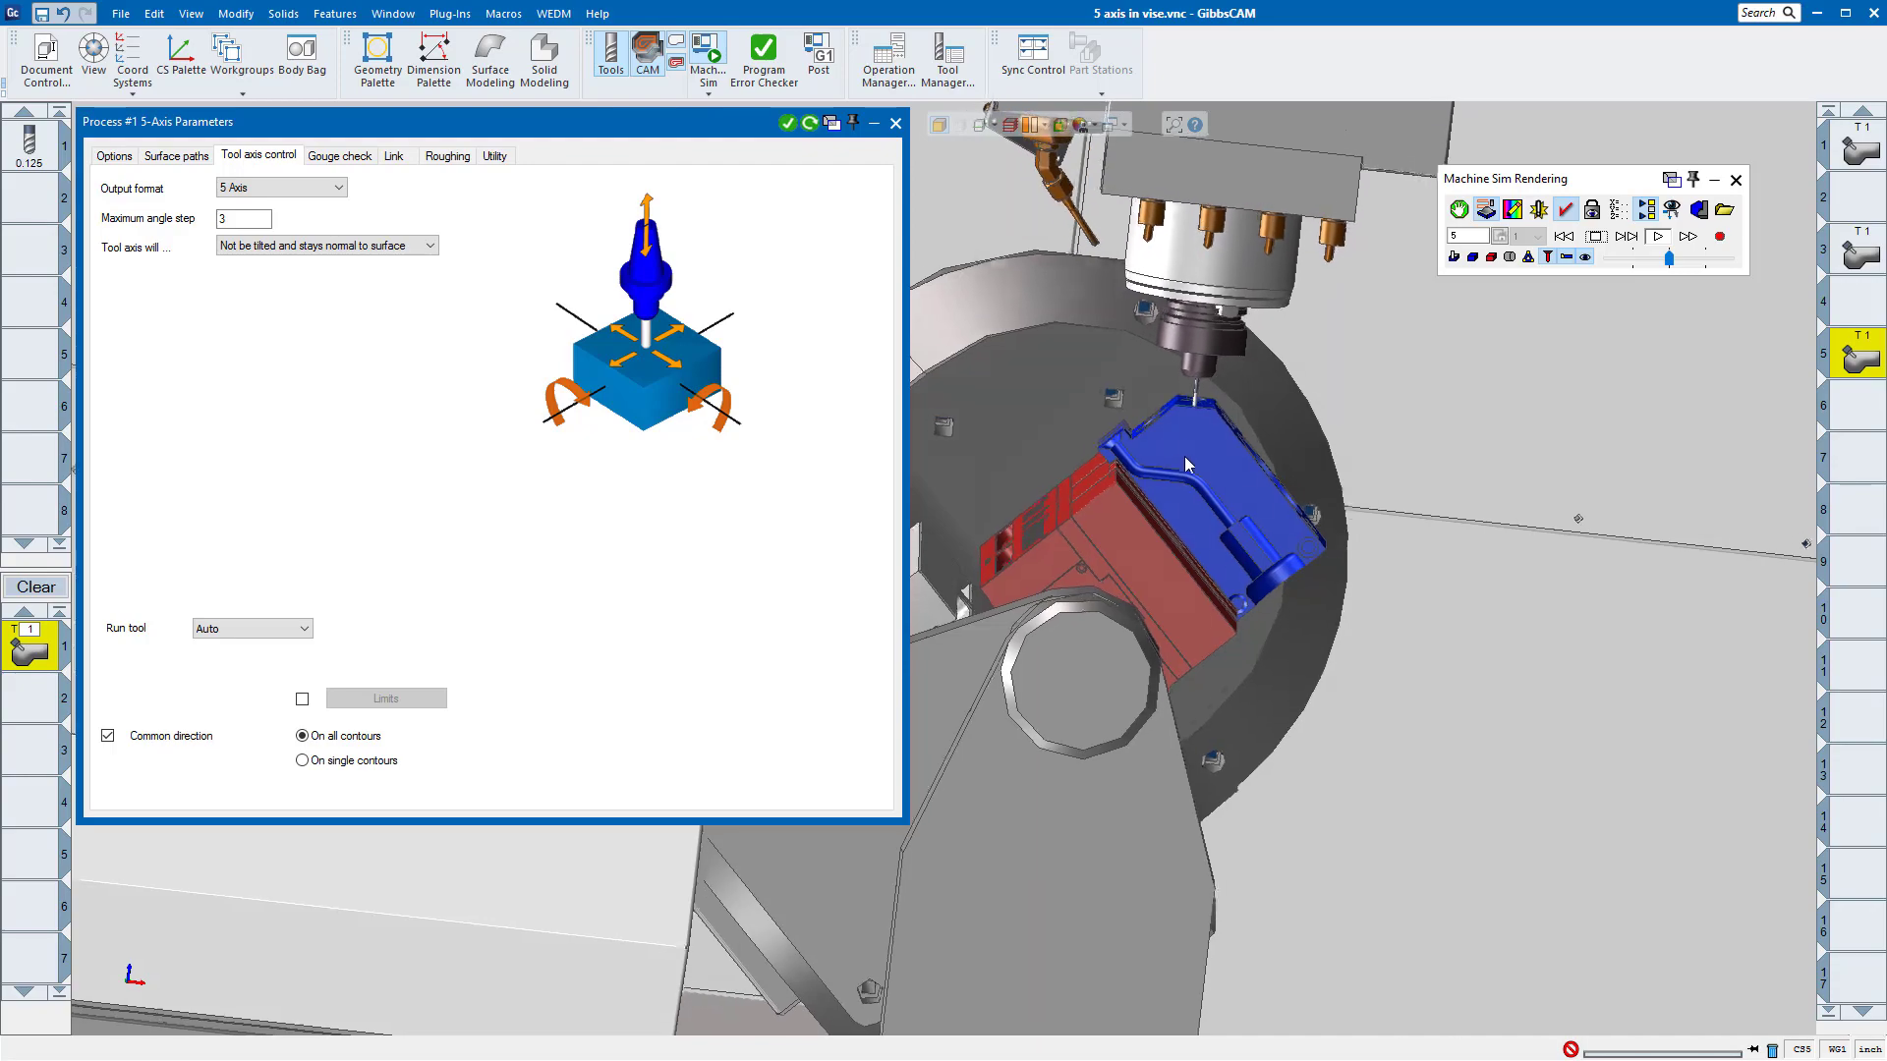
scroll(1224, 557, down, 2)
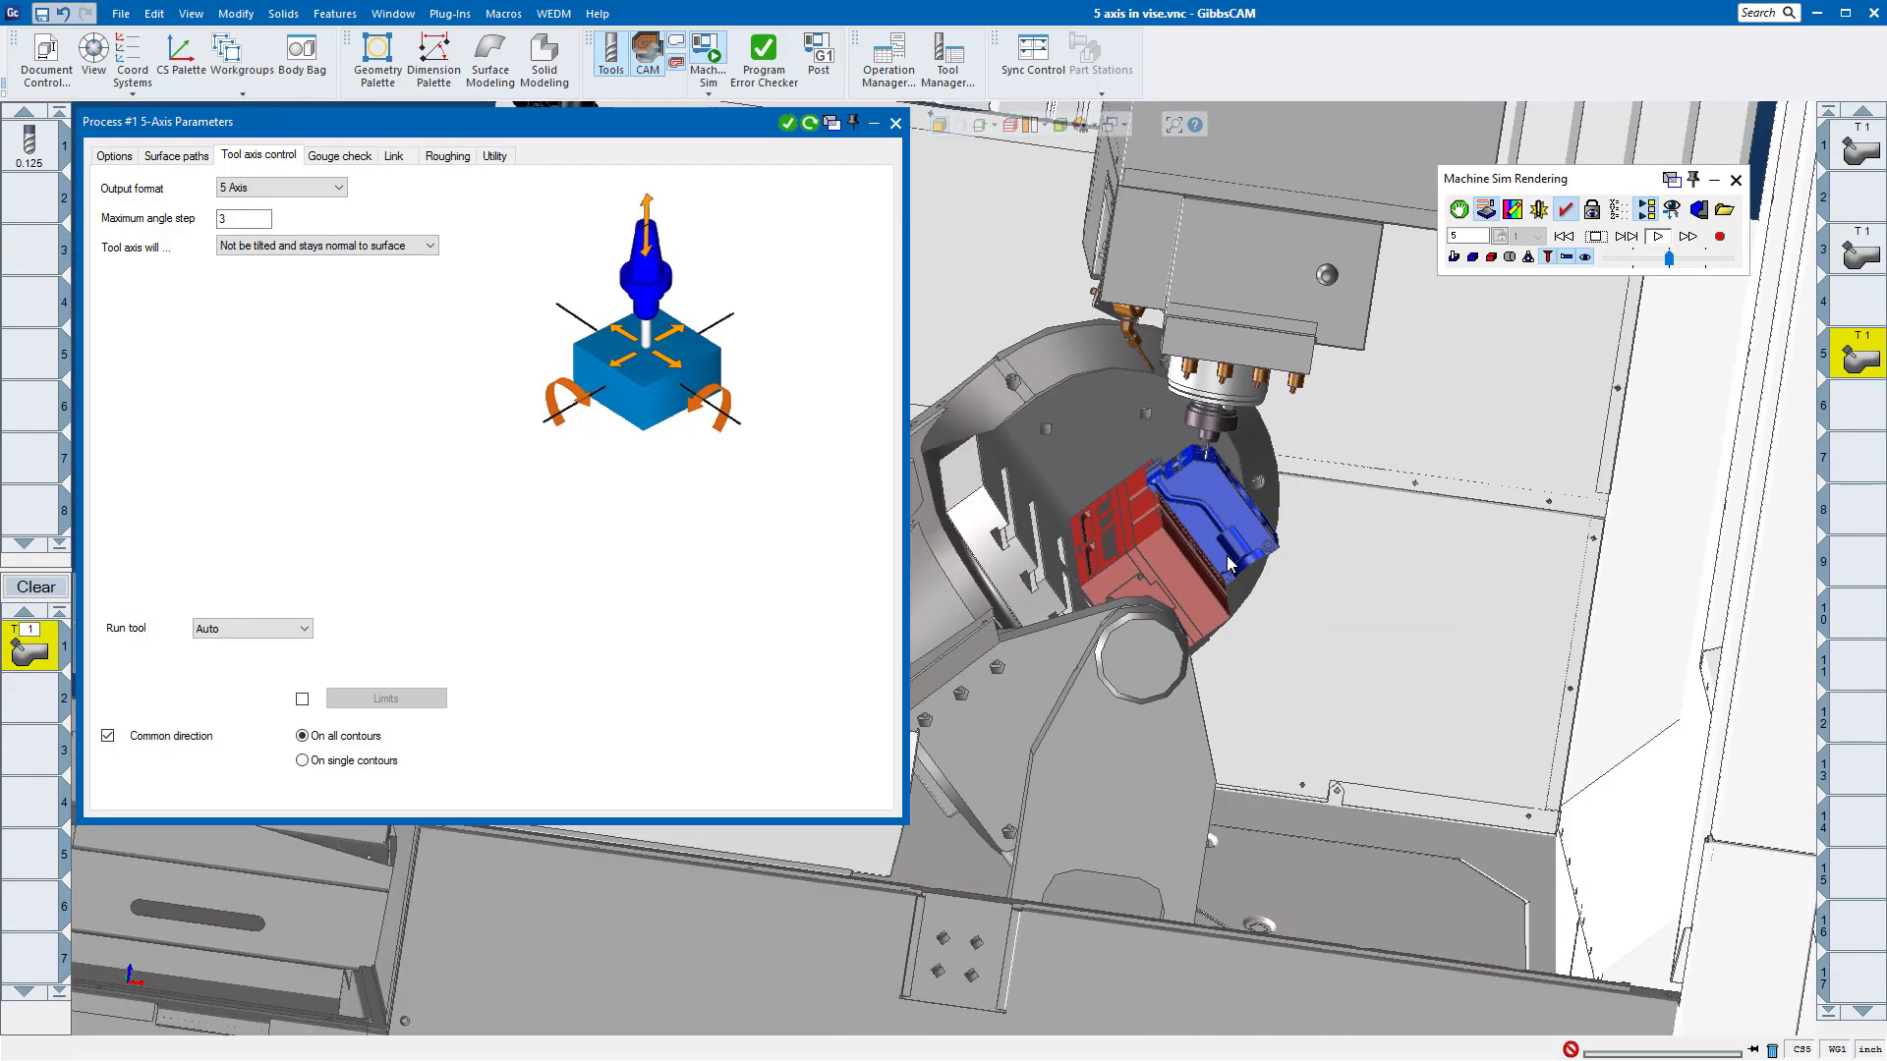
middle_drag(1225, 556, 1222, 589)
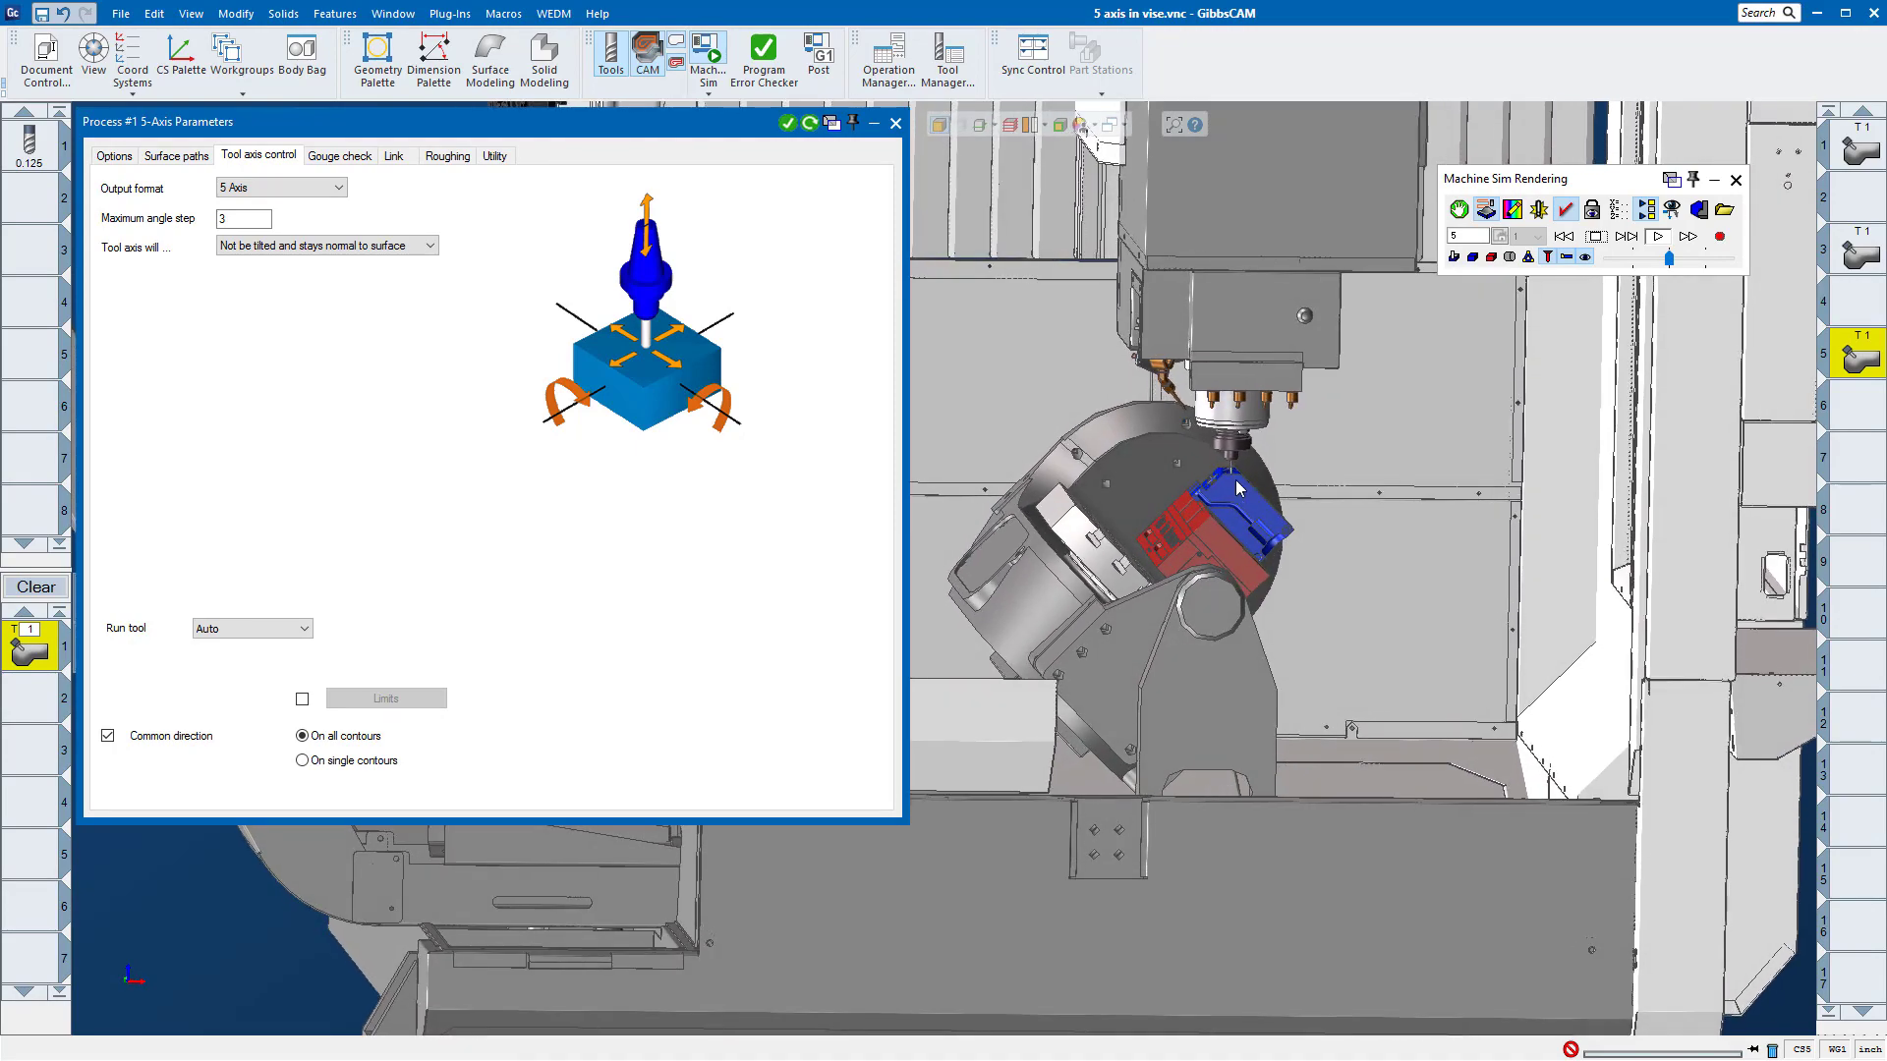
scroll(1233, 476, up, 2)
scroll(1230, 475, up, 4)
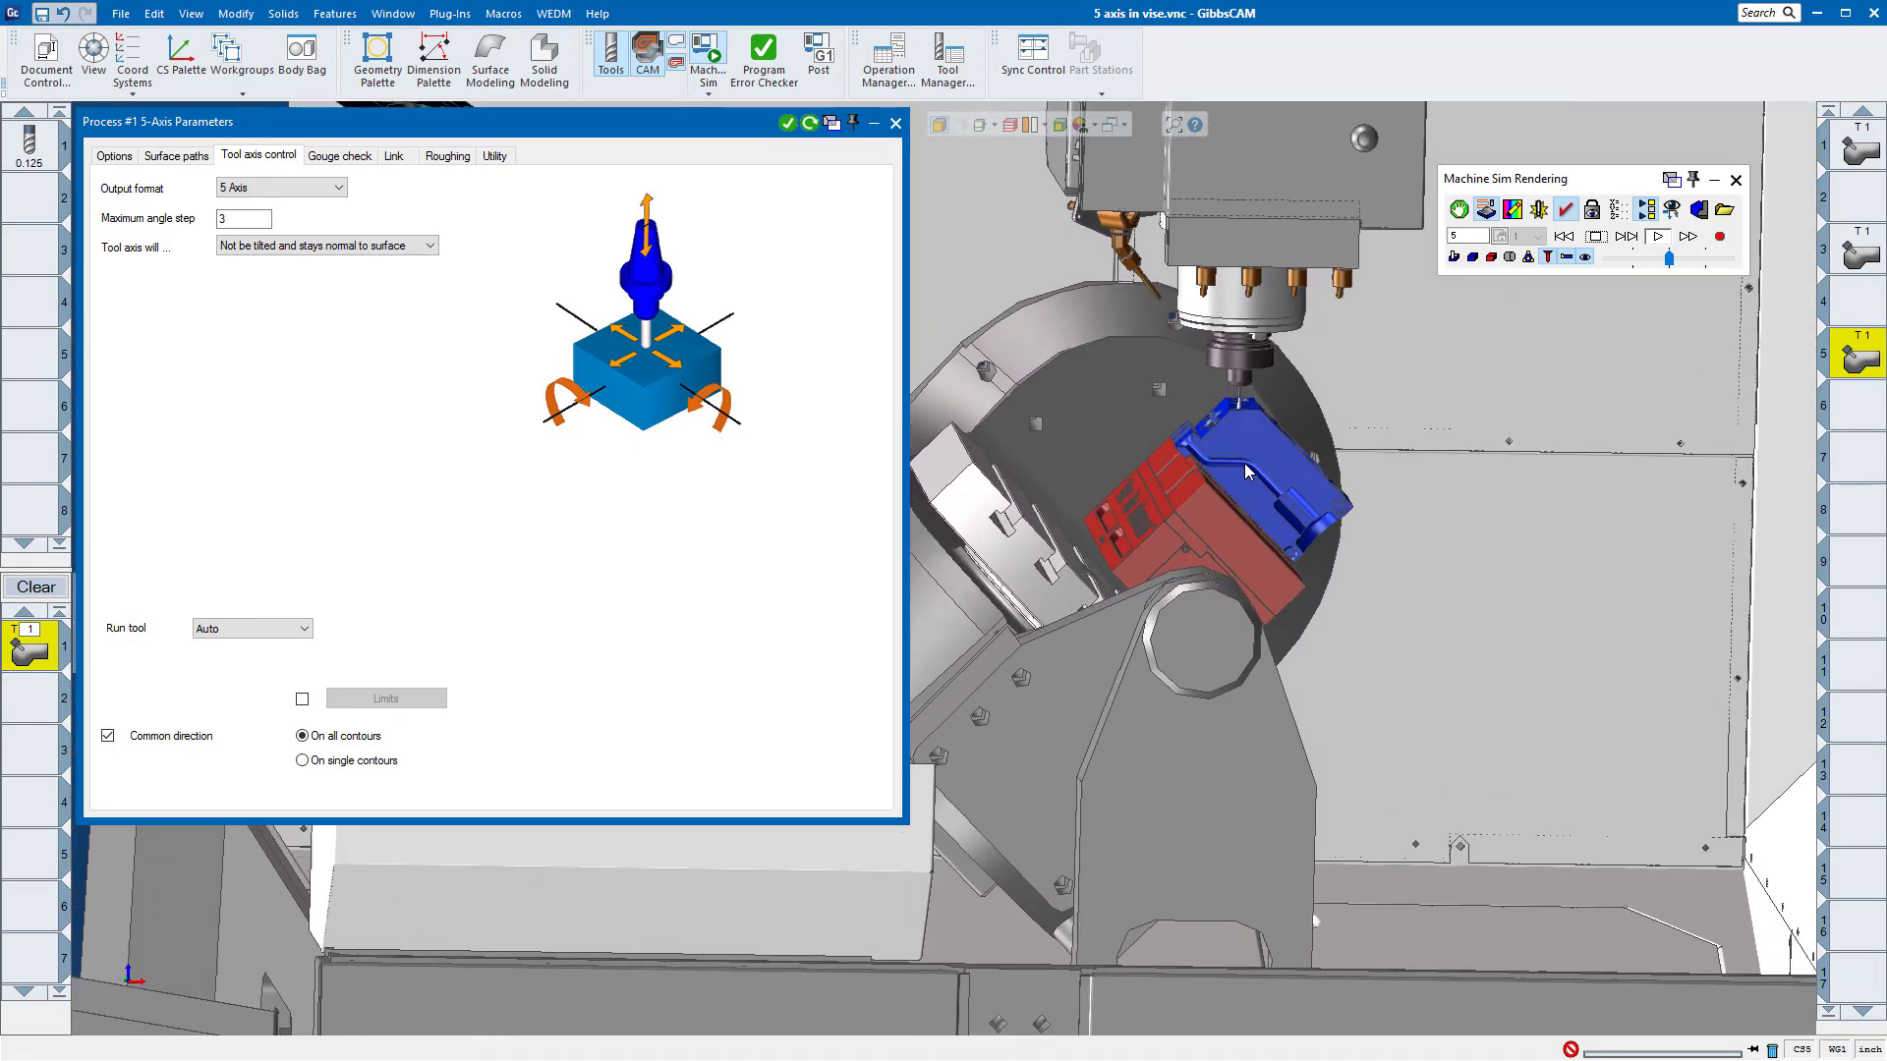
scroll(1248, 447, up, 4)
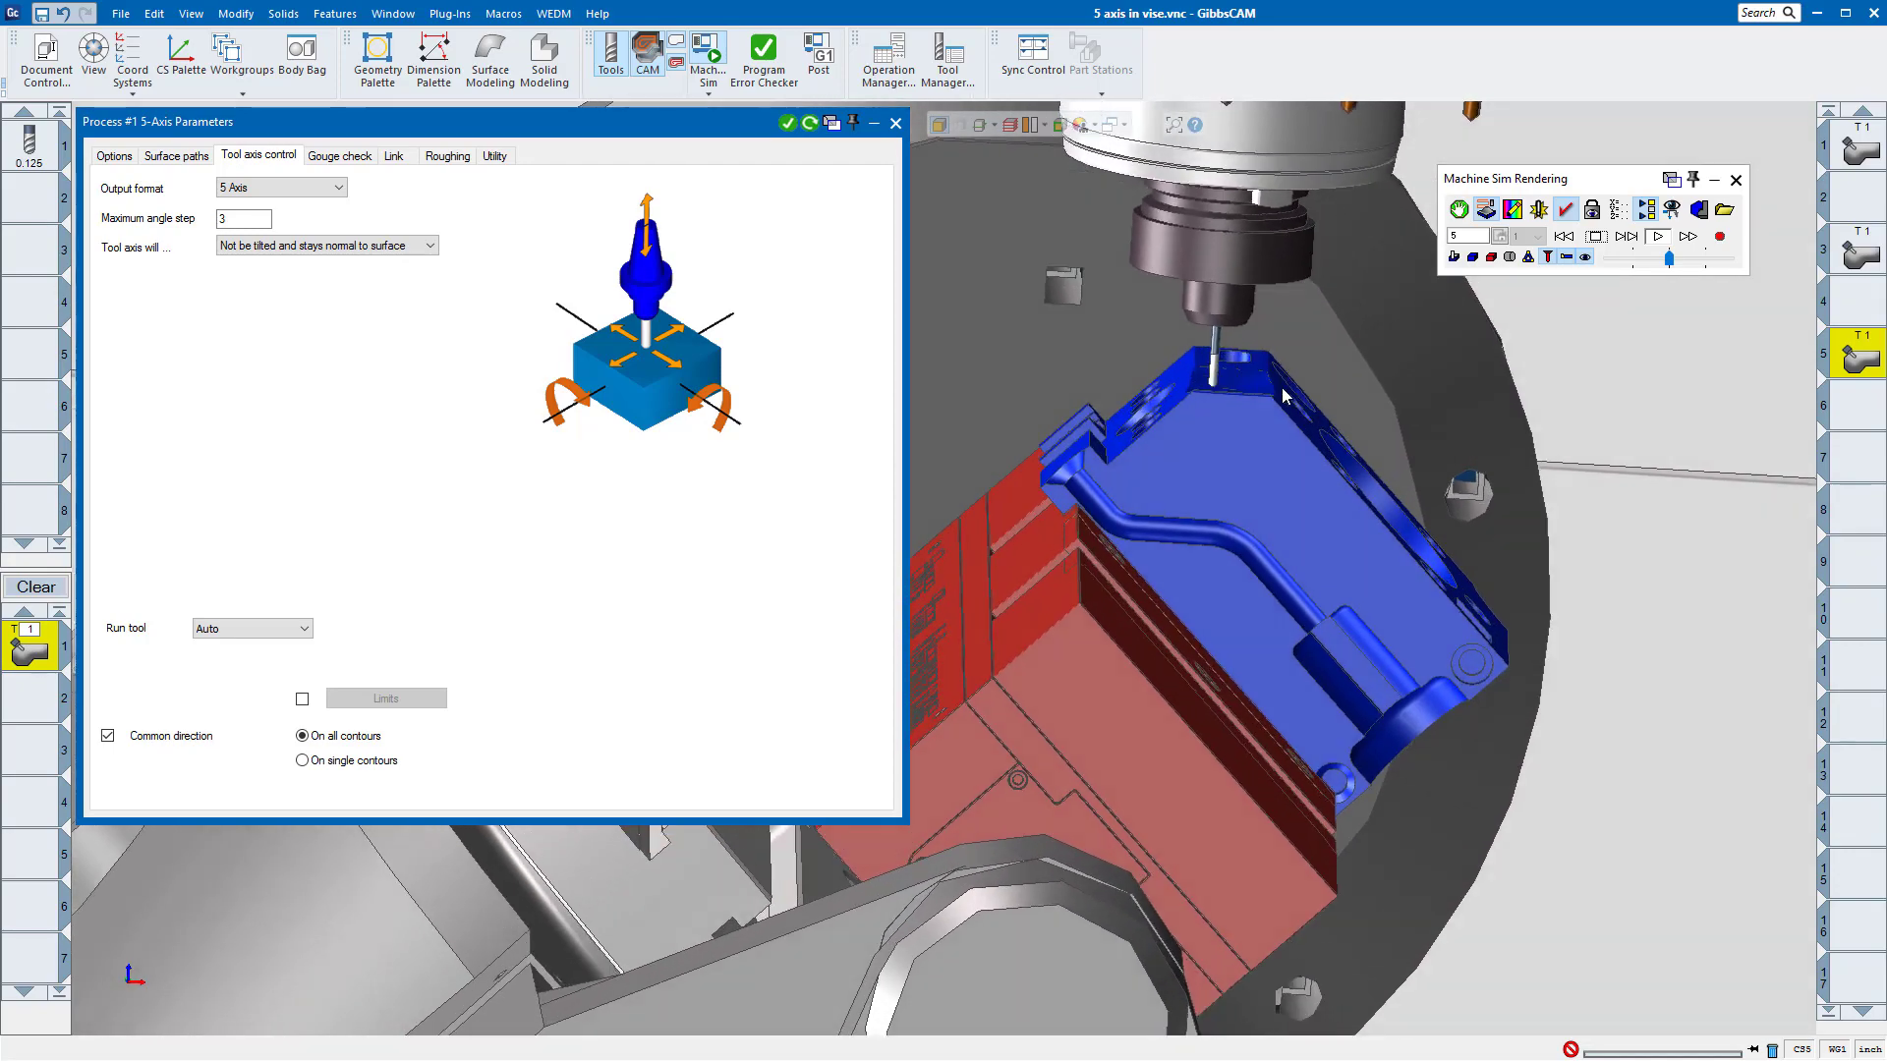
middle_drag(1261, 438, 1227, 551)
scroll(1280, 458, down, 3)
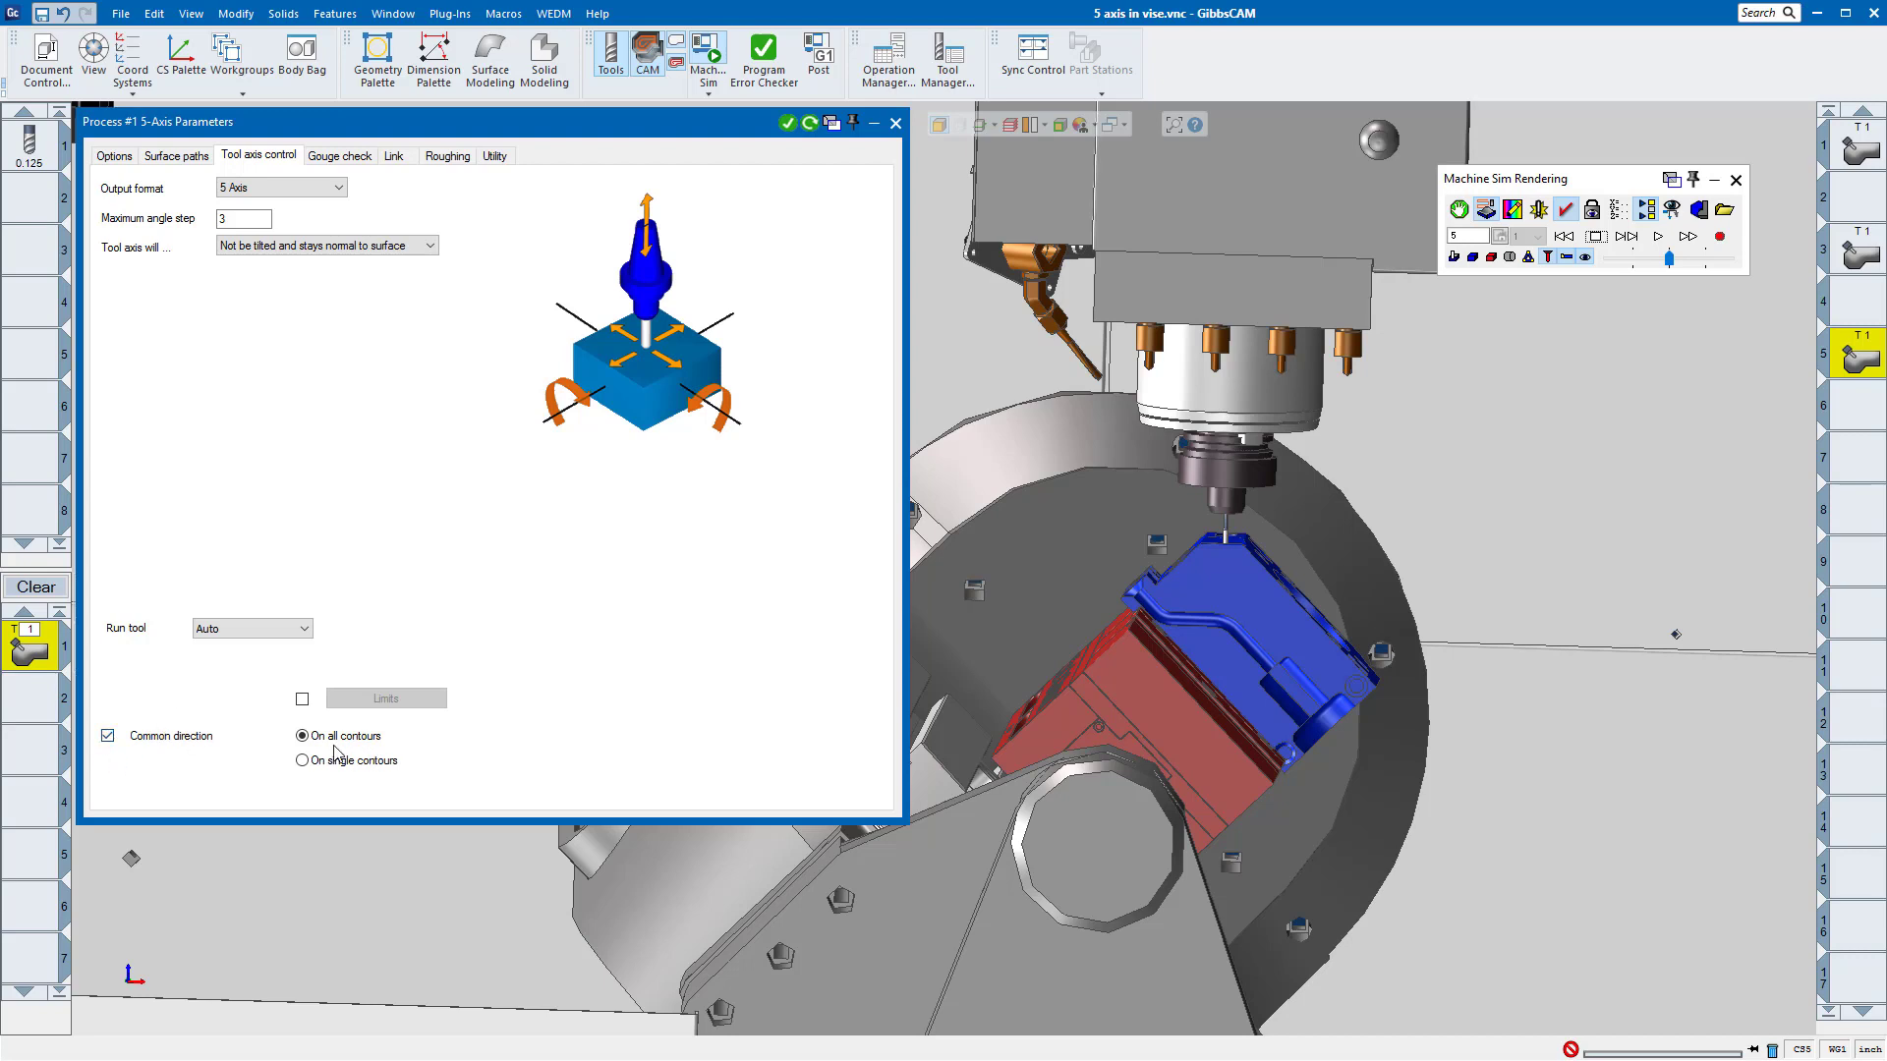
click(1564, 236)
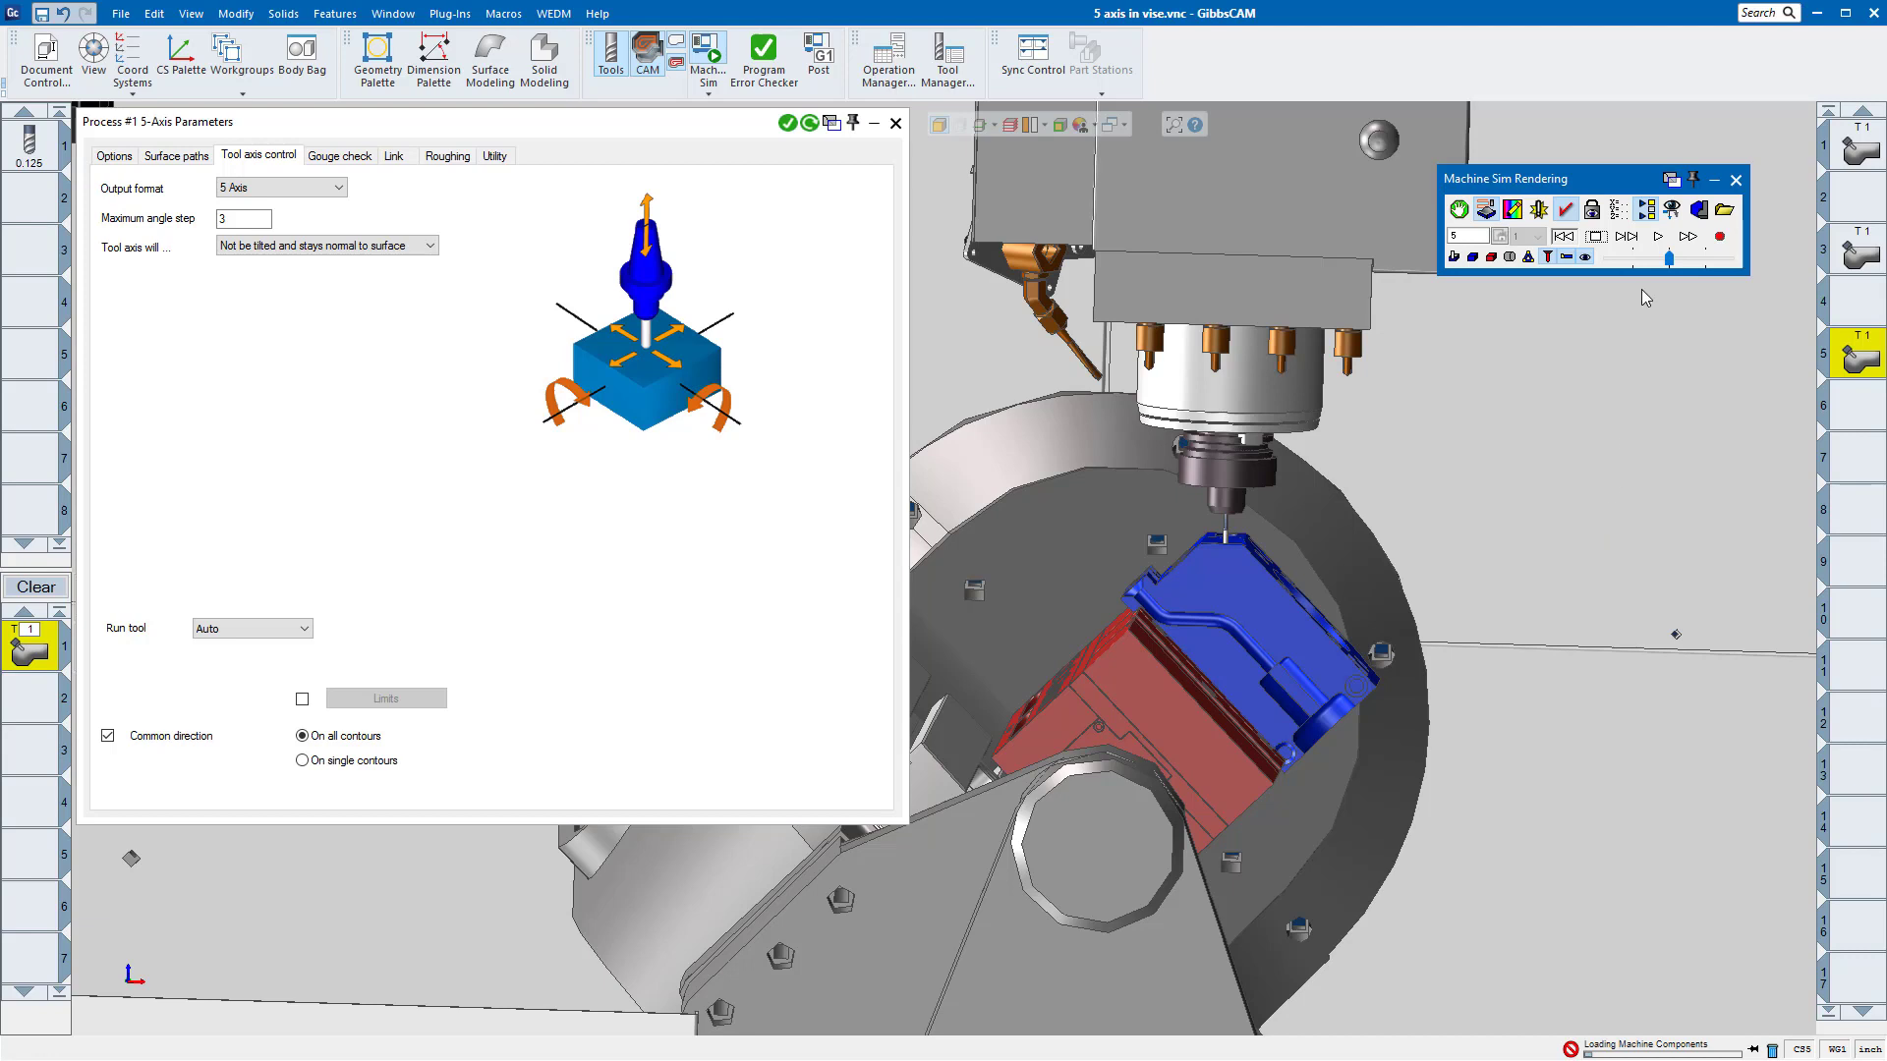
click(1658, 237)
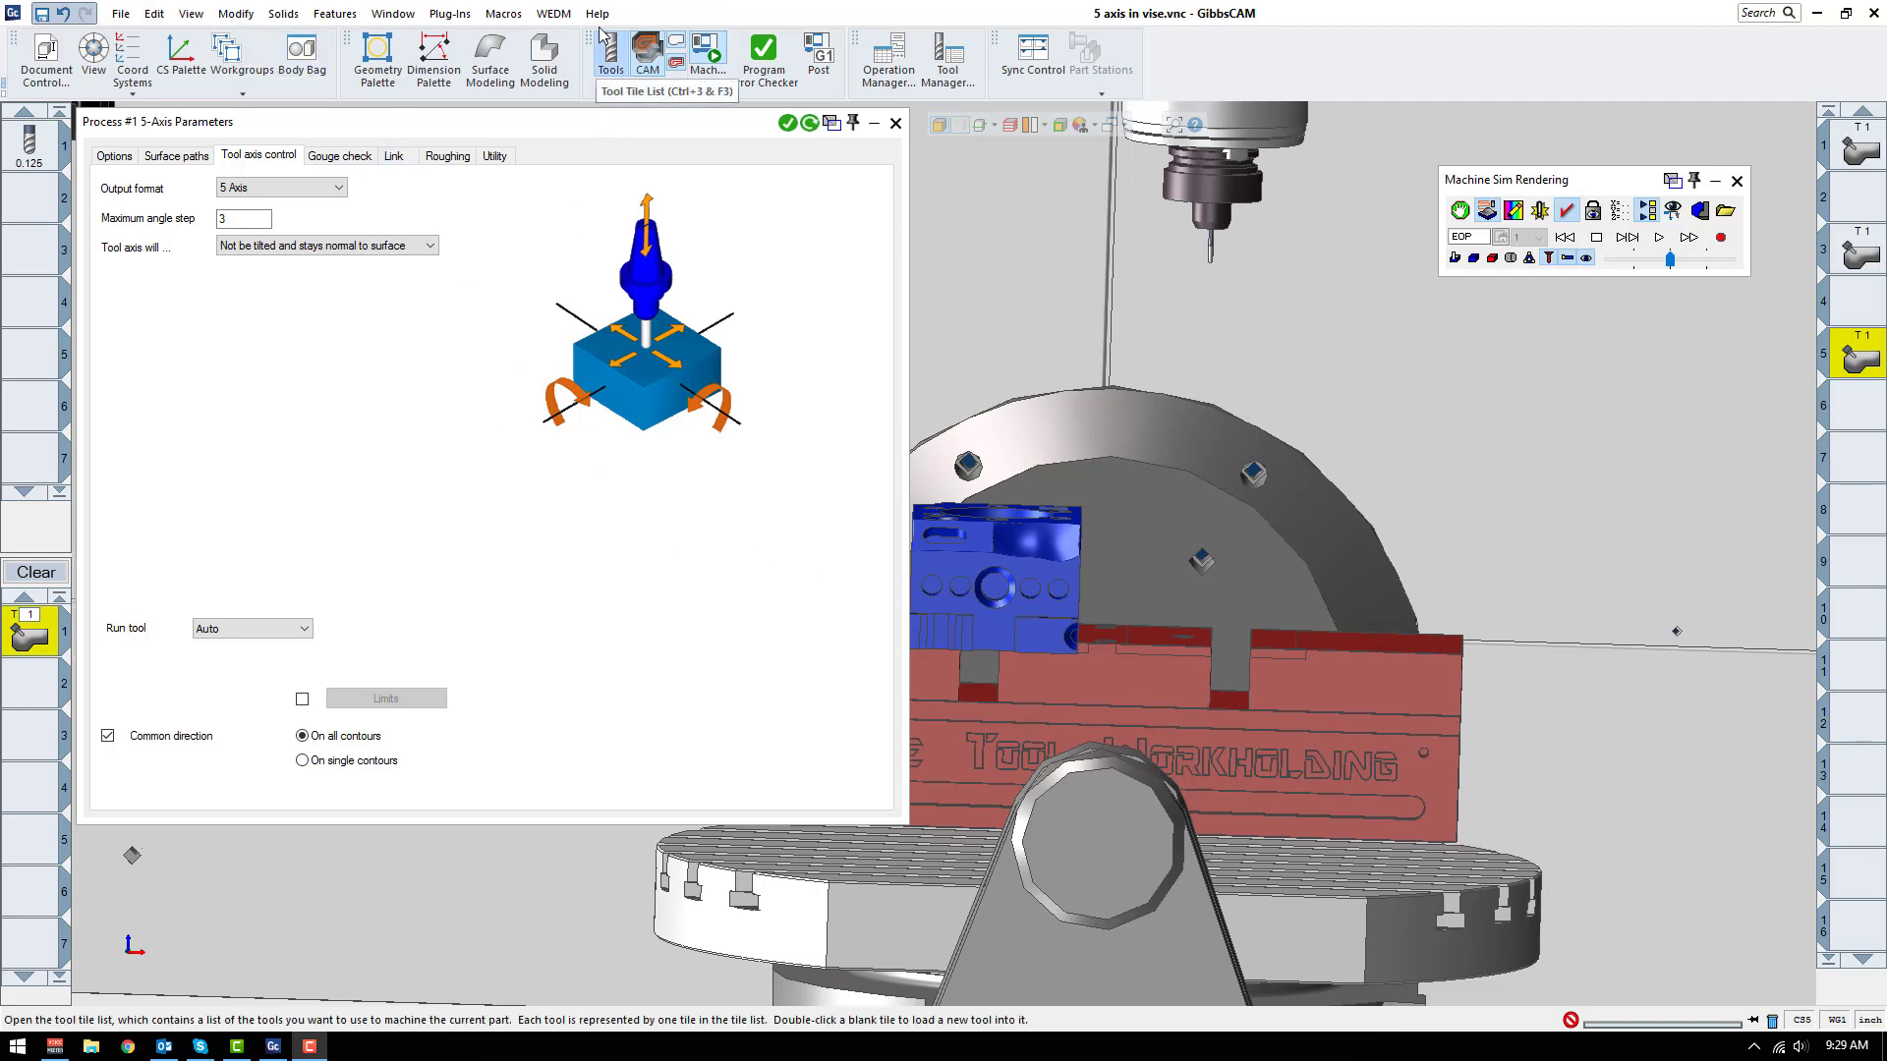
Step: Open the online training from GibbsCAM's help and look through the videos on the What's New in GibbsCAM 12 course page
click(597, 14)
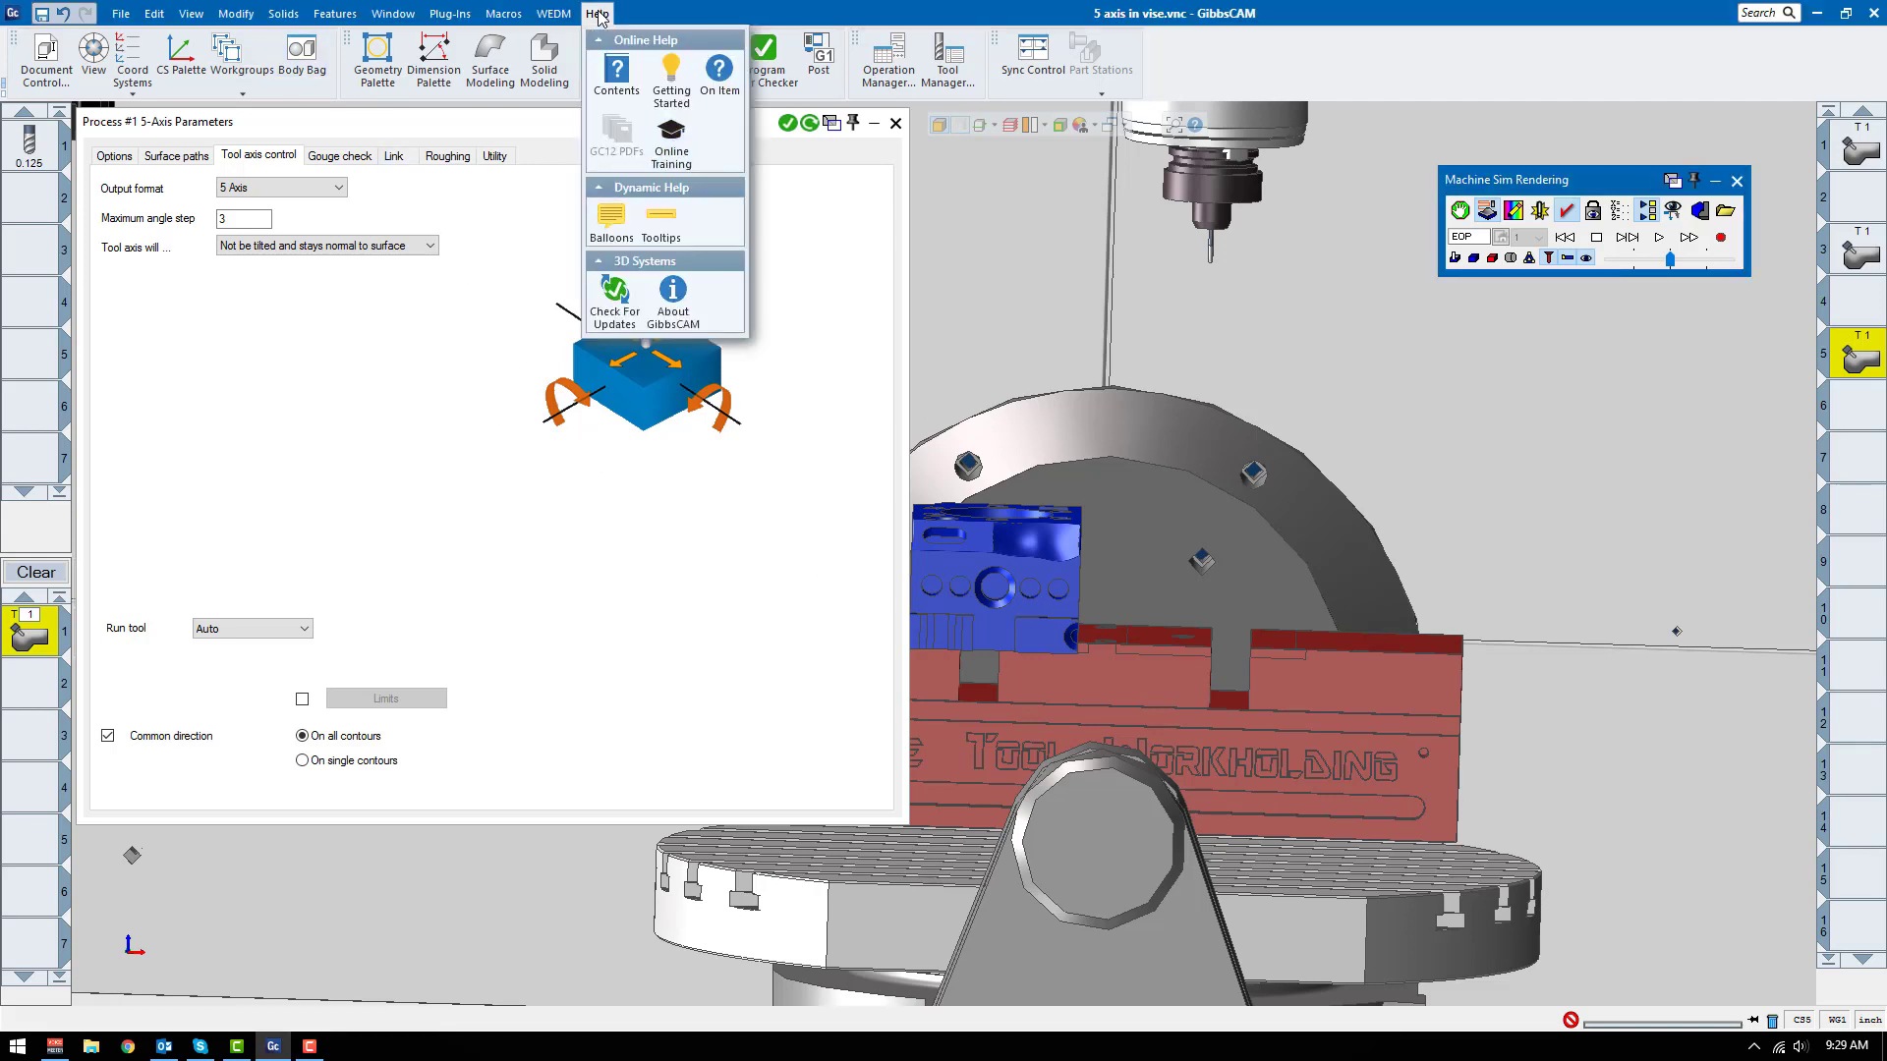
click(676, 158)
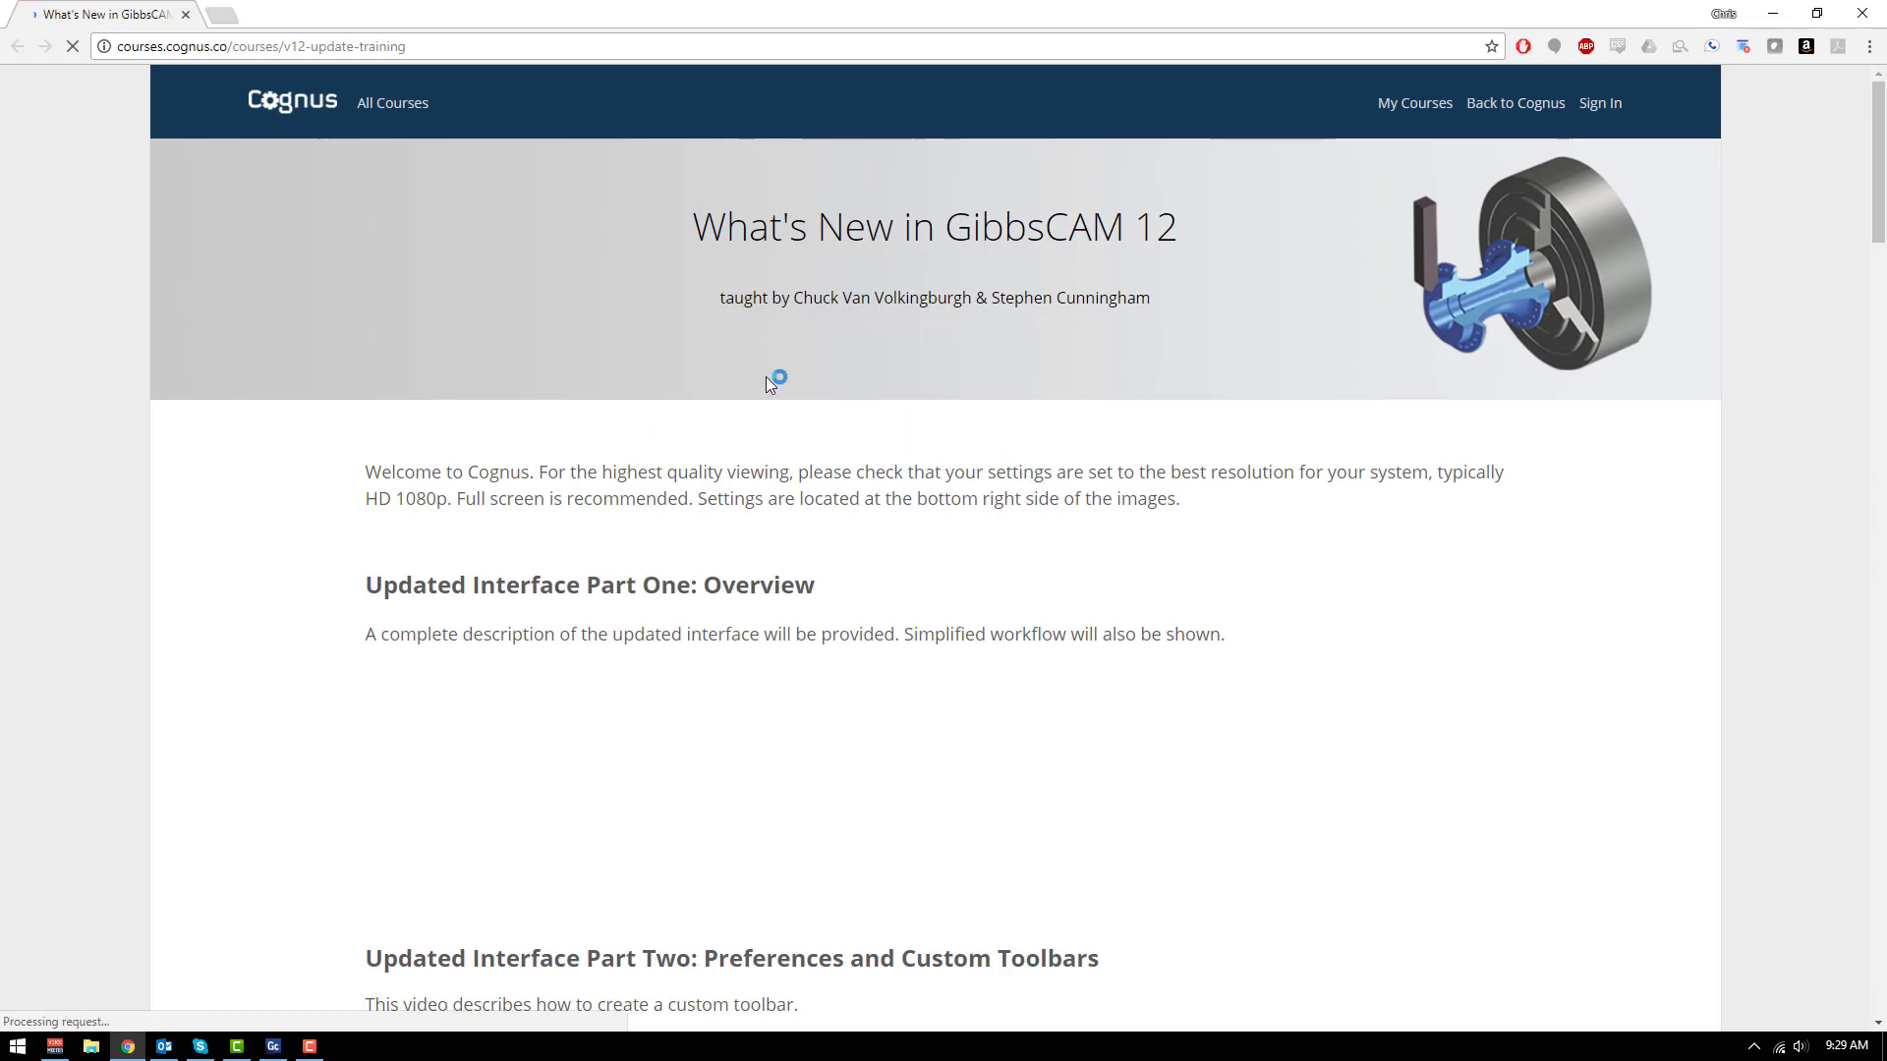
scroll(896, 489, down, 3)
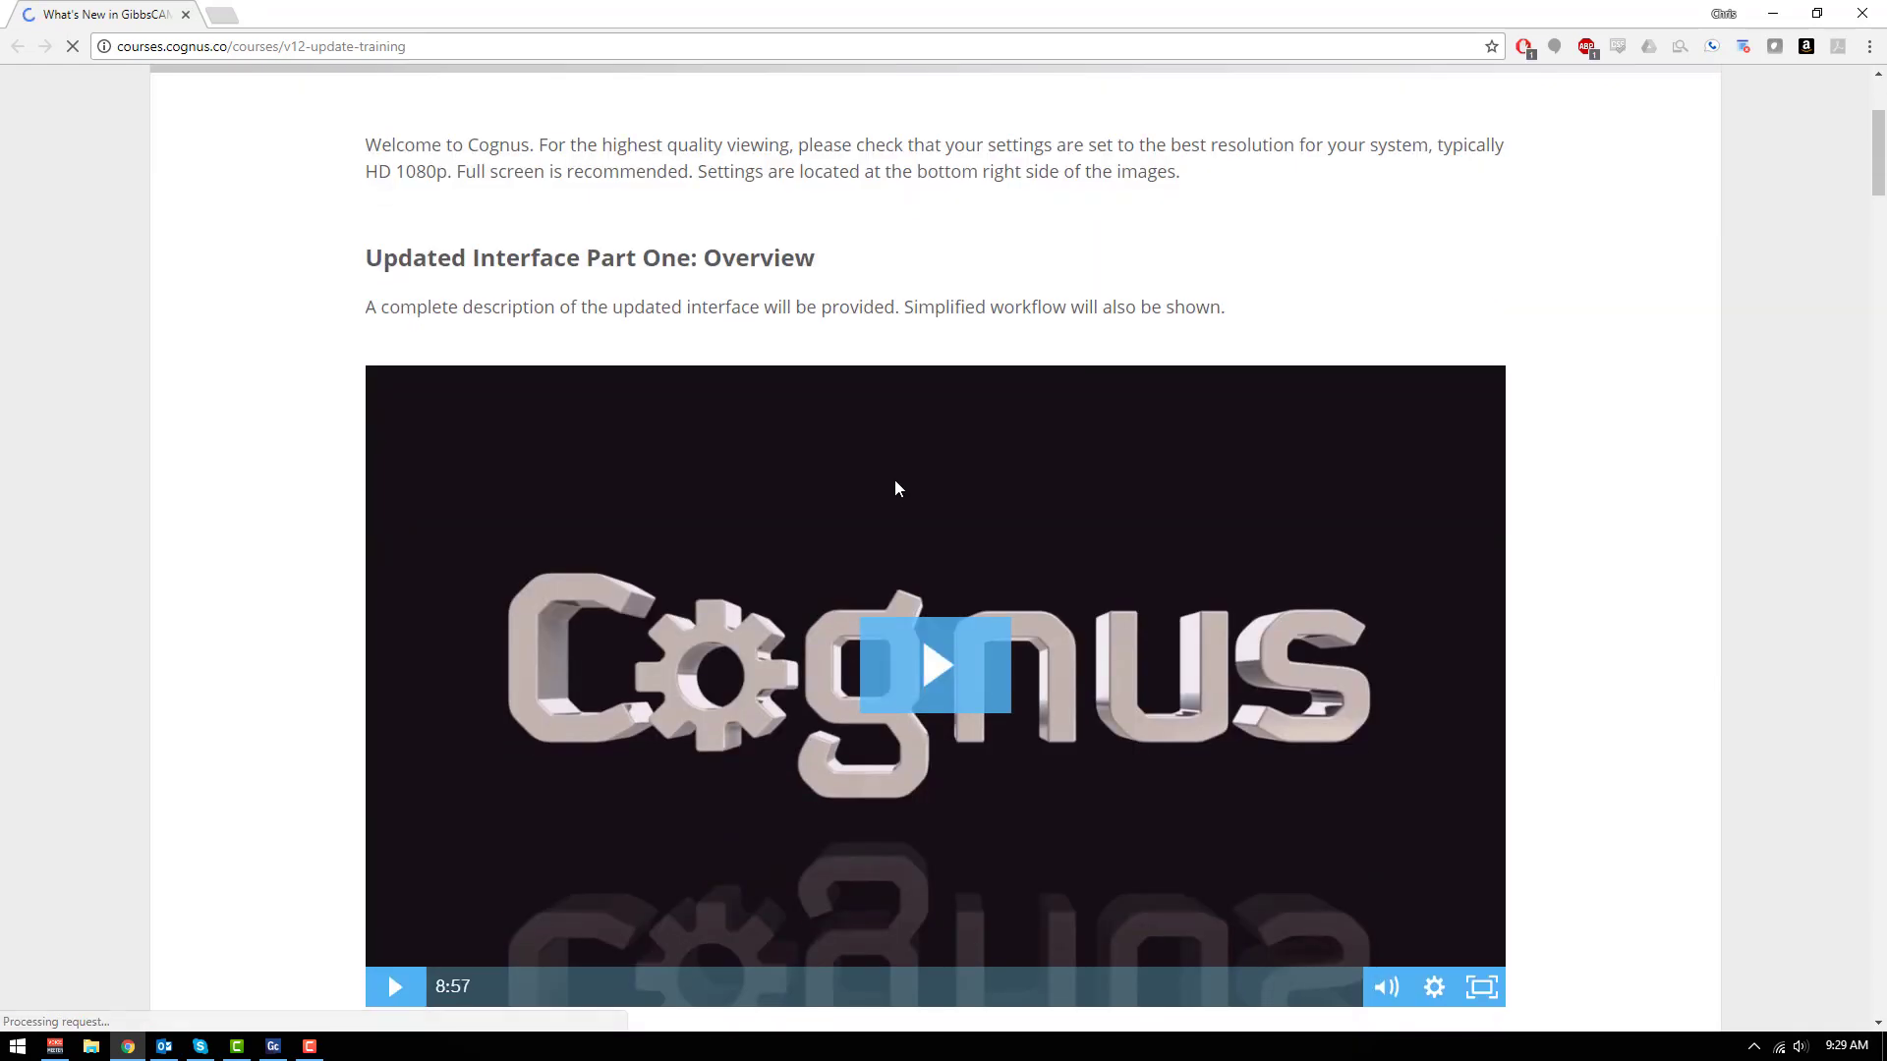
scroll(894, 482, down, 10)
scroll(875, 479, down, 6)
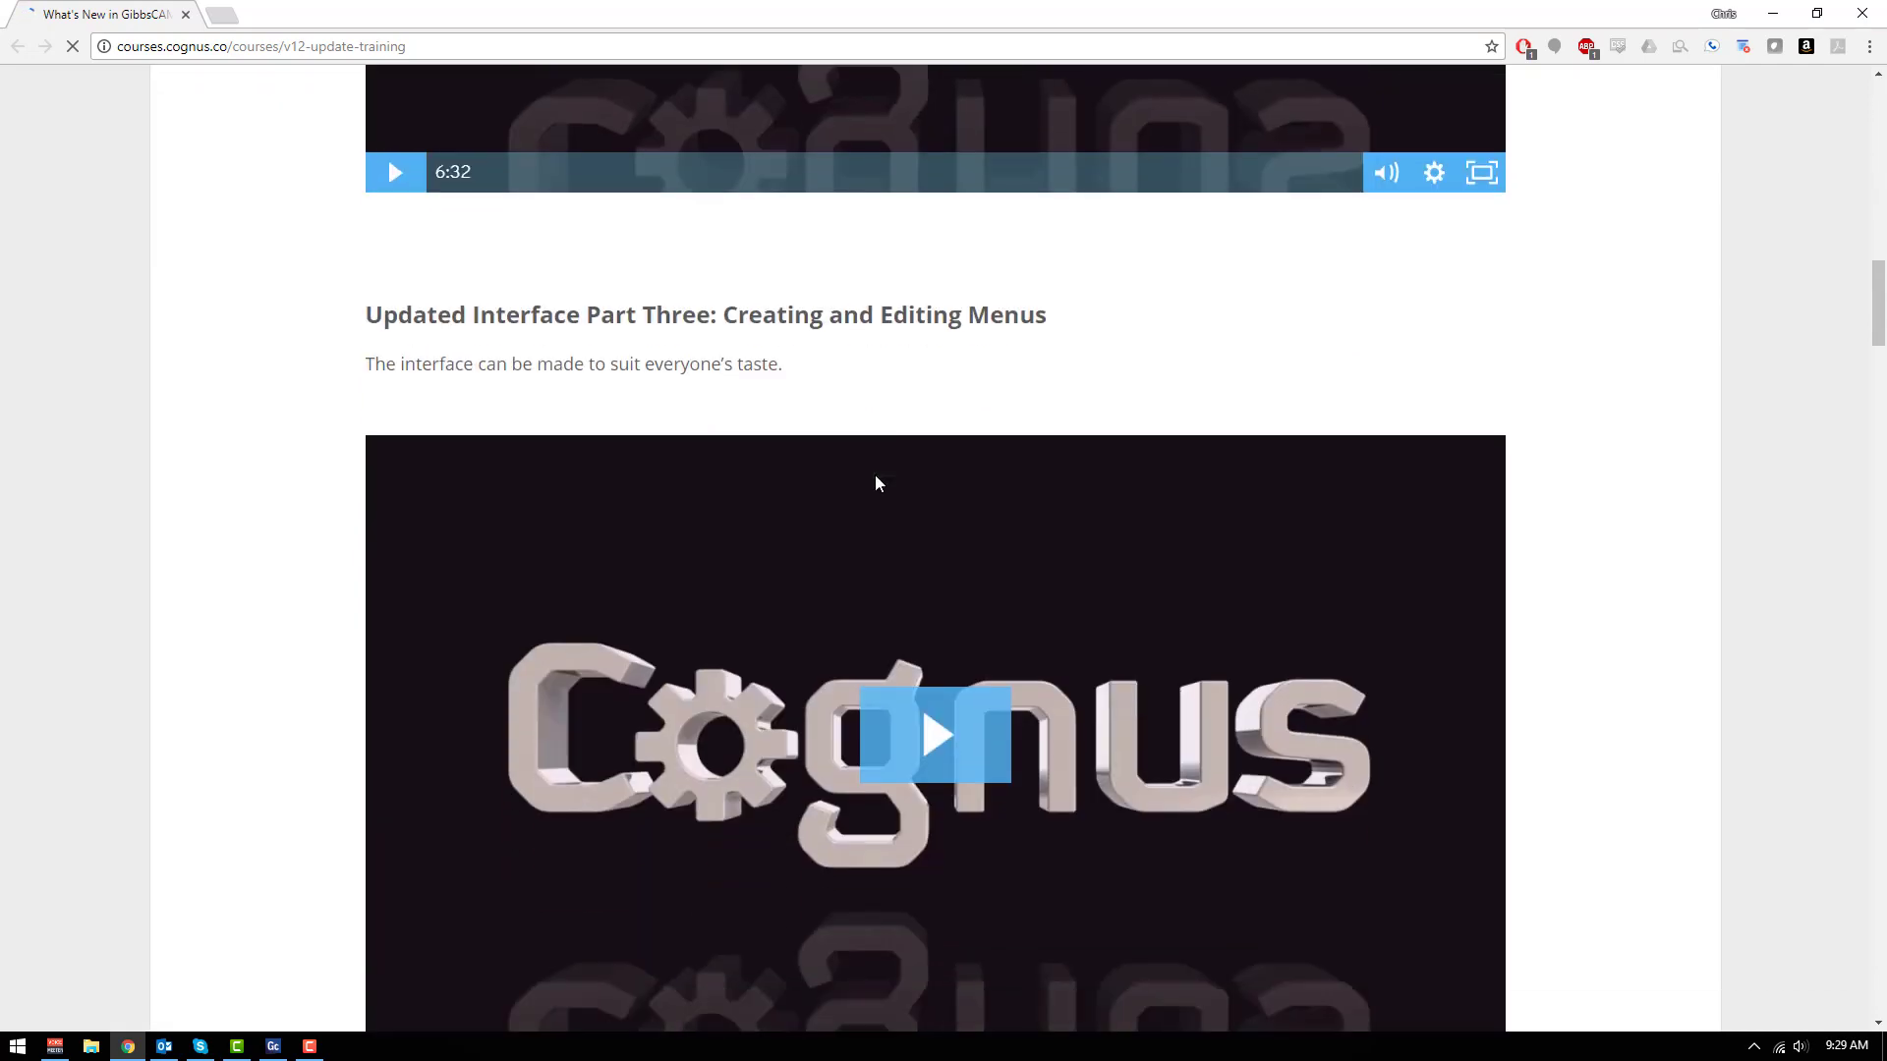
scroll(872, 478, up, 20)
scroll(872, 477, up, 1)
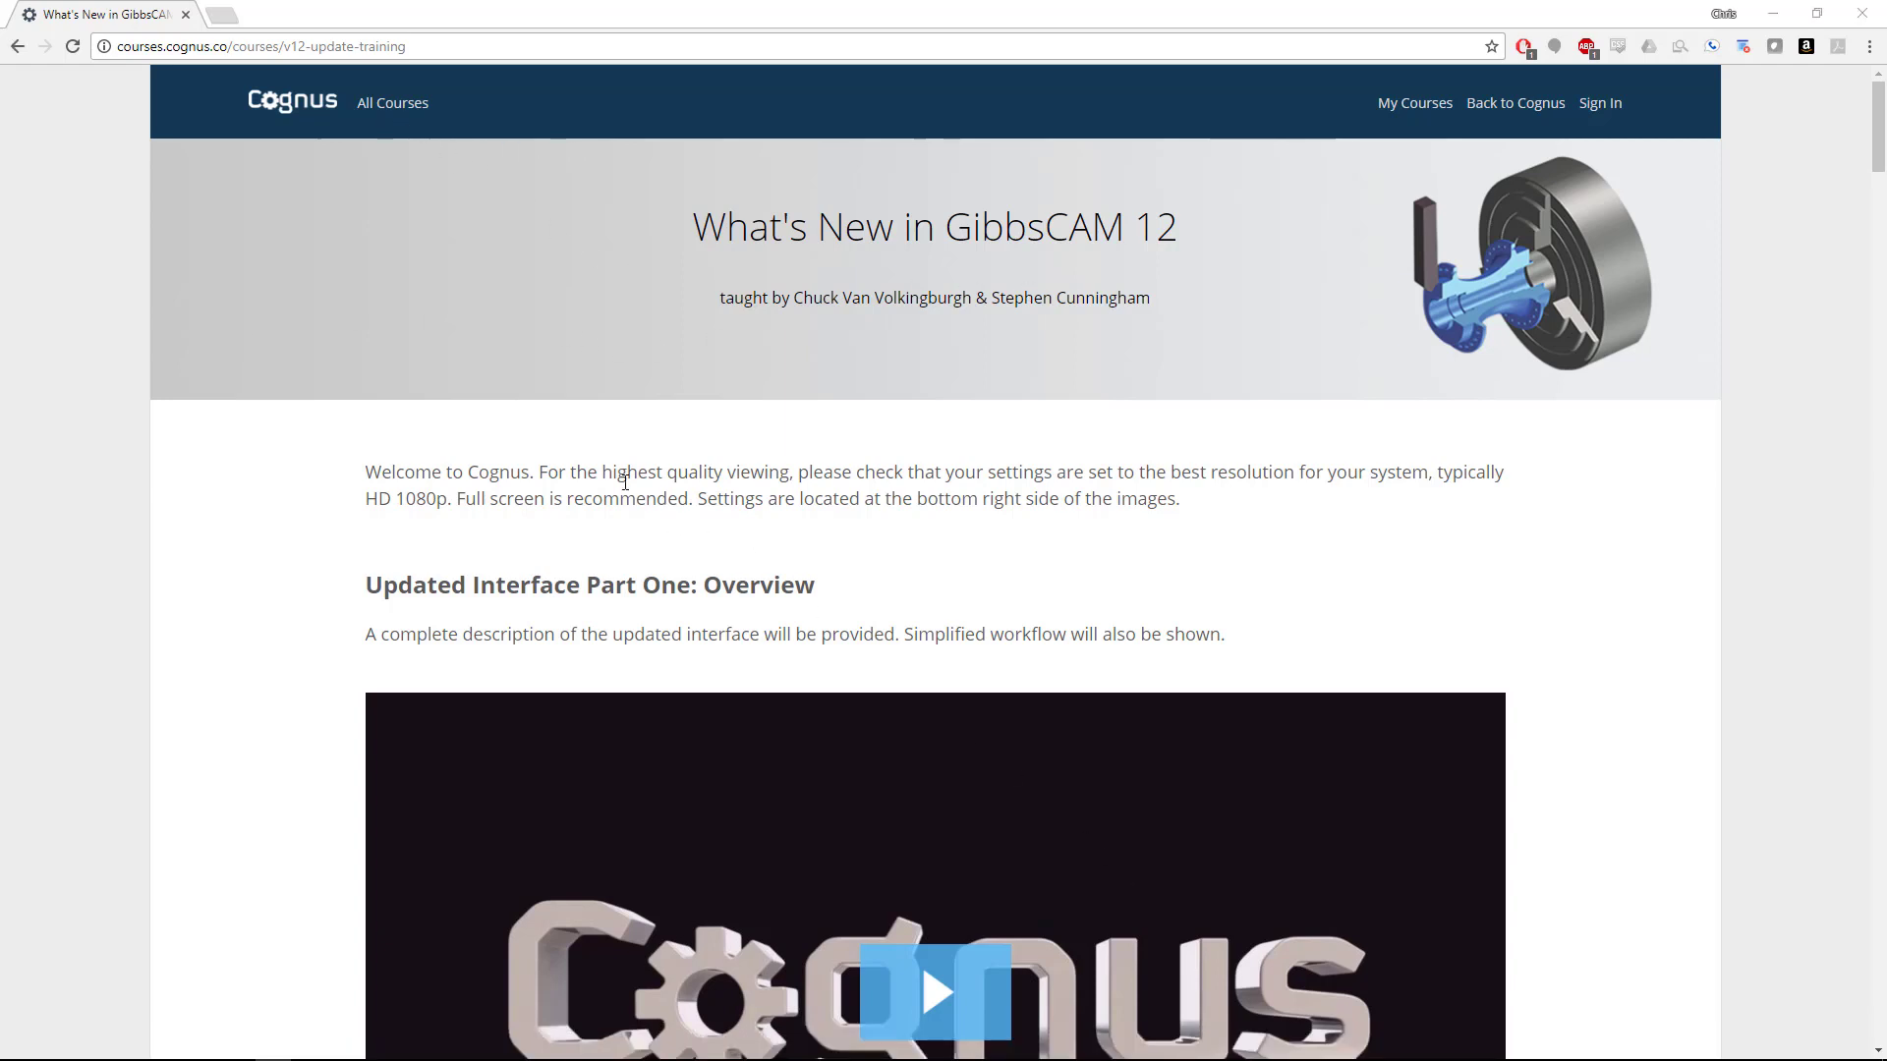
Step: Show all Cognus courses and view the Production Milling for GibbsCAM 12 course description
click(402, 110)
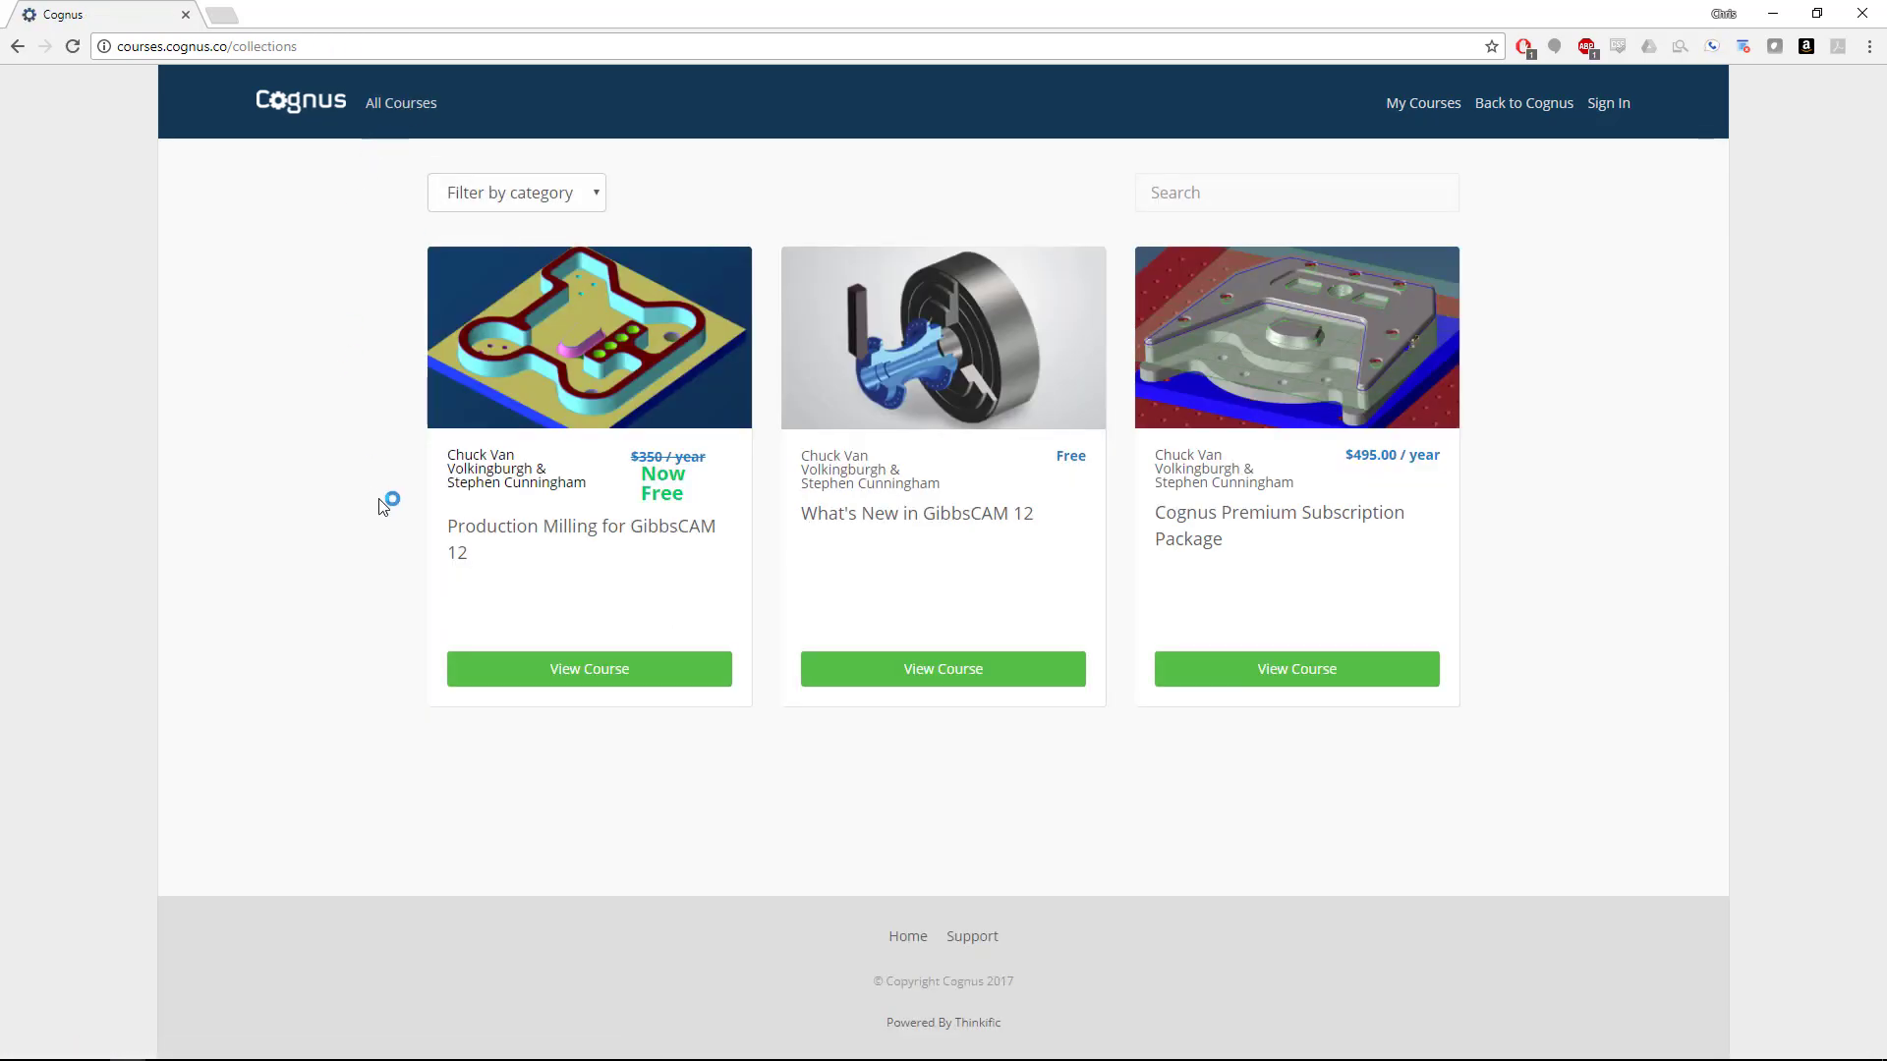
click(640, 680)
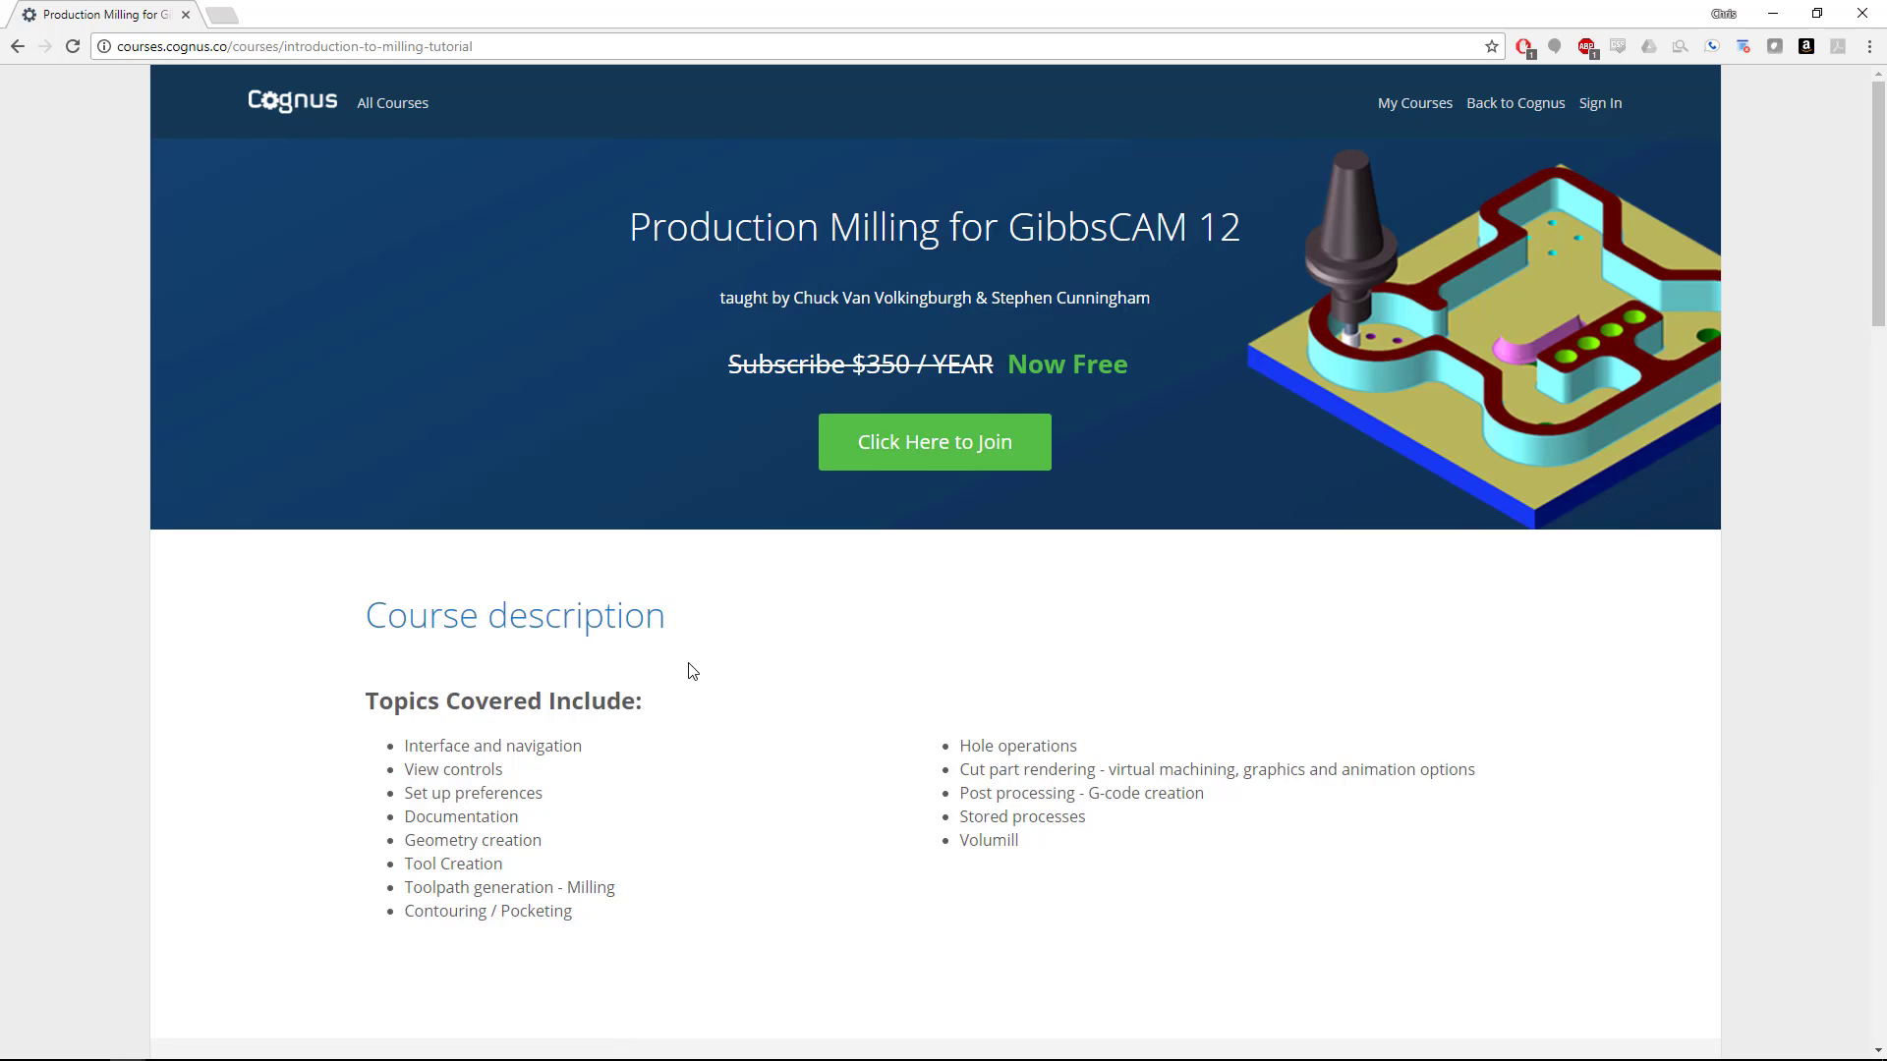
scroll(692, 671, down, 2)
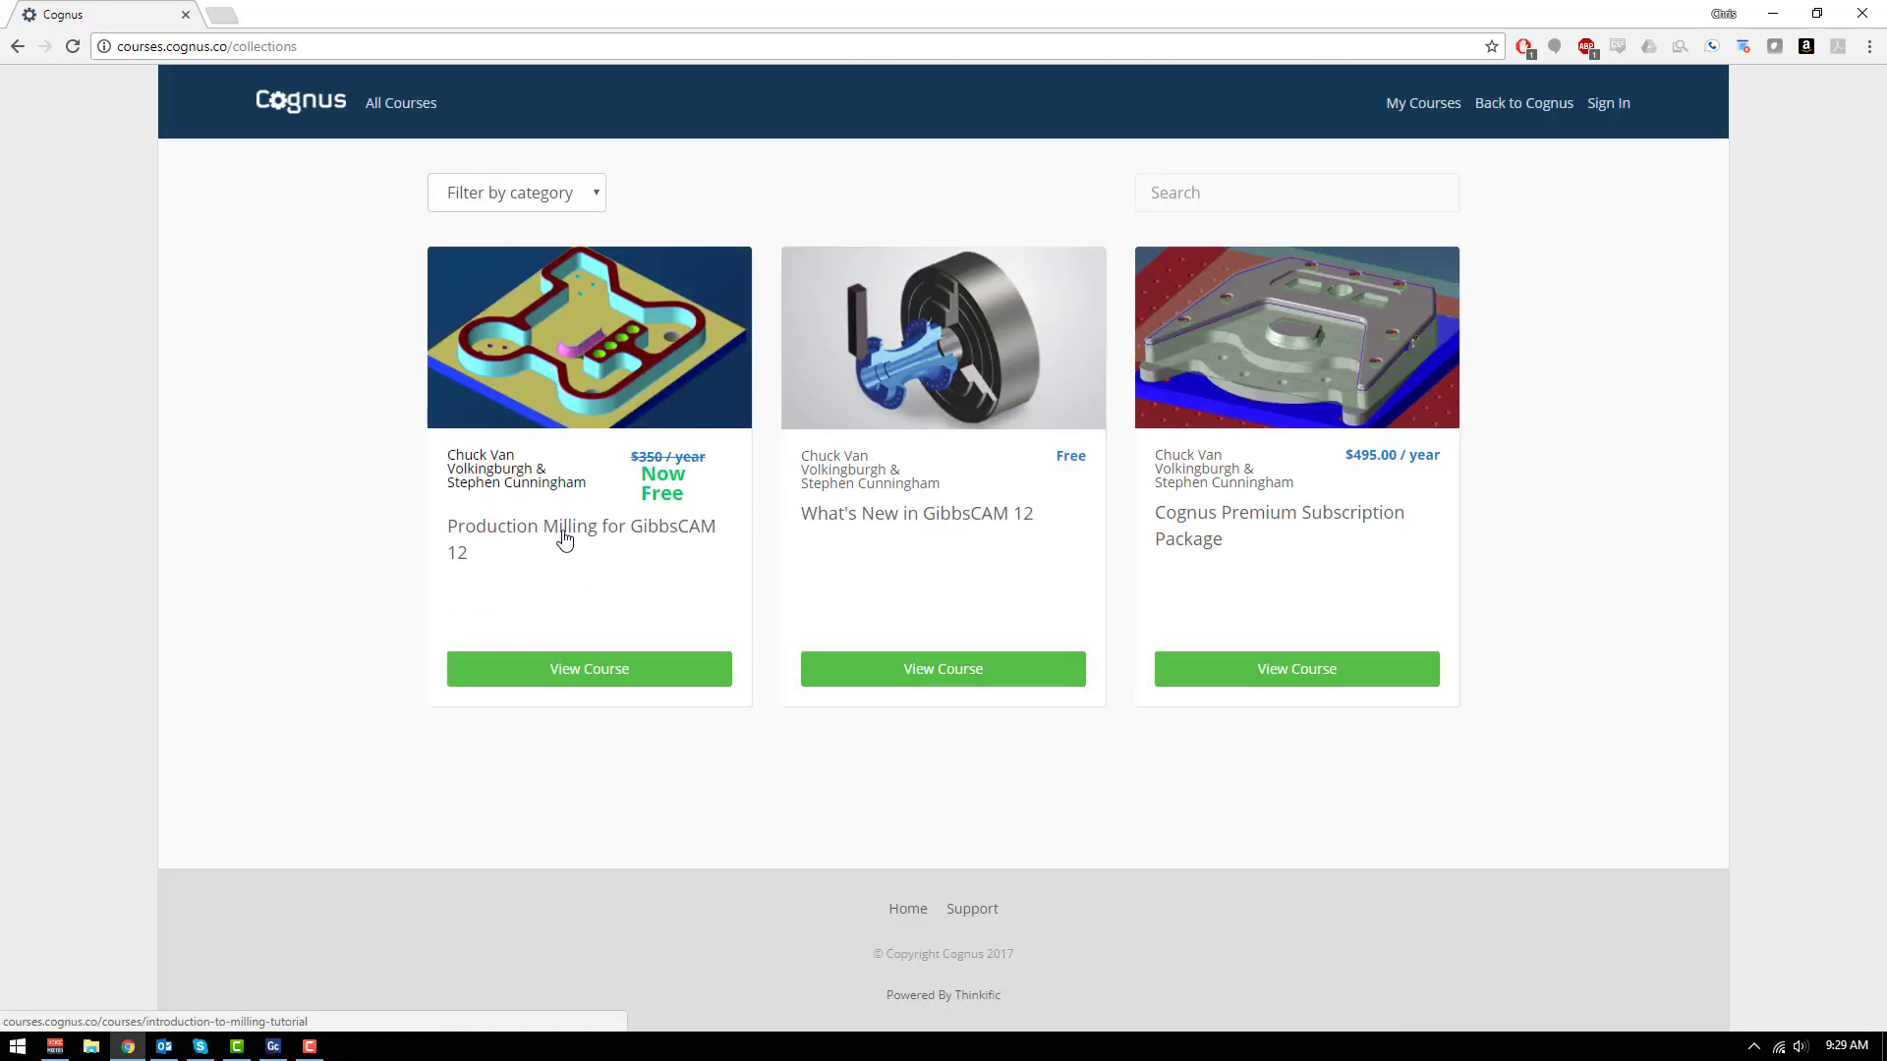